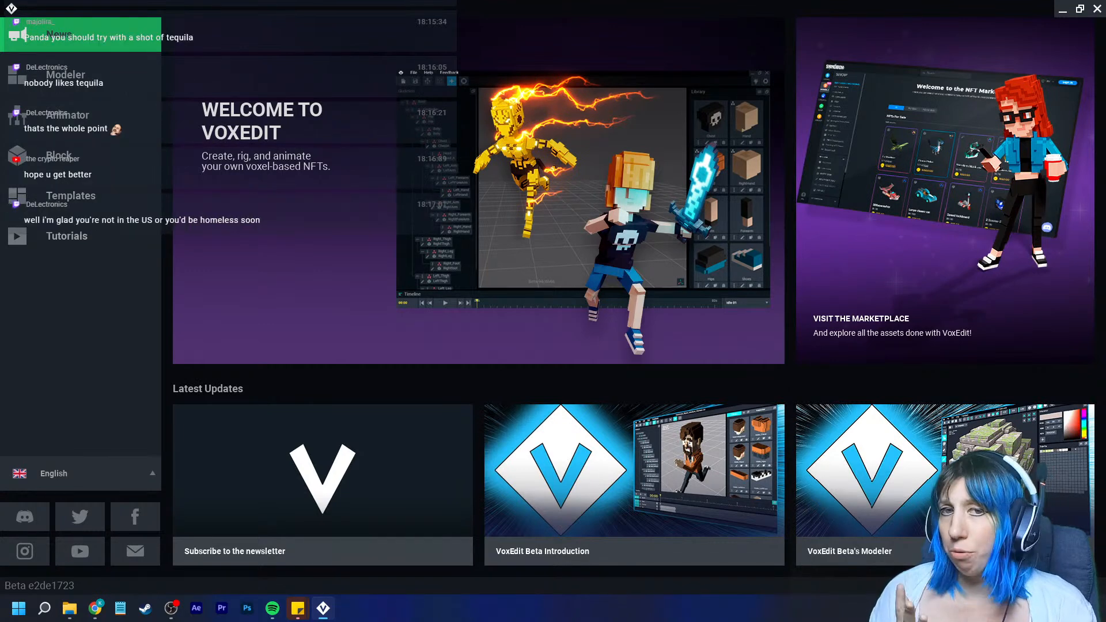
# Switch VoxEdit to the Animator workspace from the left sidebar
pyautogui.click(67, 115)
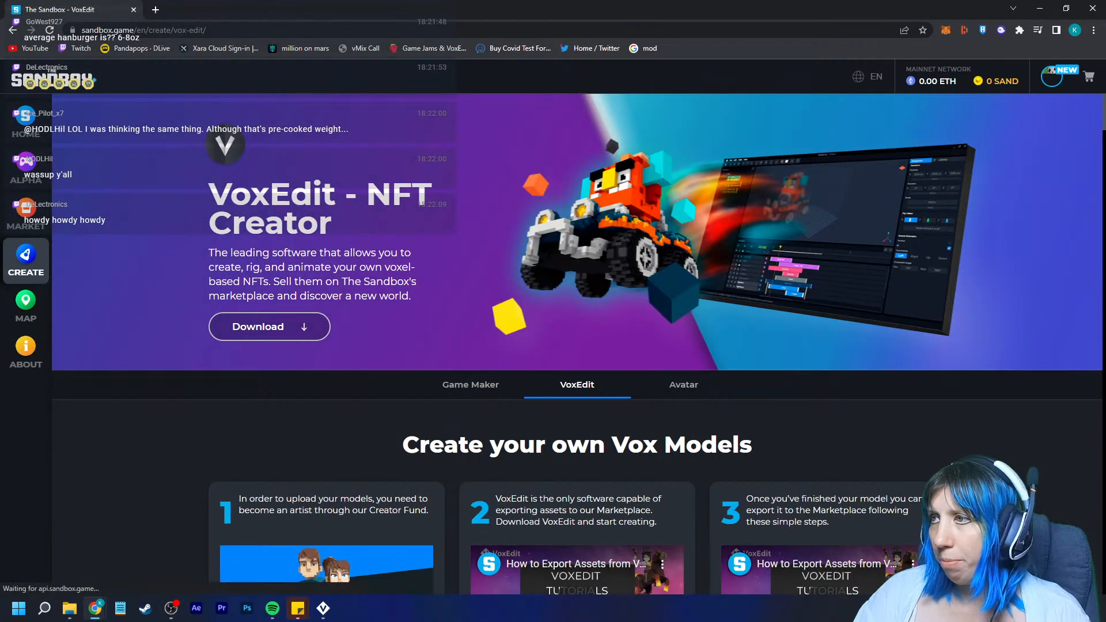
# Go to The Sandbox home page and browse the full community articles list
pyautogui.click(26, 122)
pyautogui.scroll(-3, 553, 345)
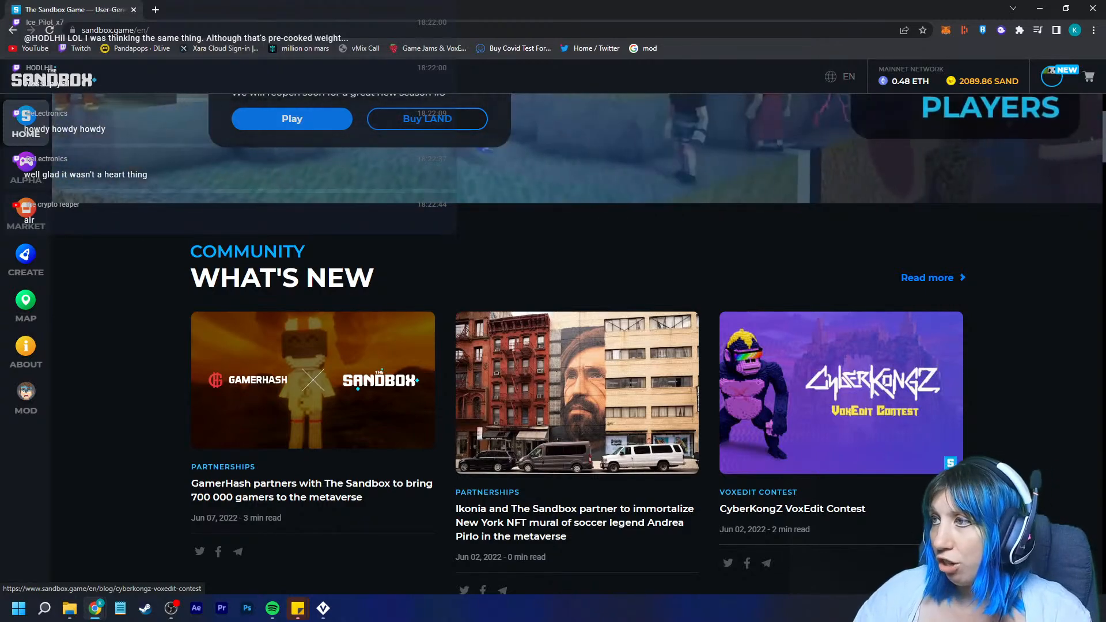
pyautogui.click(933, 278)
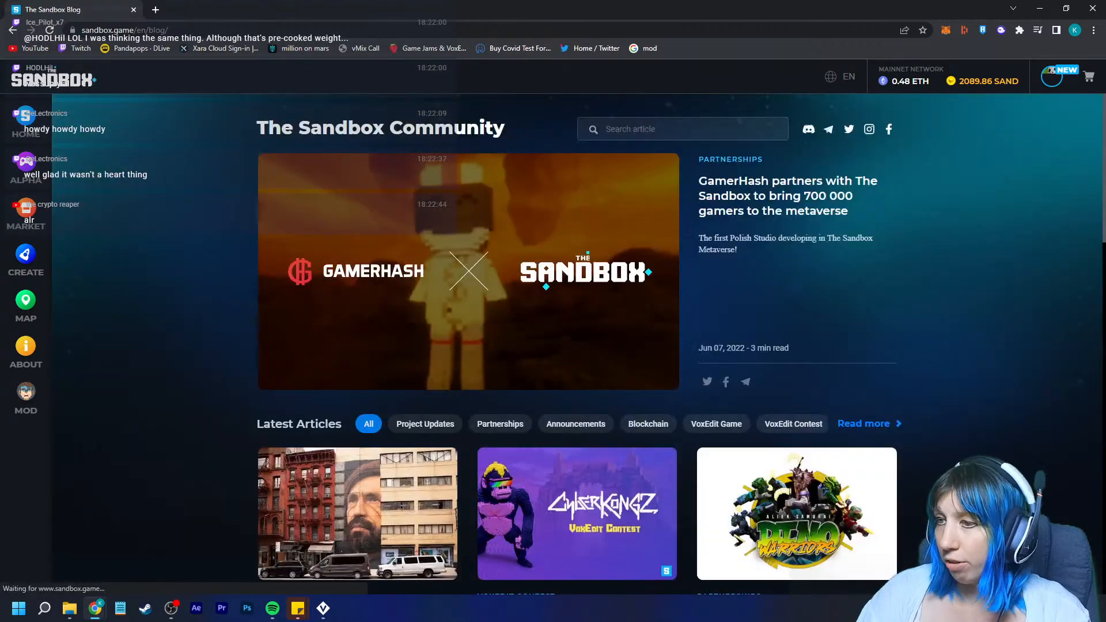
pyautogui.scroll(-2, 797, 398)
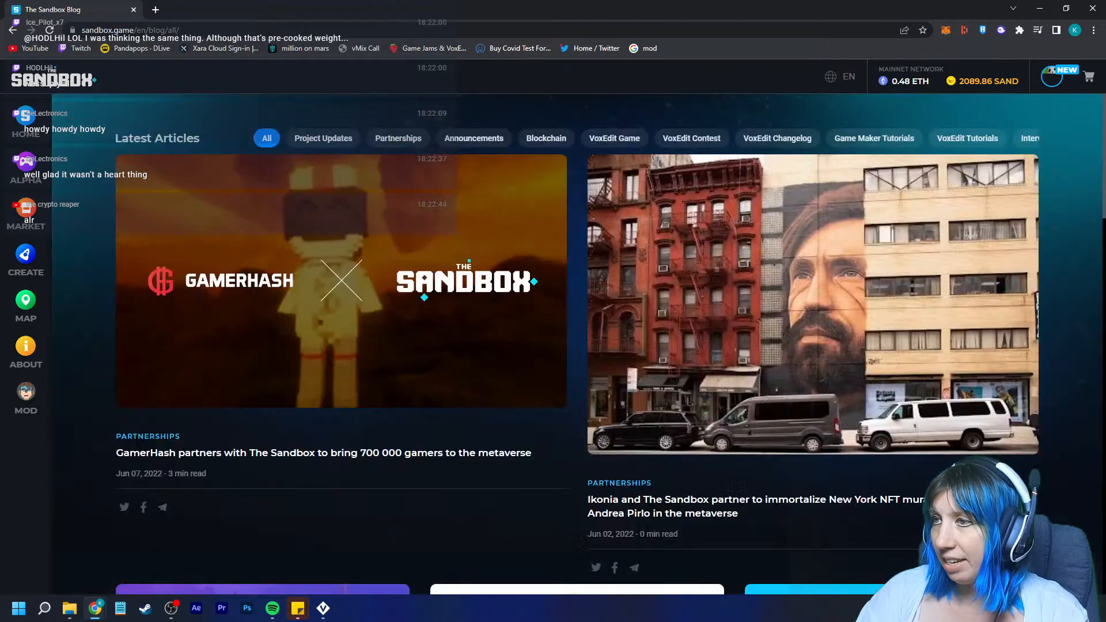
pyautogui.scroll(-8, 797, 397)
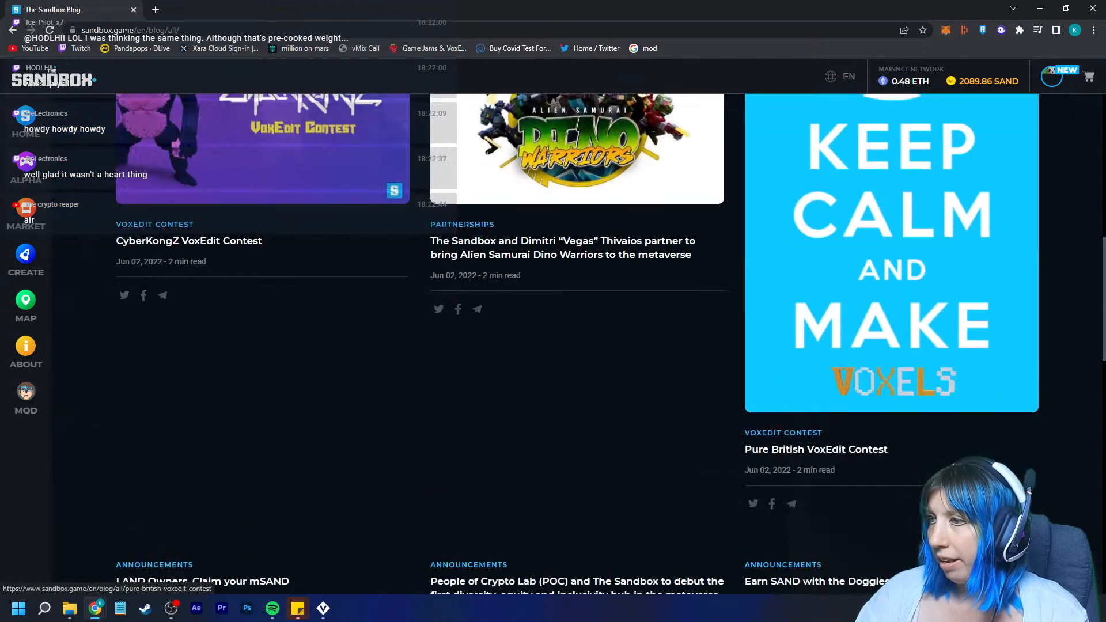
pyautogui.scroll(1, 797, 398)
pyautogui.scroll(-1, 797, 397)
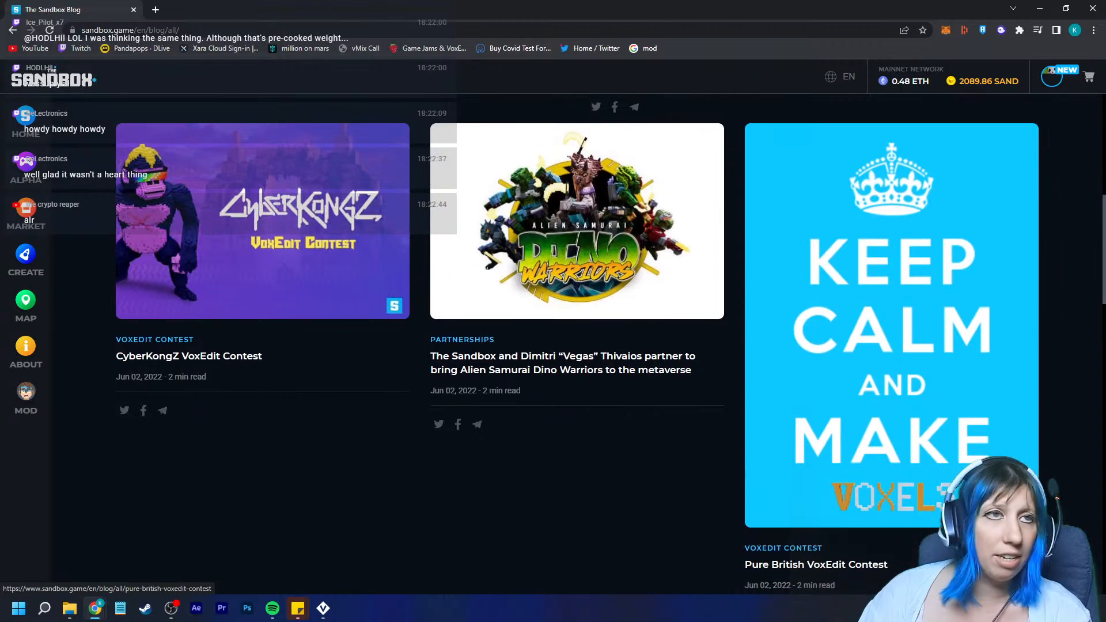
# Return home, open the blog, and filter it to VoxEdit Contest articles
pyautogui.click(26, 121)
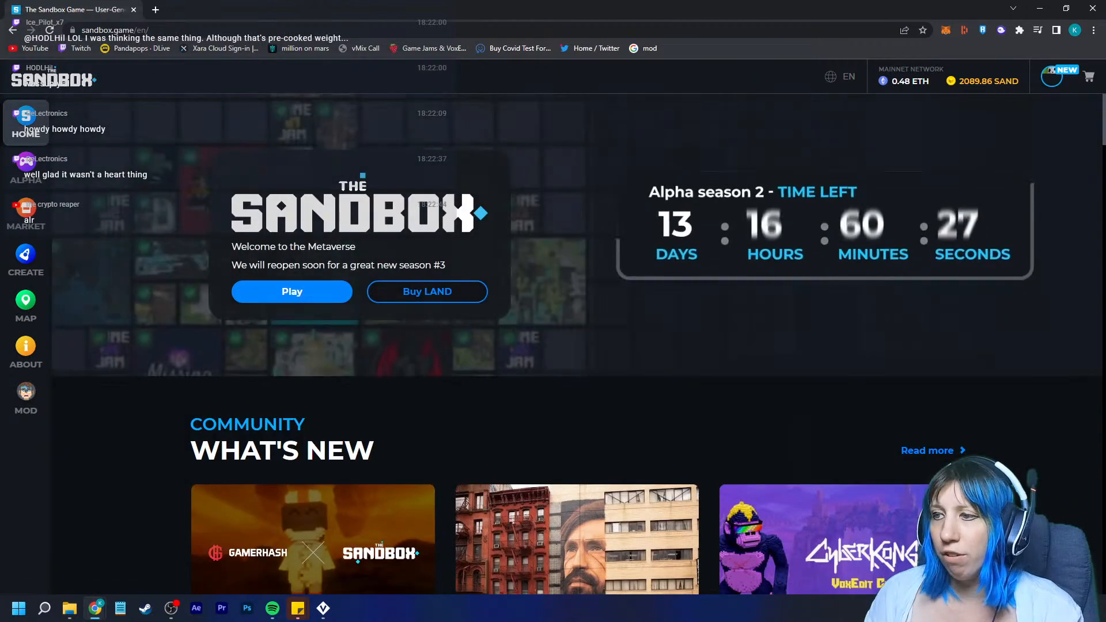
pyautogui.scroll(-10, 26, 121)
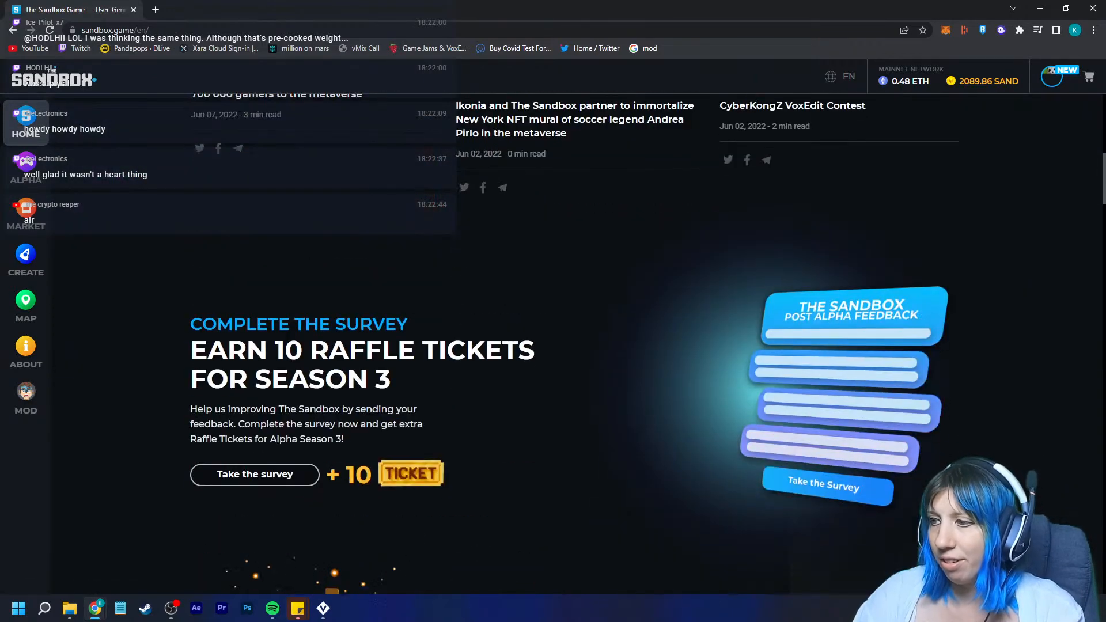
pyautogui.scroll(-4, 576, 345)
pyautogui.scroll(12, 576, 346)
pyautogui.click(929, 336)
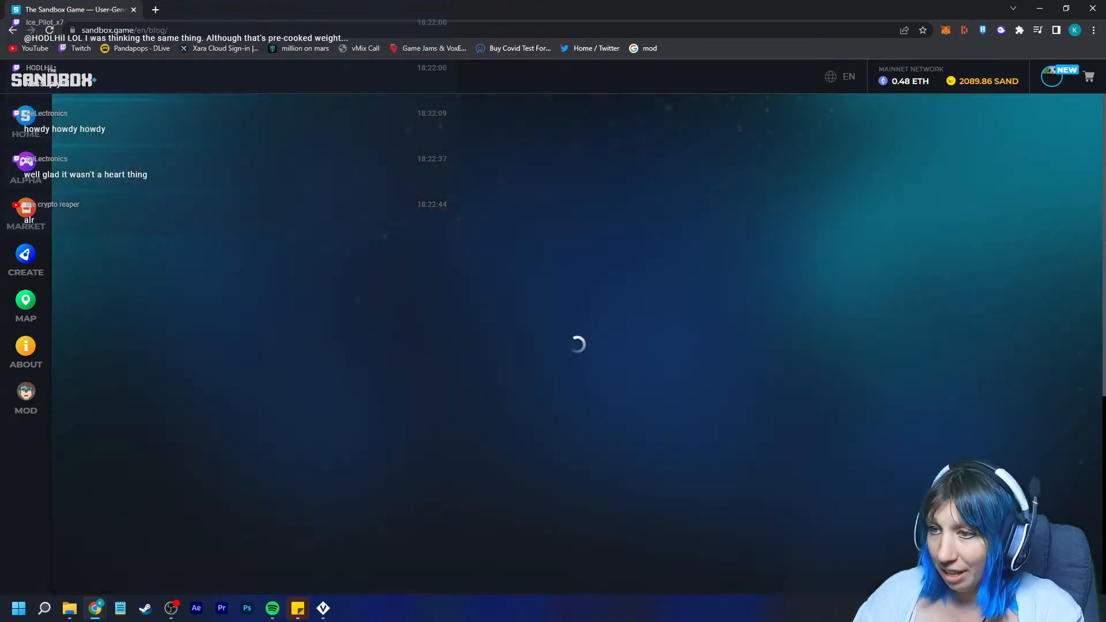
pyautogui.scroll(-3, 576, 346)
pyautogui.click(794, 249)
# Try repeatedly to open the Pure British VoxEdit Contest article card
pyautogui.scroll(-5, 577, 346)
pyautogui.click(392, 311)
pyautogui.click(392, 507)
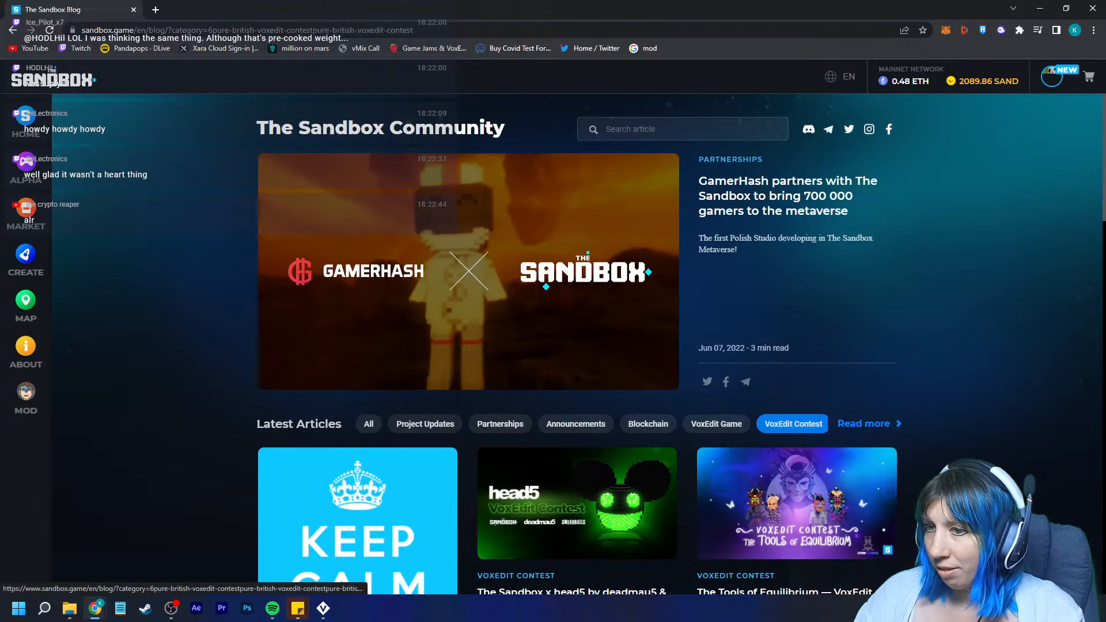
pyautogui.click(369, 519)
pyautogui.scroll(-3, 369, 519)
pyautogui.click(368, 519)
pyautogui.scroll(-3, 369, 519)
pyautogui.click(369, 519)
pyautogui.scroll(-4, 369, 424)
pyautogui.click(369, 424)
pyautogui.scroll(-4, 369, 425)
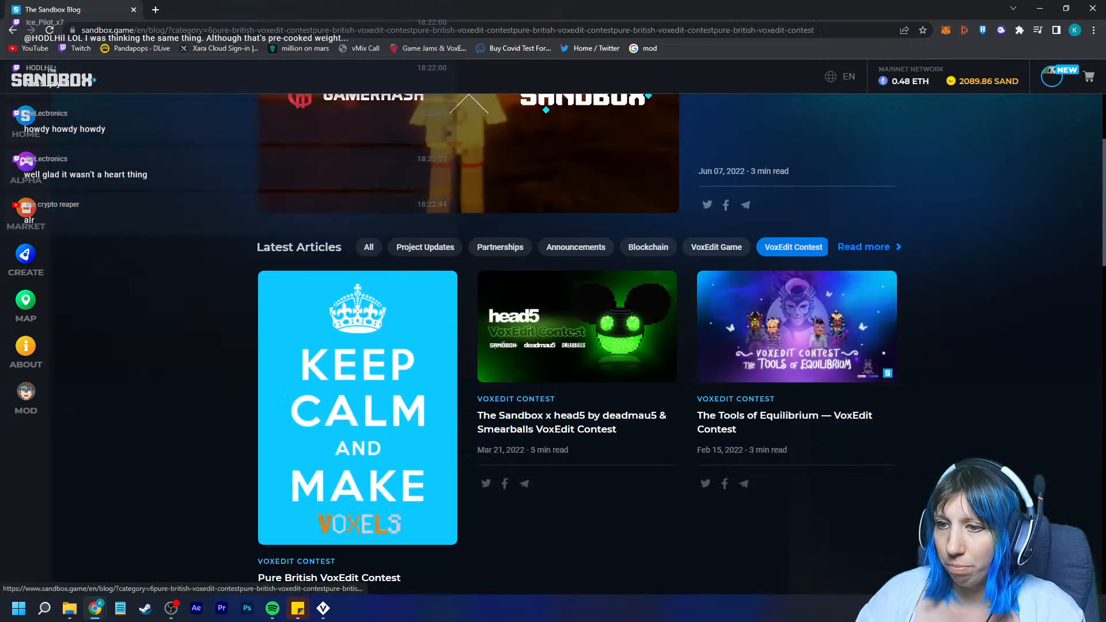
pyautogui.click(357, 346)
pyautogui.scroll(-5, 358, 346)
# Open the Pure British article in a new tab and scroll through it
pyautogui.rightClick(346, 201)
pyautogui.click(399, 213)
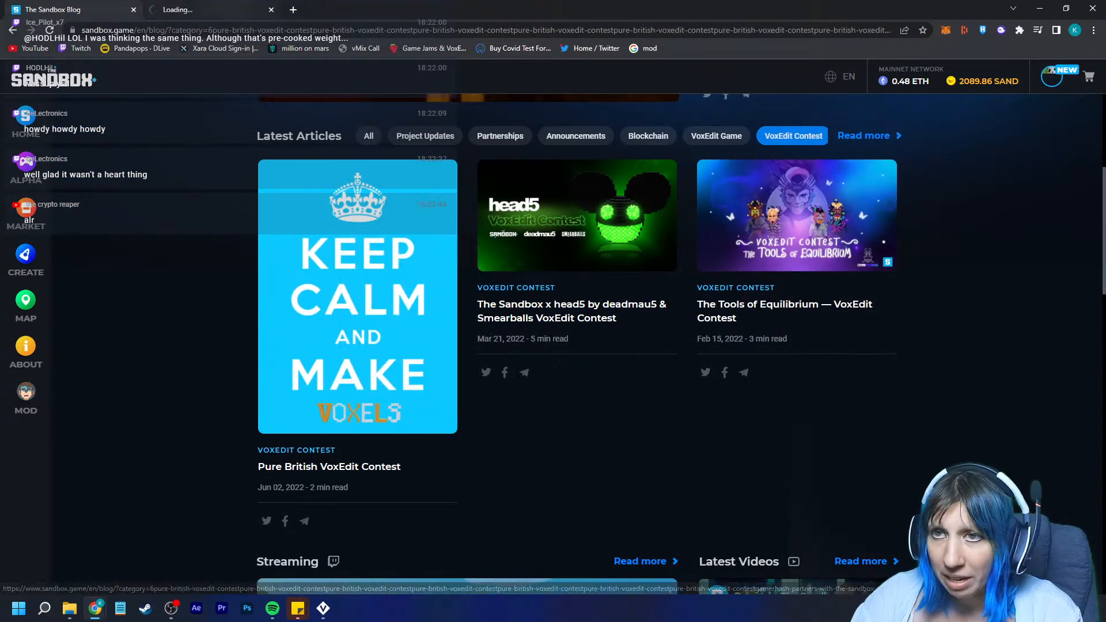
pyautogui.hotkey('ctrl', 'Tab')
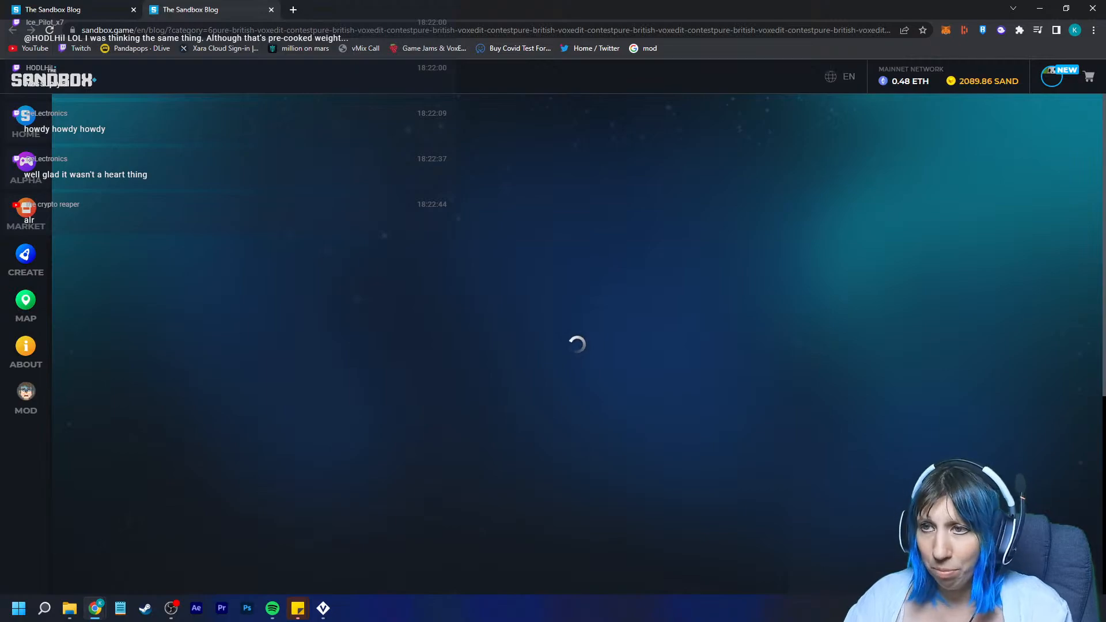
pyautogui.scroll(-4, 577, 344)
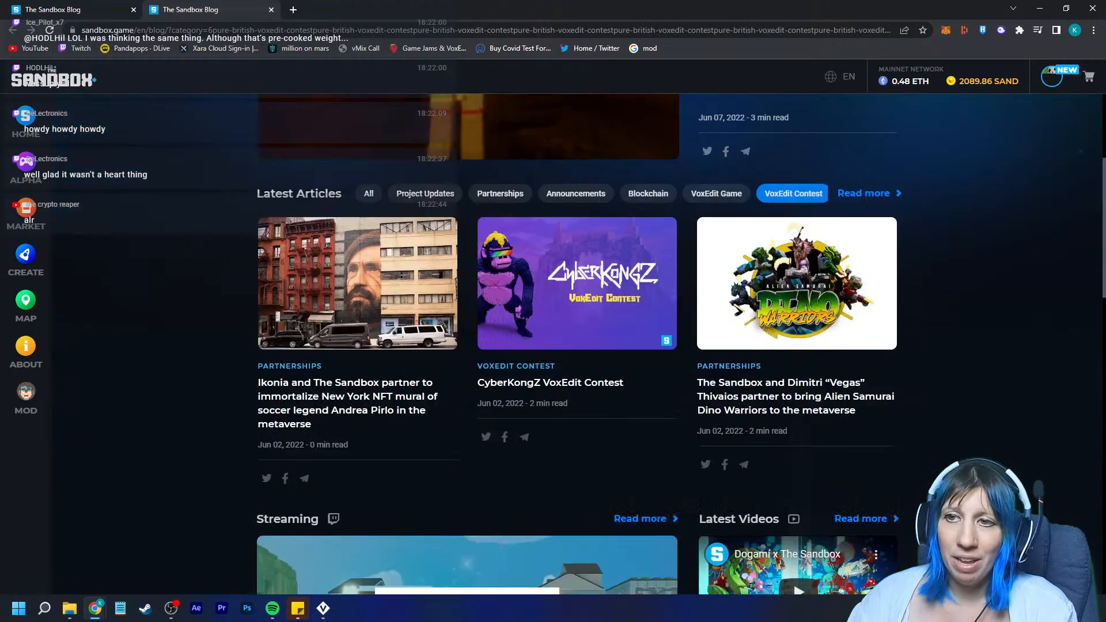
pyautogui.scroll(-1, 578, 344)
pyautogui.scroll(3, 577, 344)
pyautogui.scroll(2, 577, 344)
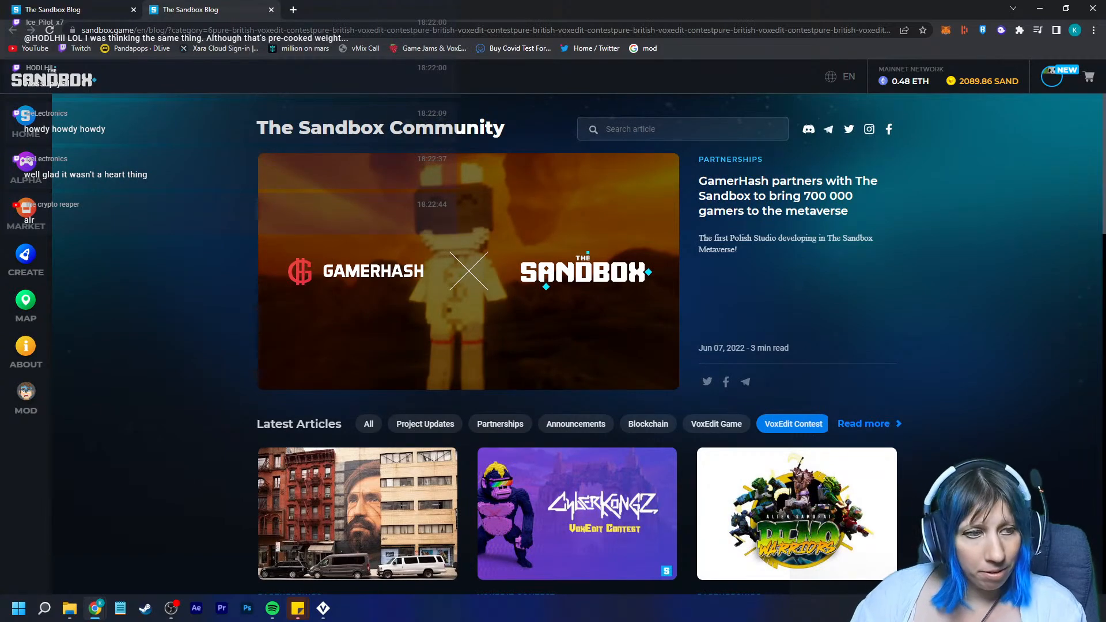
pyautogui.scroll(-2, 578, 344)
pyautogui.scroll(2, 578, 344)
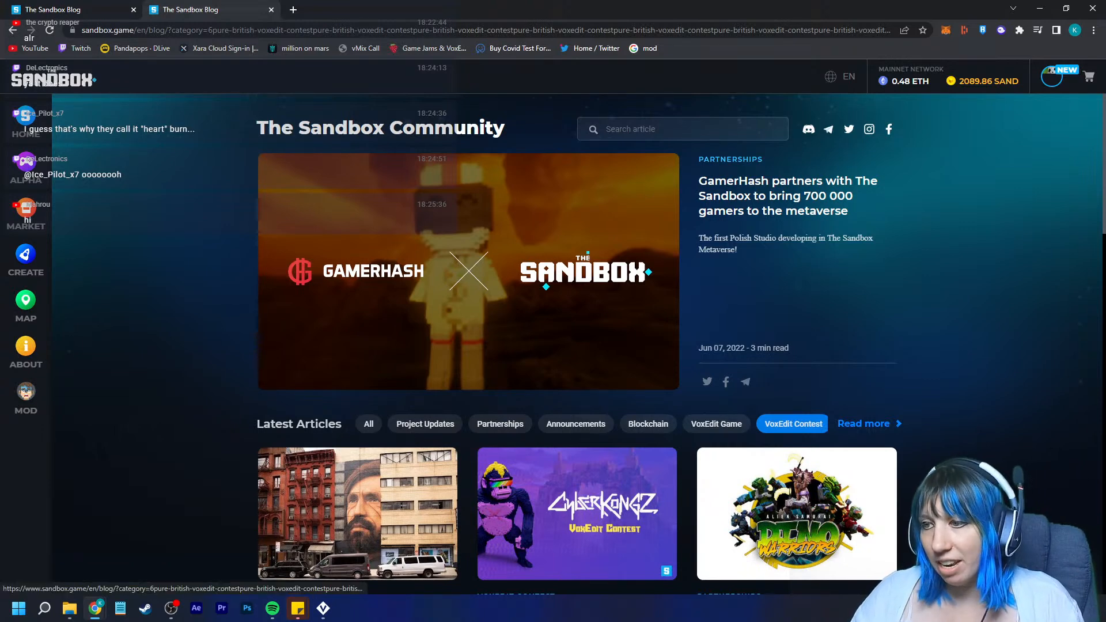
# From the first blog tab, go to HOME and open the CyberKongZ VoxEdit Contest card
pyautogui.click(69, 10)
pyautogui.scroll(5, 580, 330)
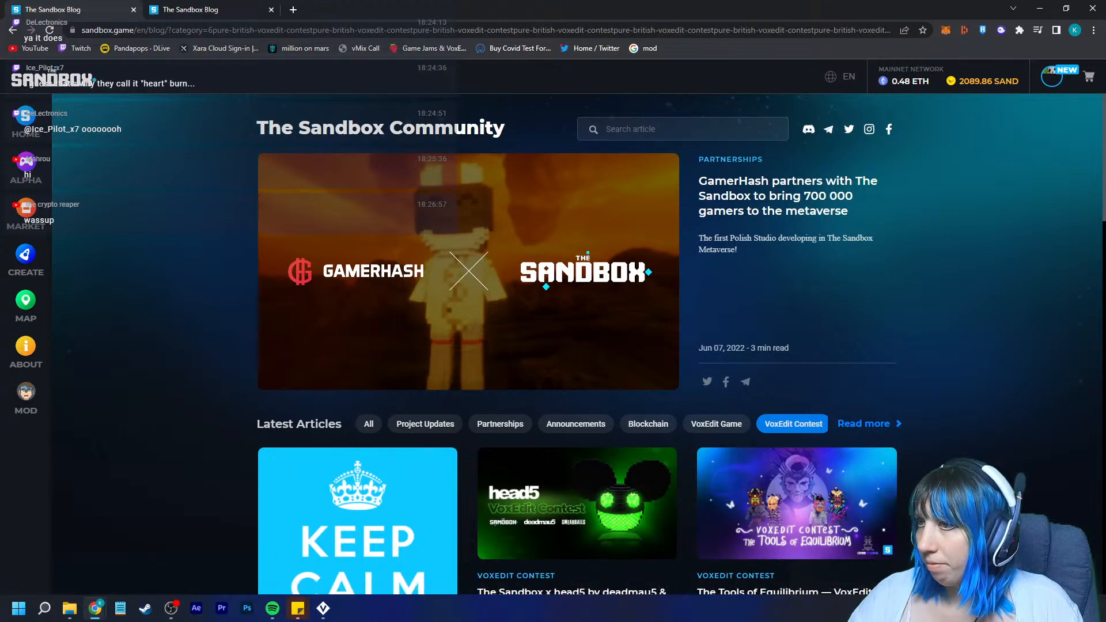
pyautogui.scroll(-13, 793, 157)
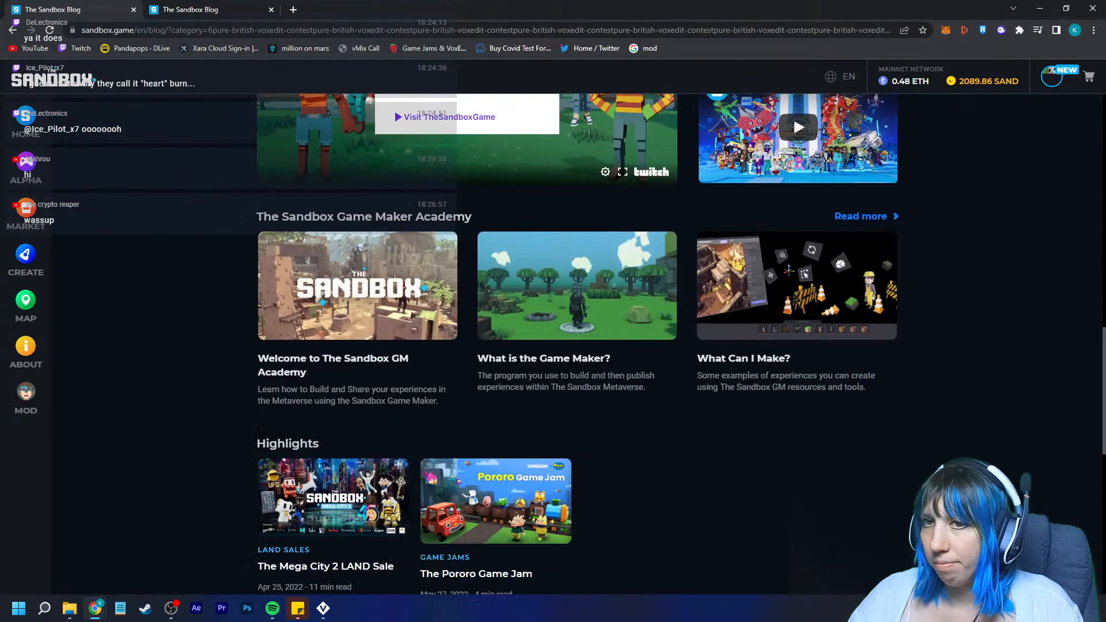
pyautogui.scroll(1, 794, 158)
pyautogui.click(25, 121)
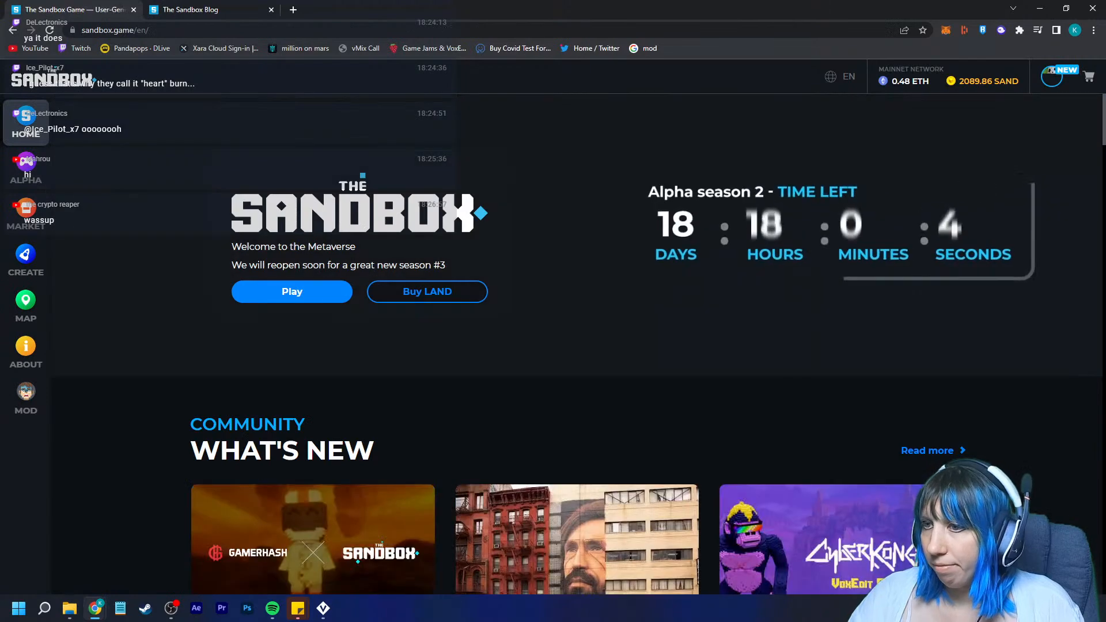
pyautogui.scroll(-5, 578, 344)
pyautogui.click(842, 278)
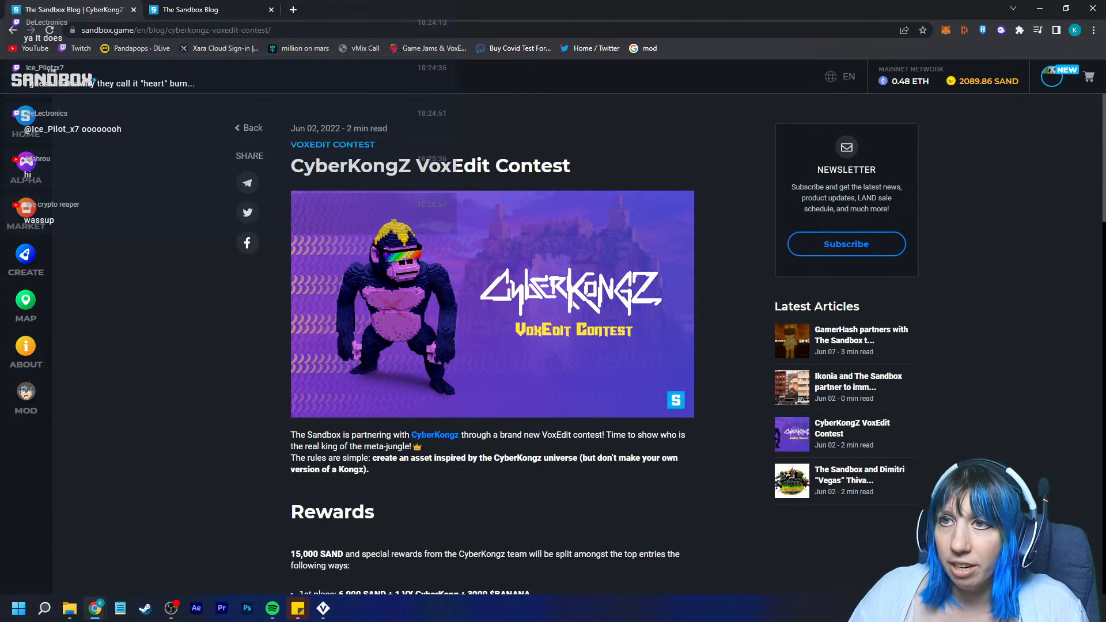
# Load cyberkongz.com in a new browser tab
pyautogui.click(294, 9)
pyautogui.write('cyberkongz.com')
pyautogui.press('Return')
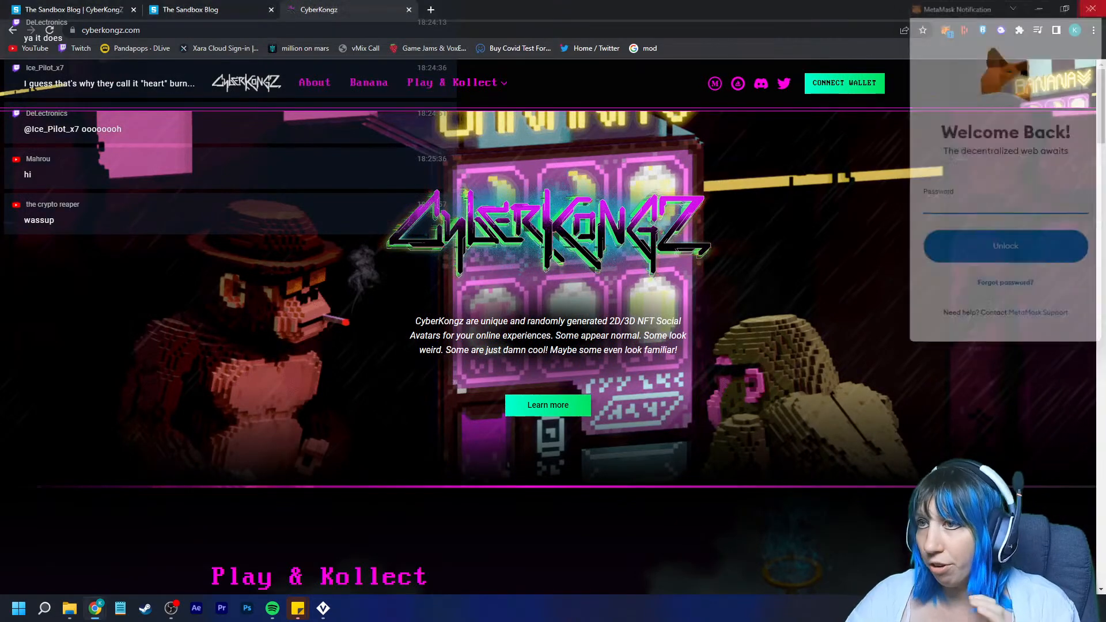
pyautogui.scroll(-8, 548, 327)
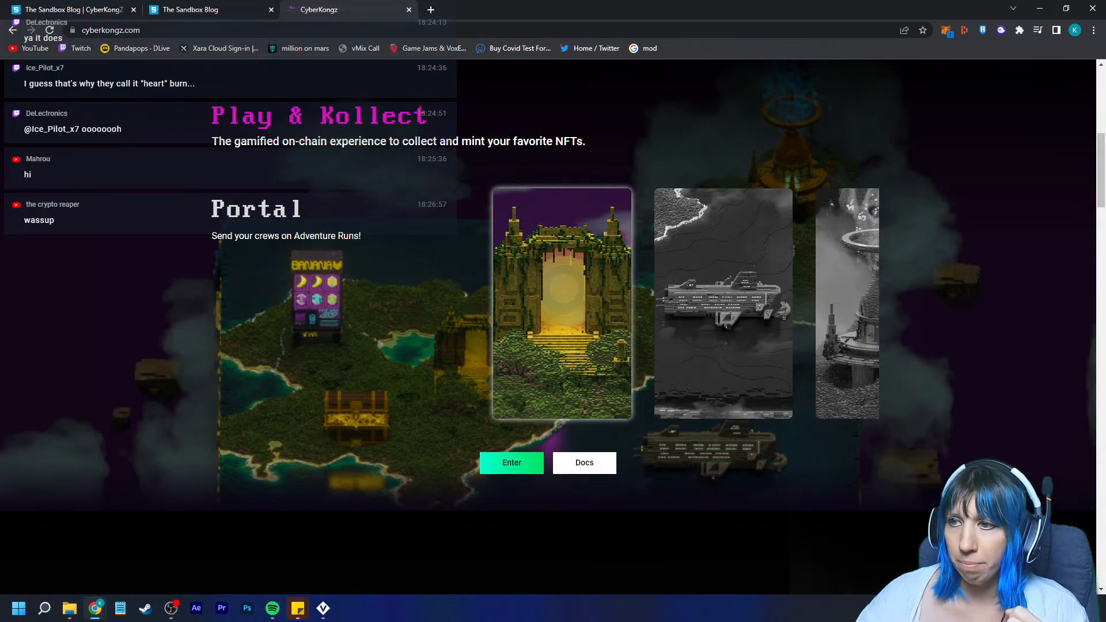
pyautogui.scroll(-8, 548, 327)
pyautogui.scroll(8, 548, 327)
pyautogui.scroll(-2, 548, 327)
pyautogui.scroll(2, 548, 327)
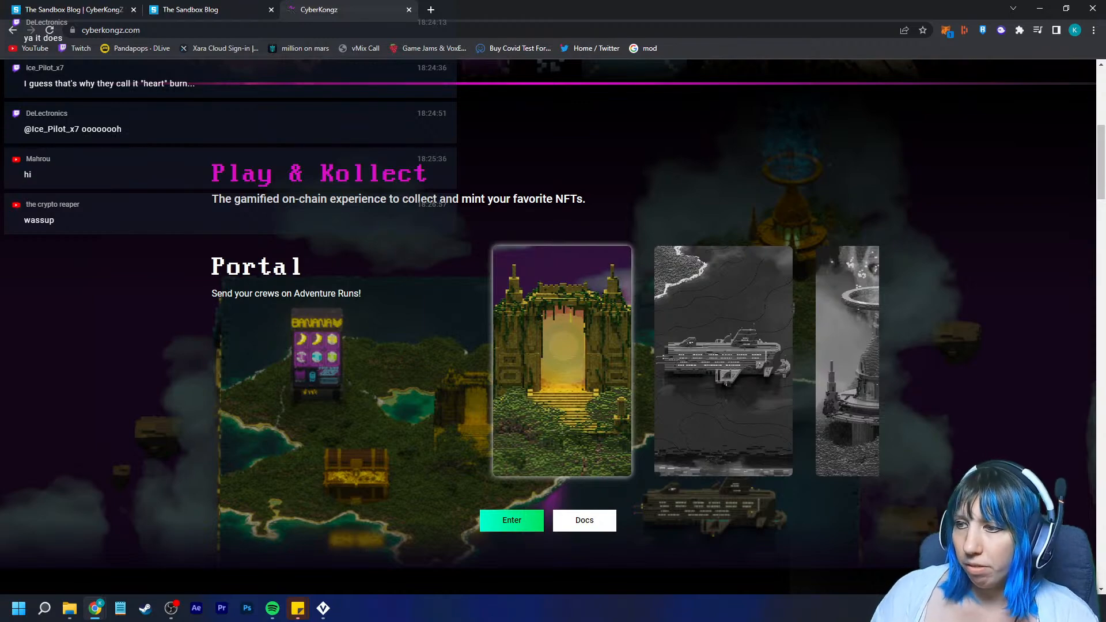
pyautogui.scroll(7, 553, 329)
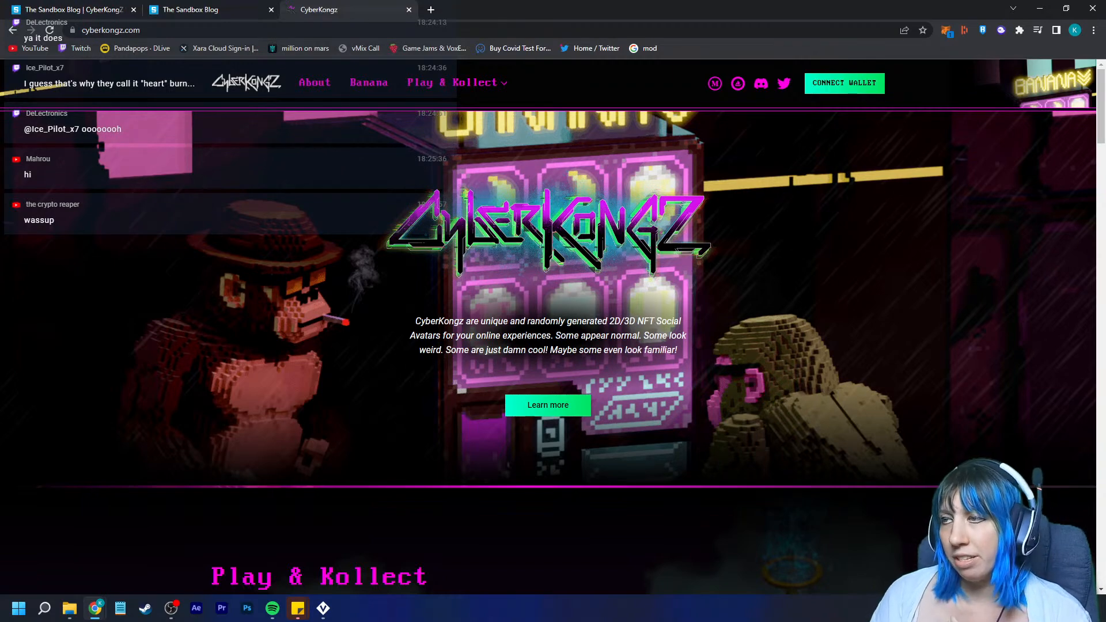
# Return to the CyberKongZ contest article tab and scroll to its Rewards section
pyautogui.click(230, 8)
pyautogui.click(86, 9)
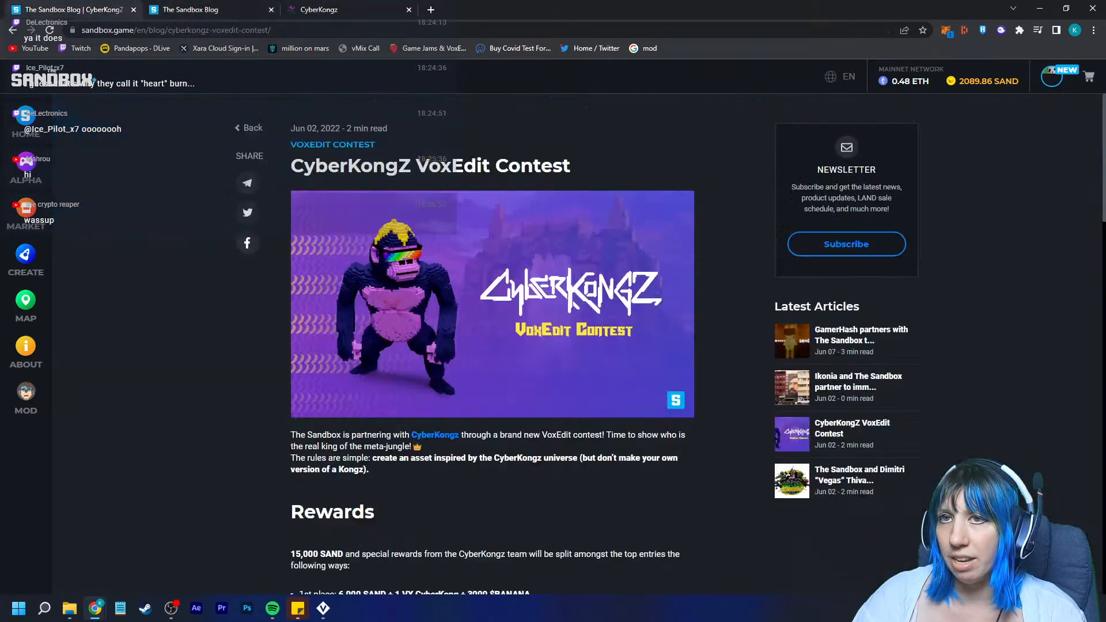
pyautogui.scroll(-5, 493, 346)
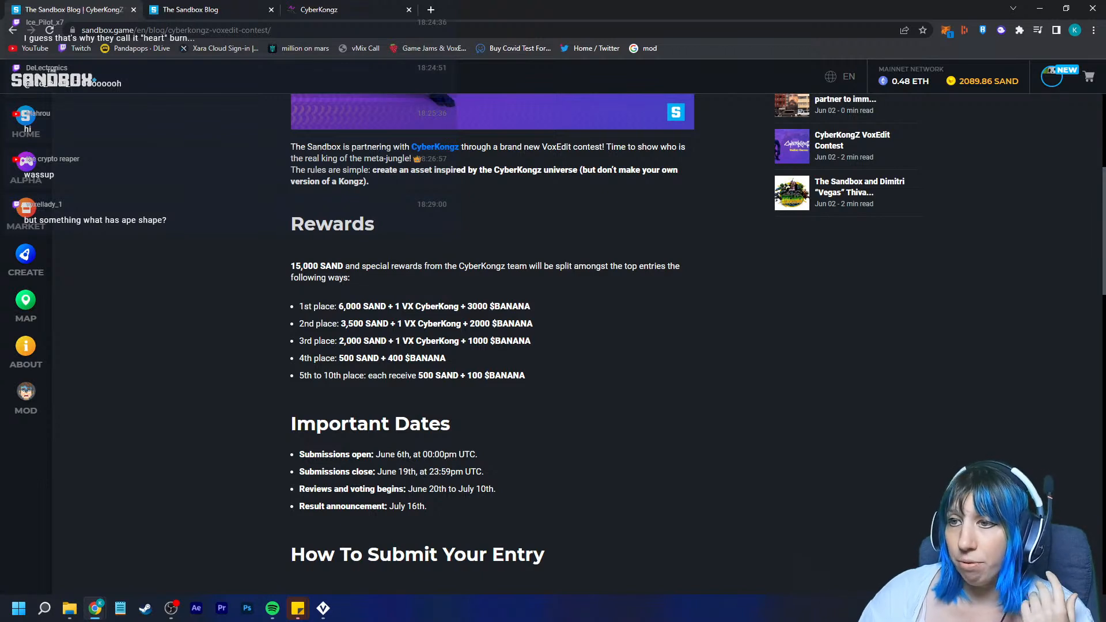
# Highlight the 1st to 3rd place prize lines and the Reviews and voting begins line
pyautogui.moveTo(401, 307); pyautogui.dragTo(431, 341)
pyautogui.click(431, 341)
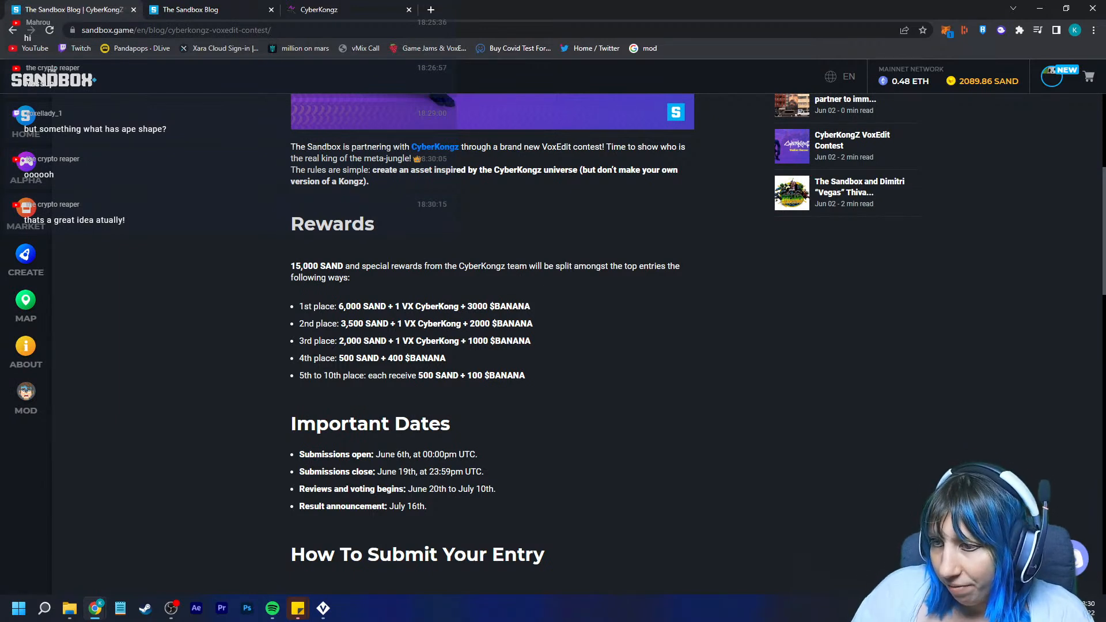
pyautogui.tripleClick(392, 489)
pyautogui.click(392, 489)
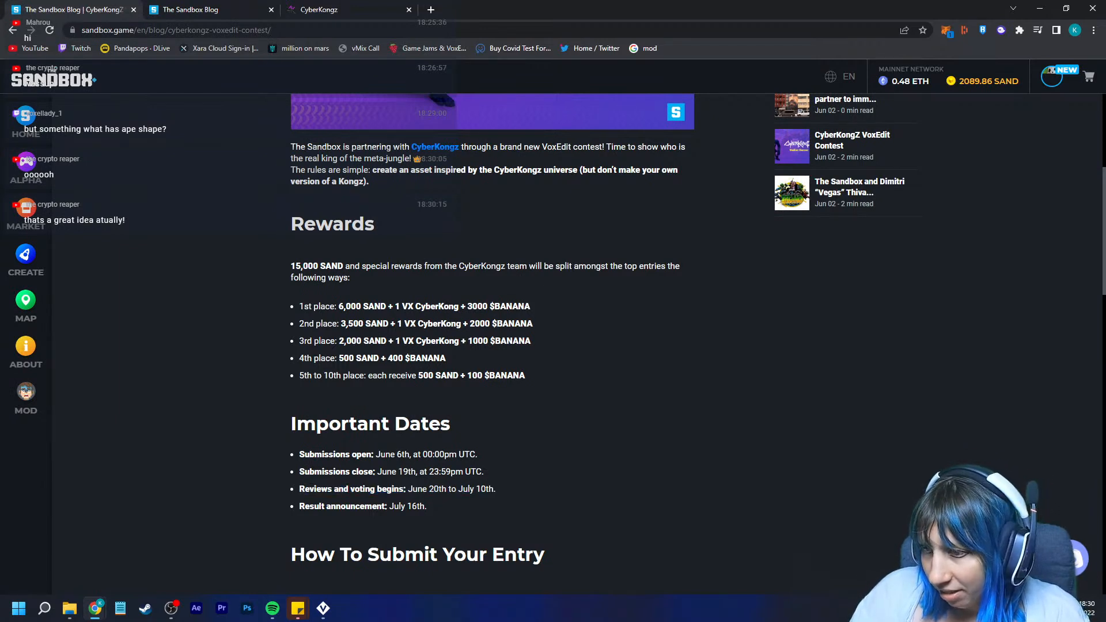
pyautogui.moveTo(382, 489); pyautogui.dragTo(423, 490)
pyautogui.click(419, 489)
pyautogui.moveTo(328, 489); pyautogui.dragTo(382, 490)
pyautogui.tripleClick(315, 490)
pyautogui.click(322, 489)
# Point out the announcement and review/voting dates again, then return to the CyberKongz tab
pyautogui.doubleClick(357, 506)
pyautogui.tripleClick(353, 489)
pyautogui.click(353, 489)
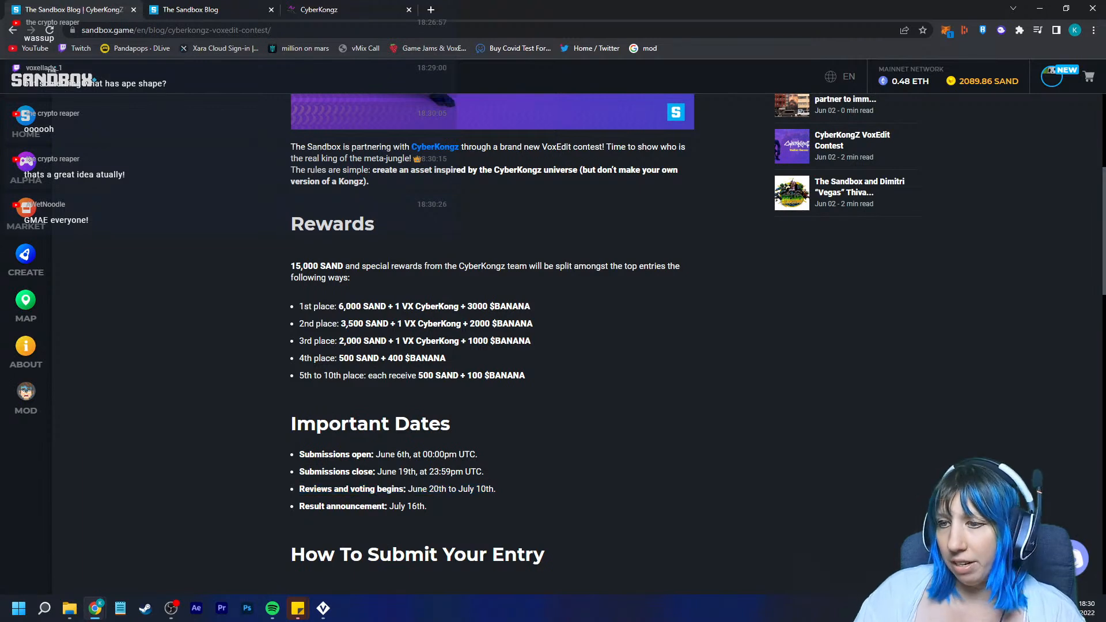
pyautogui.tripleClick(352, 489)
pyautogui.click(353, 489)
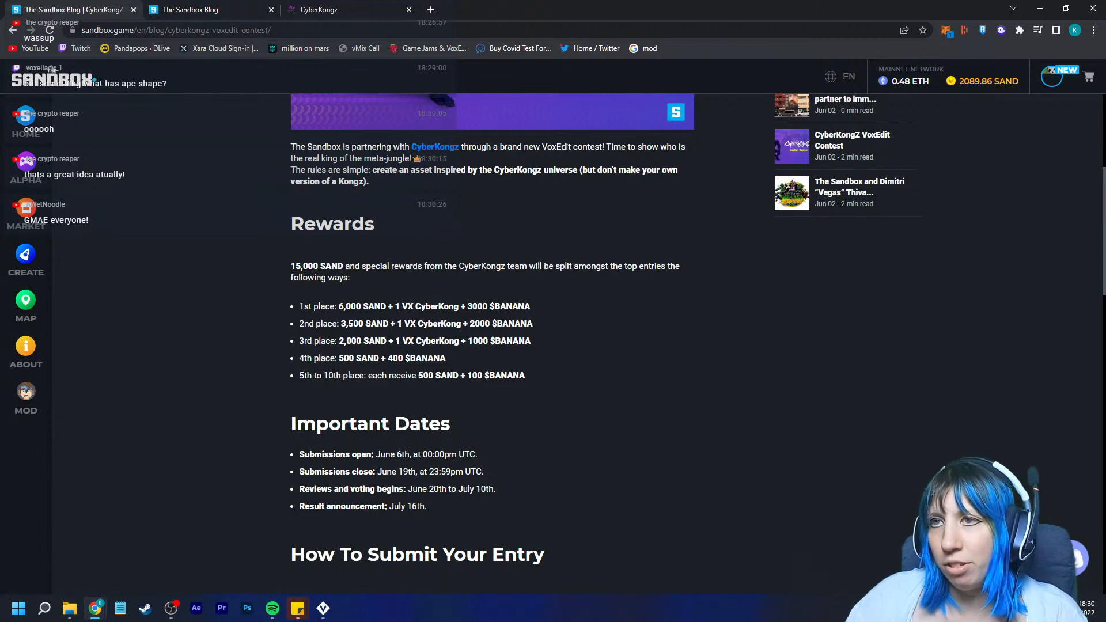
pyautogui.click(340, 10)
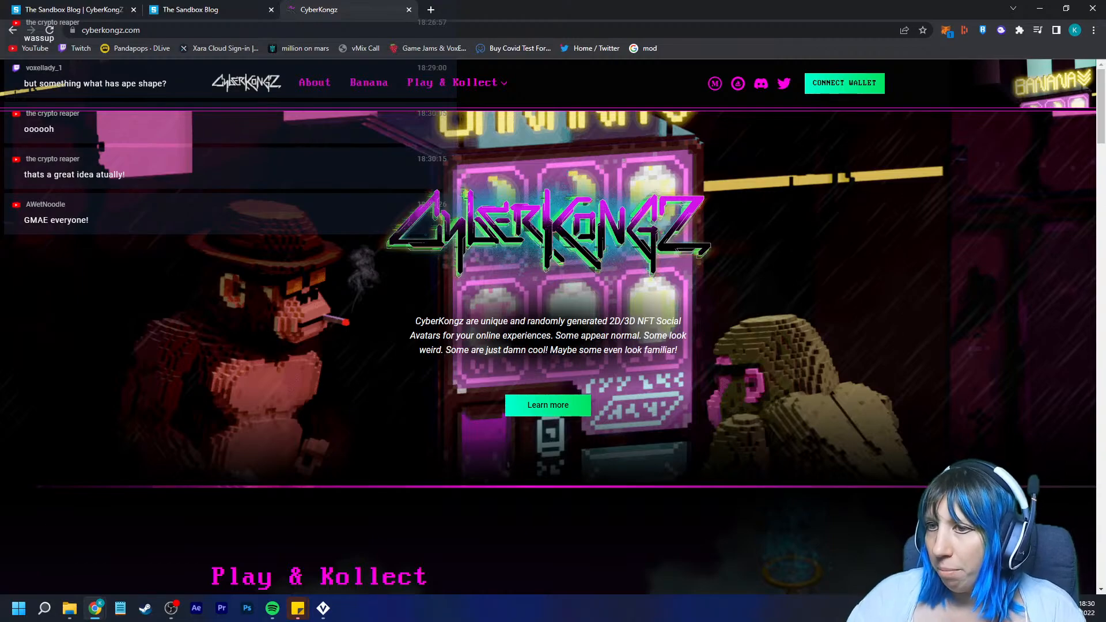
# Scroll through cyberkongz.com, then close the CyberKongz tab
pyautogui.scroll(-8, 553, 323)
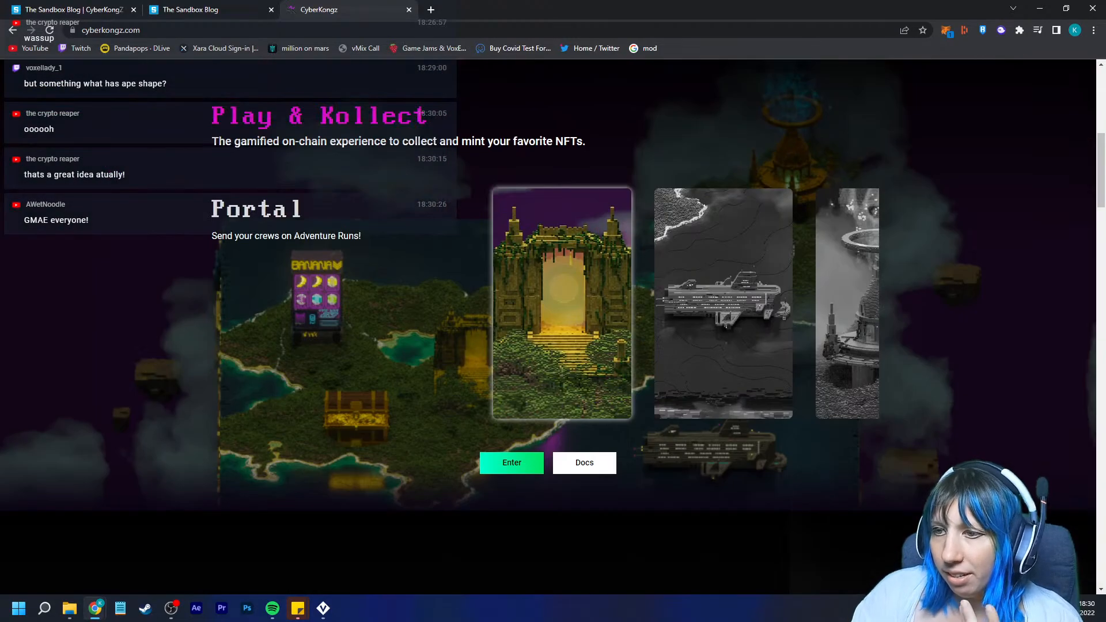
pyautogui.scroll(-6, 554, 323)
pyautogui.scroll(-5, 554, 326)
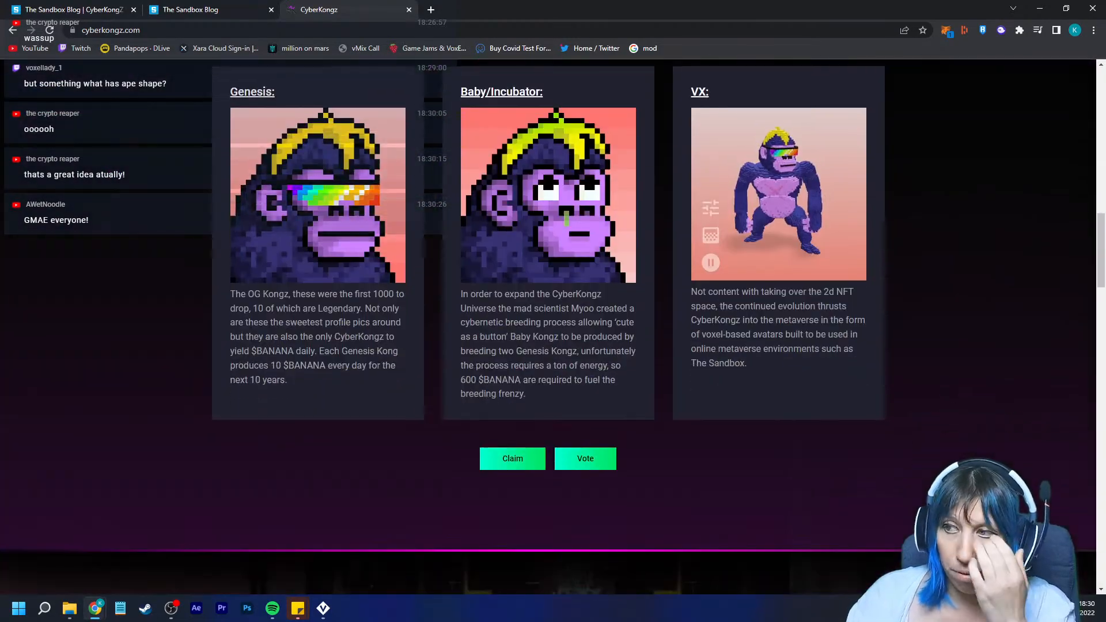
pyautogui.scroll(5, 553, 326)
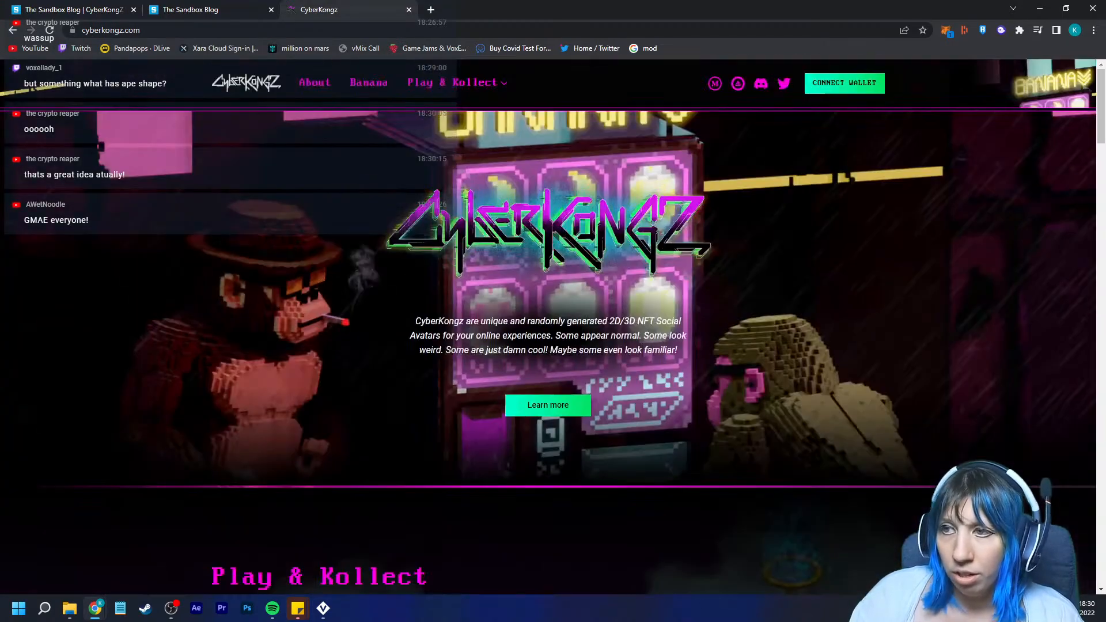
pyautogui.scroll(-8, 553, 327)
pyautogui.scroll(4, 554, 327)
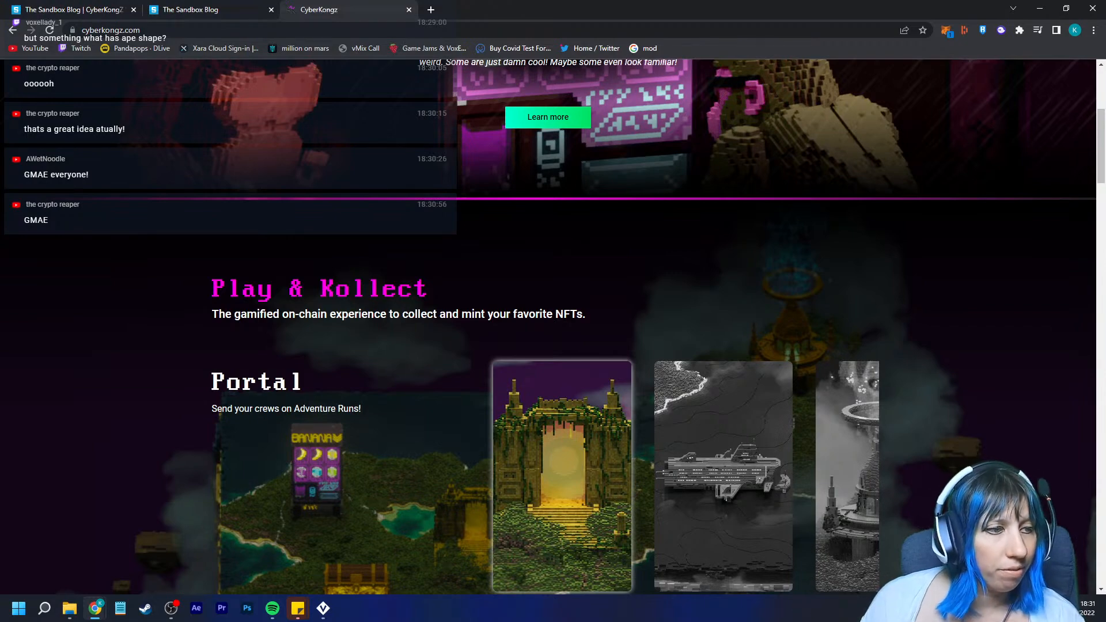
pyautogui.click(211, 9)
pyautogui.click(346, 9)
pyautogui.click(408, 9)
# Select the CyberKongZ contest article tab and minimize Chrome to reveal VoxEdit
pyautogui.click(78, 9)
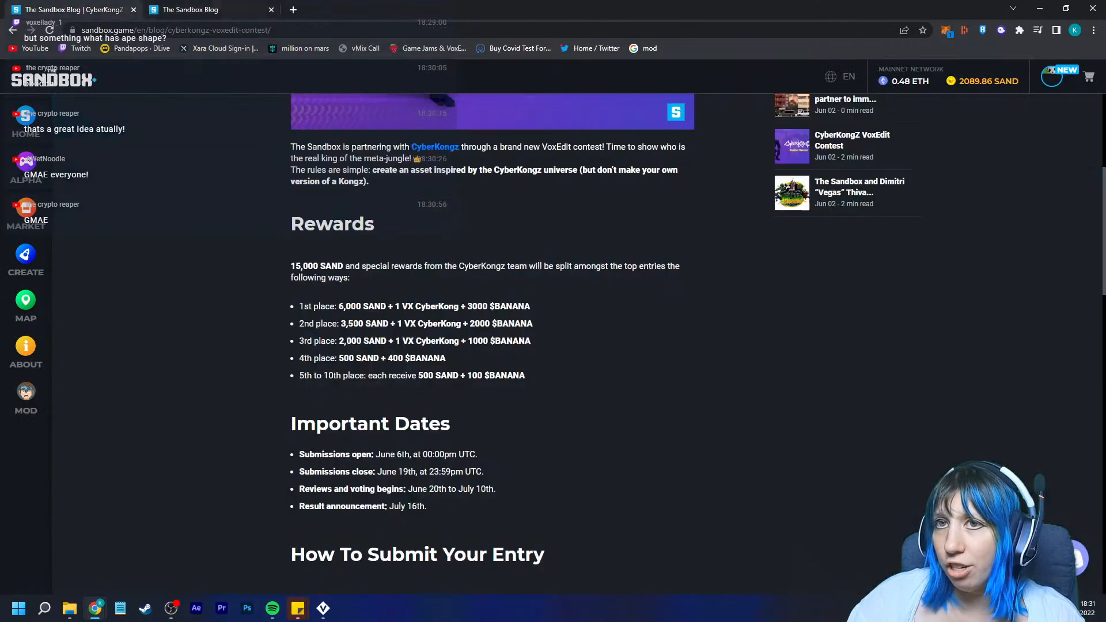
pyautogui.click(1094, 9)
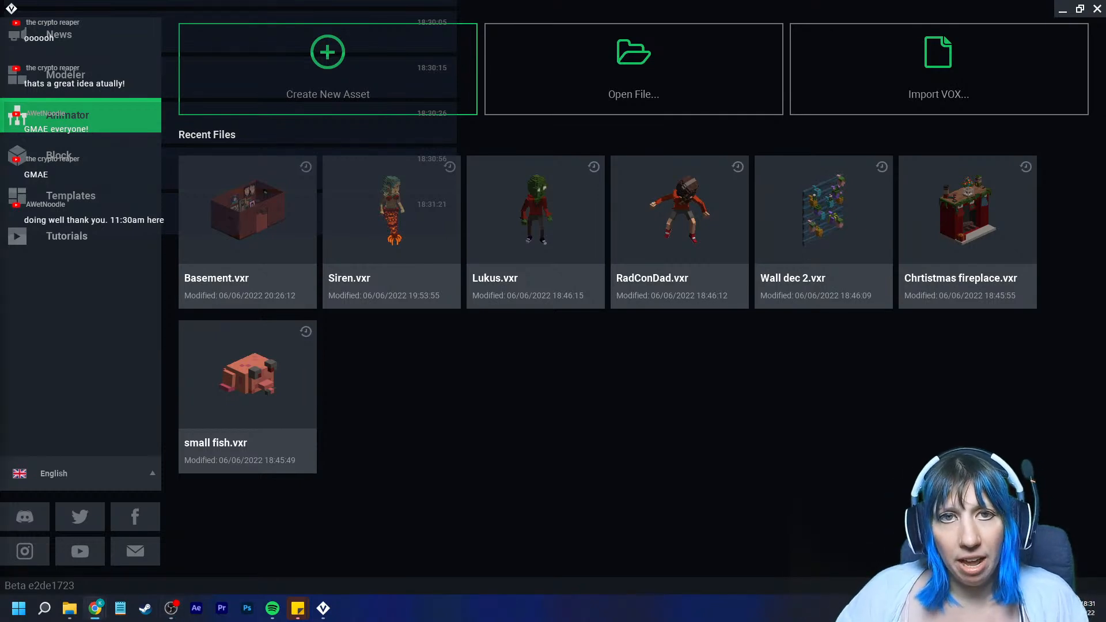
# Drag Chrome to the top edge so it fills the screen over VoxEdit
pyautogui.moveTo(0, 155); pyautogui.dragTo(461, 0)
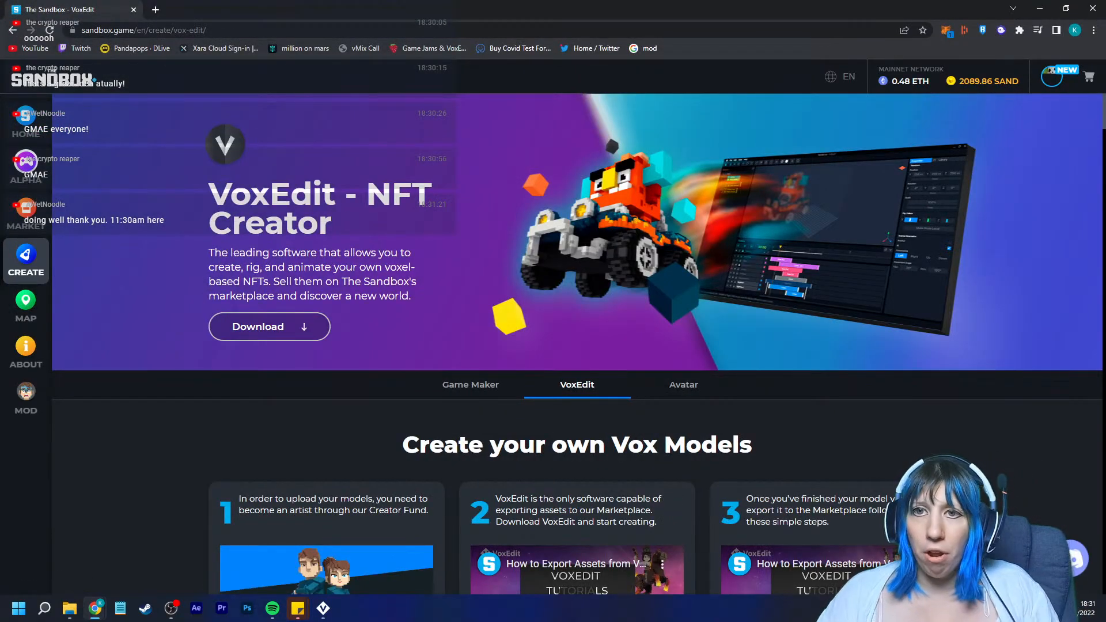
# View the Alpha season page and Alpha Lobby map, then open the Contests listing
pyautogui.click(26, 168)
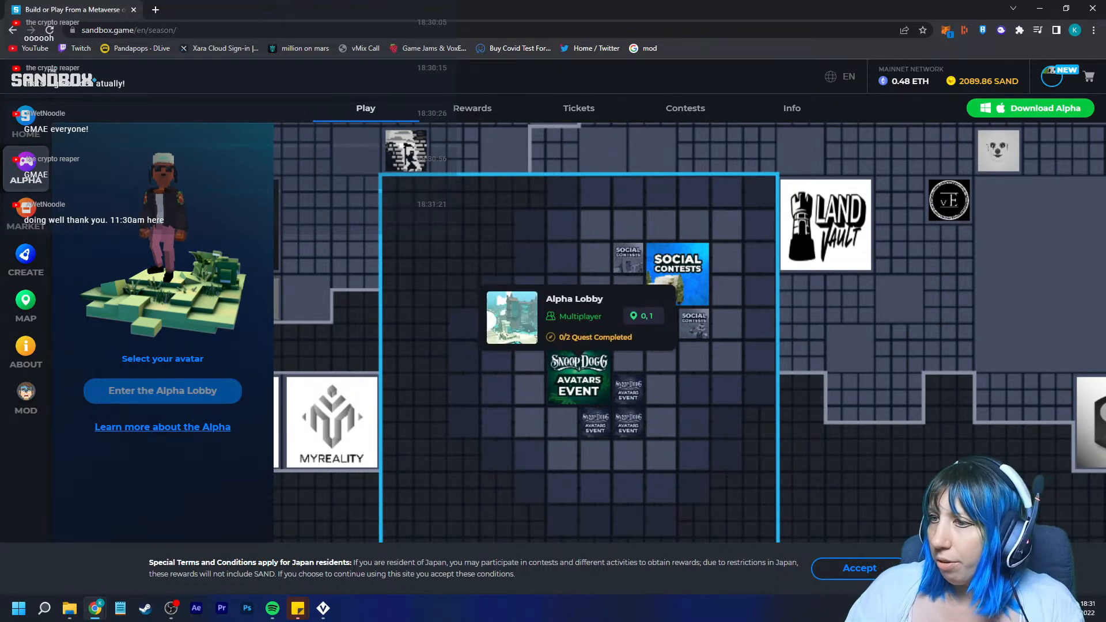
pyautogui.click(597, 349)
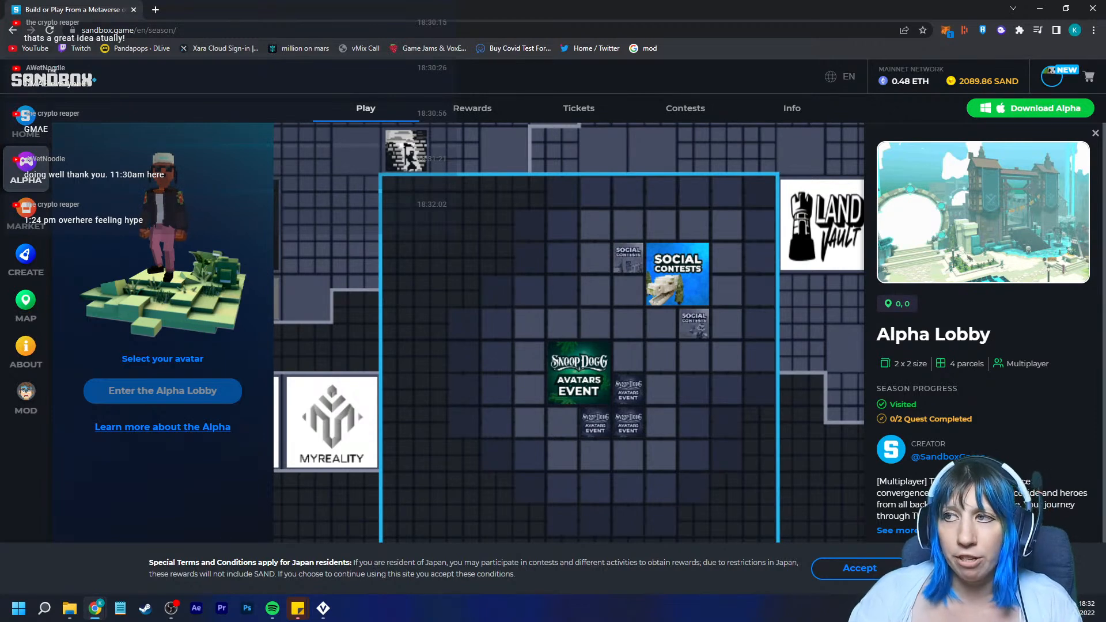
pyautogui.click(686, 108)
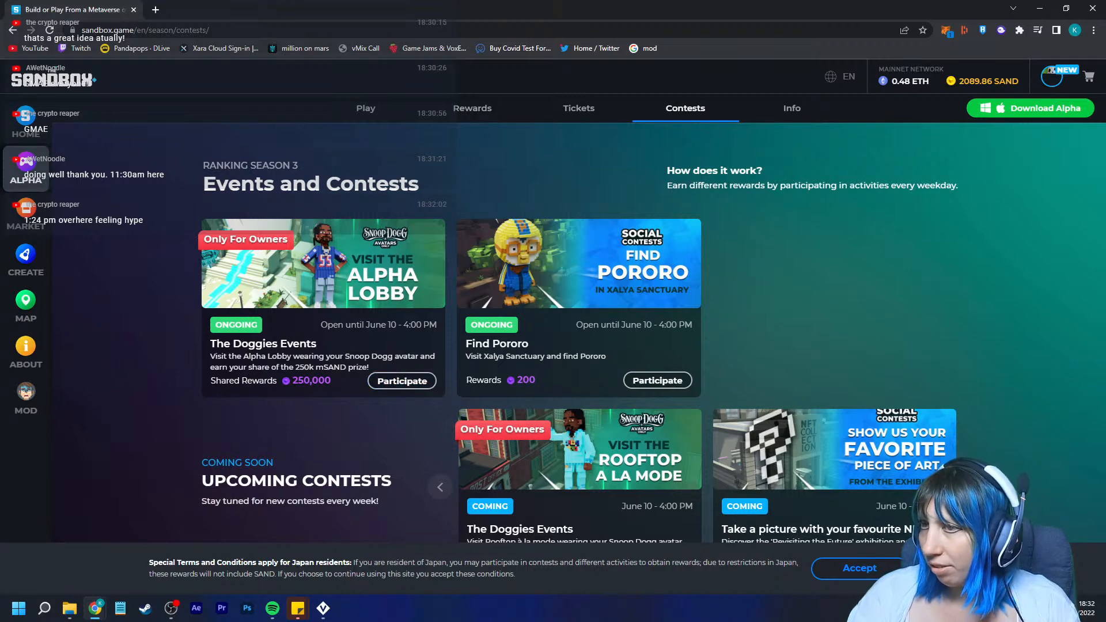
# Glance at Rewards, then open The Doggies Events 'Earn SAND' page from the Contests listing
pyautogui.click(472, 108)
pyautogui.click(686, 108)
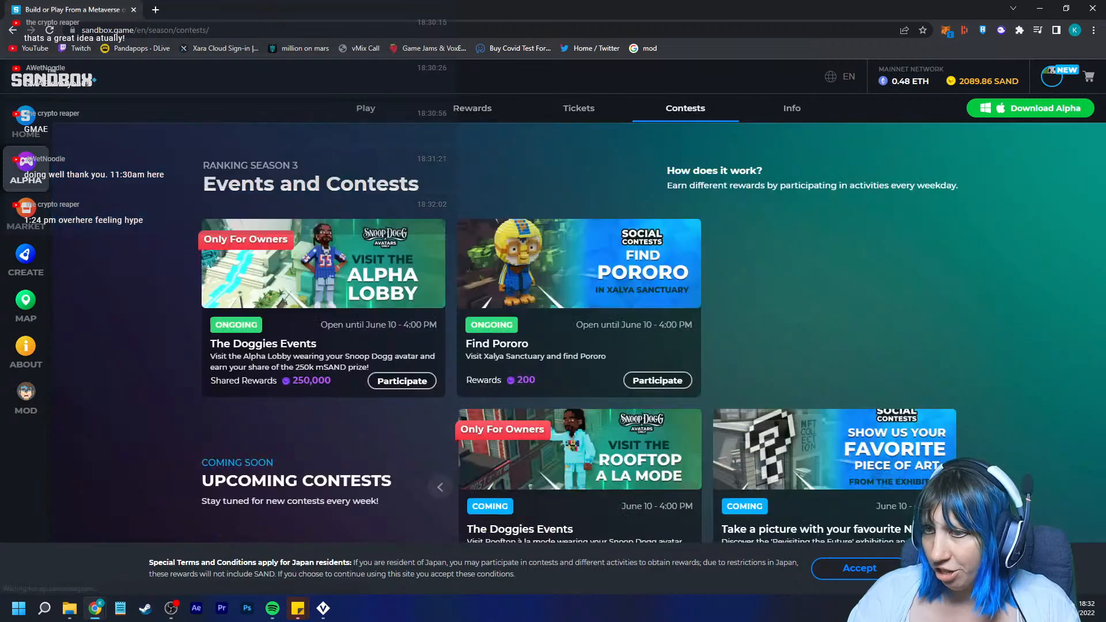
pyautogui.click(403, 381)
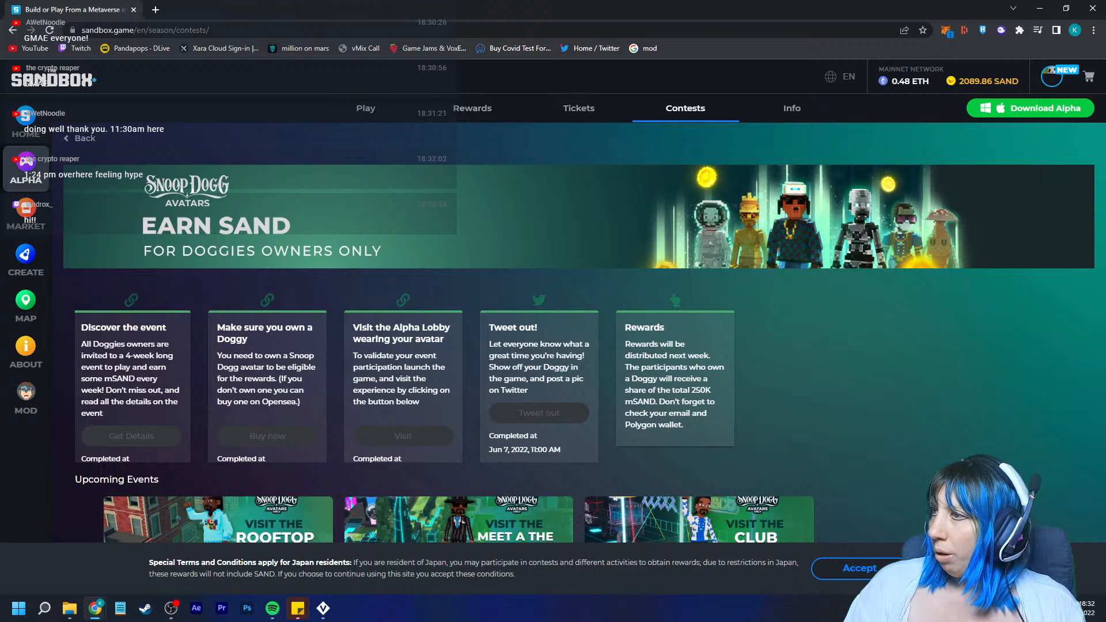
# Accept the Japan residents terms banner and scroll to the Jun 7, 2022 step times
pyautogui.click(860, 568)
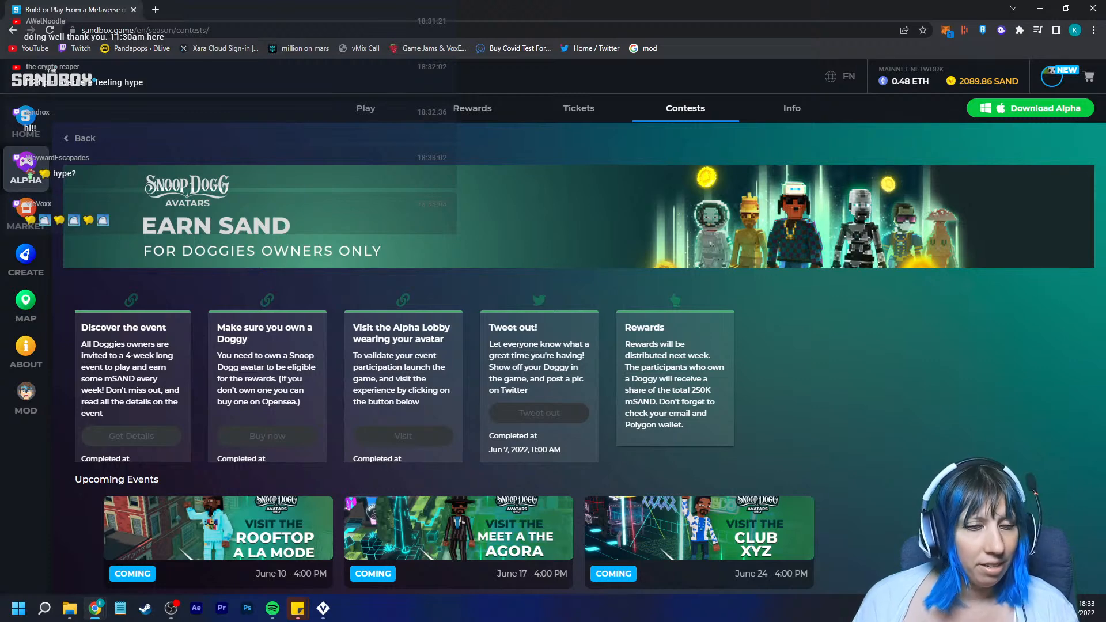
pyautogui.scroll(-1, 403, 369)
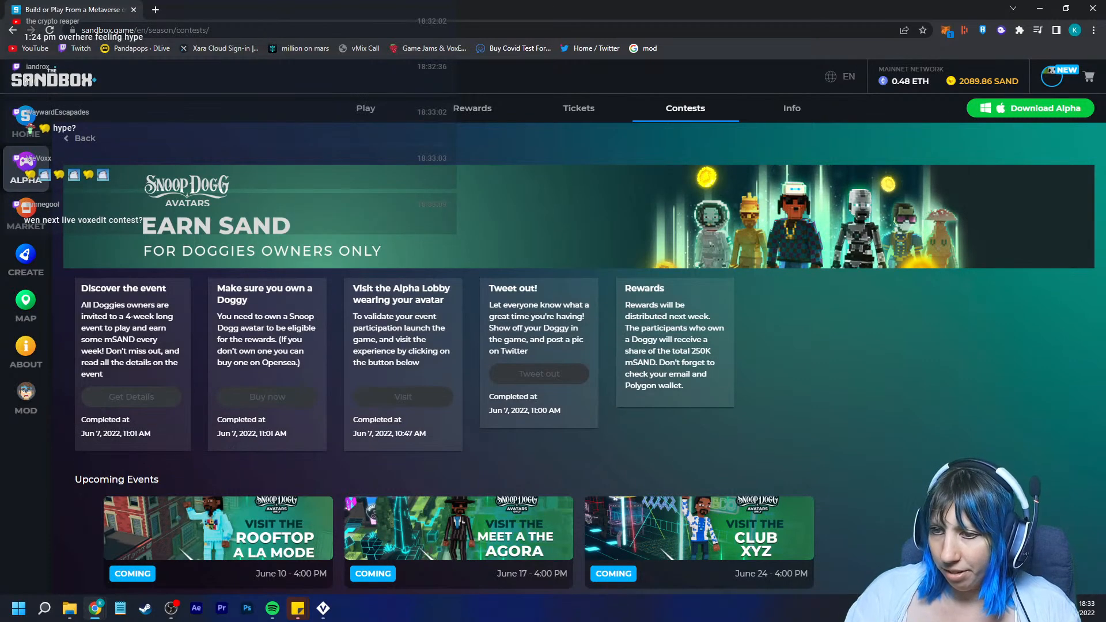
pyautogui.scroll(1, 403, 369)
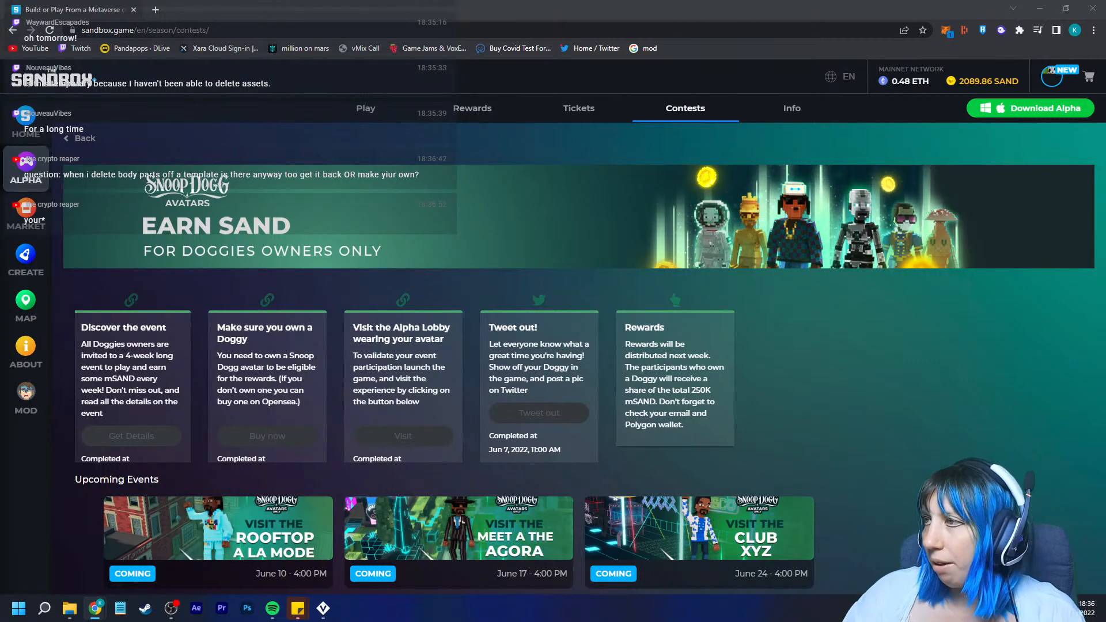
# Close the browser and reopen Siren.vxr from VoxEdit's recent files
pyautogui.click(1093, 8)
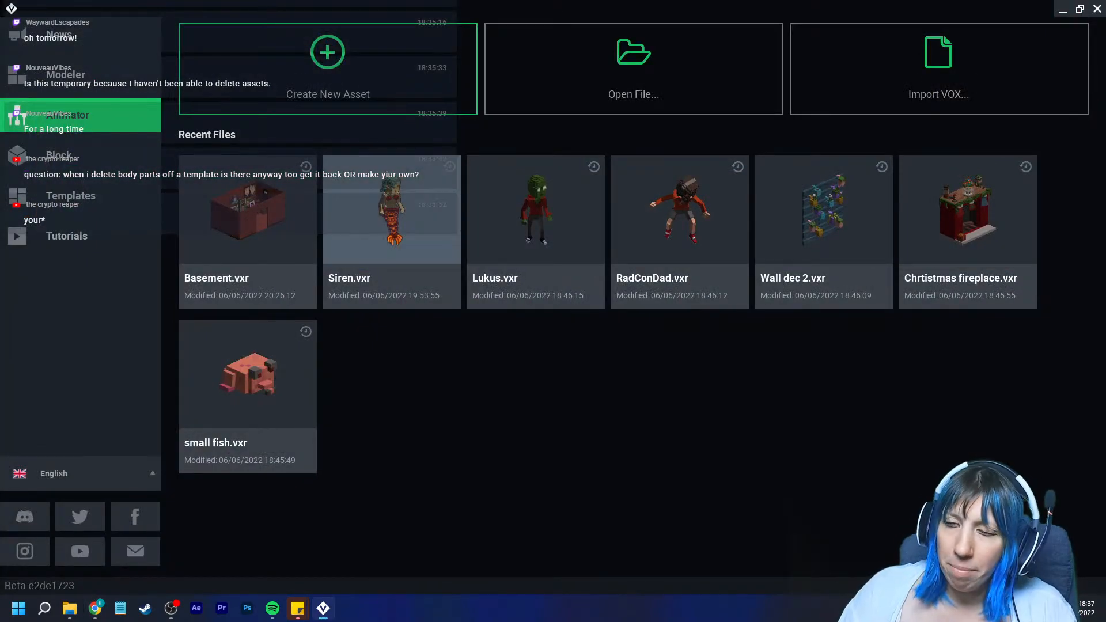
pyautogui.click(392, 219)
pyautogui.scroll(5, 525, 184)
pyautogui.moveTo(541, 210); pyautogui.dragTo(477, 273, button='middle')
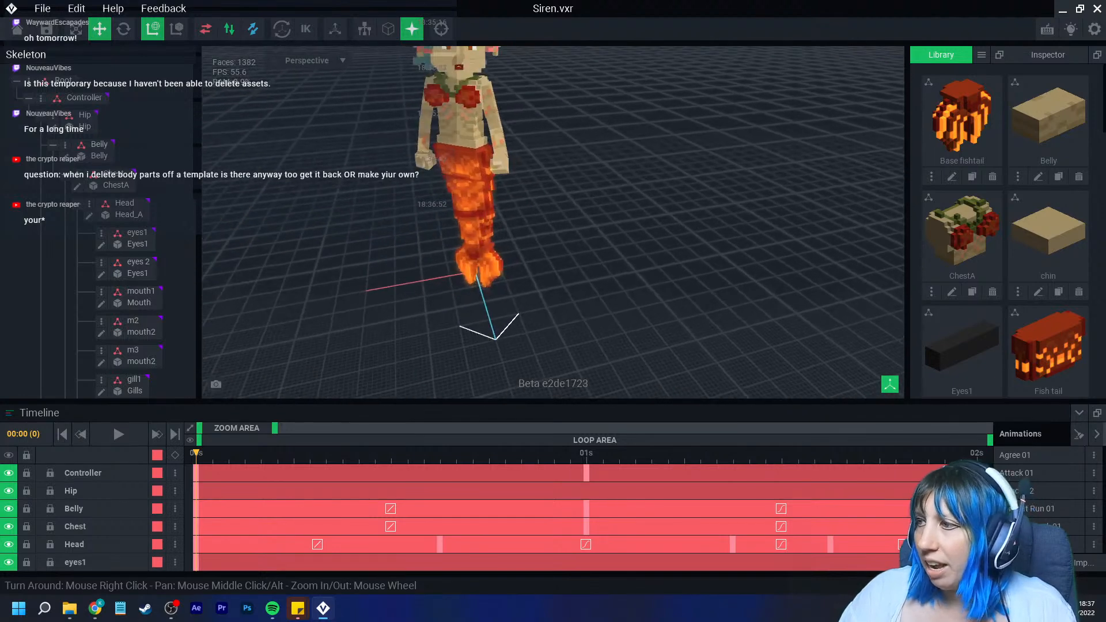
pyautogui.scroll(-10, 1006, 231)
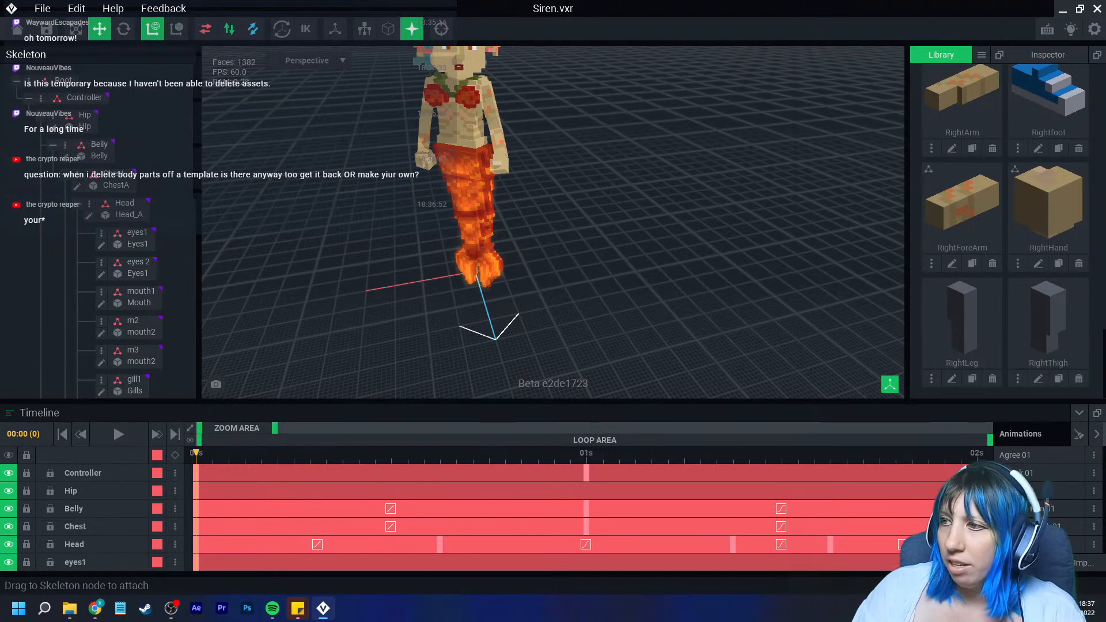
# Select the mermaid's Tail to inspect its keyframes and check the library asset options
pyautogui.click(473, 196)
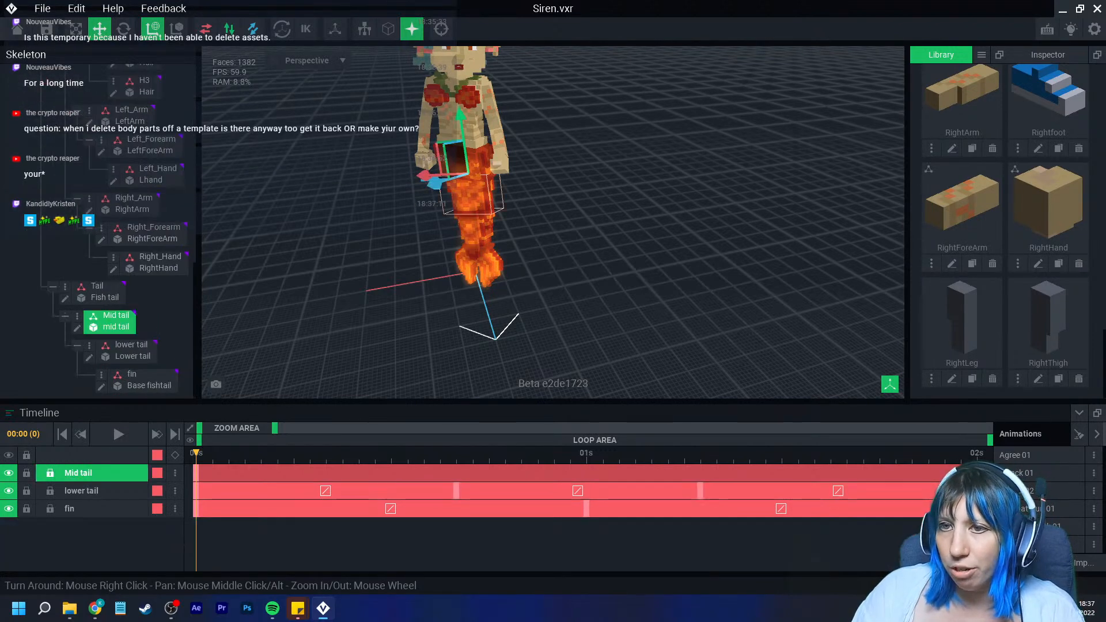
pyautogui.click(478, 164)
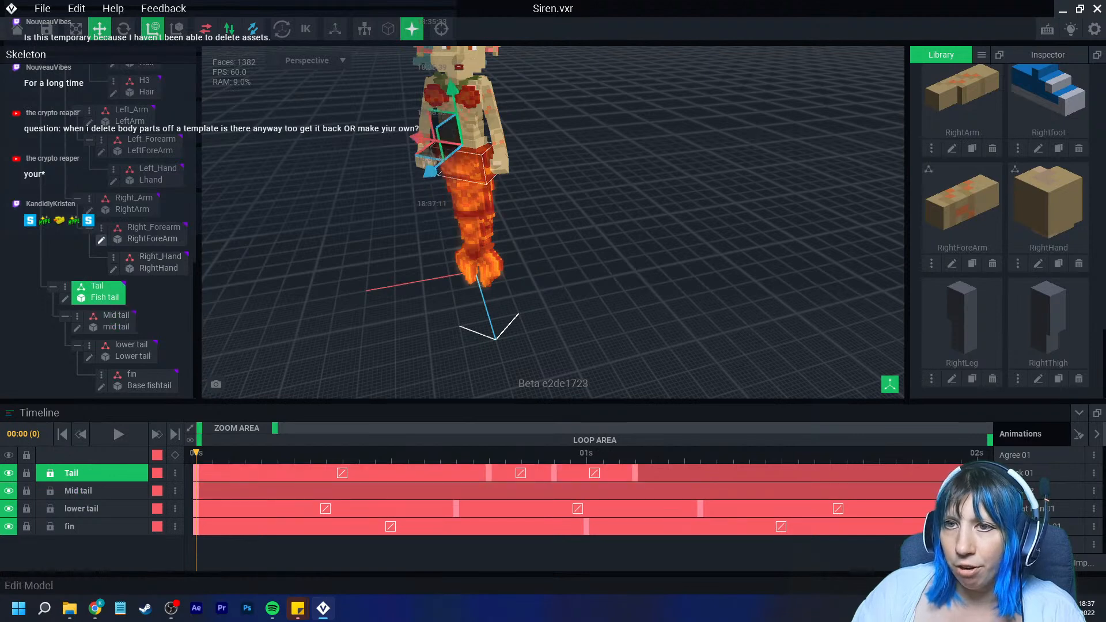
pyautogui.scroll(5, 115, 230)
pyautogui.scroll(10, 98, 230)
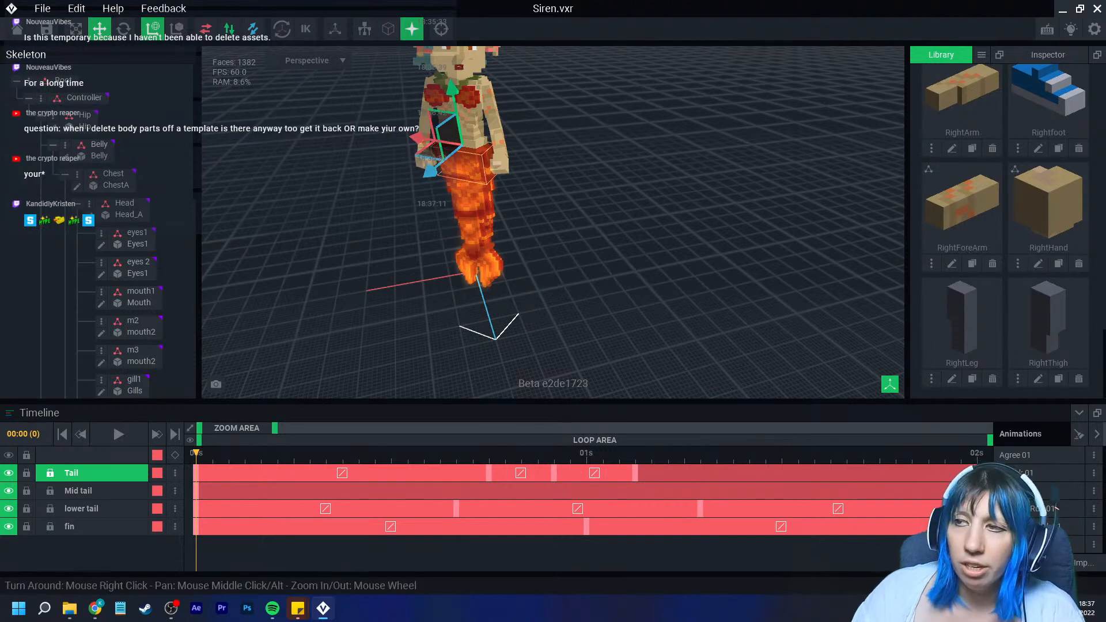
pyautogui.scroll(1, 553, 222)
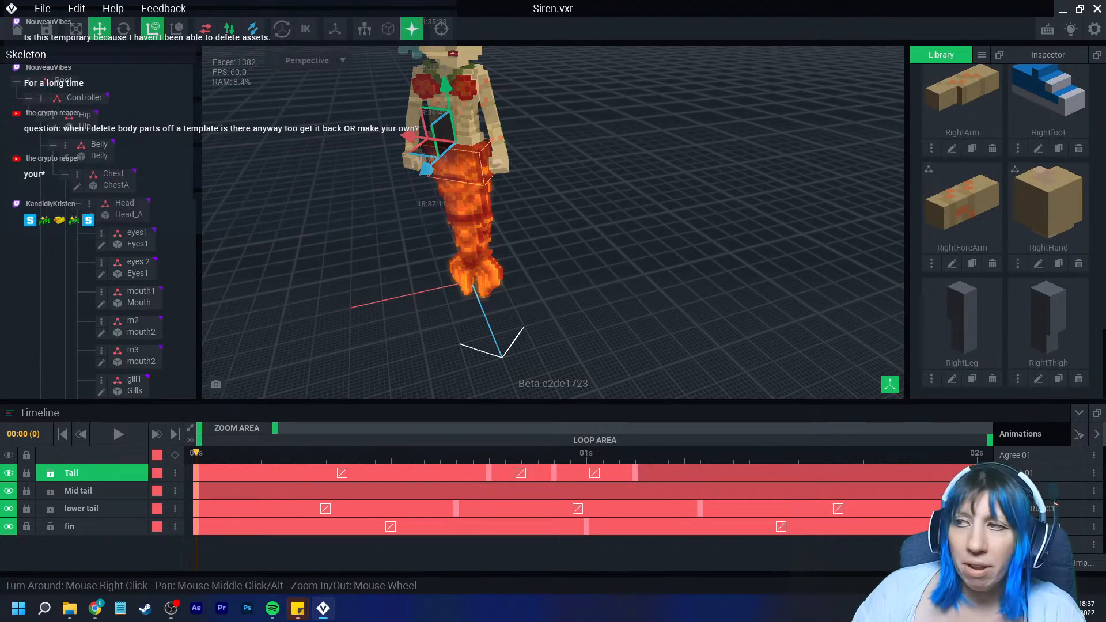
pyautogui.click(982, 54)
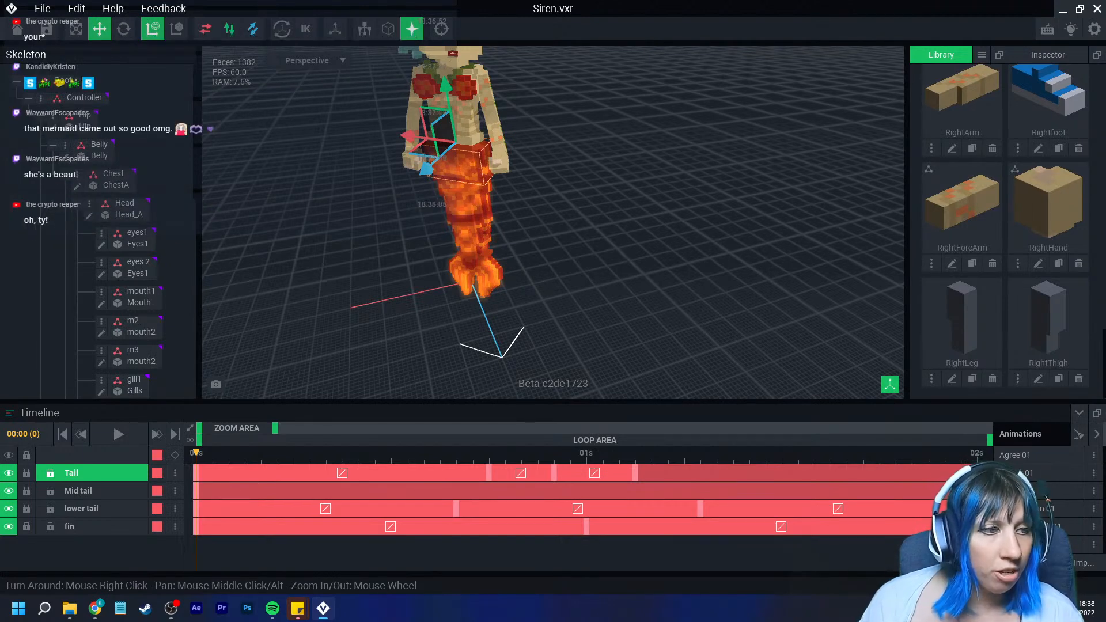
# Deselect the Tail so all nodes list, then centre the mermaid in a frontal view
pyautogui.moveTo(547, 196); pyautogui.dragTo(461, 214, button='right')
pyautogui.click(534, 240)
pyautogui.moveTo(461, 202); pyautogui.dragTo(566, 248, button='middle')
pyautogui.scroll(5, 565, 248)
pyautogui.moveTo(566, 248); pyautogui.dragTo(577, 227, button='right')
pyautogui.scroll(-2, 576, 230)
pyautogui.moveTo(576, 271); pyautogui.dragTo(580, 250, button='right')
pyautogui.moveTo(580, 250); pyautogui.dragTo(611, 219, button='middle')
pyautogui.scroll(-3, 571, 254)
pyautogui.scroll(1, 567, 268)
pyautogui.moveTo(568, 268); pyautogui.dragTo(579, 271, button='right')
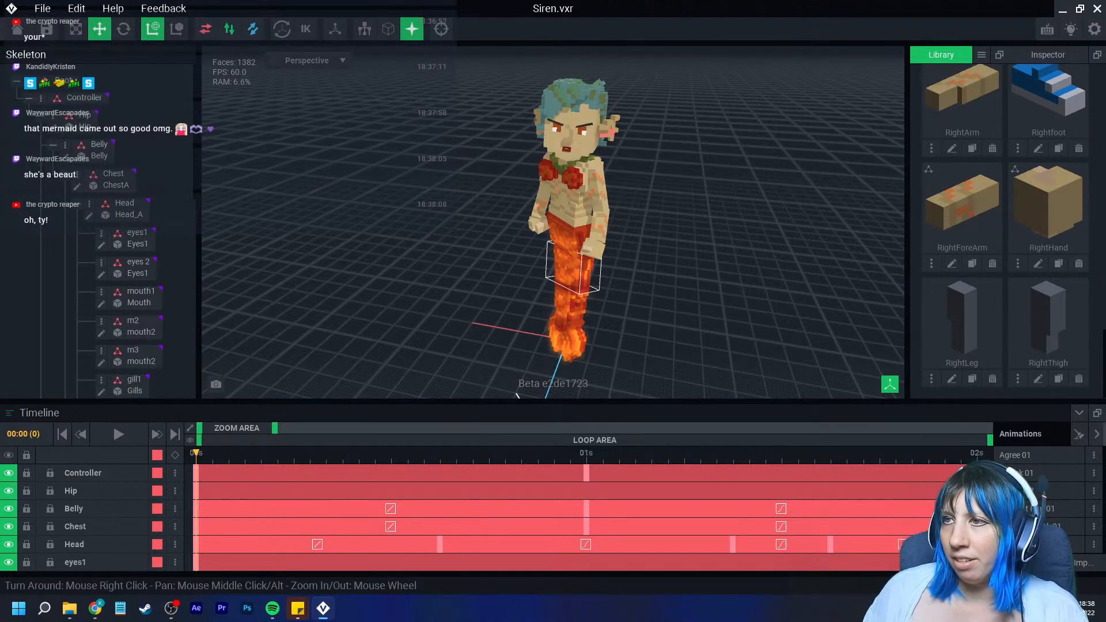
pyautogui.moveTo(573, 216); pyautogui.dragTo(597, 220, button='right')
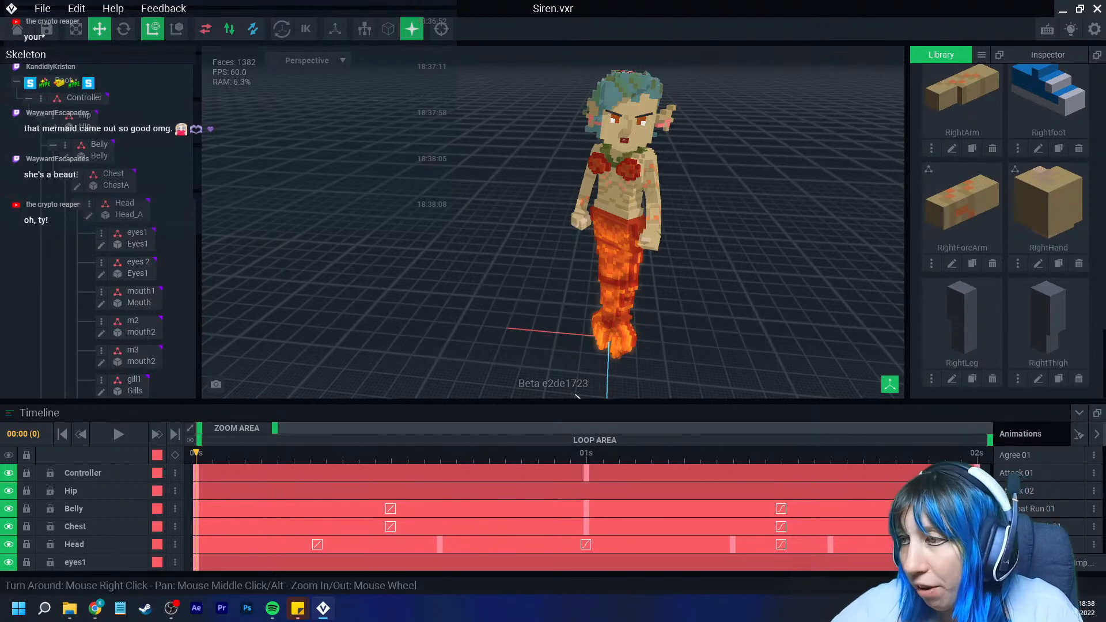
# Play and preview Agree 01, Attack 01, Attack 02 and Combat Run 01 on the mermaid
pyautogui.moveTo(603, 299); pyautogui.dragTo(691, 298, button='right')
pyautogui.click(1023, 456)
pyautogui.click(124, 434)
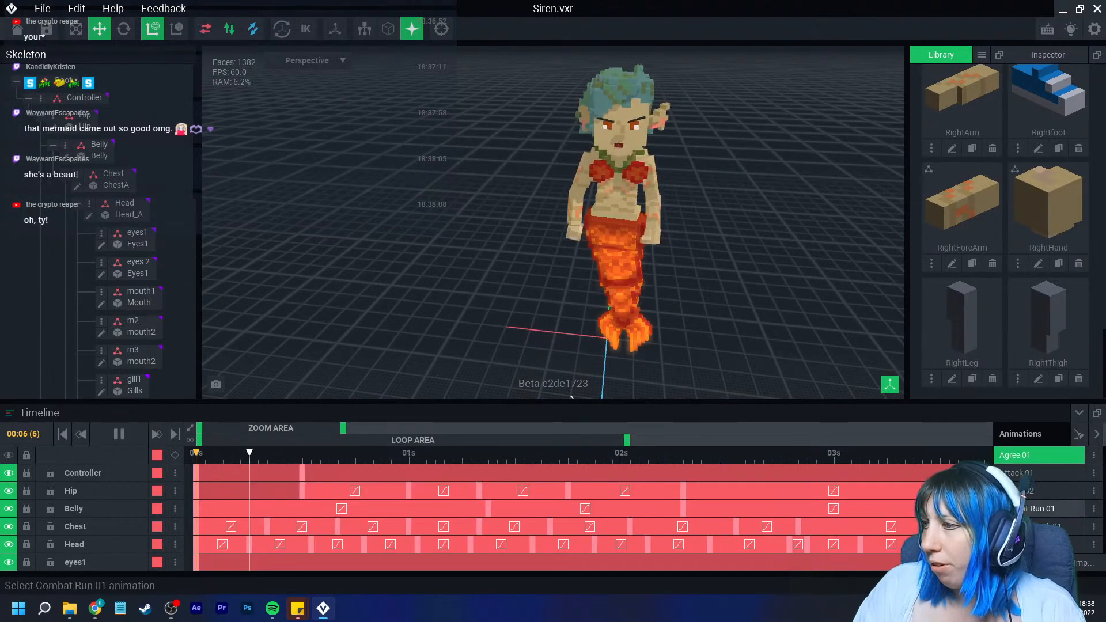
pyautogui.click(1018, 473)
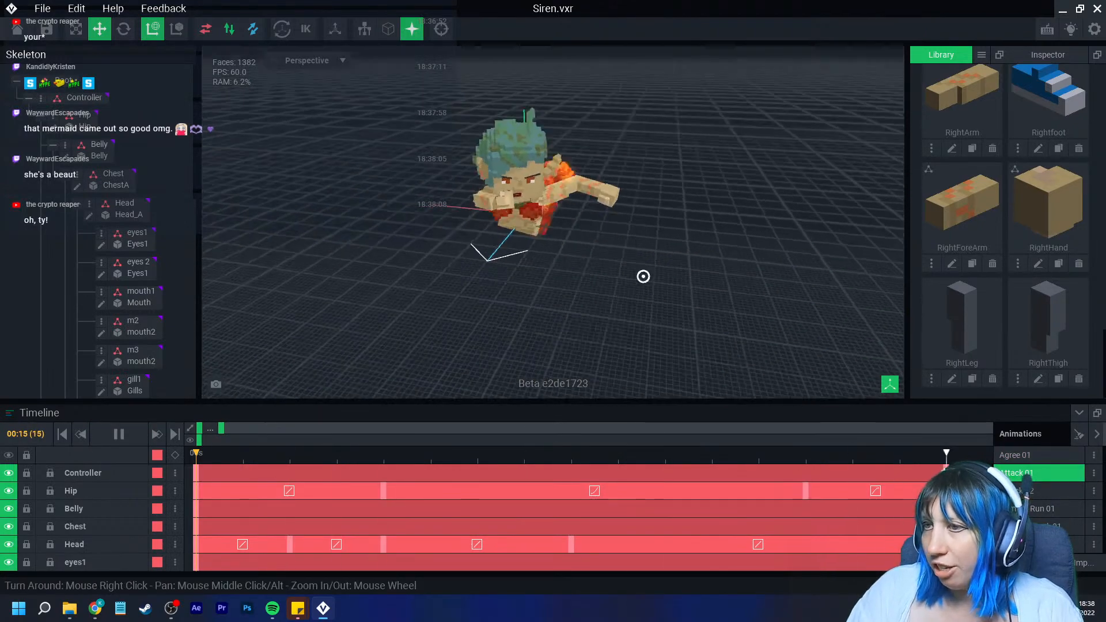
pyautogui.click(1023, 491)
pyautogui.click(1023, 509)
pyautogui.moveTo(654, 193); pyautogui.dragTo(700, 294, button='middle')
pyautogui.moveTo(700, 294); pyautogui.dragTo(766, 299, button='right')
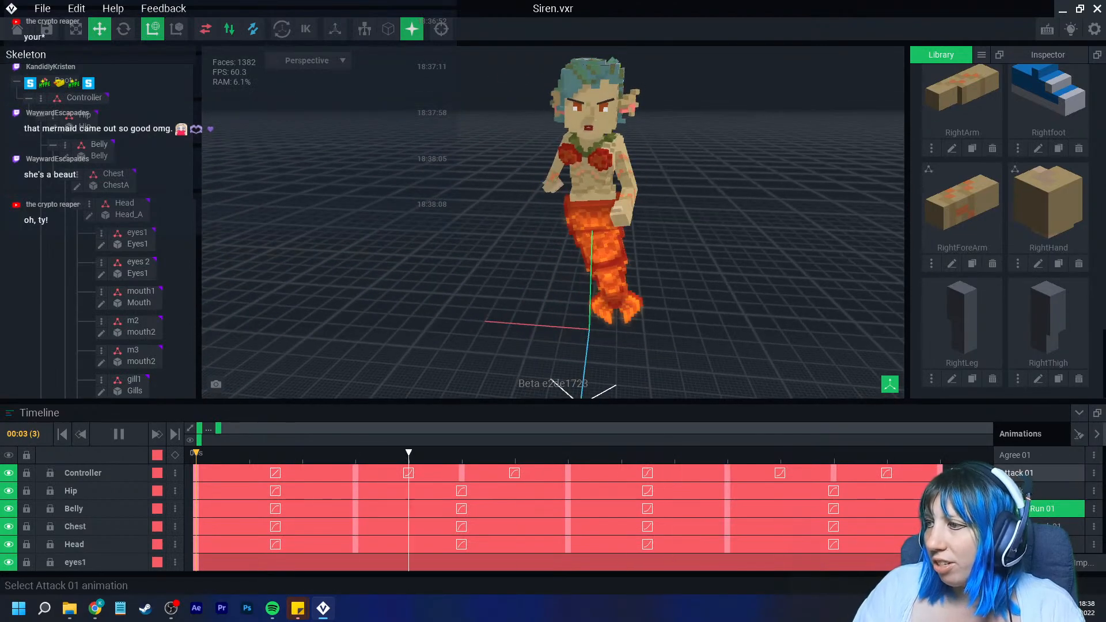
# Cycle again through Agree 01, Attack 01, Attack 02 and Combat Run 01
pyautogui.click(1037, 455)
pyautogui.click(1037, 473)
pyautogui.click(1040, 491)
pyautogui.click(1044, 509)
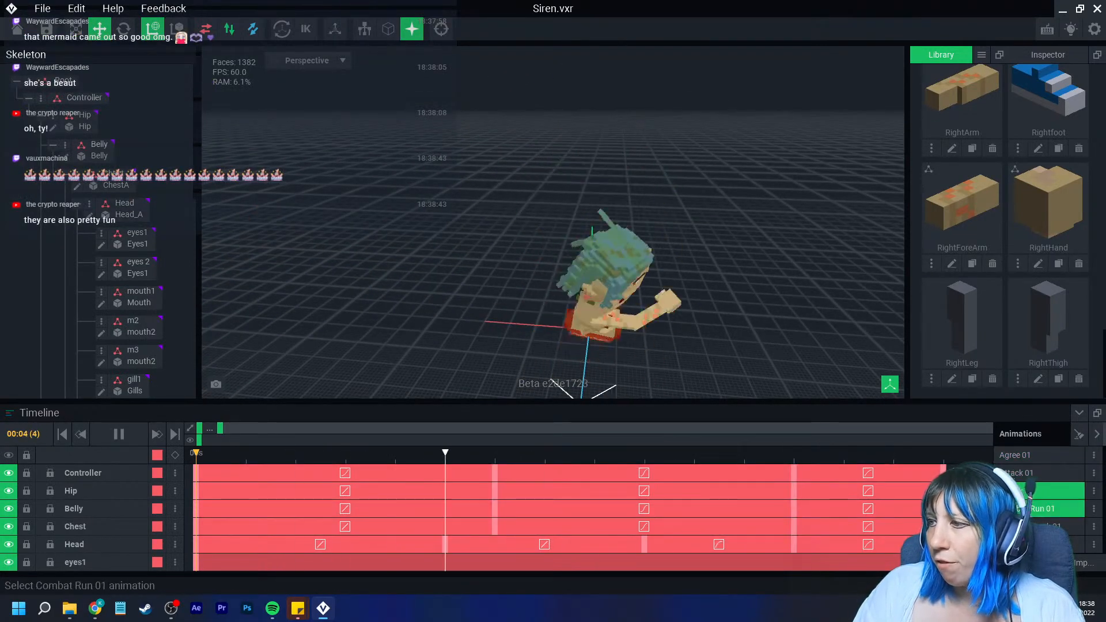
pyautogui.click(1037, 455)
pyautogui.click(1039, 473)
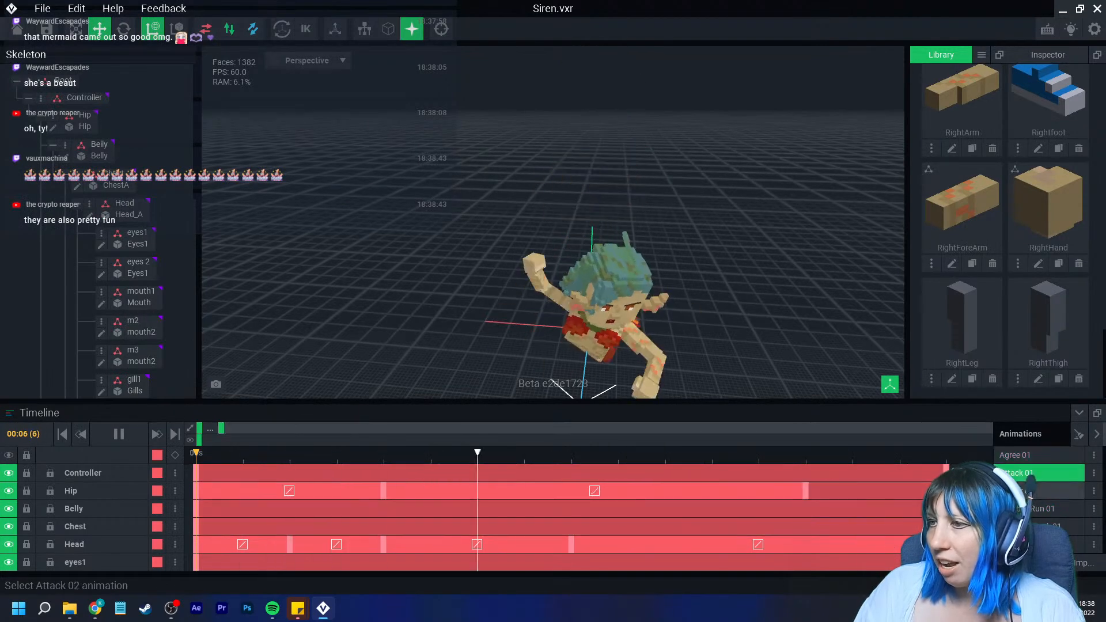
pyautogui.click(1040, 491)
pyautogui.click(1043, 509)
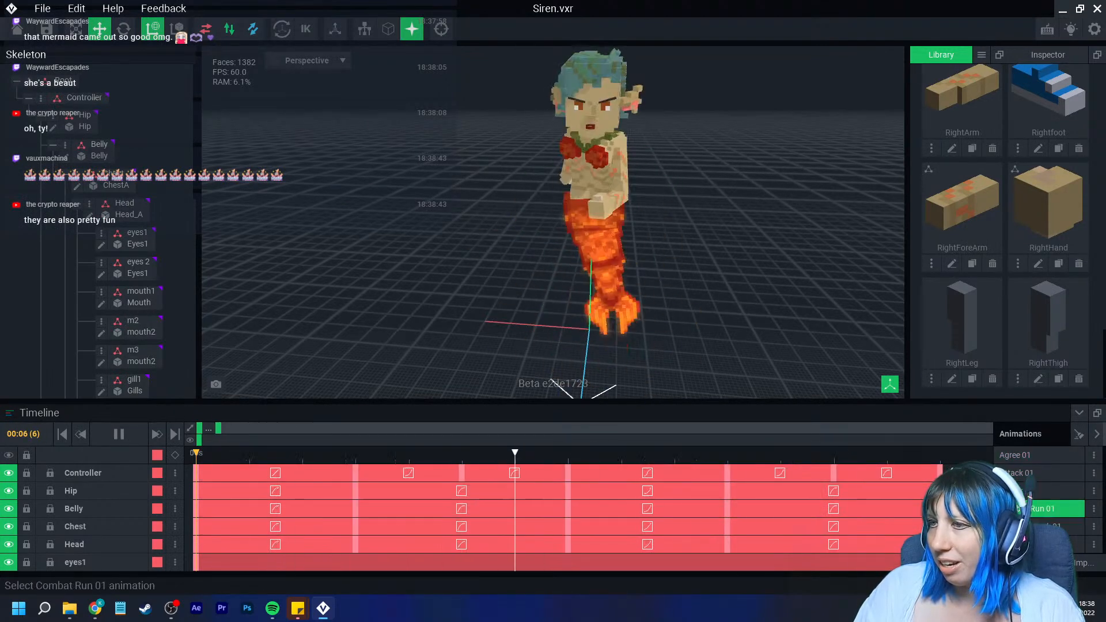
# Scroll the Animations list and preview Combat Attack 01, Congratulate 01 and Crawl
pyautogui.scroll(-1, 1043, 509)
pyautogui.click(1044, 509)
pyautogui.click(1044, 527)
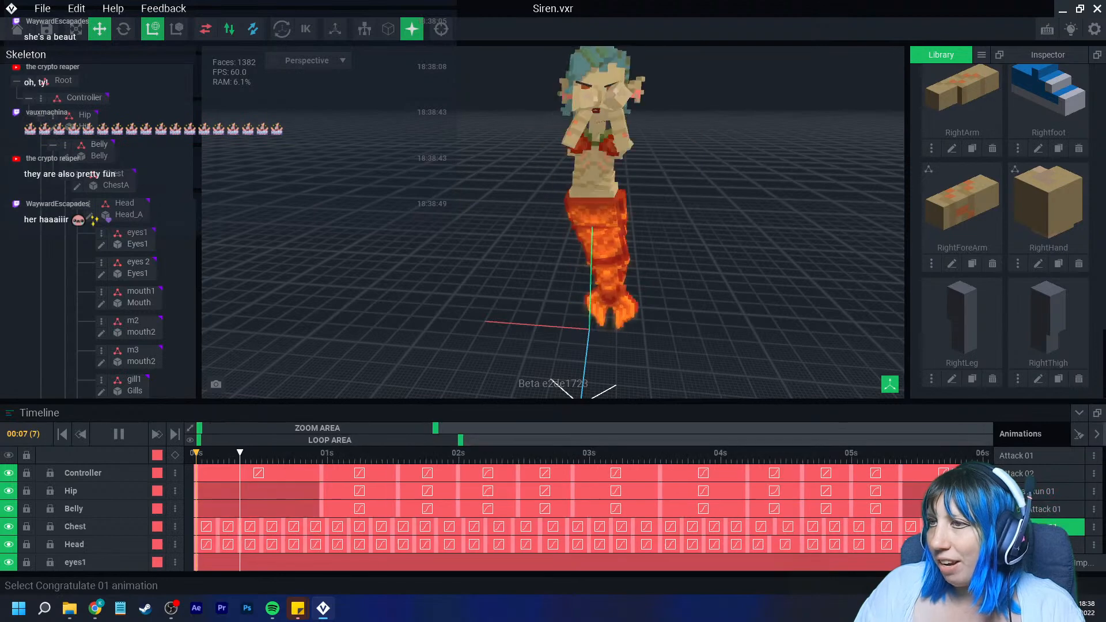
pyautogui.click(1045, 544)
pyautogui.scroll(-4, 1046, 535)
pyautogui.scroll(-6, 1045, 536)
pyautogui.scroll(-6, 1046, 527)
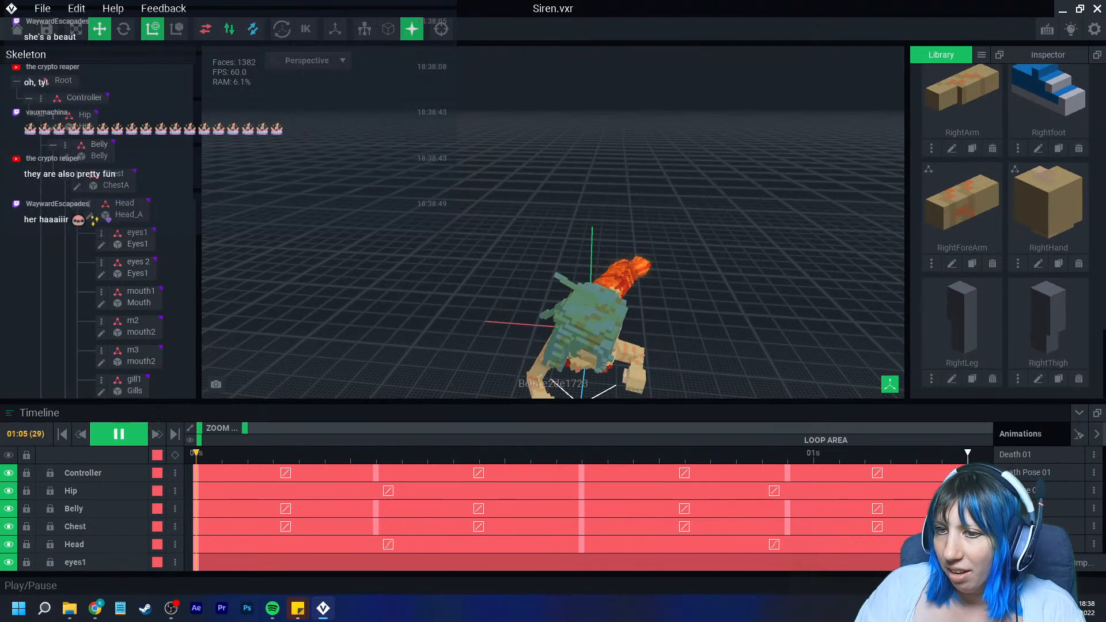
# Load a Death animation, play and pause it, then rewind to frame 0
pyautogui.click(1060, 508)
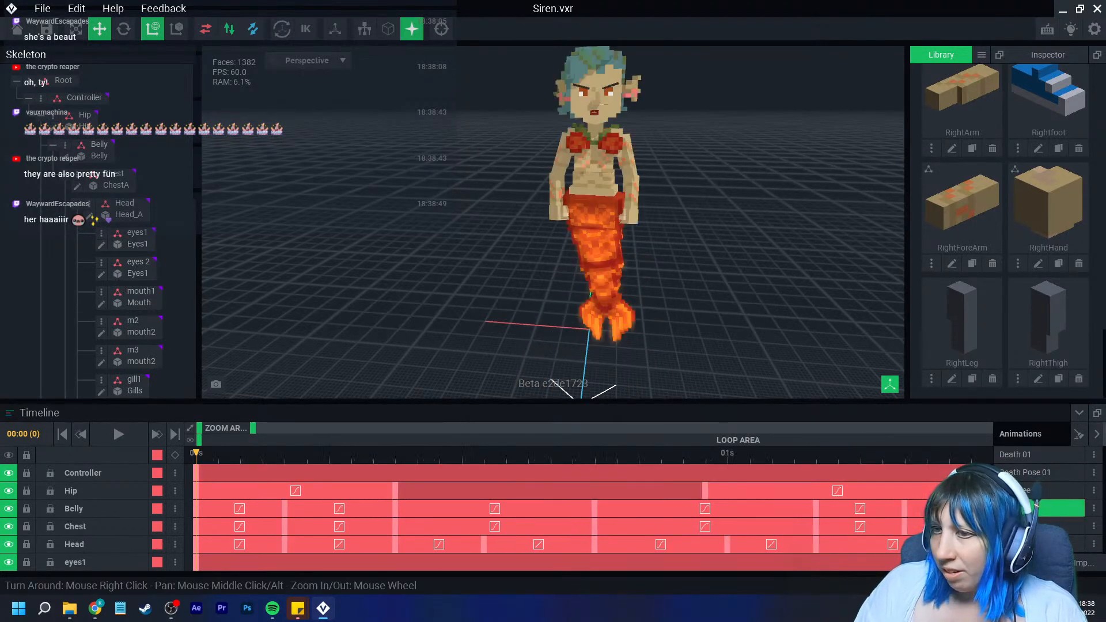
pyautogui.click(118, 434)
pyautogui.click(119, 434)
pyautogui.click(63, 434)
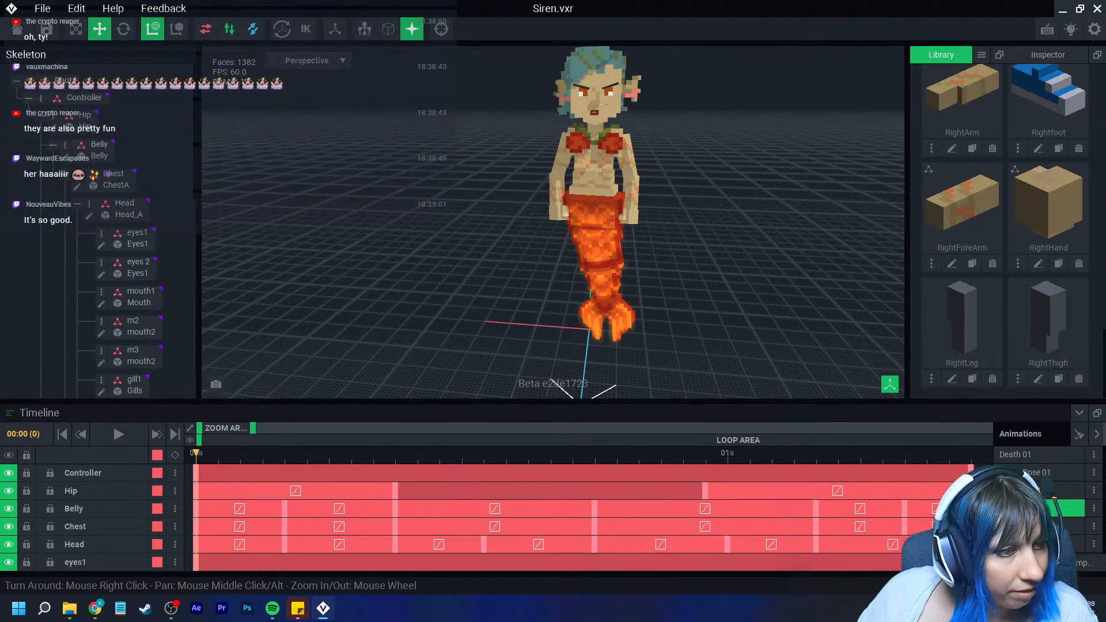
# Zoom in front-on on the mermaid's face, hair and ear gills, then play and scrub the animation
pyautogui.moveTo(547, 170); pyautogui.dragTo(484, 202, button='right')
pyautogui.moveTo(565, 199); pyautogui.dragTo(426, 205, button='right')
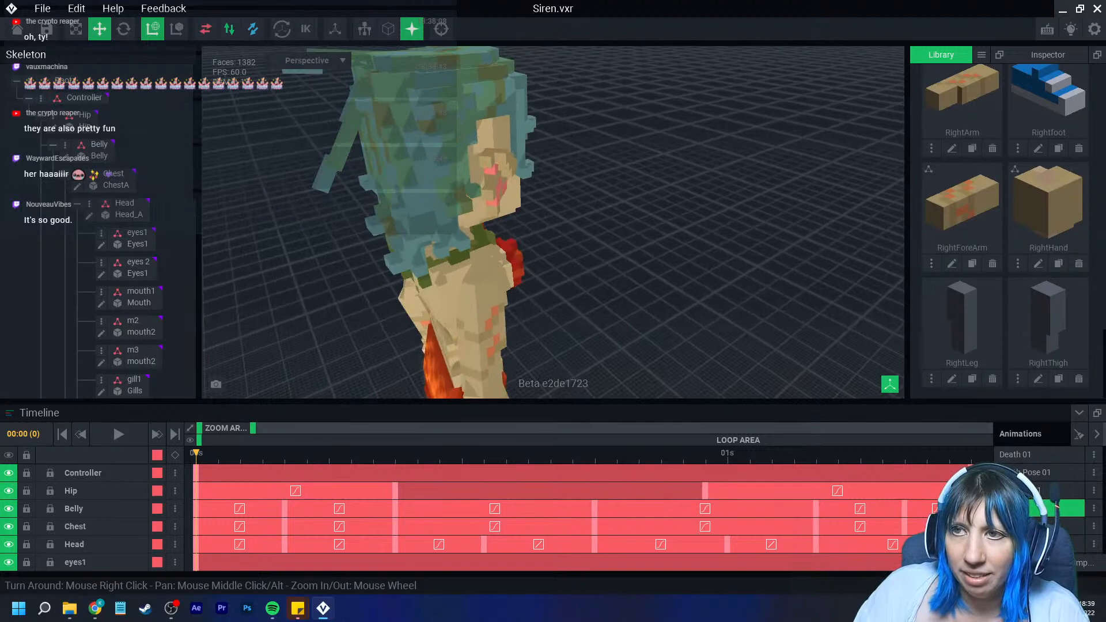
pyautogui.moveTo(427, 205); pyautogui.dragTo(475, 252, button='middle')
pyautogui.moveTo(476, 253); pyautogui.dragTo(351, 202, button='right')
pyautogui.scroll(1, 496, 223)
pyautogui.moveTo(497, 223); pyautogui.dragTo(500, 223, button='right')
pyautogui.scroll(3, 501, 224)
pyautogui.moveTo(500, 223); pyautogui.dragTo(594, 151, button='middle')
pyautogui.scroll(-4, 553, 221)
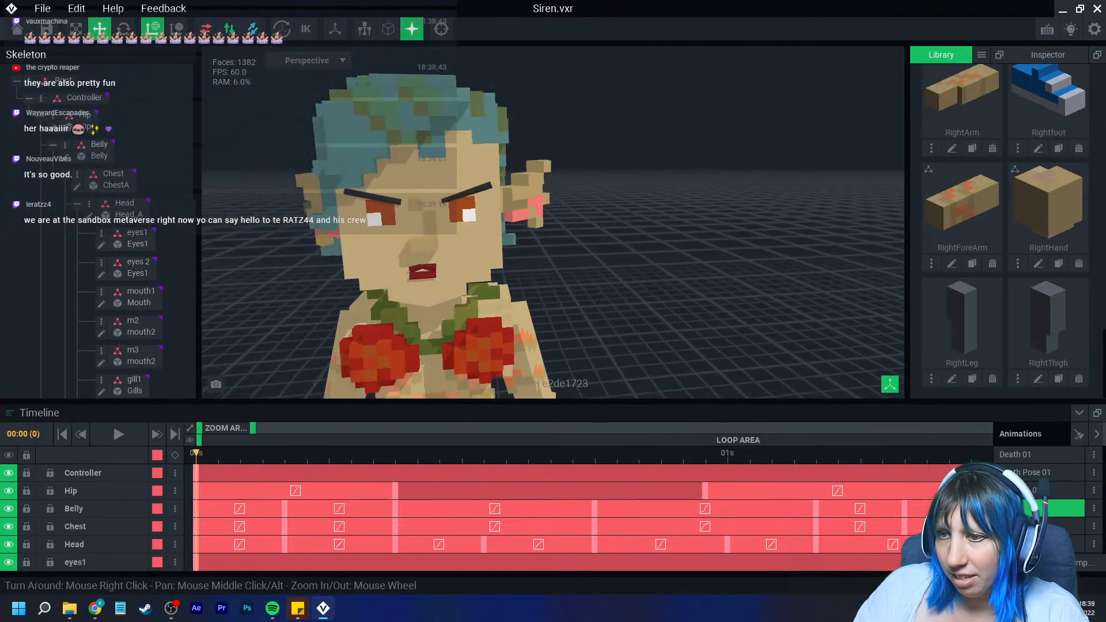
pyautogui.press('space')
pyautogui.moveTo(573, 454); pyautogui.dragTo(184, 458)
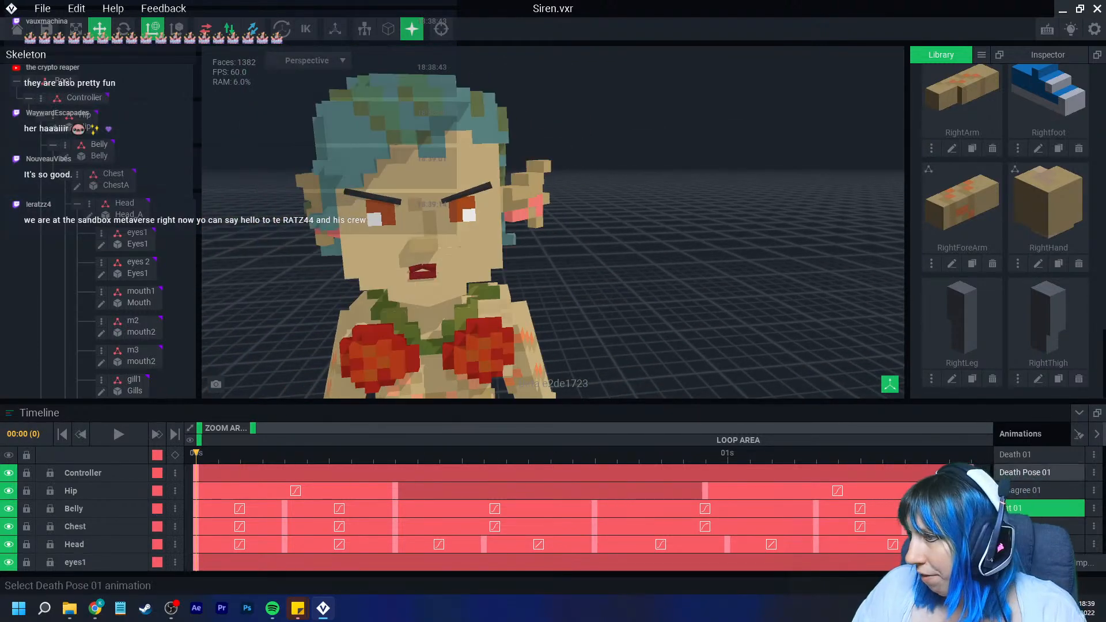
# Load Happy 01 and scrub through its timeline
pyautogui.scroll(-4, 1035, 504)
pyautogui.scroll(-3, 1035, 495)
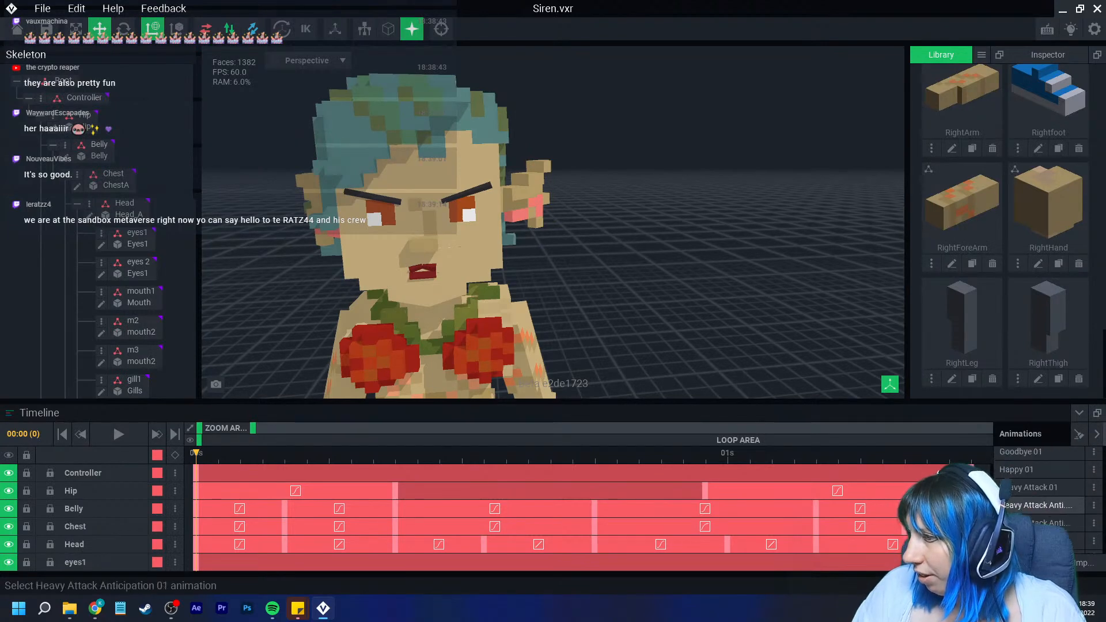
pyautogui.click(1017, 470)
pyautogui.moveTo(384, 454); pyautogui.dragTo(174, 456)
# Scrub through a heavy attack and Idle 01, then load the 10-second Idle 02
pyautogui.scroll(-4, 1038, 503)
pyautogui.click(1038, 483)
pyautogui.moveTo(196, 454); pyautogui.dragTo(590, 454)
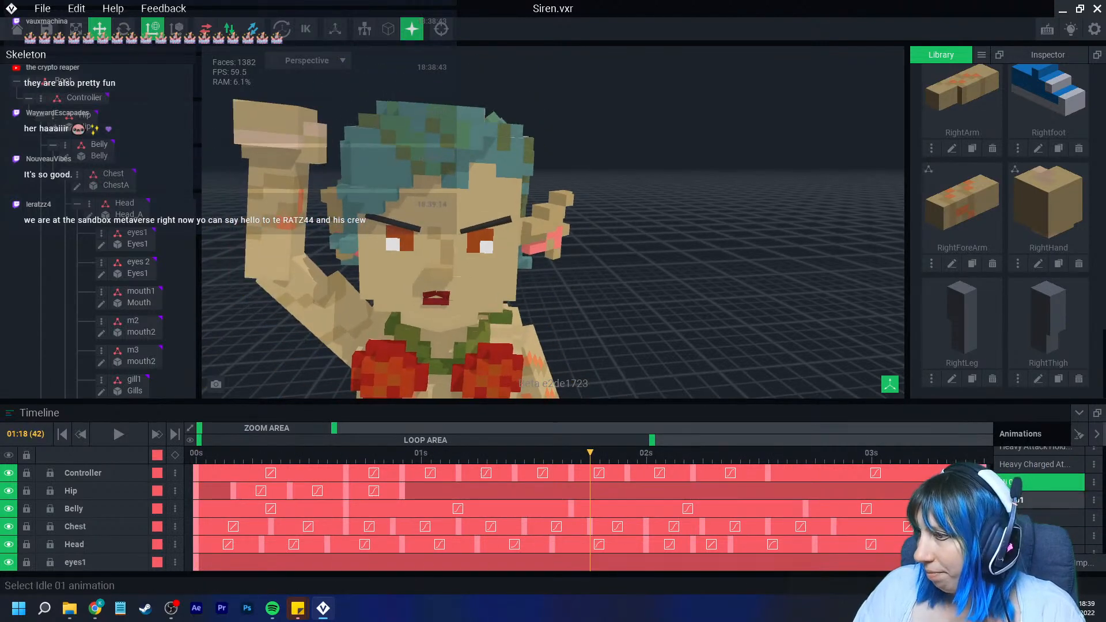
pyautogui.click(1038, 500)
pyautogui.moveTo(195, 454)
pyautogui.mouseDown()
pyautogui.moveTo(897, 454)
pyautogui.moveTo(196, 454)
pyautogui.mouseUp()
pyautogui.click(1037, 518)
pyautogui.scroll(-1, 1037, 510)
pyautogui.scroll(-3, 1038, 508)
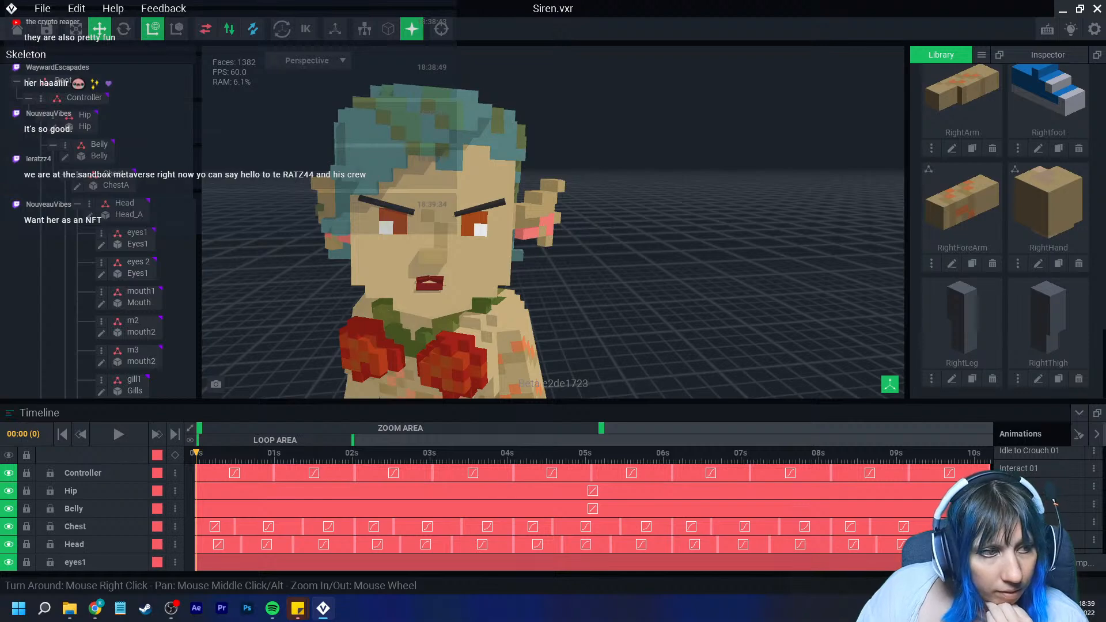
# Zoom out to the whole mermaid on the grid, then go Home, raising Siren.vxr's save prompt
pyautogui.scroll(-5, 553, 222)
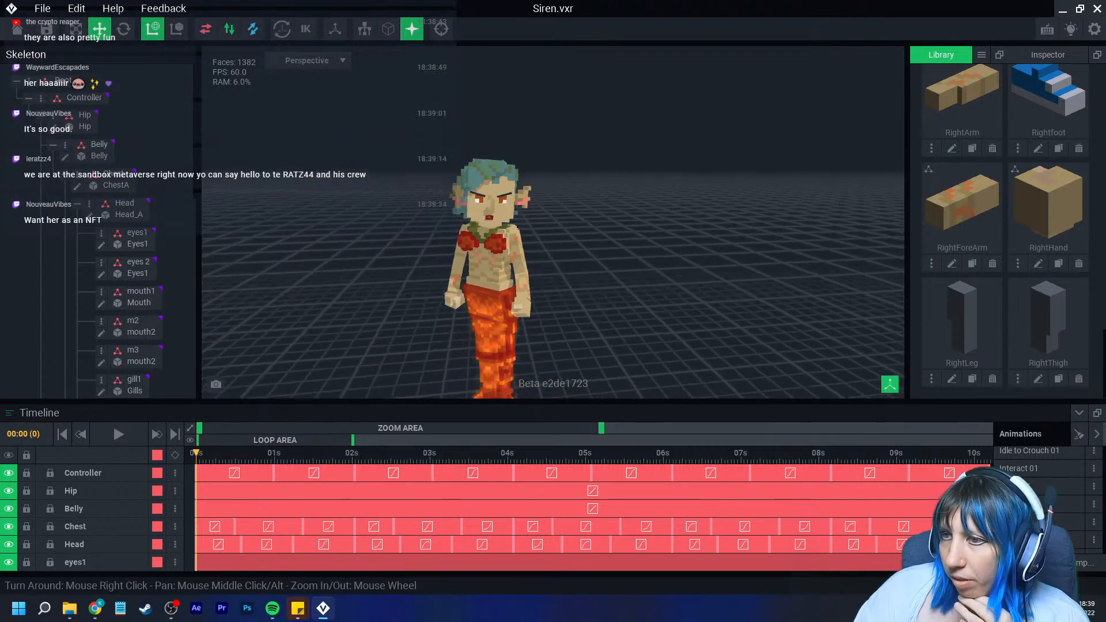
pyautogui.scroll(-2, 546, 327)
pyautogui.scroll(3, 546, 326)
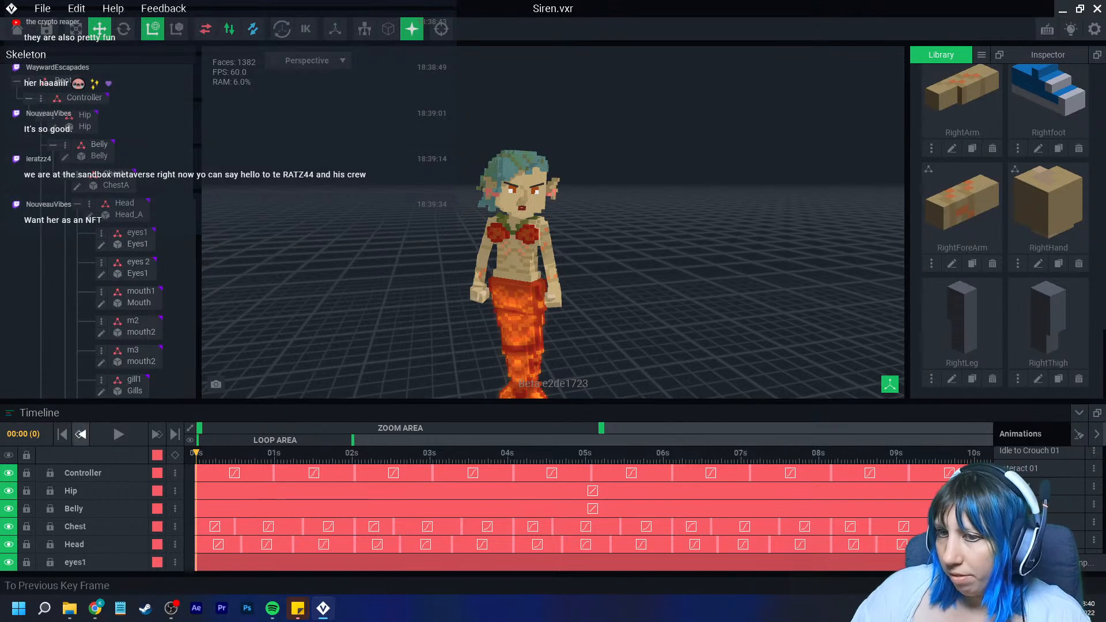
pyautogui.click(17, 29)
# Save changes to Siren.vxr, returning to the welcome screen with seven recent files
pyautogui.click(433, 221)
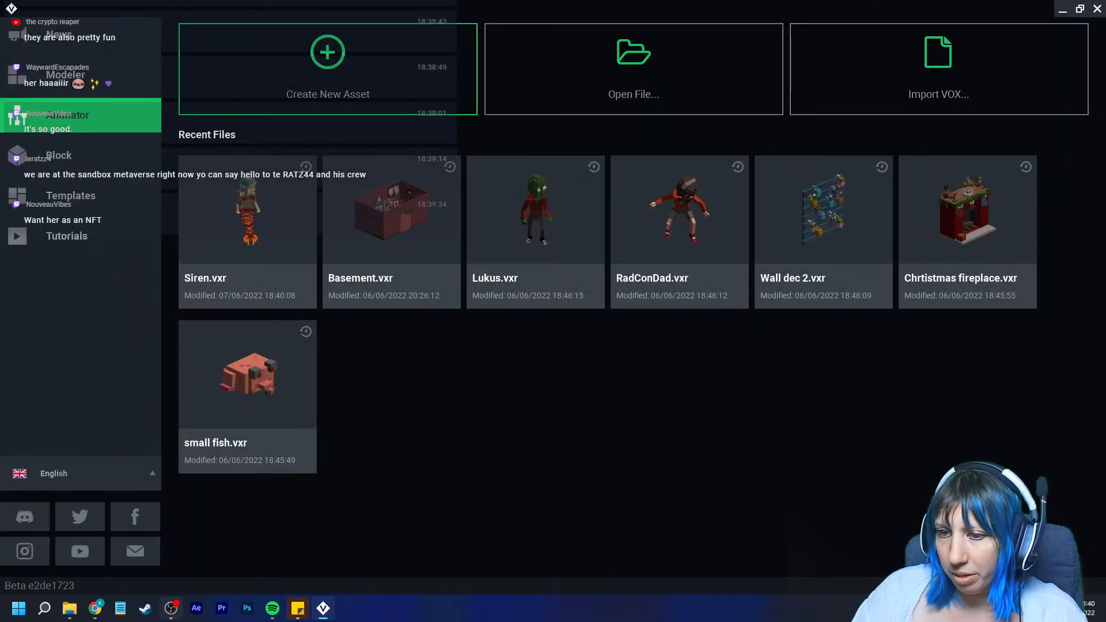
pyautogui.click(171, 609)
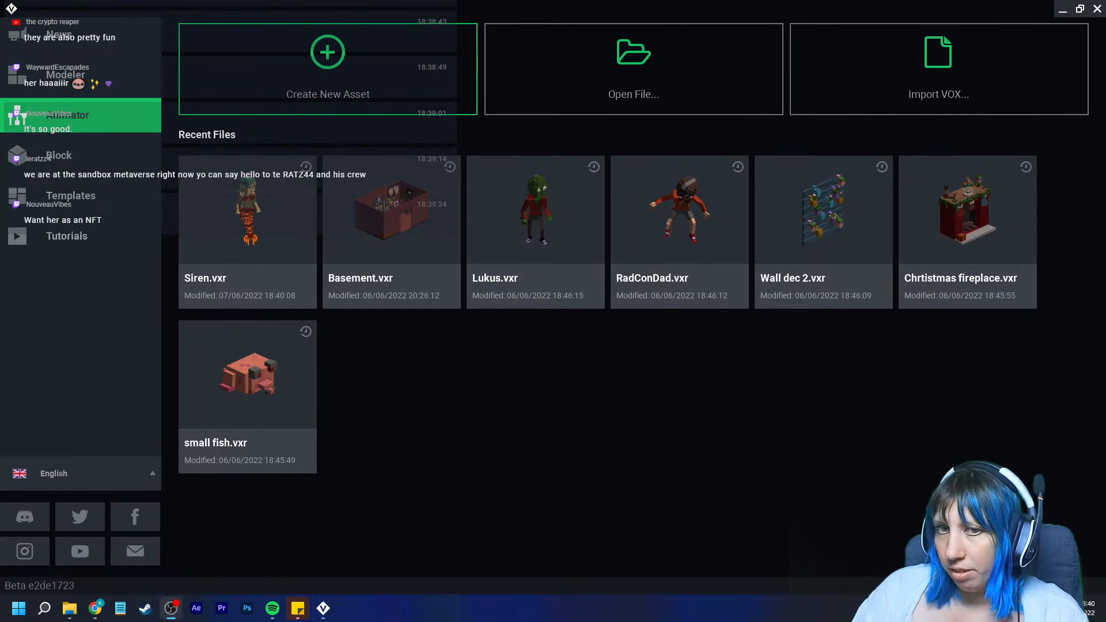
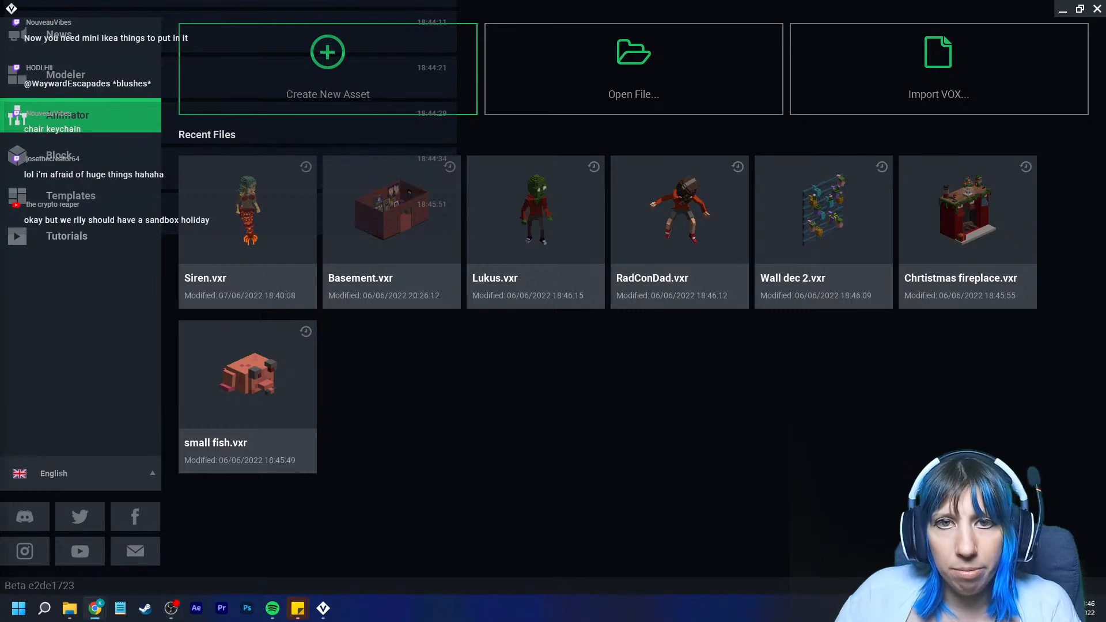
# View The Sandbox's Alpha season page after accepting the terms notice, then close Chrome
pyautogui.click(95, 609)
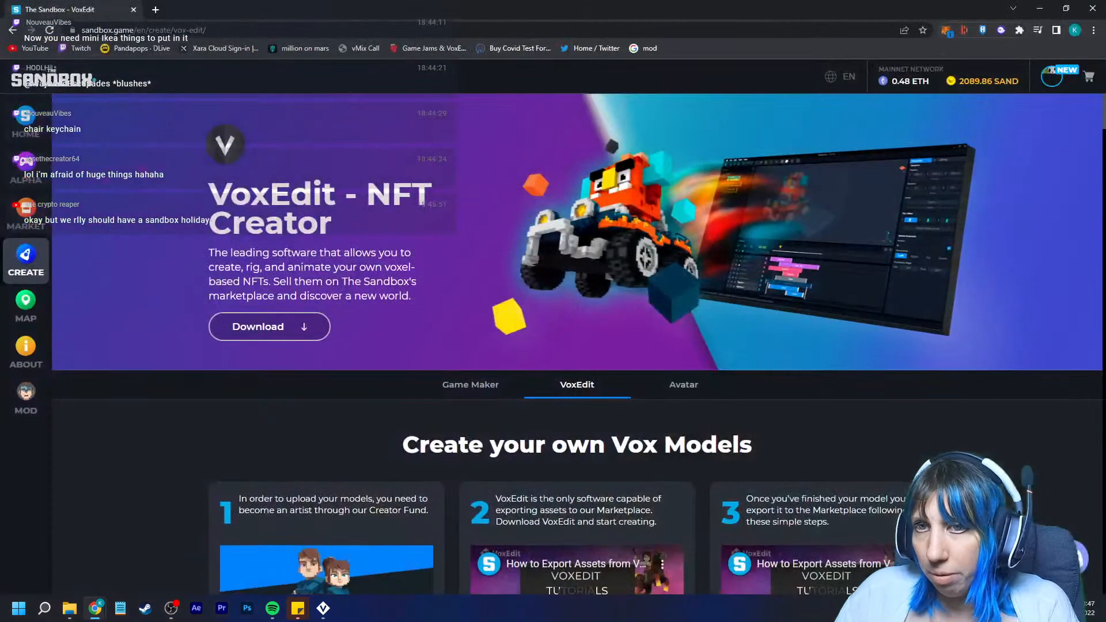
pyautogui.click(25, 167)
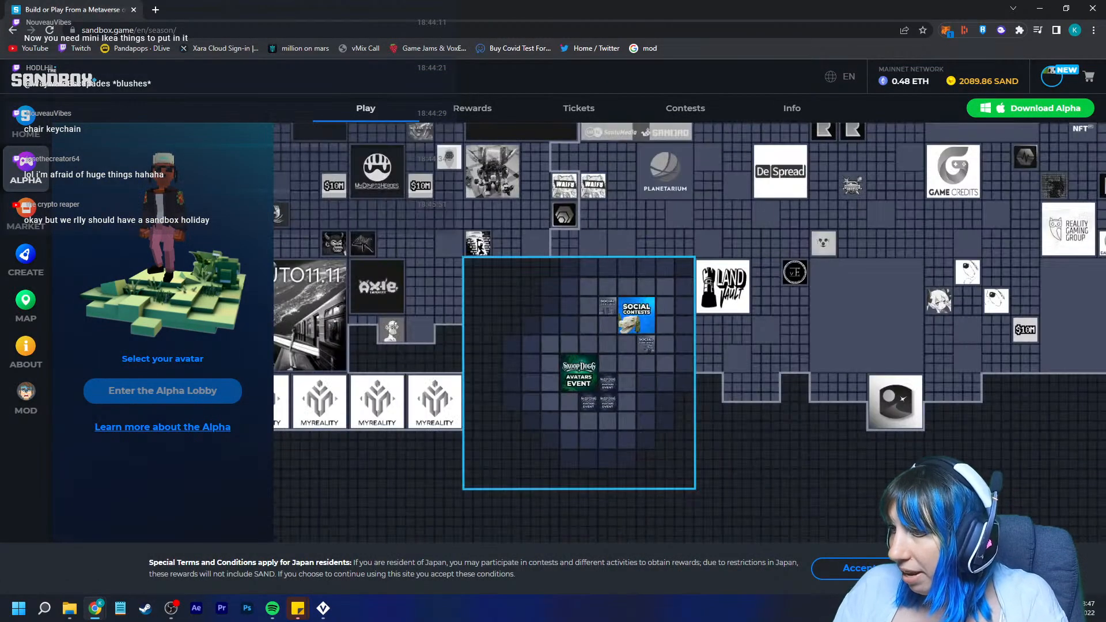
pyautogui.click(876, 568)
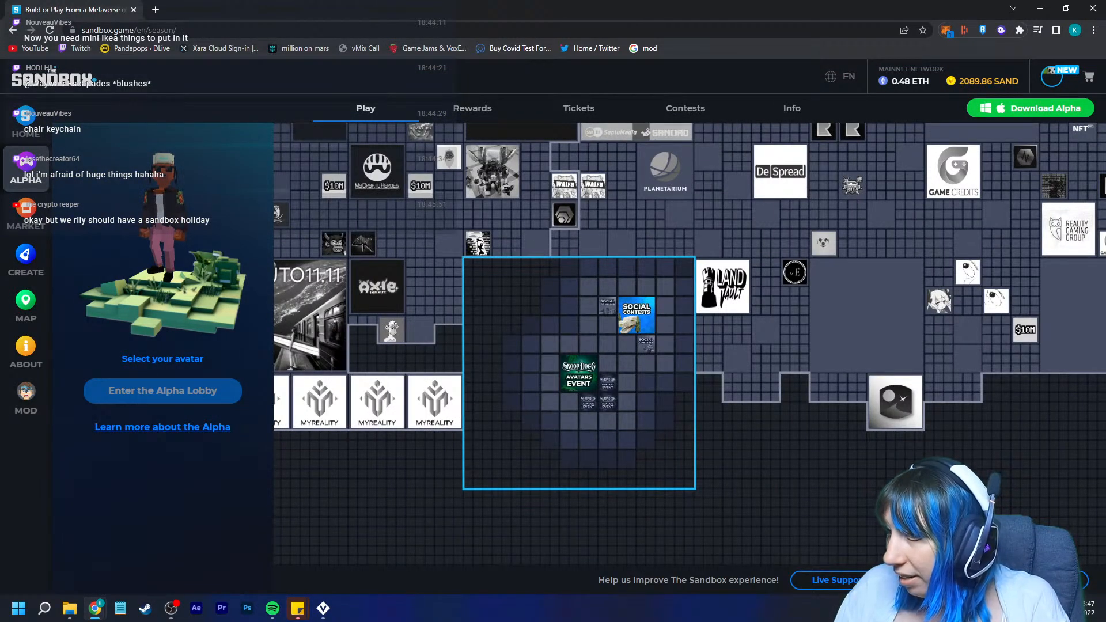
pyautogui.rightClick(655, 374)
pyautogui.click(654, 373)
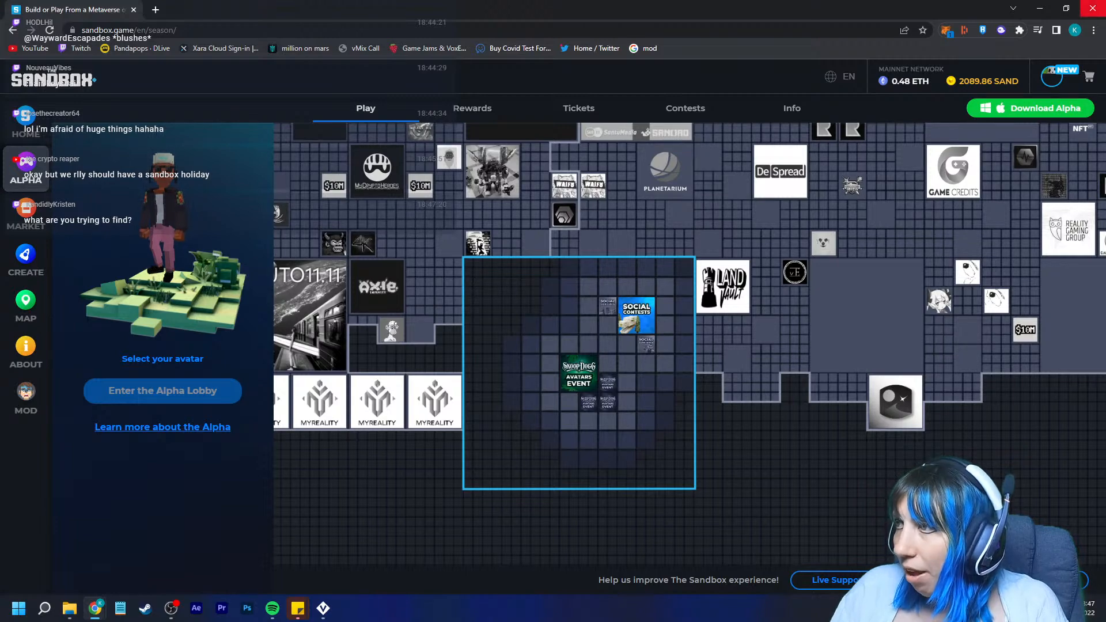
pyautogui.click(1093, 8)
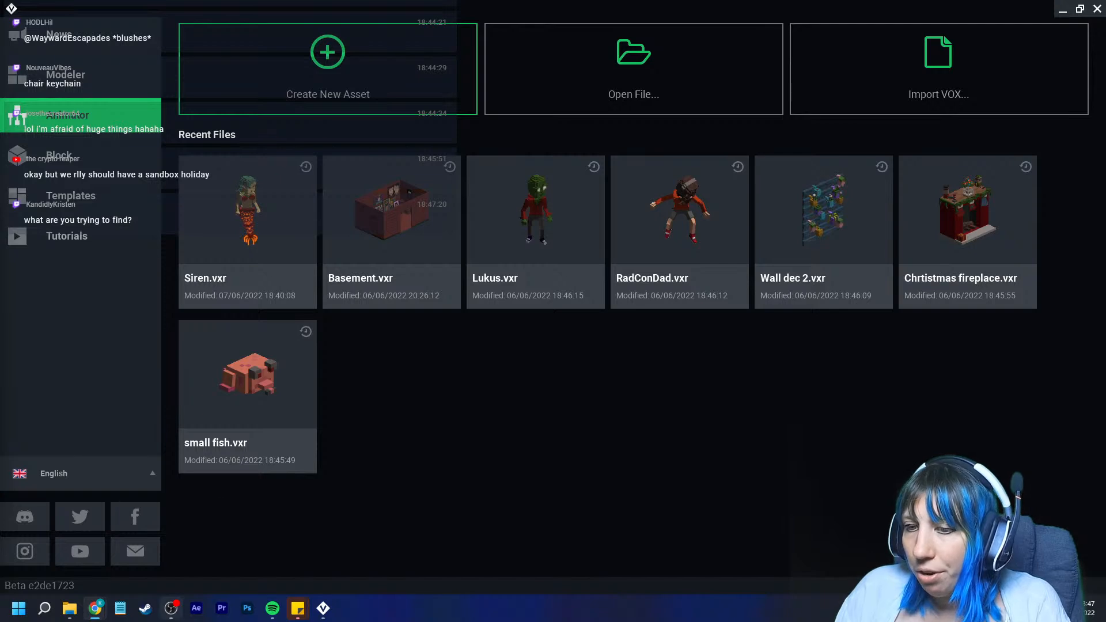
pyautogui.moveTo(95, 609)
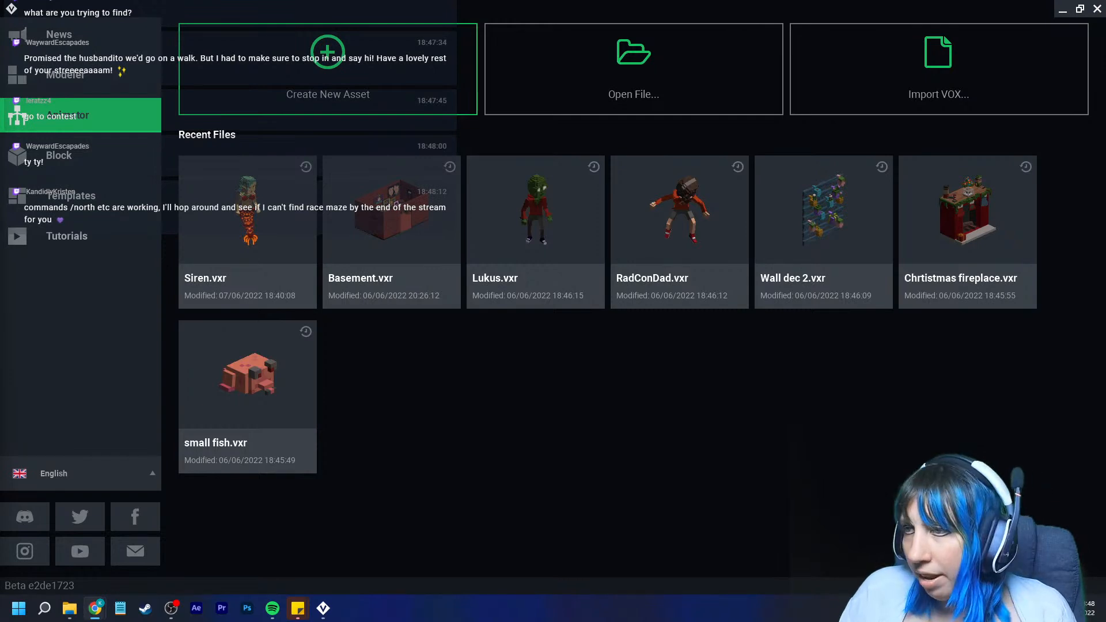
# Search 'sand' in Windows search and launch The Sandbox Maker to its login screen
pyautogui.click(45, 608)
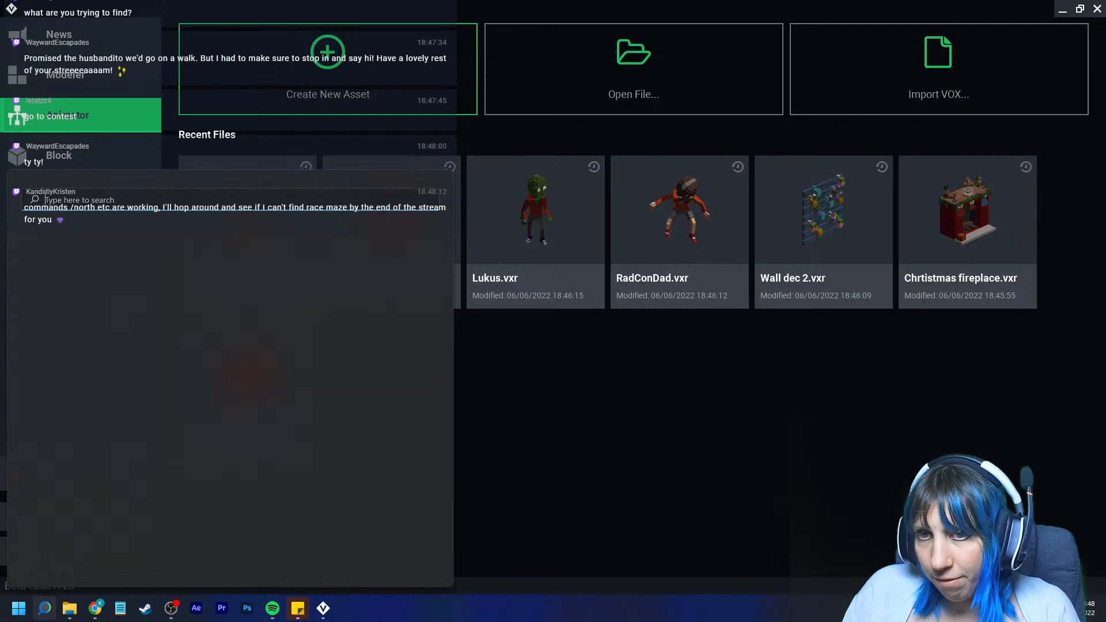
pyautogui.write('sand')
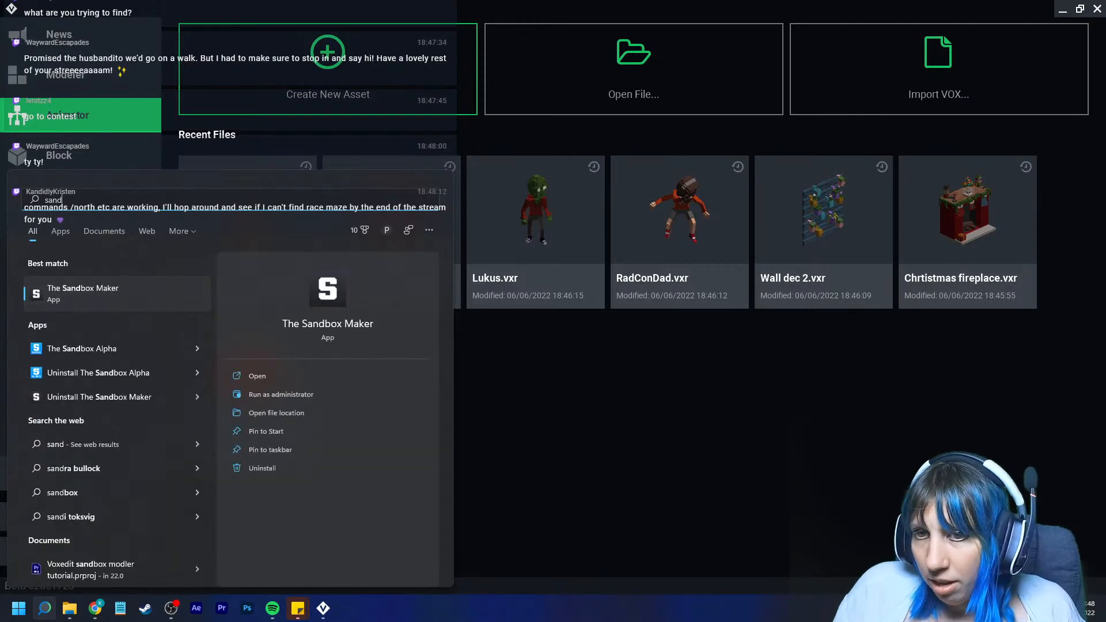
pyautogui.press('Return')
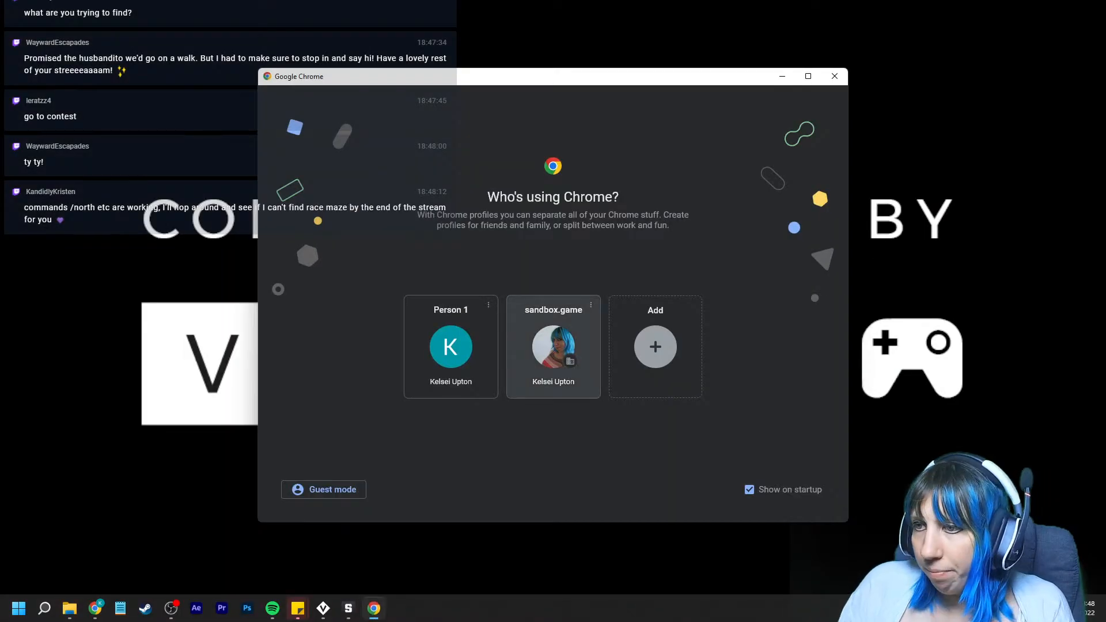
pyautogui.click(553, 348)
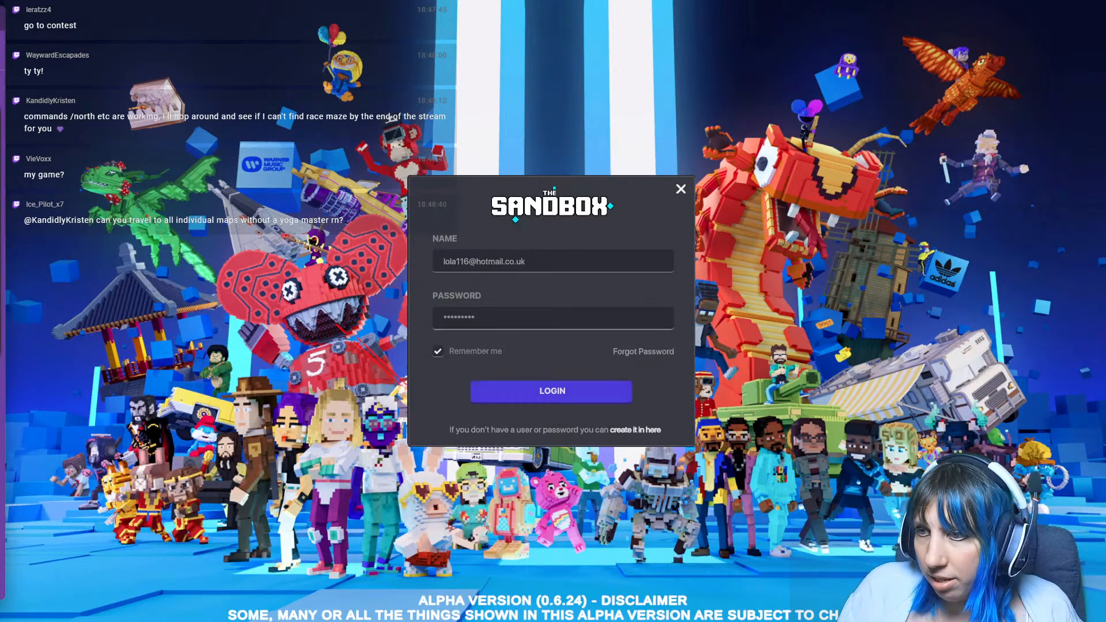
# Log in, then open the tavern draft from My Drafts for editing
pyautogui.click(551, 392)
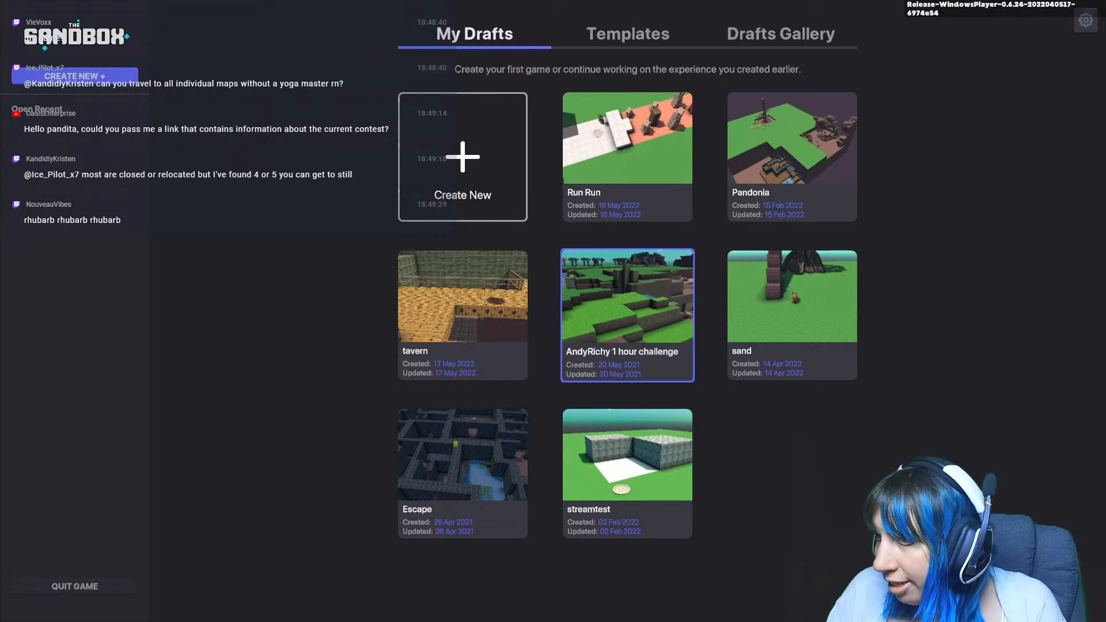
pyautogui.click(792, 157)
pyautogui.click(708, 168)
pyautogui.click(471, 308)
pyautogui.click(647, 462)
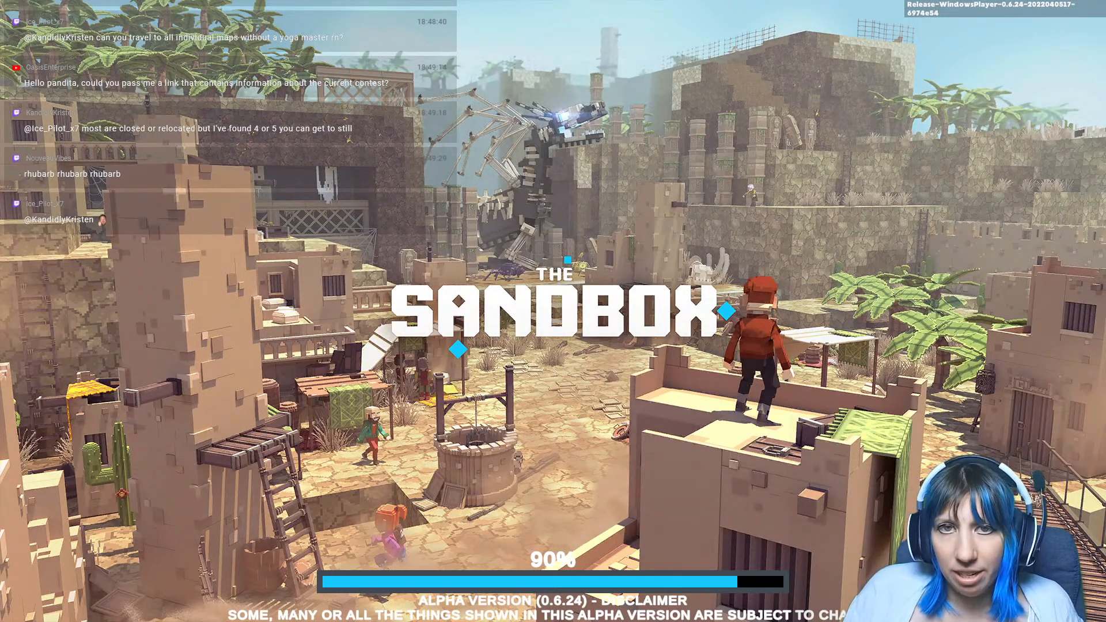
pyautogui.press('super')
pyautogui.press('super')
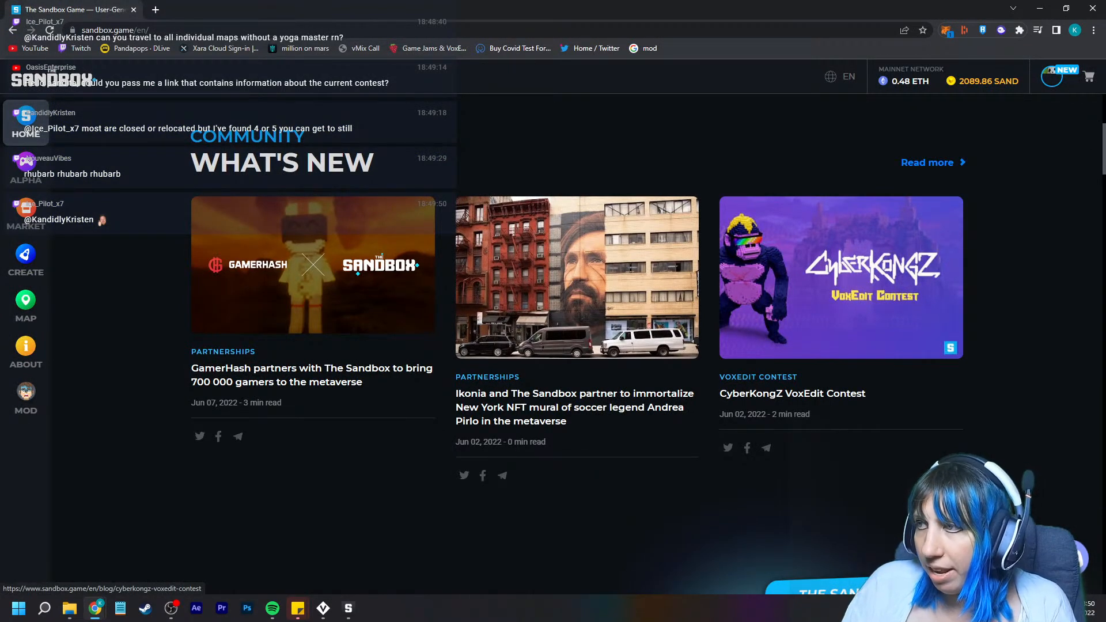
# Open The Sandbox Blog and browse the articles filtered to VoxEdit Contest
pyautogui.click(928, 164)
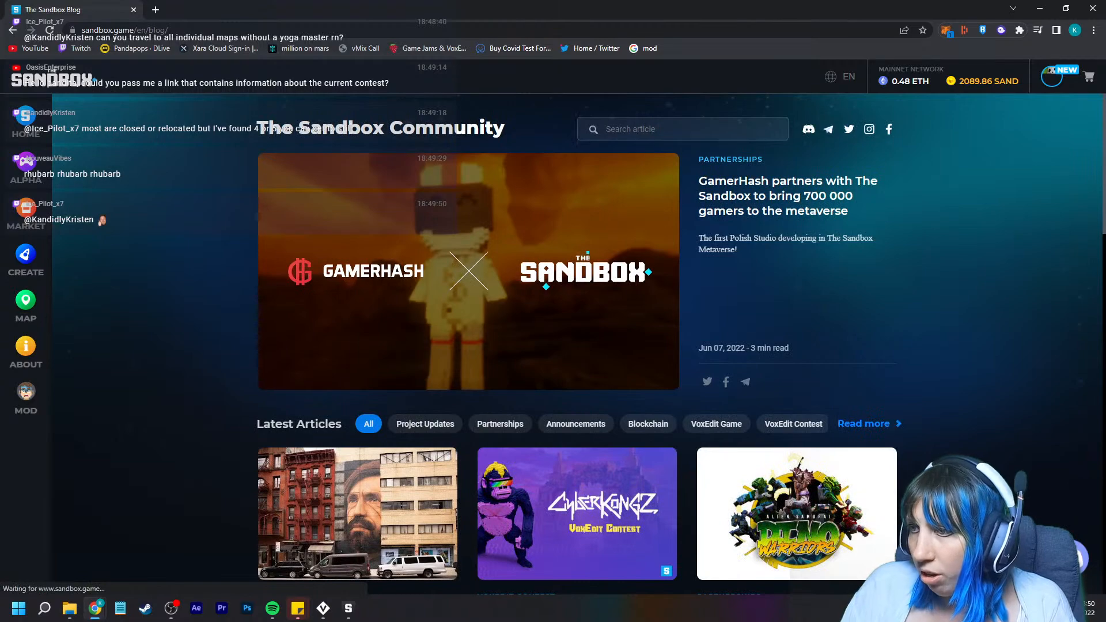
pyautogui.click(794, 424)
pyautogui.scroll(-4, 794, 423)
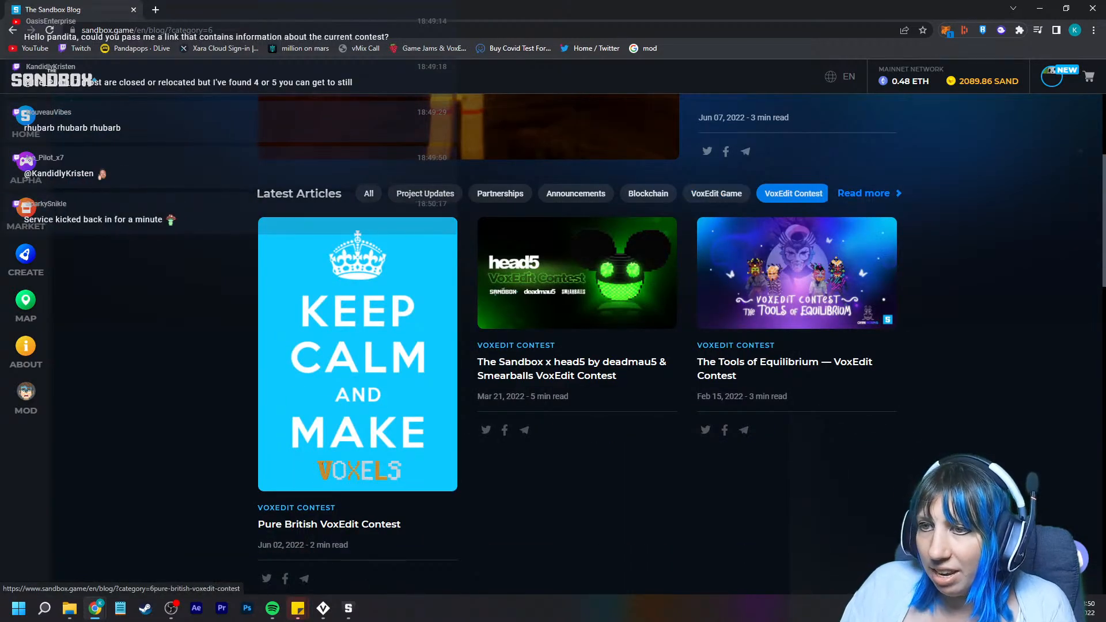
pyautogui.scroll(4, 358, 288)
pyautogui.scroll(-4, 357, 289)
pyautogui.scroll(4, 357, 289)
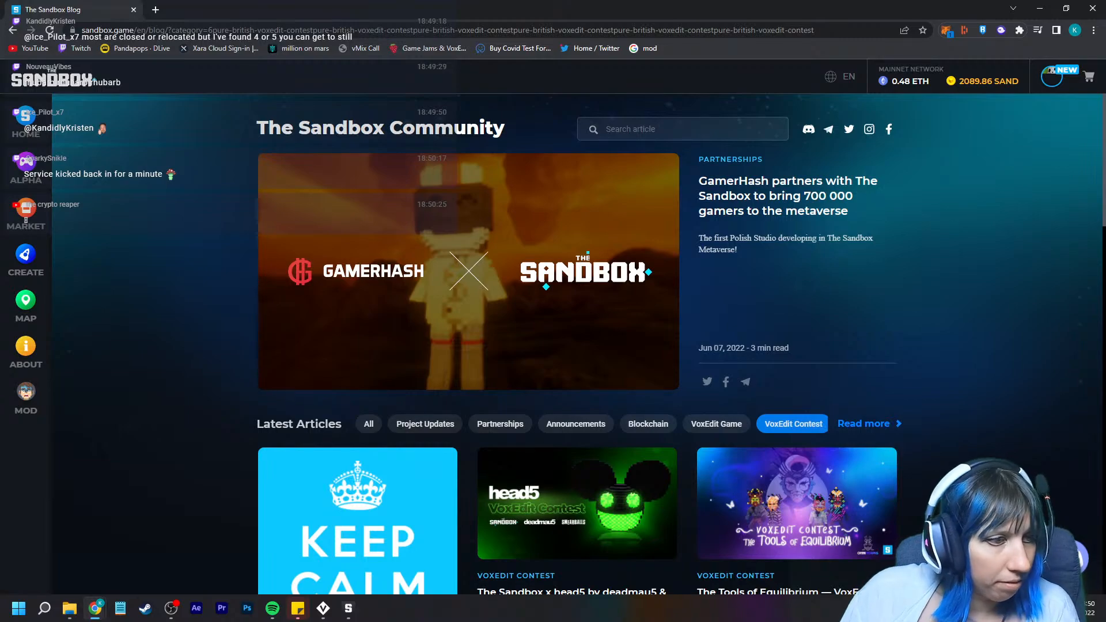
# Close the browser and fly the editor camera out over the tavern's walls
pyautogui.click(1093, 8)
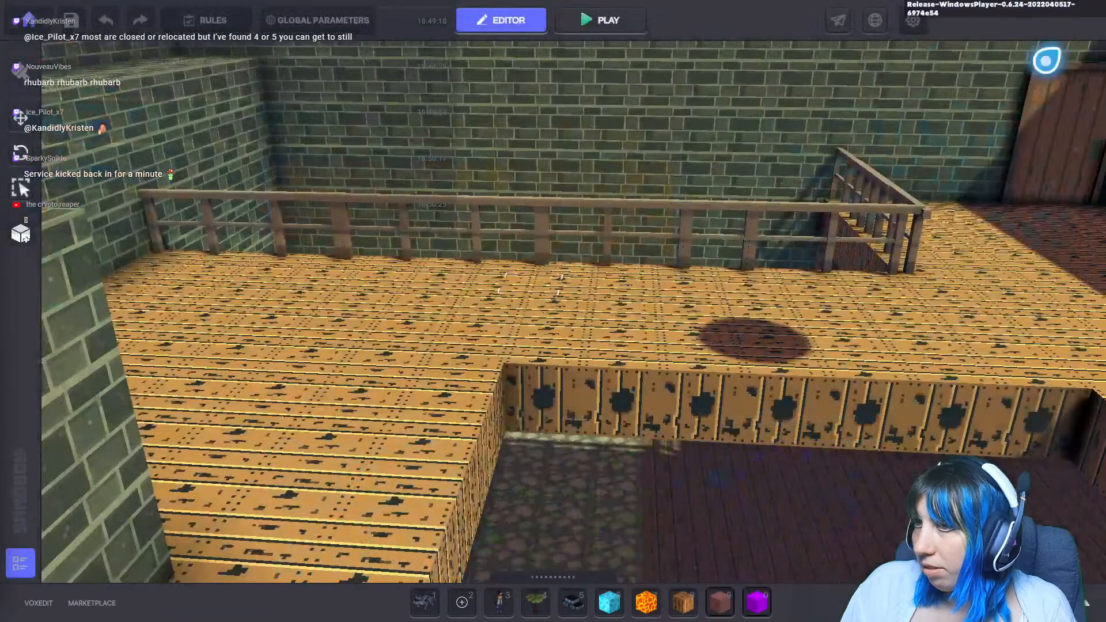
pyautogui.moveTo(477, 395); pyautogui.dragTo(434, 415, button='right')
pyautogui.scroll(-8, 434, 414)
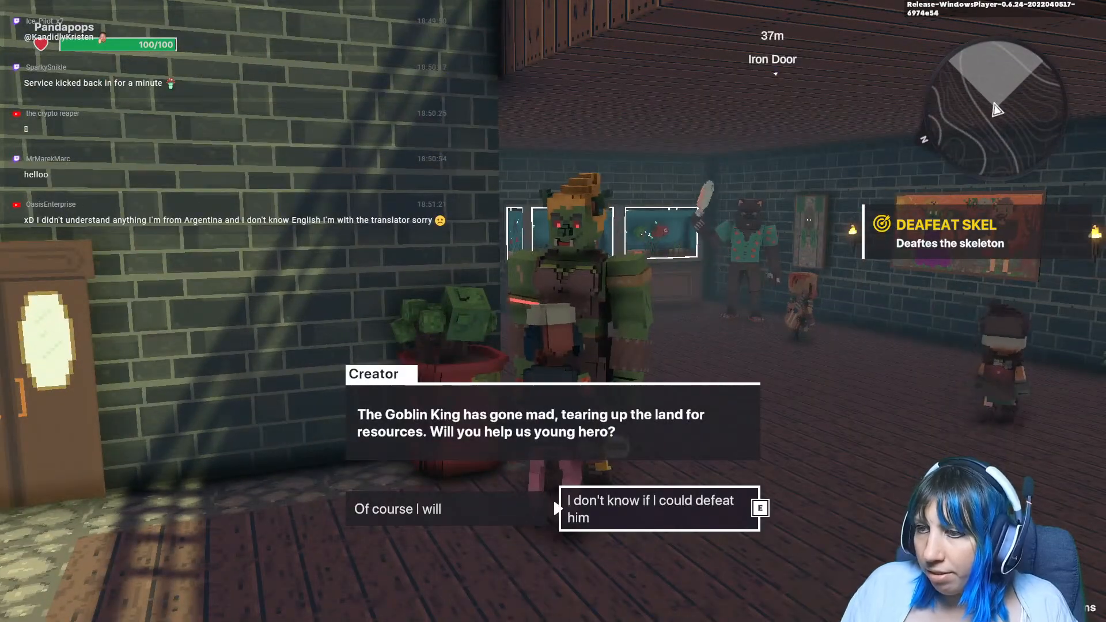
# Answer the Creator's quest dialogue with 'I don't know if I could defeat him'
pyautogui.press('e')
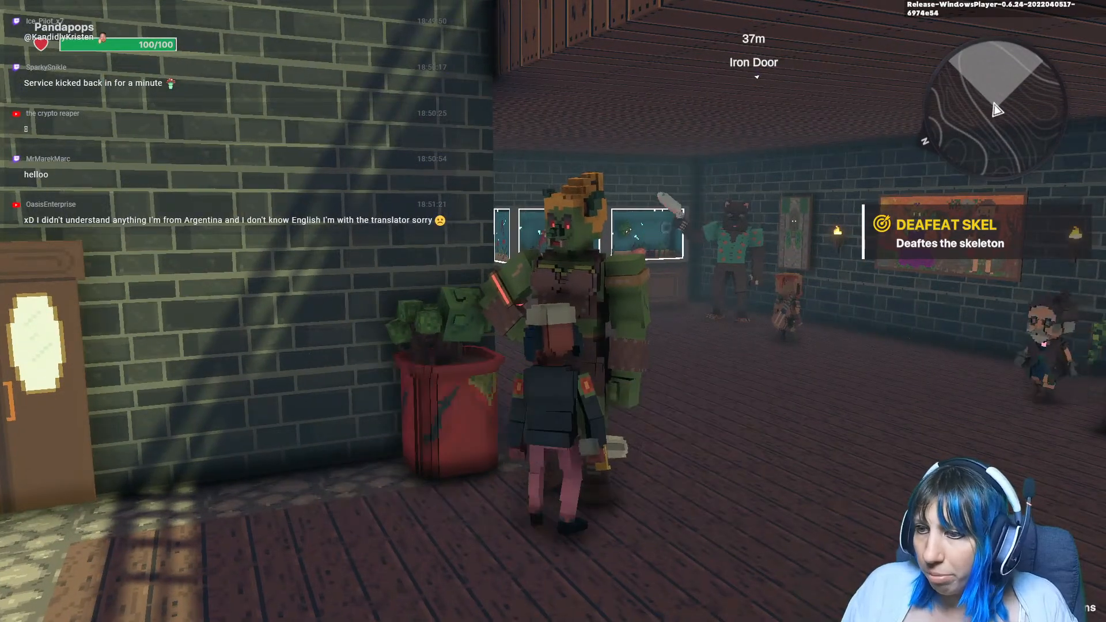
pyautogui.press('e')
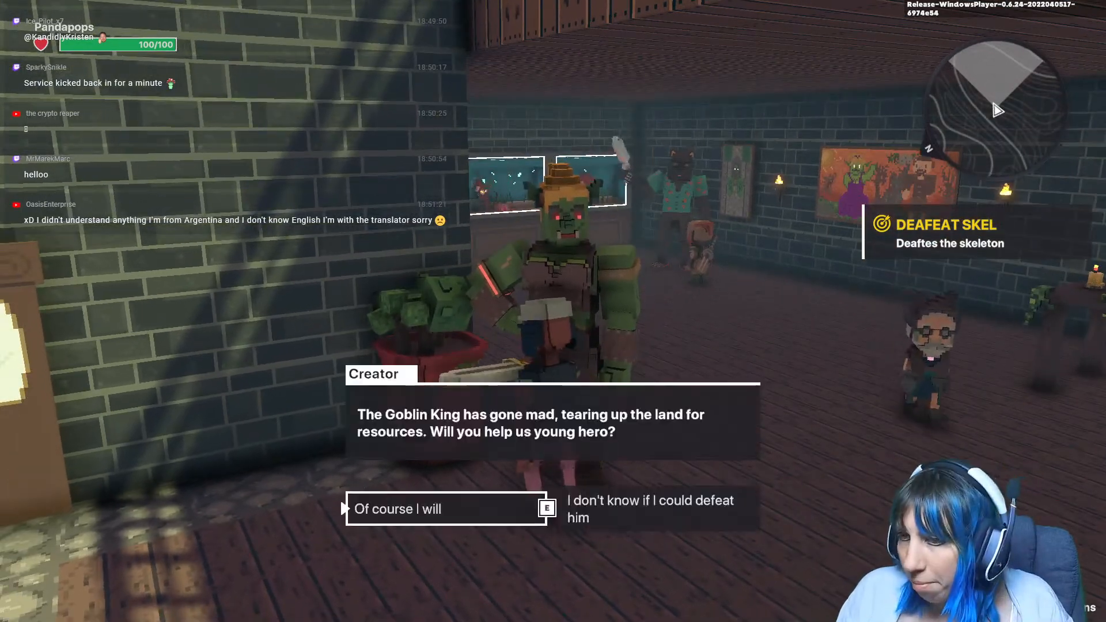
pyautogui.press('e')
pyautogui.press('e')
pyautogui.press('d')
pyautogui.press('e')
pyautogui.press('e')
pyautogui.press('e')
pyautogui.press('d')
pyautogui.press('e')
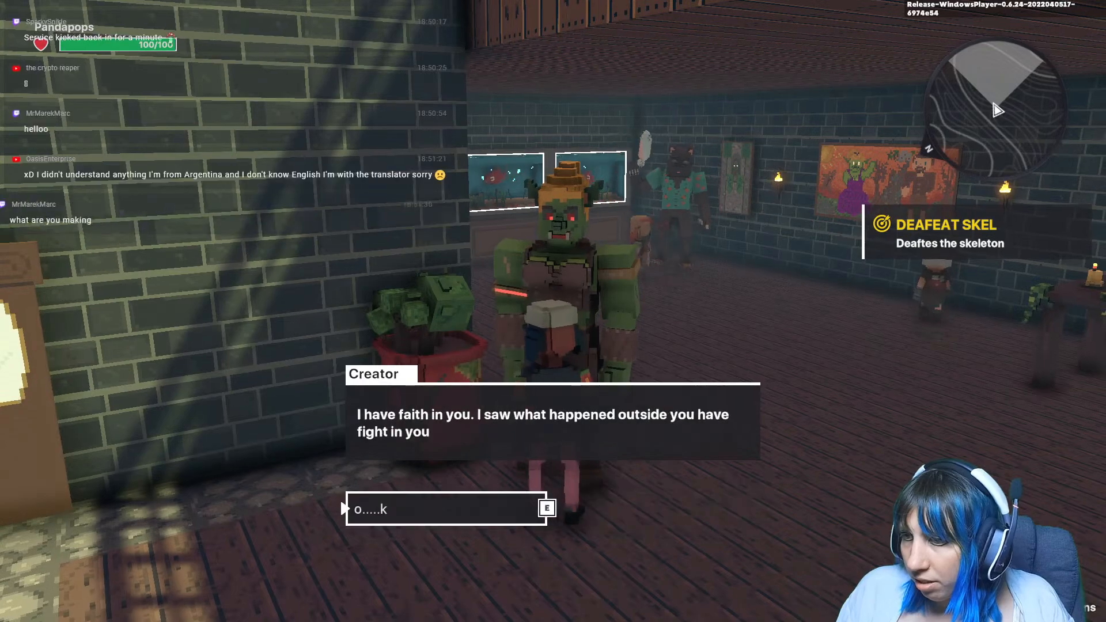
pyautogui.press('e')
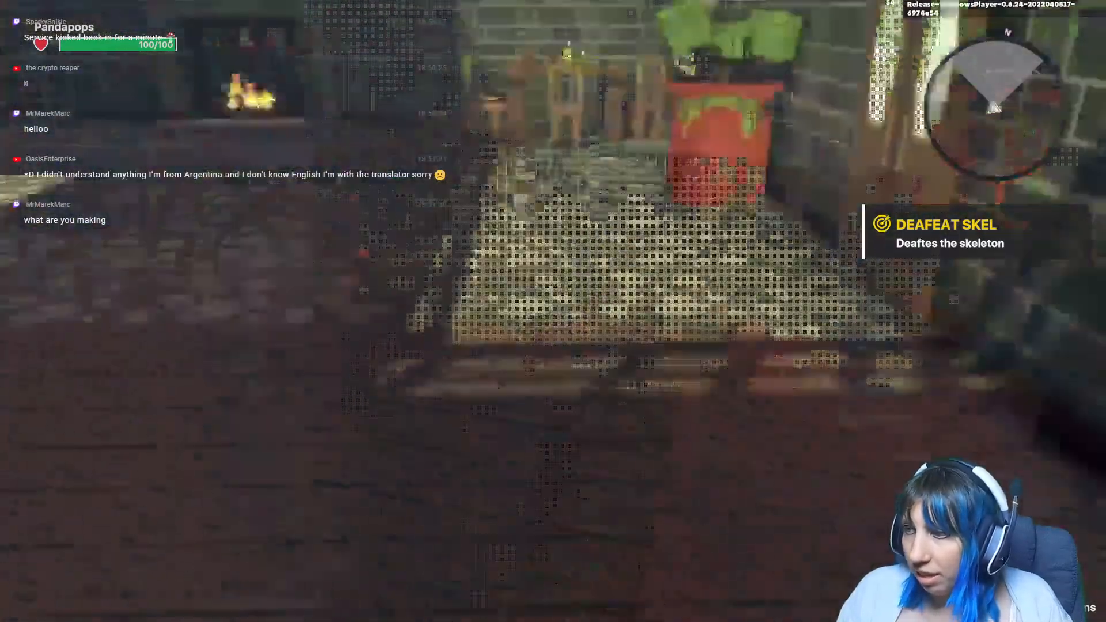
# Run and jump through the tavern past the NPCs and fish tanks, then exit play mode
pyautogui.press('w')
pyautogui.press('w')
pyautogui.press('space')
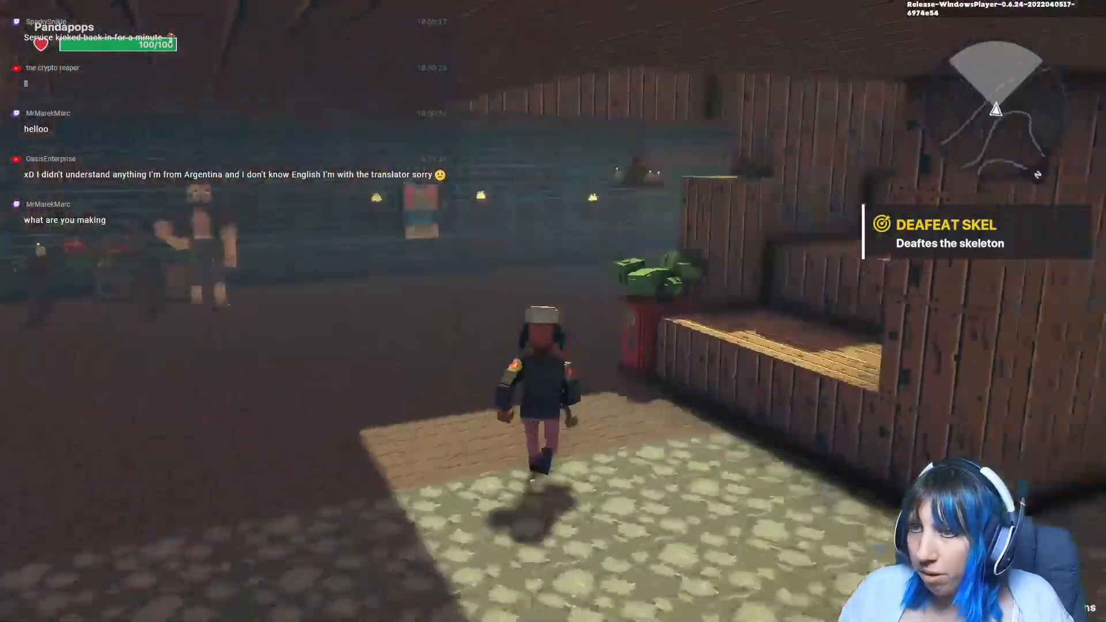
pyautogui.press('w')
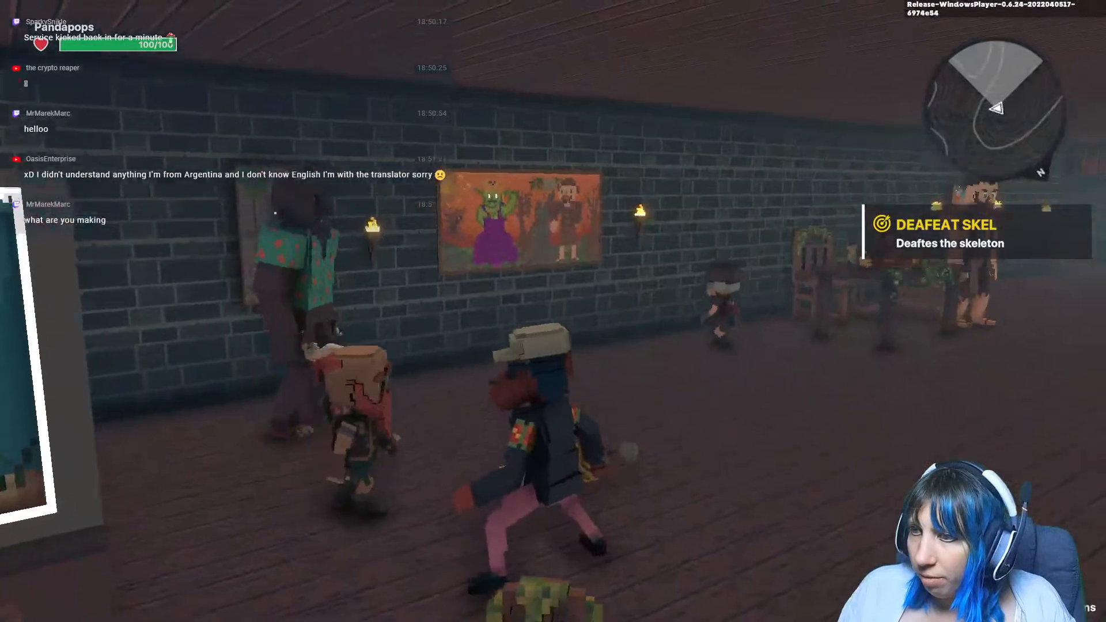
pyautogui.press('w')
pyautogui.press('w')
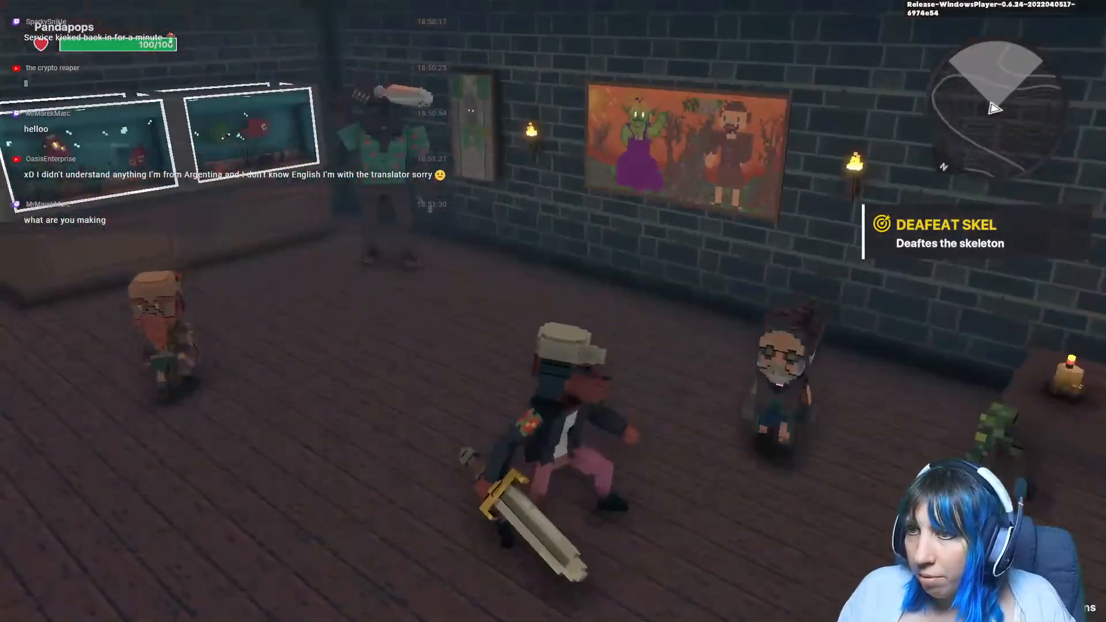
pyautogui.press('w')
pyautogui.press('w')
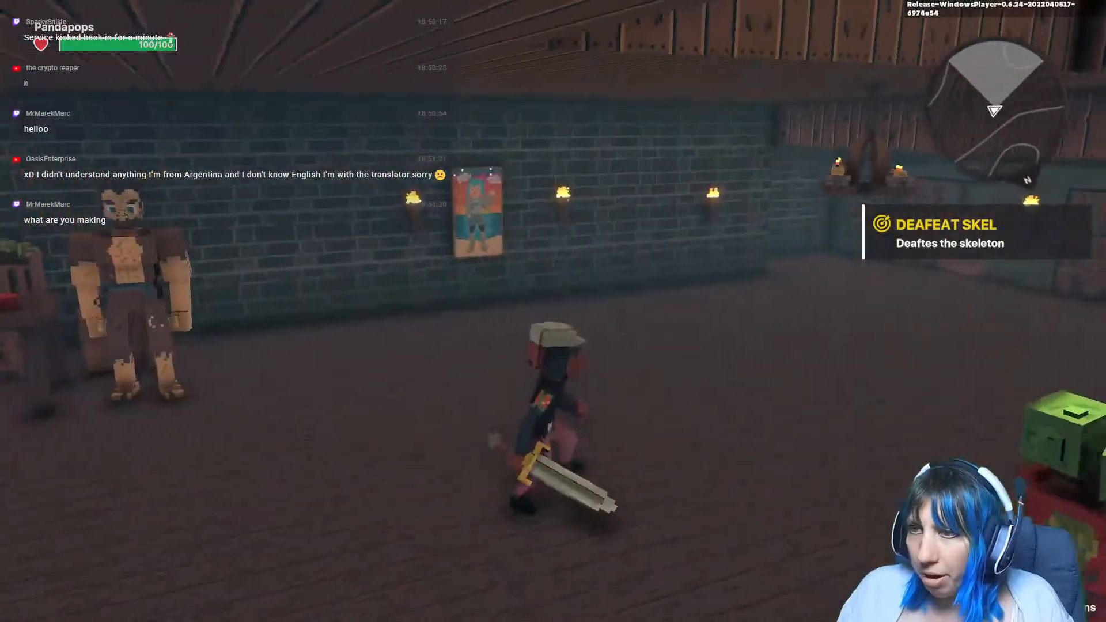
pyautogui.press('Escape')
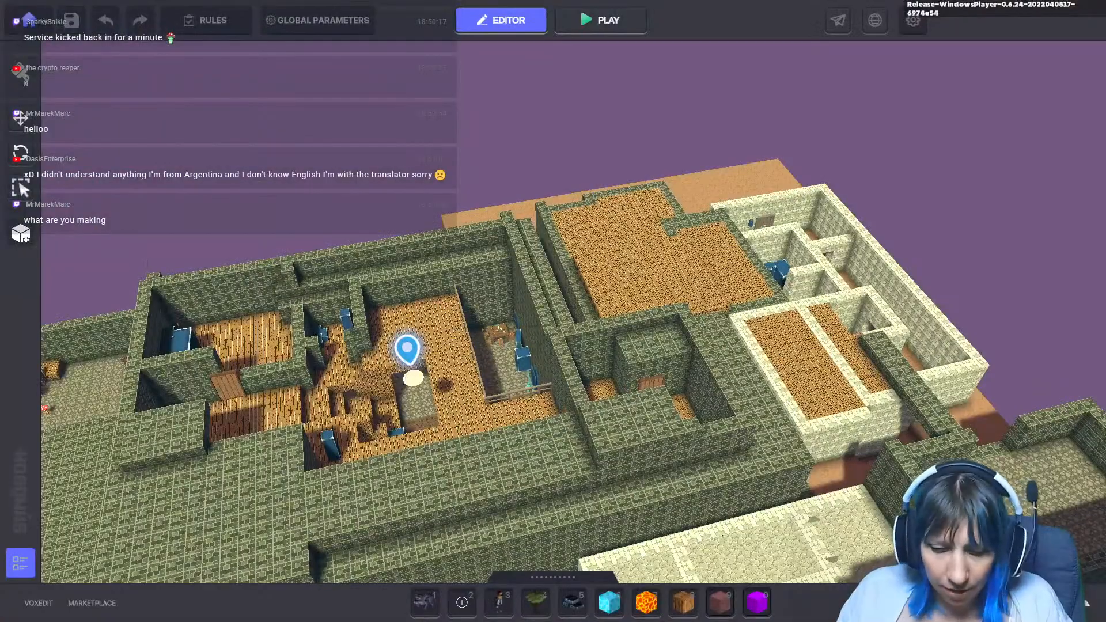
# Search the assets for 'dragon' and pick the Draco enemy
pyautogui.write('drag')
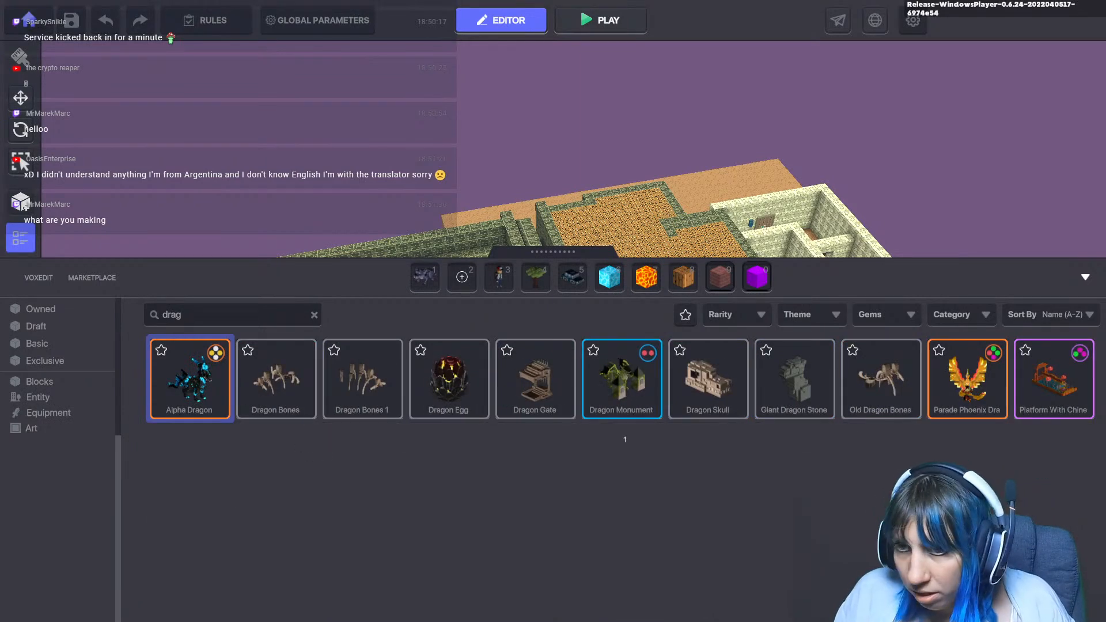
pyautogui.write('on')
pyautogui.press('BackSpace')
pyautogui.press('BackSpace')
pyautogui.press('BackSpace')
pyautogui.press('BackSpace')
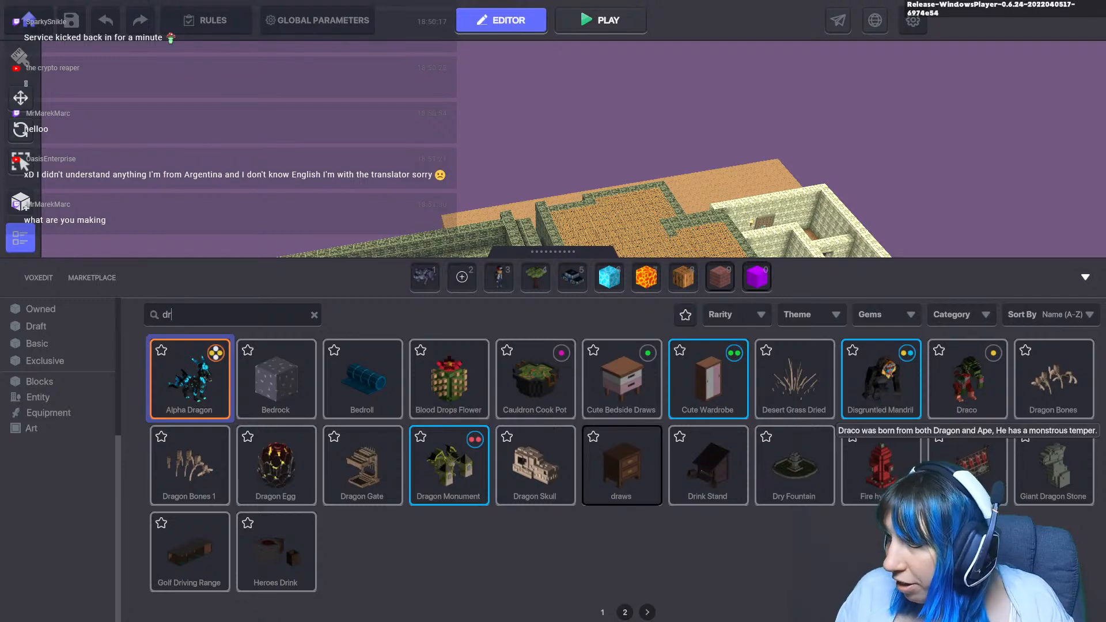
pyautogui.click(967, 381)
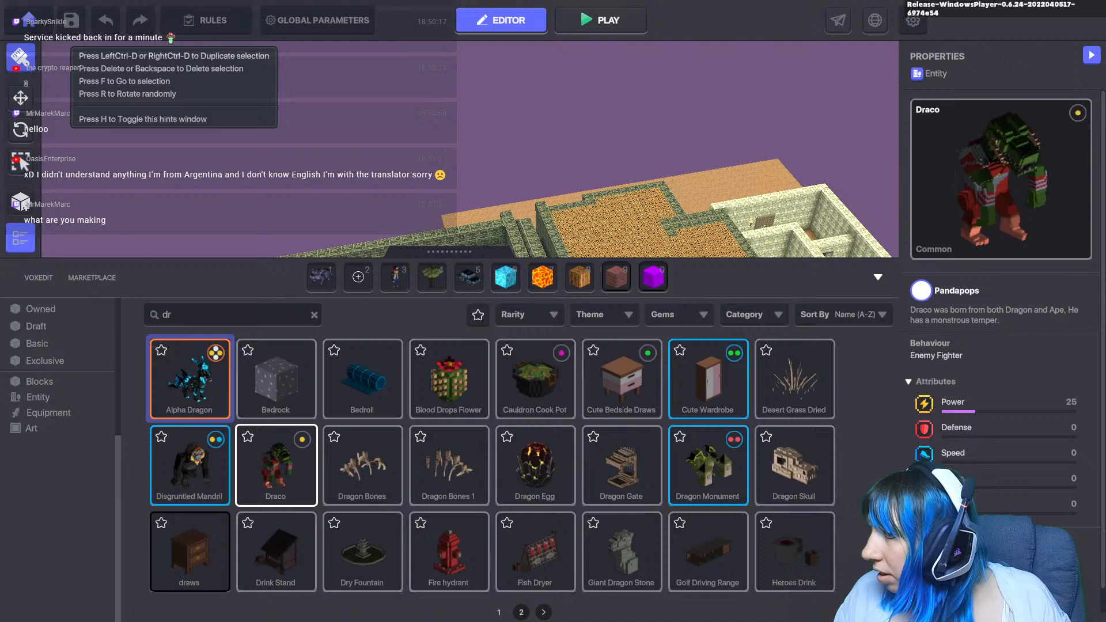
# Clear the search, page through owned assets to page 10, and pick the Scallywag Pirate
pyautogui.click(199, 316)
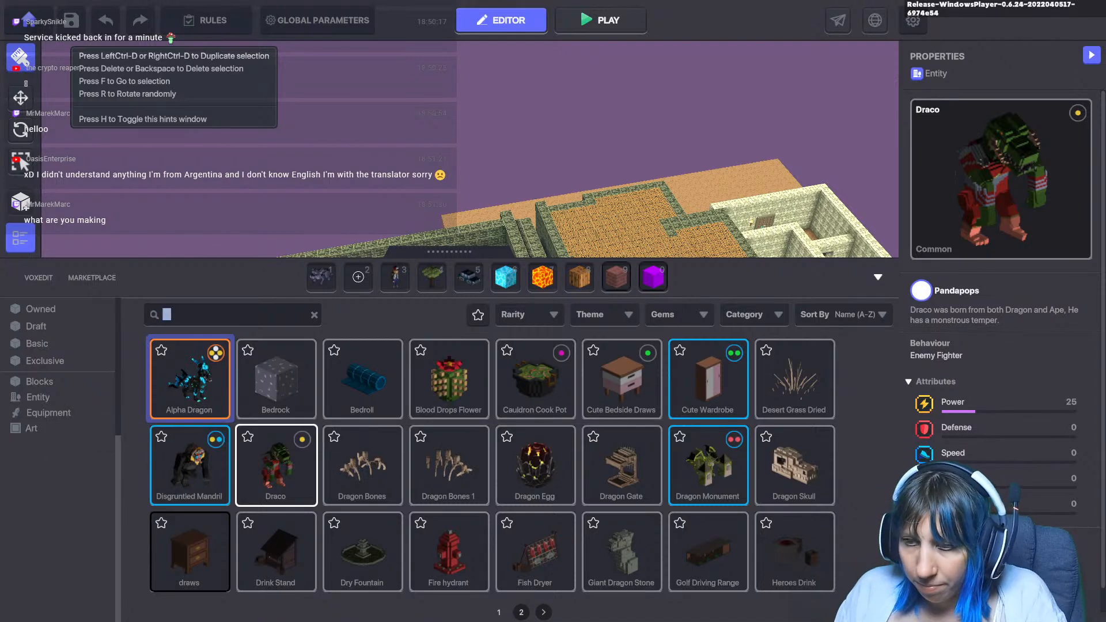
pyautogui.press('BackSpace')
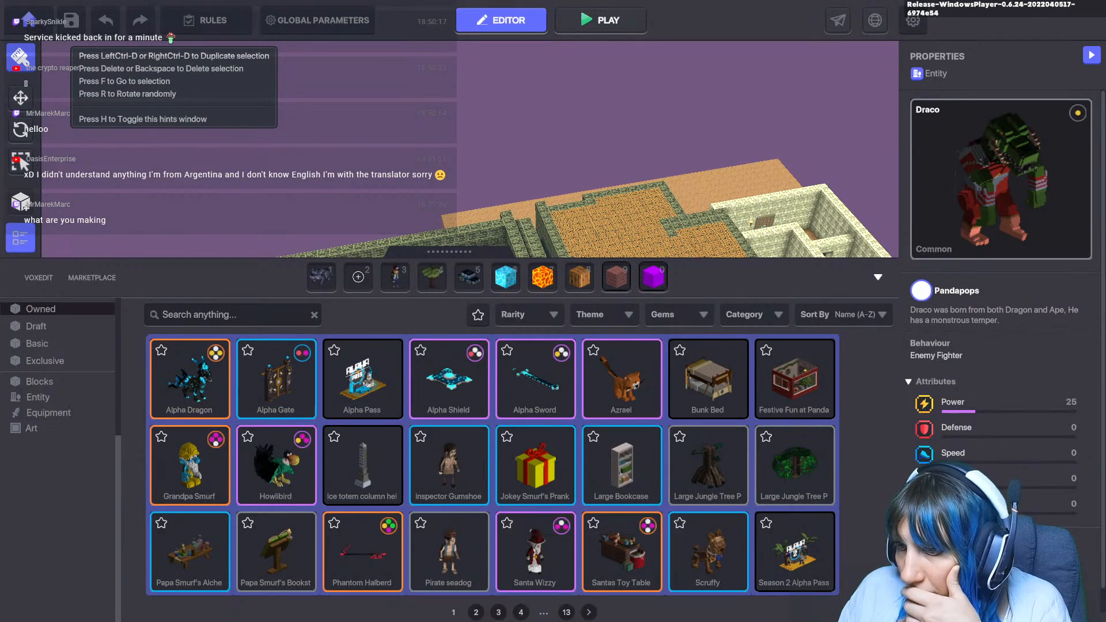
pyautogui.click(476, 613)
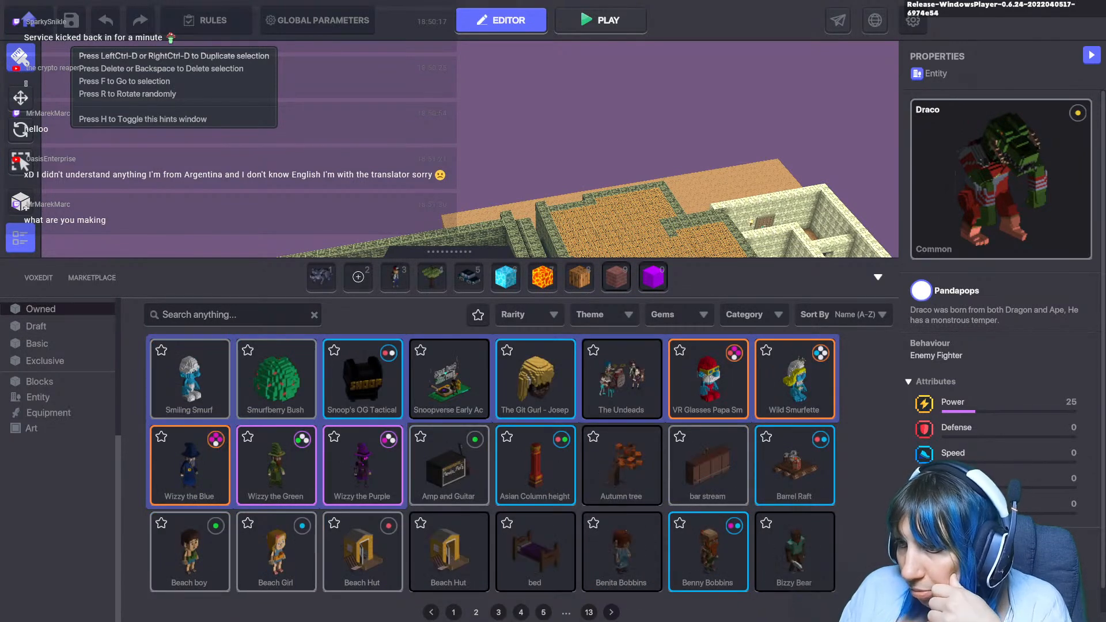
pyautogui.click(611, 612)
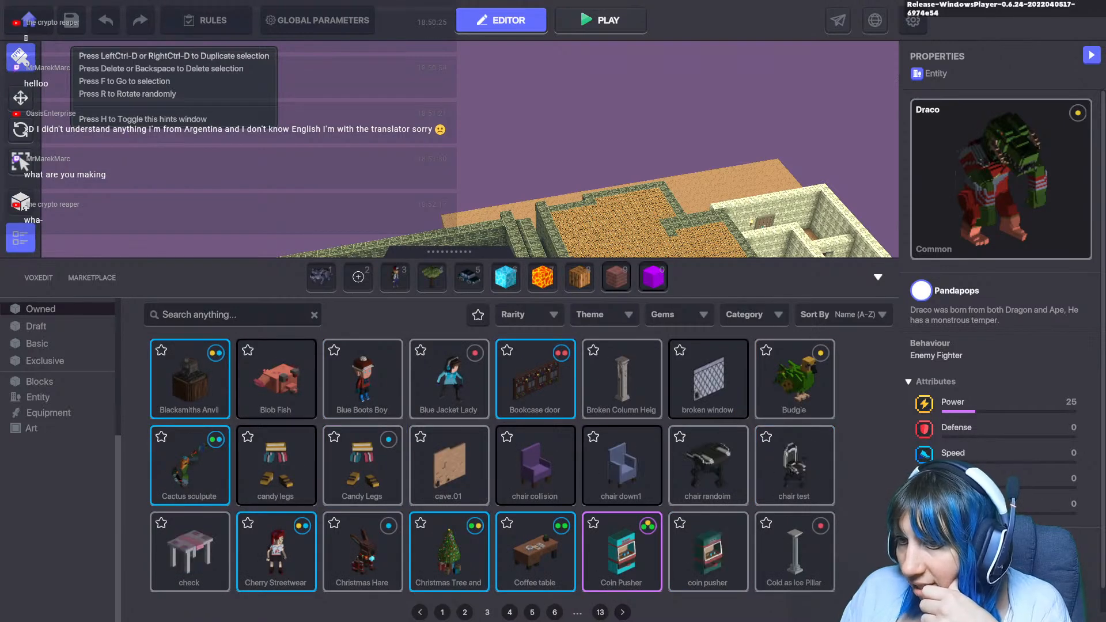
pyautogui.click(623, 612)
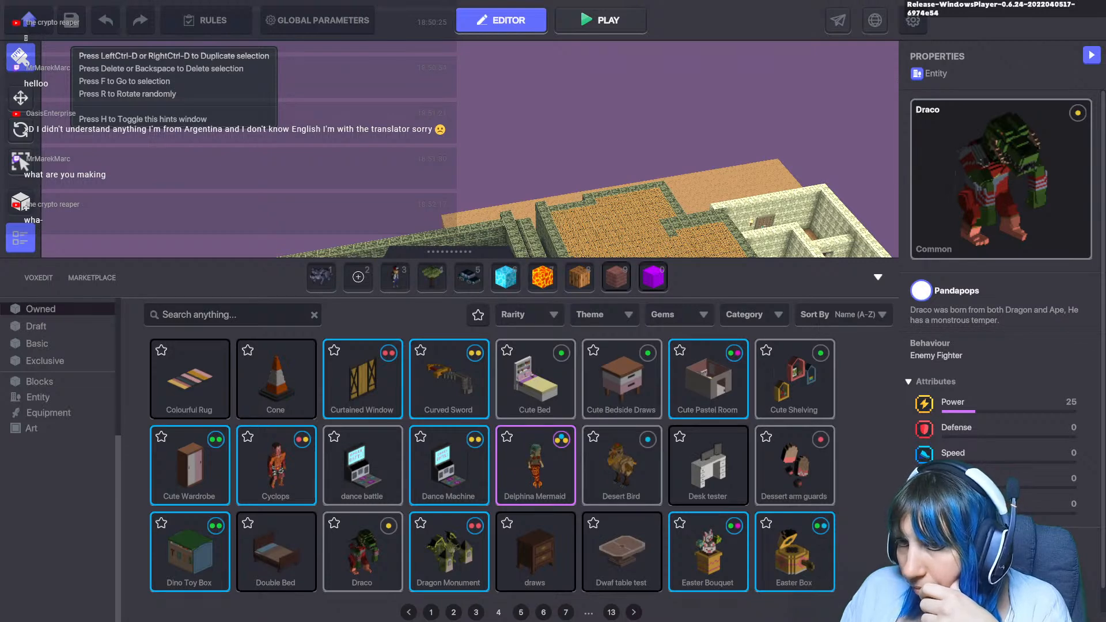
pyautogui.click(634, 612)
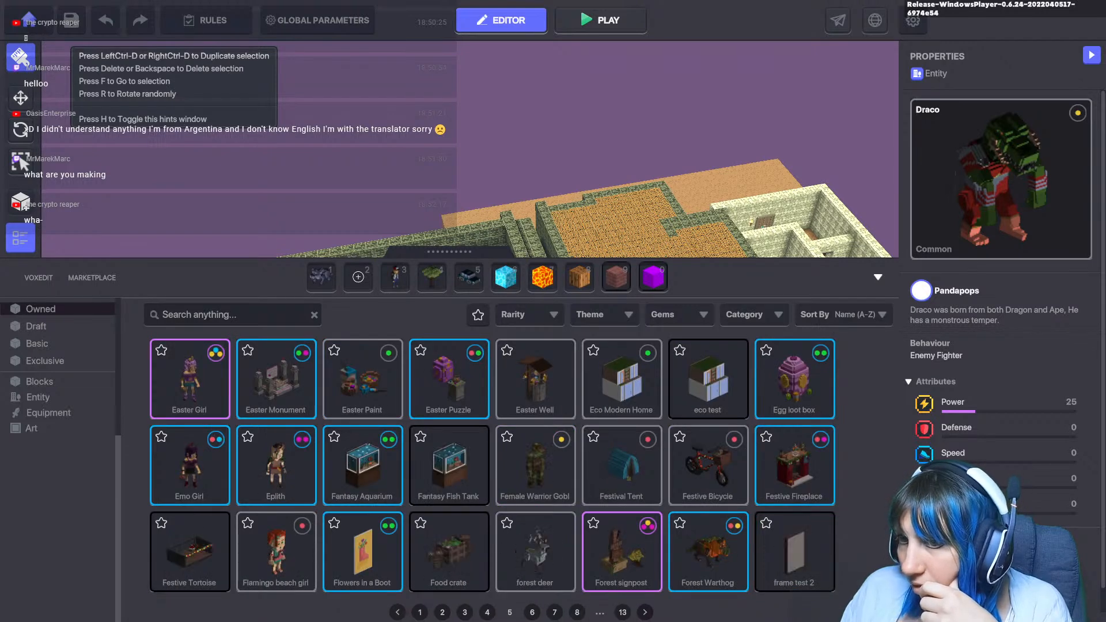
pyautogui.click(645, 612)
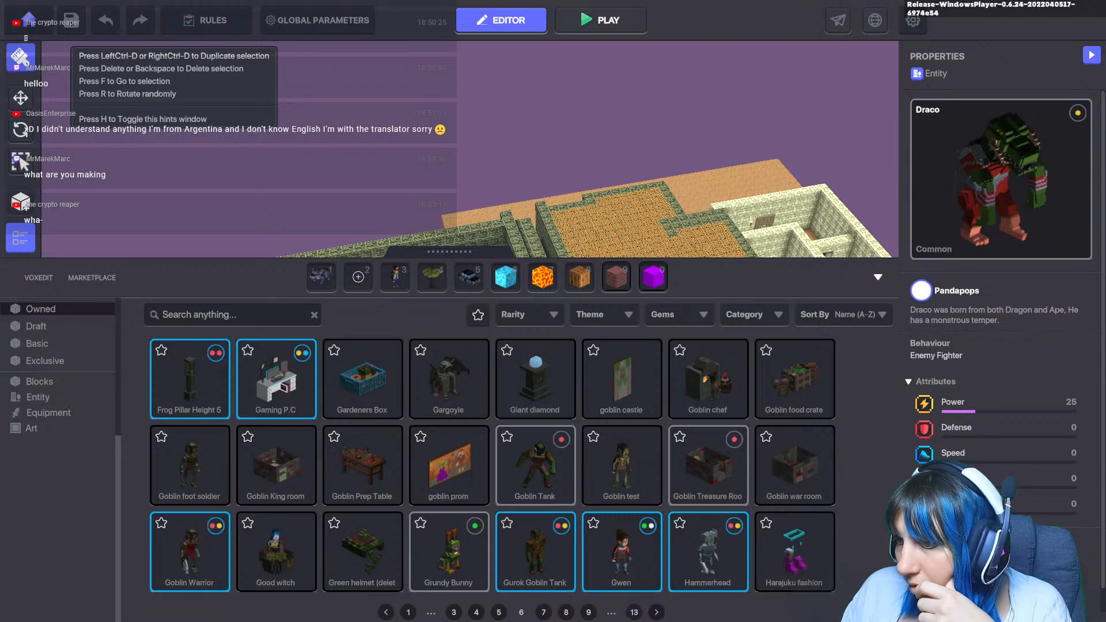
pyautogui.click(657, 612)
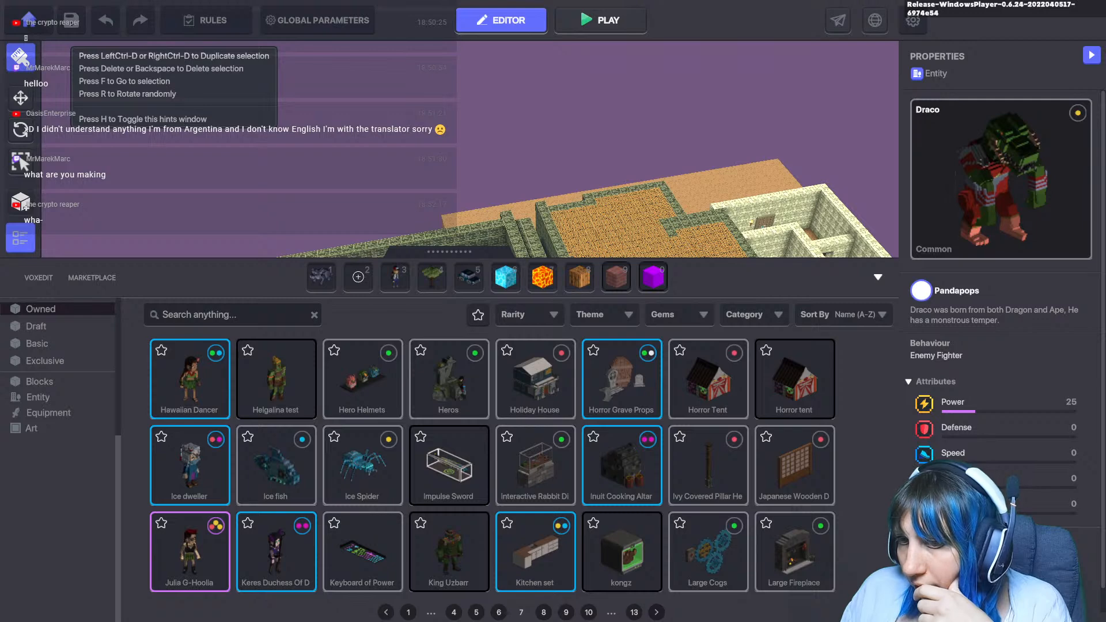
pyautogui.click(657, 612)
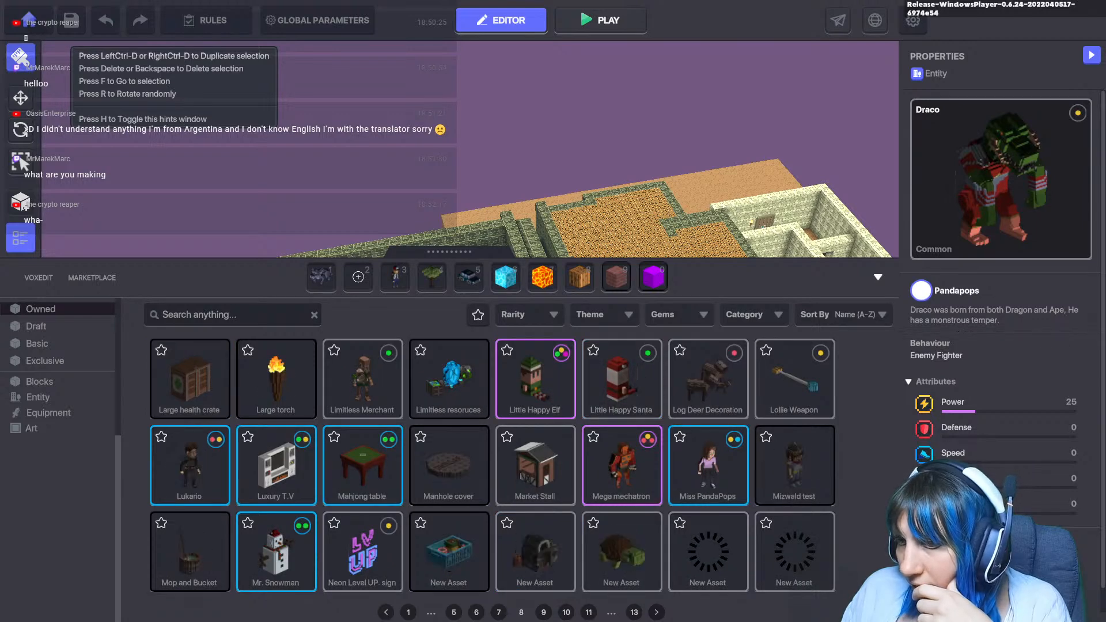
pyautogui.click(657, 613)
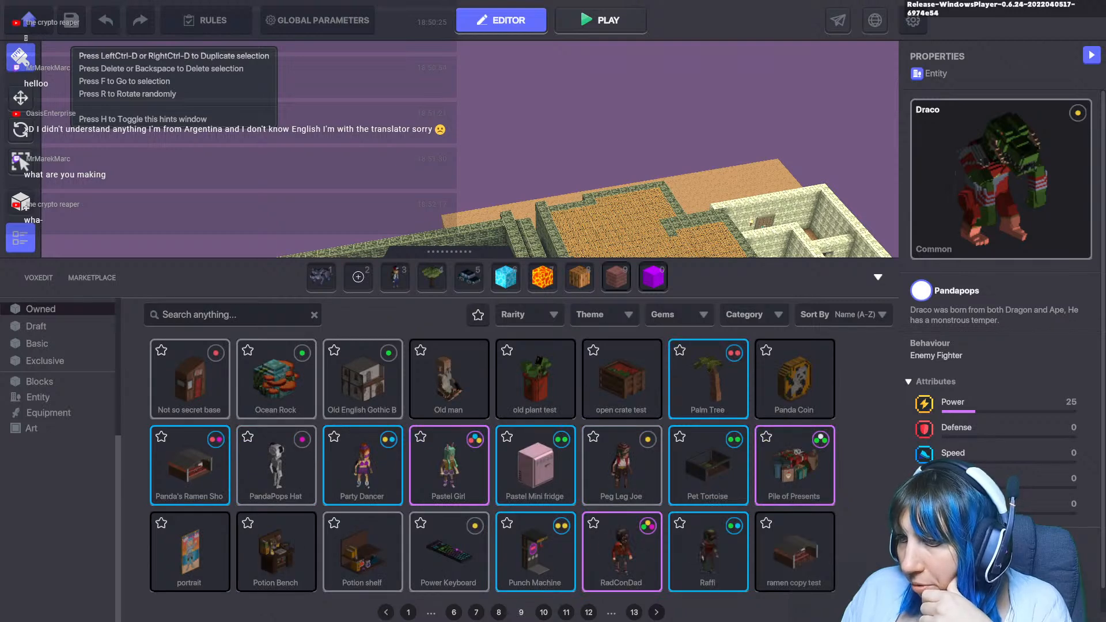
pyautogui.click(657, 613)
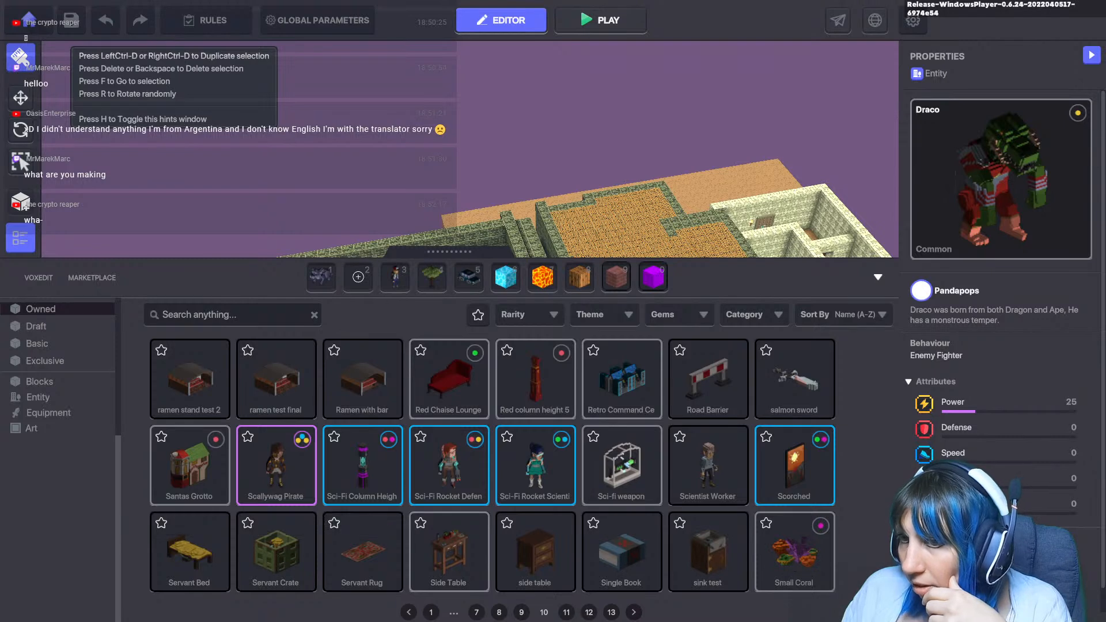
pyautogui.click(277, 466)
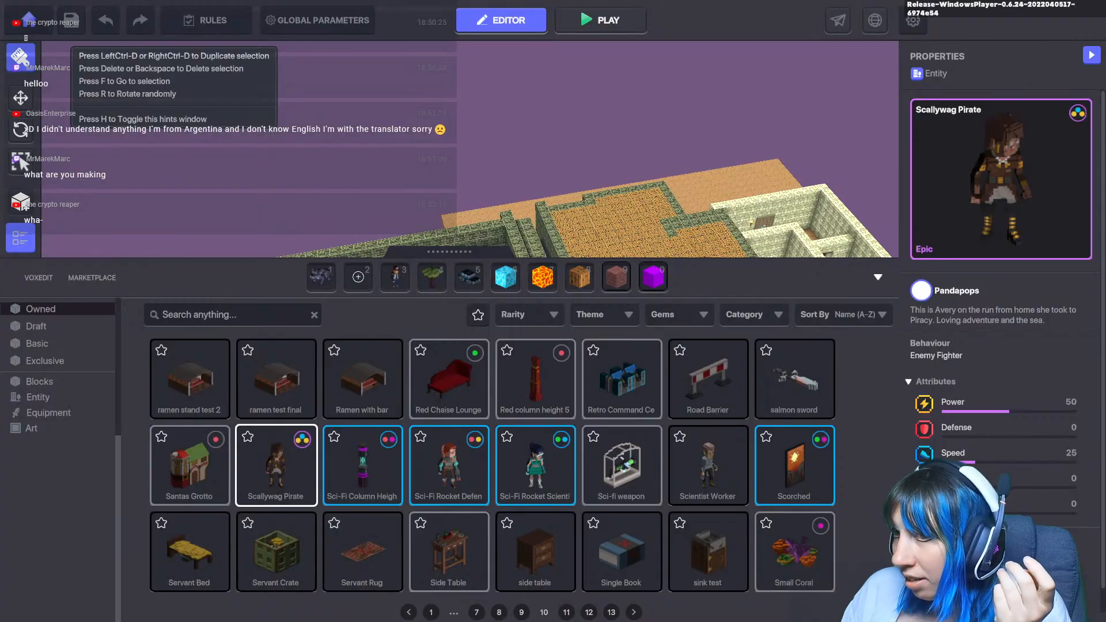
# Hide the asset library and focus the camera on the placed Scallywag Pirate
pyautogui.click(878, 277)
pyautogui.moveTo(378, 383); pyautogui.dragTo(416, 311, button='middle')
pyautogui.scroll(4, 416, 322)
pyautogui.press('f')
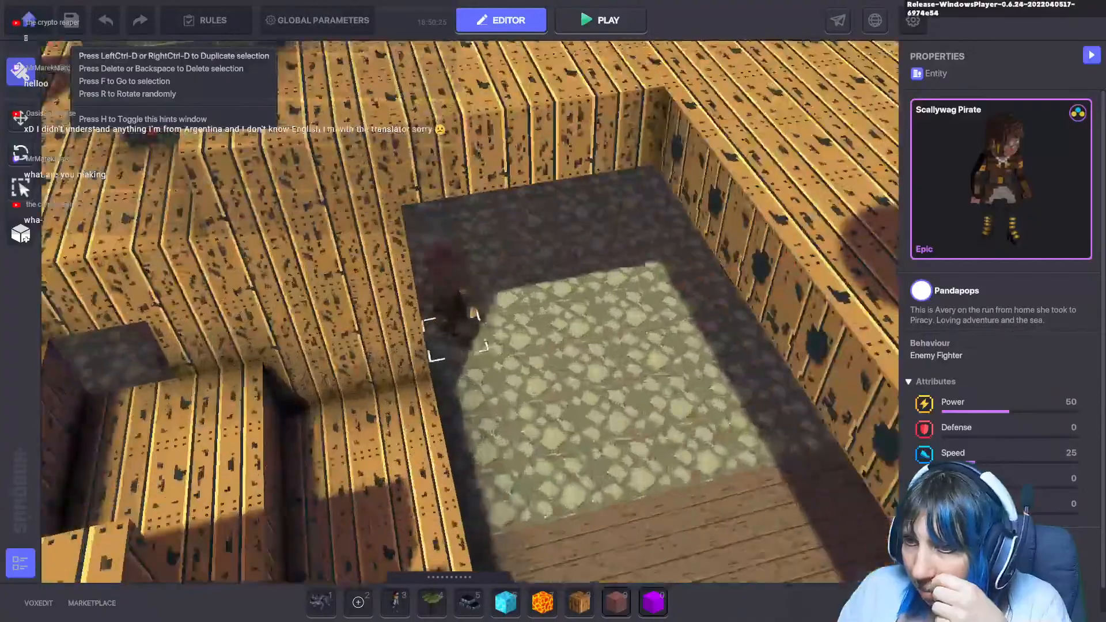
pyautogui.scroll(-3, 519, 300)
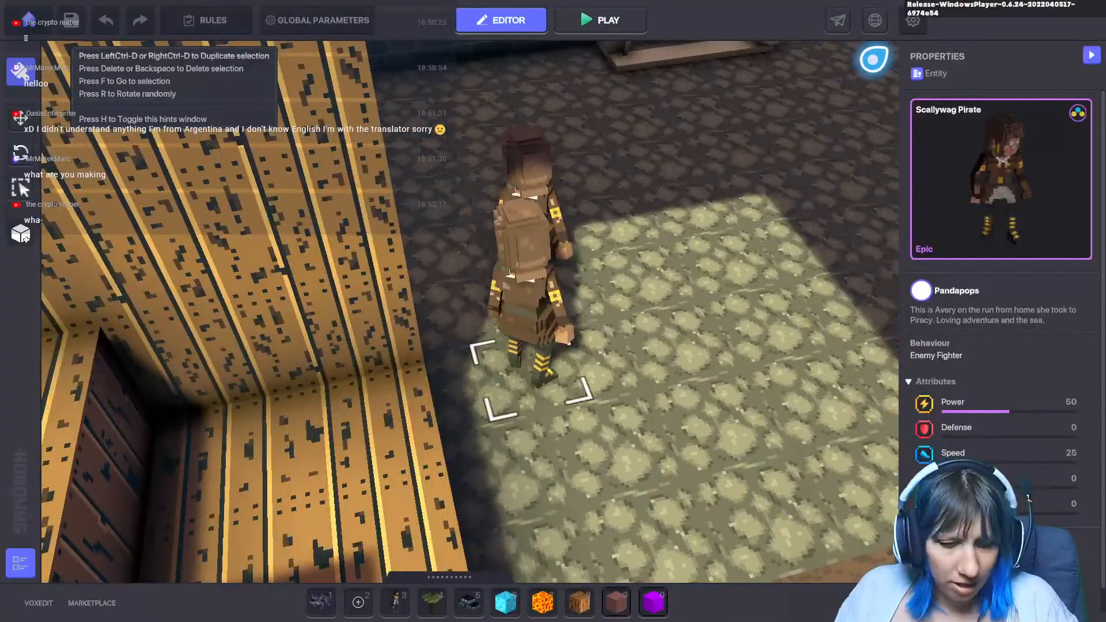
# Playtest by walking the avatar up to the pirate and back, then return to editing
pyautogui.click(601, 20)
pyautogui.press('w')
pyautogui.press('w')
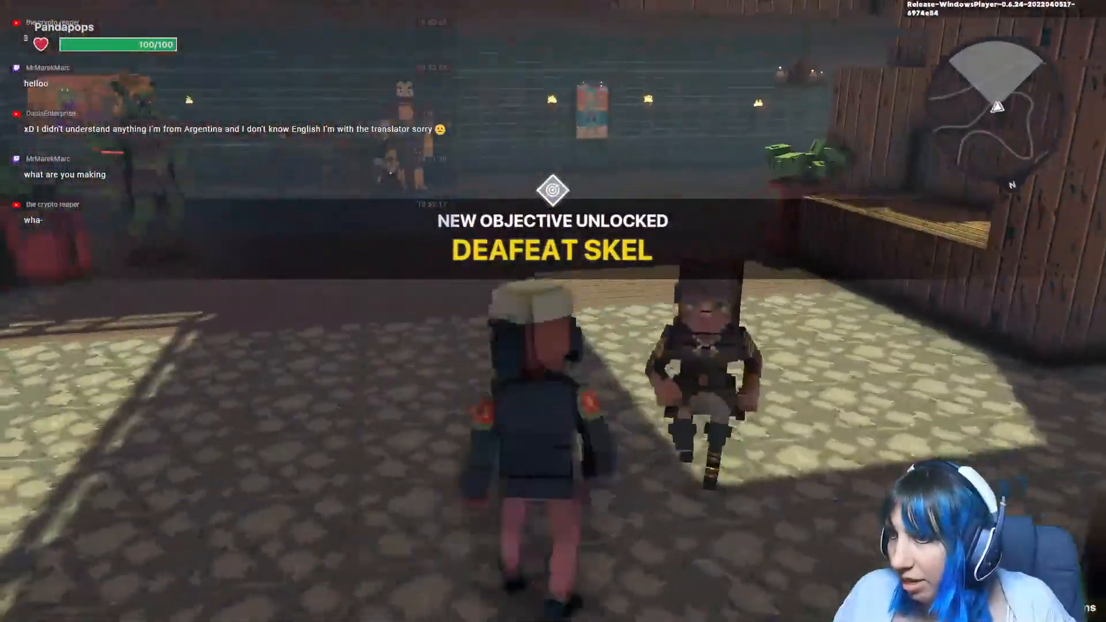
pyautogui.press('w')
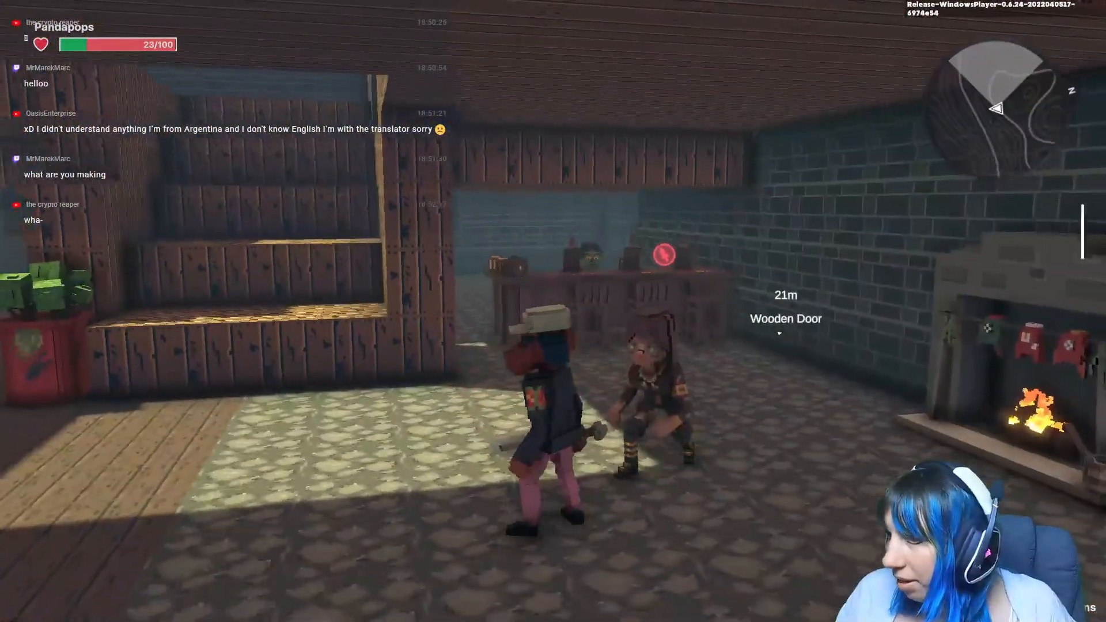
pyautogui.press('s')
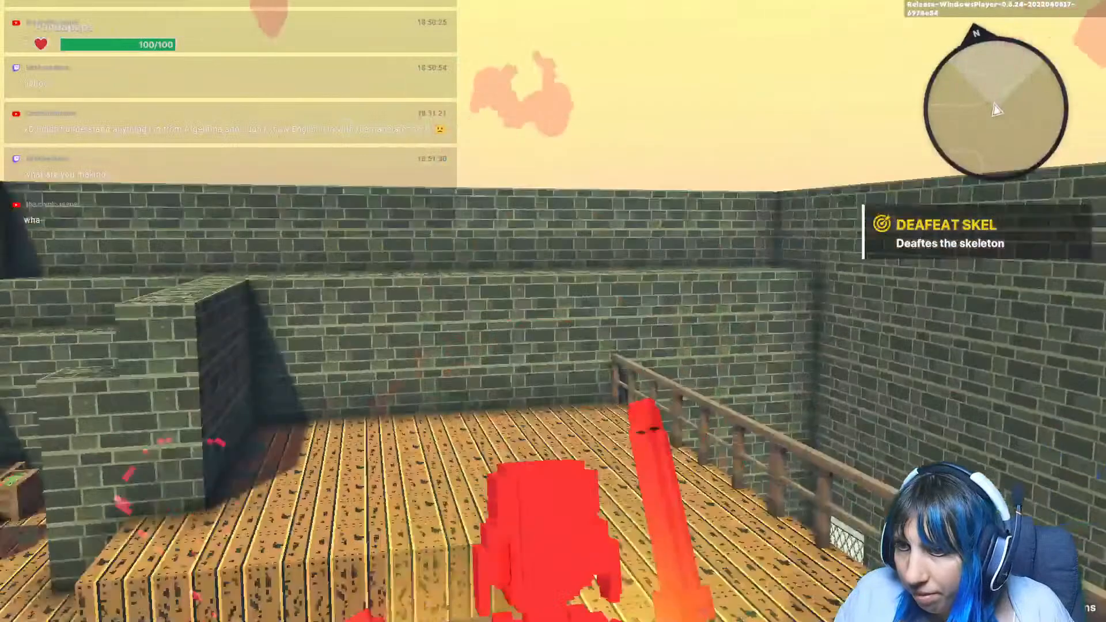
pyautogui.press('Escape')
# Switch the Scallywag Pirate's behaviour from Melee Enemy to Citizen, then deselect it
pyautogui.click(526, 226)
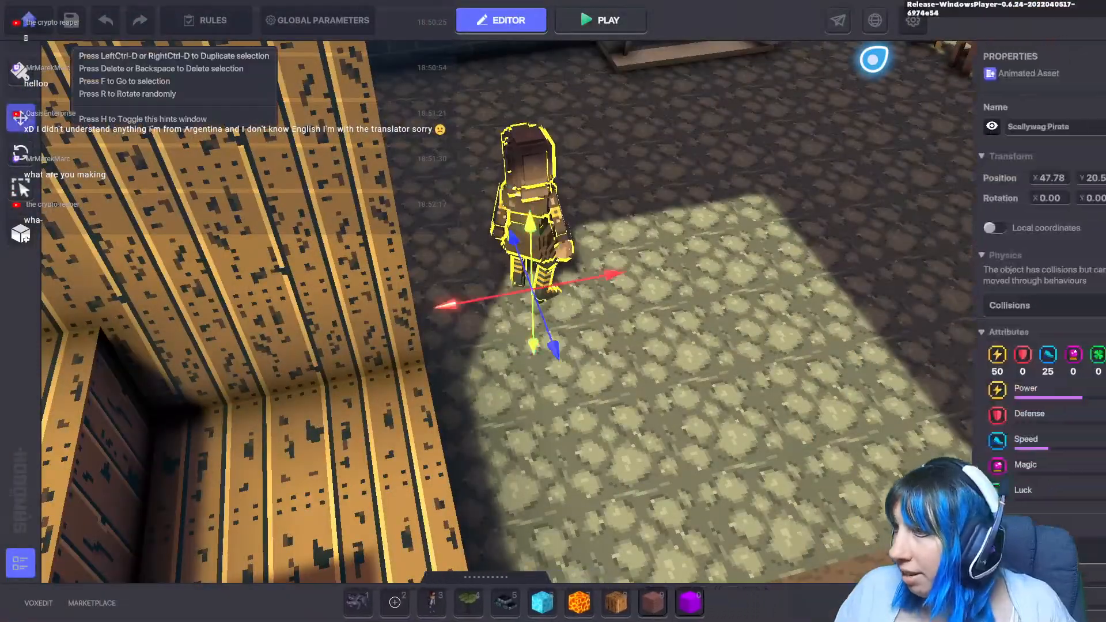
pyautogui.scroll(-3, 945, 519)
pyautogui.click(1080, 378)
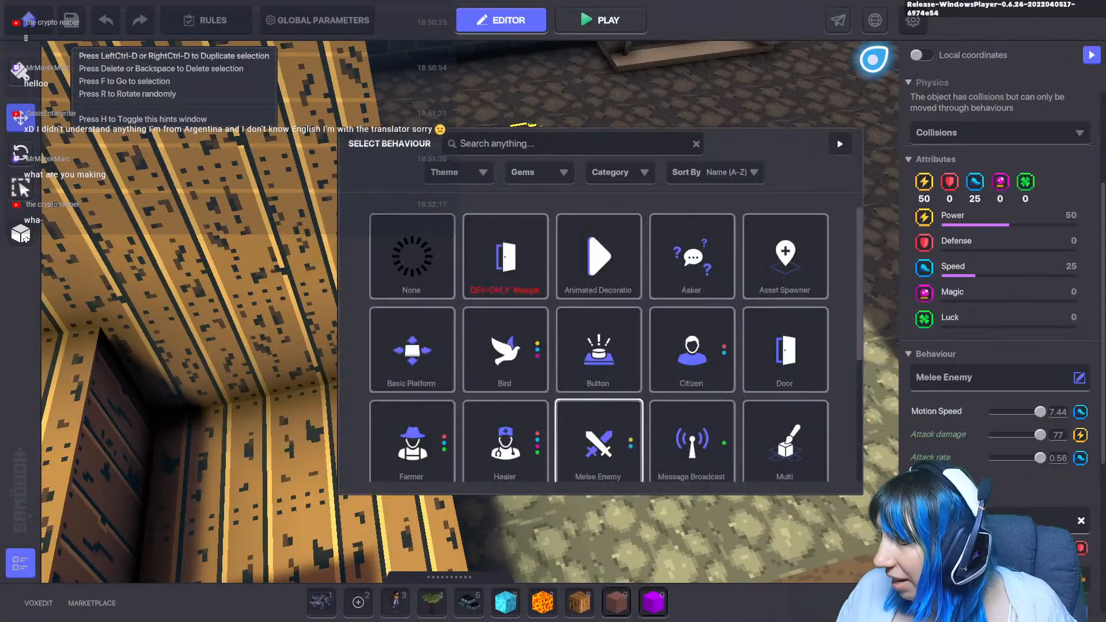
pyautogui.scroll(-1, 663, 346)
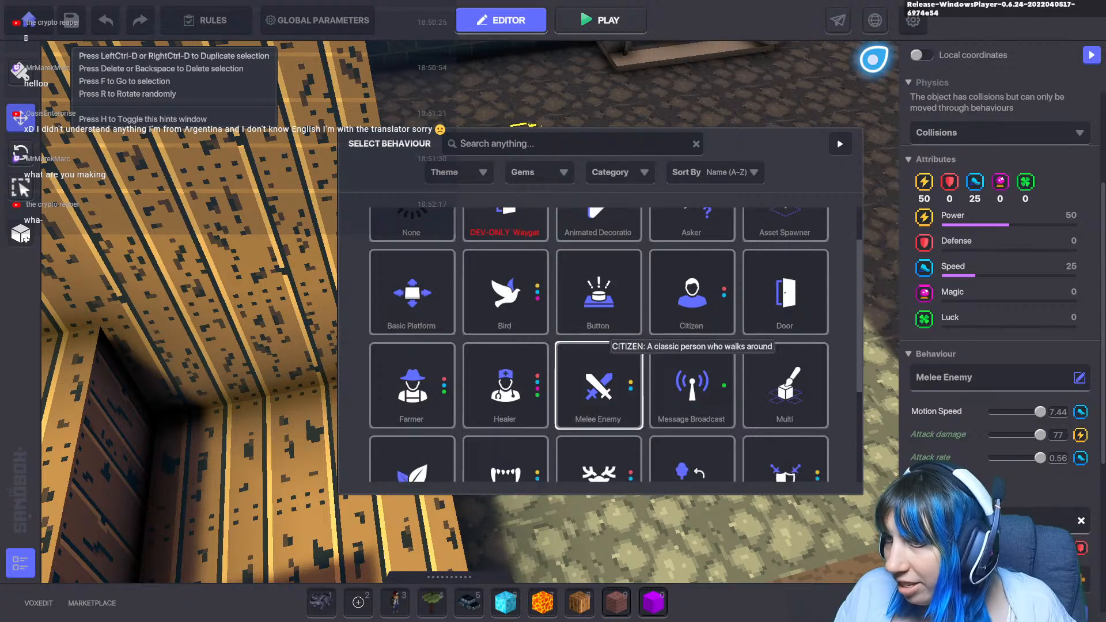
pyautogui.click(692, 294)
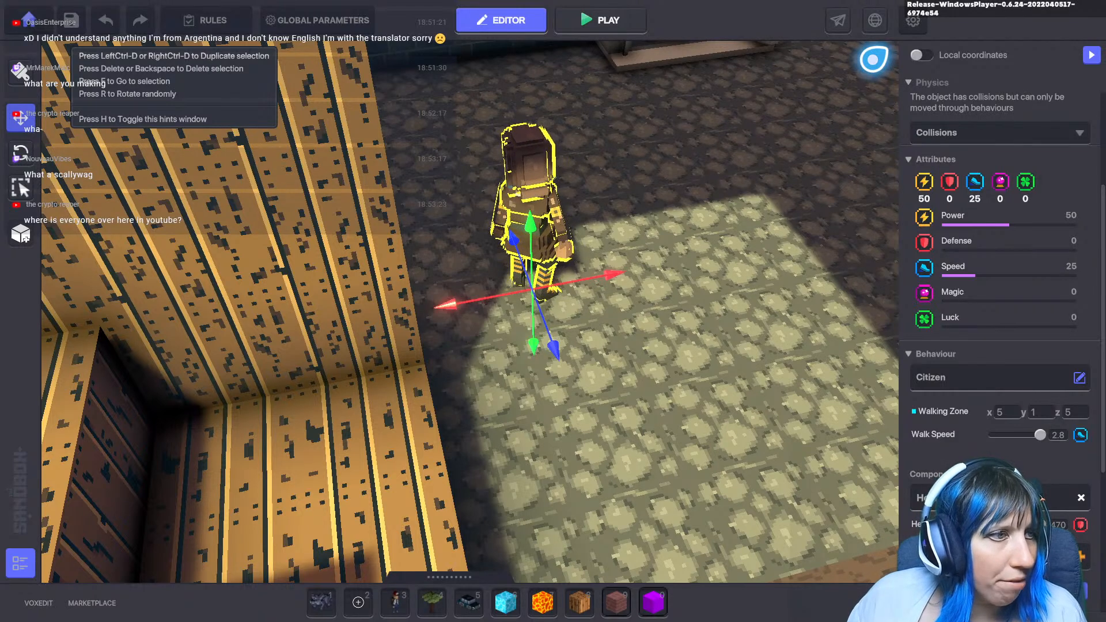
pyautogui.press('Escape')
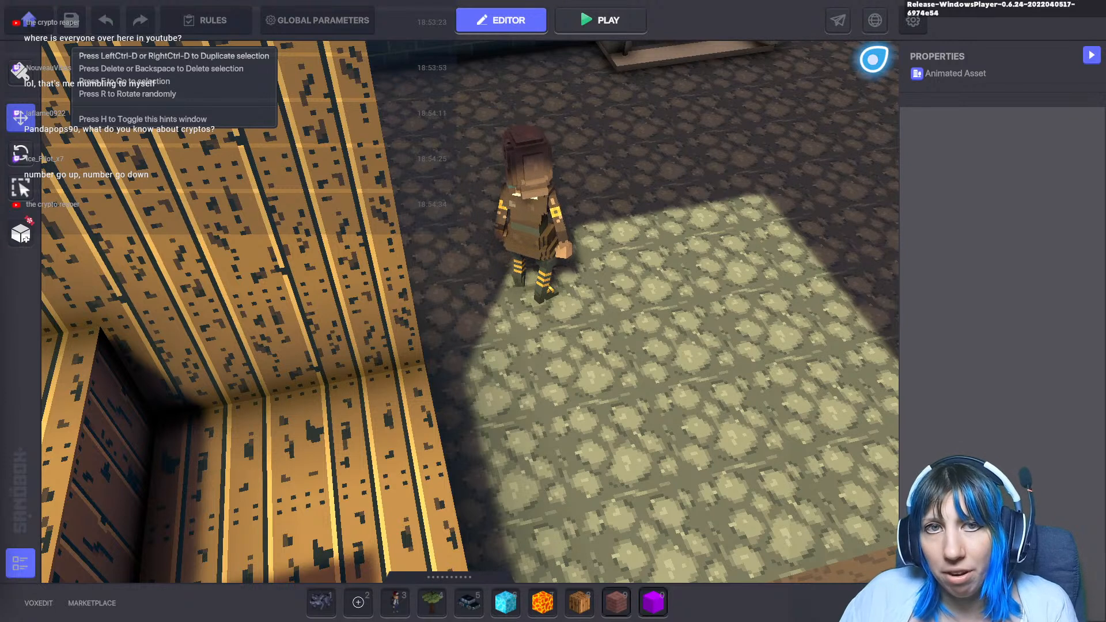
pyautogui.moveTo(470, 311); pyautogui.dragTo(646, 288, button='right')
pyautogui.hotkey('ctrl', 'p')
pyautogui.press('w')
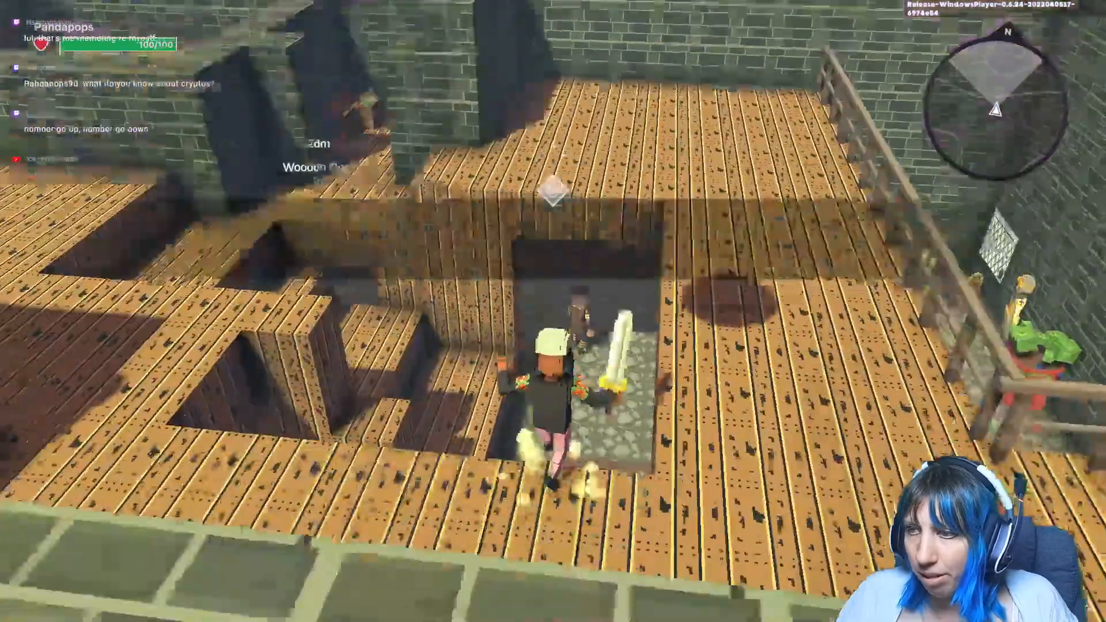
pyautogui.press('w')
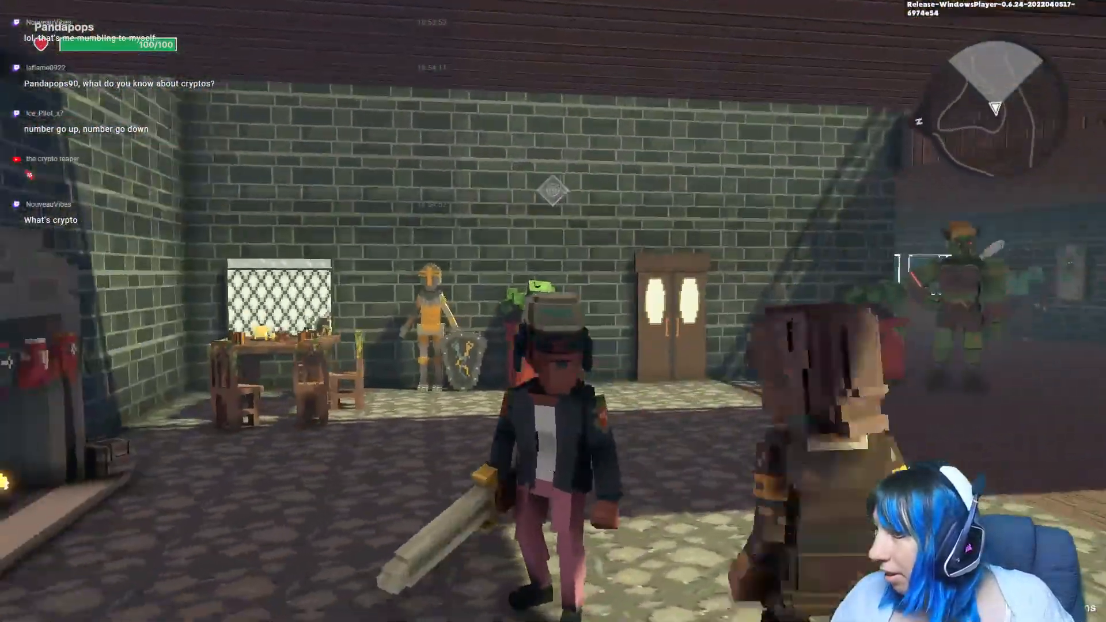
pyautogui.press('w')
pyautogui.press('w')
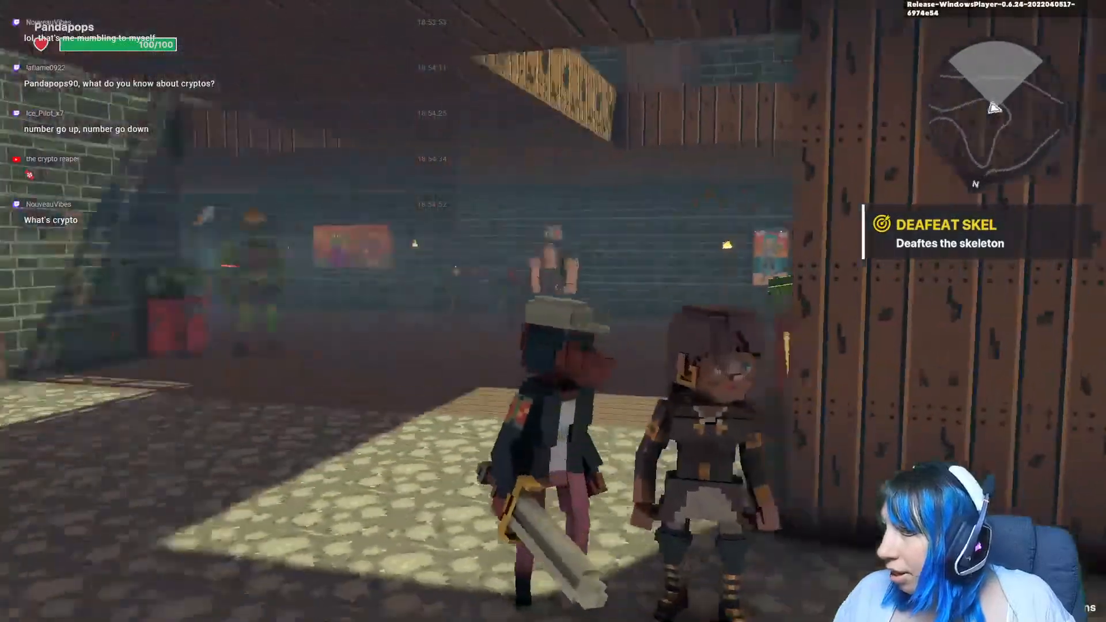
pyautogui.press('w')
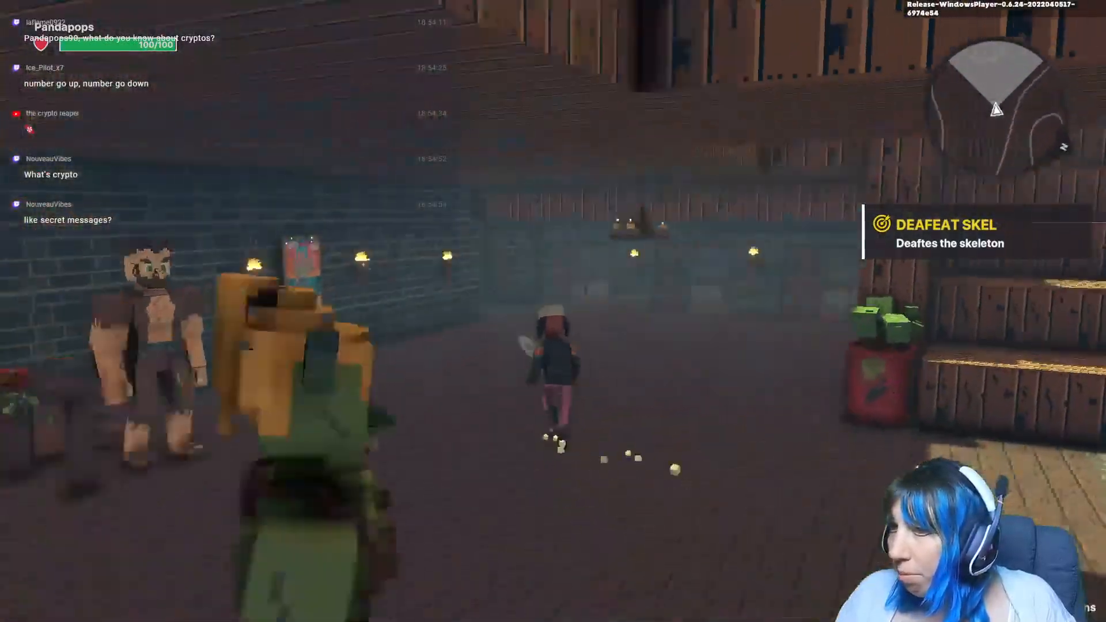
pyautogui.press('w')
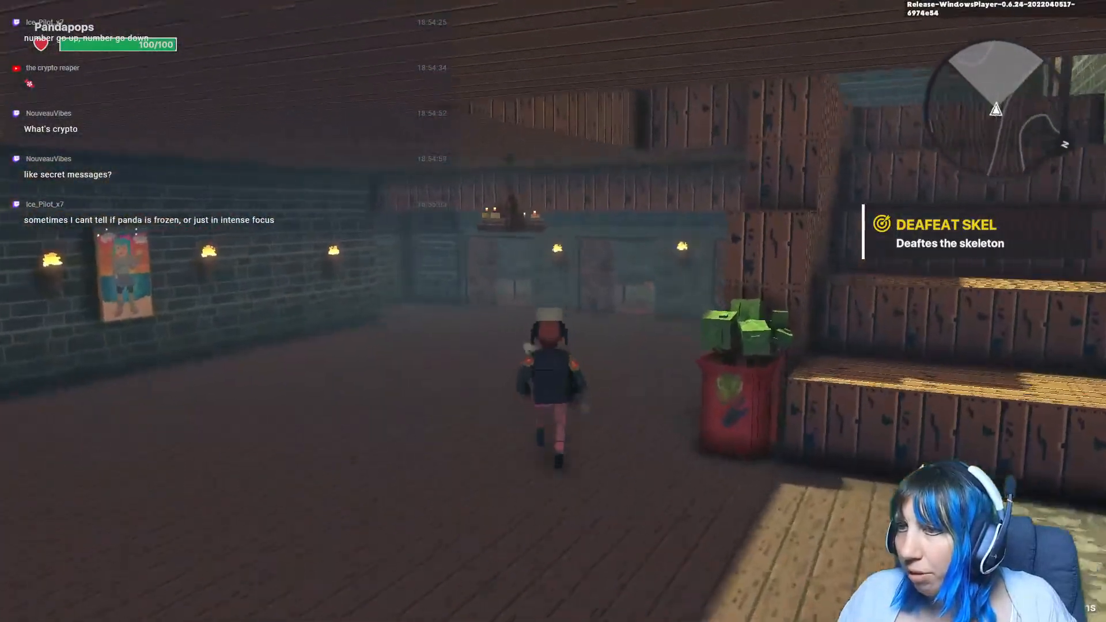
pyautogui.press('w')
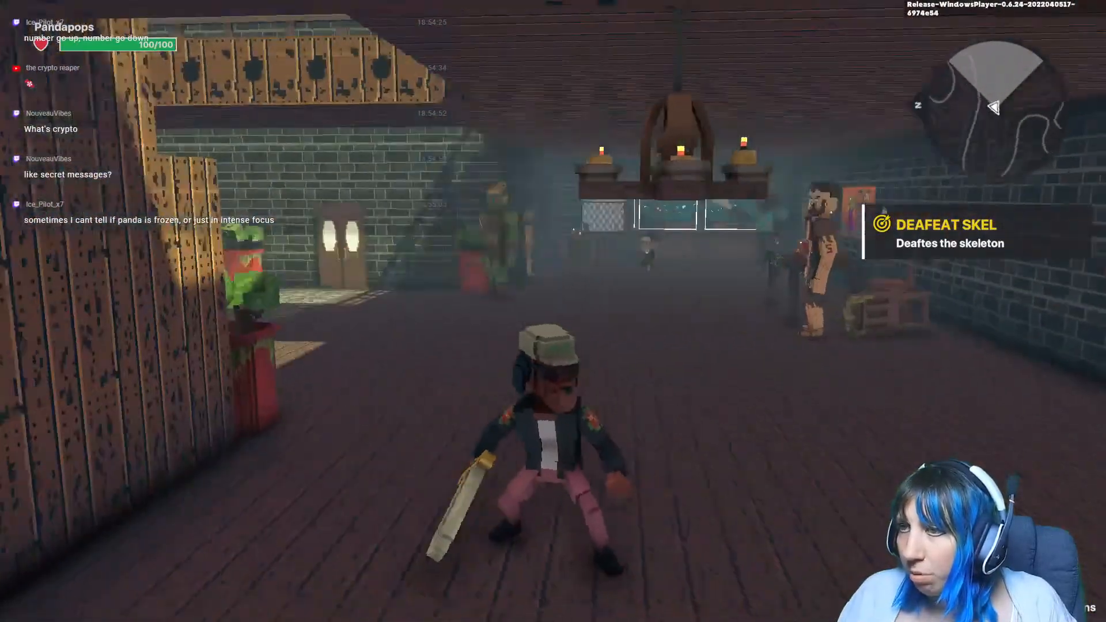
pyautogui.press('w')
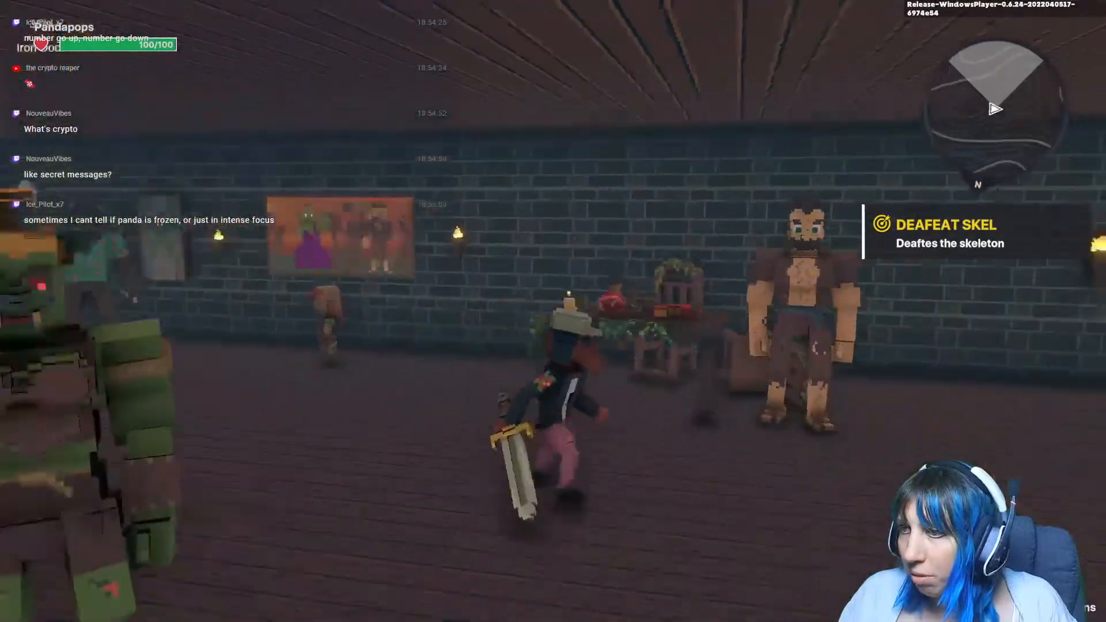
pyautogui.press('w')
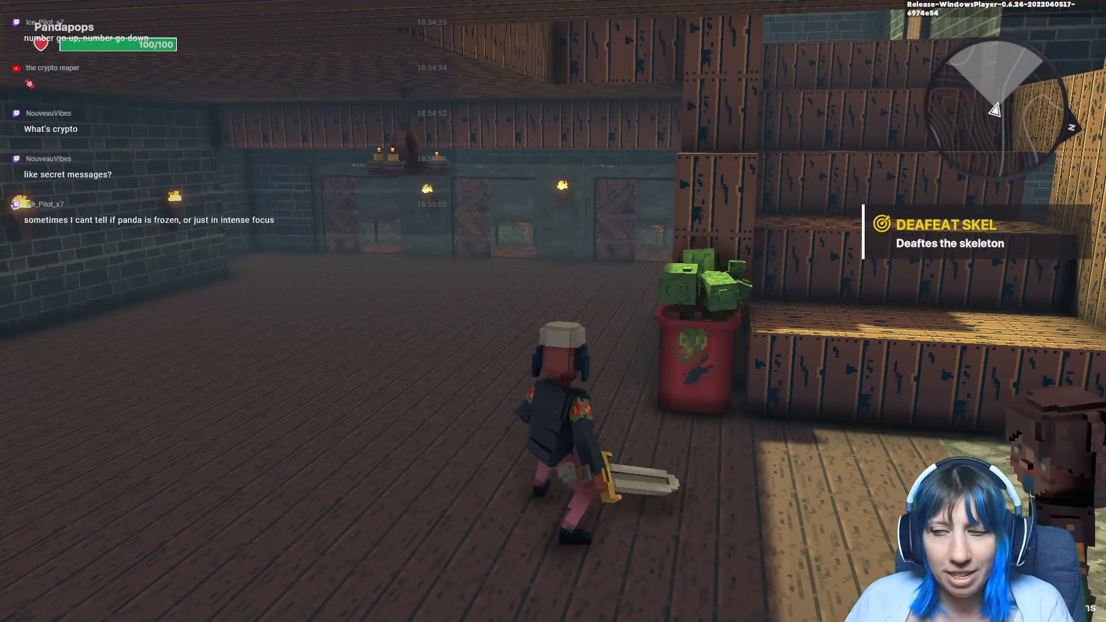
pyautogui.press('Escape')
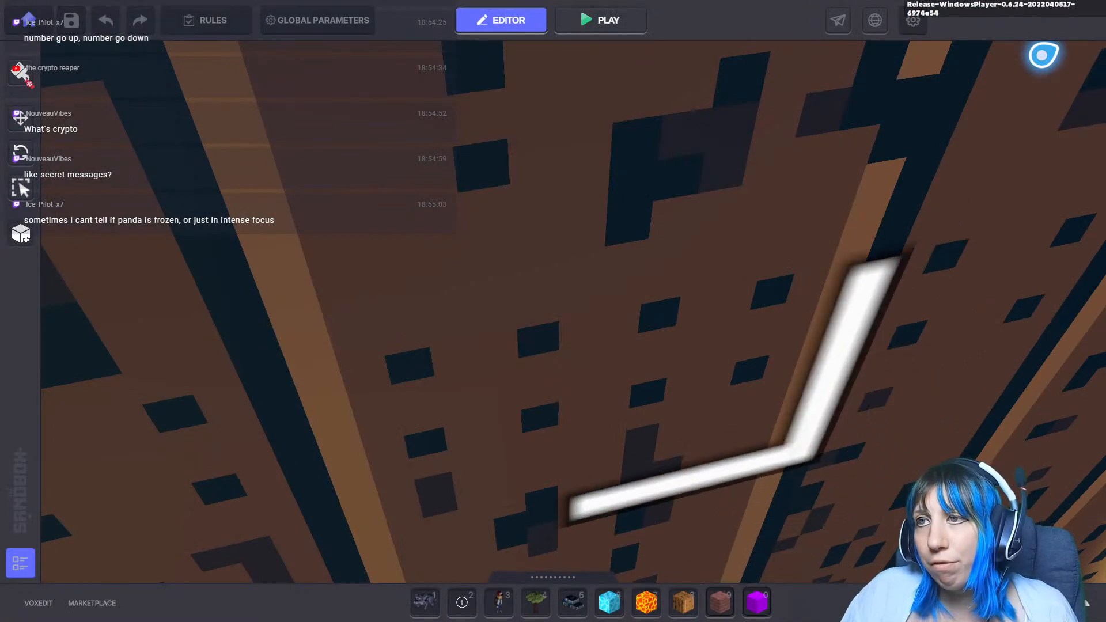
# Dismiss the Saved confirmation, swing the view over the tavern map, and open the Start menu
pyautogui.scroll(-4, 599, 316)
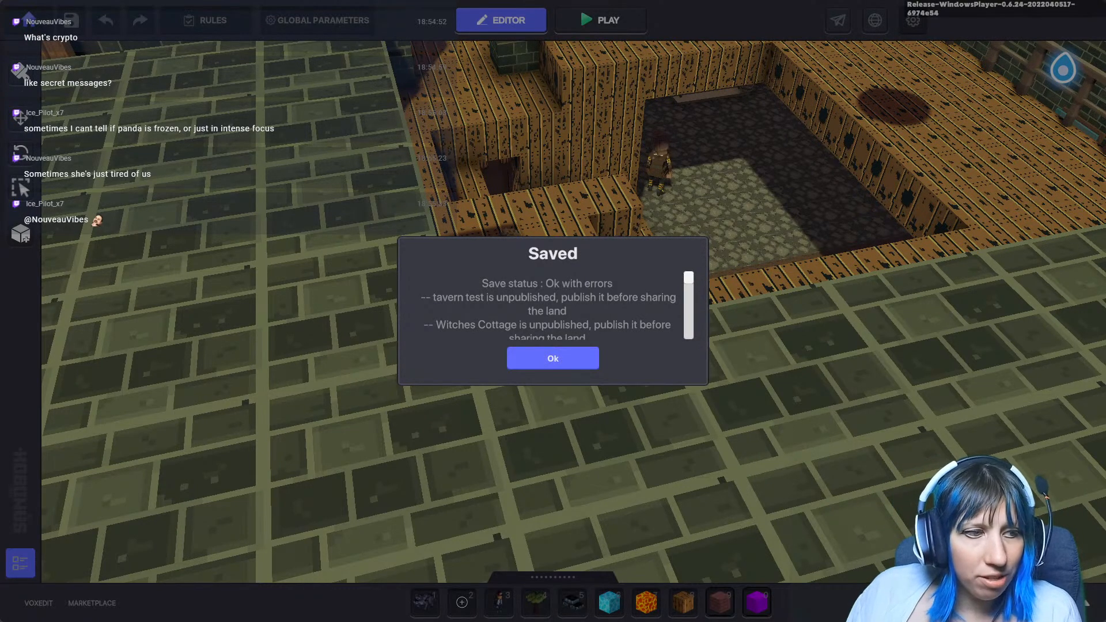
pyautogui.click(554, 358)
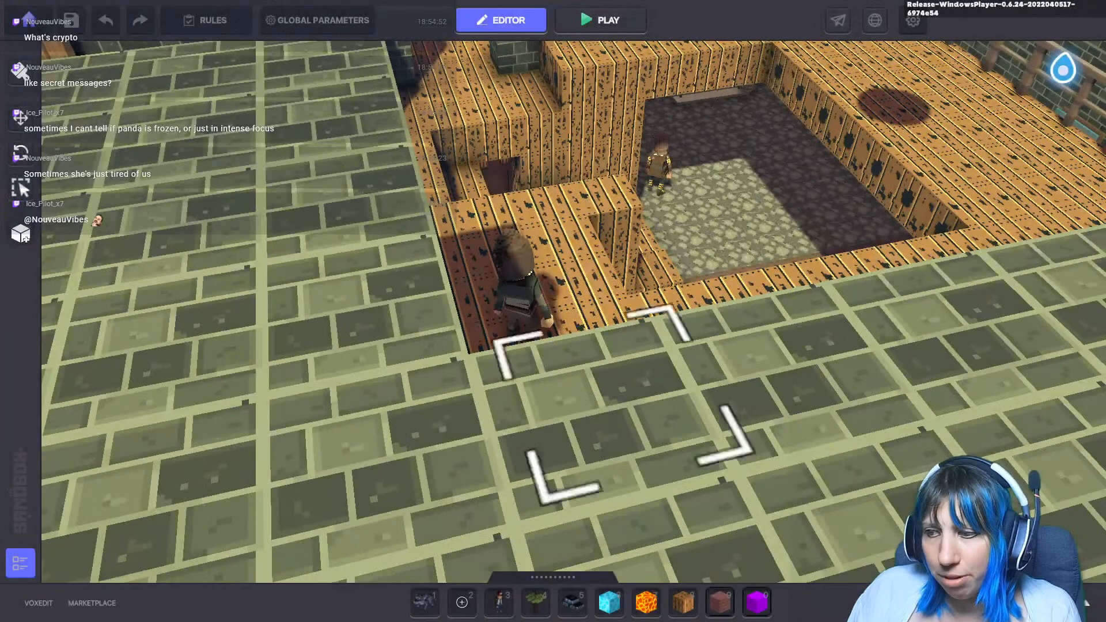
pyautogui.scroll(-5, 557, 375)
pyautogui.moveTo(558, 375); pyautogui.dragTo(513, 346, button='right')
pyautogui.moveTo(639, 369); pyautogui.dragTo(647, 375, button='middle')
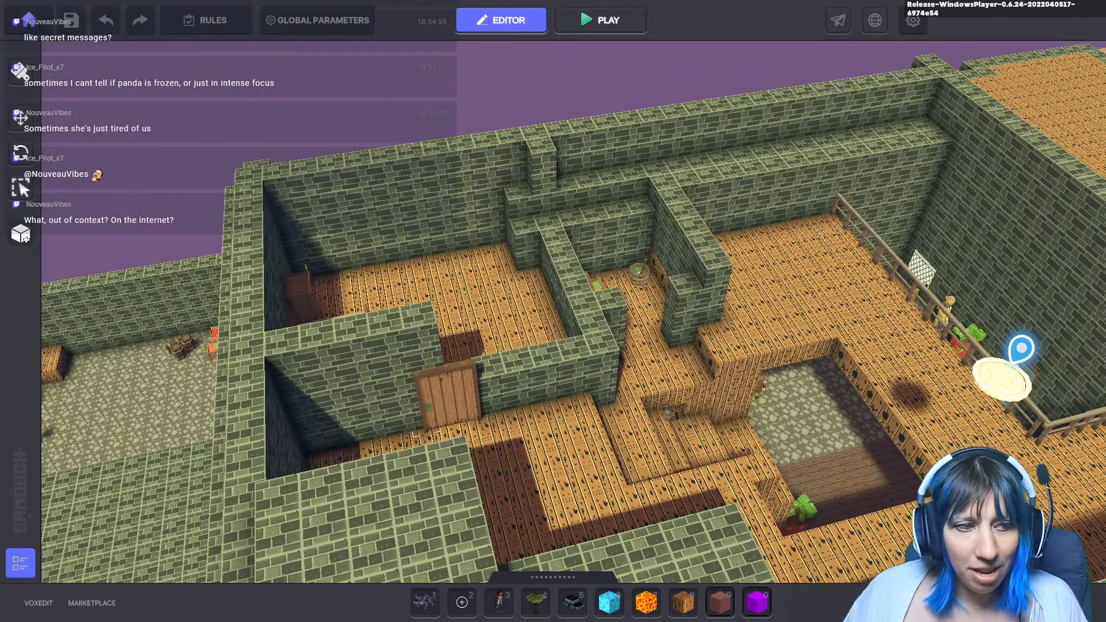
pyautogui.press('super')
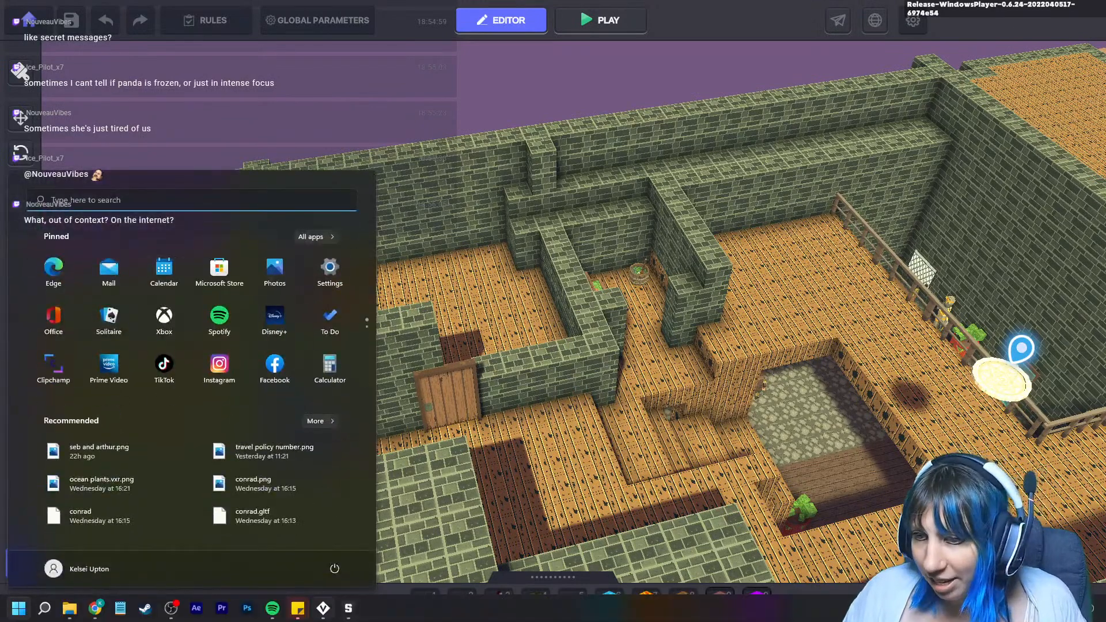
# Create a new animation rig and save it as 'Couple' in the Sandbox tavern folder
pyautogui.click(324, 608)
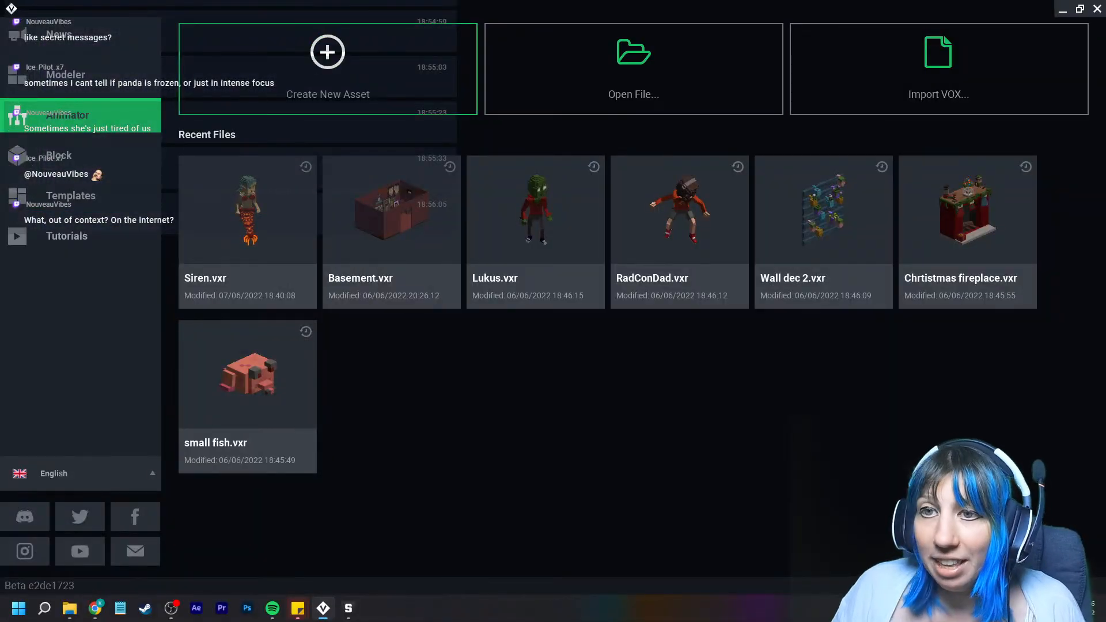
pyautogui.click(328, 69)
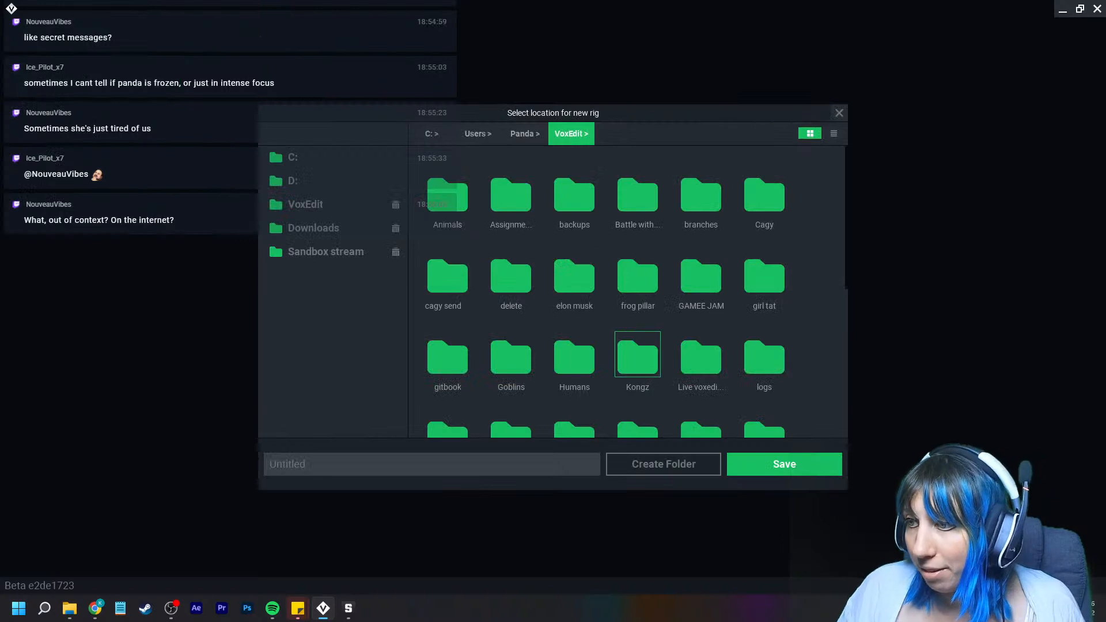
pyautogui.click(331, 252)
pyautogui.doubleClick(638, 358)
pyautogui.click(432, 465)
pyautogui.write('Couple')
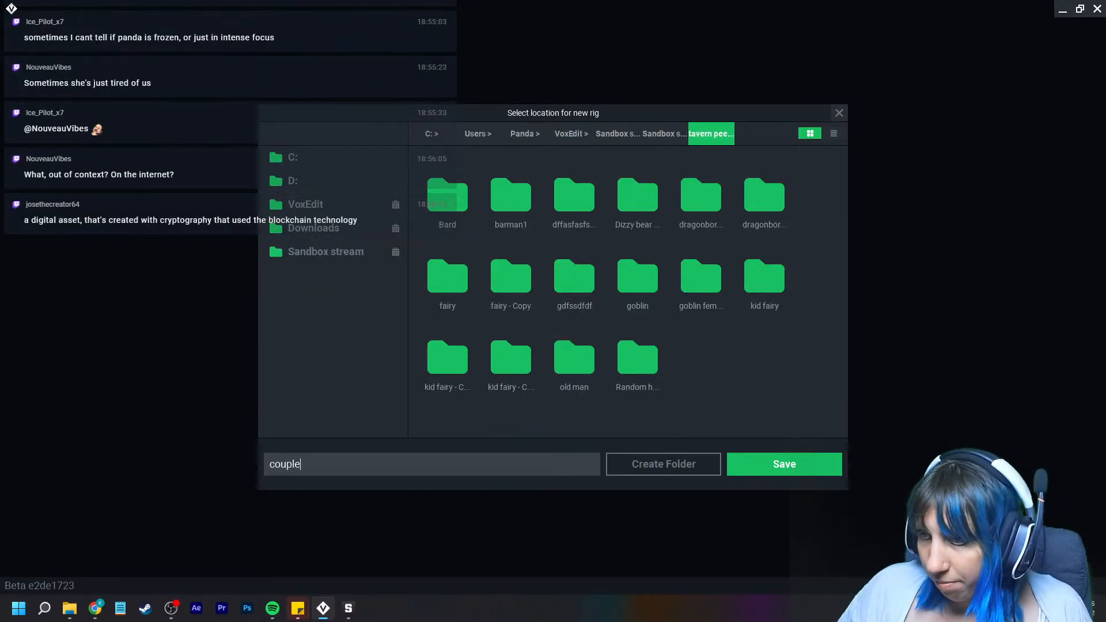
pyautogui.press('Return')
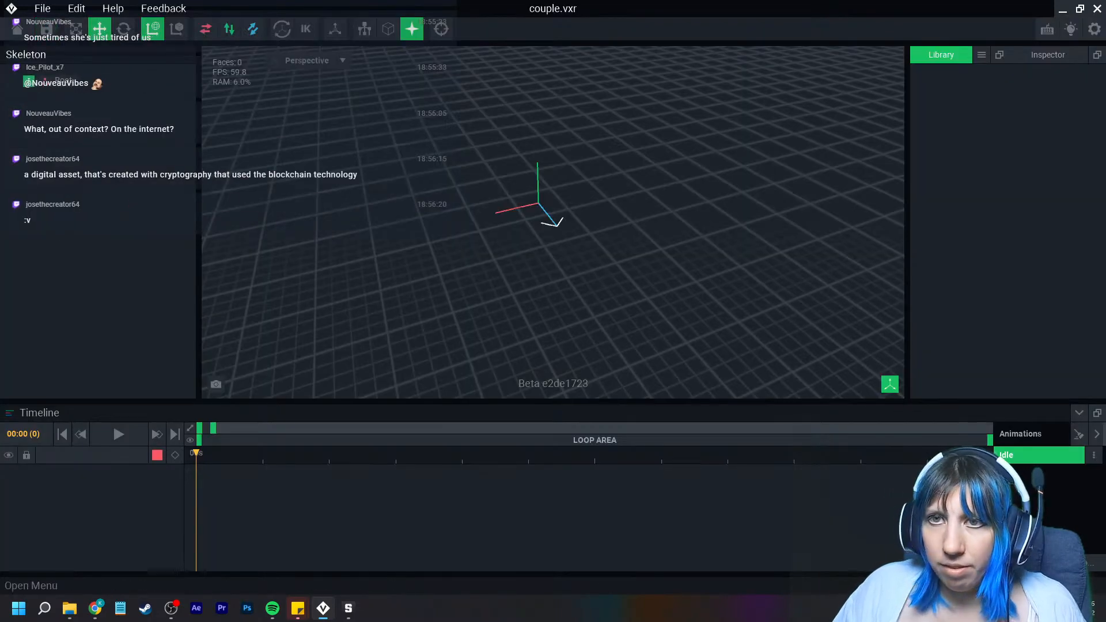
# Import the hierarchy from Julia/Julia.vxr into the couple rig's root node
pyautogui.click(29, 80)
pyautogui.click(98, 111)
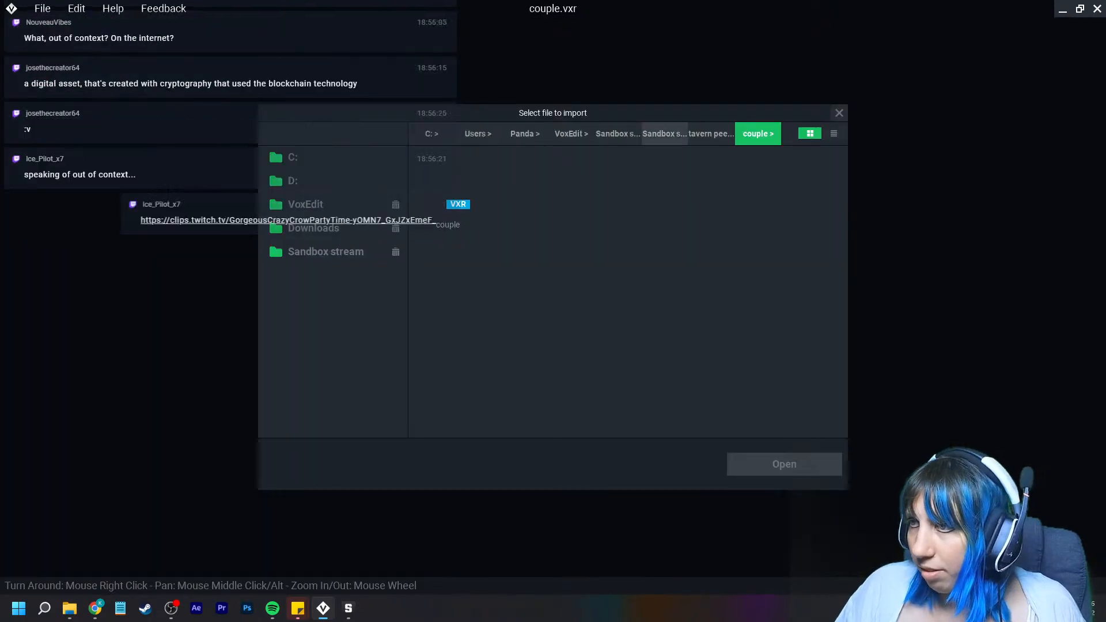
pyautogui.click(711, 134)
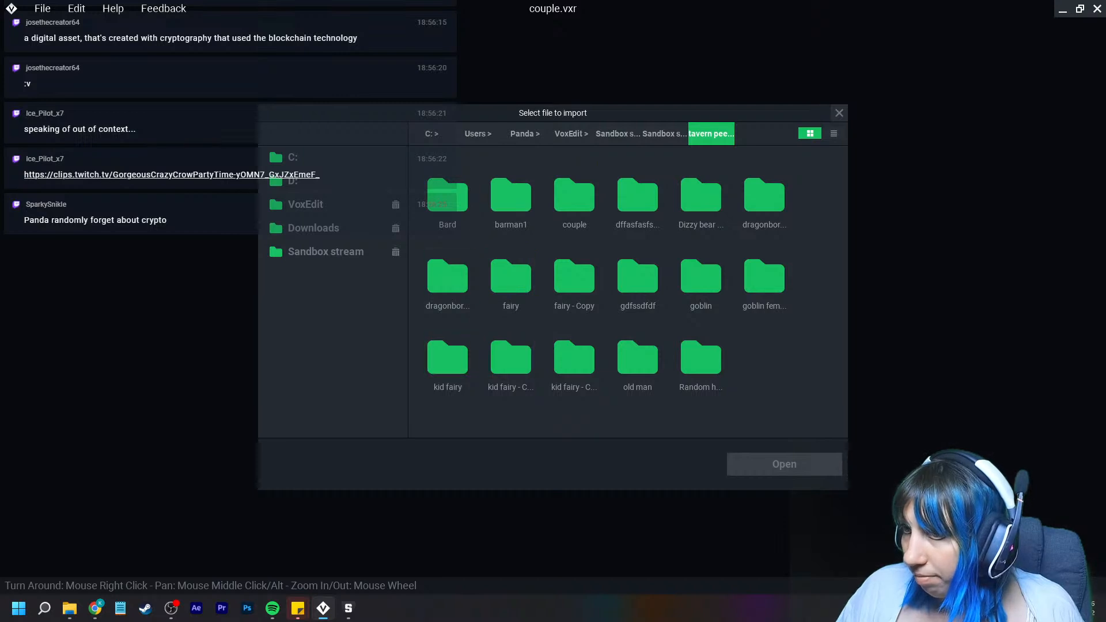
pyautogui.click(314, 205)
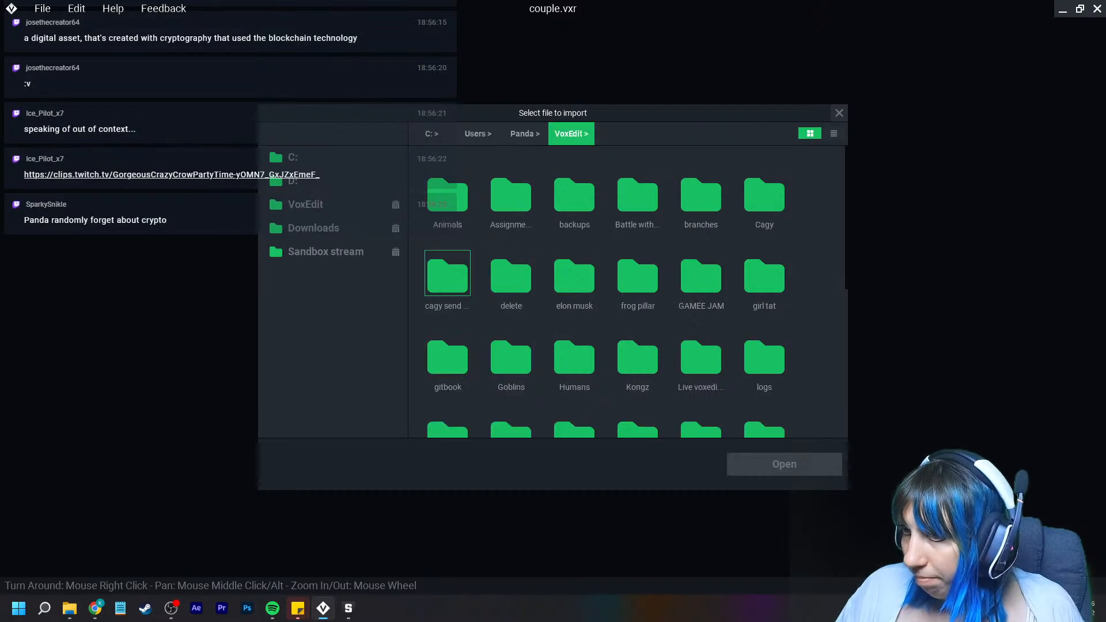
pyautogui.scroll(-1, 702, 311)
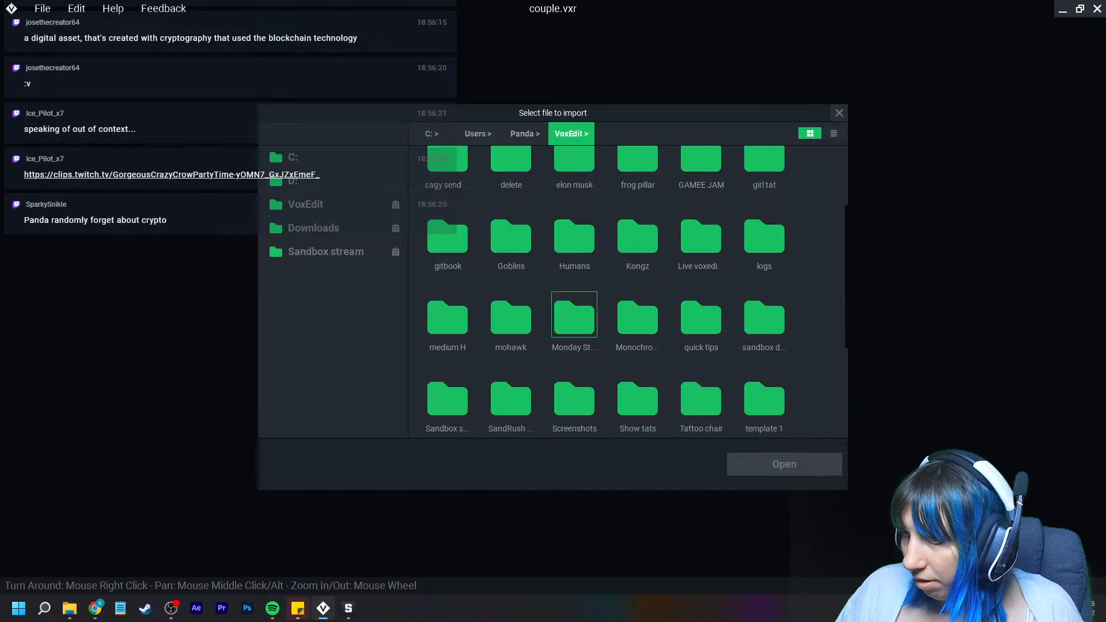
pyautogui.scroll(-3, 701, 314)
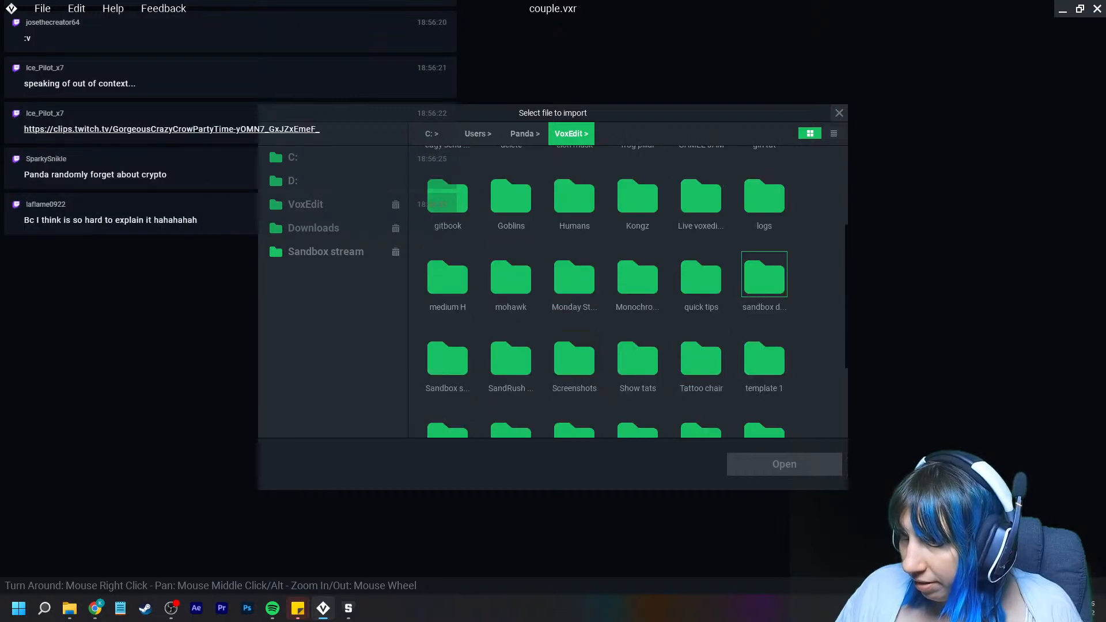
pyautogui.doubleClick(764, 280)
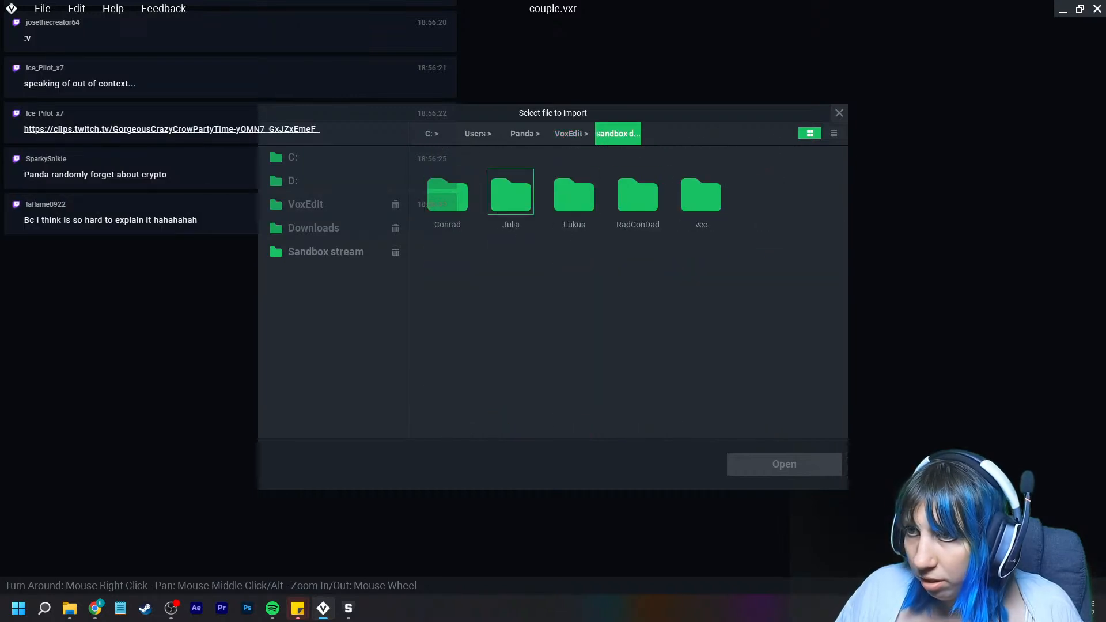
pyautogui.doubleClick(511, 196)
pyautogui.click(447, 192)
pyautogui.click(785, 464)
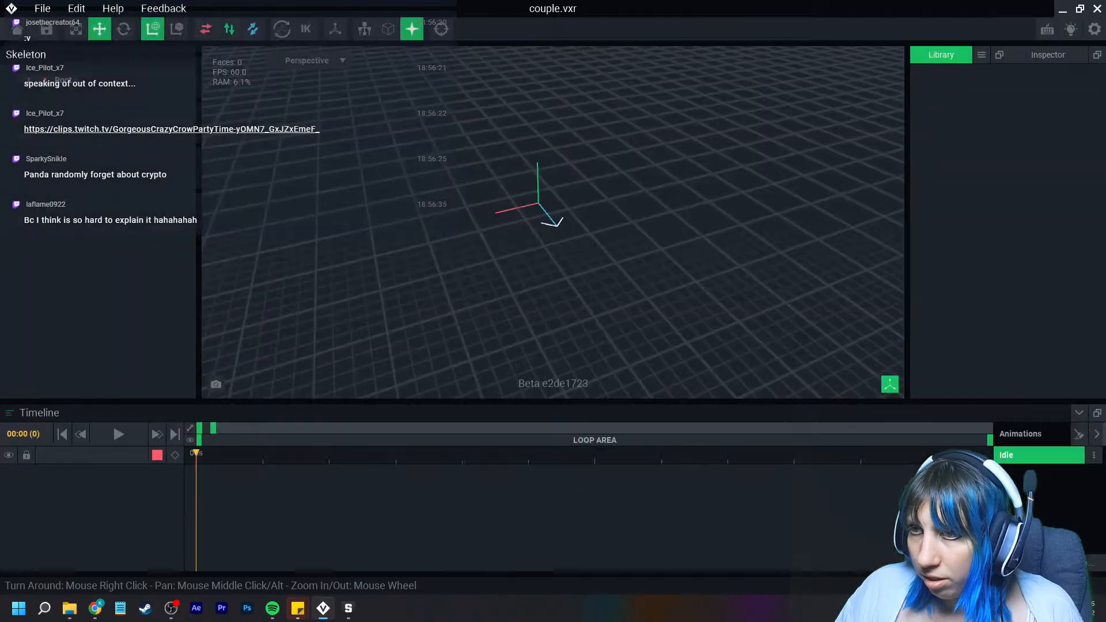
# Select the imported character's head and open its model for voxel editing
pyautogui.scroll(5, 544, 187)
pyautogui.moveTo(544, 187); pyautogui.dragTo(547, 162, button='right')
pyautogui.scroll(4, 543, 201)
pyautogui.click(545, 153)
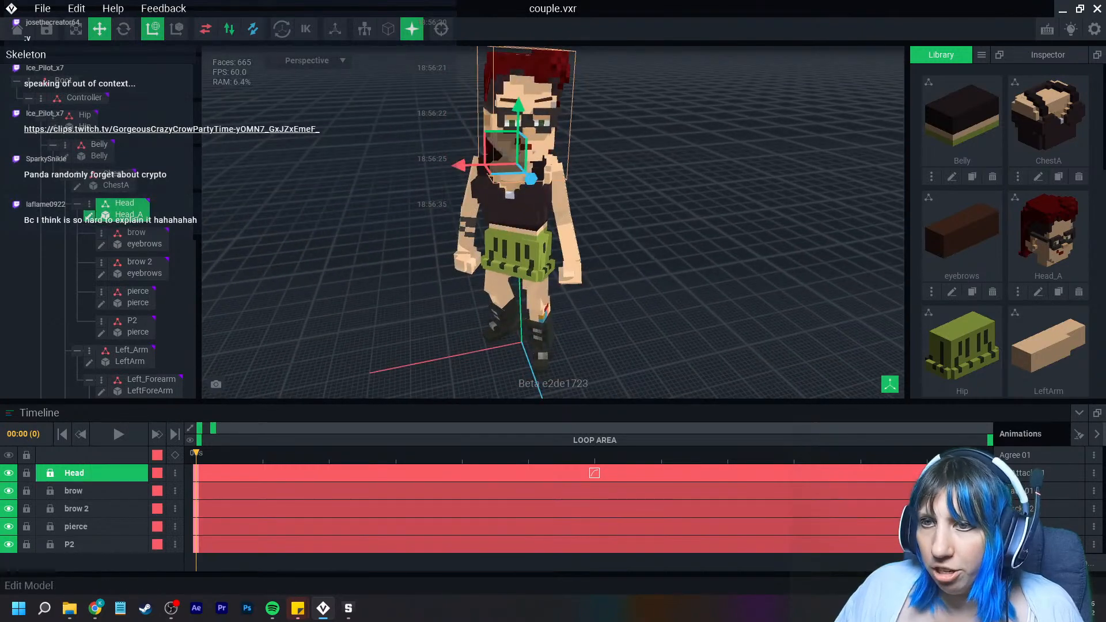
pyautogui.click(89, 215)
# Turn the head to face straight on with voxel outlines shown
pyautogui.moveTo(521, 313); pyautogui.dragTo(496, 311, button='right')
pyautogui.scroll(3, 522, 314)
pyautogui.moveTo(548, 379); pyautogui.dragTo(533, 340, button='right')
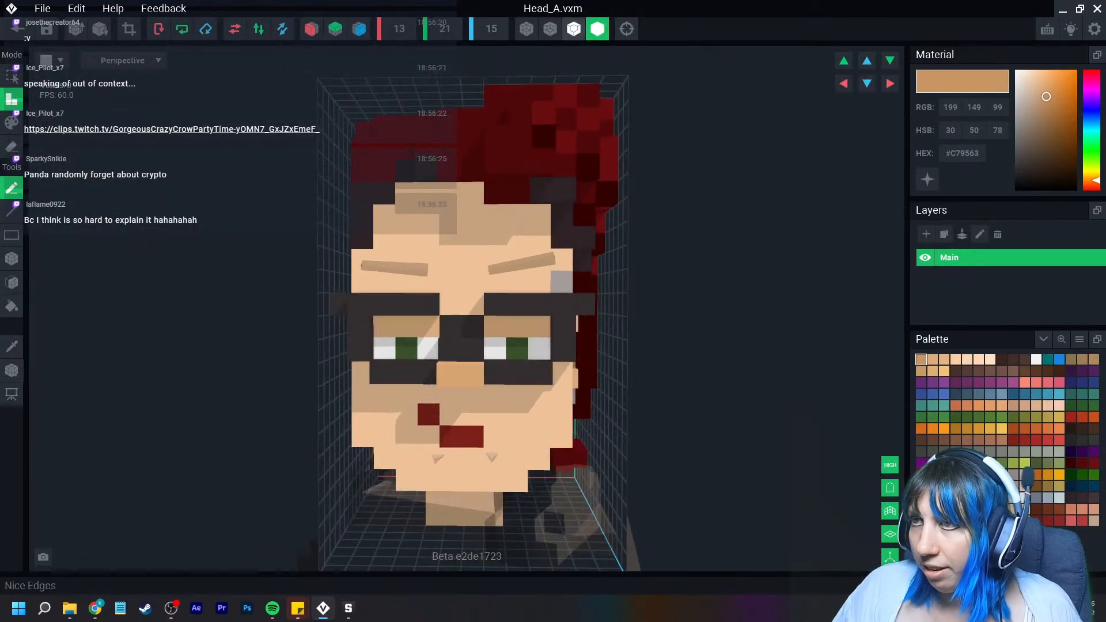
pyautogui.click(574, 29)
pyautogui.moveTo(517, 372); pyautogui.dragTo(518, 339, button='middle')
pyautogui.scroll(1, 450, 337)
pyautogui.scroll(1, 372, 336)
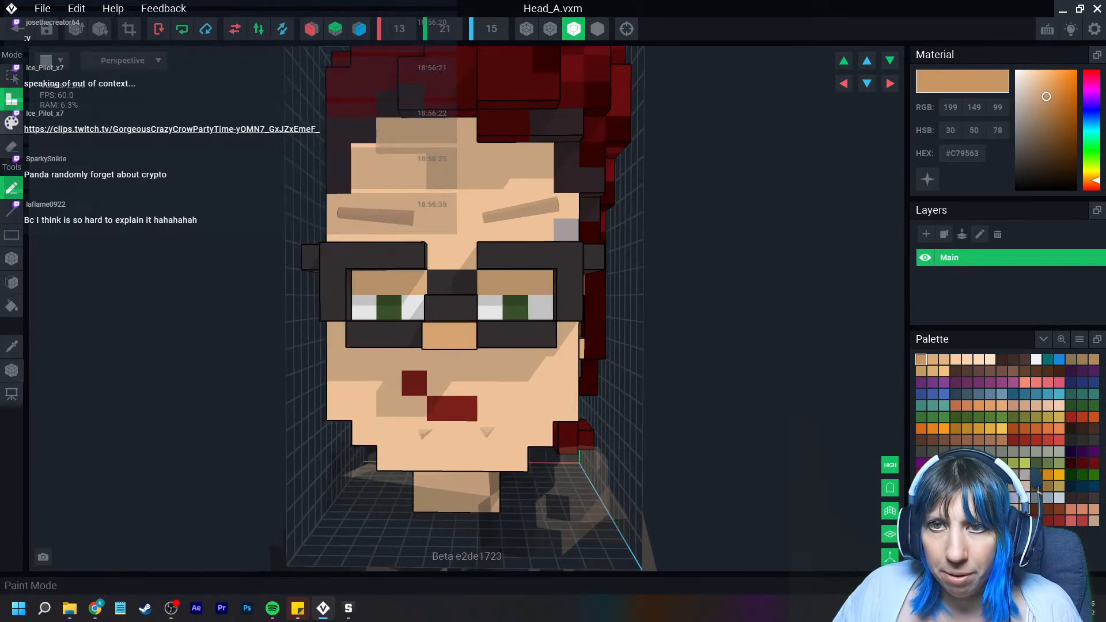
# Box-erase the glasses' frame bars, nose bridge and side arm
pyautogui.click(12, 147)
pyautogui.click(12, 259)
pyautogui.moveTo(332, 255); pyautogui.dragTo(414, 255)
pyautogui.moveTo(413, 335); pyautogui.dragTo(359, 334)
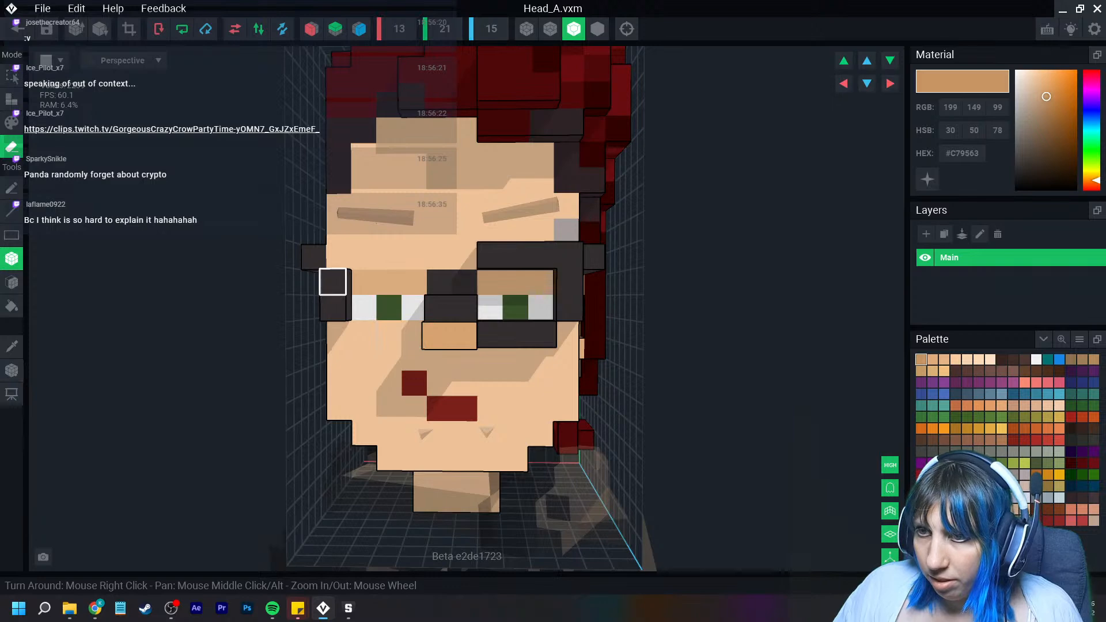
pyautogui.moveTo(334, 282); pyautogui.dragTo(334, 307)
pyautogui.moveTo(491, 255); pyautogui.dragTo(544, 255)
pyautogui.moveTo(570, 282)
pyautogui.mouseDown()
pyautogui.moveTo(570, 308)
pyautogui.moveTo(490, 335)
pyautogui.moveTo(439, 308)
pyautogui.mouseUp()
pyautogui.click(570, 255)
pyautogui.moveTo(461, 334); pyautogui.dragTo(311, 339, button='right')
pyautogui.moveTo(555, 278); pyautogui.dragTo(702, 280)
pyautogui.moveTo(505, 292); pyautogui.dragTo(646, 301, button='right')
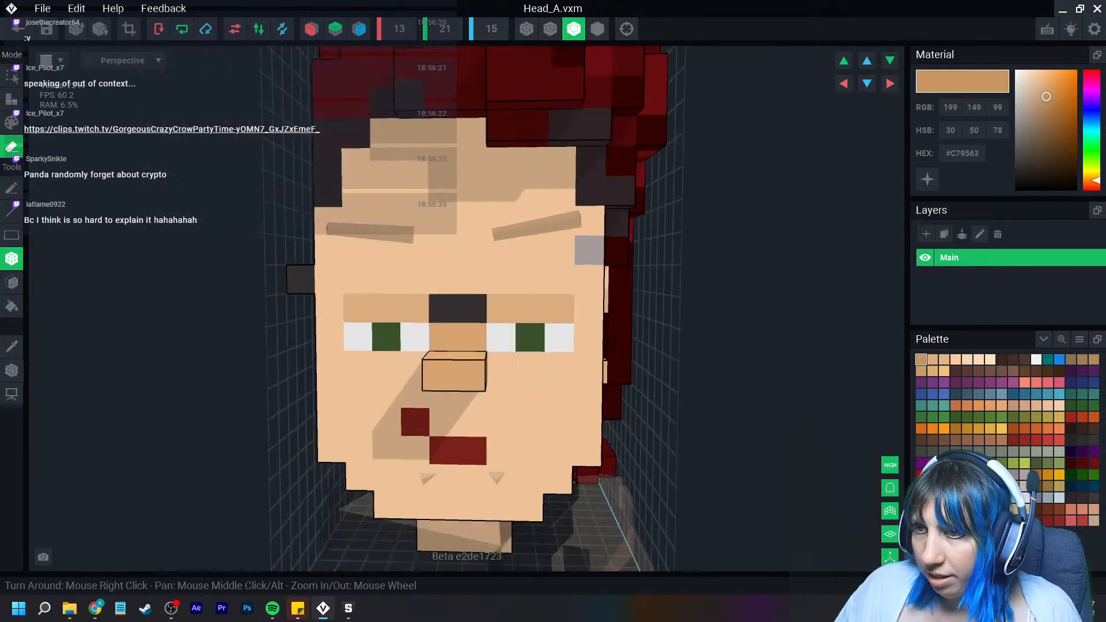
# Repaint the voxels above both eyes white and the spot above the nose skin-coloured
pyautogui.click(11, 346)
pyautogui.click(359, 338)
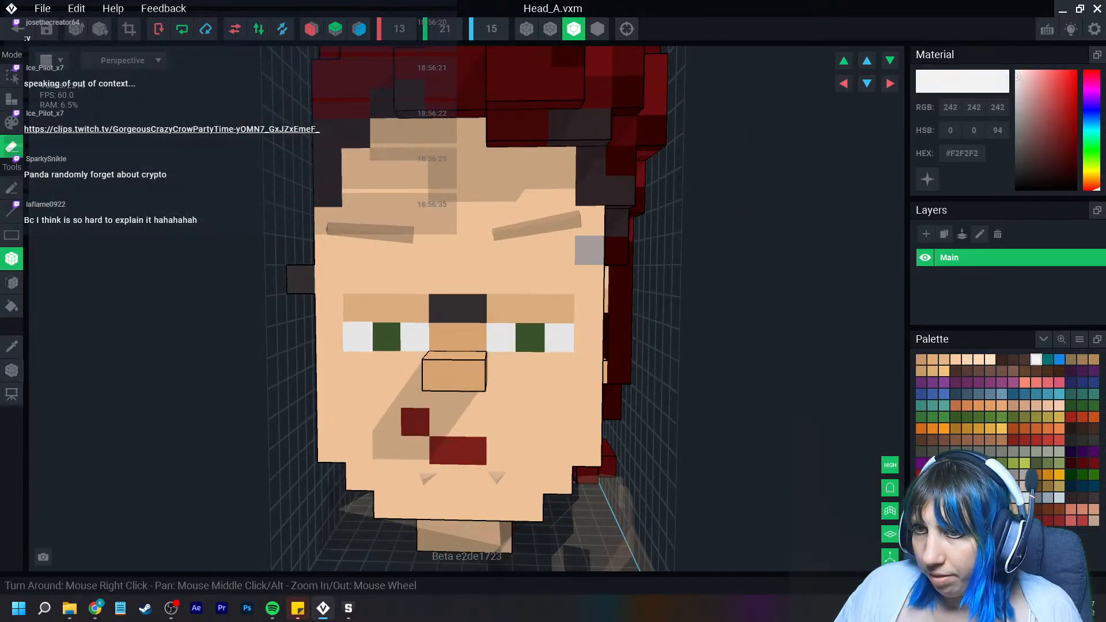
pyautogui.click(11, 123)
pyautogui.moveTo(358, 309); pyautogui.dragTo(415, 310)
pyautogui.moveTo(559, 310); pyautogui.dragTo(472, 309)
pyautogui.click(11, 346)
pyautogui.click(443, 337)
pyautogui.click(11, 346)
# Paint both irises with the sampled green
pyautogui.click(387, 337)
pyautogui.click(415, 337)
pyautogui.click(415, 310)
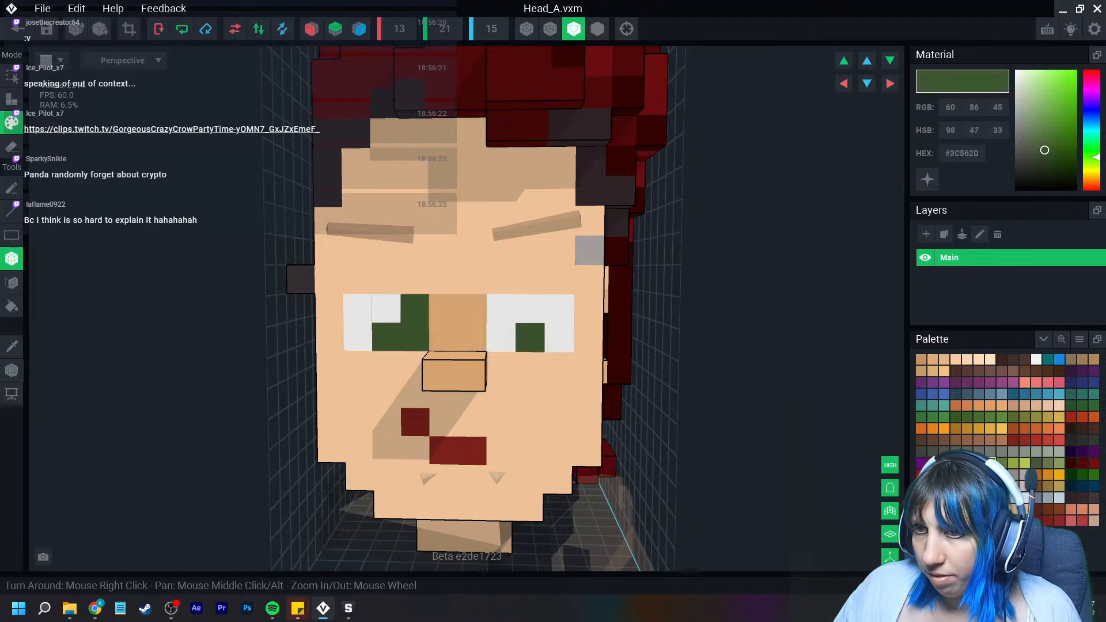
pyautogui.click(387, 310)
pyautogui.moveTo(530, 309); pyautogui.dragTo(559, 338)
# Try darker green shading on the lower iris corners, then undo it
pyautogui.scroll(-3, 510, 414)
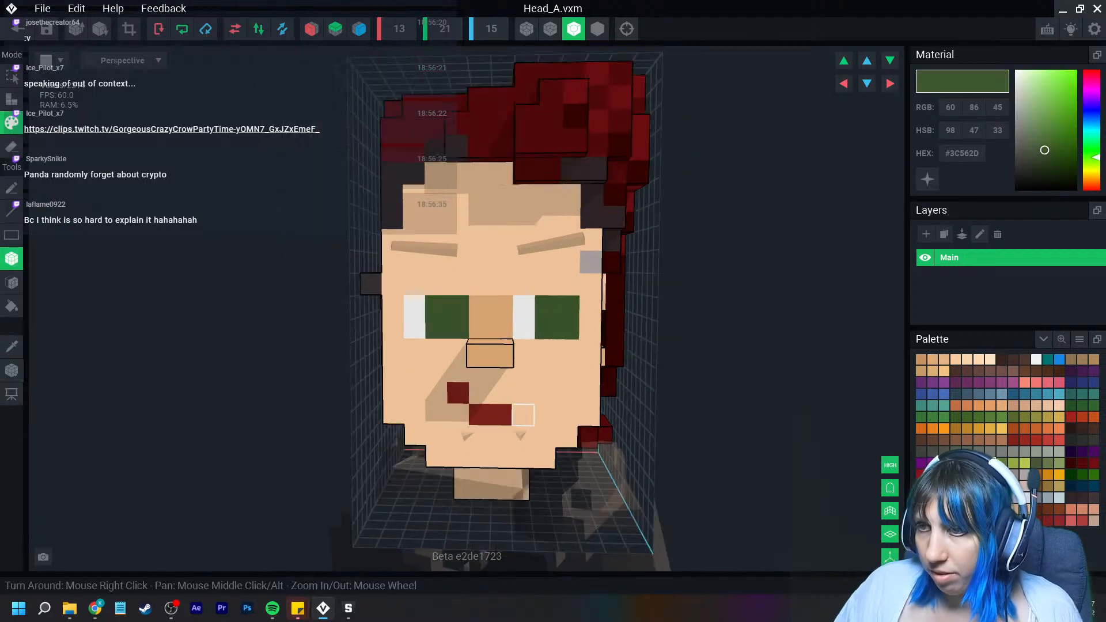
pyautogui.click(979, 463)
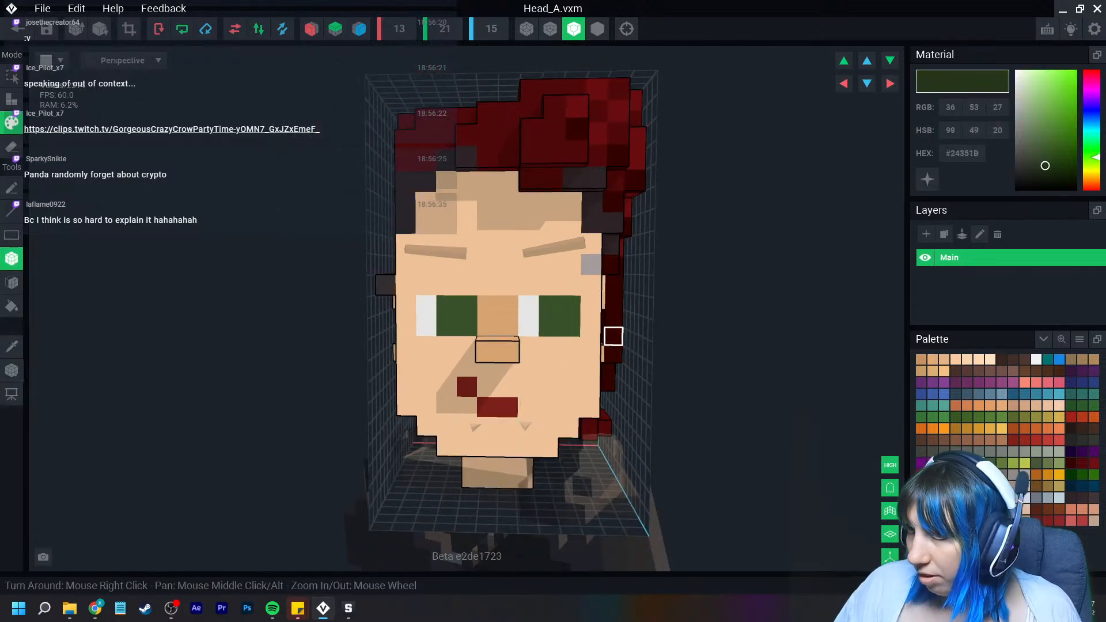
pyautogui.click(467, 327)
pyautogui.click(570, 327)
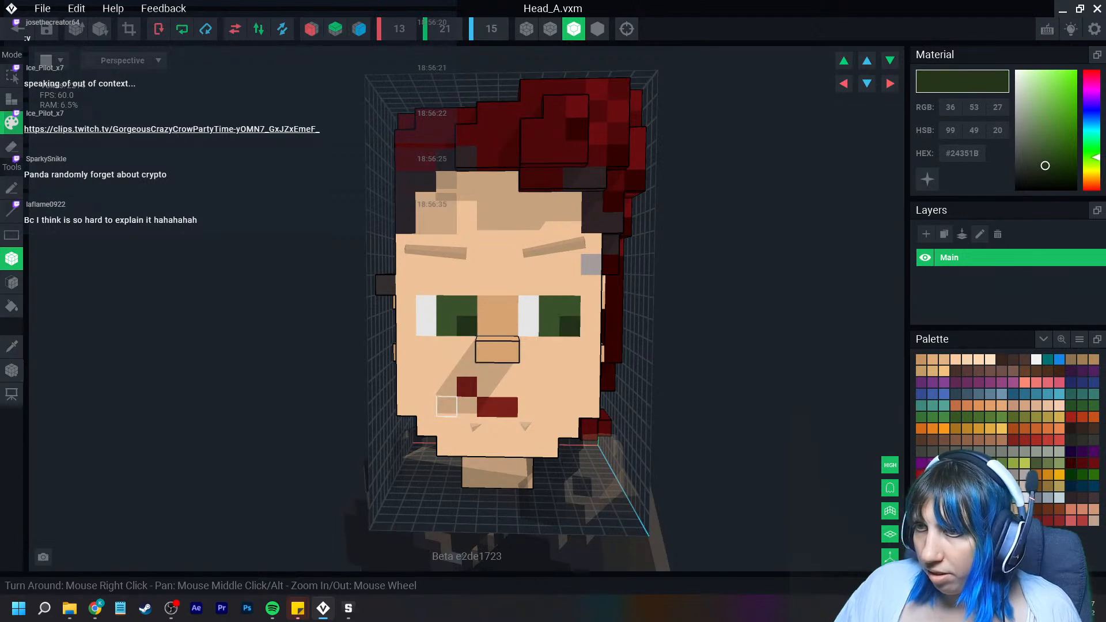
pyautogui.scroll(-5, 570, 328)
pyautogui.scroll(6, 568, 331)
pyautogui.hotkey('ctrl', 'z')
pyautogui.hotkey('ctrl', 'z')
pyautogui.click(430, 329)
pyautogui.click(544, 330)
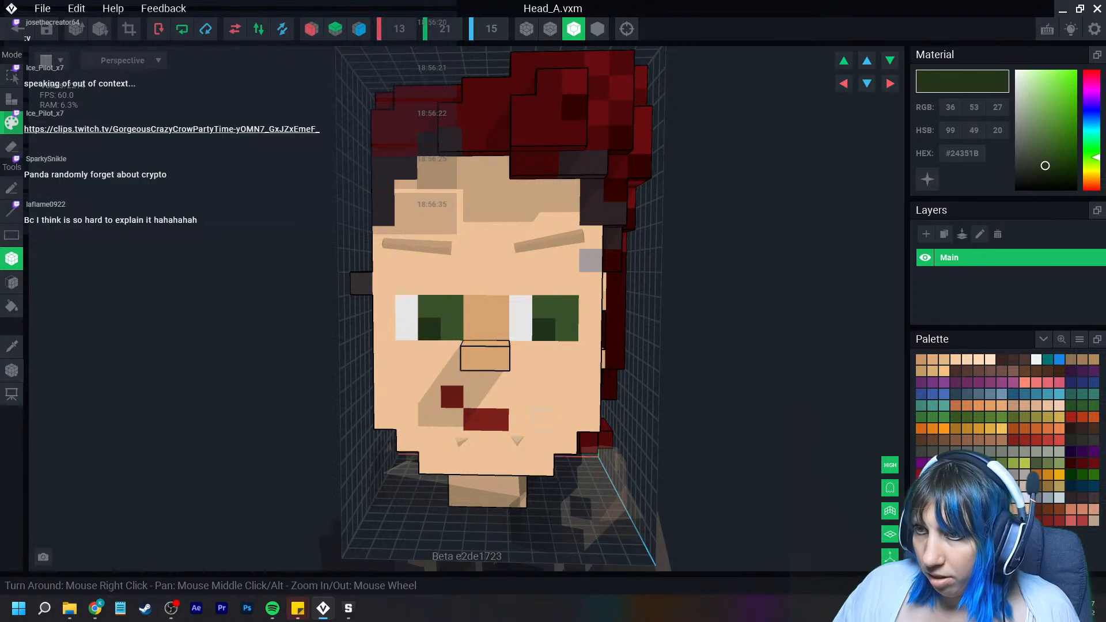
pyautogui.scroll(-4, 522, 374)
pyautogui.hotkey('ctrl', 'z')
pyautogui.hotkey('ctrl', 'z')
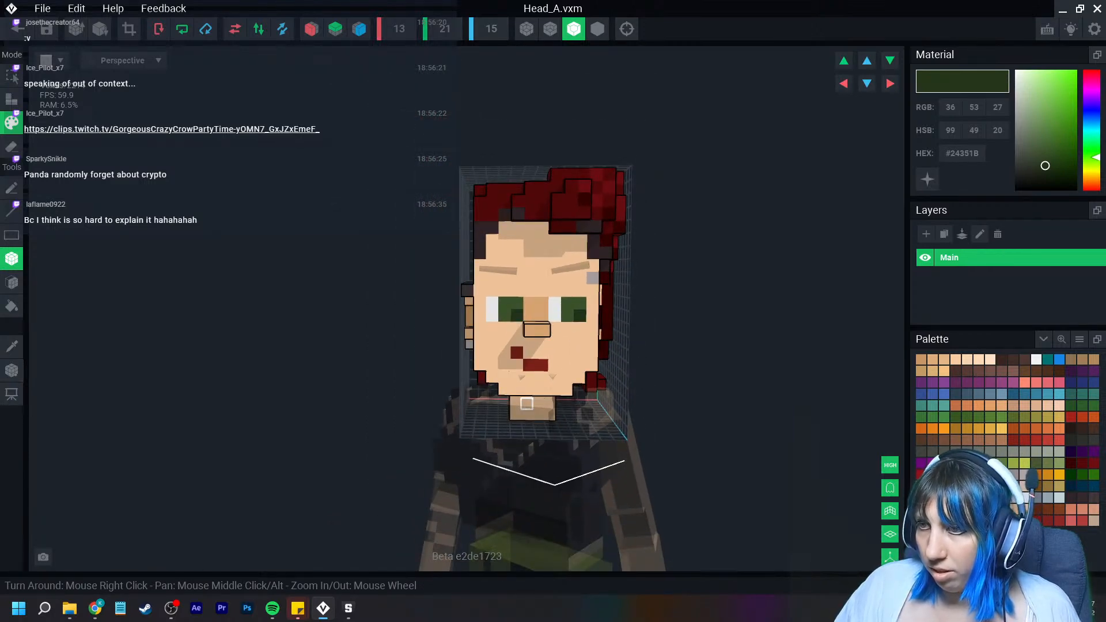
# Erase the dark band on the left side of the head
pyautogui.scroll(5, 582, 305)
pyautogui.moveTo(490, 385); pyautogui.dragTo(496, 383, button='right')
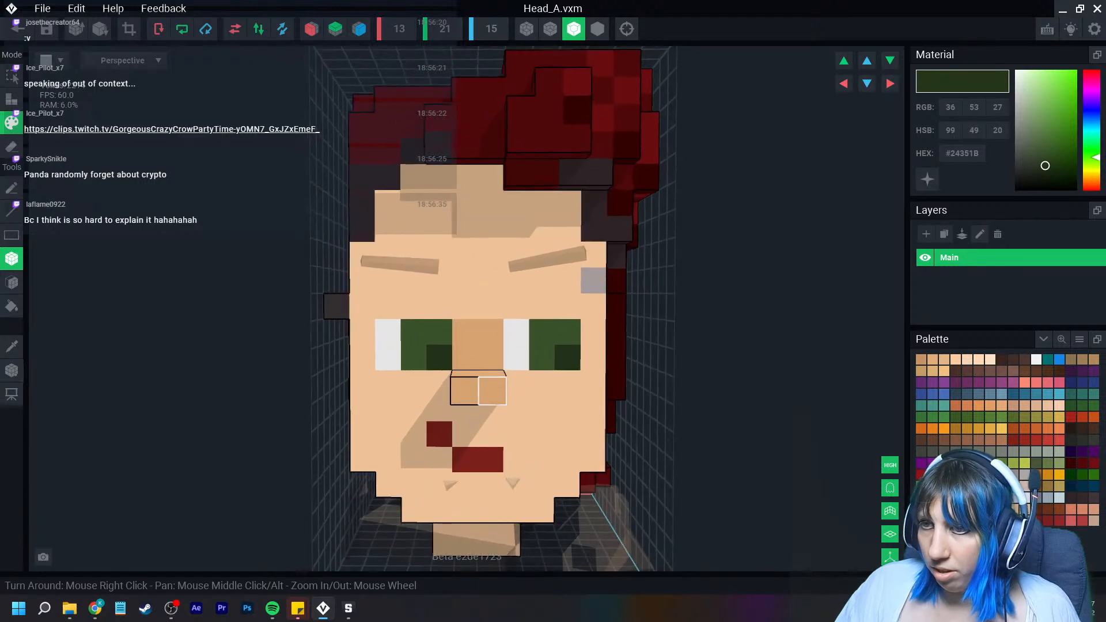
pyautogui.moveTo(496, 322); pyautogui.dragTo(363, 367, button='right')
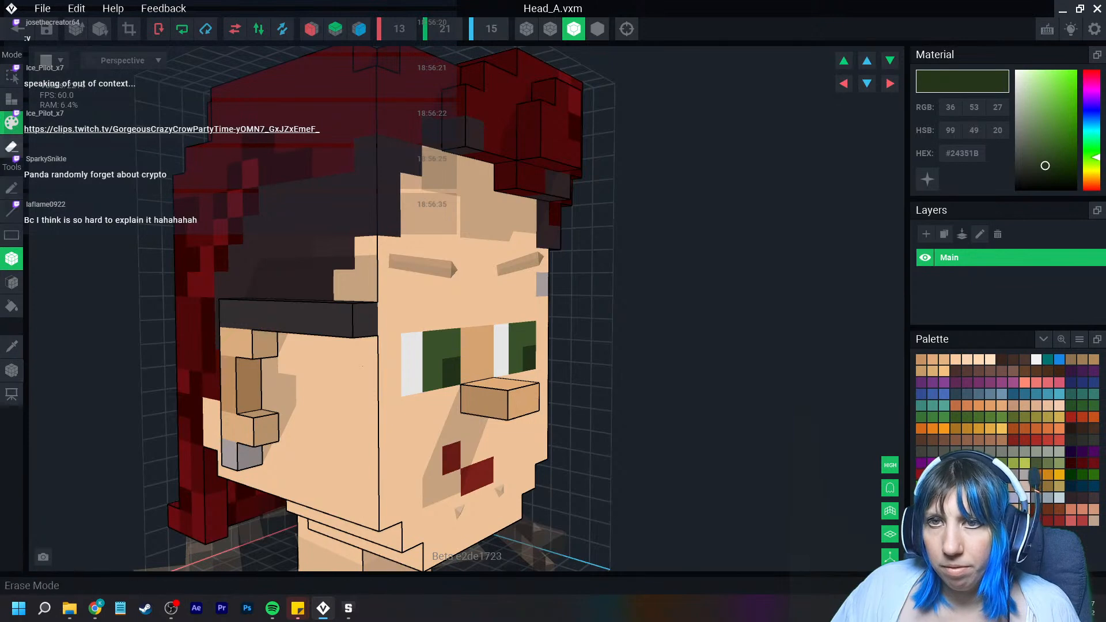
pyautogui.click(12, 147)
pyautogui.moveTo(341, 319); pyautogui.dragTo(227, 314)
pyautogui.moveTo(304, 372); pyautogui.dragTo(305, 373, button='right')
pyautogui.scroll(3, 304, 373)
# Repaint a dark red hair voxel with the near-black hair colour
pyautogui.click(11, 346)
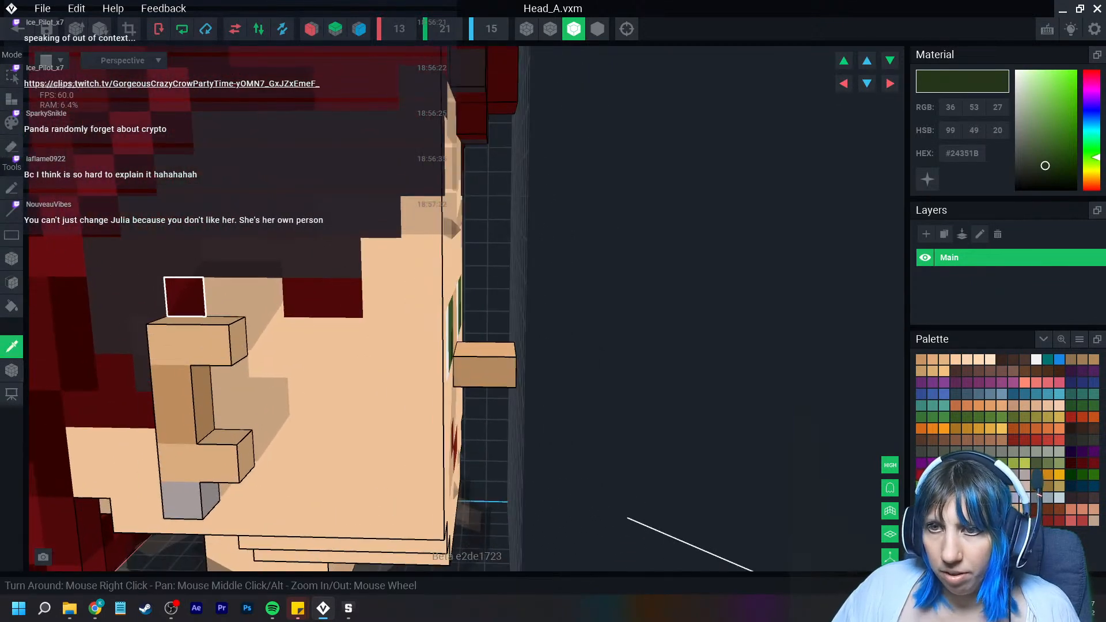
pyautogui.click(185, 297)
pyautogui.click(12, 347)
pyautogui.click(181, 257)
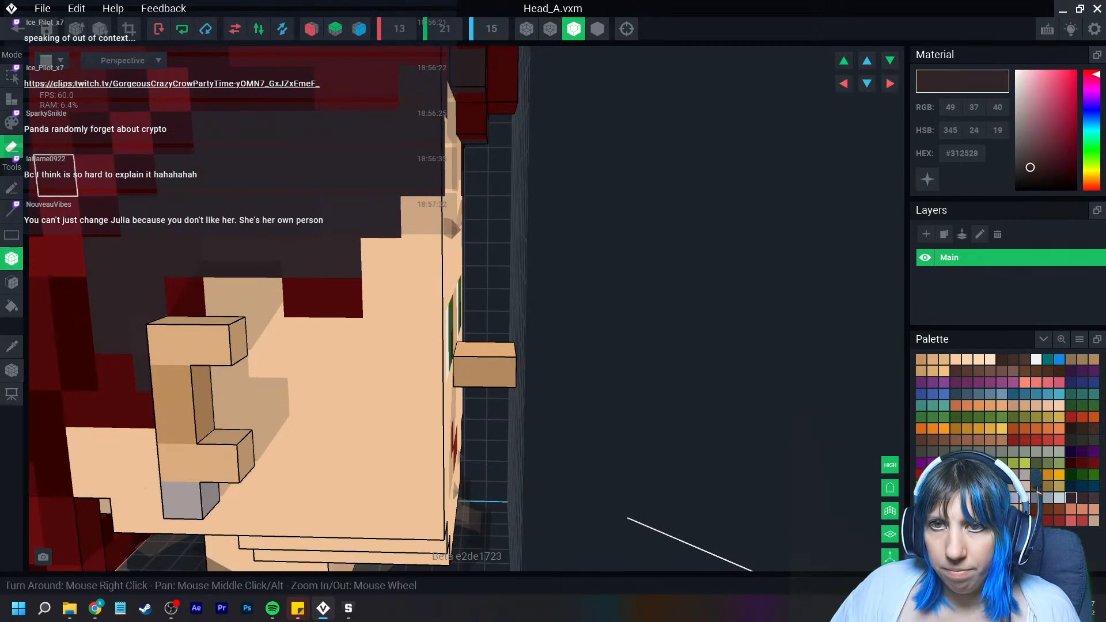
pyautogui.click(12, 122)
pyautogui.click(304, 298)
pyautogui.moveTo(346, 425); pyautogui.dragTo(345, 425, button='right')
pyautogui.scroll(-4, 345, 426)
pyautogui.scroll(-2, 431, 429)
pyautogui.moveTo(431, 428); pyautogui.dragTo(431, 428, button='right')
pyautogui.moveTo(431, 428); pyautogui.dragTo(453, 334, button='middle')
pyautogui.moveTo(453, 334); pyautogui.dragTo(455, 335, button='right')
pyautogui.scroll(2, 515, 412)
pyautogui.scroll(3, 516, 412)
pyautogui.scroll(-4, 453, 435)
pyautogui.moveTo(459, 440); pyautogui.dragTo(448, 431, button='right')
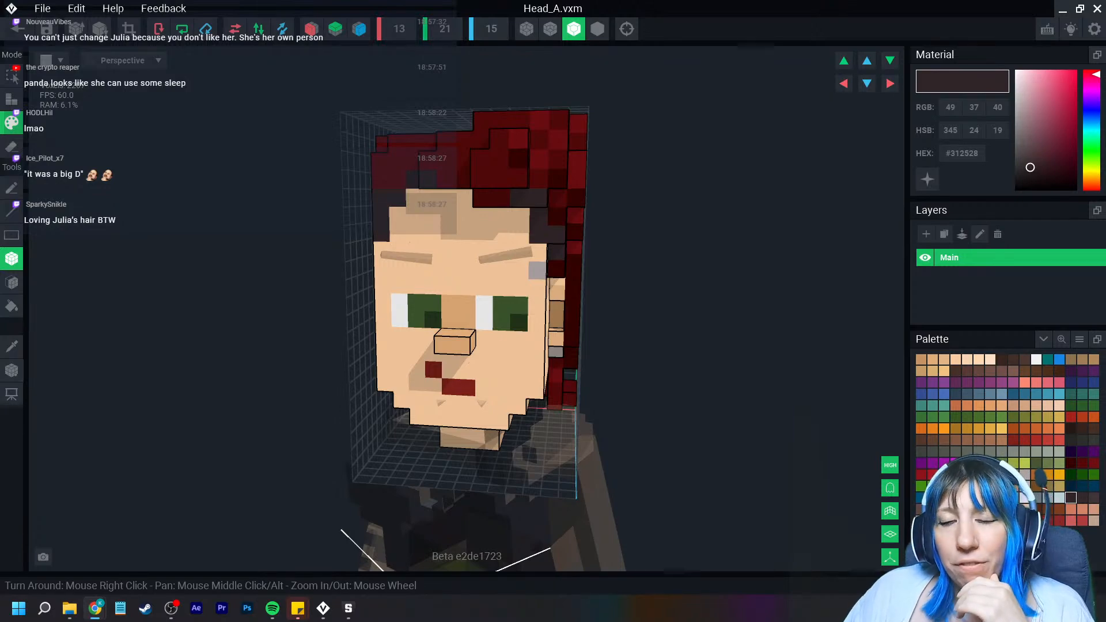
# Add two grey voxels on either side of the ear lobe using the ear's grey
pyautogui.moveTo(437, 371); pyautogui.dragTo(392, 378, button='right')
pyautogui.scroll(4, 393, 378)
pyautogui.moveTo(392, 378); pyautogui.dragTo(442, 367, button='middle')
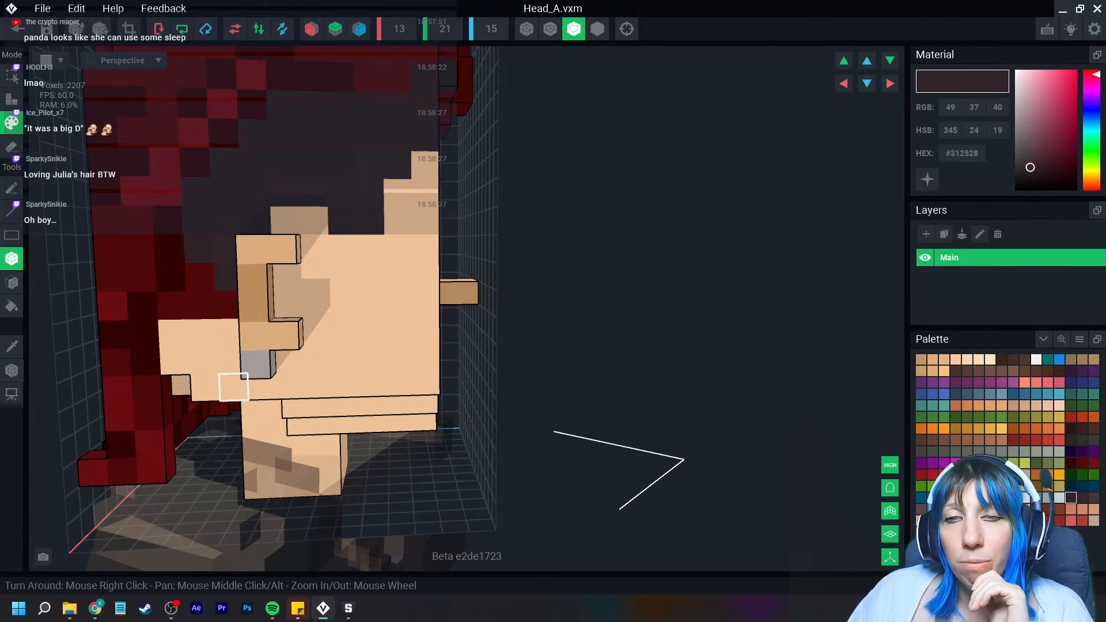
pyautogui.moveTo(246, 371)
pyautogui.mouseDown(button='right')
pyautogui.moveTo(104, 371)
pyautogui.moveTo(254, 377)
pyautogui.mouseUp(button='right')
pyautogui.scroll(3, 255, 376)
pyautogui.click(11, 347)
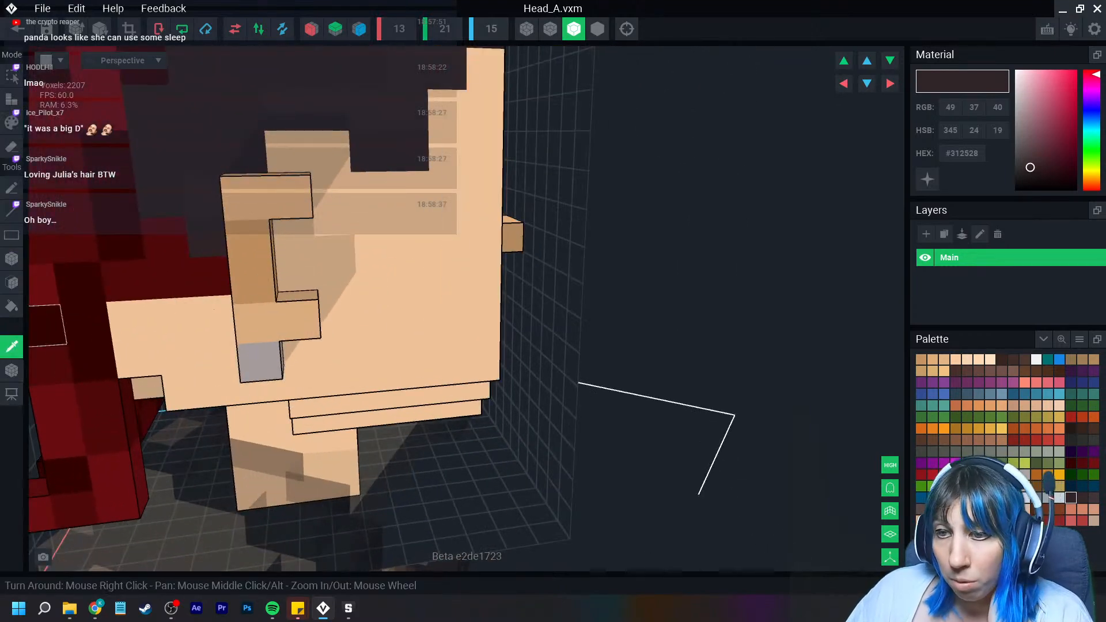
pyautogui.click(259, 363)
pyautogui.click(12, 100)
pyautogui.moveTo(281, 360); pyautogui.dragTo(252, 355, button='right')
pyautogui.moveTo(214, 277); pyautogui.dragTo(223, 392, button='right')
pyautogui.click(226, 363)
pyautogui.click(259, 364)
# Undo both added grey earring voxels
pyautogui.scroll(-3, 224, 391)
pyautogui.moveTo(327, 421); pyautogui.dragTo(340, 423, button='right')
pyautogui.hotkey('ctrl', 'z')
pyautogui.moveTo(242, 431); pyautogui.dragTo(392, 378, button='right')
pyautogui.moveTo(310, 417); pyautogui.dragTo(315, 415, button='right')
pyautogui.hotkey('ctrl', 'z')
pyautogui.moveTo(455, 311); pyautogui.dragTo(378, 336, button='right')
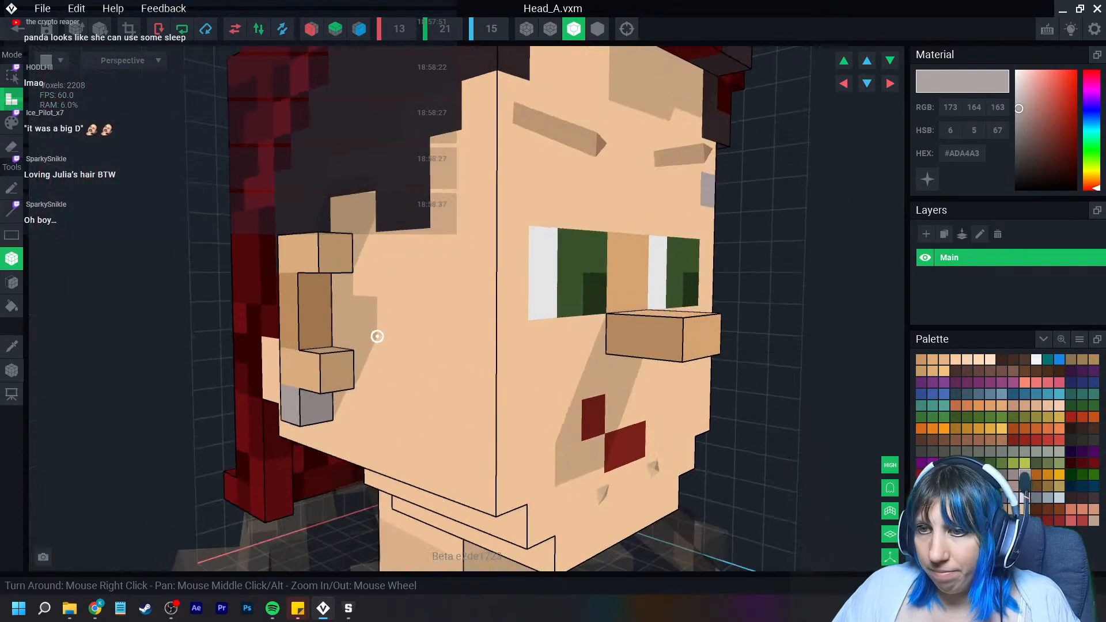
# Try a volume depth of 16, revert it, then set the volume width to 14
pyautogui.doubleClick(491, 29)
pyautogui.write('16')
pyautogui.press('Return')
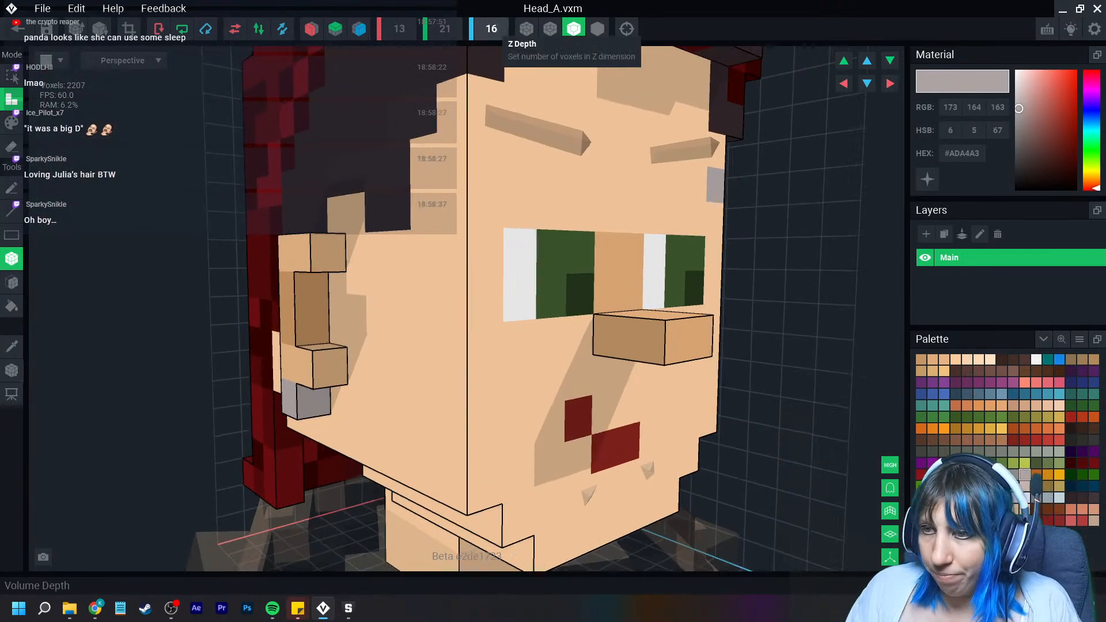
pyautogui.hotkey('ctrl', 'z')
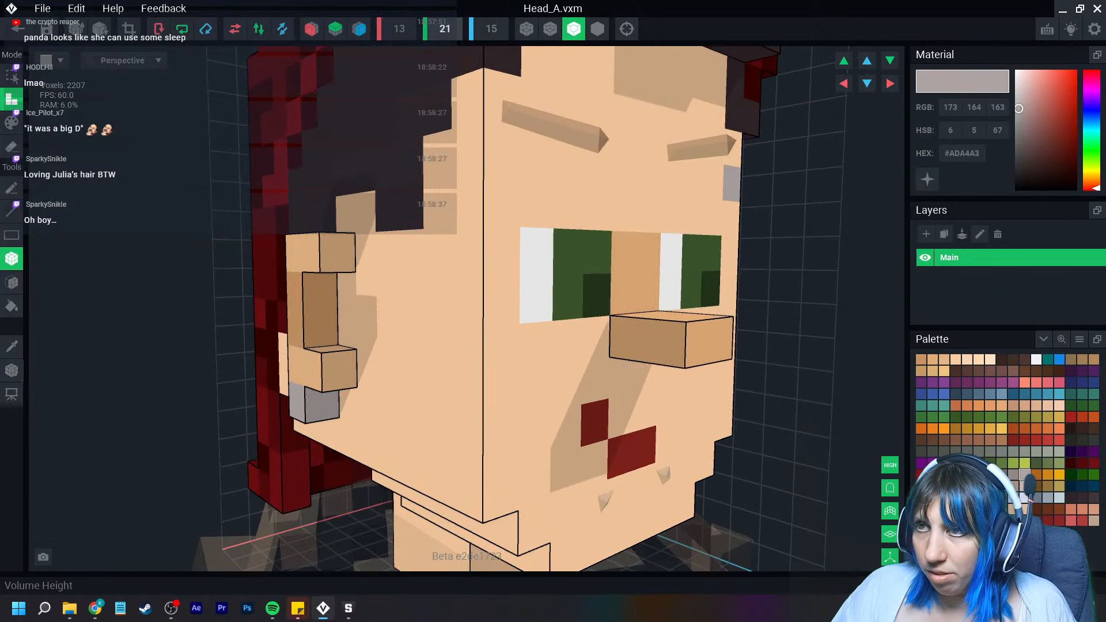
pyautogui.click(400, 28)
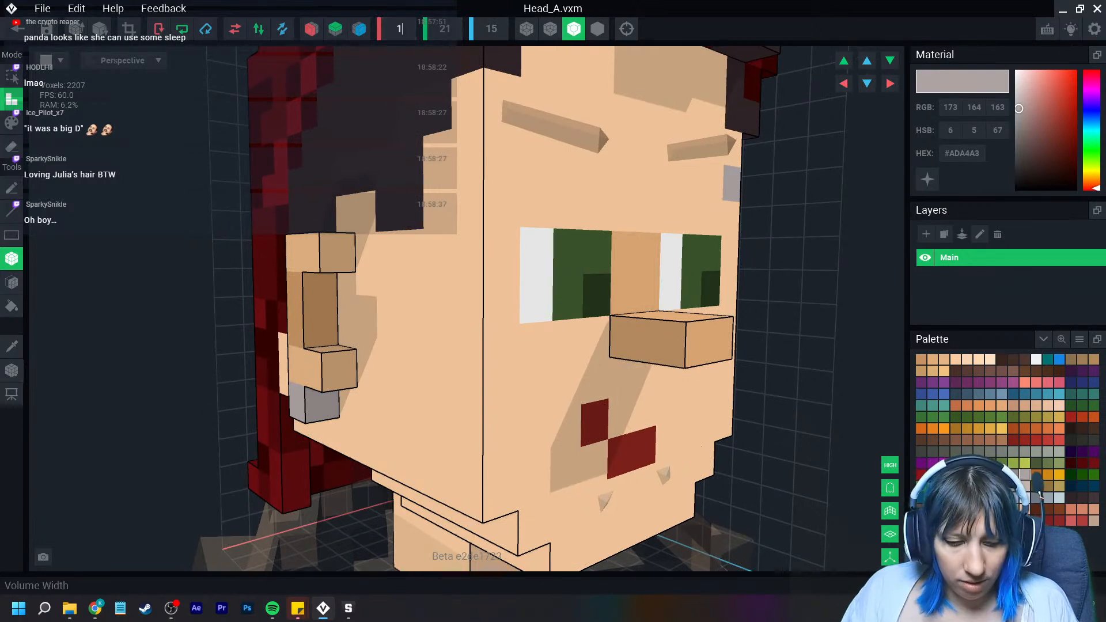
pyautogui.write('14')
pyautogui.press('Return')
# Place a grey earring voxel on the ear and check the other side of the head
pyautogui.click(313, 364)
pyautogui.moveTo(384, 429); pyautogui.dragTo(388, 425, button='right')
pyautogui.scroll(-3, 384, 430)
pyautogui.scroll(3, 384, 429)
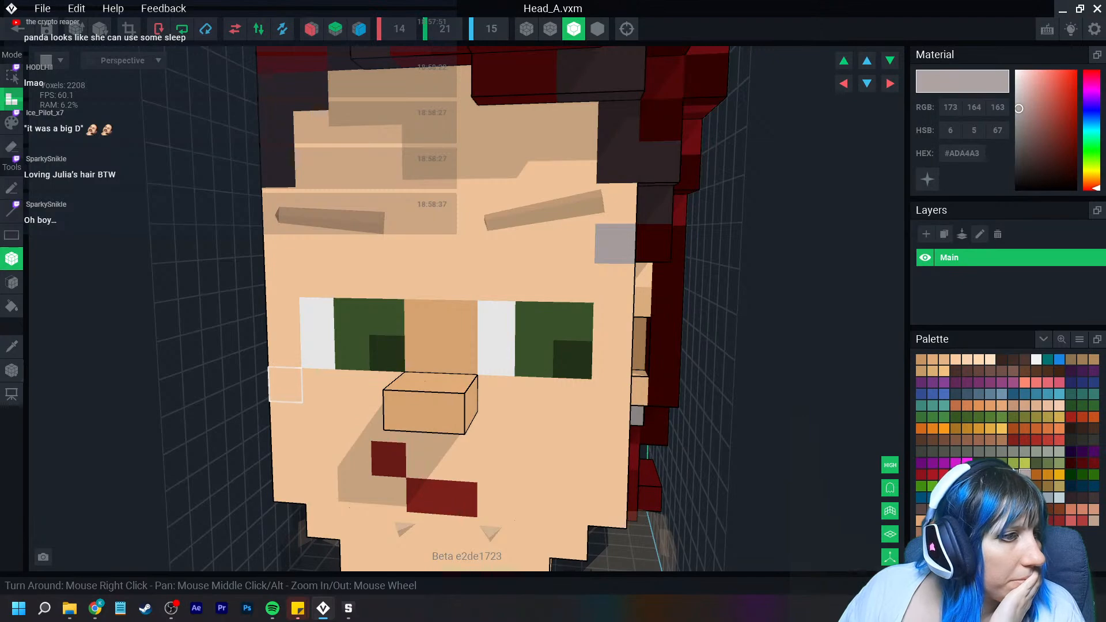
pyautogui.scroll(-5, 489, 364)
pyautogui.moveTo(489, 364); pyautogui.dragTo(450, 412, button='right')
pyautogui.scroll(5, 489, 364)
pyautogui.scroll(-5, 439, 405)
pyautogui.scroll(3, 487, 407)
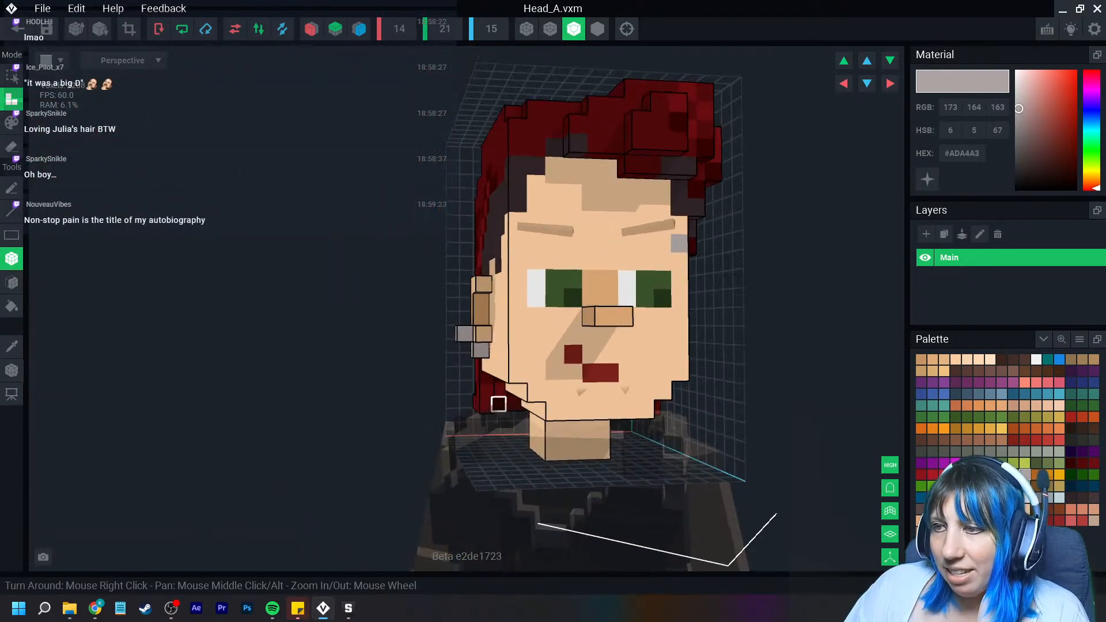
# Save the head changes, return to the rig, and reopen Head_A for editing
pyautogui.click(18, 29)
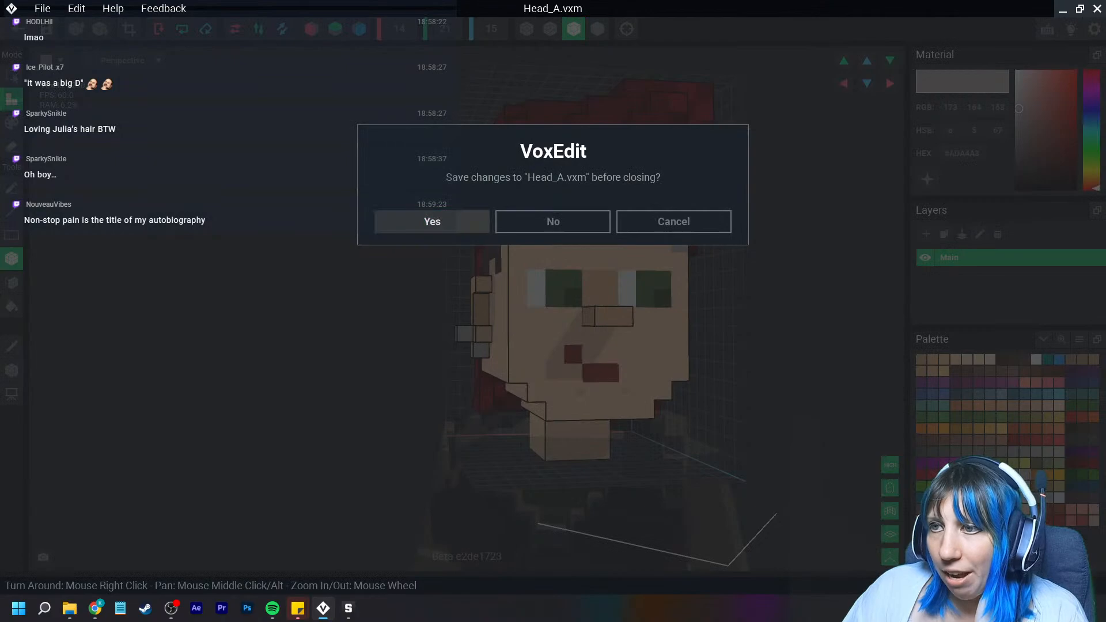
pyautogui.click(432, 222)
pyautogui.scroll(8, 548, 170)
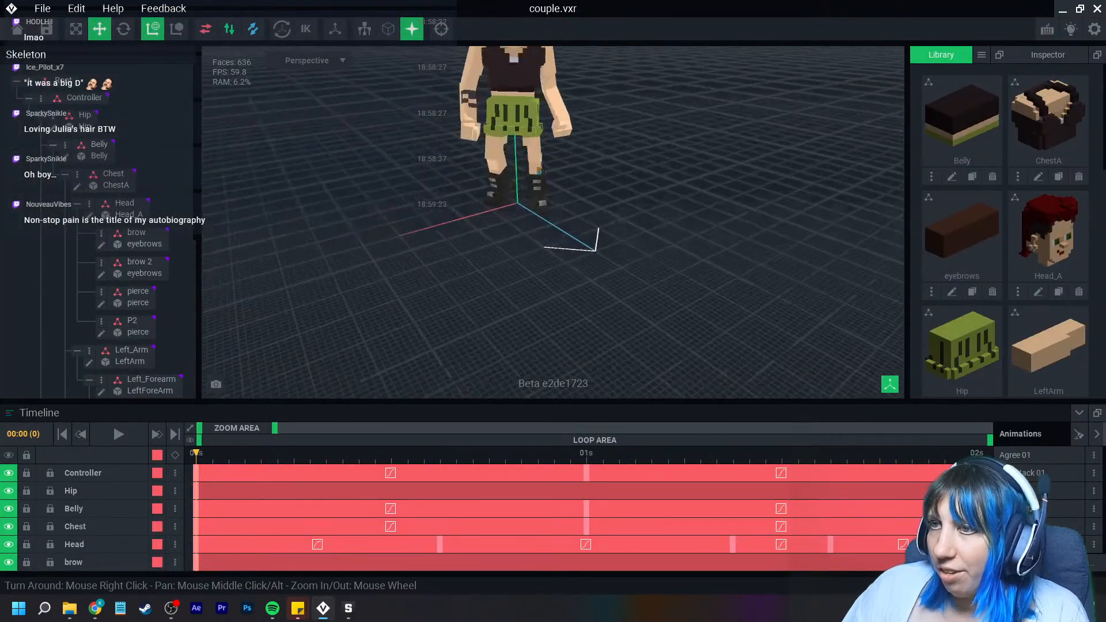
pyautogui.moveTo(496, 230); pyautogui.dragTo(533, 254, button='right')
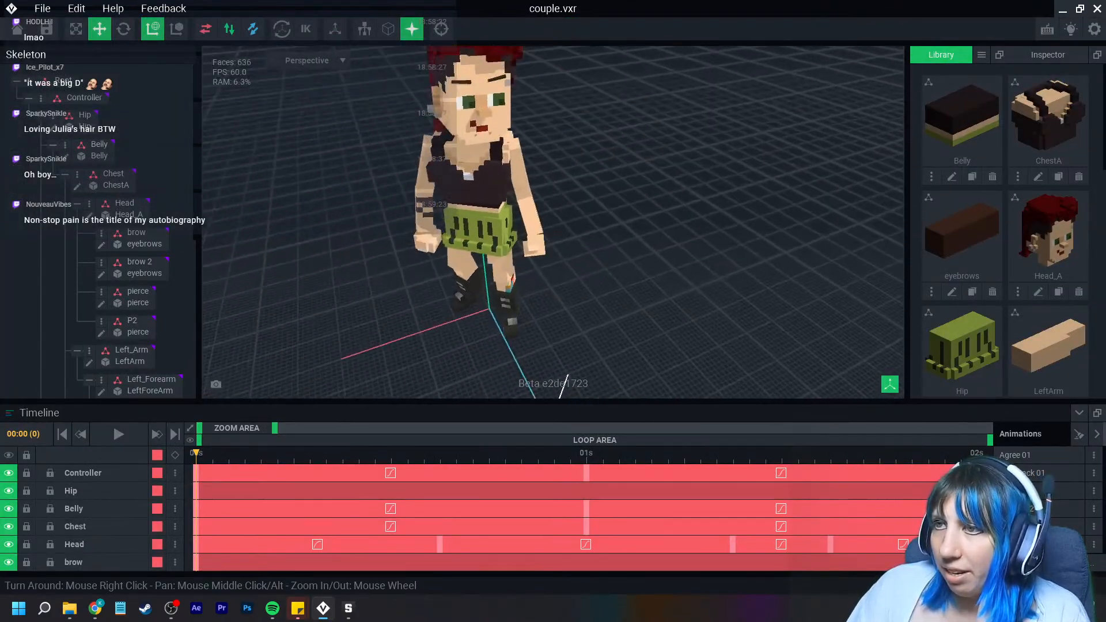
pyautogui.moveTo(513, 199); pyautogui.dragTo(514, 263, button='middle')
pyautogui.moveTo(514, 263); pyautogui.dragTo(514, 263, button='right')
pyautogui.click(487, 187)
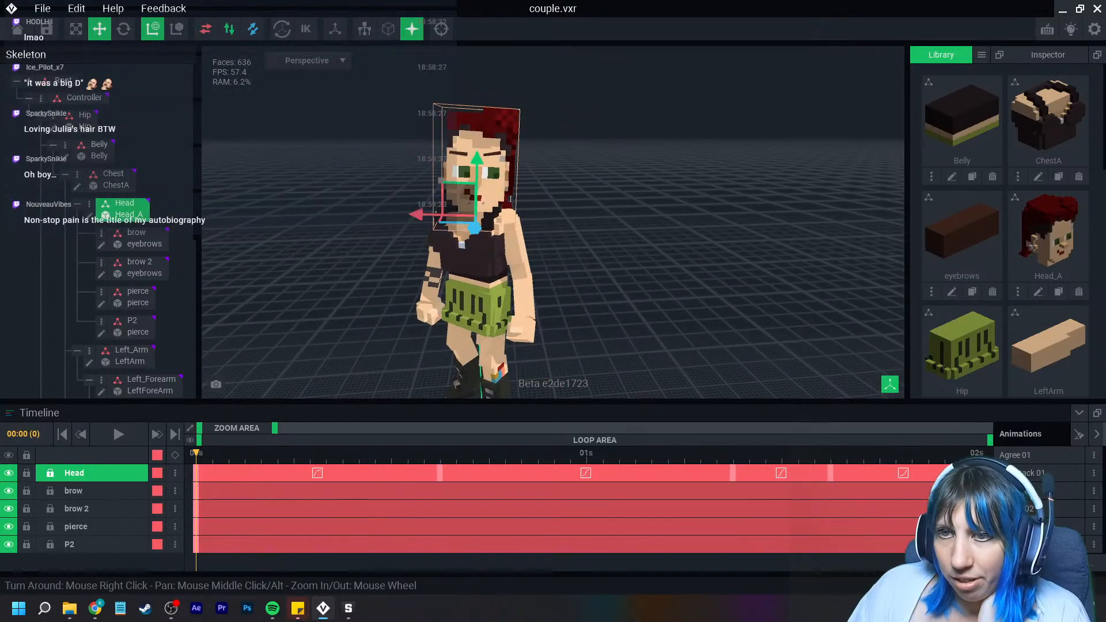
pyautogui.click(89, 216)
# Darken the face's skin colour to a redder tan, #B4886E
pyautogui.moveTo(622, 369)
pyautogui.mouseDown(button='right')
pyautogui.moveTo(590, 352)
pyautogui.moveTo(590, 335)
pyautogui.mouseUp(button='right')
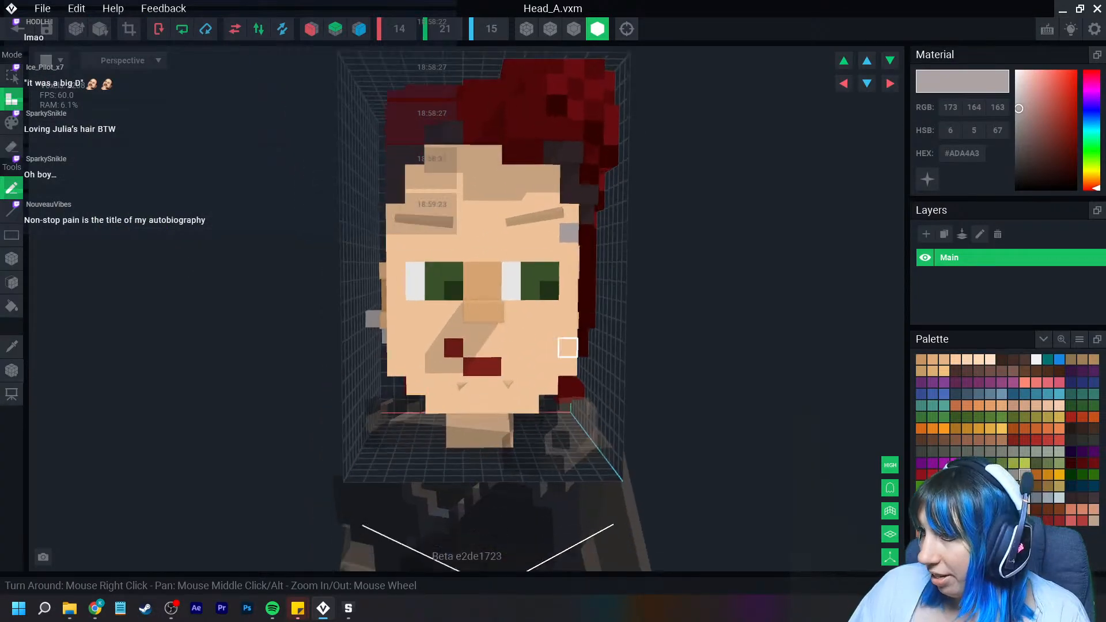
pyautogui.click(12, 346)
pyautogui.click(454, 252)
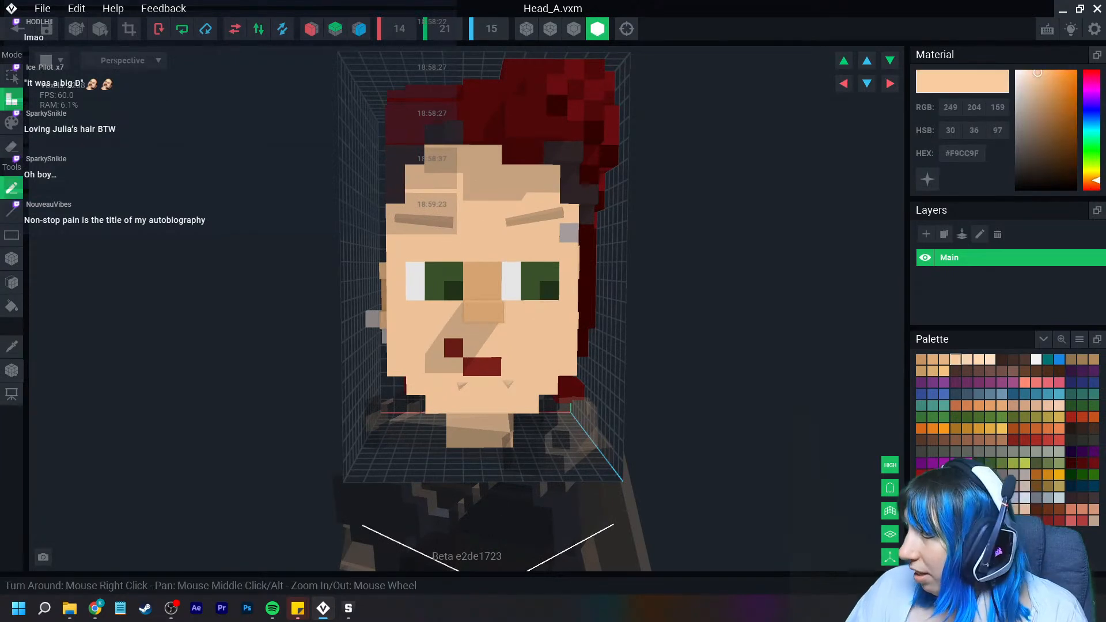
pyautogui.moveTo(1039, 75)
pyautogui.mouseDown()
pyautogui.moveTo(1041, 111)
pyautogui.moveTo(1042, 96)
pyautogui.mouseUp()
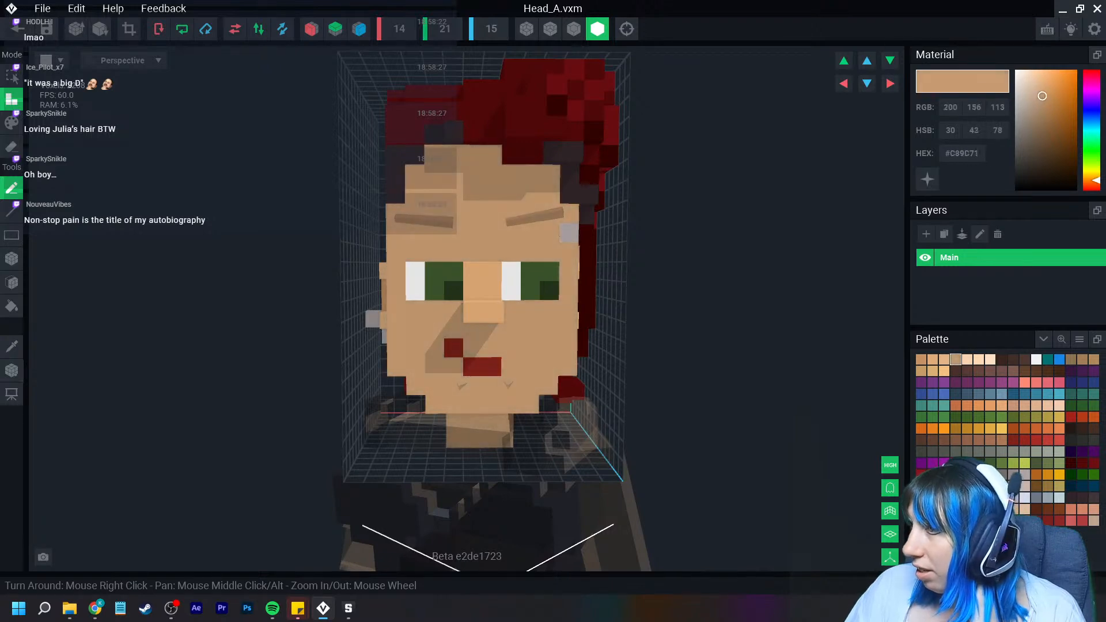
pyautogui.moveTo(1095, 180); pyautogui.dragTo(1095, 183)
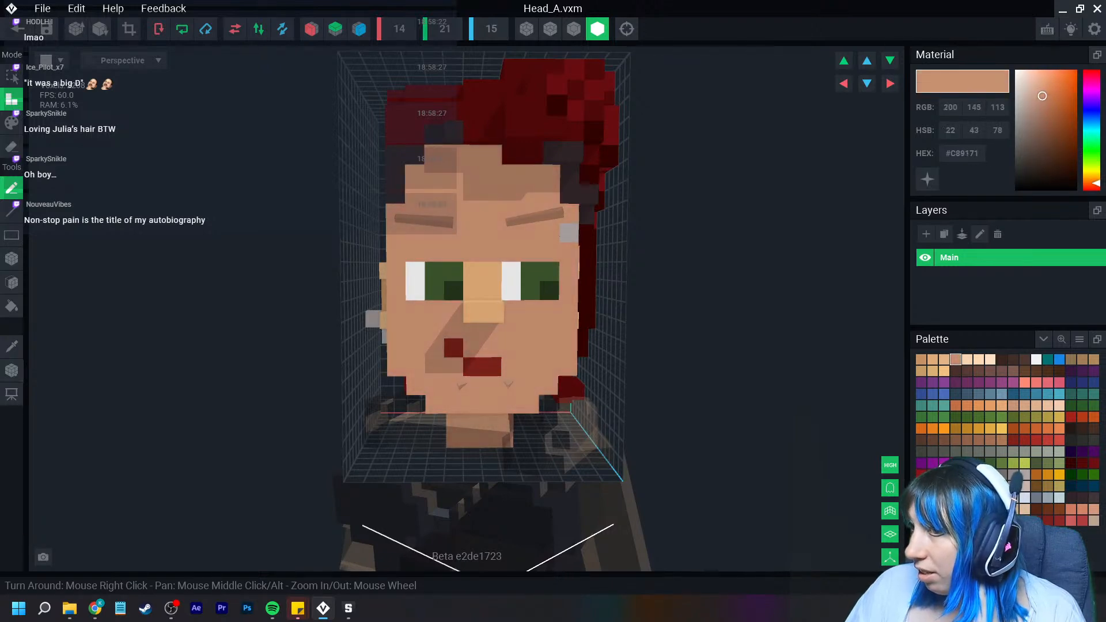
pyautogui.moveTo(1039, 99); pyautogui.dragTo(1038, 105)
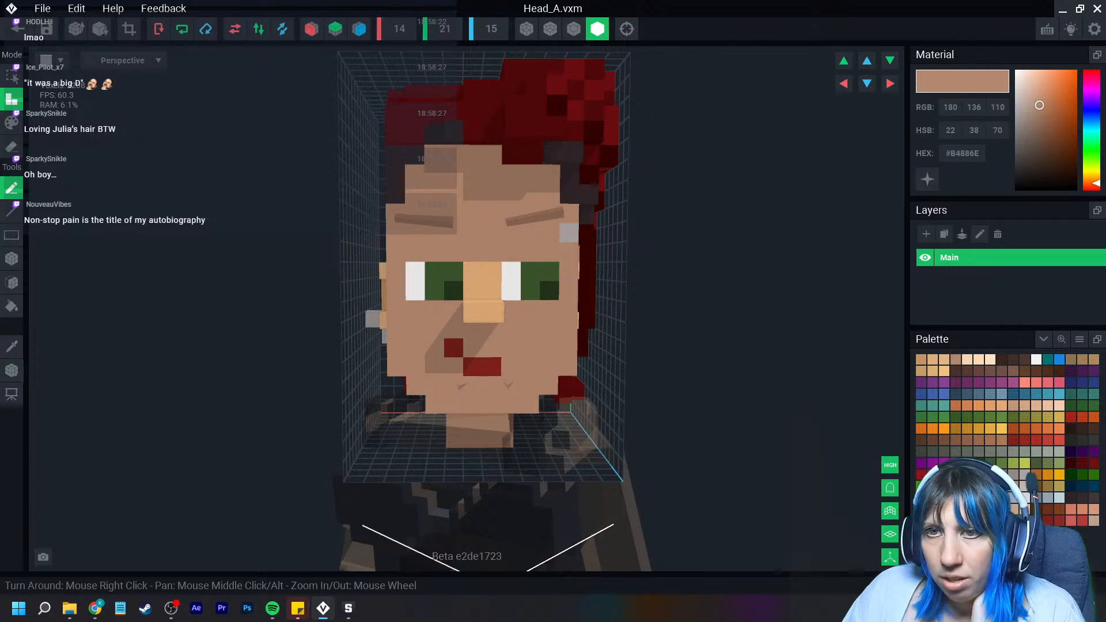
# Repaint the light nose voxels in skin tone, shading two of them a darker brown
pyautogui.click(11, 123)
pyautogui.moveTo(474, 272)
pyautogui.mouseDown()
pyautogui.moveTo(494, 312)
pyautogui.moveTo(473, 312)
pyautogui.mouseUp()
pyautogui.click(492, 271)
pyautogui.moveTo(1040, 105); pyautogui.dragTo(1041, 122)
pyautogui.moveTo(253, 340); pyautogui.dragTo(397, 348, button='right')
pyautogui.scroll(4, 373, 333)
pyautogui.moveTo(278, 272); pyautogui.dragTo(474, 271, button='right')
pyautogui.scroll(3, 562, 263)
pyautogui.moveTo(562, 262); pyautogui.dragTo(557, 299)
# Paint the light ear voxels tan #B4886E on one side and brown on the other
pyautogui.click(957, 359)
pyautogui.click(553, 225)
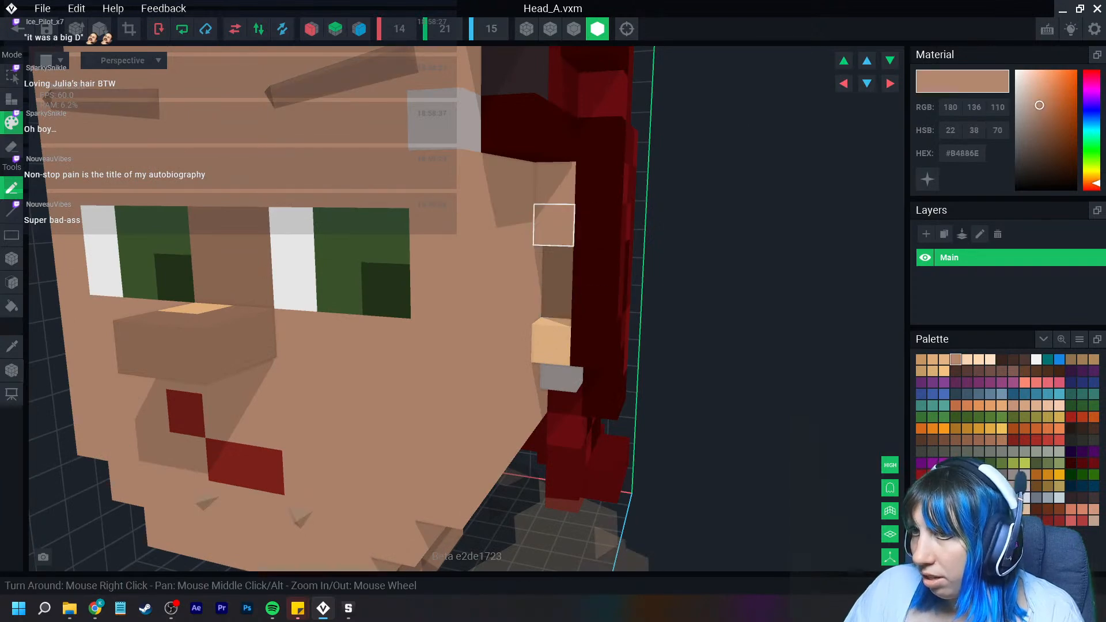
pyautogui.click(552, 344)
pyautogui.scroll(-3, 368, 409)
pyautogui.moveTo(339, 413); pyautogui.dragTo(430, 378, button='right')
pyautogui.click(234, 235)
pyautogui.click(242, 322)
pyautogui.moveTo(242, 322); pyautogui.dragTo(222, 324, button='right')
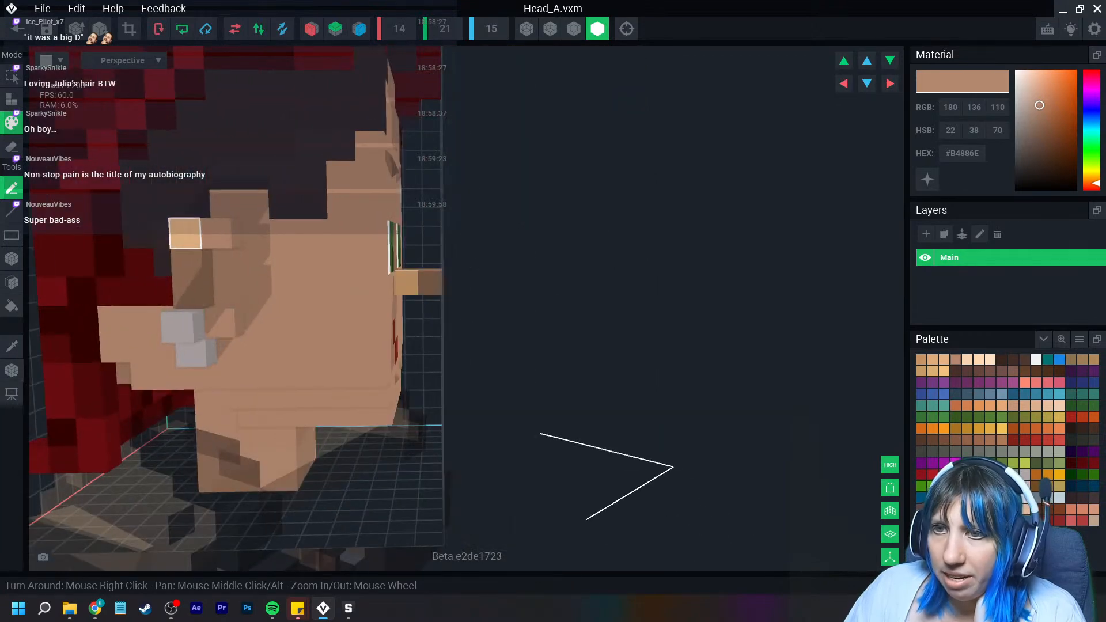
pyautogui.moveTo(406, 283); pyautogui.dragTo(403, 321, button='right')
pyautogui.scroll(1, 242, 373)
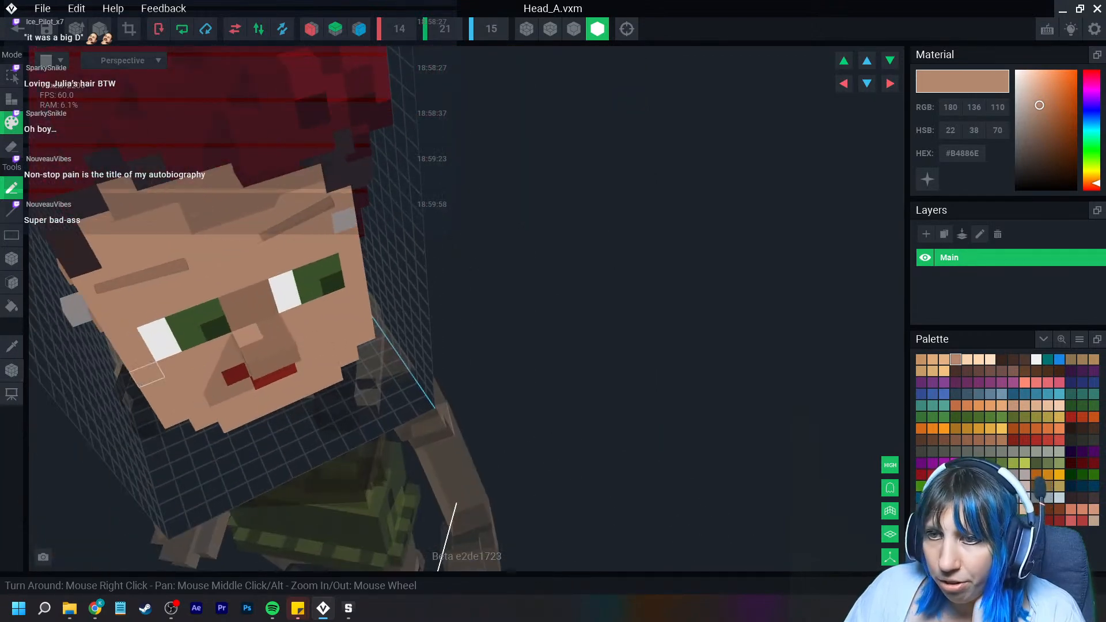
# Sample the darker brown #8F6A54 from a painted voxel on the head
pyautogui.click(12, 347)
pyautogui.click(222, 345)
pyautogui.moveTo(247, 328)
pyautogui.mouseDown(button='right')
pyautogui.moveTo(257, 361)
pyautogui.moveTo(323, 369)
pyautogui.mouseUp(button='right')
pyautogui.scroll(-8, 343, 425)
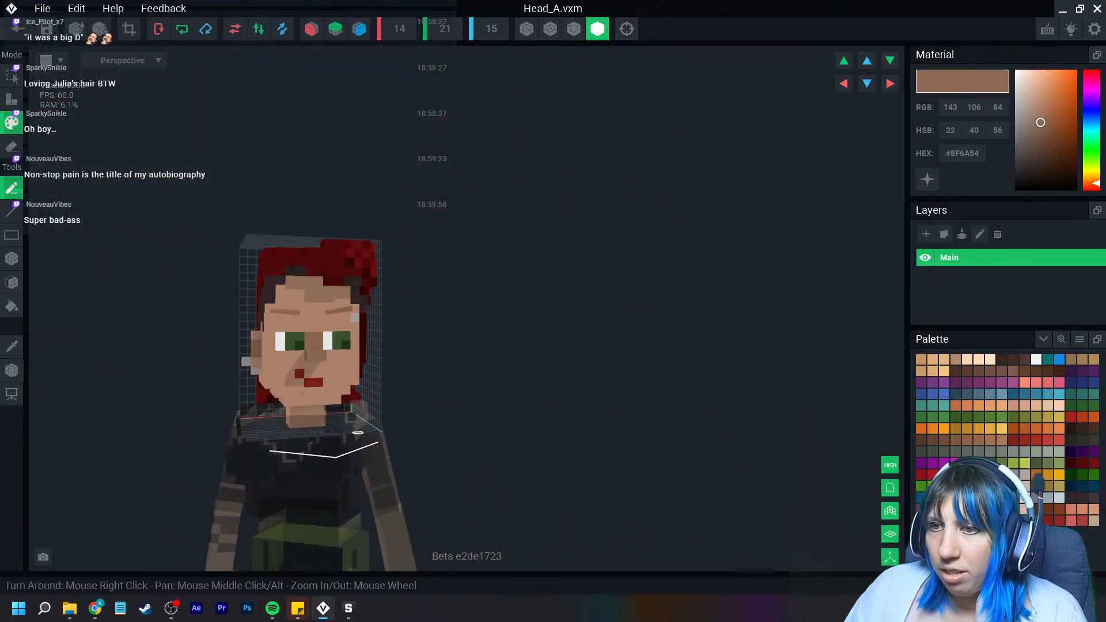
pyautogui.scroll(5, 313, 447)
pyautogui.moveTo(314, 446); pyautogui.dragTo(314, 446, button='right')
# Turn on voxel outlines and erase one voxel from the front of the nose
pyautogui.click(574, 28)
pyautogui.scroll(4, 269, 390)
pyautogui.moveTo(269, 390); pyautogui.dragTo(316, 396, button='right')
pyautogui.scroll(4, 302, 392)
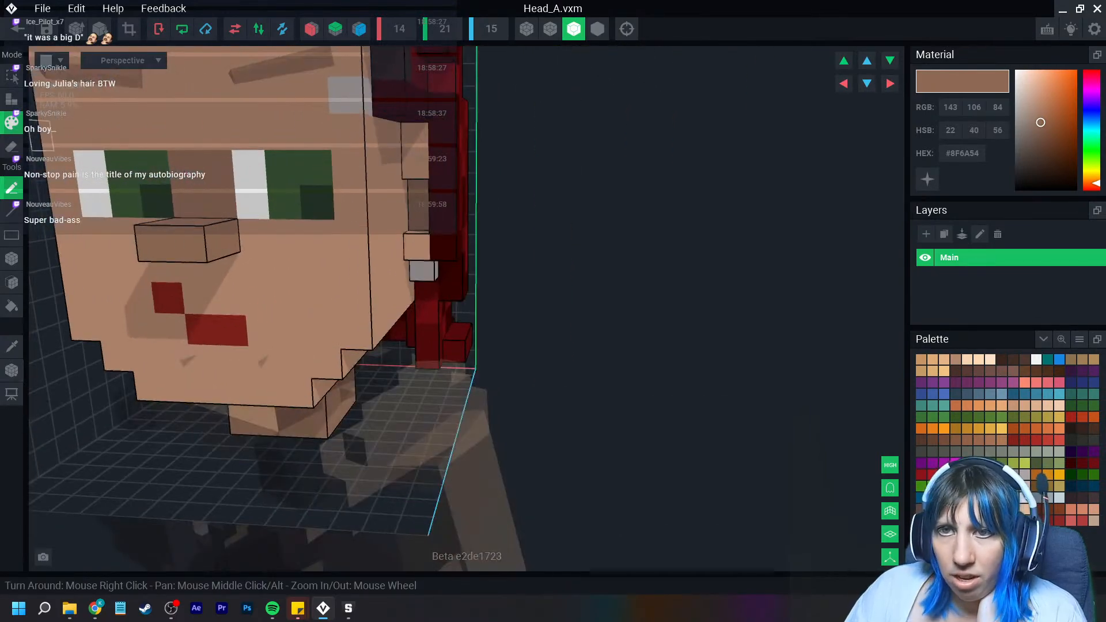
pyautogui.click(13, 147)
pyautogui.click(183, 243)
pyautogui.moveTo(173, 302); pyautogui.dragTo(228, 375, button='right')
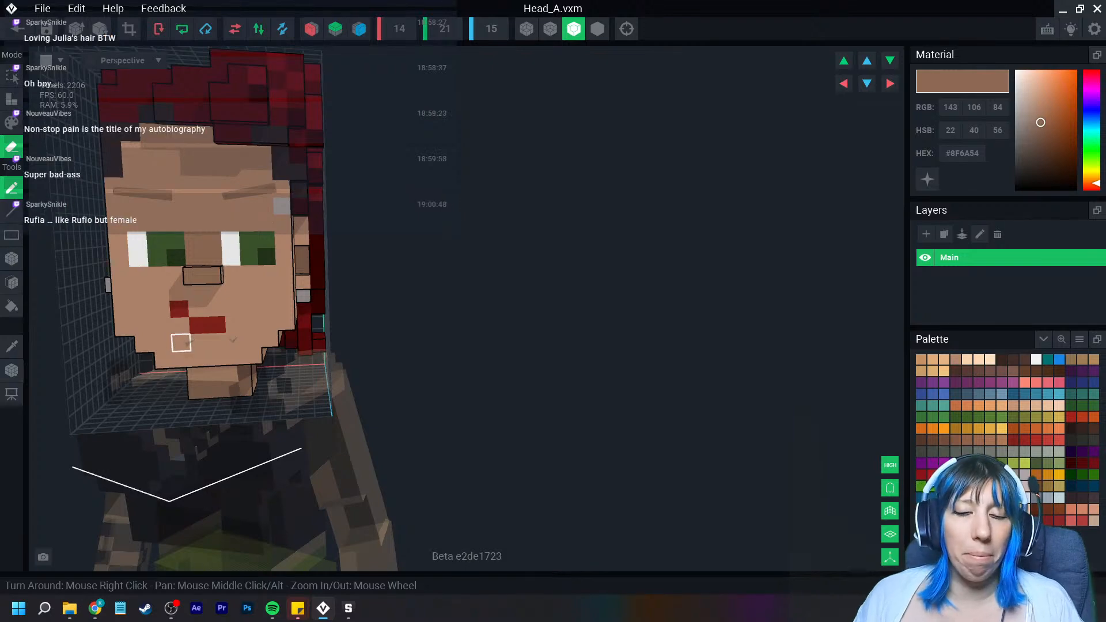
# Copy the tan #B4886E hex code, then close the head model and save its changes
pyautogui.moveTo(232, 291); pyautogui.dragTo(254, 293, button='right')
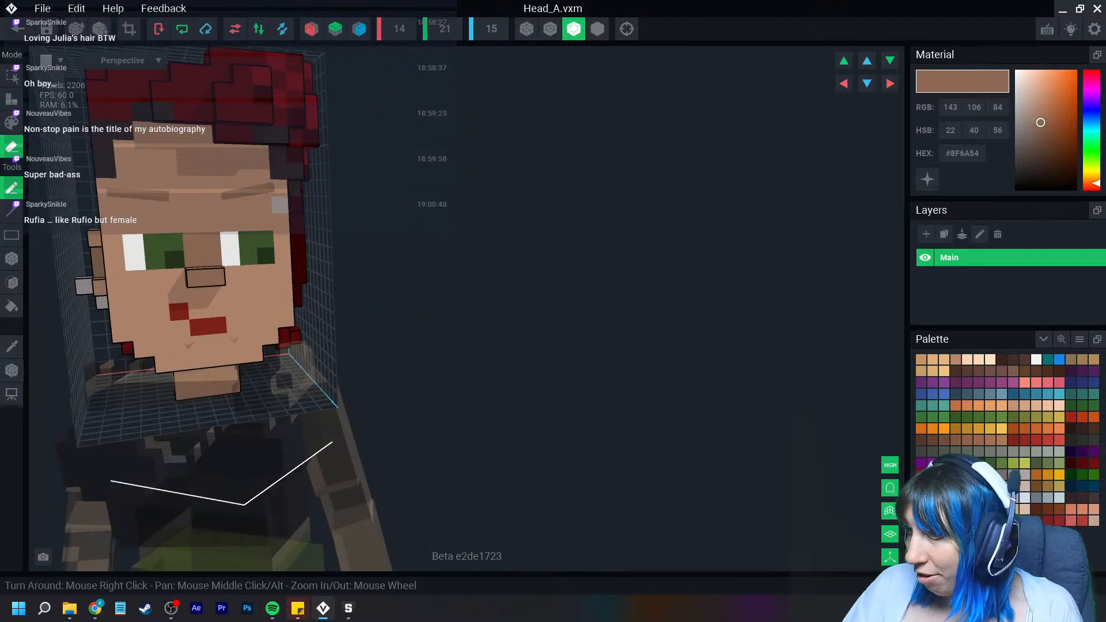
pyautogui.click(956, 359)
pyautogui.rightClick(958, 153)
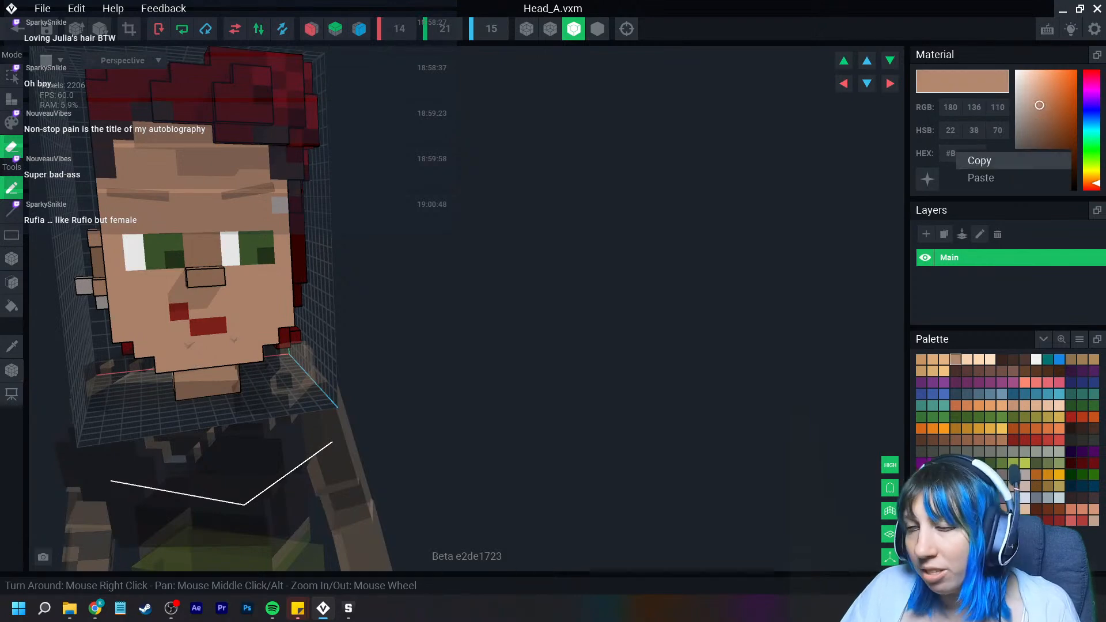
pyautogui.click(980, 161)
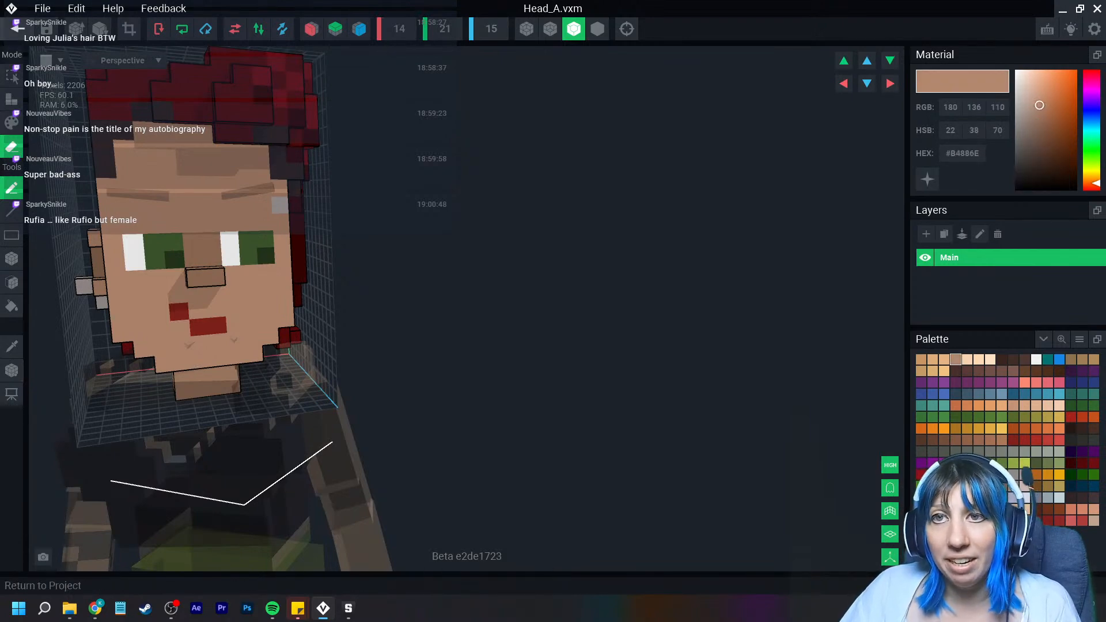
pyautogui.click(19, 28)
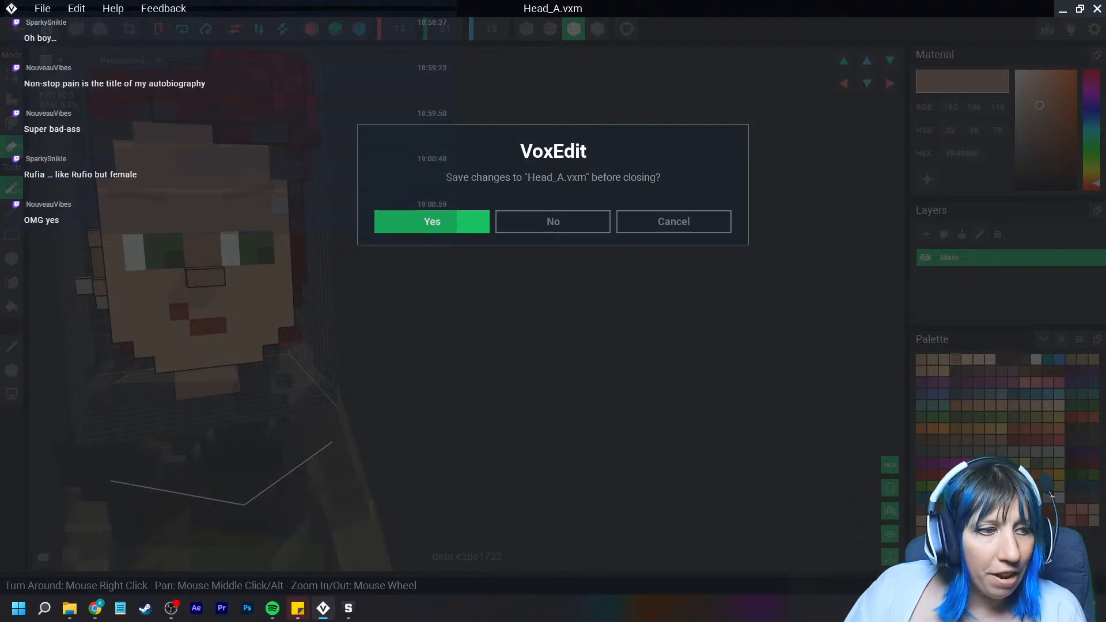
pyautogui.click(456, 221)
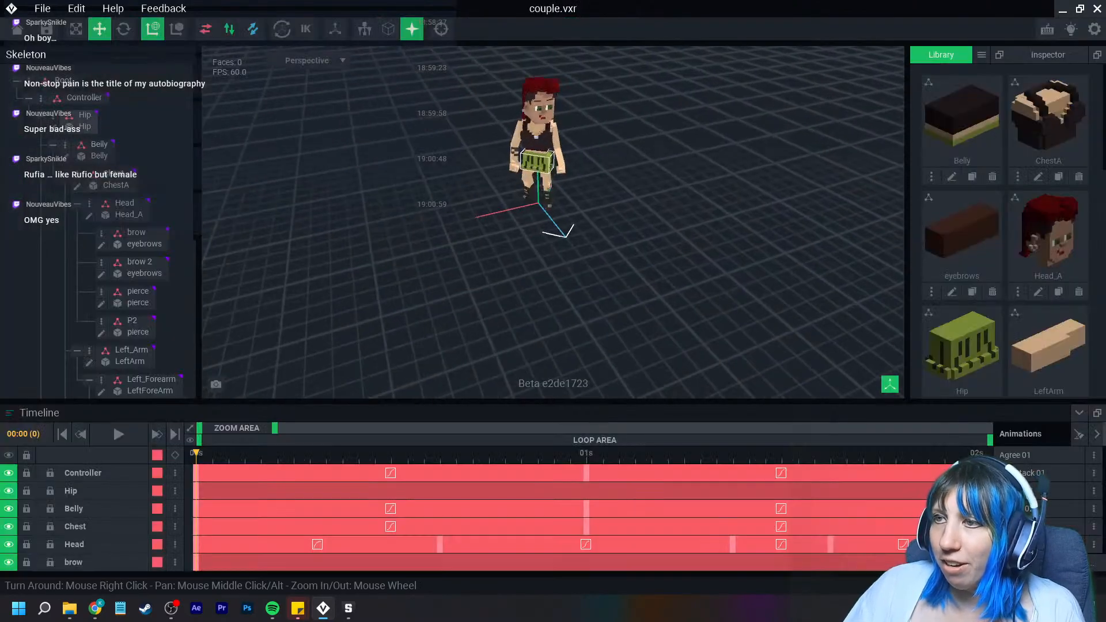
# Open ChestA, paste #B4886E as the colour, and bucket-fill the chest's light skin
pyautogui.click(111, 185)
pyautogui.click(77, 187)
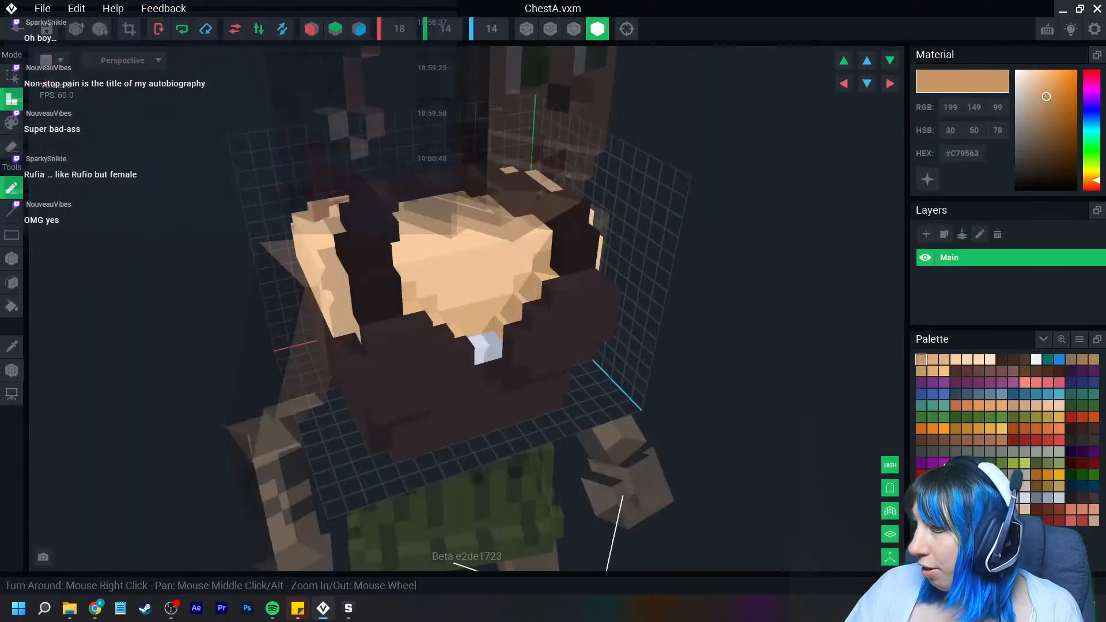
pyautogui.rightClick(962, 160)
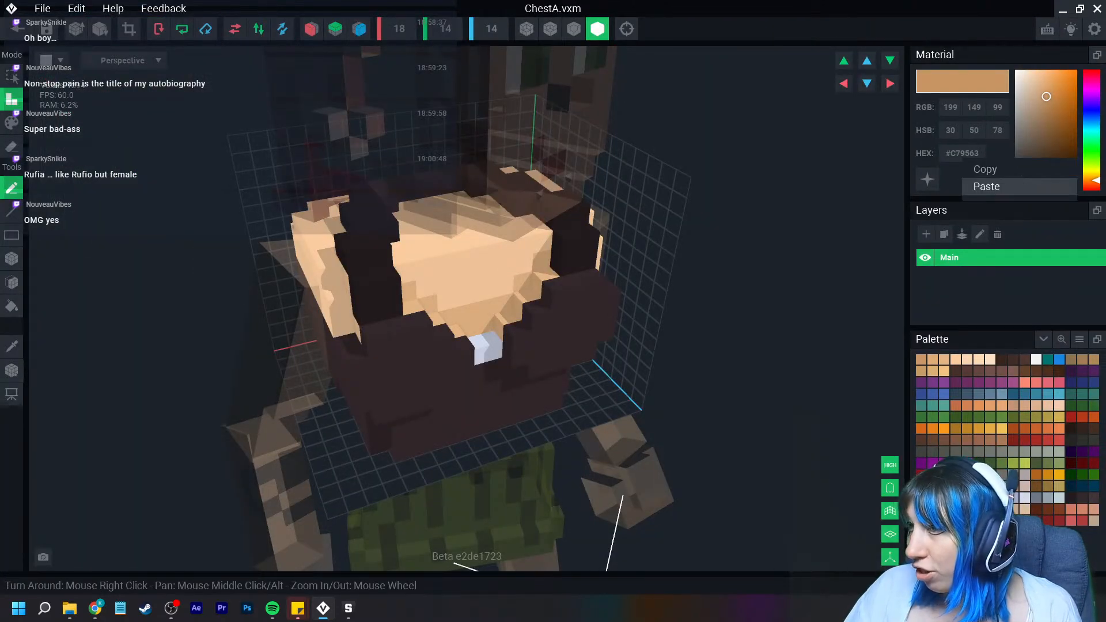
pyautogui.click(987, 186)
pyautogui.click(11, 123)
pyautogui.click(11, 306)
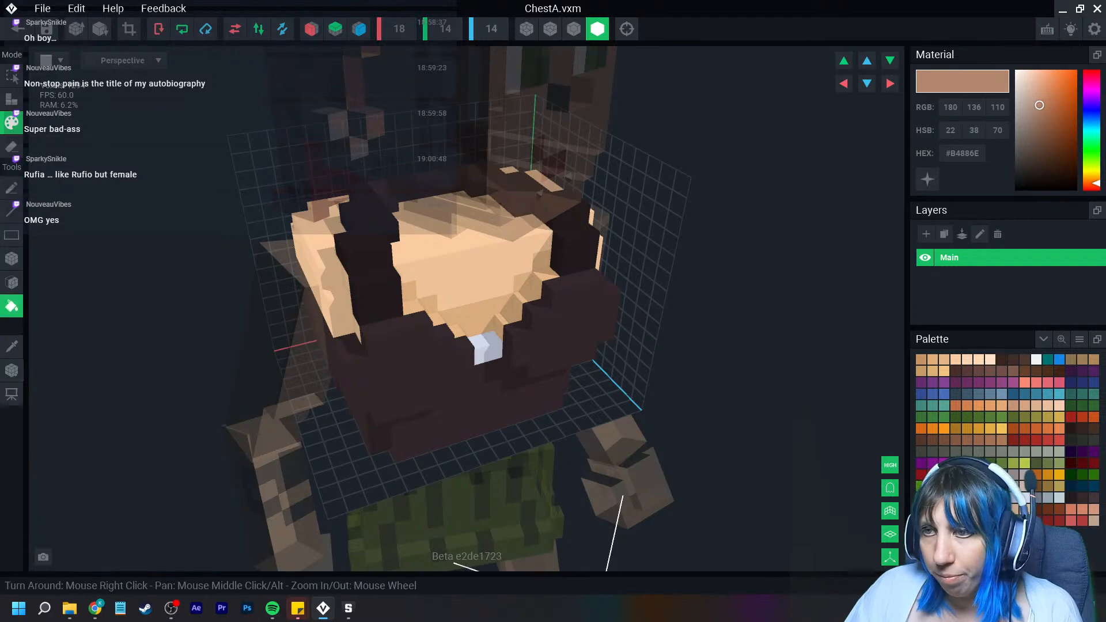
pyautogui.click(467, 258)
pyautogui.moveTo(405, 264); pyautogui.dragTo(514, 362, button='right')
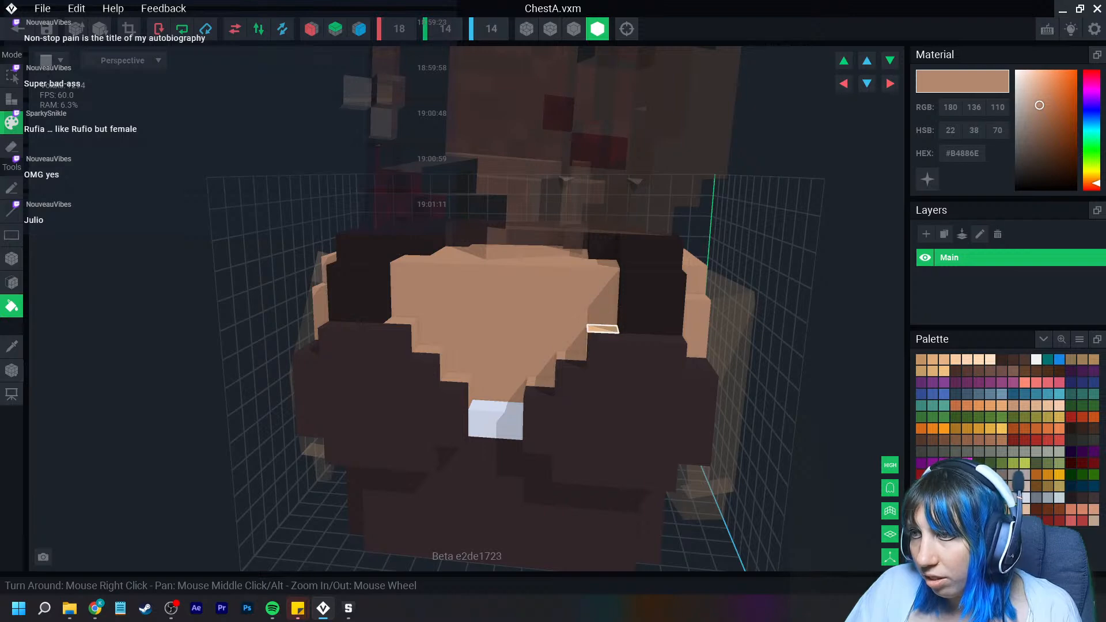
# Darken the chest's skin colour slightly and inspect the chest from all sides
pyautogui.moveTo(1040, 104); pyautogui.dragTo(1041, 114)
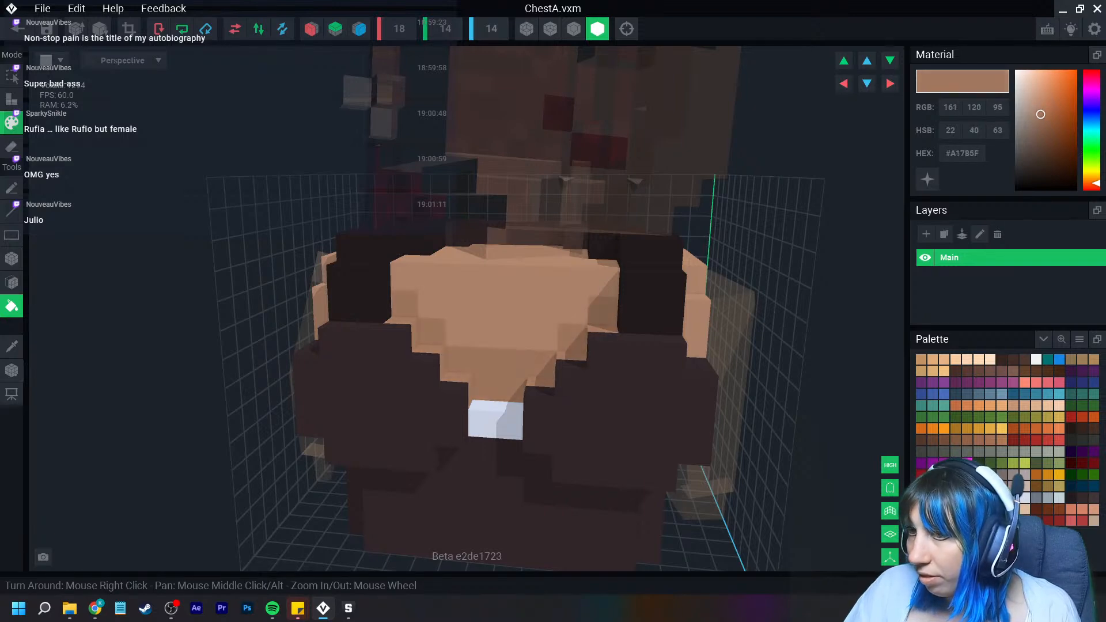
pyautogui.moveTo(559, 357); pyautogui.dragTo(532, 423, button='right')
pyautogui.scroll(-3, 563, 417)
pyautogui.scroll(-3, 567, 423)
pyautogui.scroll(4, 583, 426)
pyautogui.scroll(2, 583, 427)
pyautogui.scroll(3, 532, 423)
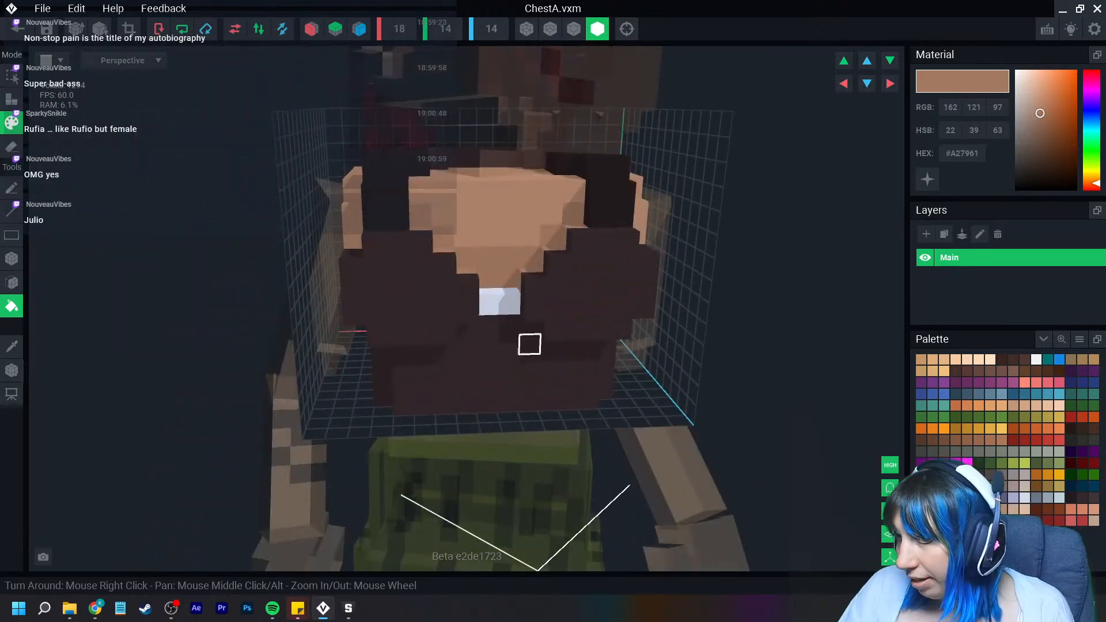
pyautogui.moveTo(521, 339); pyautogui.dragTo(521, 339, button='right')
# Save the ChestA changes and return to the couple rig view of the character
pyautogui.click(17, 29)
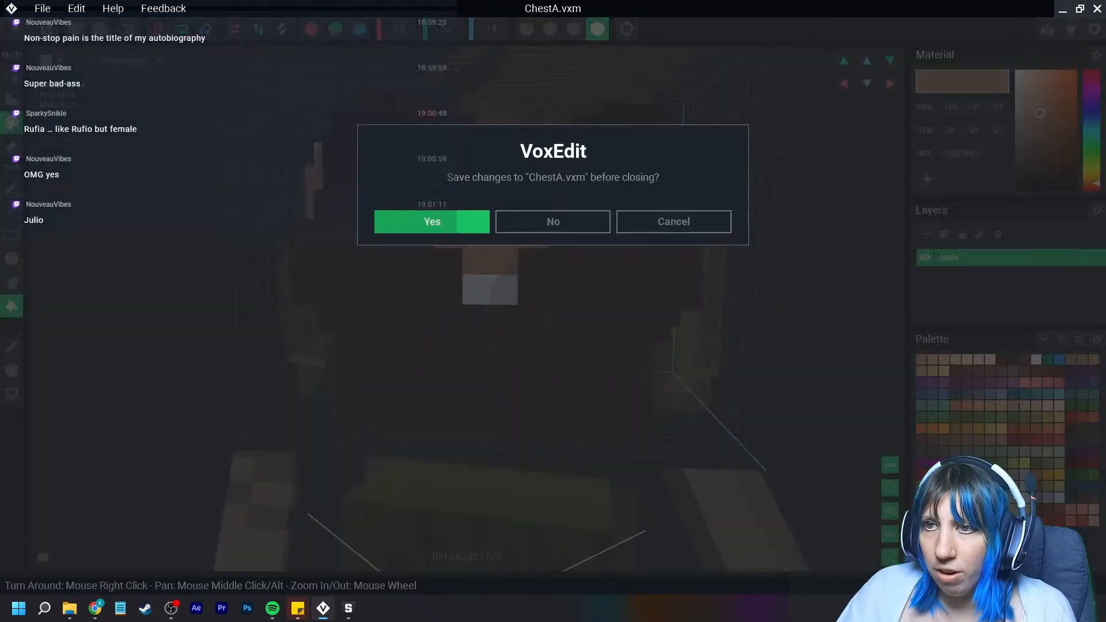
pyautogui.click(433, 222)
pyautogui.scroll(8, 461, 221)
pyautogui.moveTo(461, 222); pyautogui.dragTo(452, 275, button='middle')
pyautogui.moveTo(476, 144); pyautogui.dragTo(477, 144, button='right')
pyautogui.moveTo(531, 195); pyautogui.dragTo(528, 202, button='right')
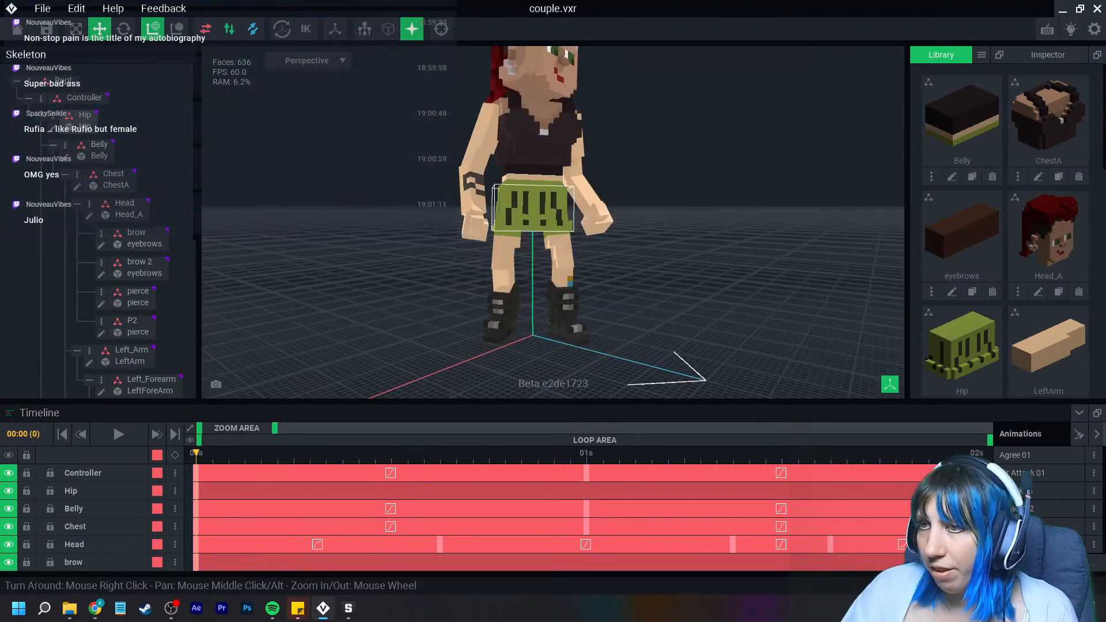
# Open the Belly piece, paste #B4886E as the colour, and bucket-fill its peach stripe
pyautogui.click(531, 177)
pyautogui.click(65, 157)
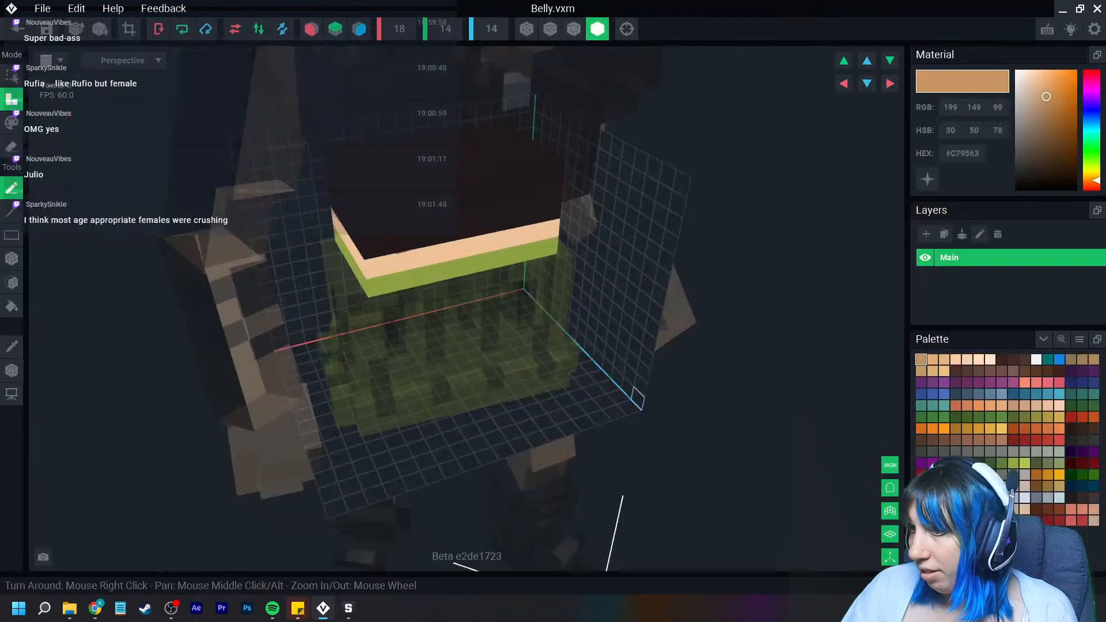
pyautogui.rightClick(961, 153)
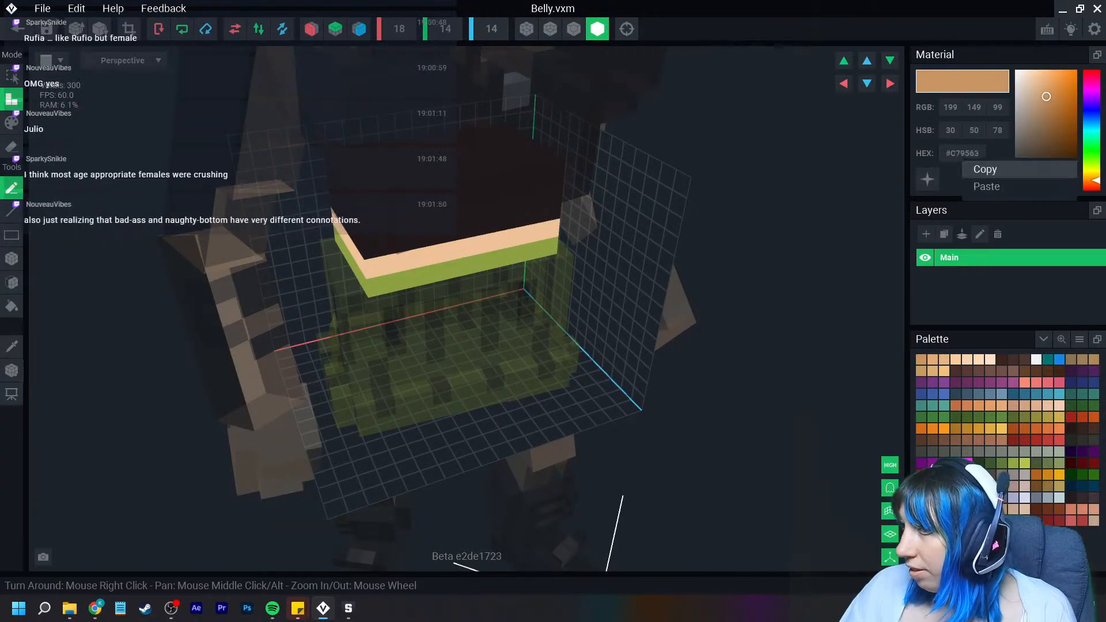
pyautogui.click(982, 185)
pyautogui.click(12, 123)
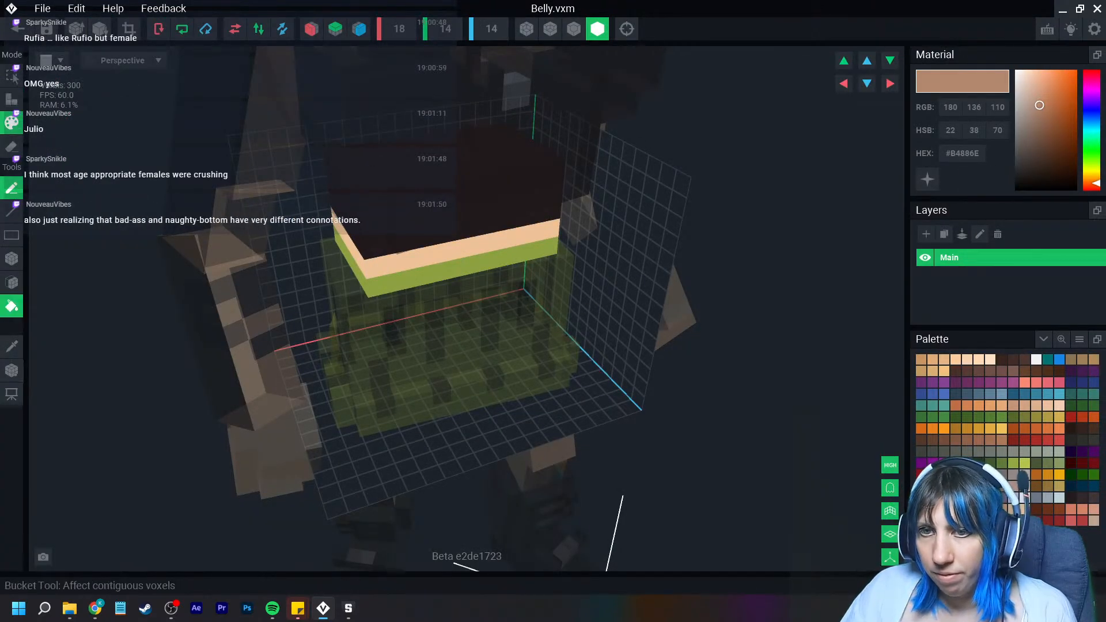
pyautogui.click(11, 306)
pyautogui.click(418, 259)
pyautogui.moveTo(419, 276); pyautogui.dragTo(454, 284, button='right')
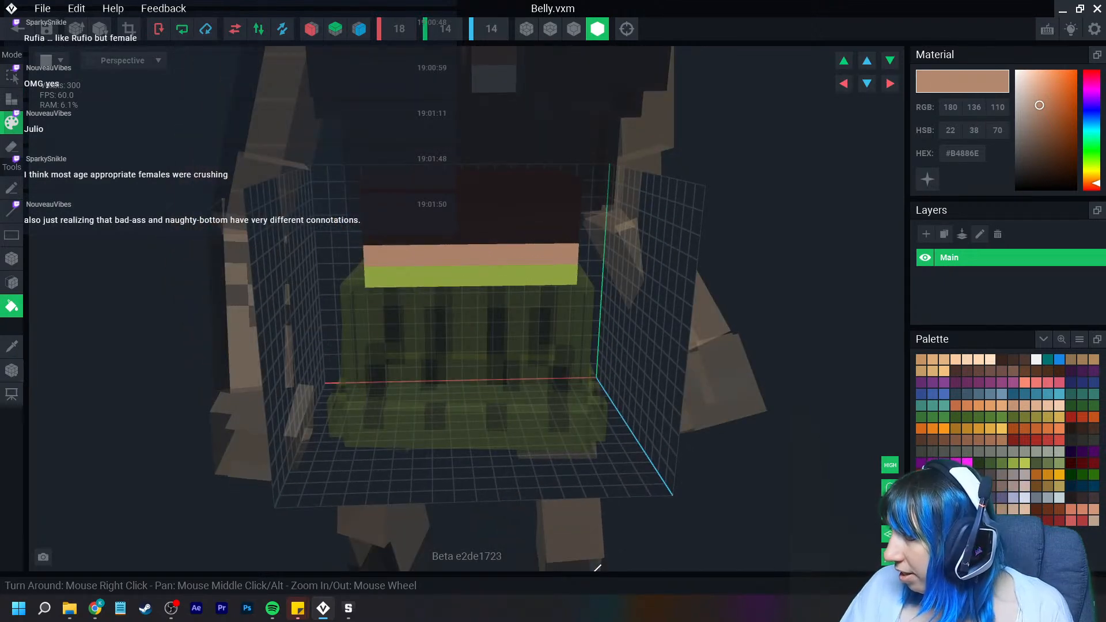
# Fill the green band dark brown, settling on #48302B, then close the Belly model
pyautogui.click(1002, 359)
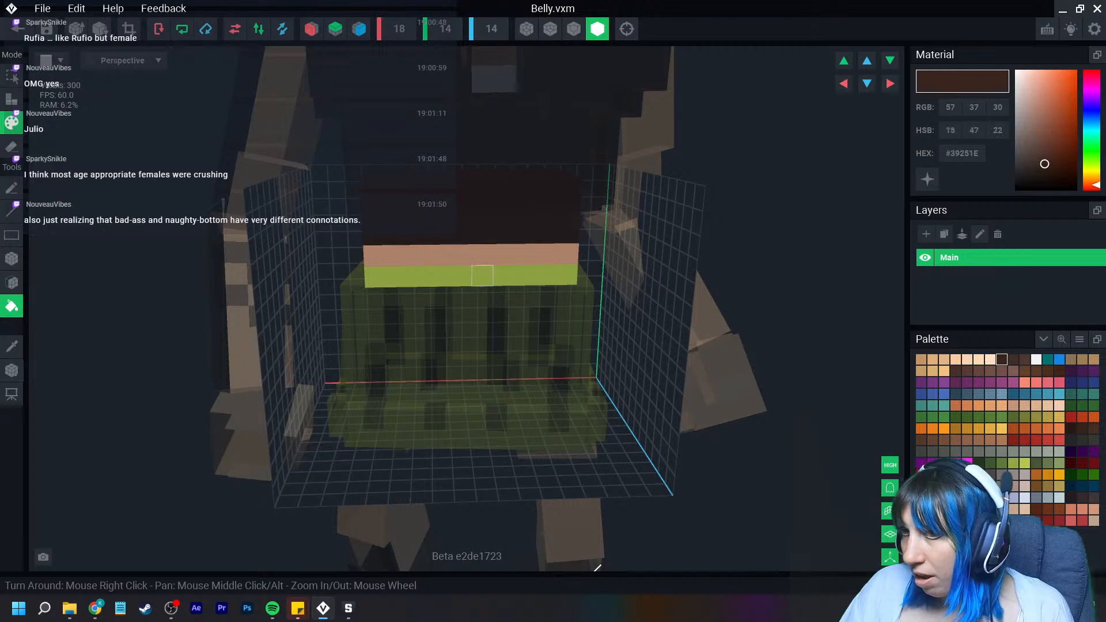
pyautogui.click(482, 276)
pyautogui.moveTo(485, 299); pyautogui.dragTo(512, 296, button='right')
pyautogui.click(979, 371)
pyautogui.click(524, 272)
pyautogui.click(956, 371)
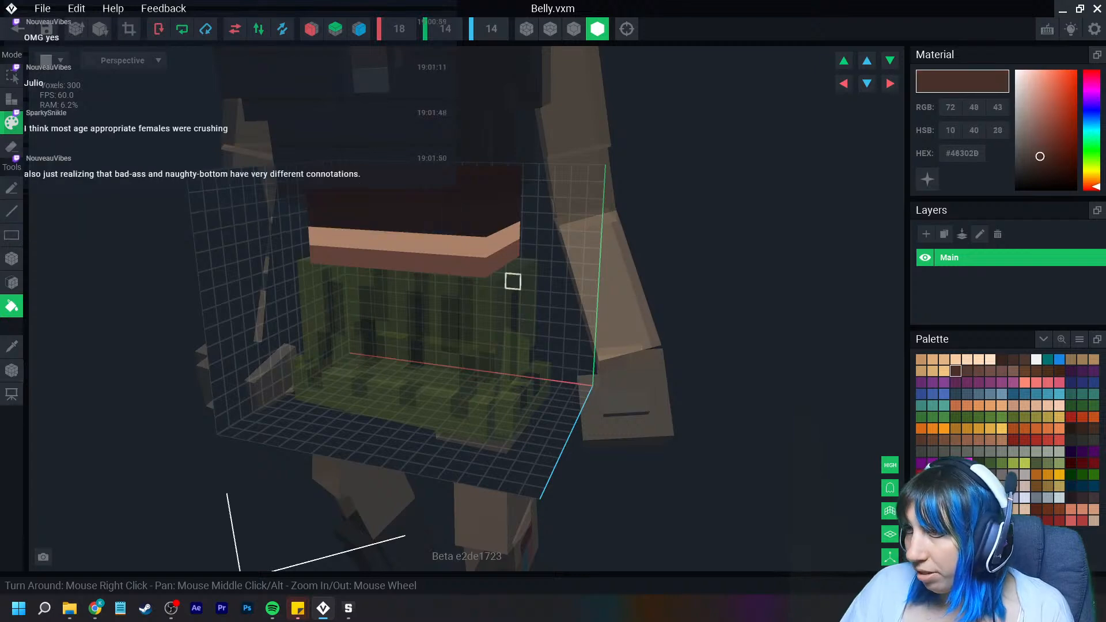
pyautogui.click(438, 262)
pyautogui.moveTo(437, 263); pyautogui.dragTo(470, 338, button='right')
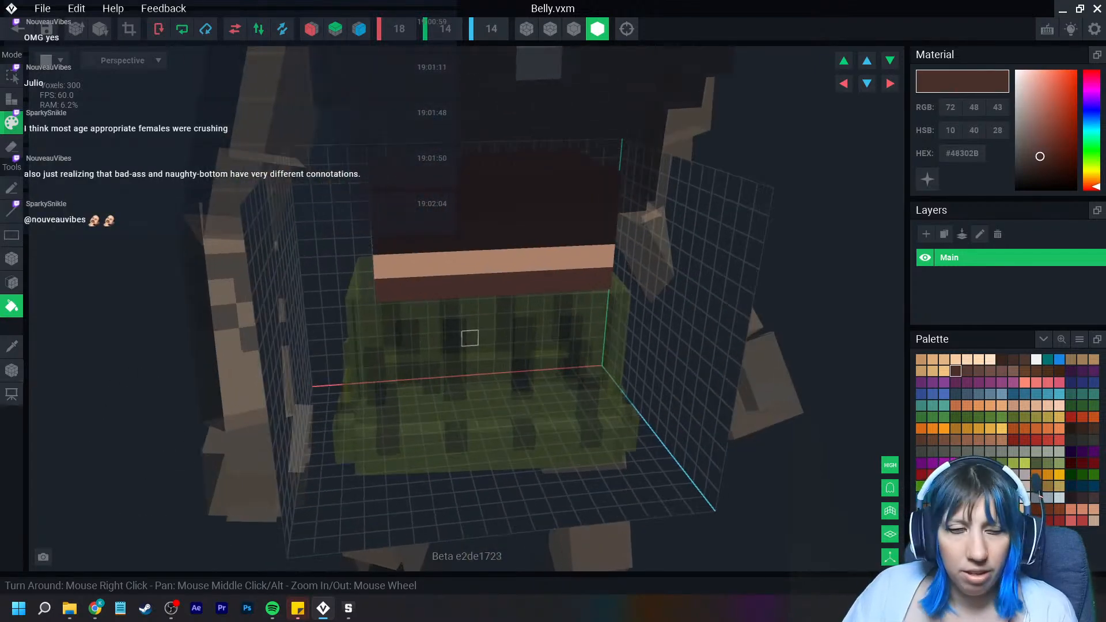
pyautogui.scroll(3, 484, 321)
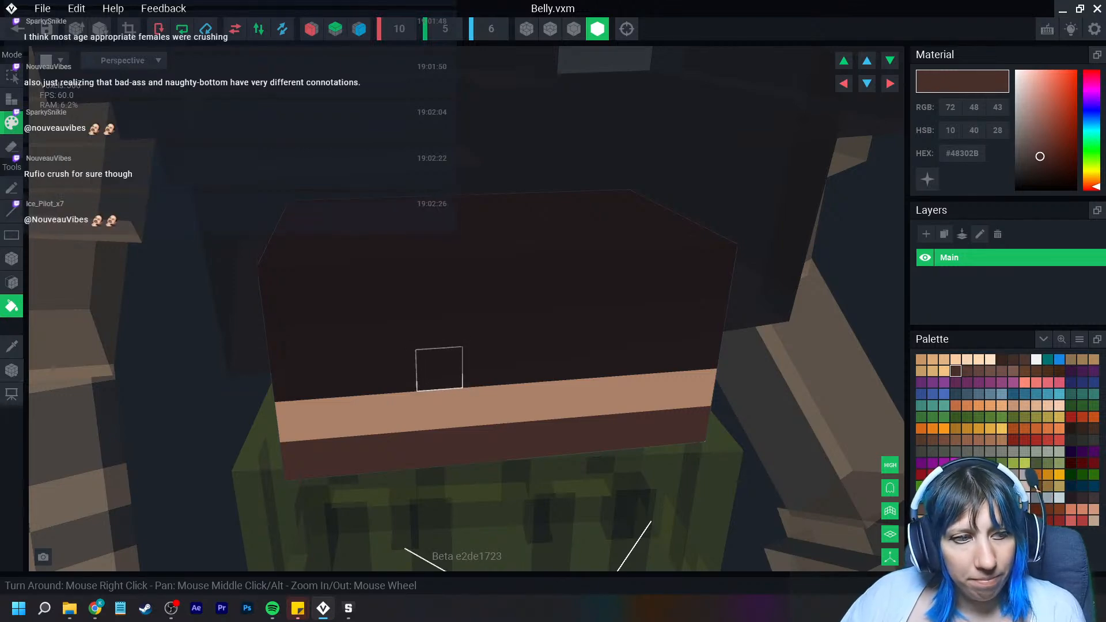
pyautogui.scroll(-3, 654, 392)
pyautogui.moveTo(654, 392); pyautogui.dragTo(543, 344, button='right')
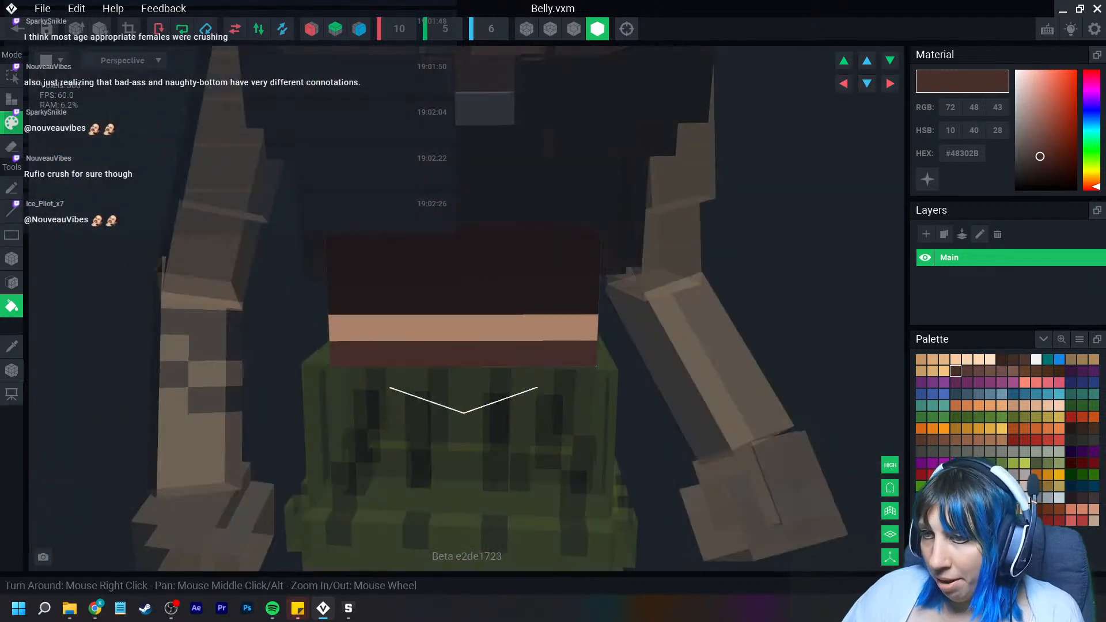
pyautogui.scroll(-1, 543, 344)
pyautogui.click(16, 28)
# Save the Belly changes and open the Hip piece for editing
pyautogui.click(432, 220)
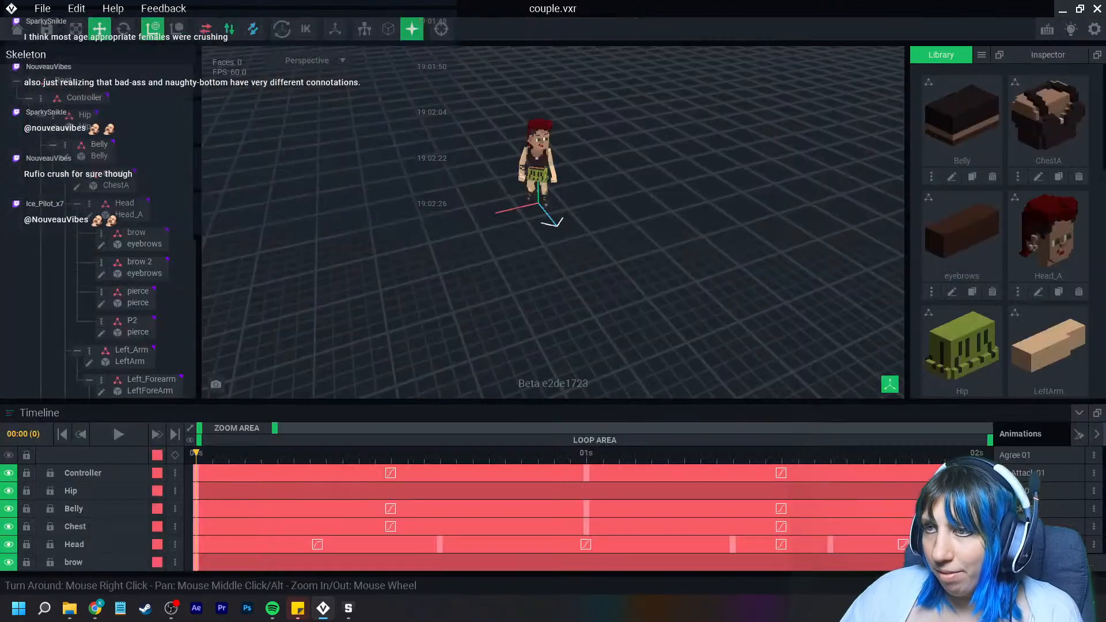
pyautogui.scroll(5, 548, 160)
pyautogui.click(545, 147)
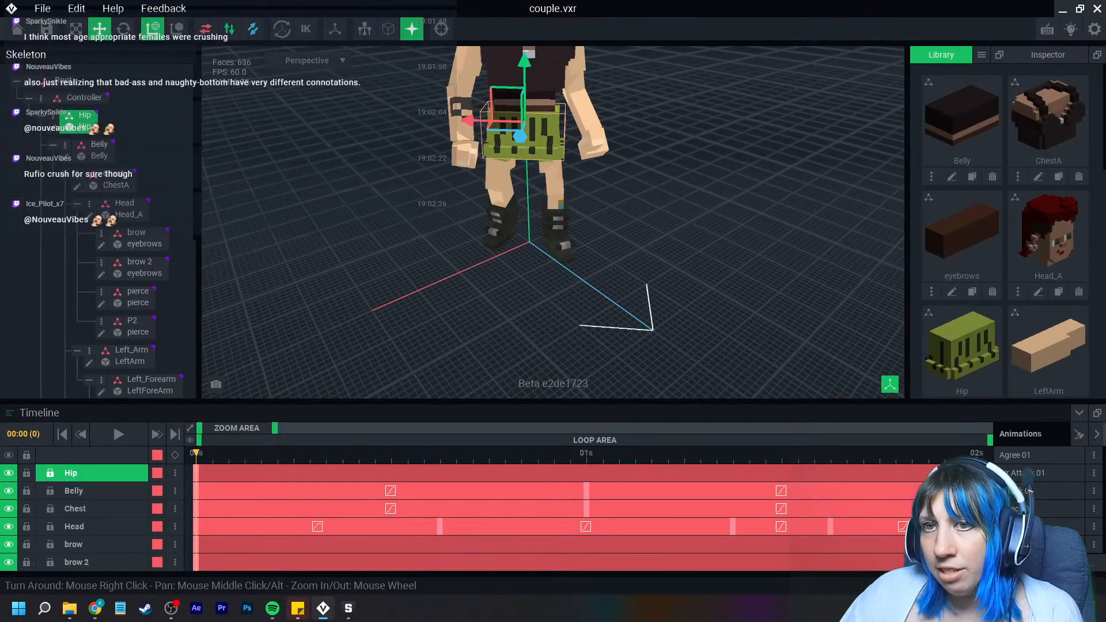
pyautogui.click(53, 127)
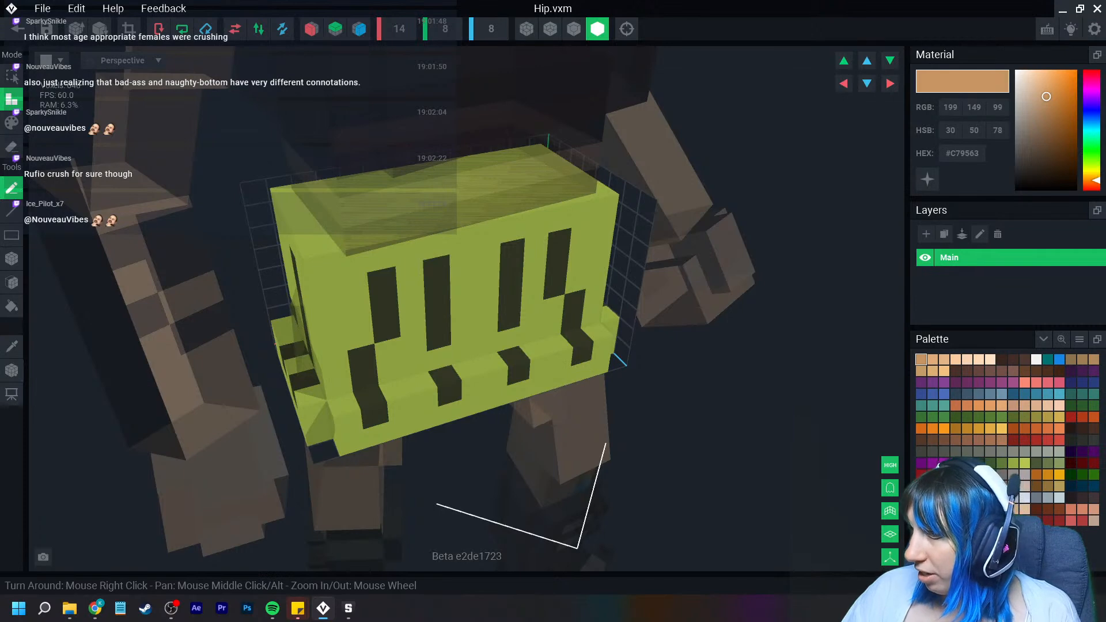
# Bucket-fill the yellow skirt dark brown #573B34 and save the Hip model
pyautogui.click(967, 371)
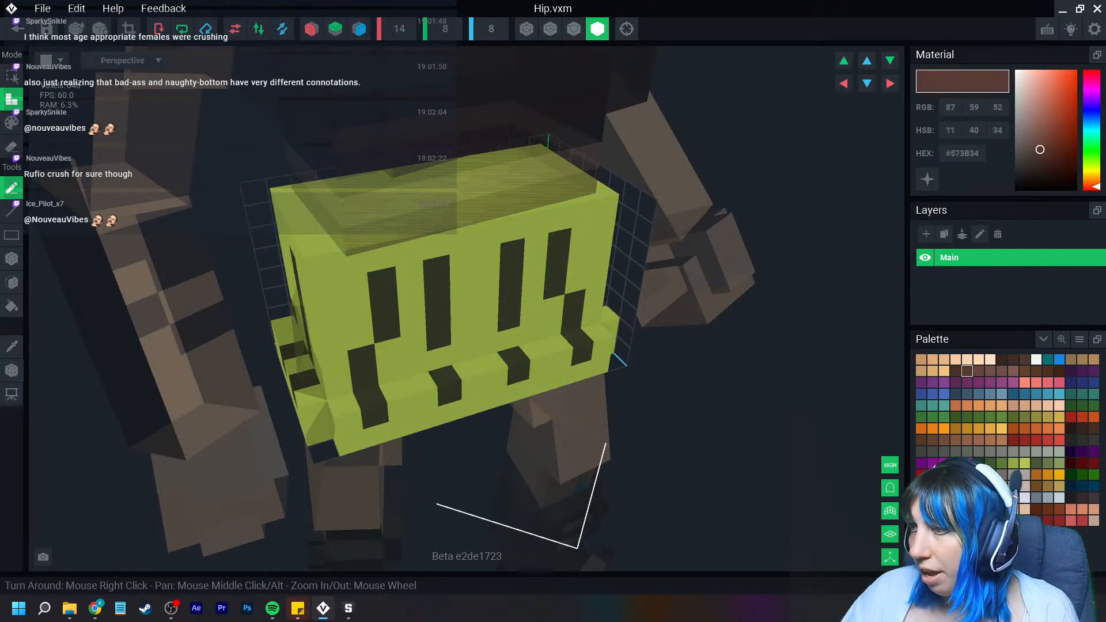
pyautogui.click(12, 122)
pyautogui.click(12, 306)
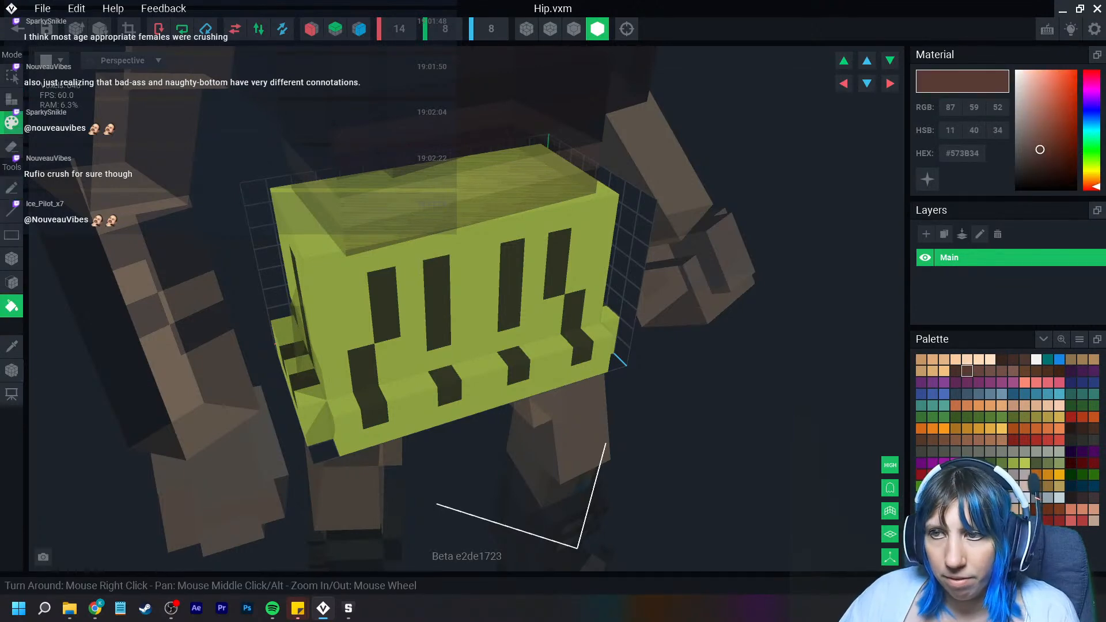
pyautogui.click(384, 306)
pyautogui.moveTo(384, 306); pyautogui.dragTo(576, 360, button='right')
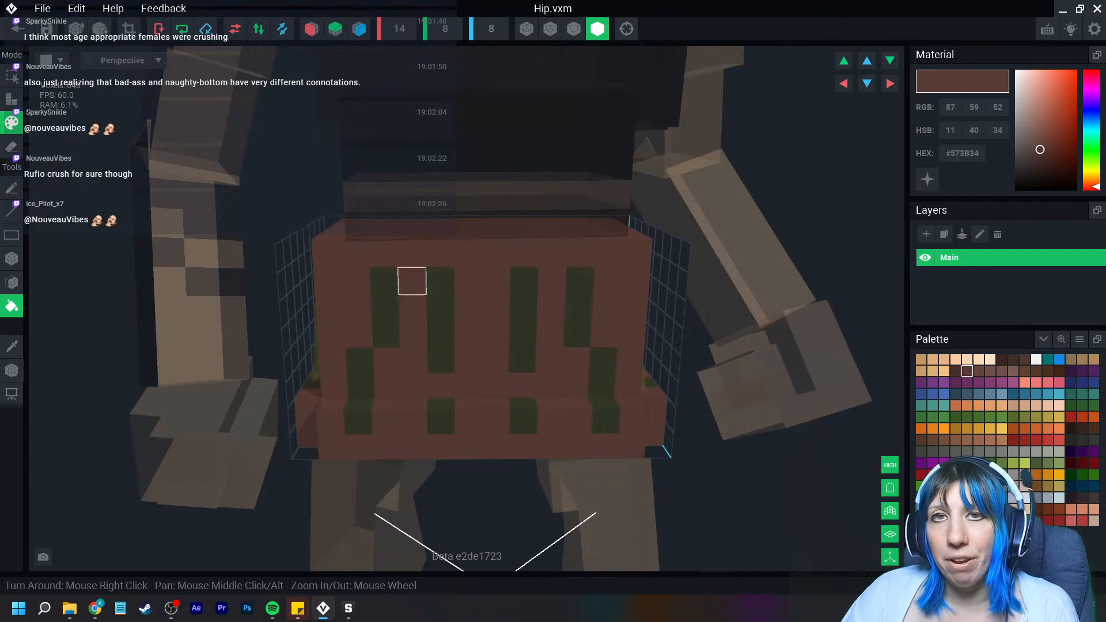
pyautogui.click(17, 28)
pyautogui.click(438, 222)
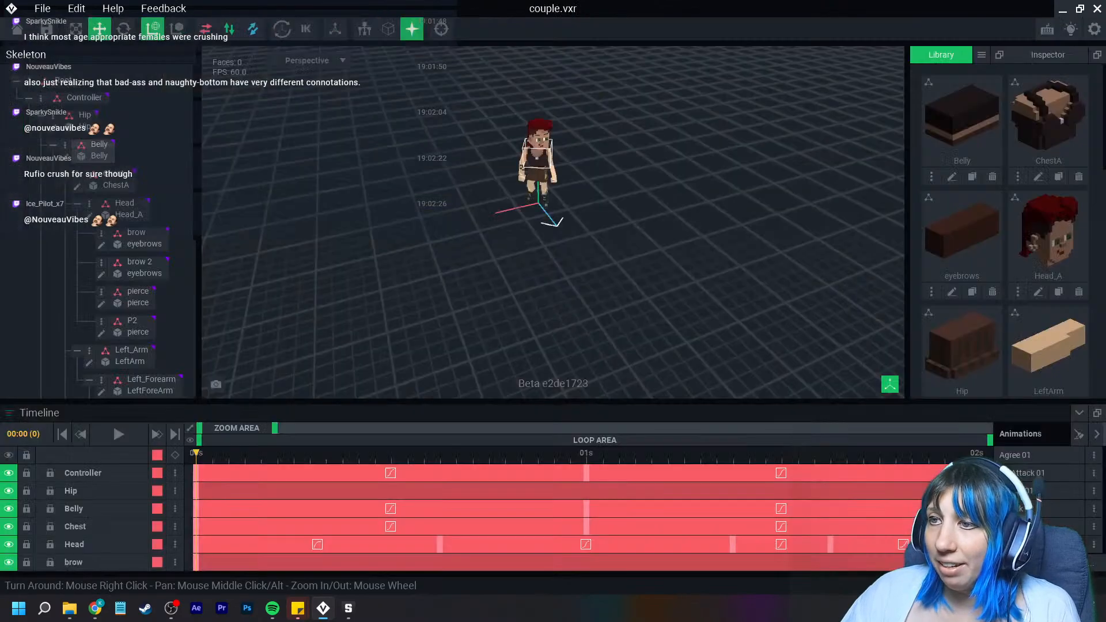
# Reopen Hip, set darker brown #48302B as the paint colour, and save it again
pyautogui.scroll(3, 529, 173)
pyautogui.moveTo(531, 130); pyautogui.dragTo(532, 202, button='middle')
pyautogui.moveTo(532, 201)
pyautogui.mouseDown(button='right')
pyautogui.moveTo(461, 187)
pyautogui.moveTo(599, 199)
pyautogui.moveTo(507, 202)
pyautogui.mouseUp(button='right')
pyautogui.click(527, 197)
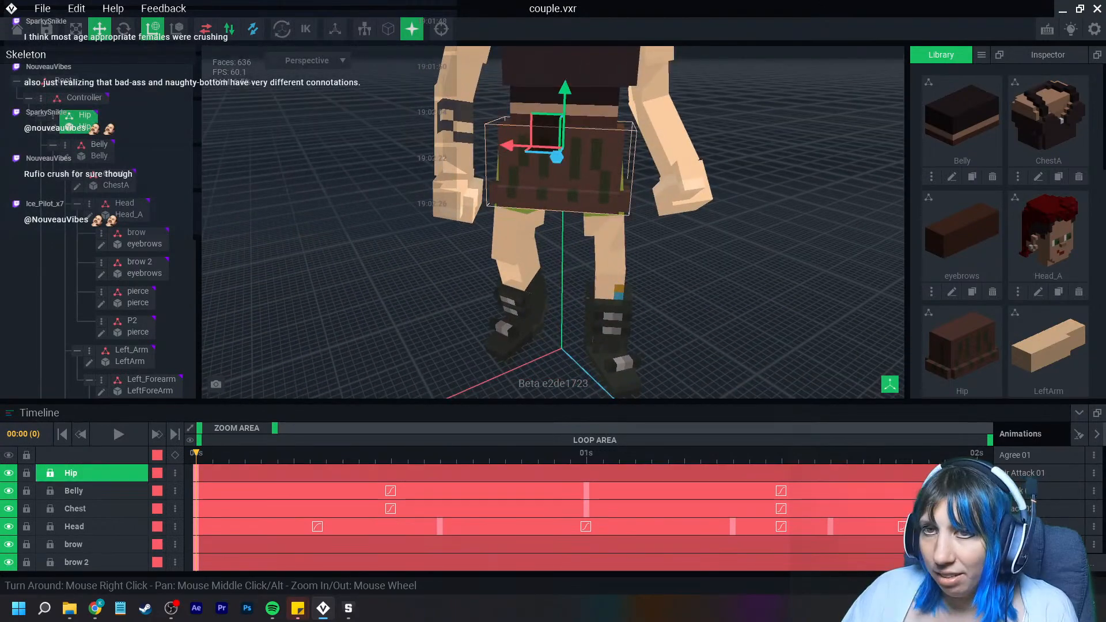
pyautogui.click(53, 128)
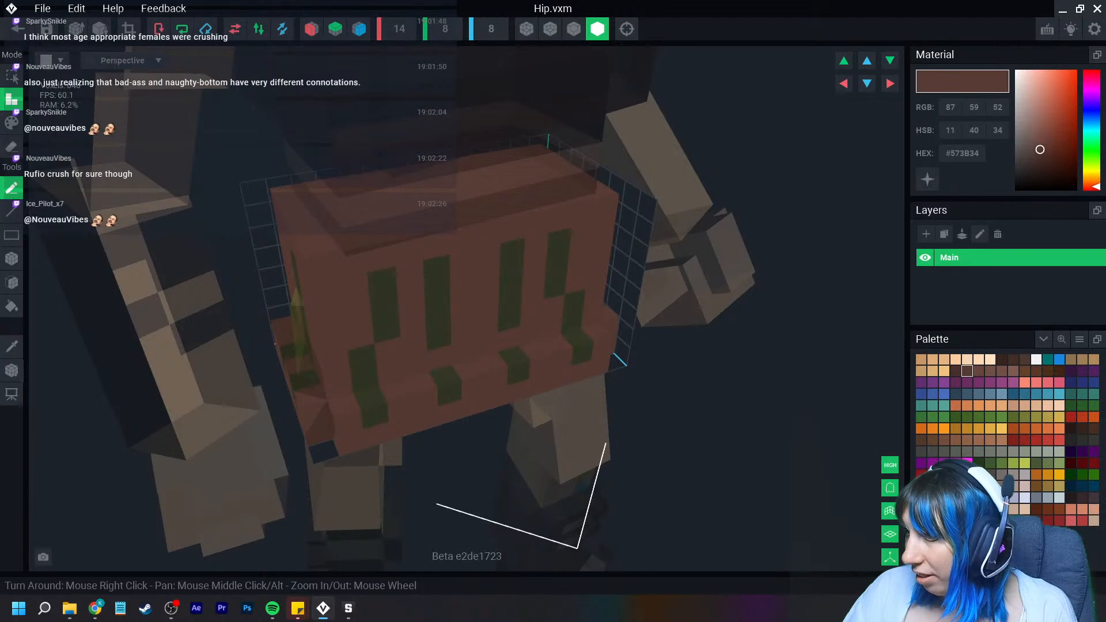
pyautogui.click(956, 371)
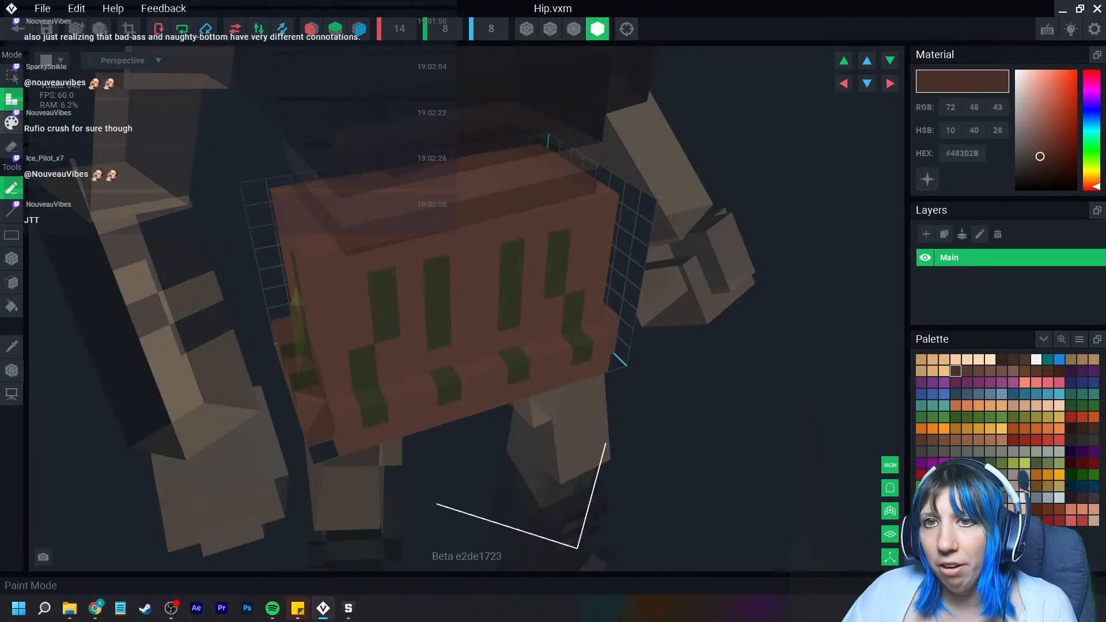
pyautogui.click(12, 123)
pyautogui.click(11, 306)
pyautogui.moveTo(321, 264)
pyautogui.mouseDown(button='right')
pyautogui.moveTo(348, 309)
pyautogui.moveTo(374, 311)
pyautogui.mouseUp(button='right')
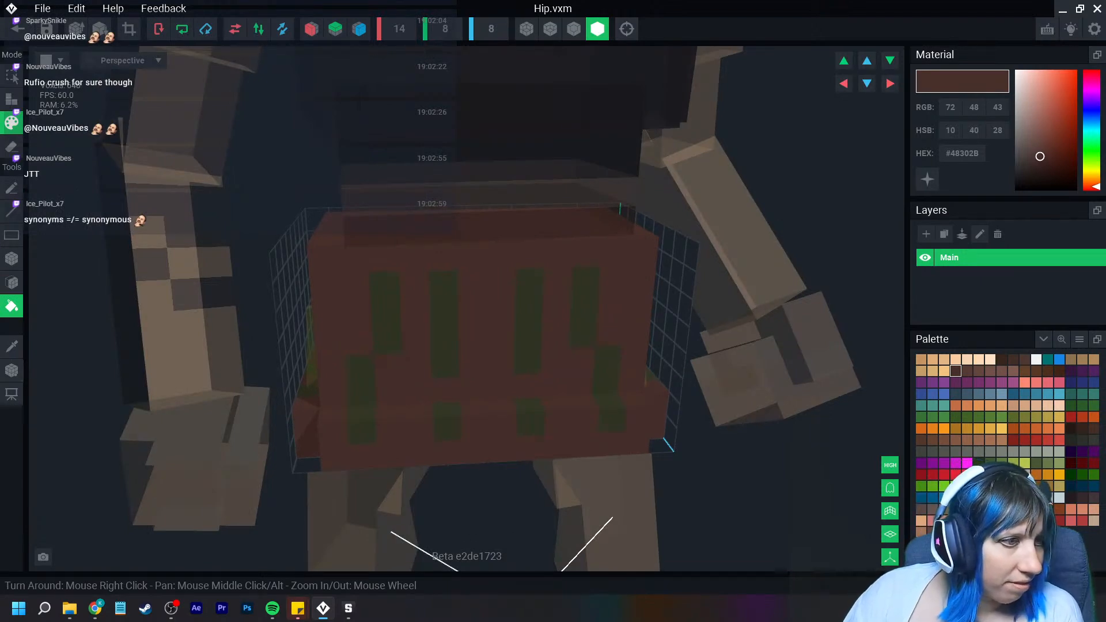
pyautogui.click(17, 29)
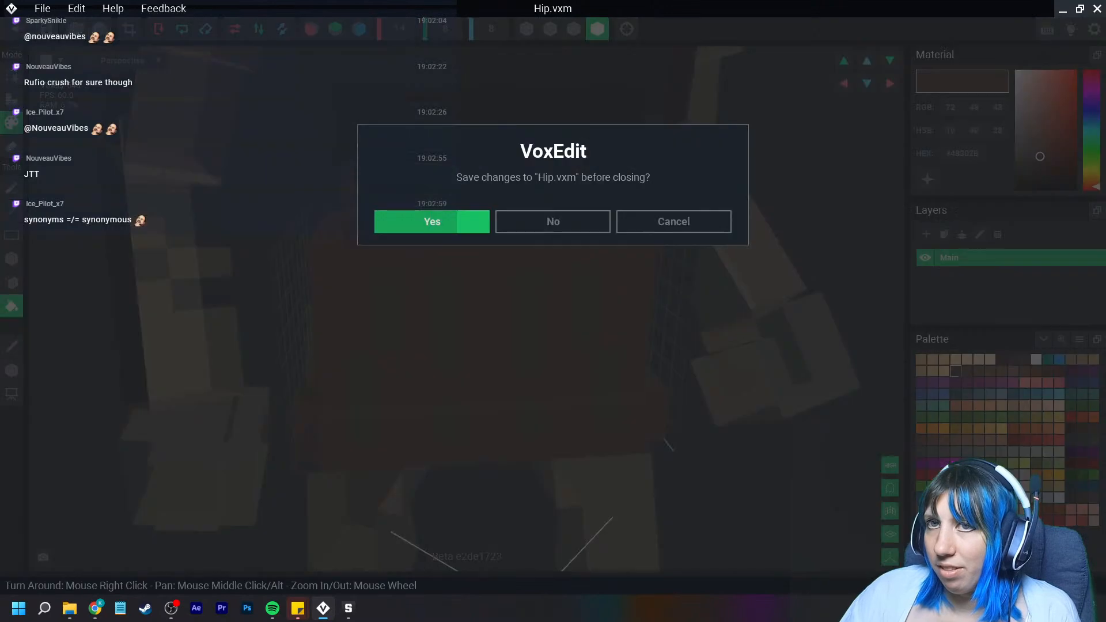
pyautogui.click(432, 222)
pyautogui.scroll(6, 553, 223)
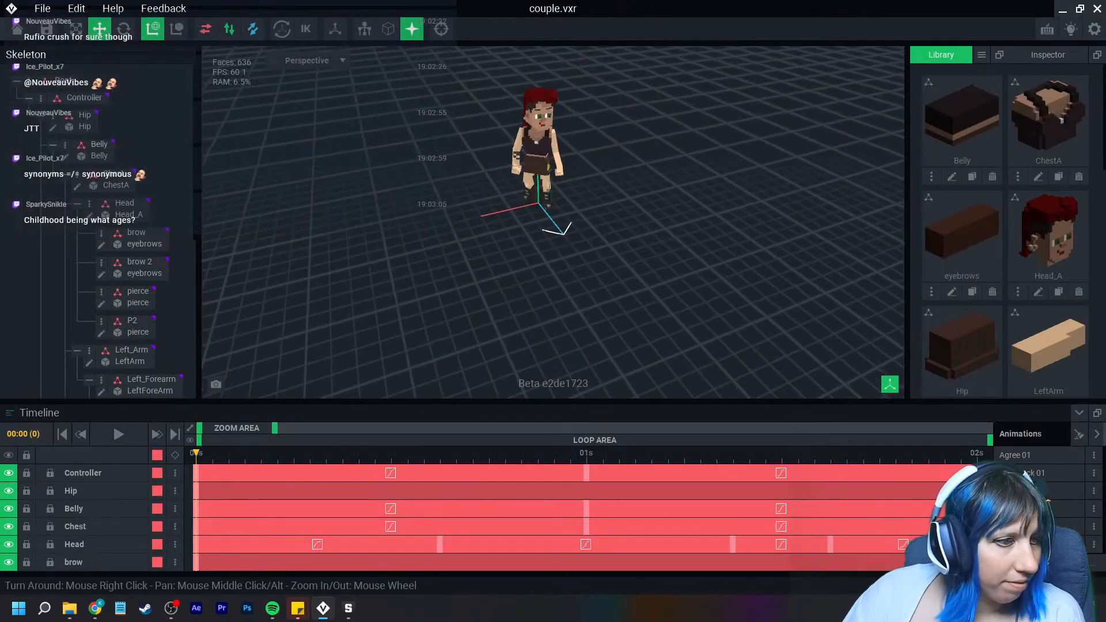
pyautogui.moveTo(567, 158); pyautogui.dragTo(583, 235, button='middle')
pyautogui.scroll(3, 582, 234)
pyautogui.moveTo(582, 235); pyautogui.dragTo(584, 234, button='right')
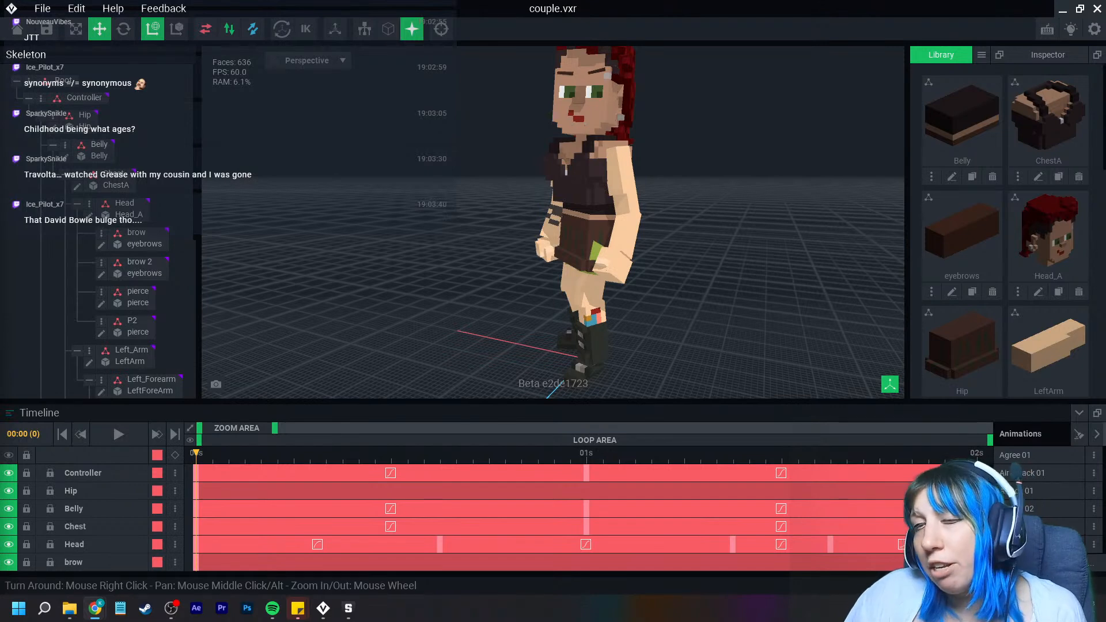
pyautogui.moveTo(553, 276); pyautogui.dragTo(633, 280, button='right')
pyautogui.scroll(4, 635, 282)
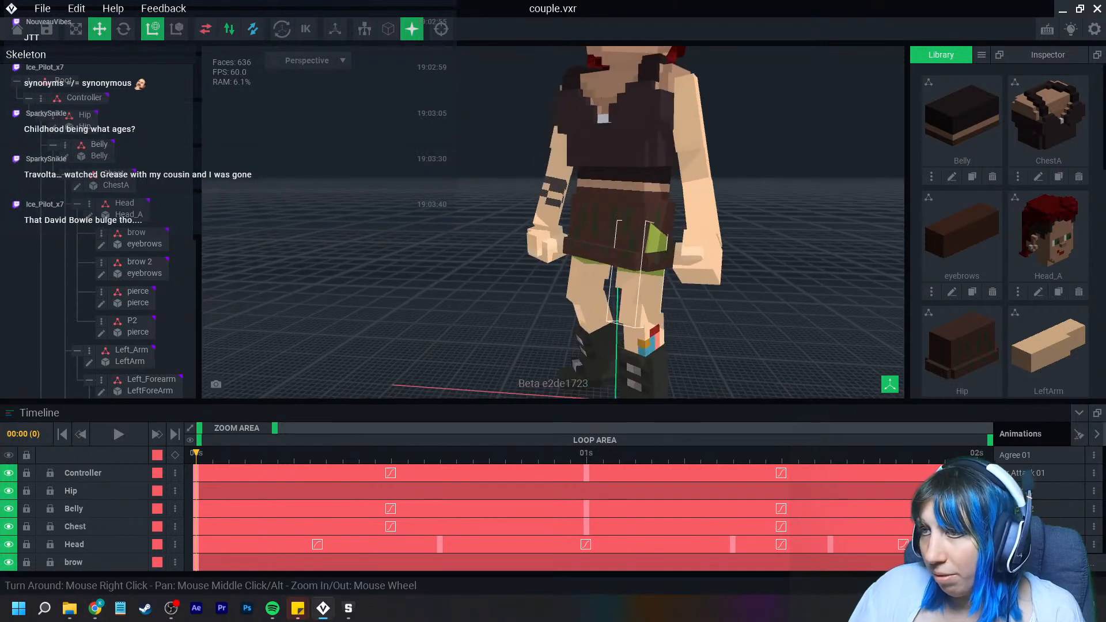
# On the left thigh, bucket-fill the skin #B4886E and the green clothing #48302B
pyautogui.click(637, 294)
pyautogui.click(64, 329)
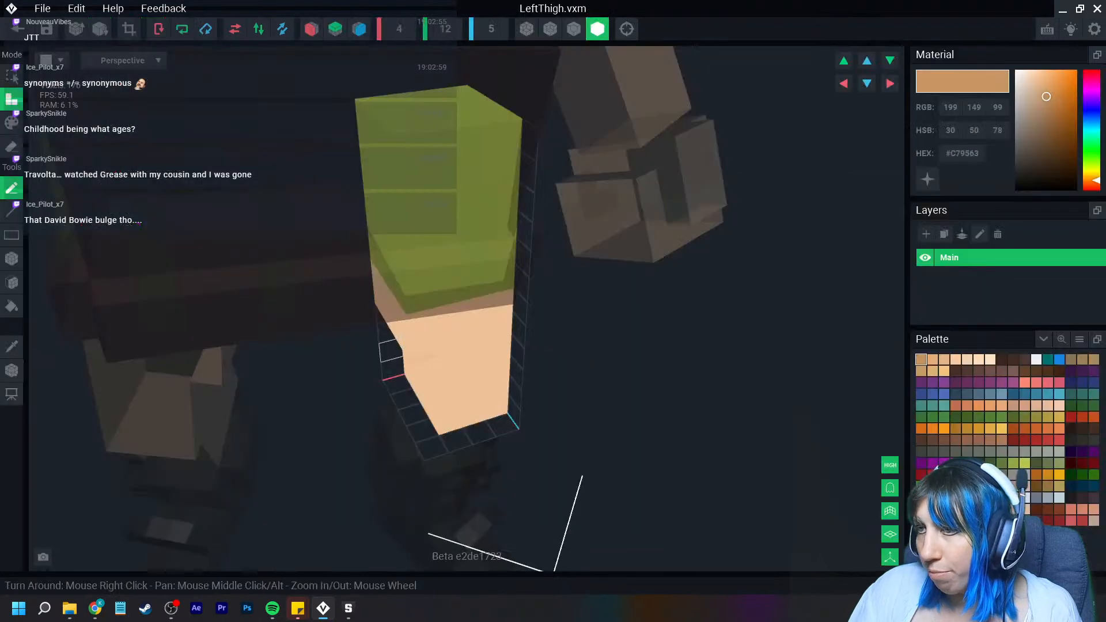
pyautogui.rightClick(963, 155)
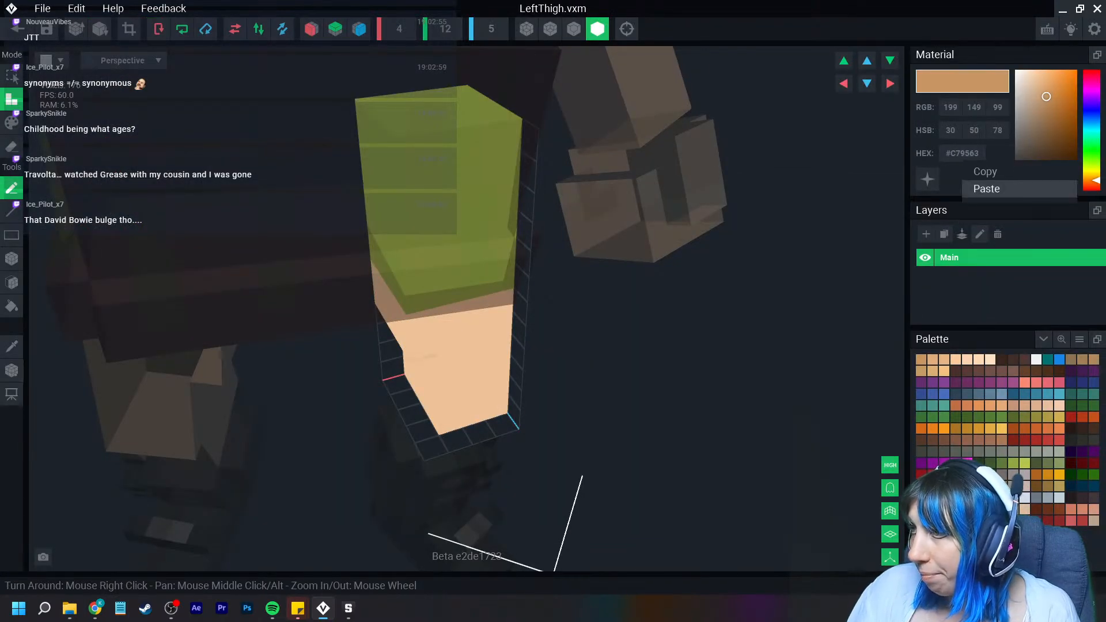
pyautogui.click(983, 189)
pyautogui.click(12, 123)
pyautogui.click(12, 306)
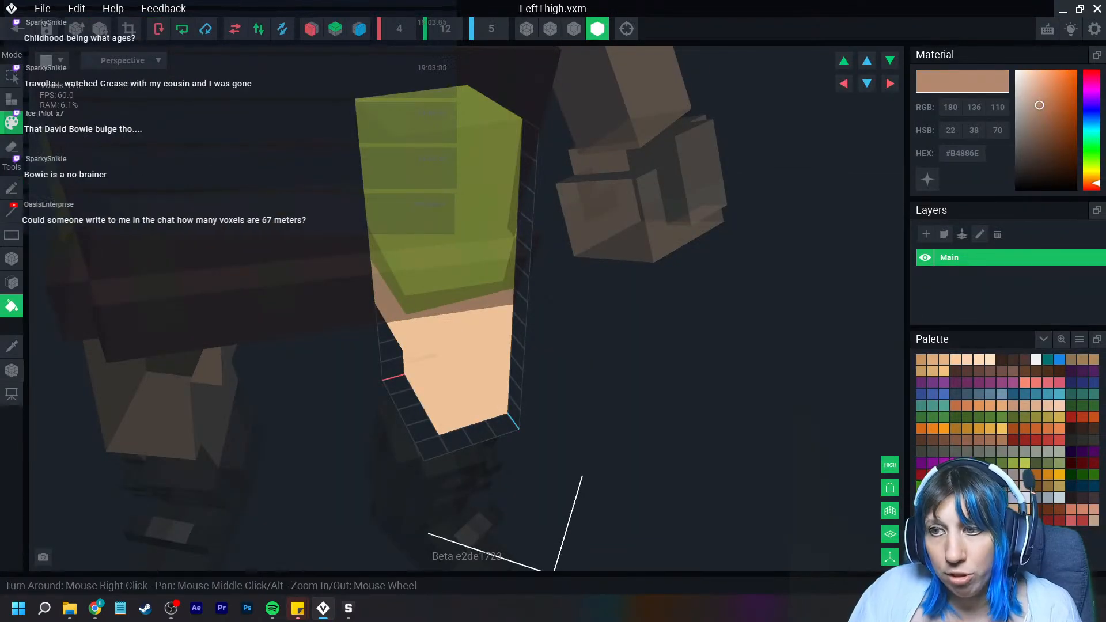
pyautogui.click(449, 363)
pyautogui.moveTo(450, 364); pyautogui.dragTo(490, 369, button='right')
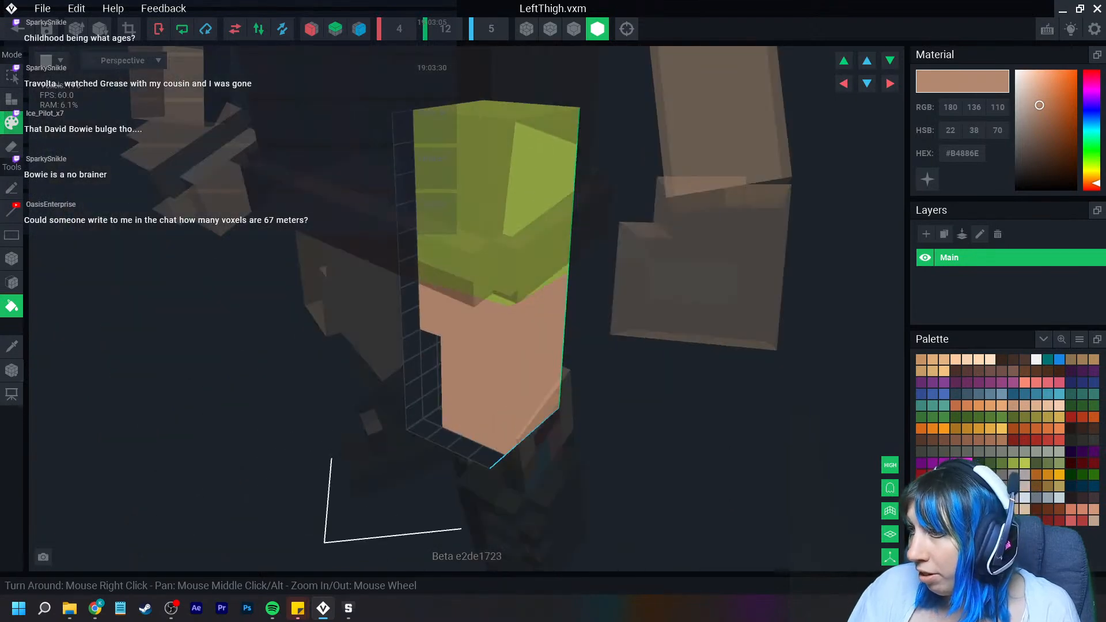
pyautogui.click(956, 371)
pyautogui.click(501, 230)
pyautogui.moveTo(500, 233); pyautogui.dragTo(500, 230, button='right')
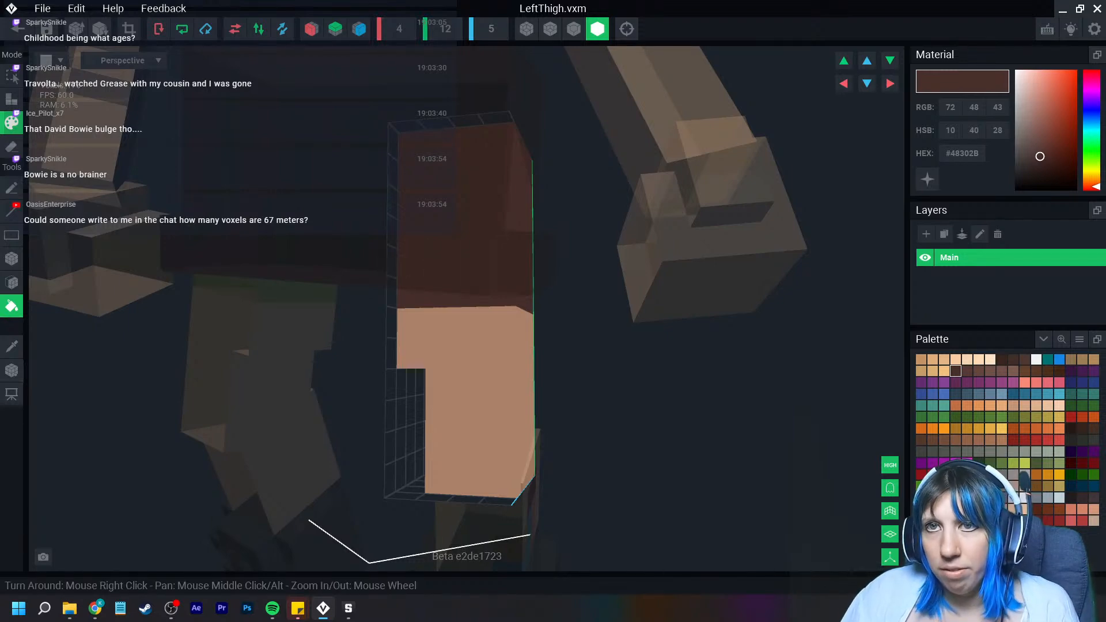
# Save the left thigh changes and return to the couple rig
pyautogui.click(17, 29)
pyautogui.click(432, 222)
pyautogui.scroll(2, 537, 175)
pyautogui.moveTo(538, 175); pyautogui.dragTo(513, 176, button='right')
pyautogui.moveTo(531, 174); pyautogui.dragTo(555, 172, button='right')
# On the right thigh, fill skin #B4886E and green clothing #48302B, then save it
pyautogui.click(540, 136)
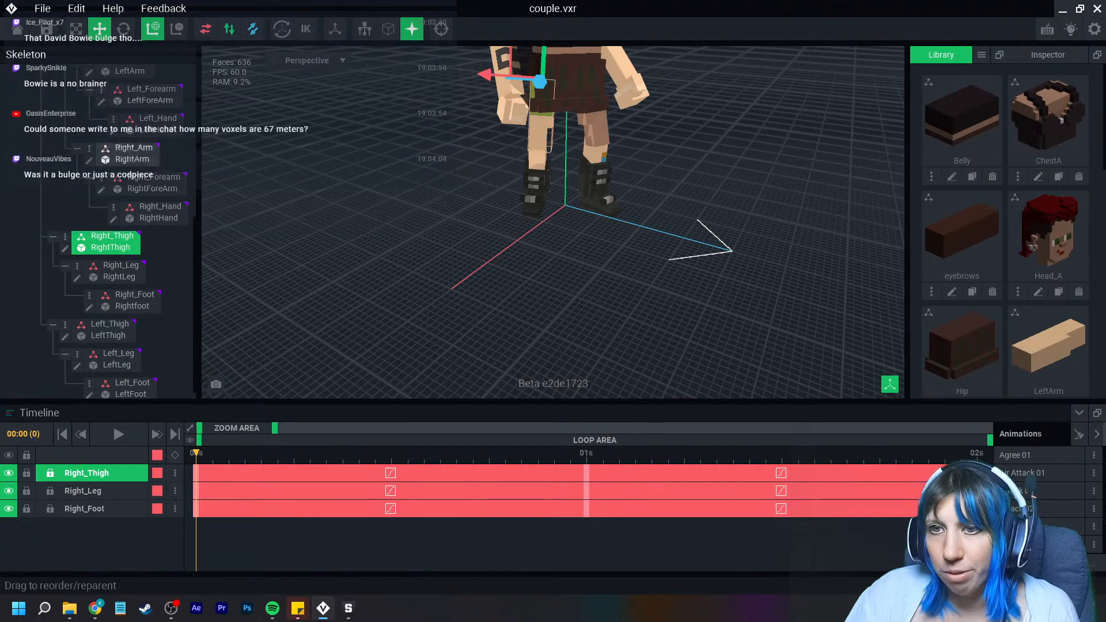
pyautogui.click(64, 249)
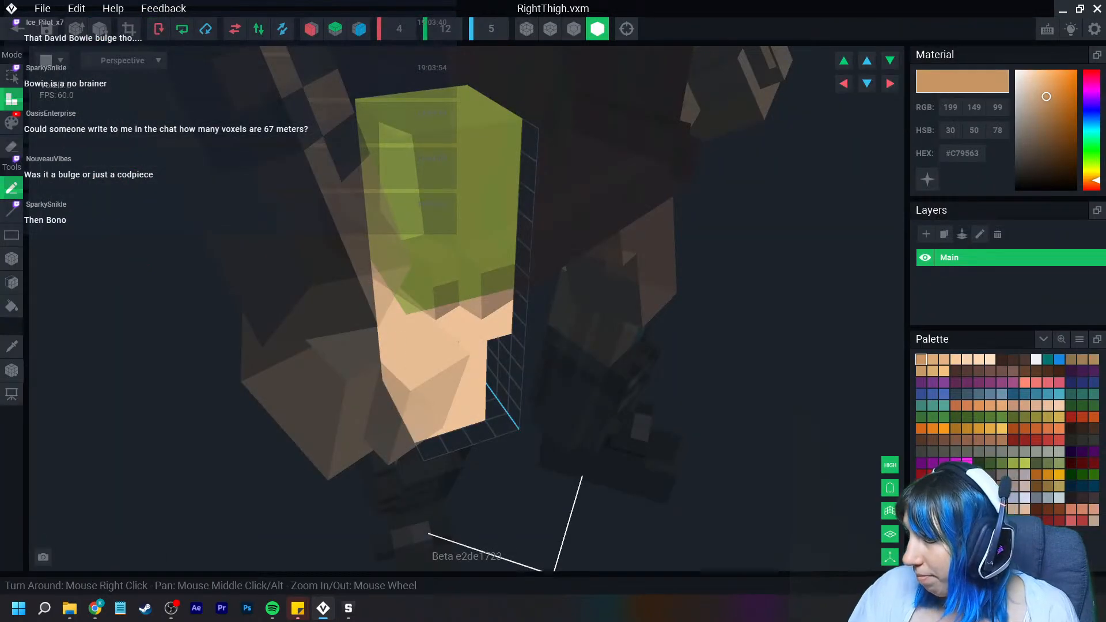
pyautogui.rightClick(962, 153)
pyautogui.click(977, 180)
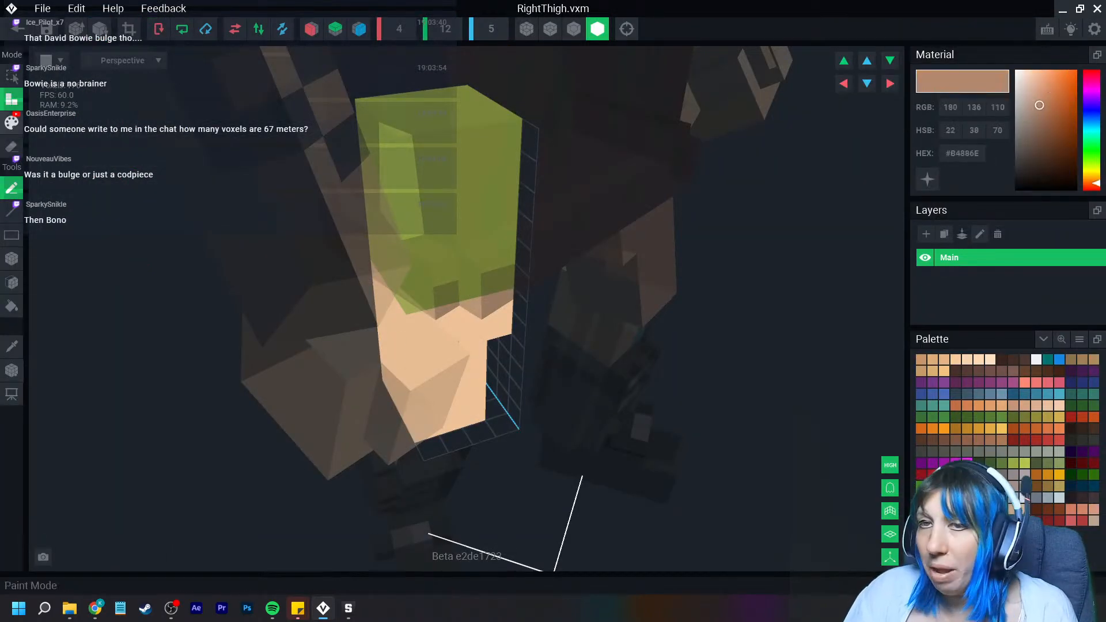
pyautogui.click(11, 122)
pyautogui.click(11, 306)
pyautogui.click(474, 375)
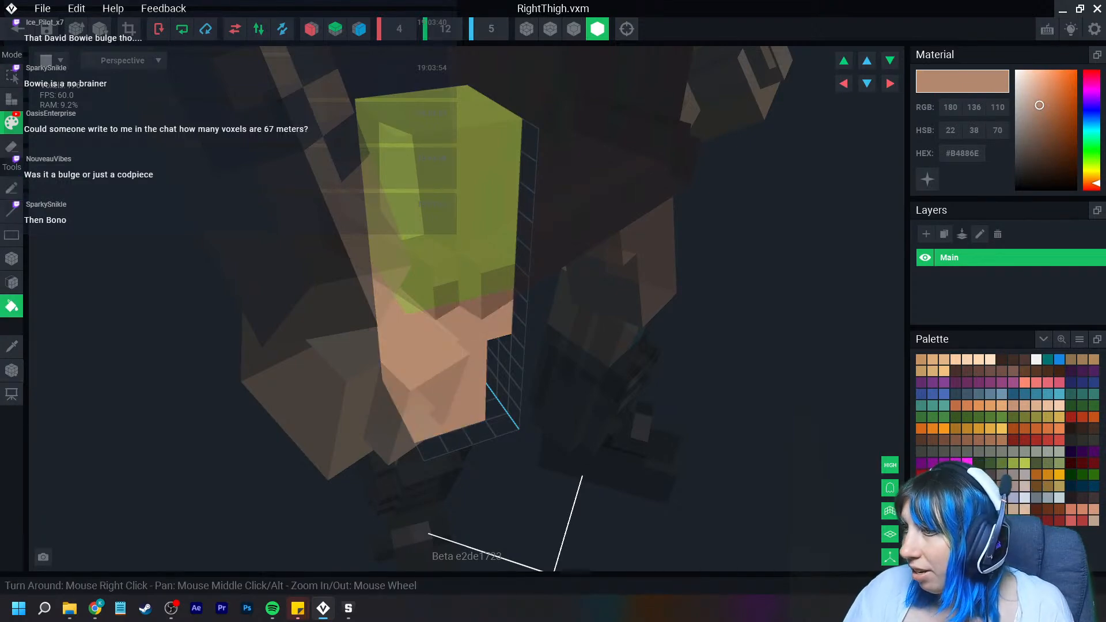
pyautogui.click(956, 371)
pyautogui.click(445, 210)
pyautogui.moveTo(446, 210); pyautogui.dragTo(414, 213, button='right')
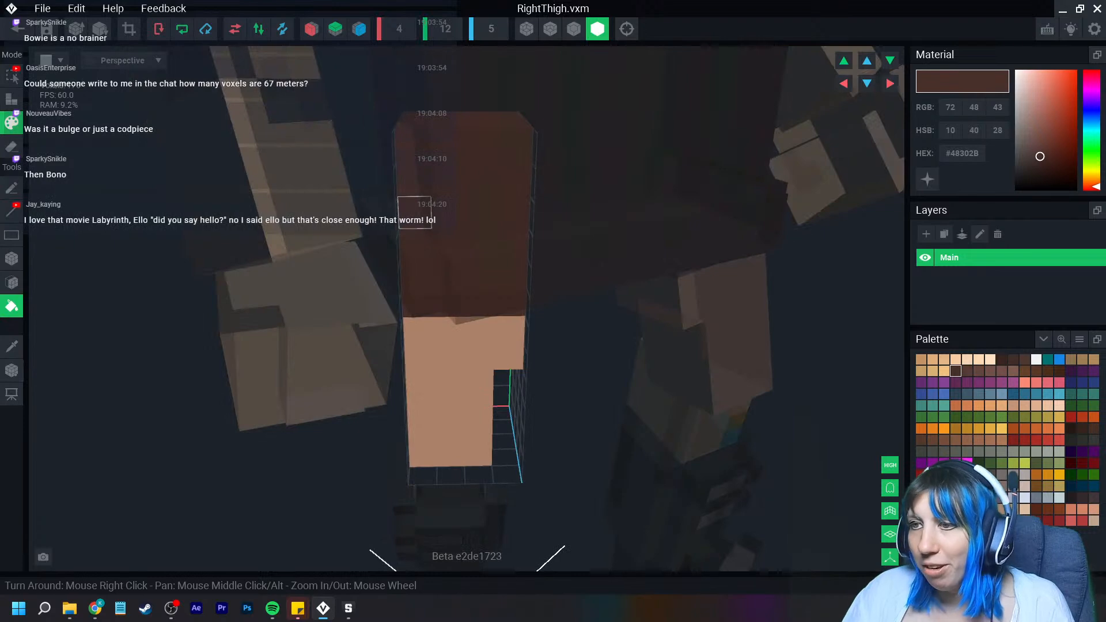
pyautogui.click(16, 28)
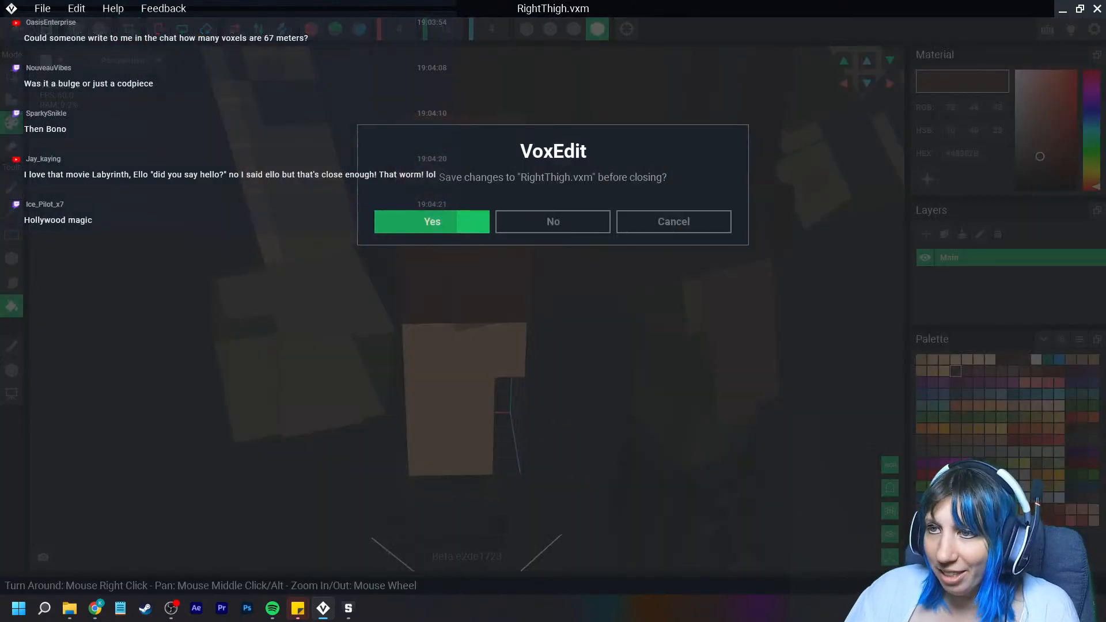
pyautogui.click(432, 220)
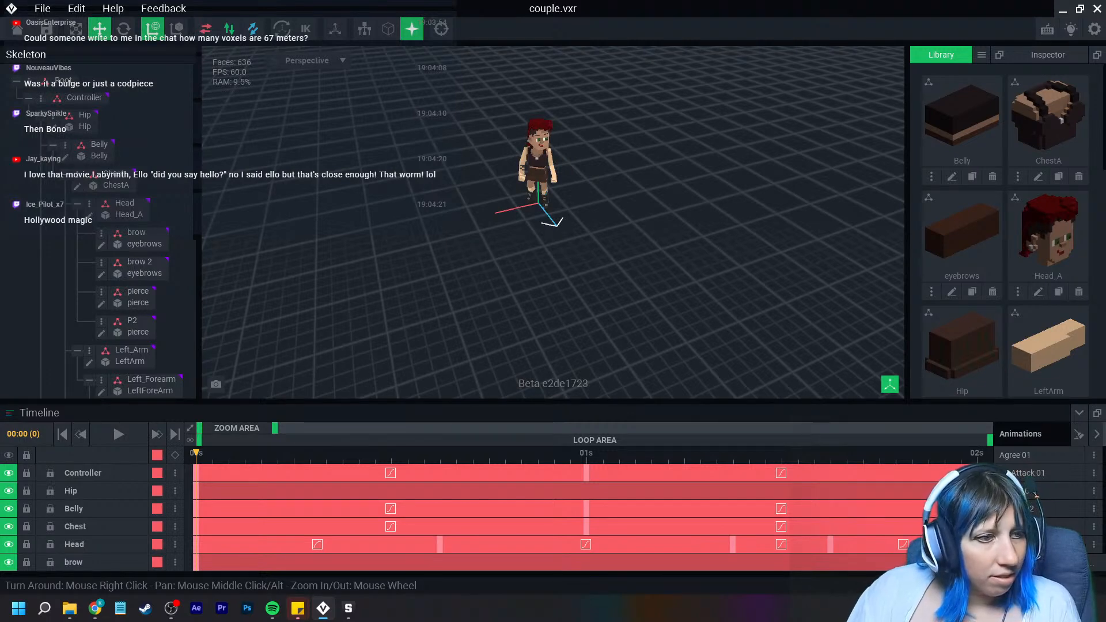
# Bucket-fill the right upper arm's skin with #B4886E and save it back to the rig
pyautogui.scroll(5, 534, 188)
pyautogui.scroll(3, 535, 188)
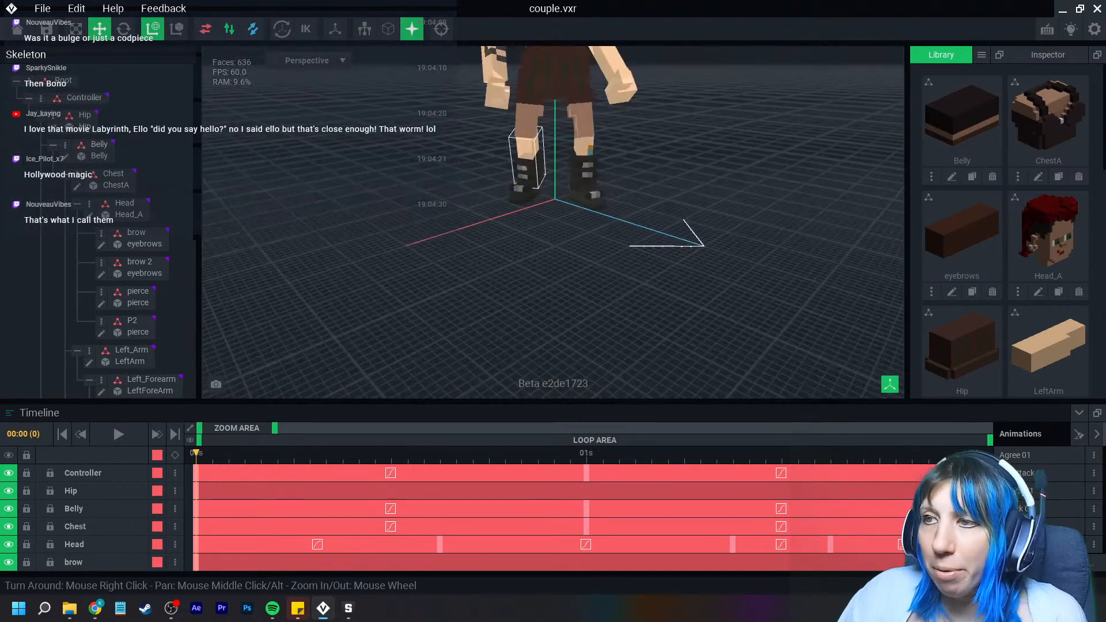
pyautogui.scroll(-5, 534, 188)
pyautogui.click(465, 190)
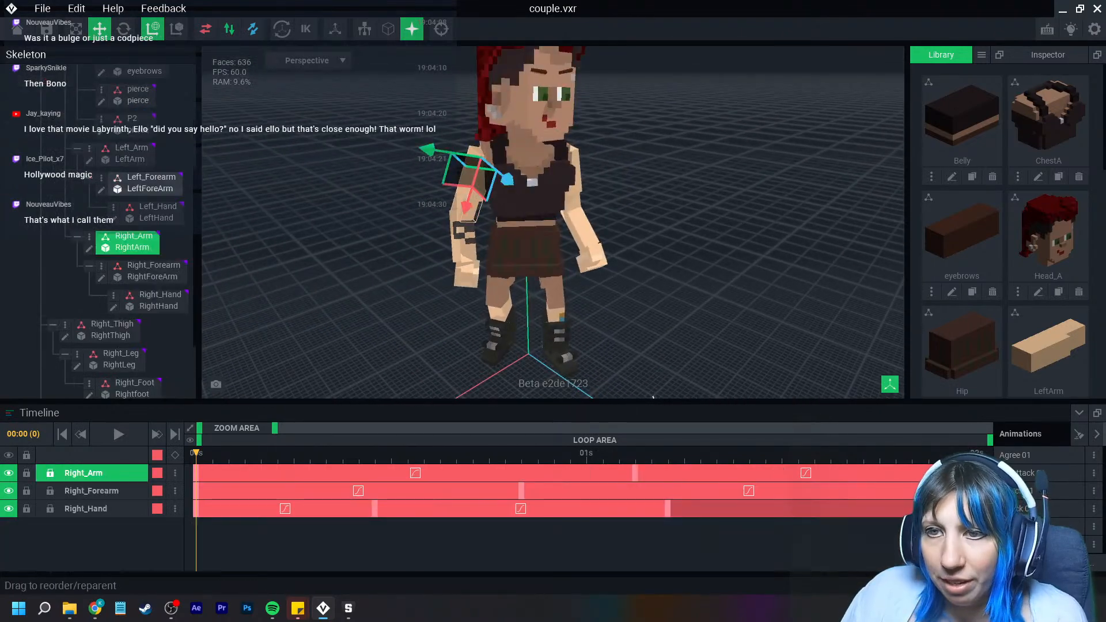
pyautogui.press('Tab')
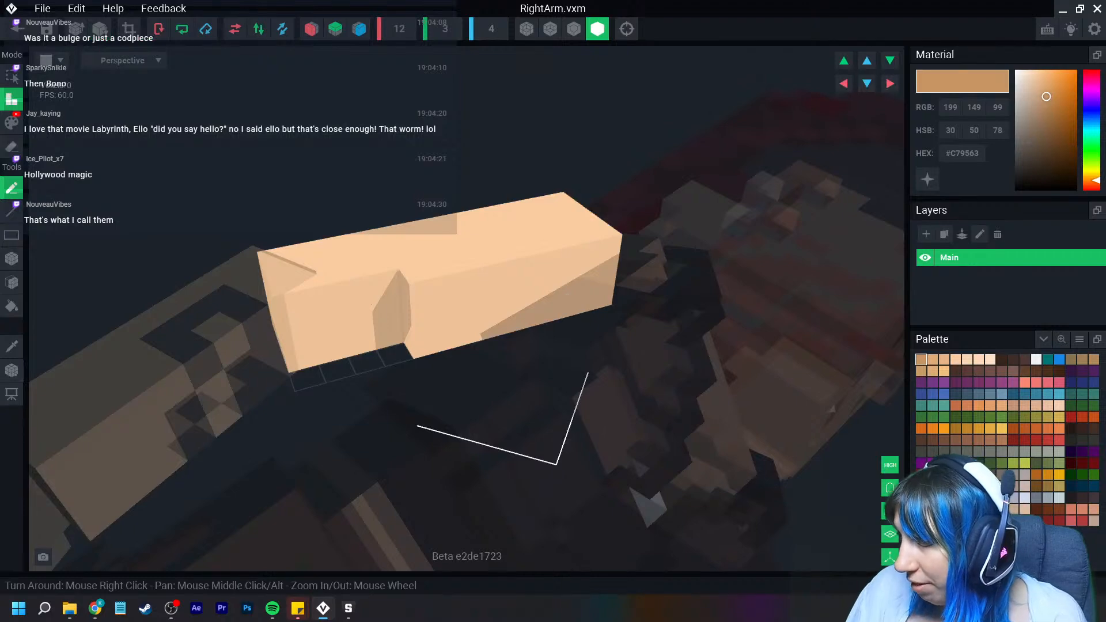
pyautogui.rightClick(961, 152)
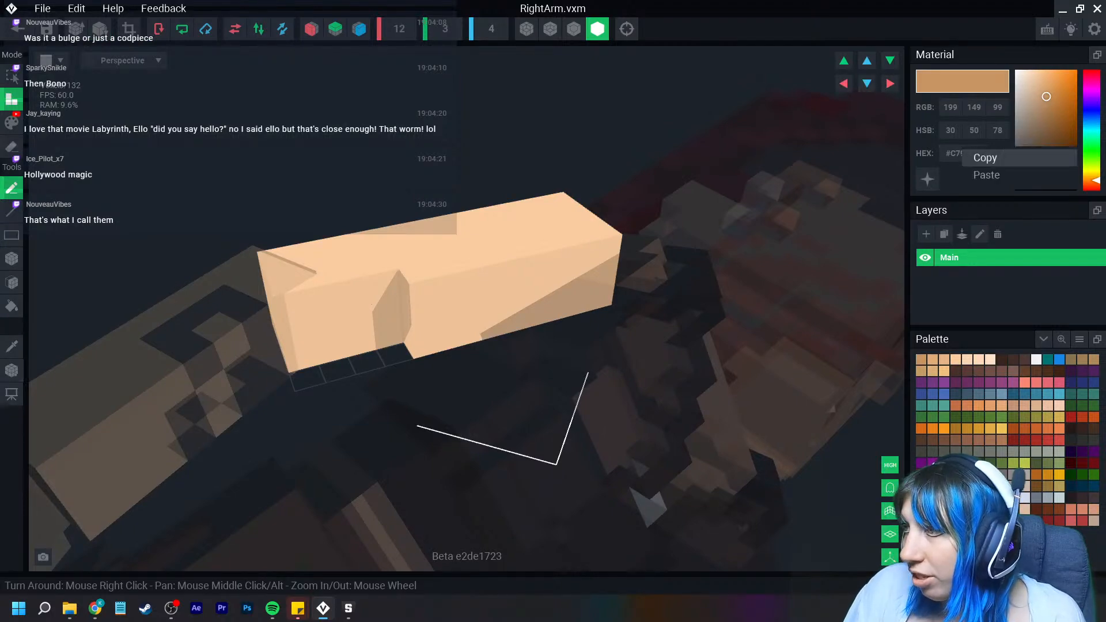
pyautogui.click(983, 175)
pyautogui.click(11, 122)
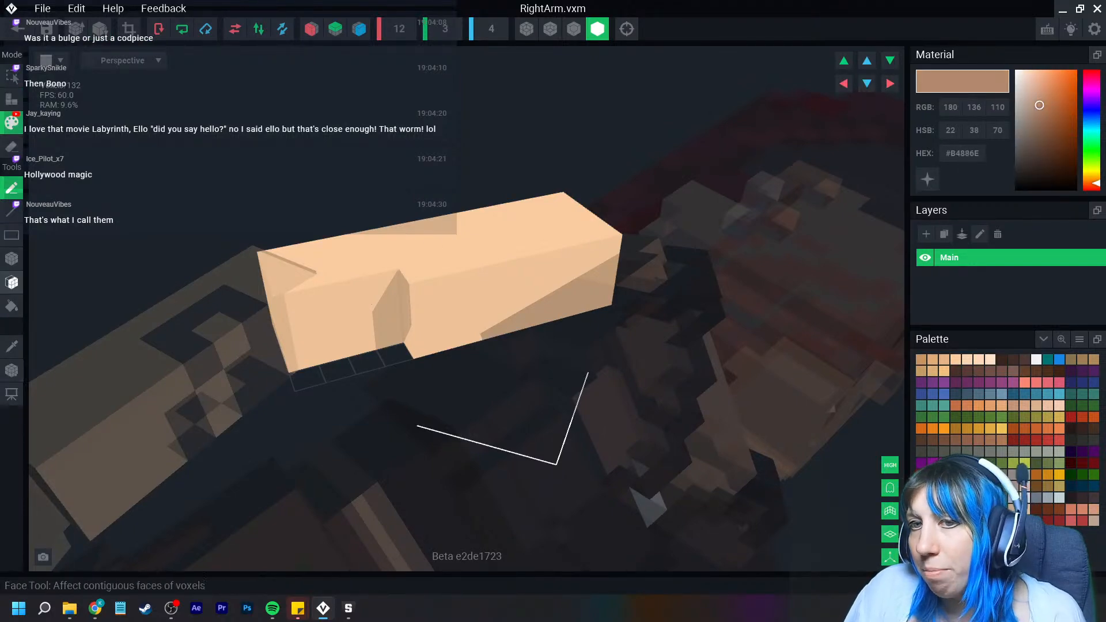
pyautogui.click(11, 306)
pyautogui.click(436, 252)
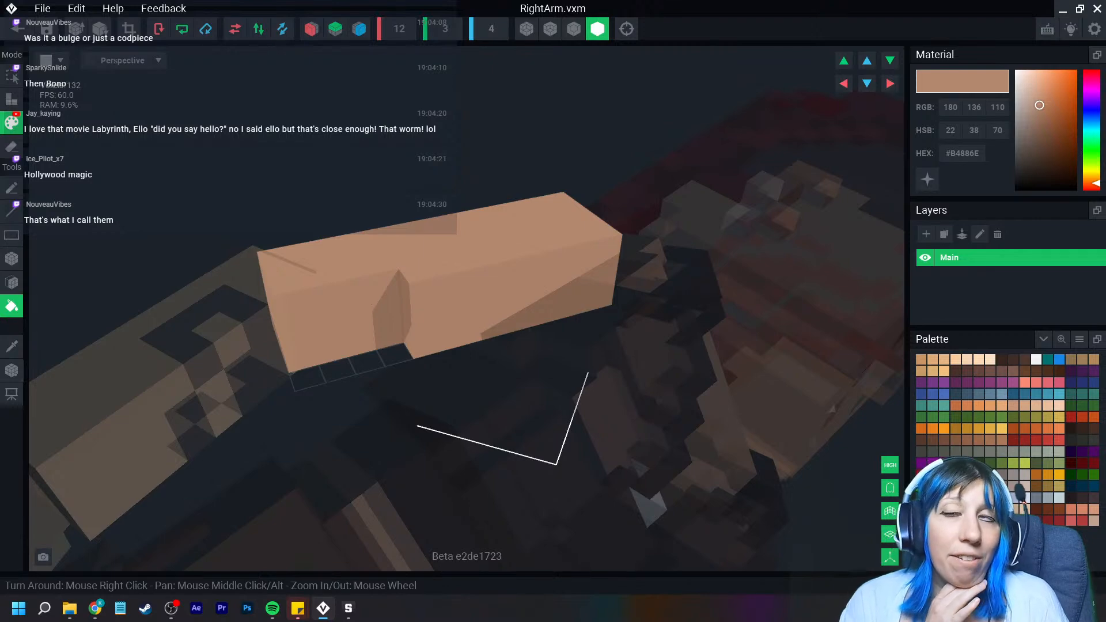
pyautogui.click(17, 29)
pyautogui.click(432, 222)
# Bucket-fill the left upper arm's skin with #B4886E and save it back to the rig
pyautogui.scroll(5, 539, 113)
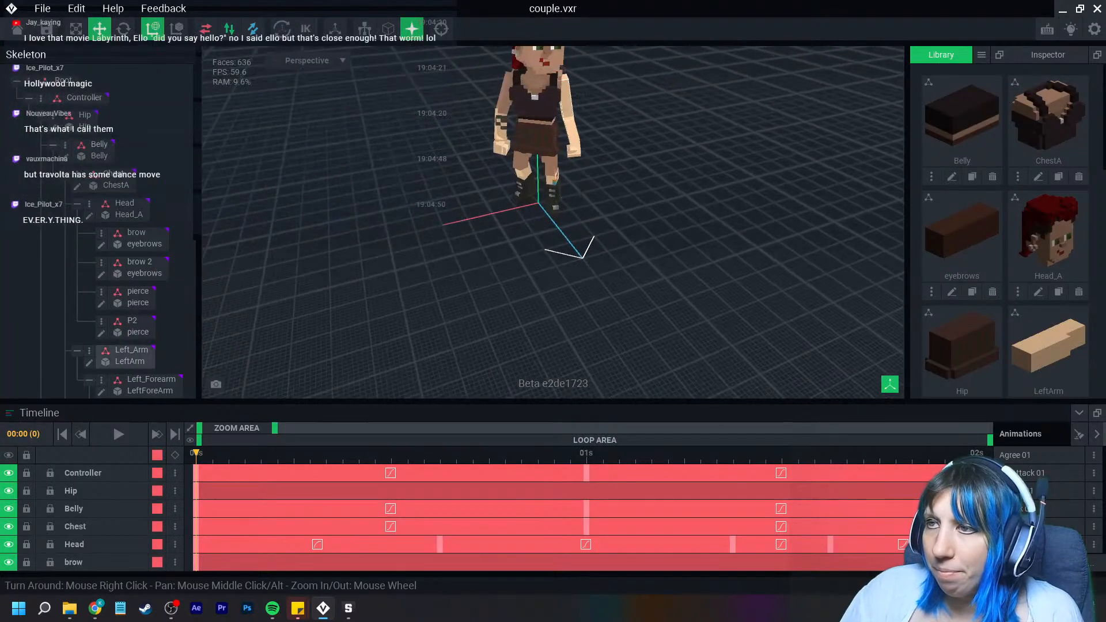
pyautogui.click(568, 109)
pyautogui.click(89, 248)
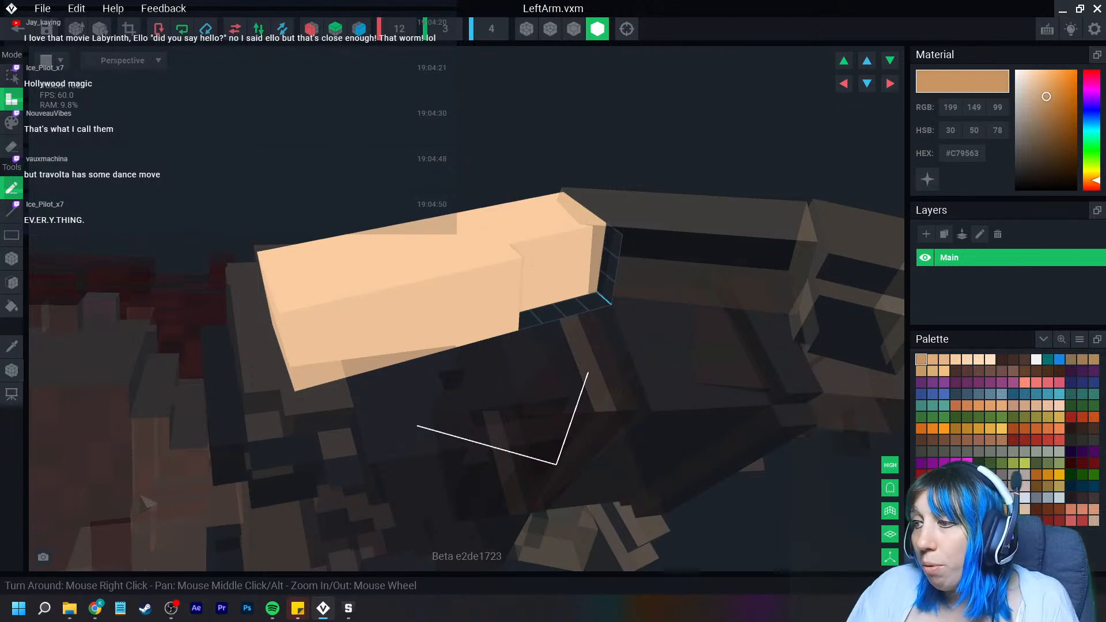
pyautogui.rightClick(964, 154)
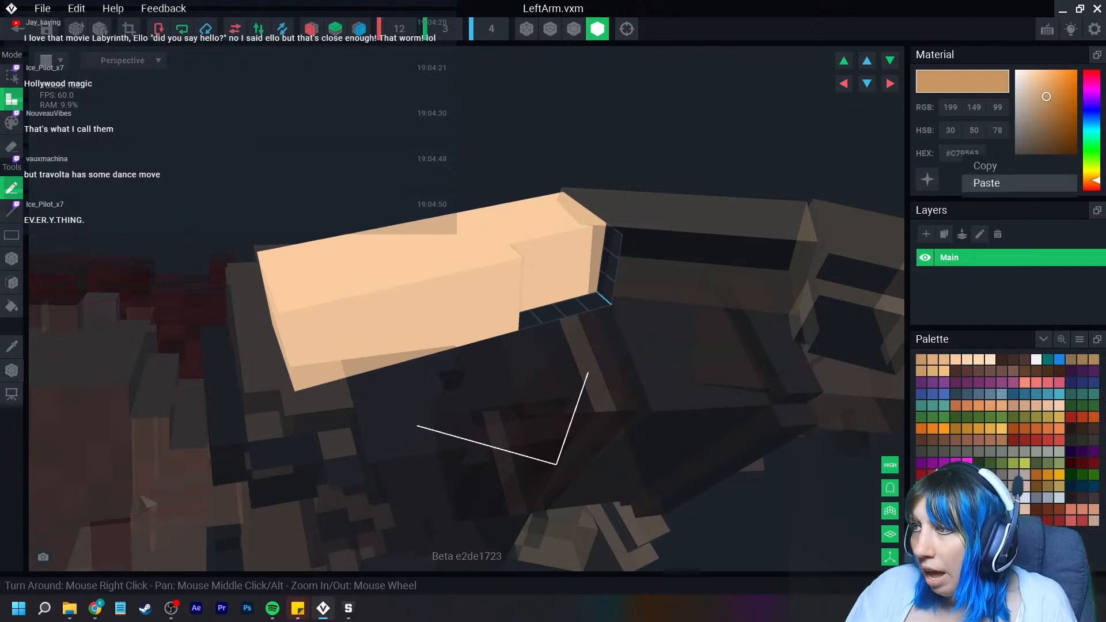
pyautogui.click(988, 183)
pyautogui.click(12, 123)
pyautogui.click(12, 306)
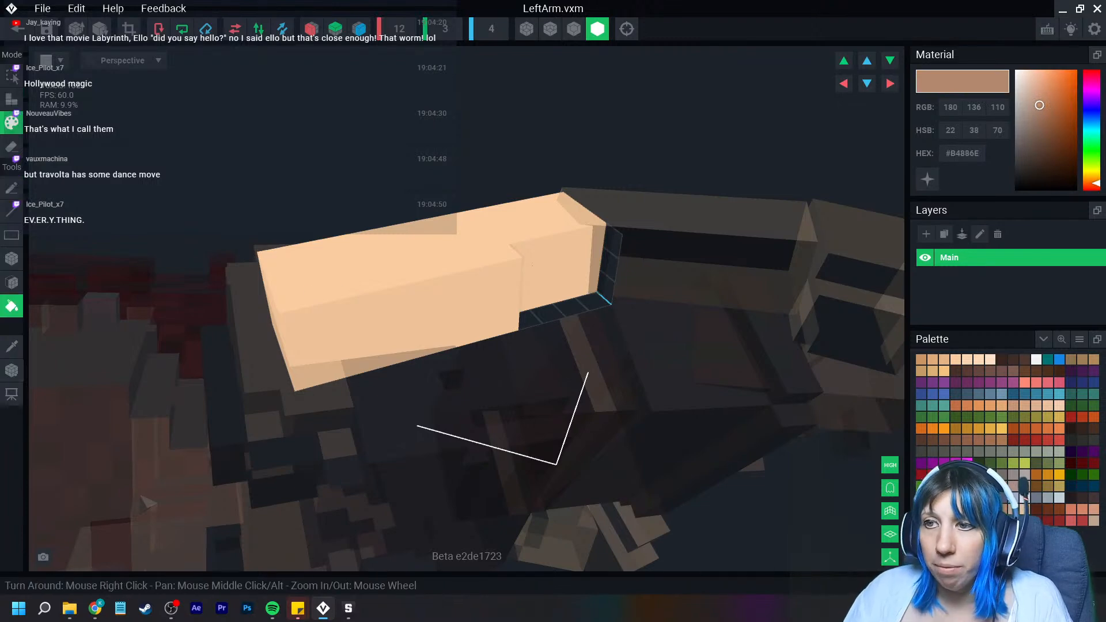
pyautogui.click(532, 266)
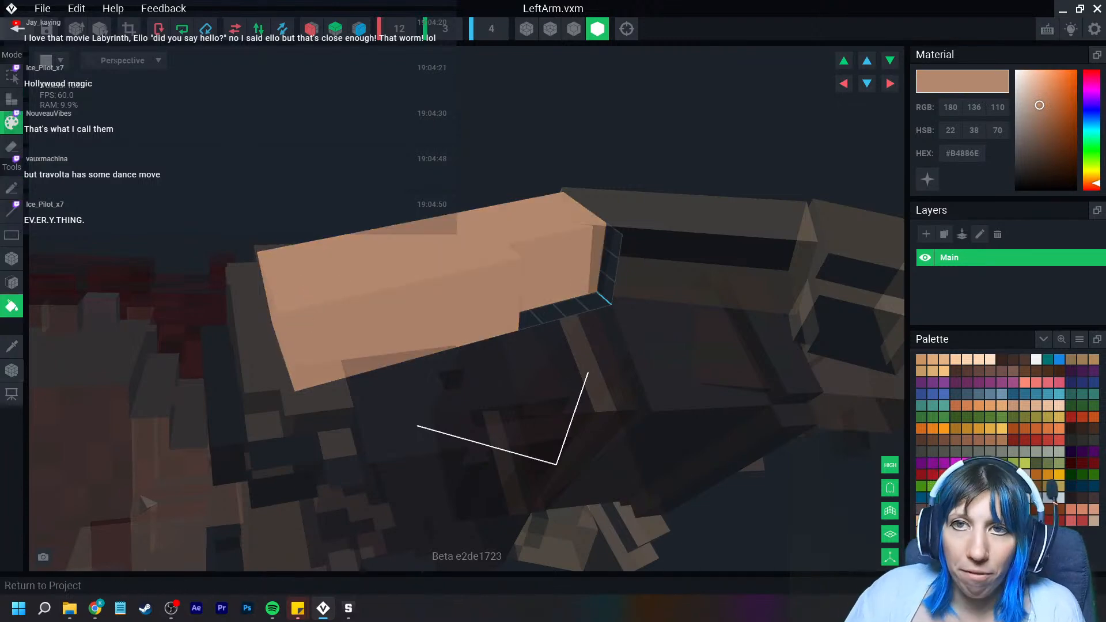
pyautogui.click(16, 26)
pyautogui.click(433, 221)
pyautogui.scroll(2, 531, 140)
pyautogui.moveTo(531, 141); pyautogui.dragTo(484, 141, button='right')
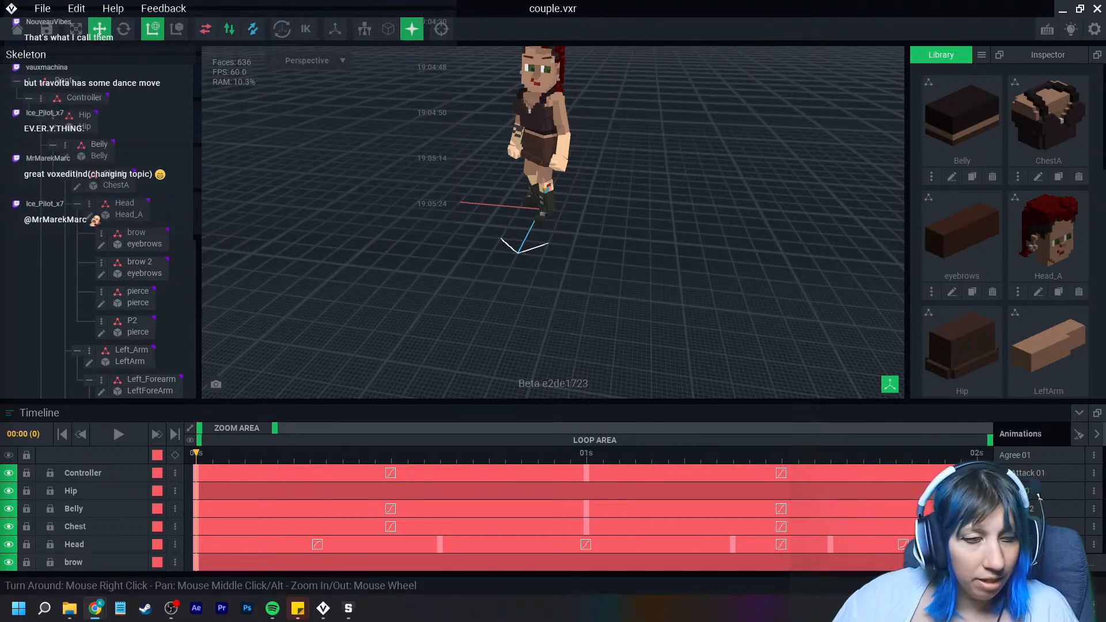
pyautogui.moveTo(497, 137); pyautogui.dragTo(611, 137, button='right')
# Fill the right forearm's skin with #B4886E, recolour a leftover light voxel, and save
pyautogui.click(503, 155)
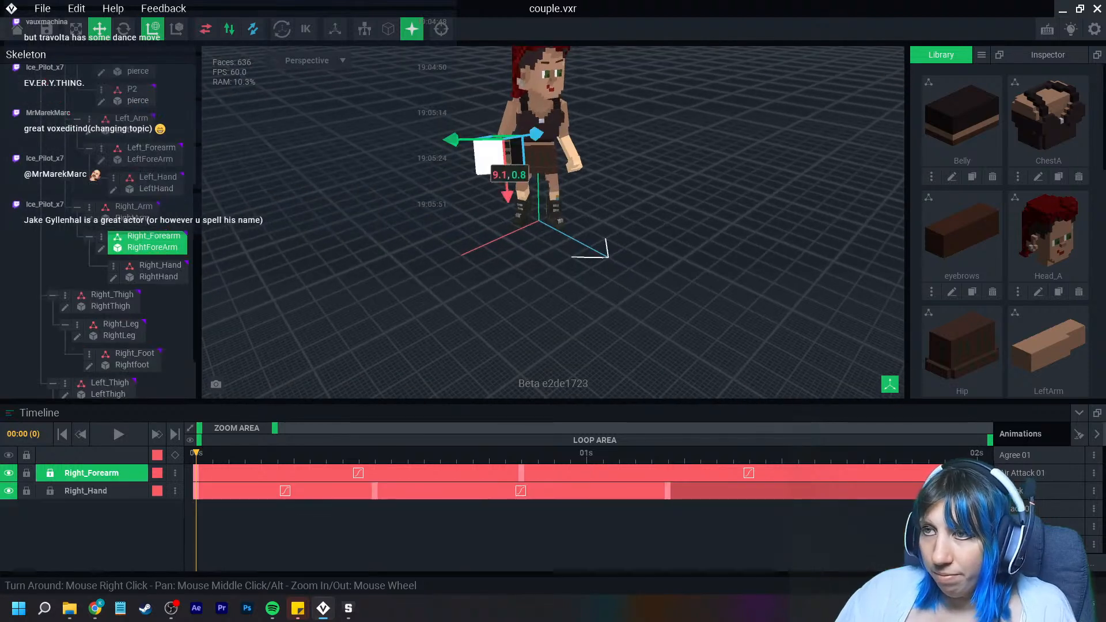
pyautogui.click(101, 249)
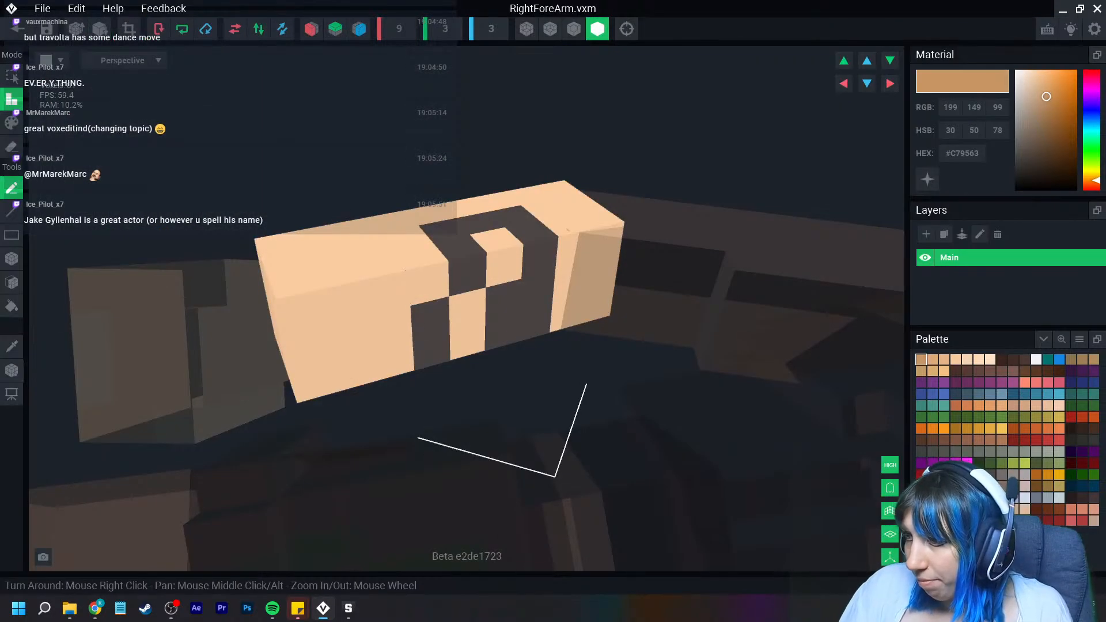
pyautogui.rightClick(963, 153)
pyautogui.click(980, 185)
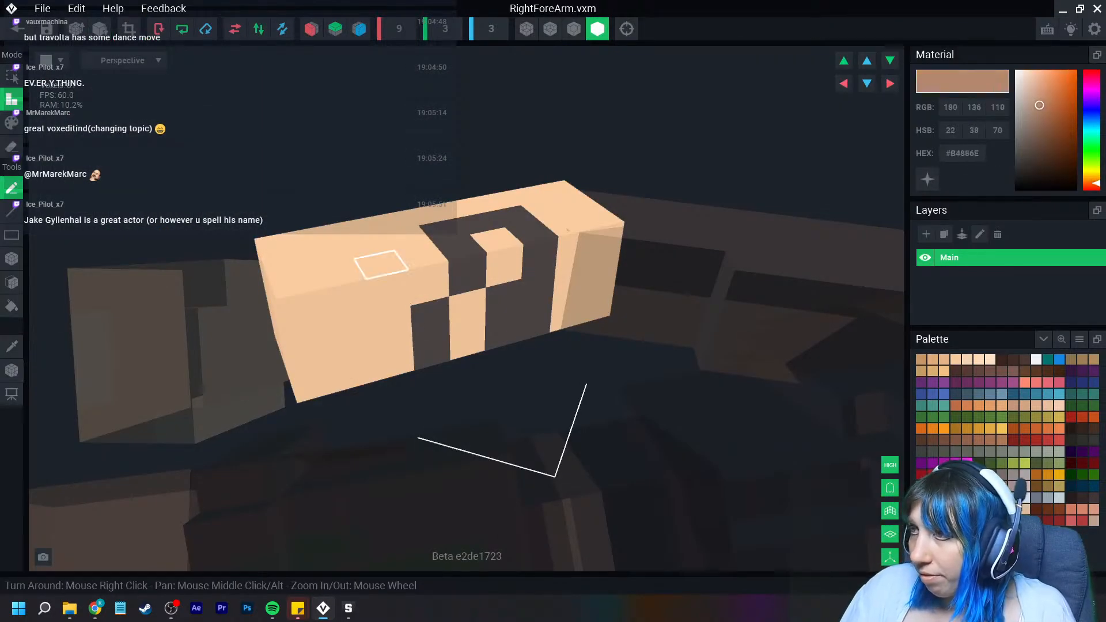
pyautogui.click(12, 122)
pyautogui.click(11, 306)
pyautogui.click(346, 298)
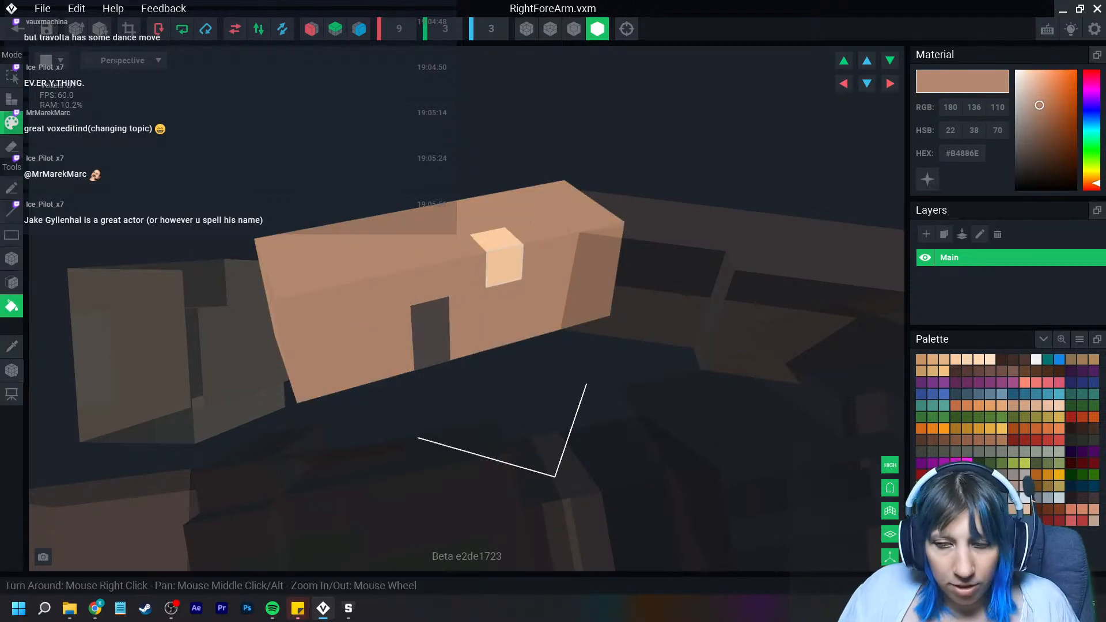
pyautogui.click(504, 265)
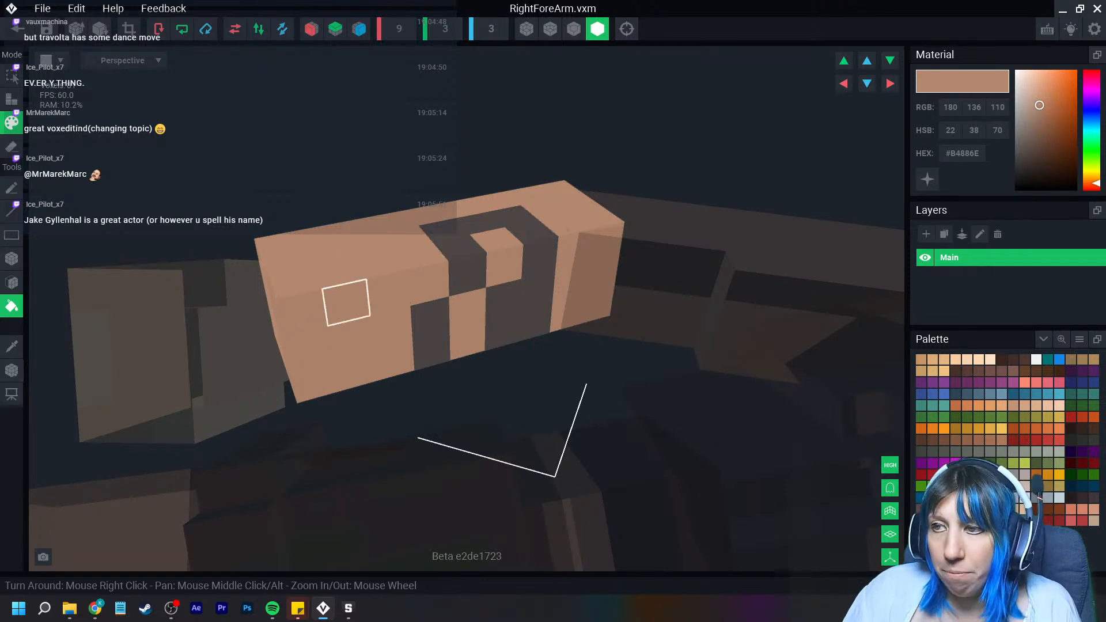
pyautogui.click(18, 29)
pyautogui.click(433, 222)
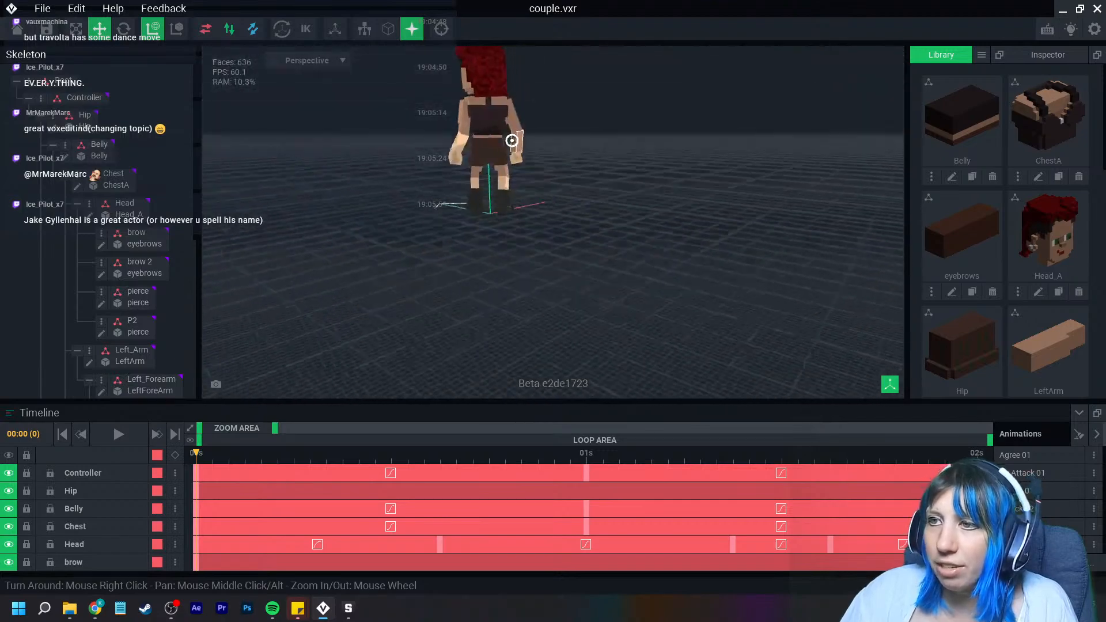
# Orbit to the character's left rear side and select the left forearm bone
pyautogui.scroll(5, 512, 140)
pyautogui.moveTo(547, 224); pyautogui.dragTo(505, 265, button='right')
pyautogui.scroll(-5, 509, 248)
pyautogui.scroll(5, 504, 264)
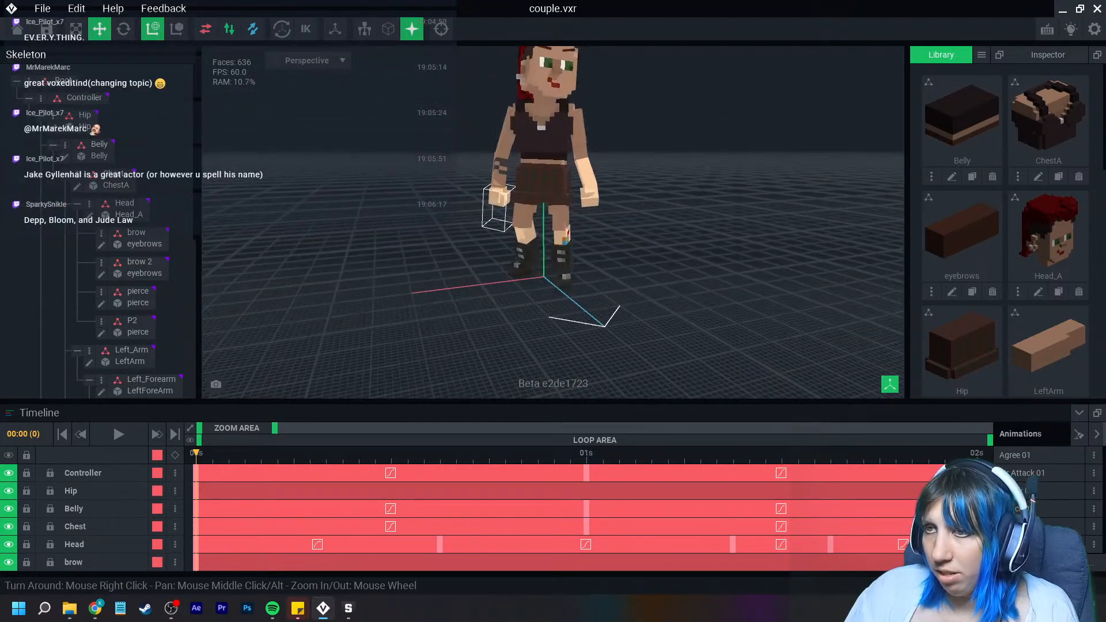
pyautogui.click(583, 175)
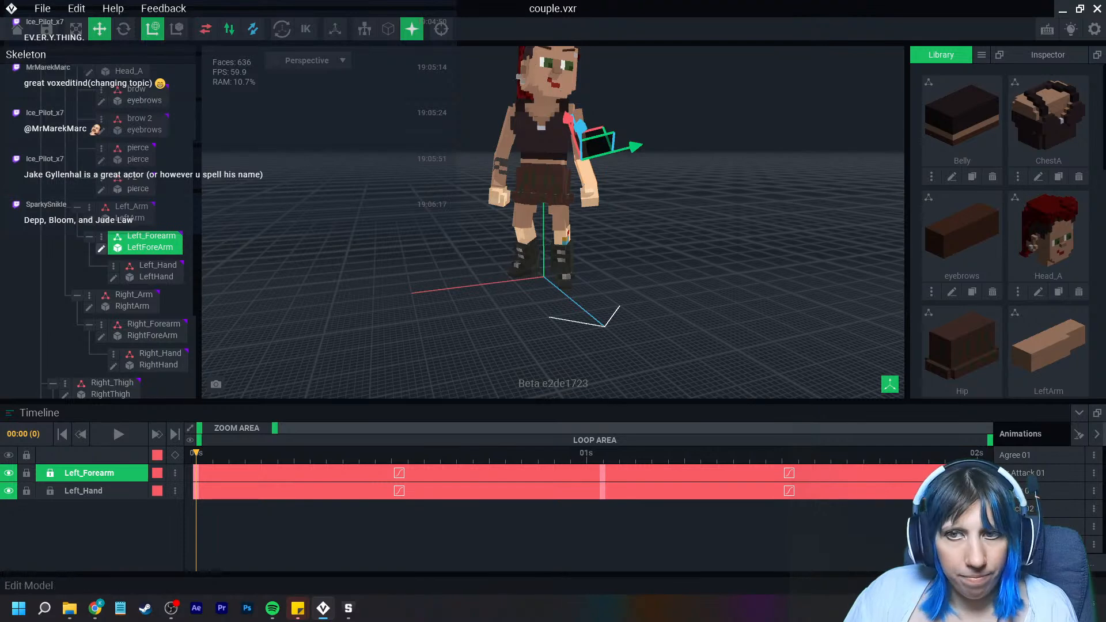
# Bucket-fill the left forearm with #B4886E and save it back to the rig
pyautogui.click(101, 249)
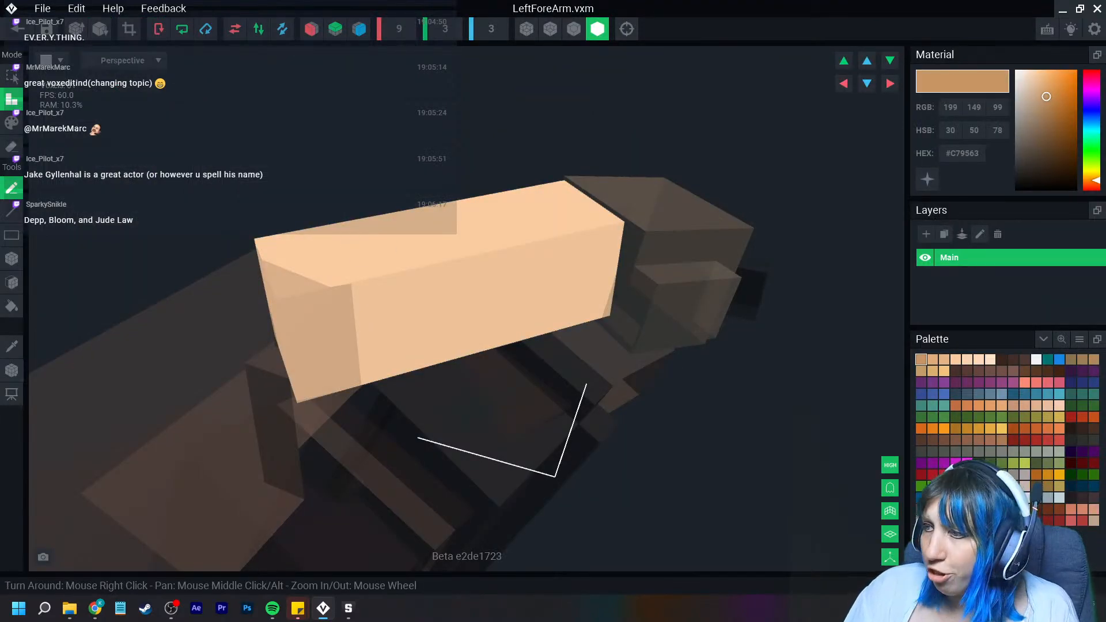
pyautogui.rightClick(961, 158)
pyautogui.click(985, 186)
pyautogui.click(12, 123)
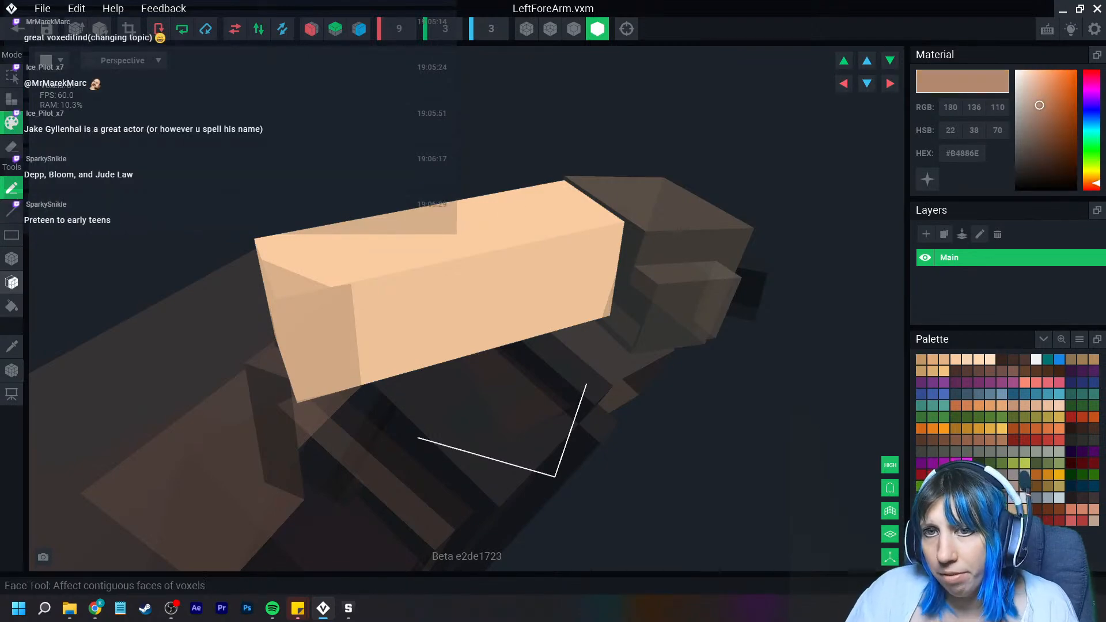
pyautogui.click(11, 306)
pyautogui.click(369, 288)
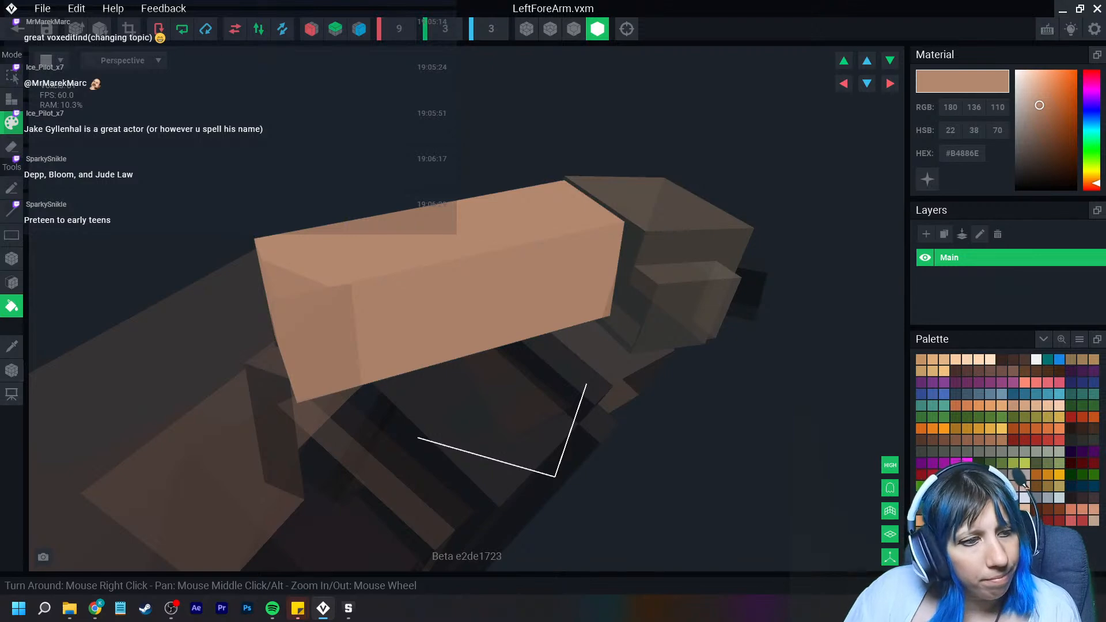
pyautogui.click(16, 28)
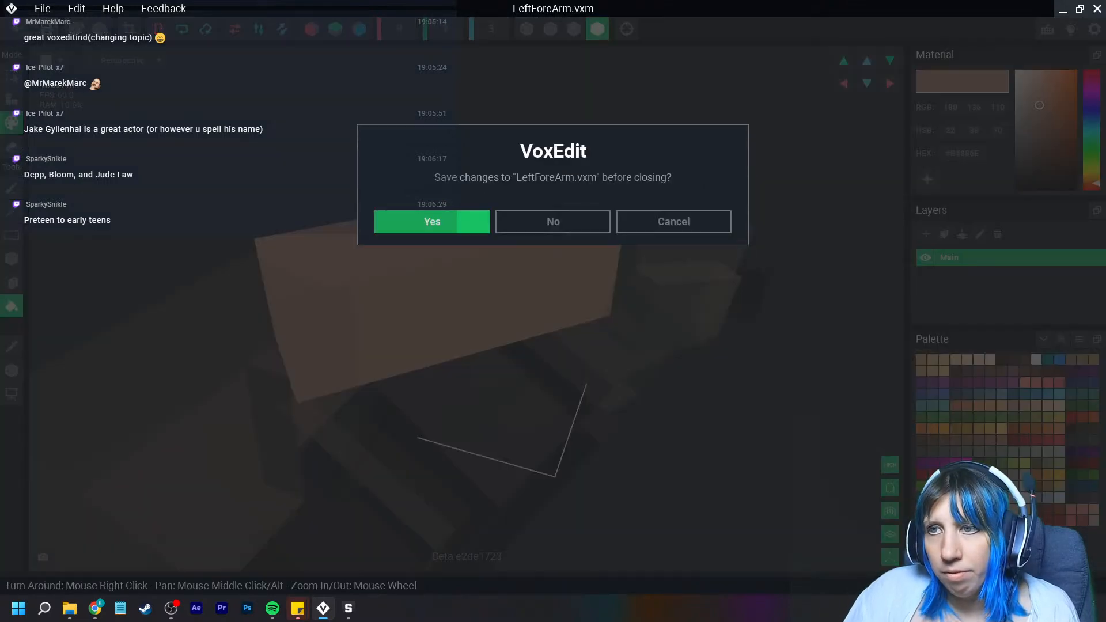
pyautogui.click(432, 221)
# Open the left hand model and bucket-fill its skin with #B4886E
pyautogui.scroll(5, 581, 150)
pyautogui.click(581, 151)
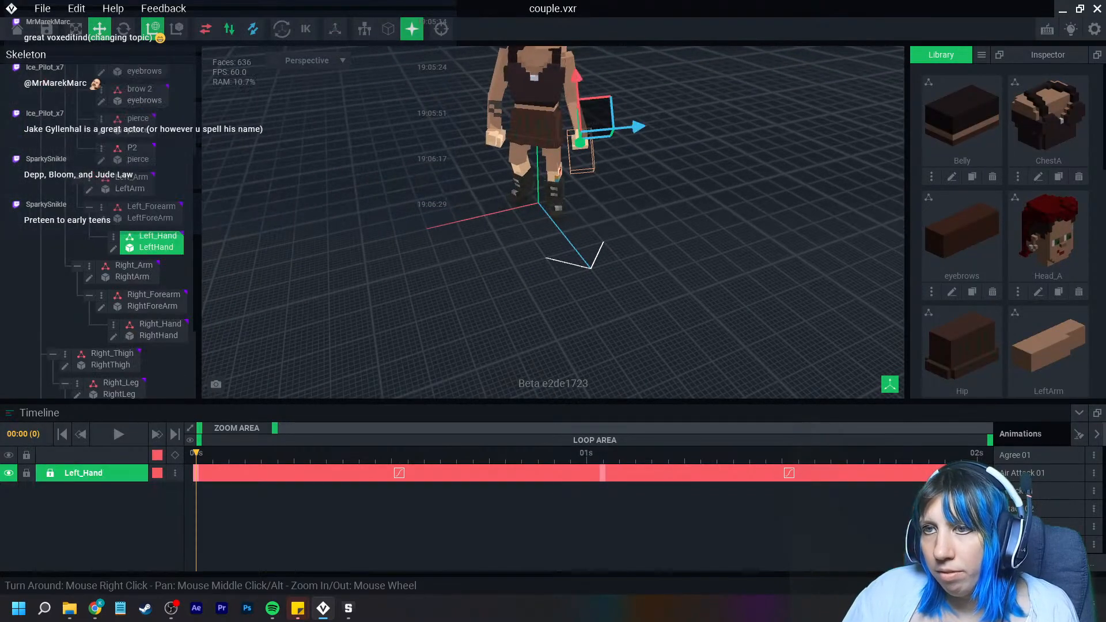
pyautogui.click(113, 249)
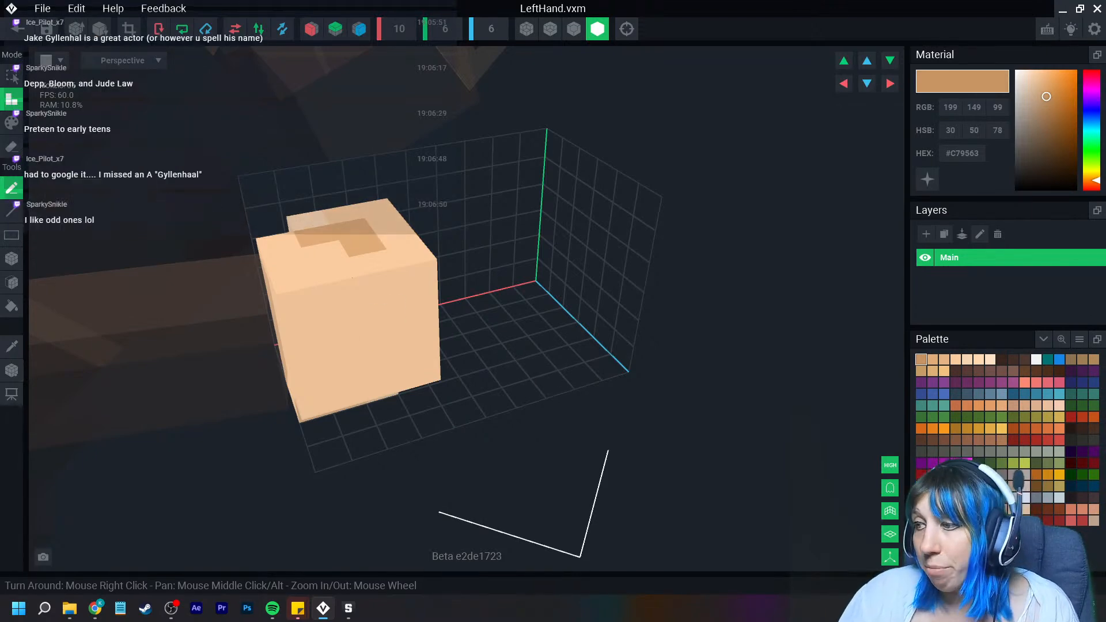
pyautogui.rightClick(964, 156)
pyautogui.click(986, 182)
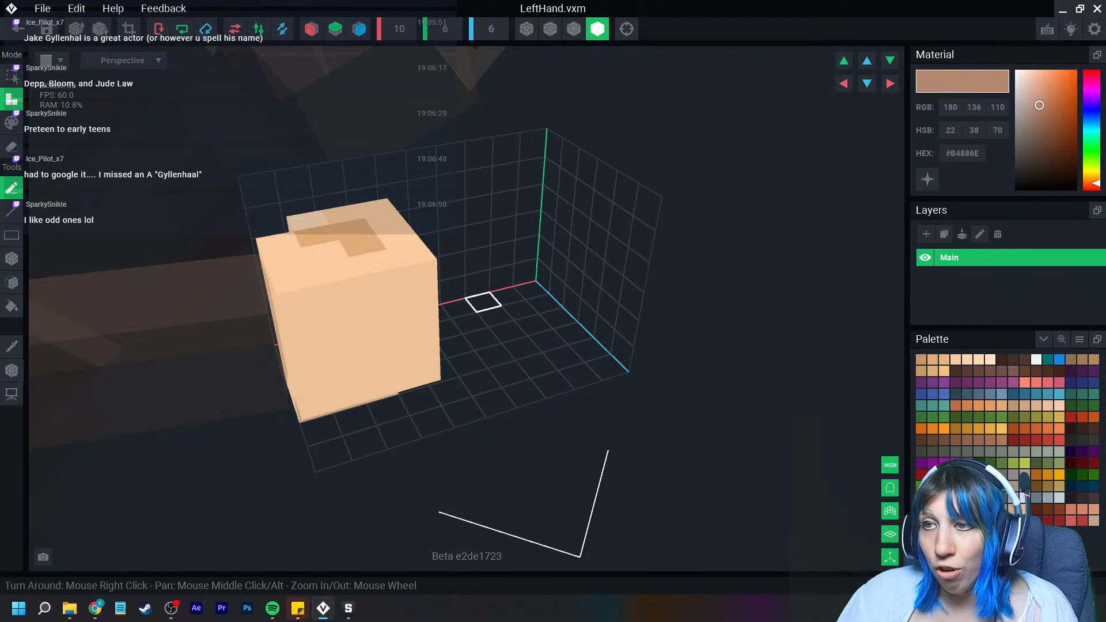
pyautogui.click(12, 123)
pyautogui.click(12, 306)
pyautogui.click(381, 321)
# Fill the hand's remaining light strips and patches, trim the volume, and save the hand
pyautogui.moveTo(380, 322); pyautogui.dragTo(415, 314, button='right')
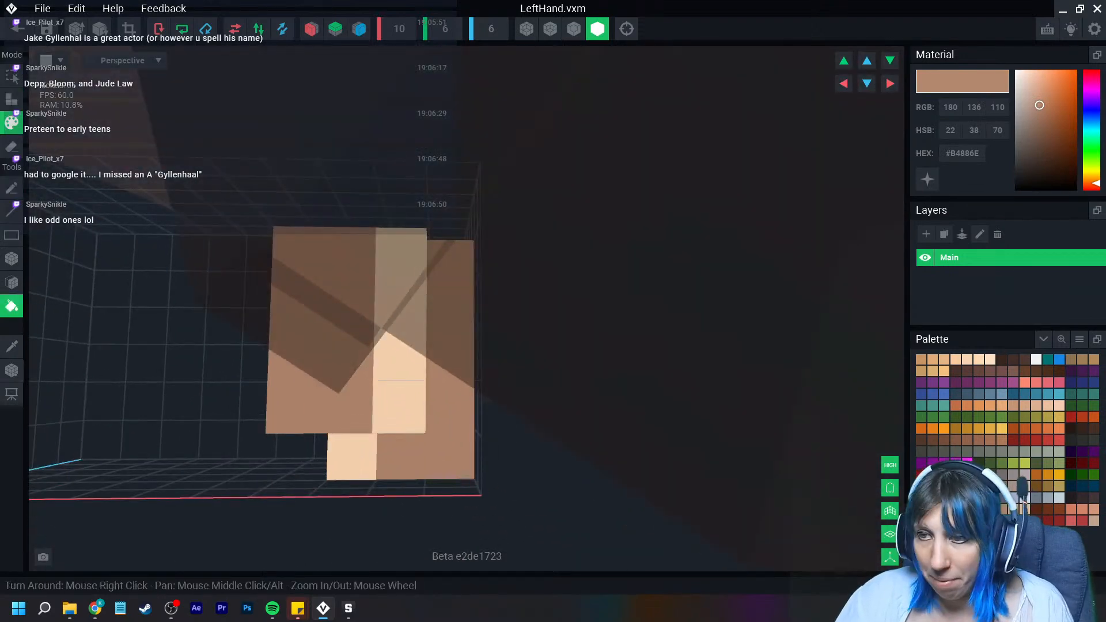
pyautogui.click(401, 369)
pyautogui.moveTo(399, 453); pyautogui.dragTo(335, 404, button='right')
pyautogui.click(317, 485)
pyautogui.moveTo(1040, 105); pyautogui.dragTo(1036, 92)
pyautogui.moveTo(461, 344); pyautogui.dragTo(460, 350, button='right')
pyautogui.click(426, 429)
pyautogui.moveTo(1037, 92); pyautogui.dragTo(1041, 113)
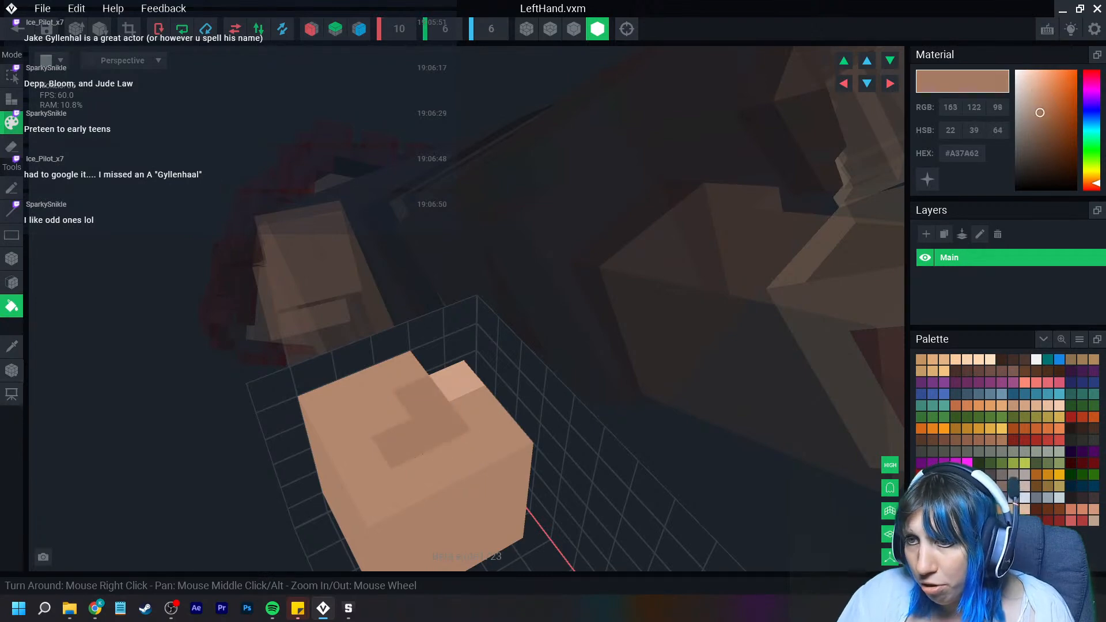
pyautogui.click(129, 29)
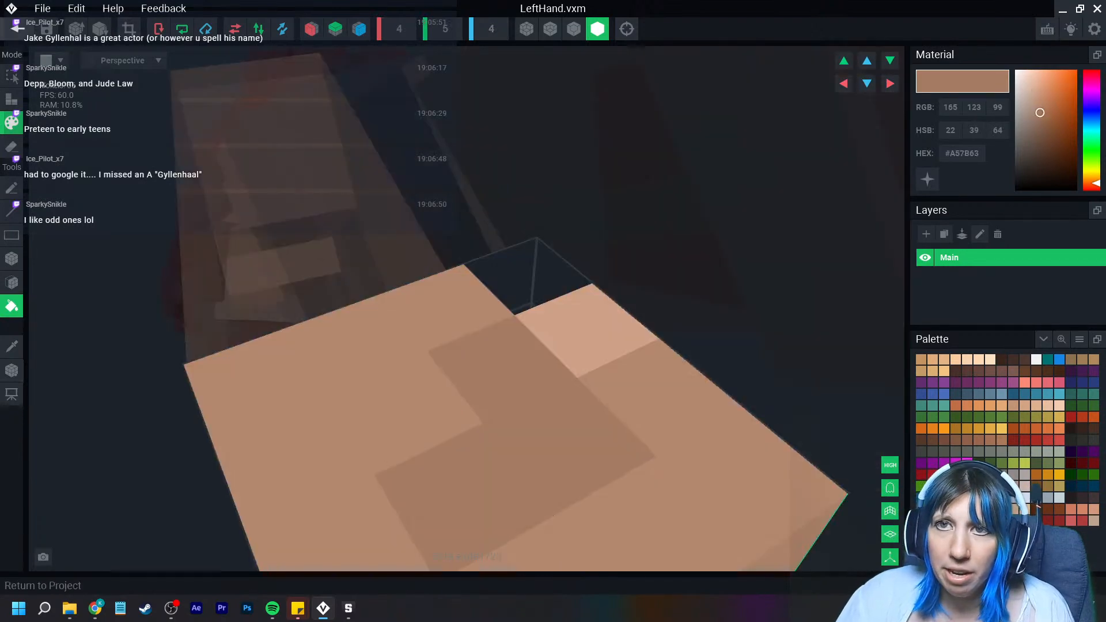
pyautogui.click(17, 29)
pyautogui.click(432, 222)
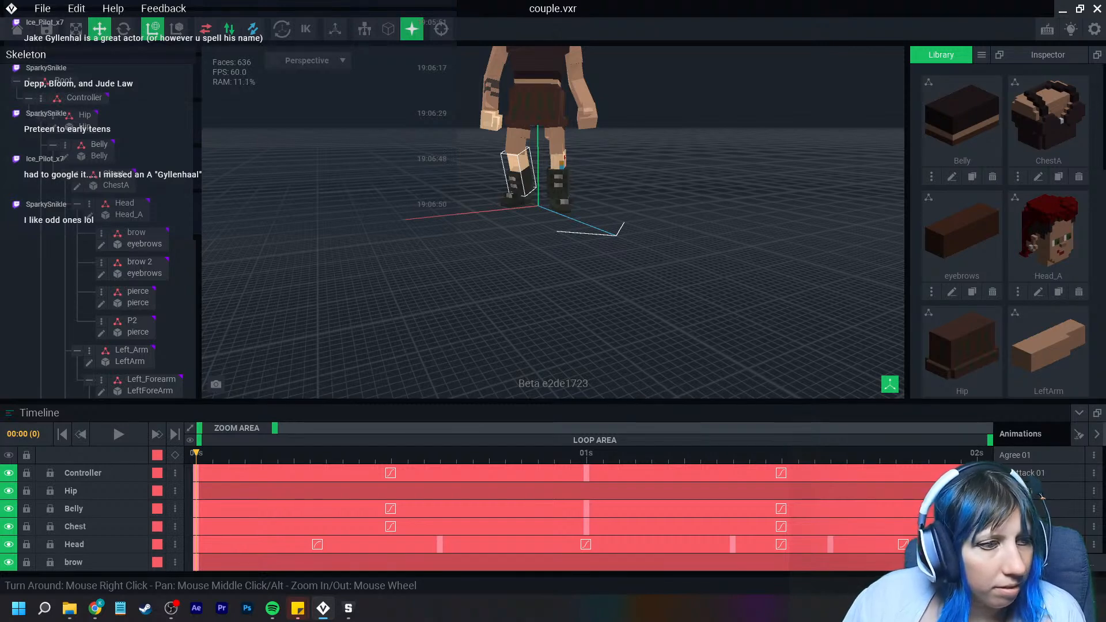
# Box-paint the left leg's red, blue and orange patches in skin tone #B4886E, then save
pyautogui.click(558, 179)
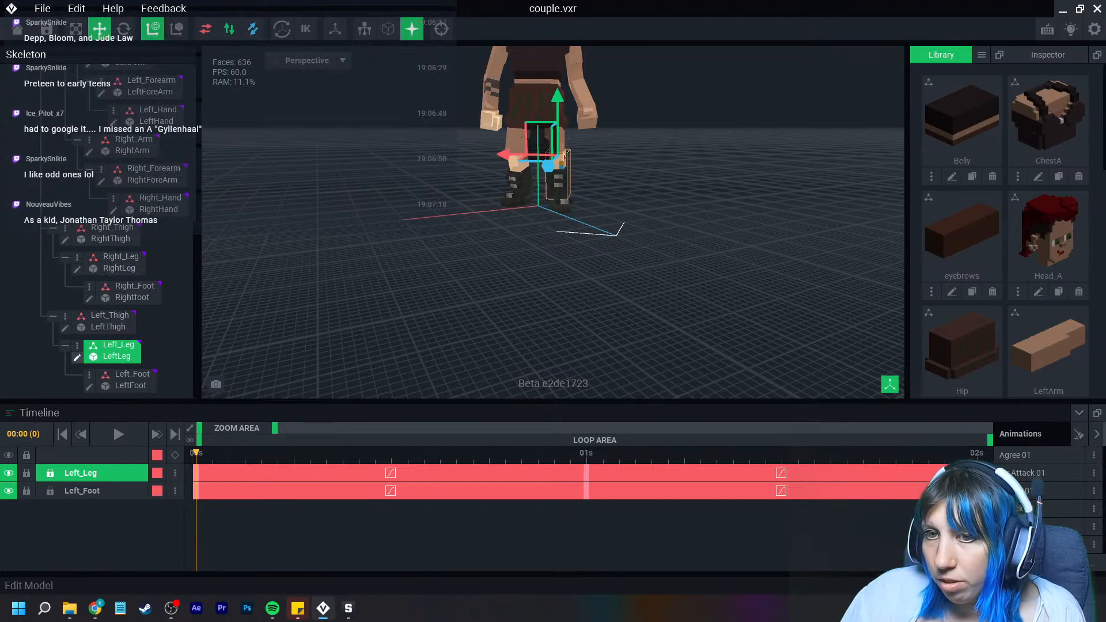
pyautogui.click(77, 358)
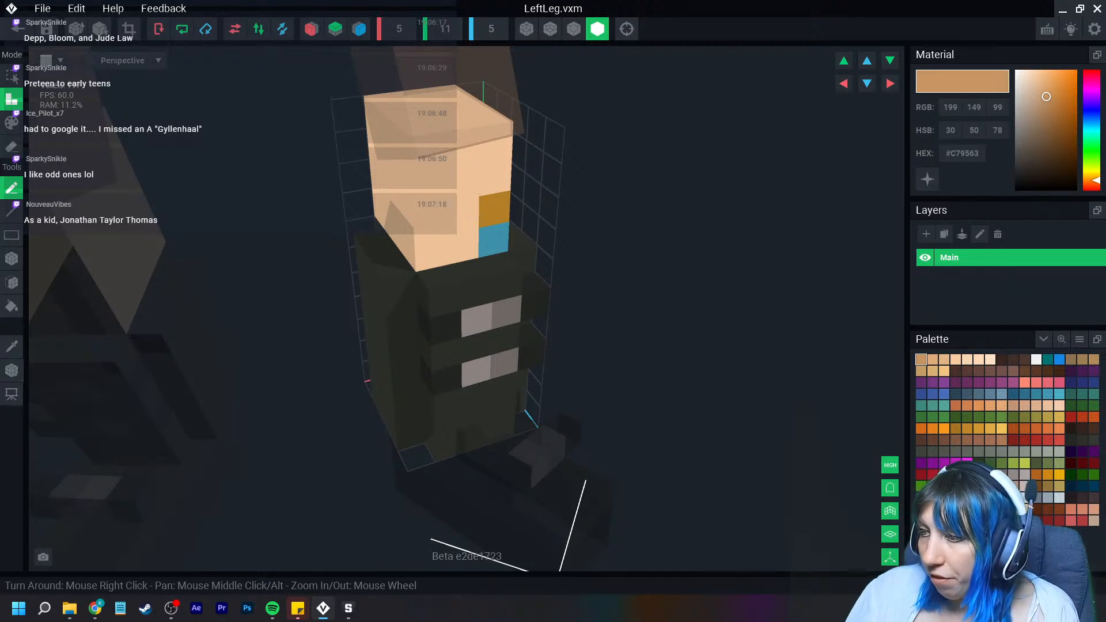
pyautogui.rightClick(957, 153)
pyautogui.click(960, 185)
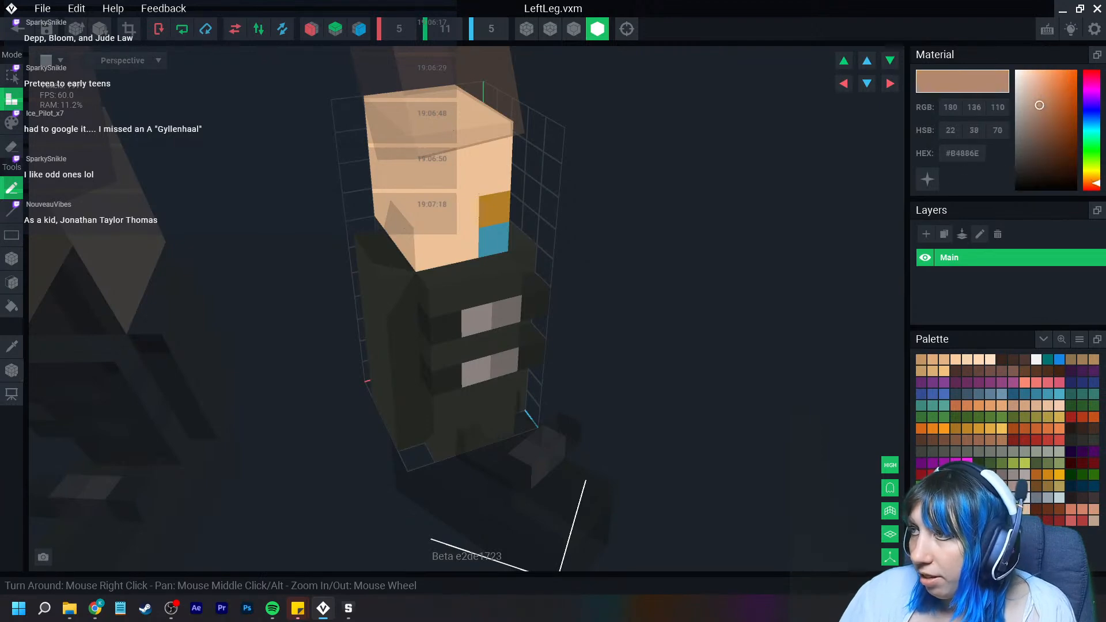
pyautogui.click(11, 123)
pyautogui.click(12, 306)
pyautogui.moveTo(425, 153)
pyautogui.mouseDown(button='right')
pyautogui.moveTo(348, 206)
pyautogui.moveTo(250, 220)
pyautogui.mouseUp(button='right')
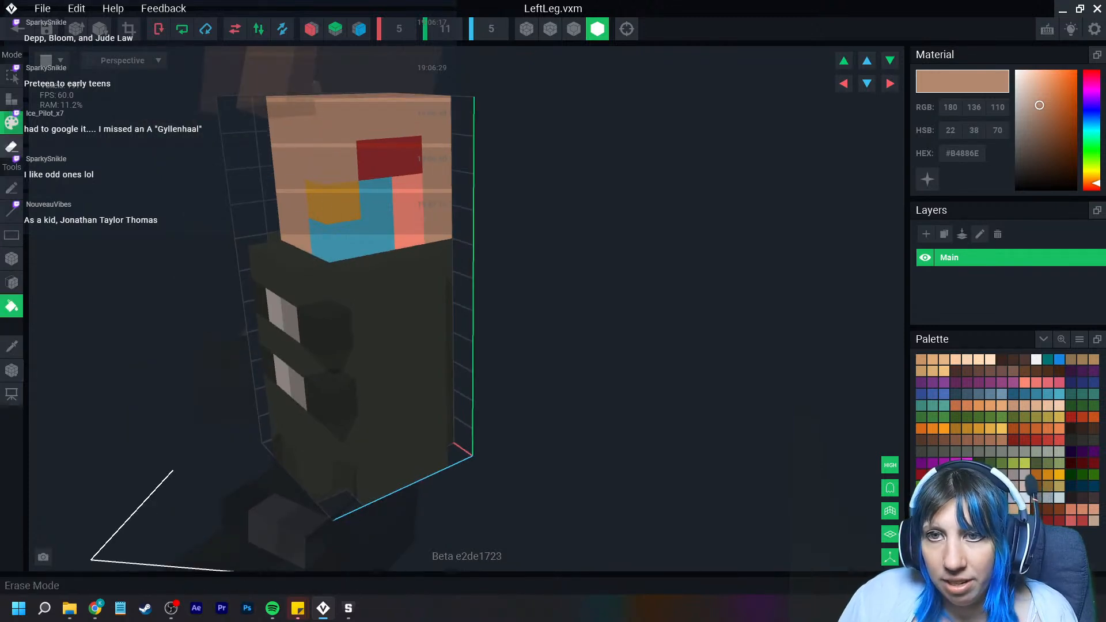
pyautogui.click(11, 259)
pyautogui.moveTo(332, 161); pyautogui.dragTo(409, 229)
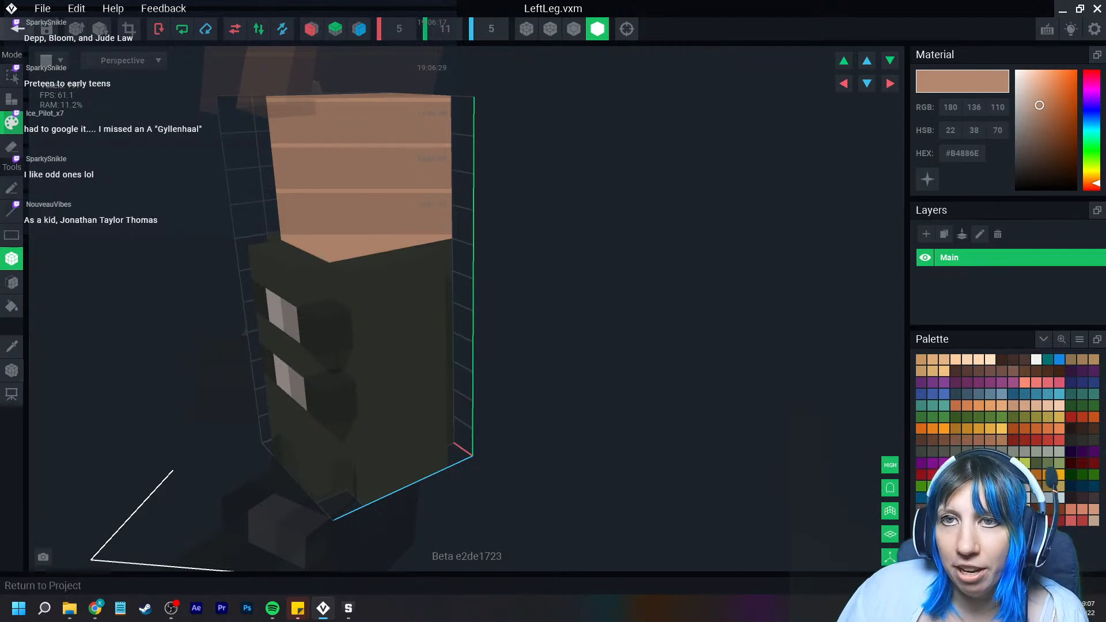
pyautogui.click(18, 29)
pyautogui.click(432, 222)
# Bucket-fill the right leg's skin with #B4886E and save it back to the rig
pyautogui.click(118, 256)
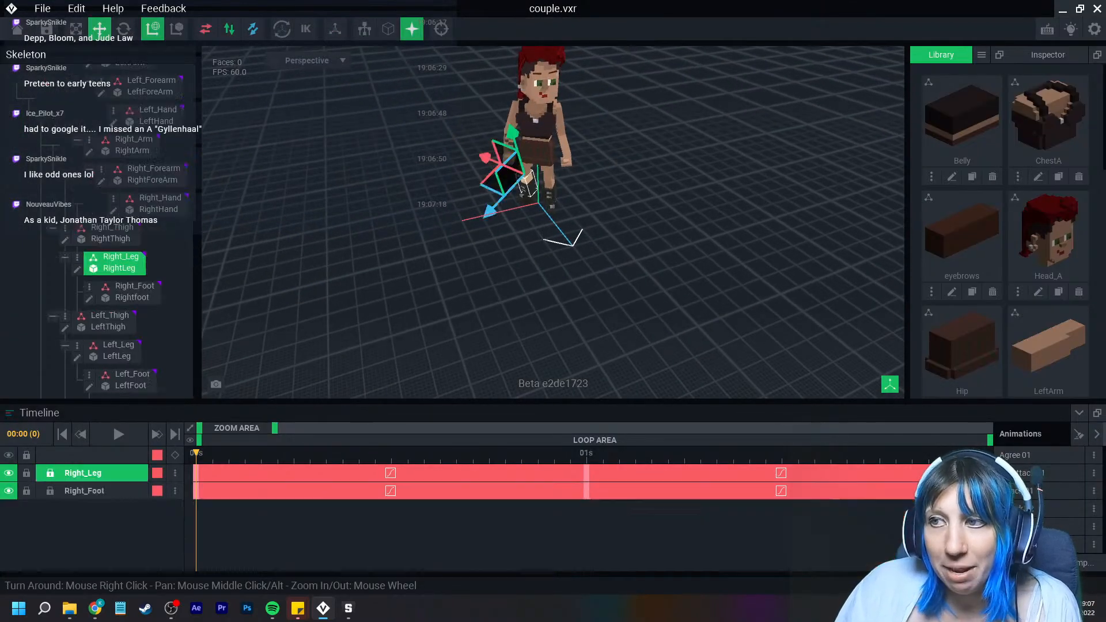
pyautogui.click(77, 269)
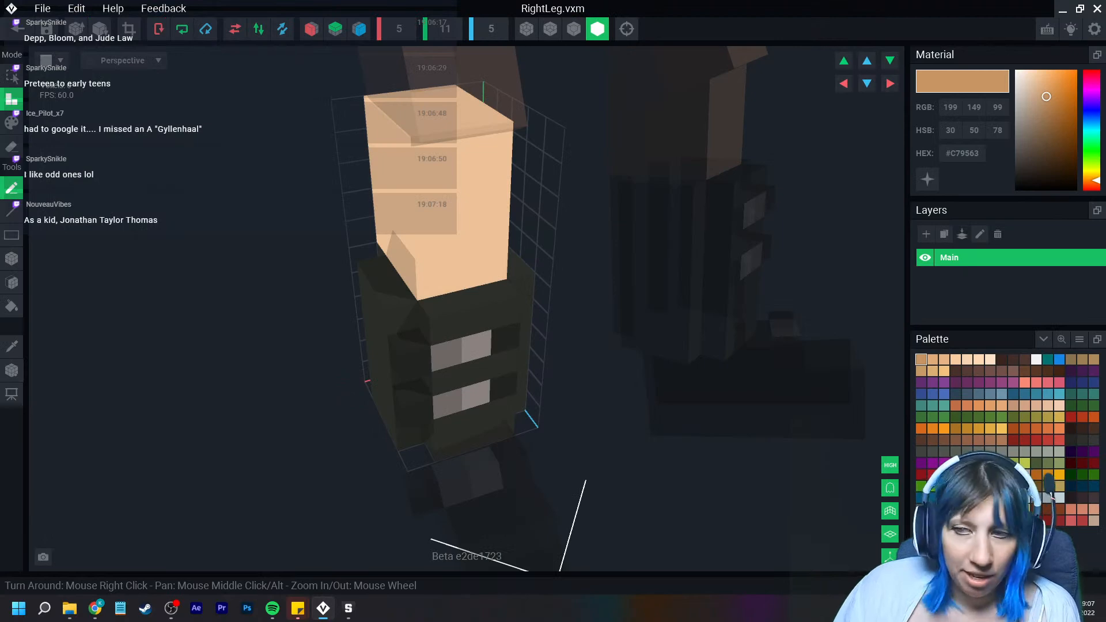
pyautogui.click(962, 153)
pyautogui.rightClick(962, 154)
pyautogui.click(987, 180)
pyautogui.click(12, 123)
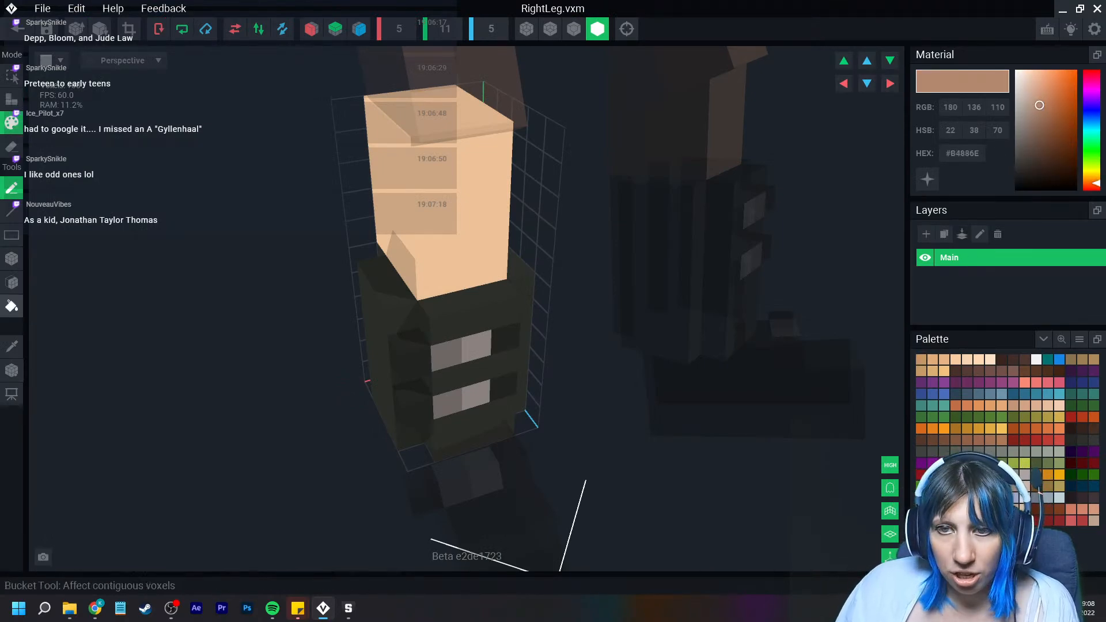
pyautogui.click(11, 306)
pyautogui.click(361, 233)
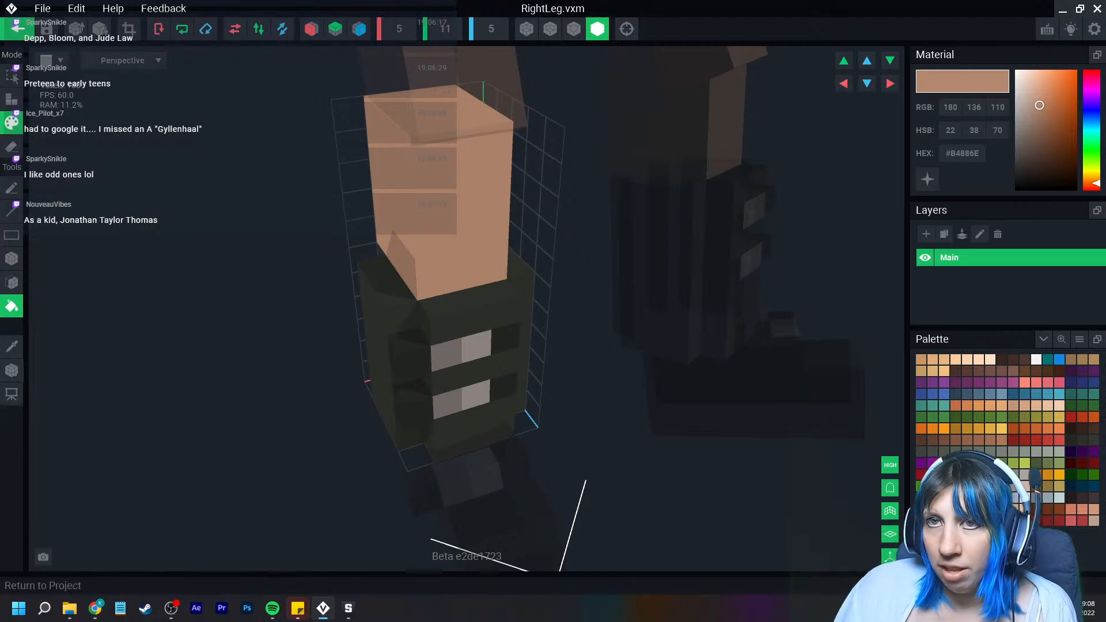
pyautogui.click(17, 28)
pyautogui.click(432, 222)
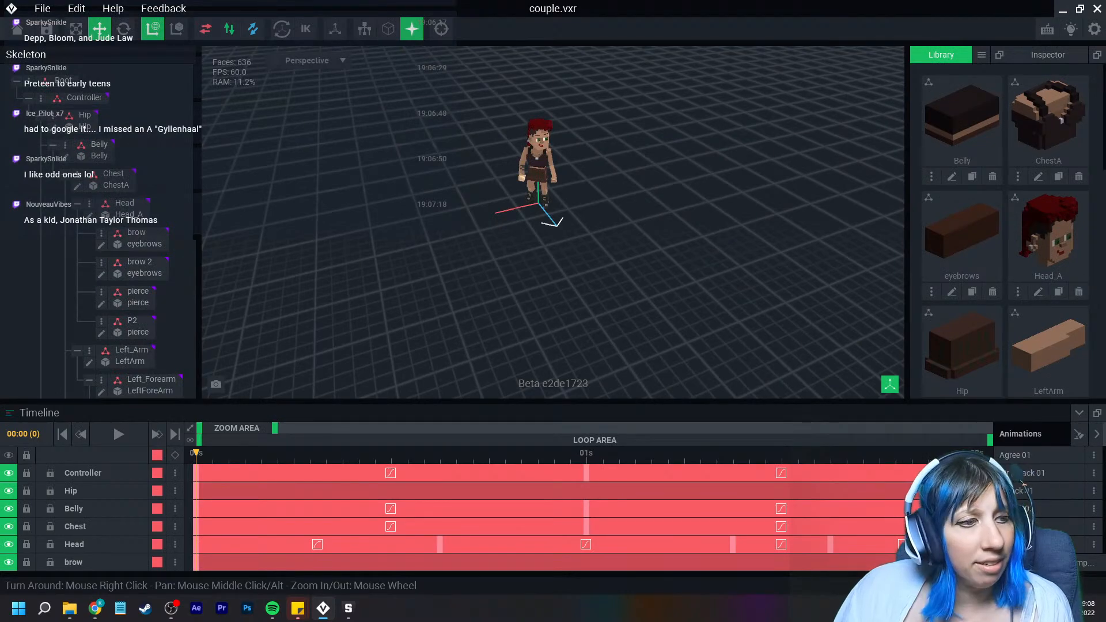
pyautogui.scroll(6, 547, 202)
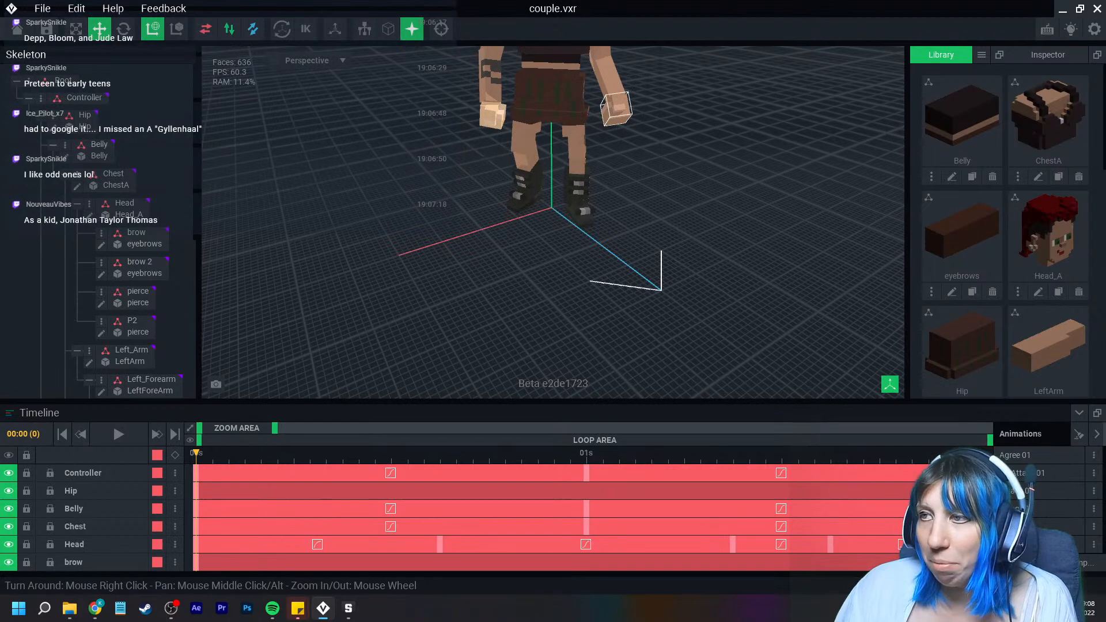
pyautogui.scroll(-10, 992, 292)
pyautogui.scroll(-1, 993, 292)
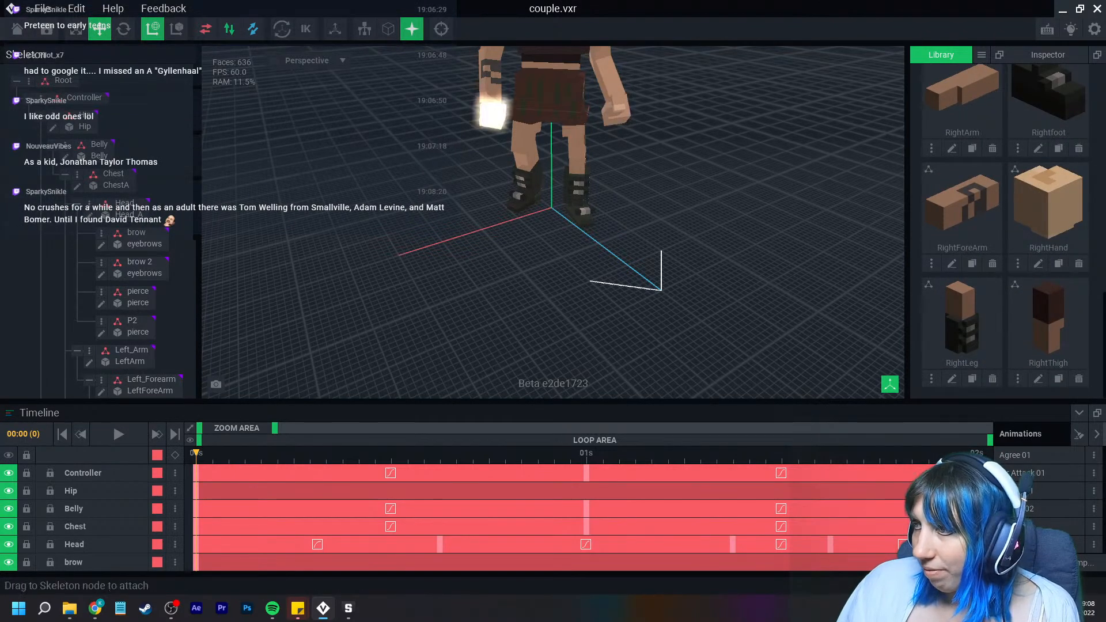
pyautogui.scroll(6, 972, 260)
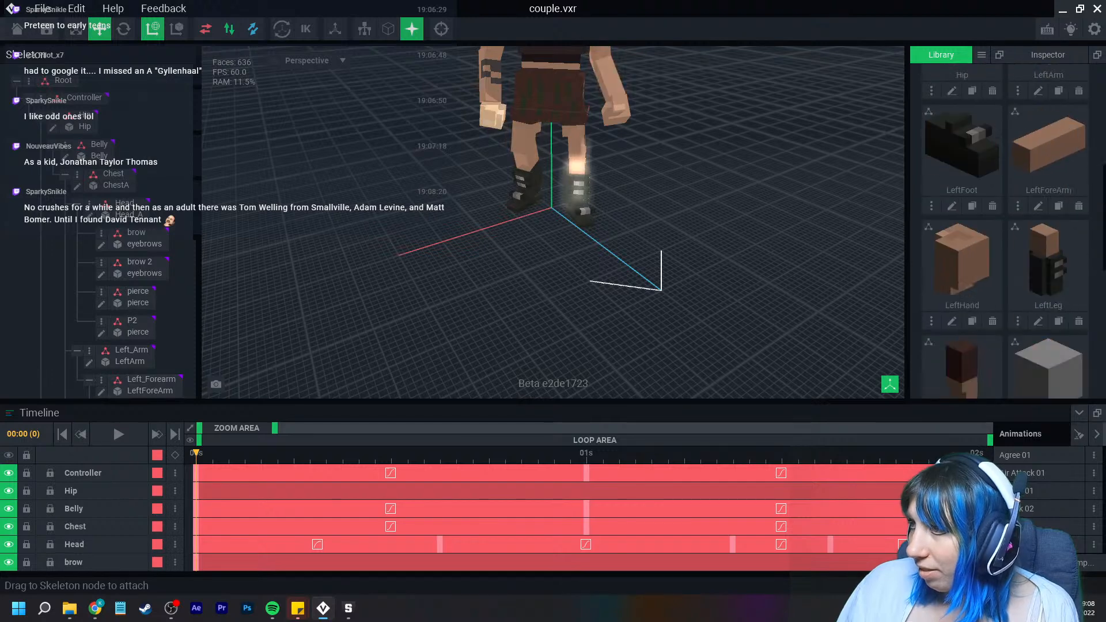
pyautogui.click(972, 264)
pyautogui.write('B hand')
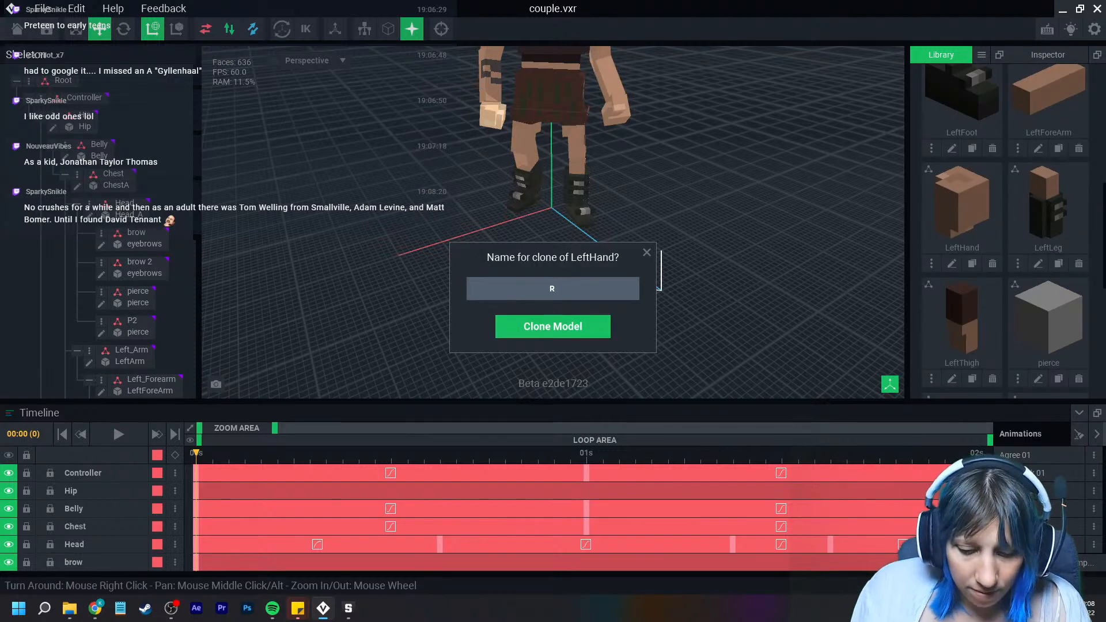
pyautogui.press('Return')
pyautogui.scroll(10, 1018, 207)
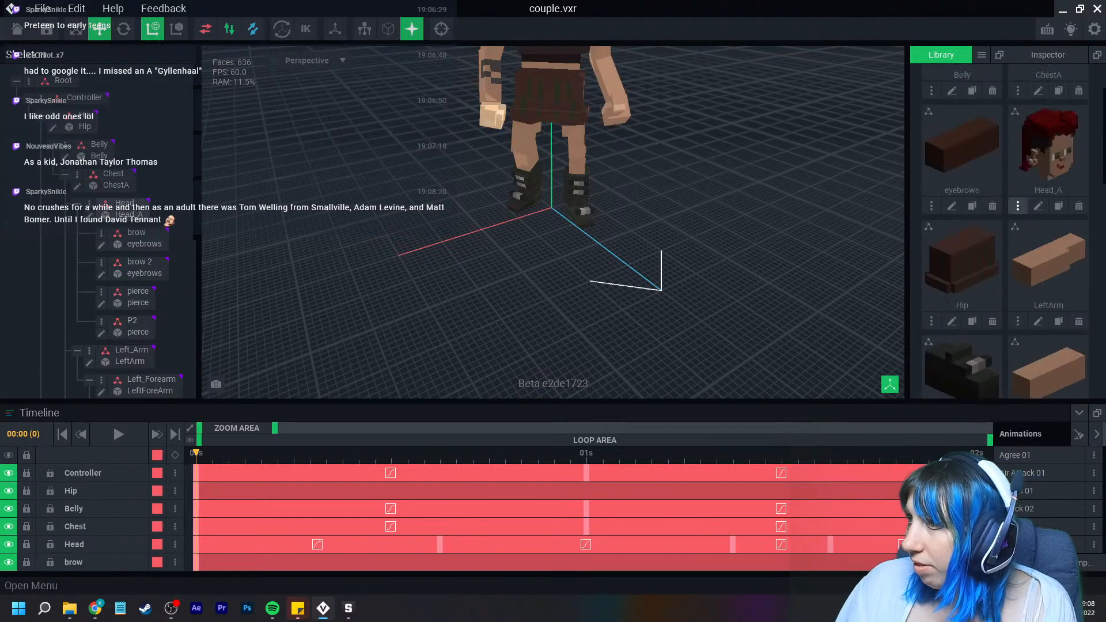
pyautogui.scroll(-1, 1019, 207)
pyautogui.scroll(-10, 1038, 253)
pyautogui.scroll(-3, 1005, 231)
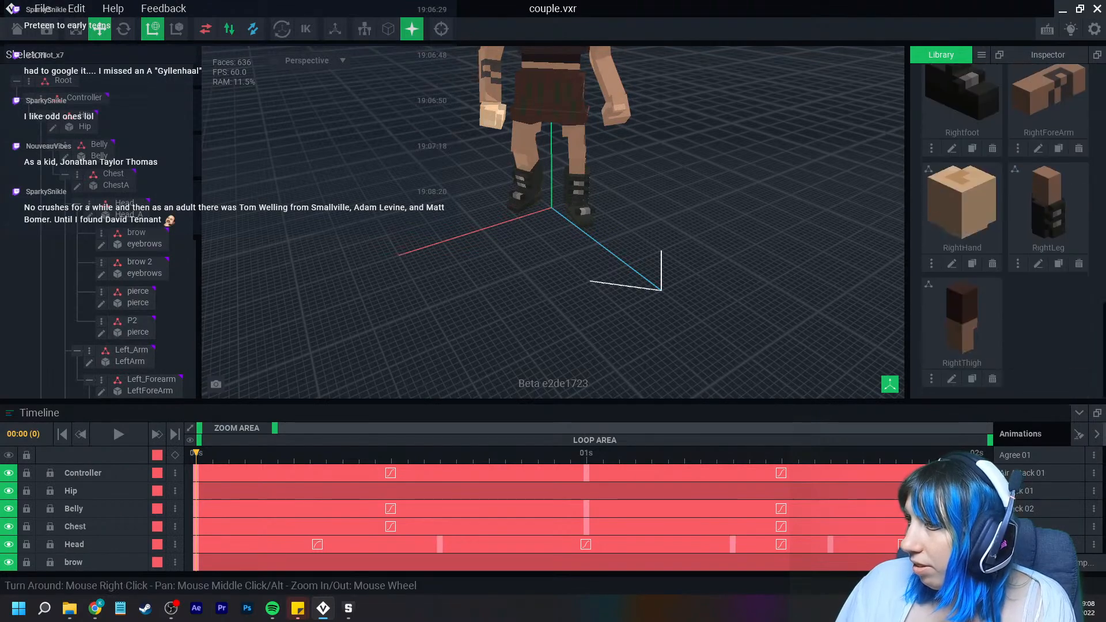
pyautogui.moveTo(961, 317); pyautogui.dragTo(493, 117)
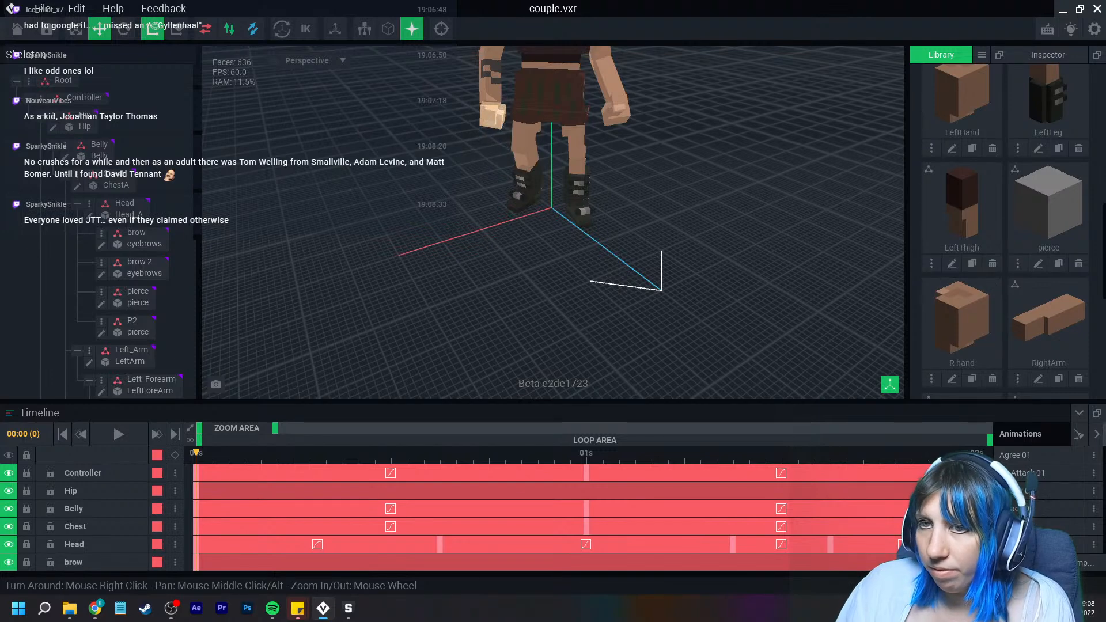
pyautogui.click(492, 120)
pyautogui.moveTo(962, 323); pyautogui.dragTo(151, 247)
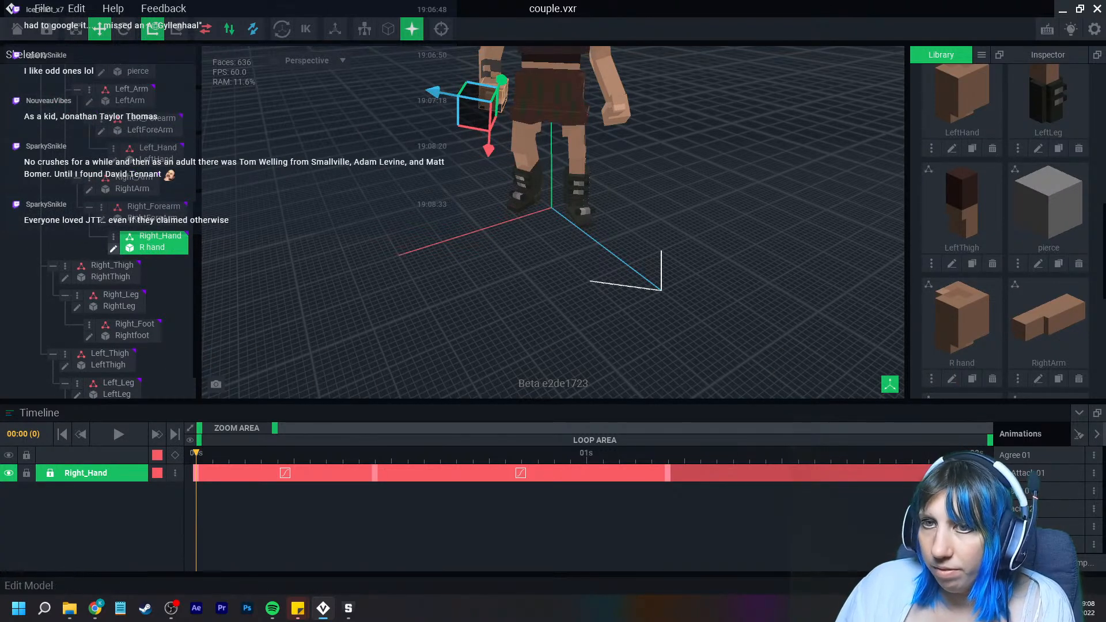
pyautogui.click(112, 249)
pyautogui.click(235, 29)
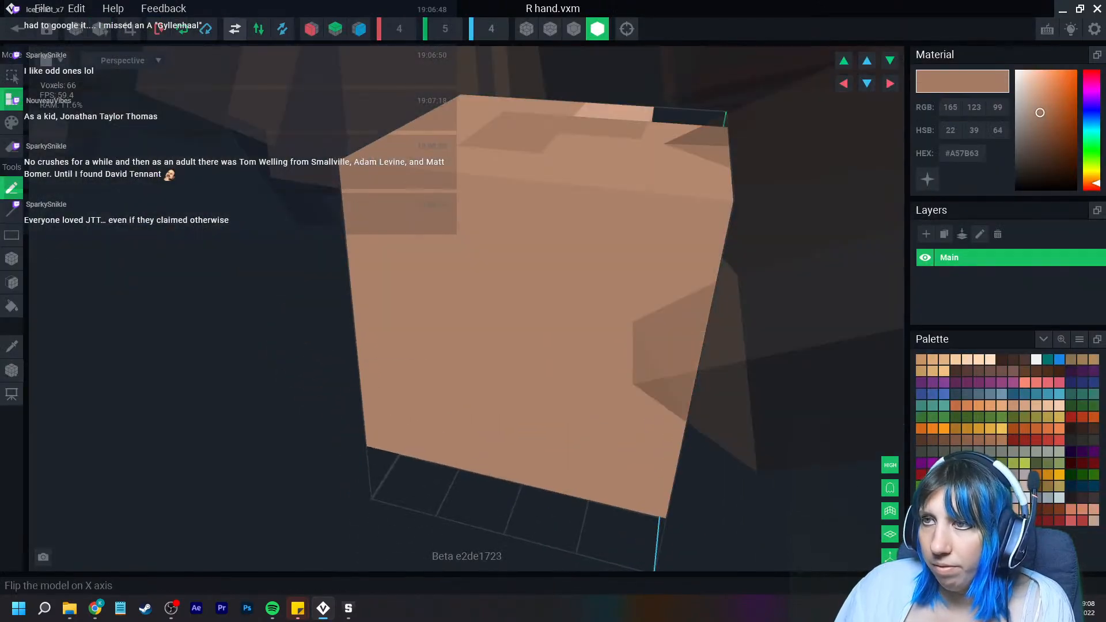
pyautogui.scroll(-4, 392, 216)
pyautogui.moveTo(556, 268); pyautogui.dragTo(676, 329, button='right')
pyautogui.scroll(-5, 677, 328)
pyautogui.moveTo(554, 277); pyautogui.dragTo(455, 222, button='right')
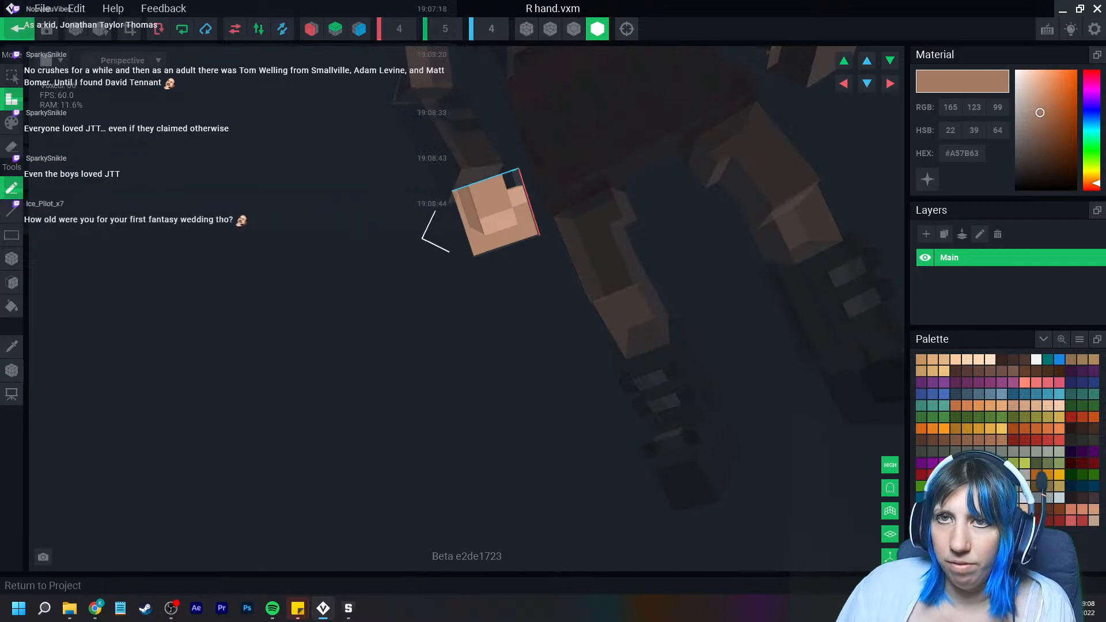
pyautogui.click(17, 29)
pyautogui.click(432, 222)
pyautogui.scroll(3, 547, 254)
pyautogui.scroll(4, 542, 168)
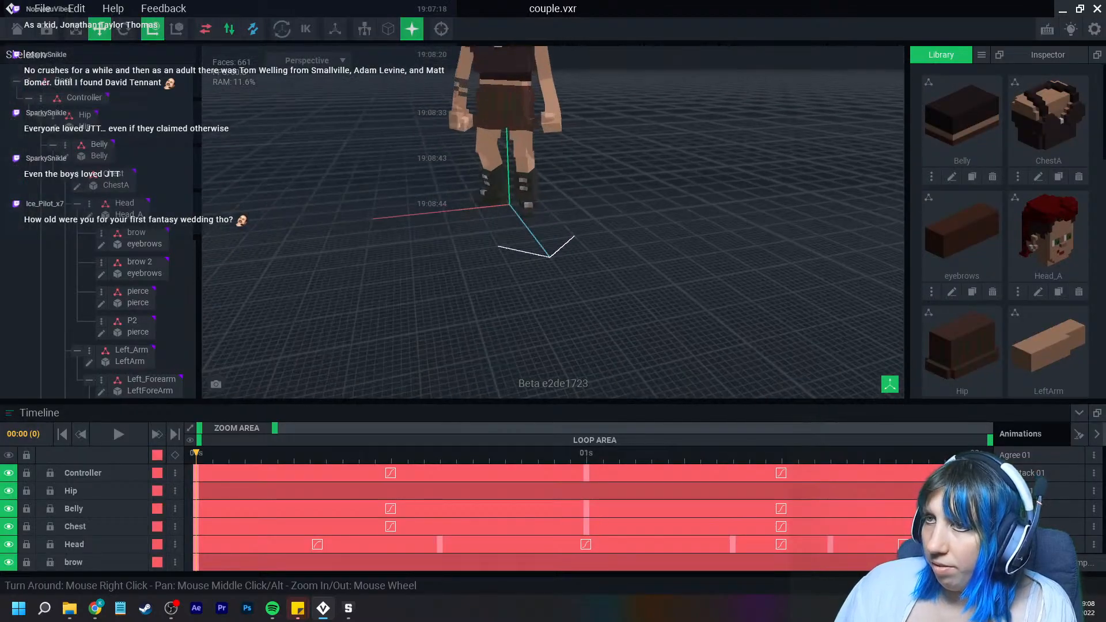
pyautogui.moveTo(524, 121); pyautogui.dragTo(550, 228, button='middle')
pyautogui.moveTo(551, 229); pyautogui.dragTo(550, 229, button='right')
pyautogui.scroll(3, 550, 229)
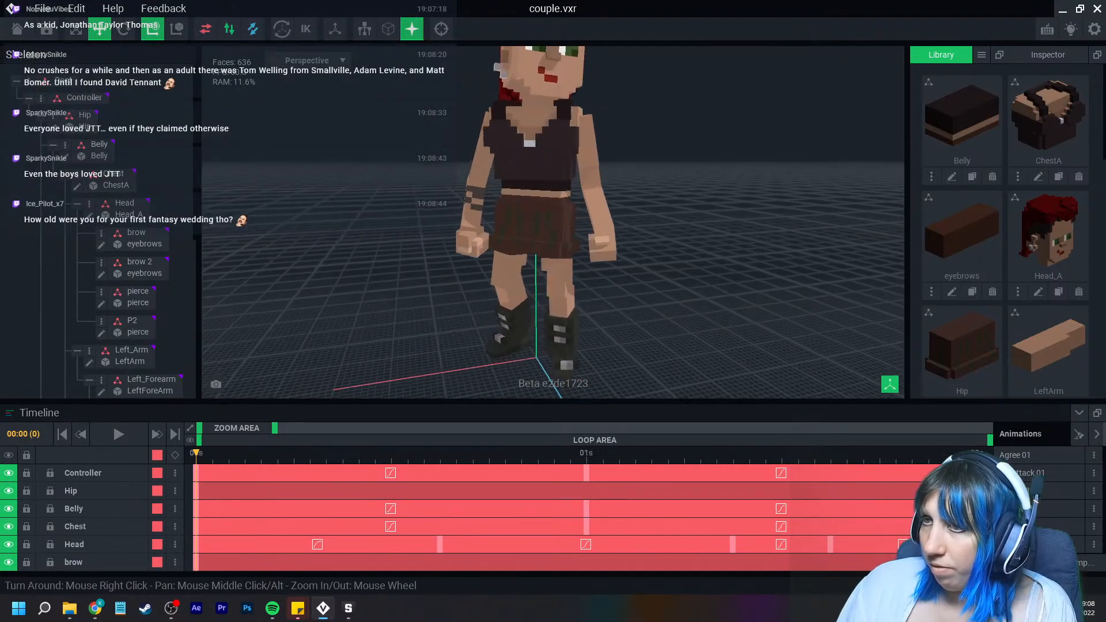
pyautogui.moveTo(550, 229); pyautogui.dragTo(552, 260, button='middle')
# View the character from the front, then drag Chrome's Google search results over VoxEdit
pyautogui.moveTo(603, 254); pyautogui.dragTo(612, 243, button='right')
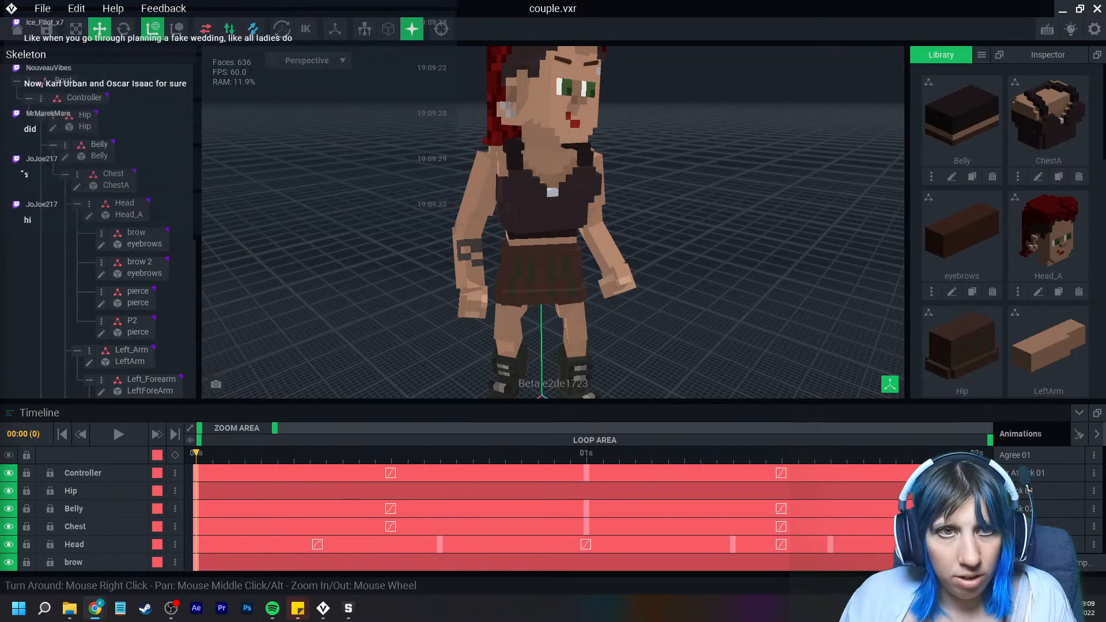
pyautogui.moveTo(0, 8); pyautogui.dragTo(259, 1)
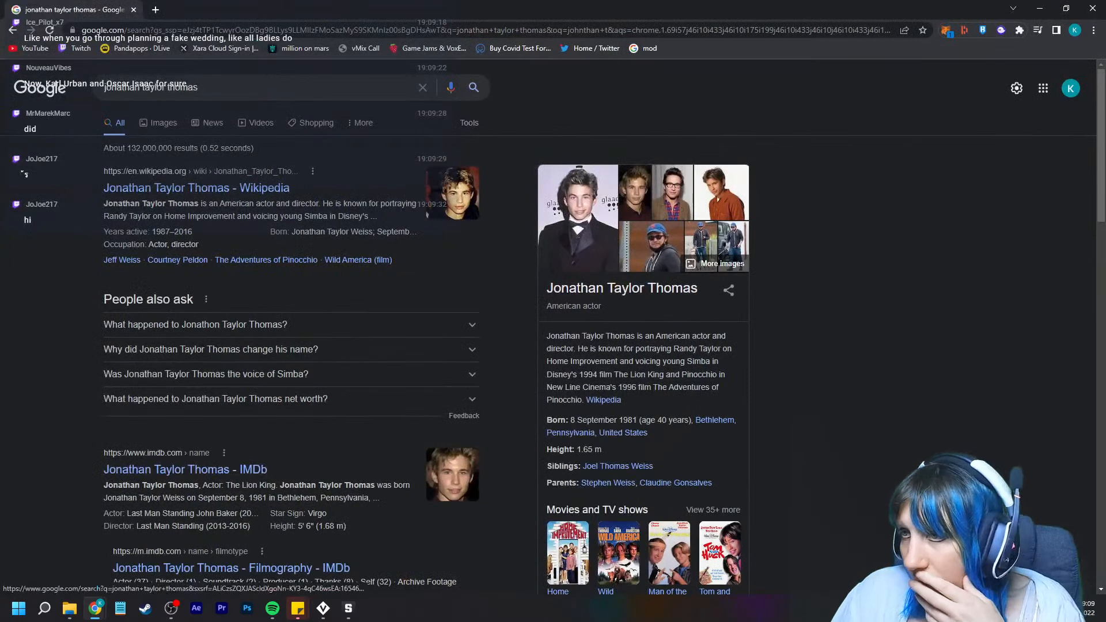
# Browse Google Images results for the actor, preview two photos, then return to VoxEdit
pyautogui.click(164, 122)
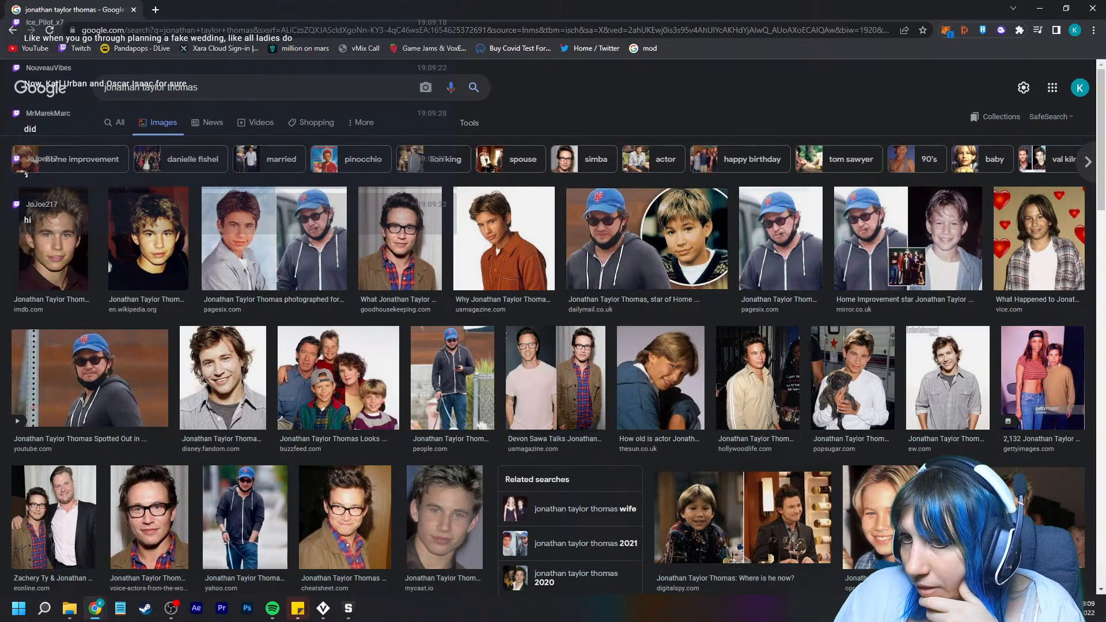
pyautogui.scroll(-3, 553, 325)
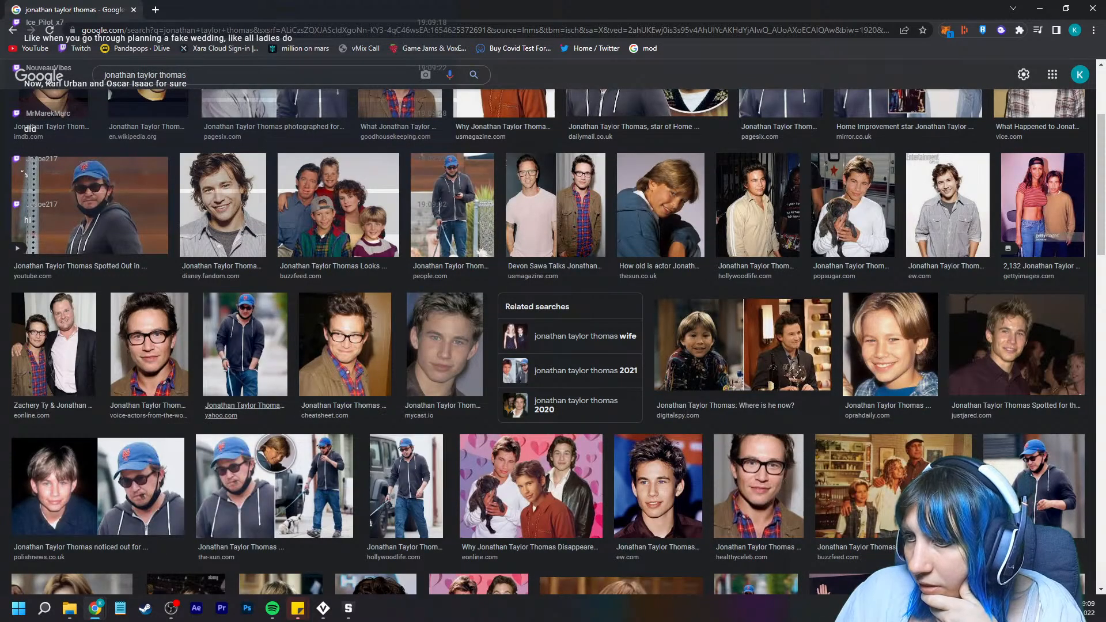
pyautogui.scroll(3, 24, 127)
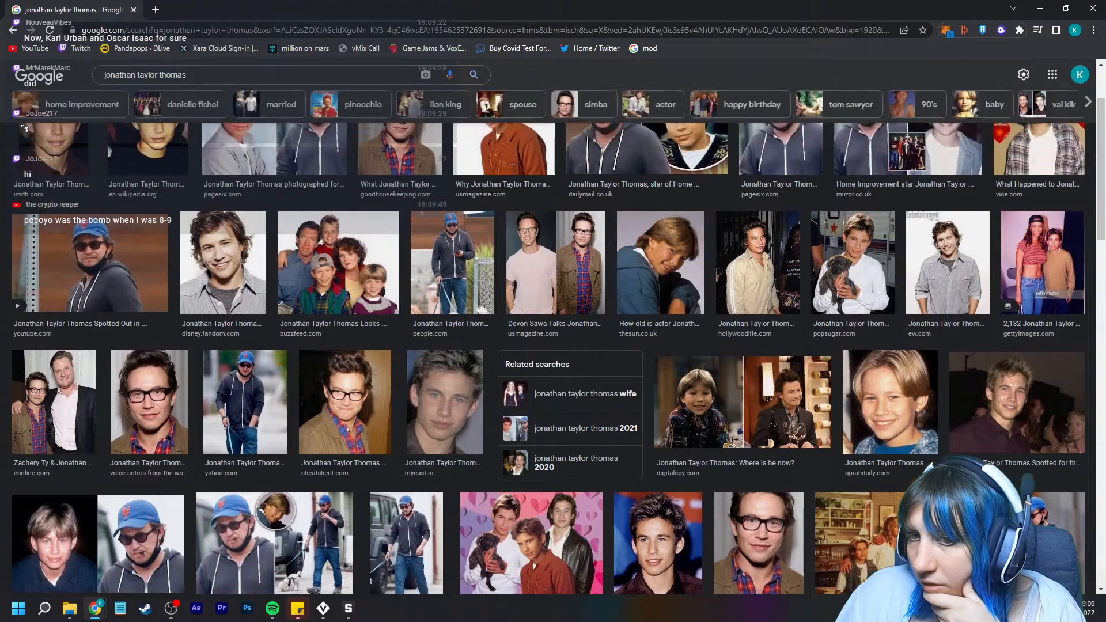
pyautogui.click(273, 239)
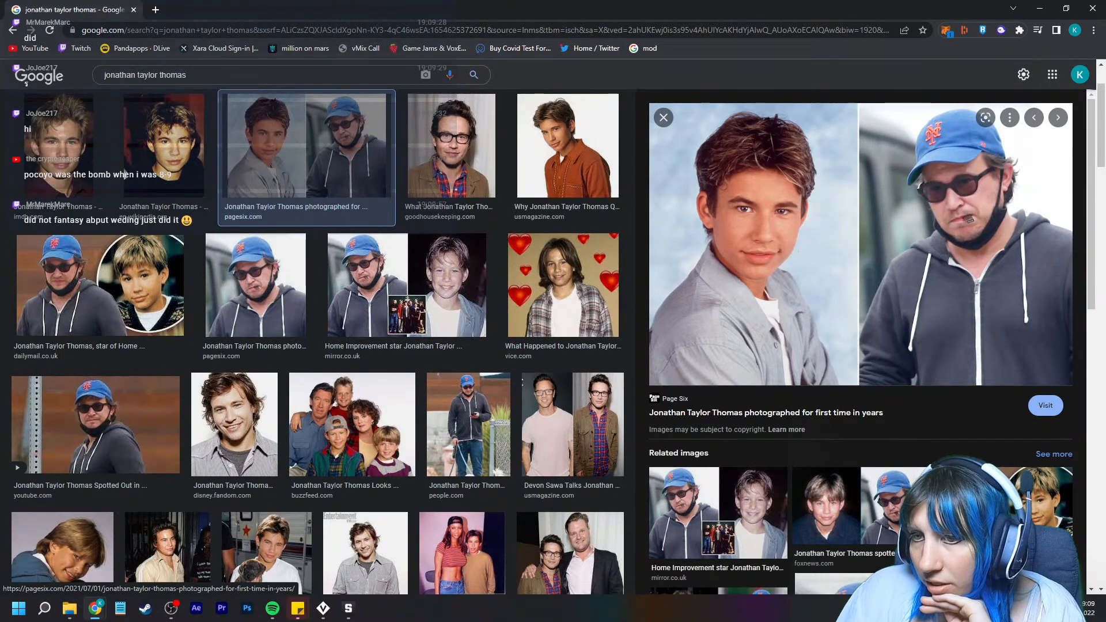
pyautogui.click(234, 424)
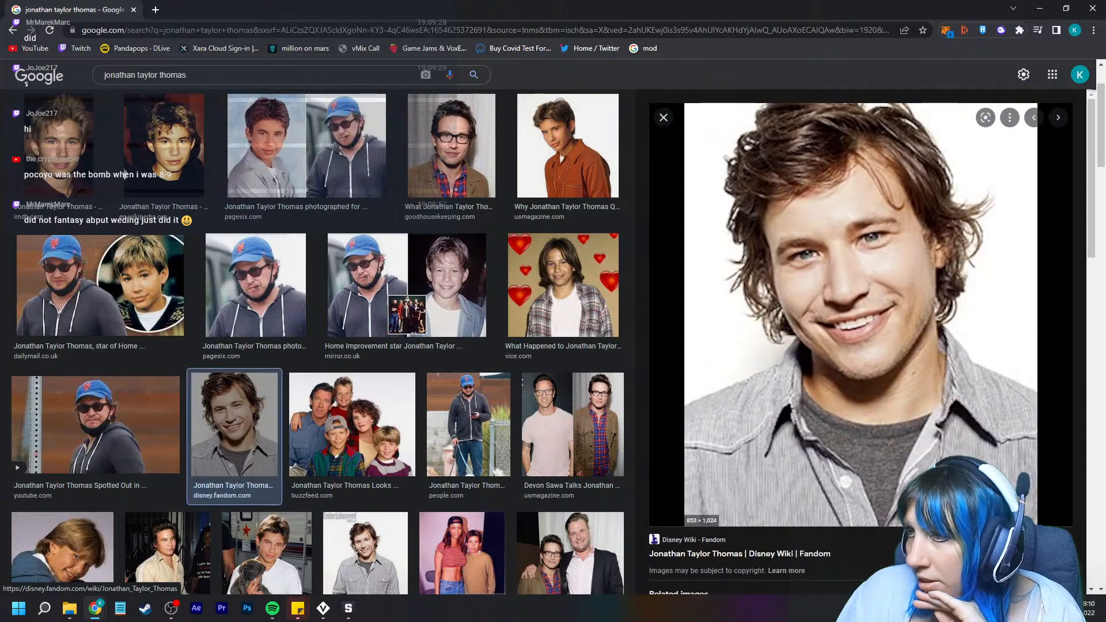
pyautogui.scroll(2, 234, 424)
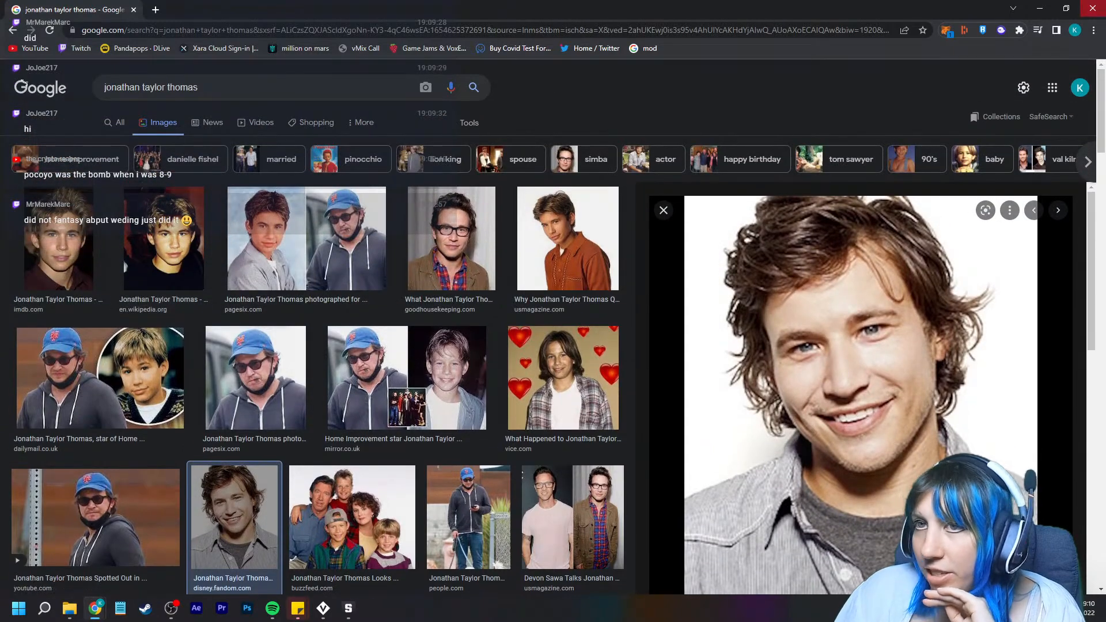
pyautogui.hotkey('alt', 'Tab')
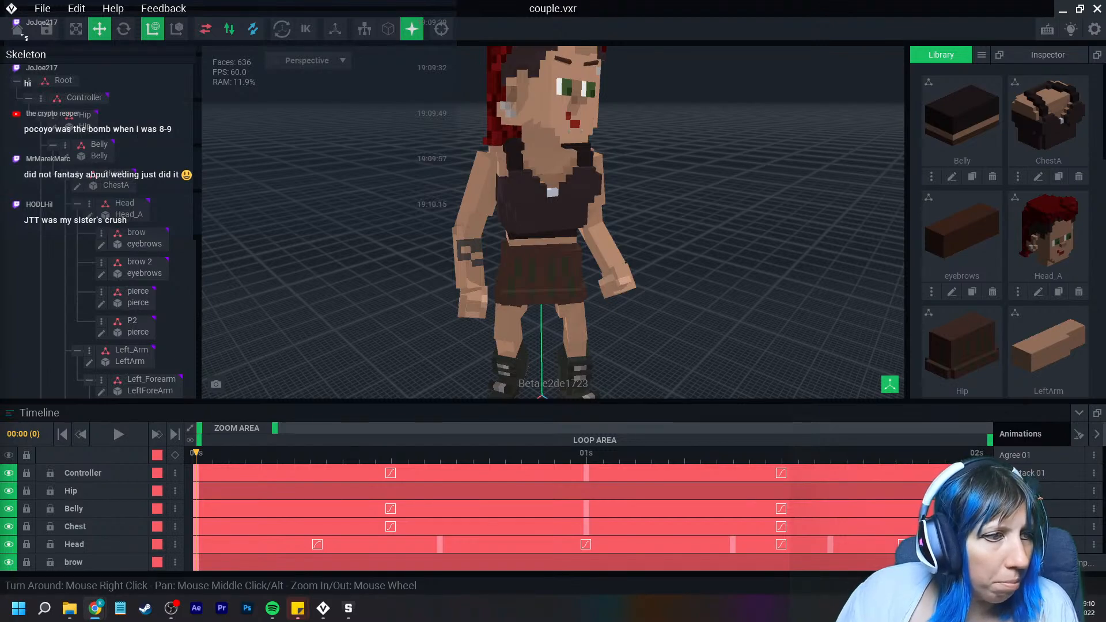
# Show Google Images results for pocoyo, preview a Pocoyo Wiki image, then return to VoxEdit
pyautogui.moveTo(2, 104); pyautogui.dragTo(403, 1)
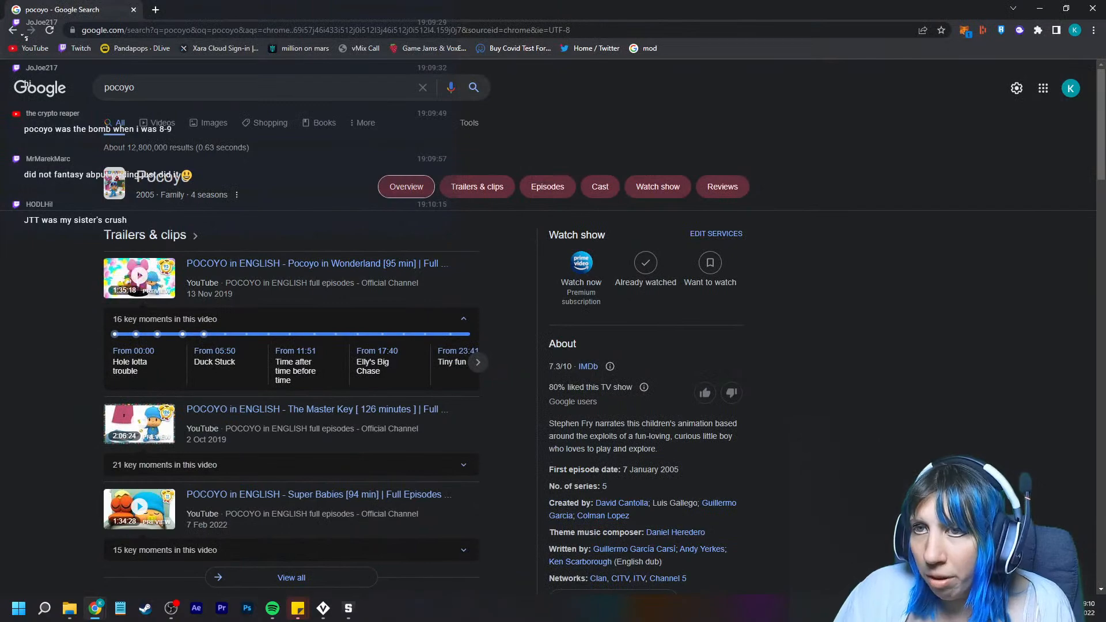
pyautogui.click(211, 122)
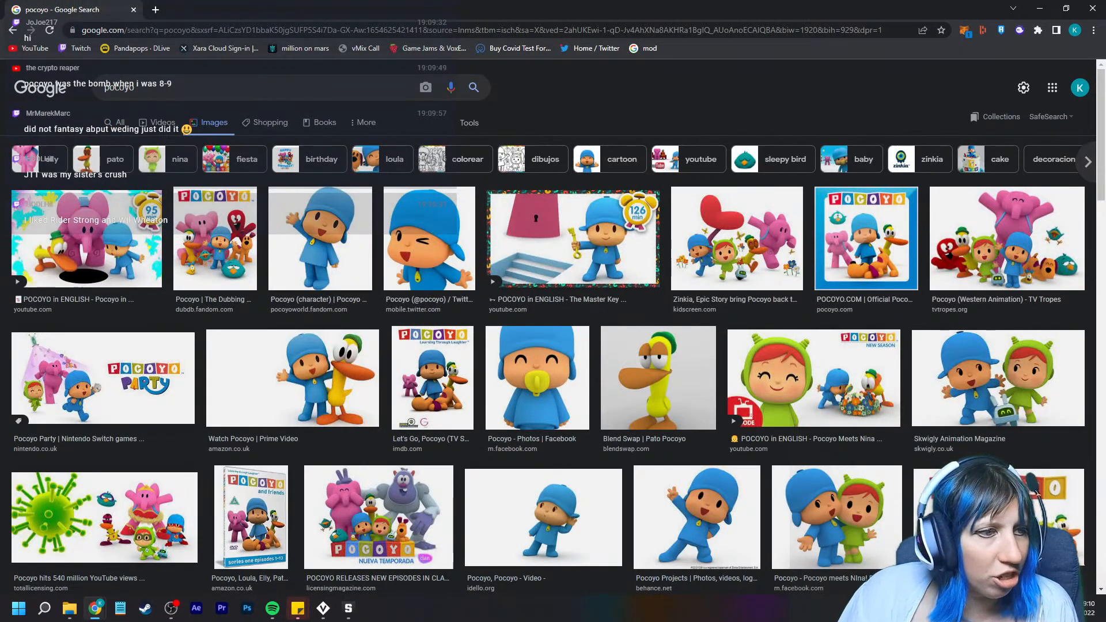
pyautogui.click(320, 238)
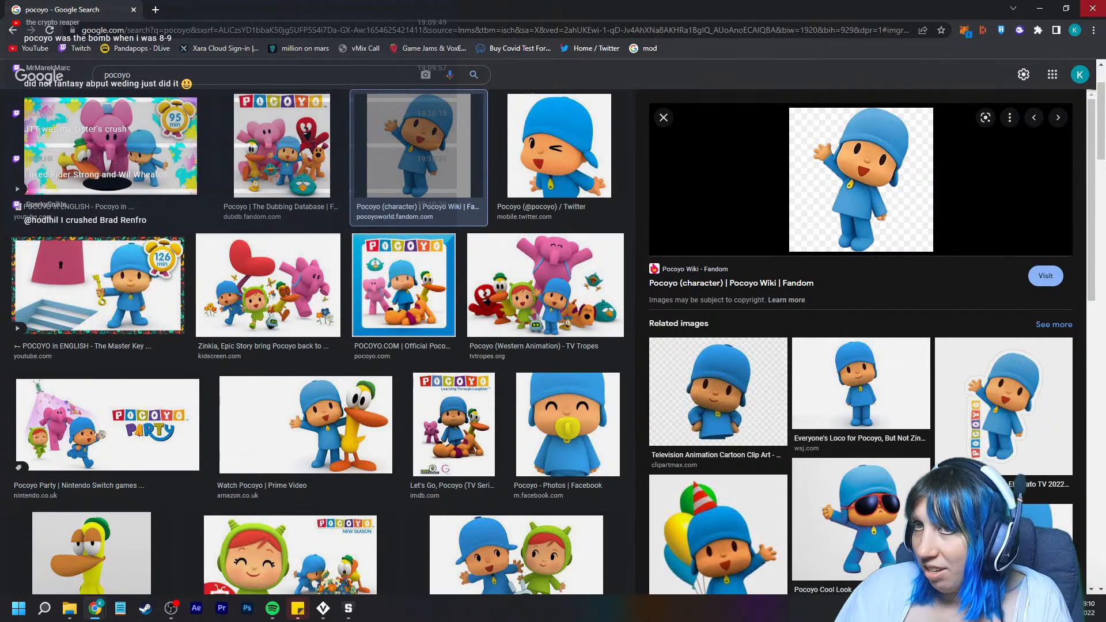
pyautogui.hotkey('alt', 'Tab')
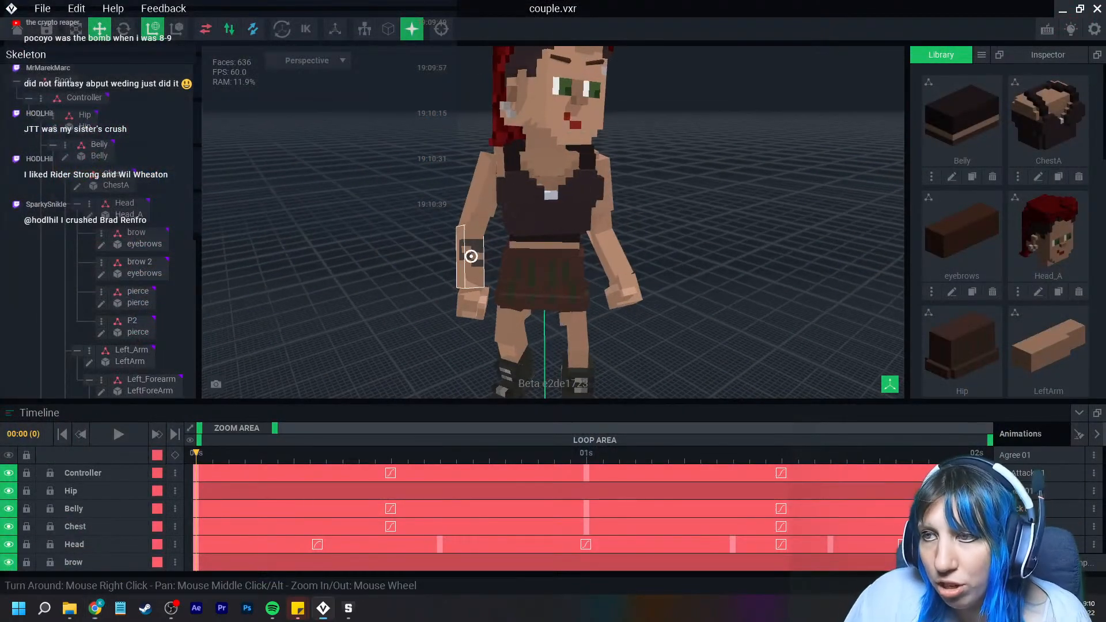
# Paint over the right forearm's dark checker voxels with the picked skin colour and save
pyautogui.click(469, 248)
pyautogui.click(101, 249)
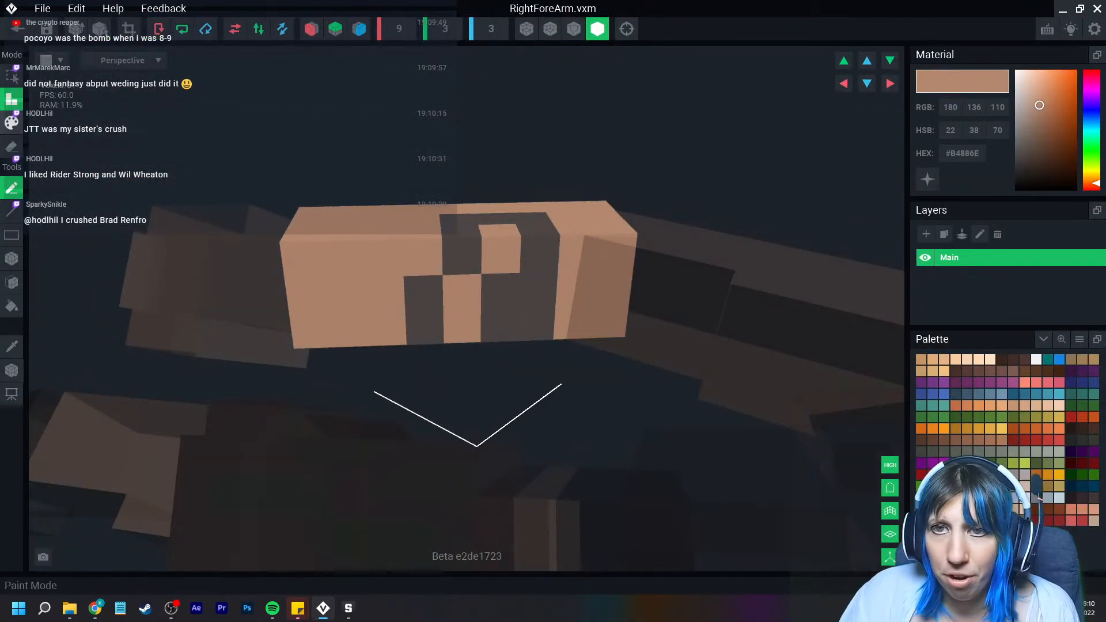
pyautogui.press('p')
pyautogui.press('i')
pyautogui.click(301, 260)
pyautogui.moveTo(461, 254)
pyautogui.mouseDown()
pyautogui.moveTo(501, 290)
pyautogui.moveTo(540, 253)
pyautogui.moveTo(424, 258)
pyautogui.moveTo(539, 254)
pyautogui.moveTo(526, 209)
pyautogui.mouseUp()
pyautogui.moveTo(421, 260); pyautogui.dragTo(447, 259, button='right')
pyautogui.click(17, 28)
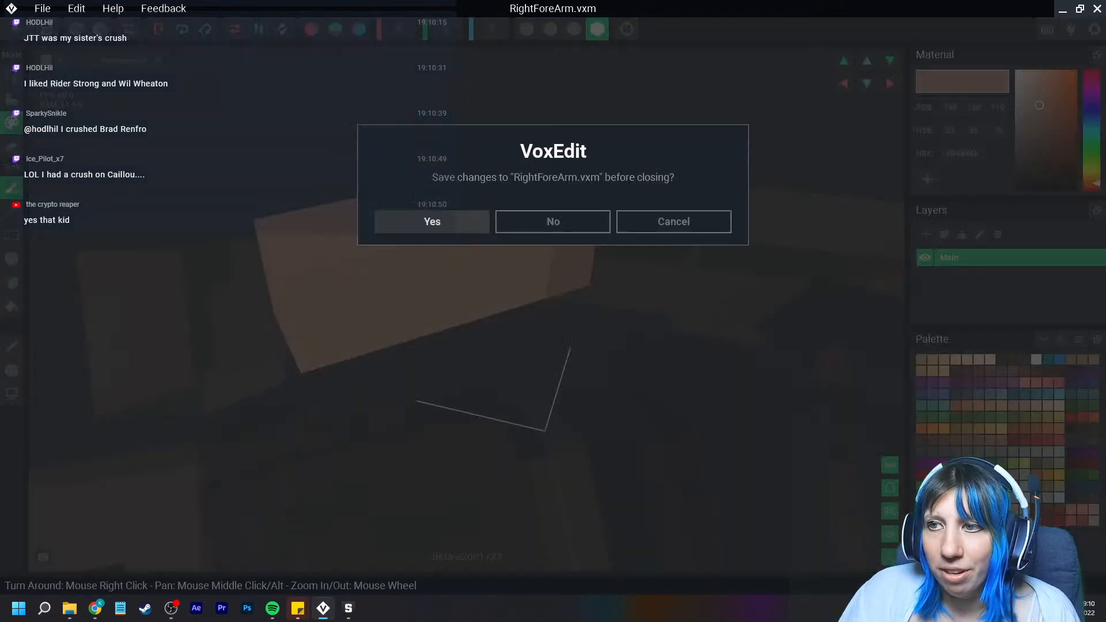
pyautogui.click(432, 222)
# Select the right upper arm and open its model for editing
pyautogui.scroll(5, 519, 123)
pyautogui.click(512, 123)
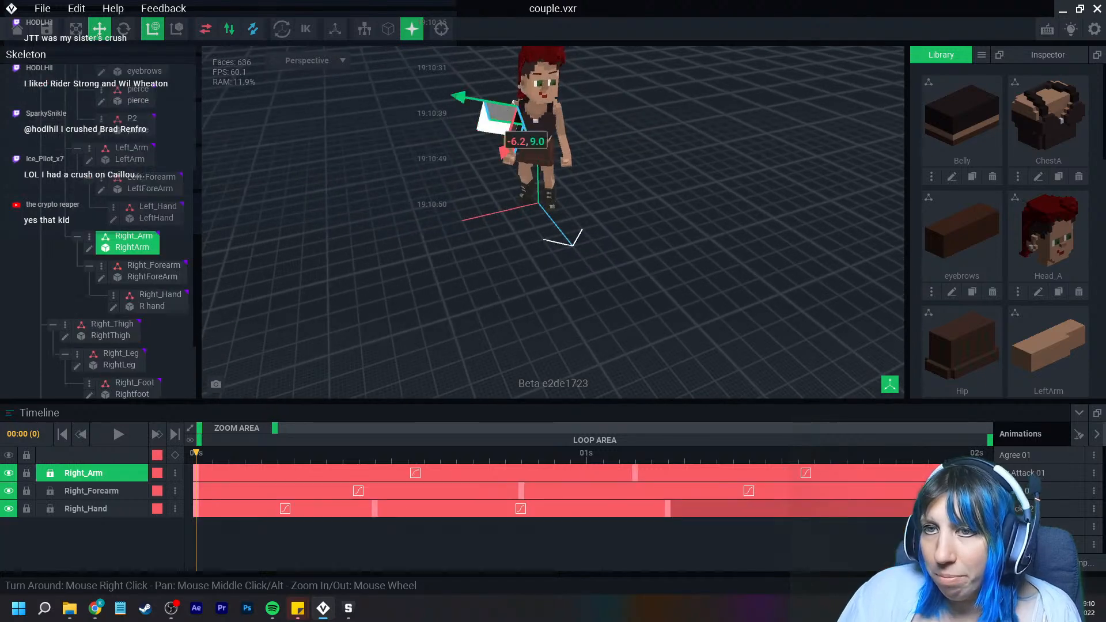
pyautogui.click(88, 249)
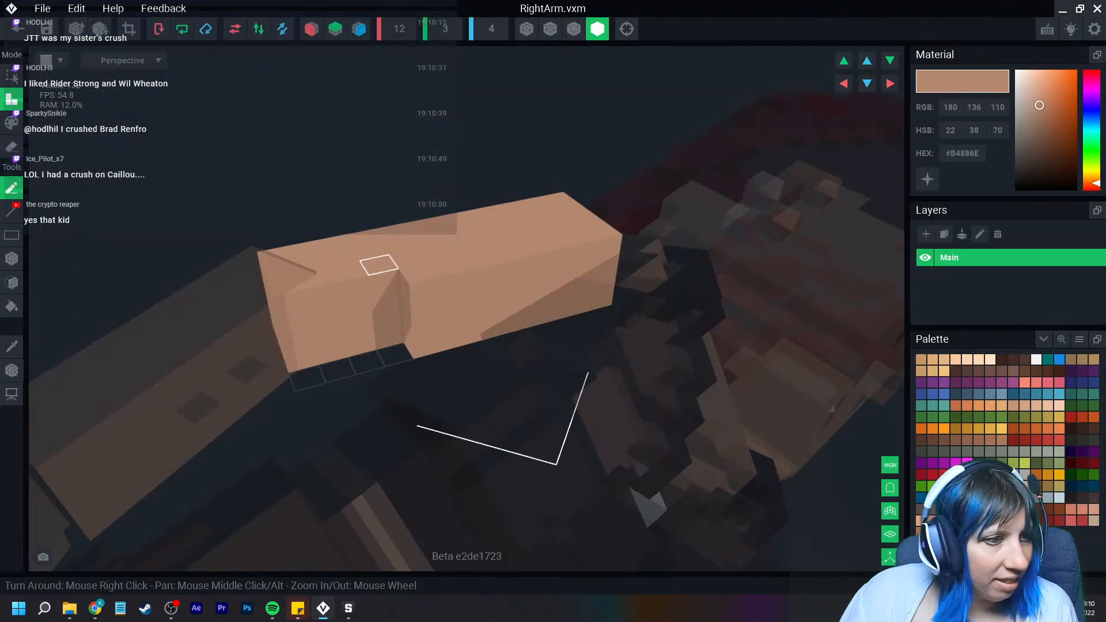
# Choose the dark #231B1D swatch and paint the first five checker voxels on the arm
pyautogui.moveTo(379, 265); pyautogui.dragTo(501, 219, button='right')
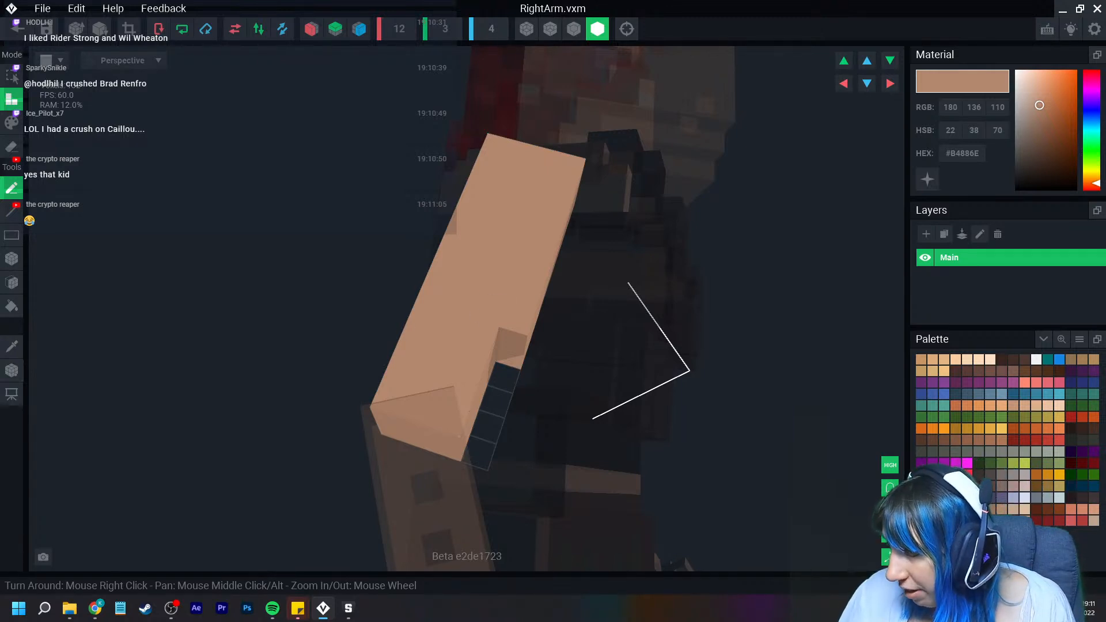
pyautogui.click(1071, 440)
pyautogui.click(1083, 441)
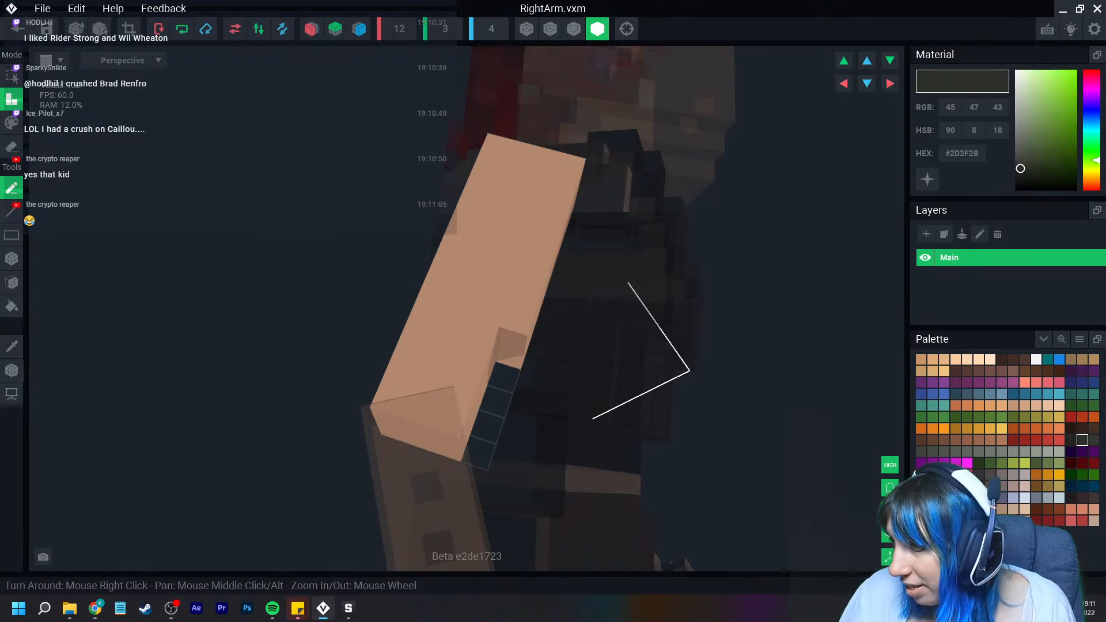
pyautogui.click(1071, 497)
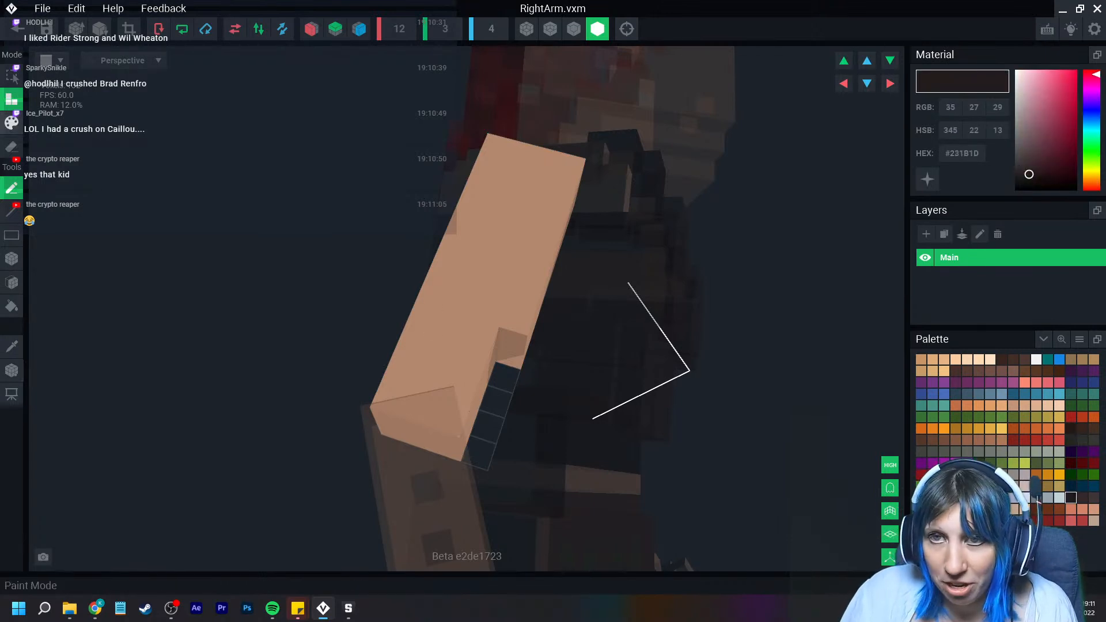
pyautogui.click(12, 122)
pyautogui.click(556, 205)
pyautogui.click(523, 217)
pyautogui.click(516, 240)
pyautogui.click(533, 270)
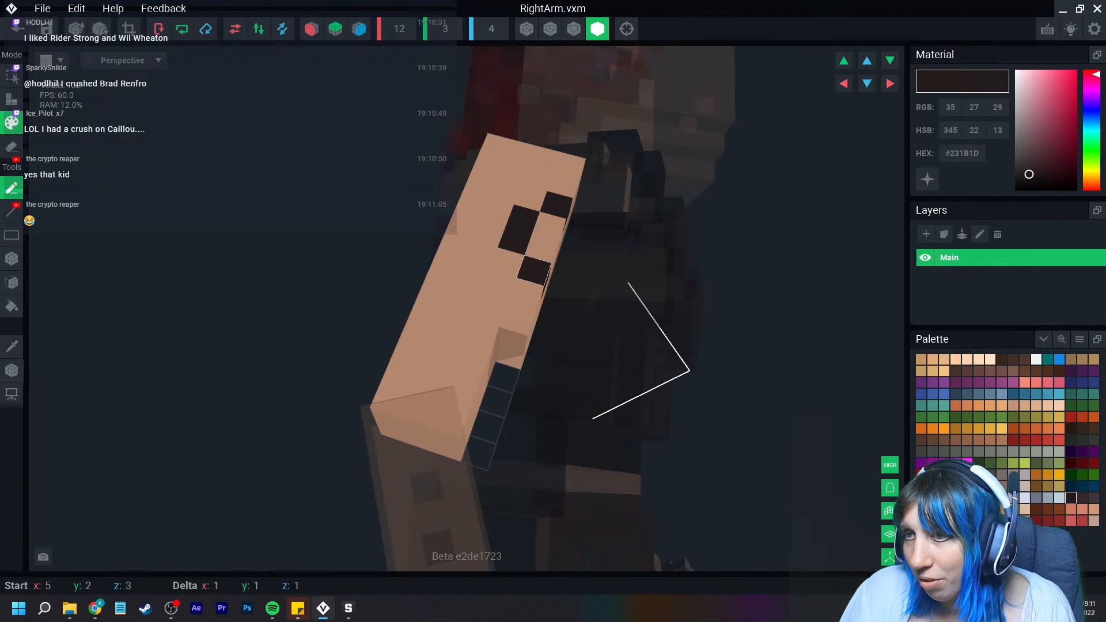
pyautogui.click(499, 286)
# Paint four more checker voxels, inspect the tattoo from below, and save the arm
pyautogui.moveTo(483, 253)
pyautogui.mouseDown(button='right')
pyautogui.moveTo(381, 230)
pyautogui.moveTo(482, 234)
pyautogui.mouseUp(button='right')
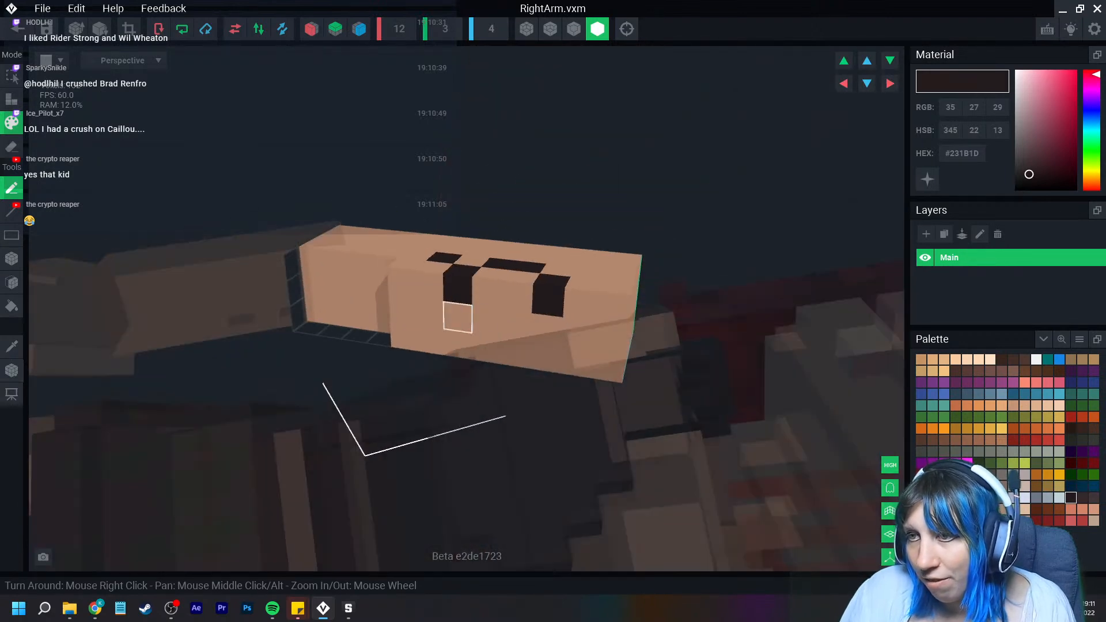
pyautogui.click(457, 316)
pyautogui.click(486, 322)
pyautogui.click(514, 327)
pyautogui.moveTo(491, 347)
pyautogui.mouseDown(button='right')
pyautogui.moveTo(455, 306)
pyautogui.moveTo(492, 346)
pyautogui.moveTo(407, 390)
pyautogui.moveTo(422, 314)
pyautogui.mouseUp(button='right')
pyautogui.click(423, 333)
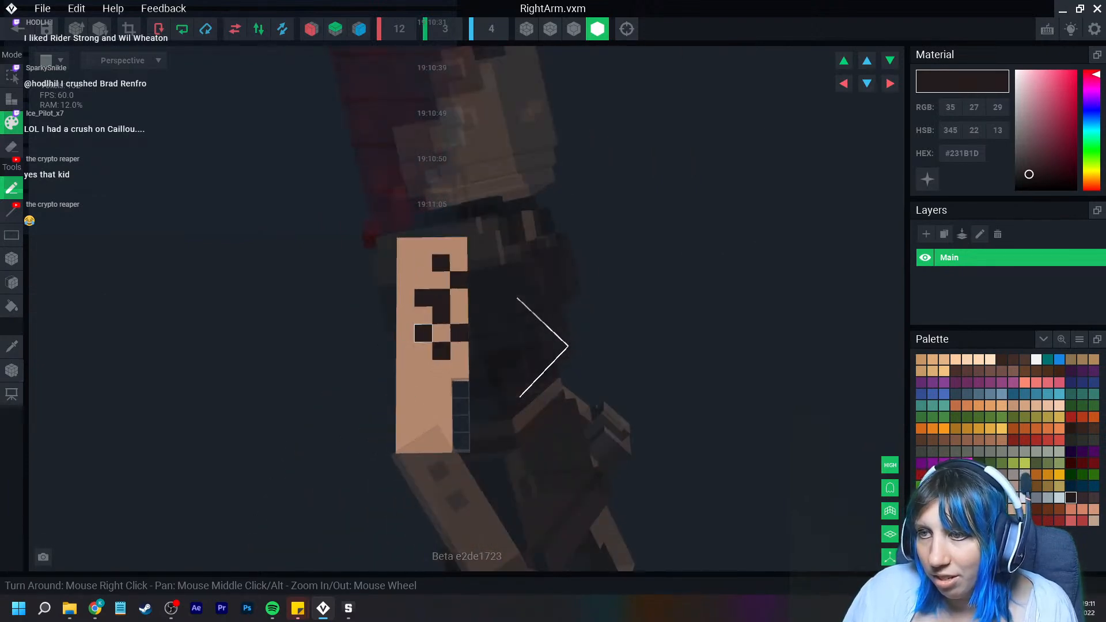
pyautogui.scroll(-2, 412, 381)
pyautogui.moveTo(410, 393); pyautogui.dragTo(414, 392, button='right')
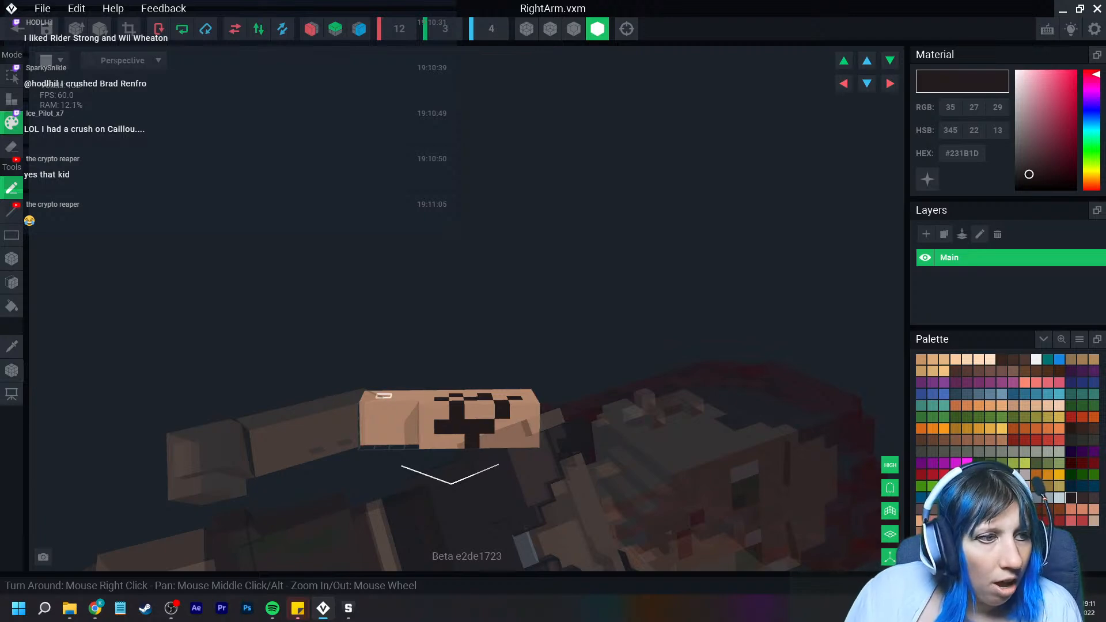
pyautogui.moveTo(385, 398)
pyautogui.mouseDown(button='right')
pyautogui.moveTo(415, 396)
pyautogui.moveTo(378, 424)
pyautogui.mouseUp(button='right')
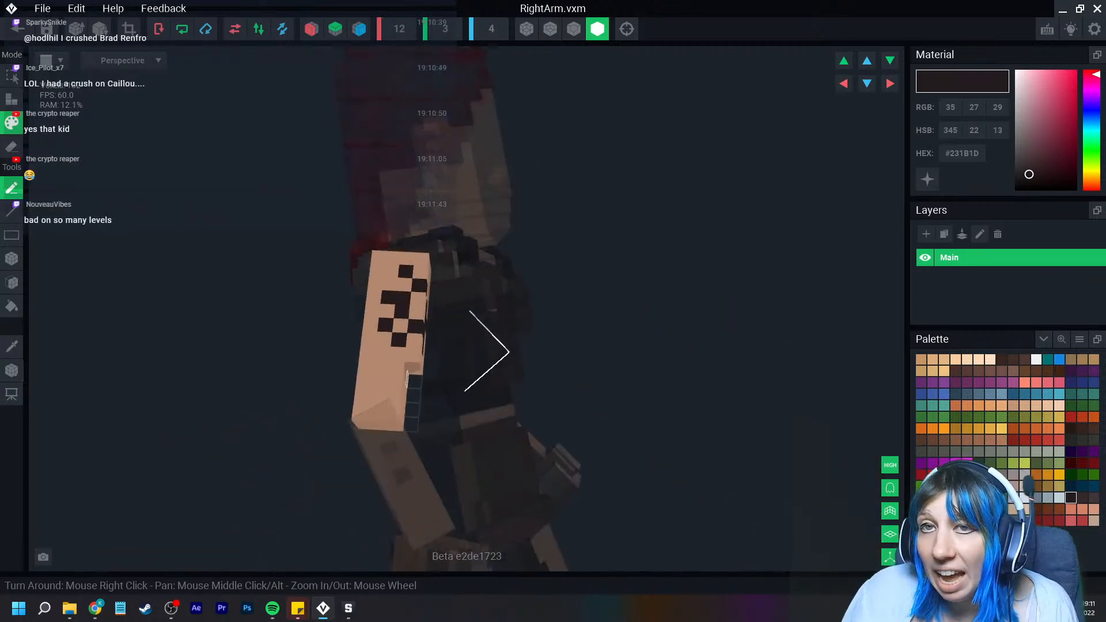
pyautogui.scroll(3, 384, 401)
pyautogui.click(17, 29)
pyautogui.click(432, 222)
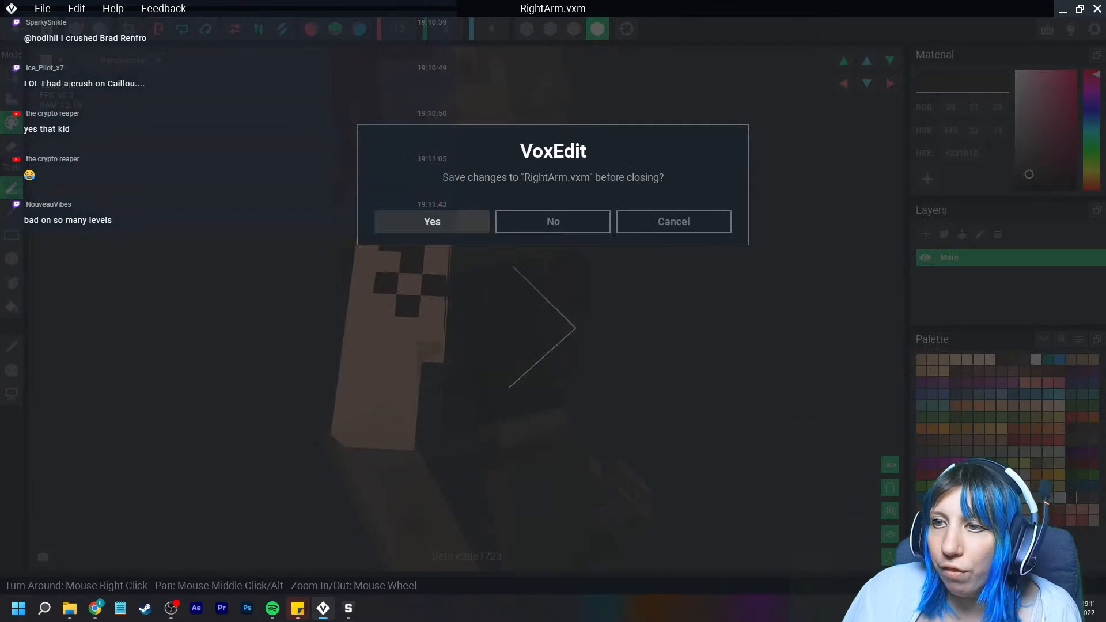
pyautogui.scroll(5, 542, 222)
pyautogui.moveTo(519, 112); pyautogui.dragTo(484, 199, button='middle')
pyautogui.moveTo(484, 199)
pyautogui.mouseDown(button='right')
pyautogui.moveTo(312, 168)
pyautogui.moveTo(507, 190)
pyautogui.mouseUp(button='right')
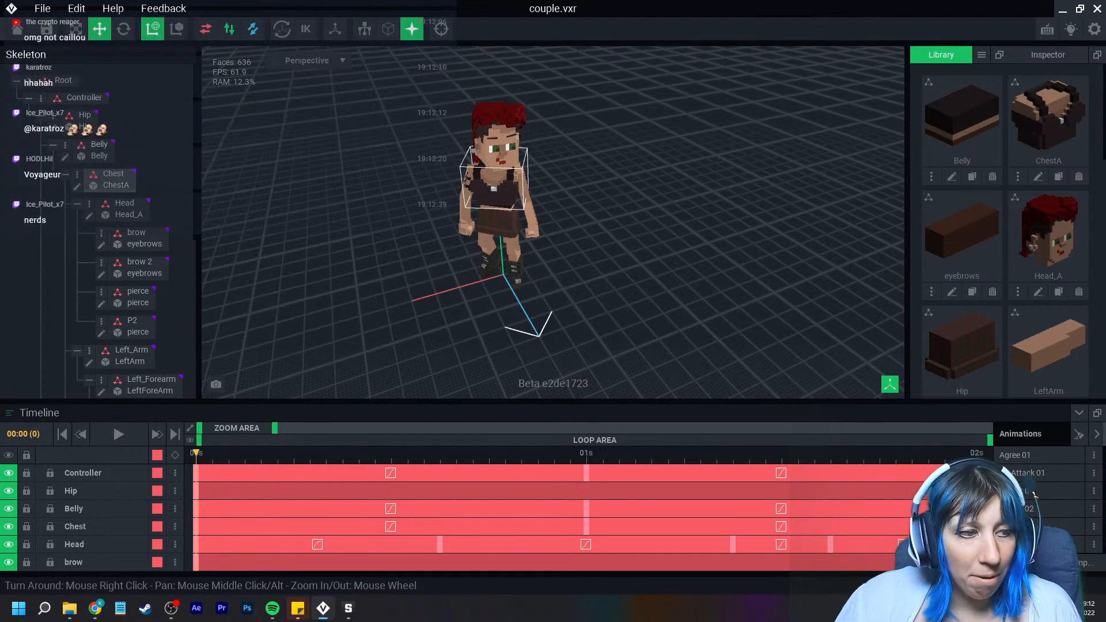
pyautogui.moveTo(501, 226); pyautogui.dragTo(496, 210, button='right')
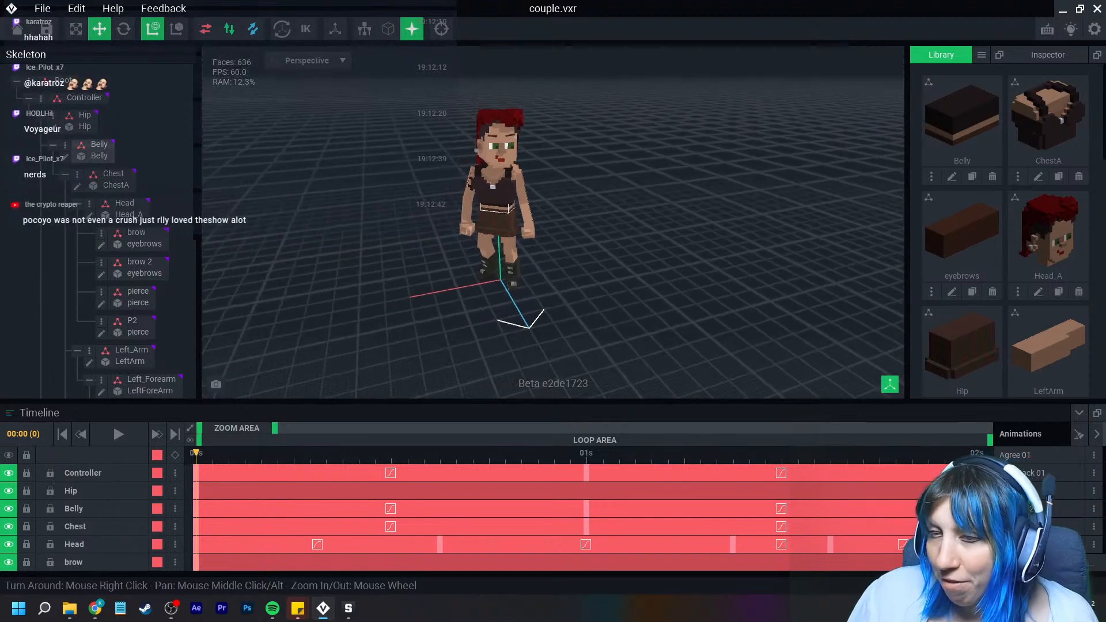
pyautogui.scroll(2, 511, 207)
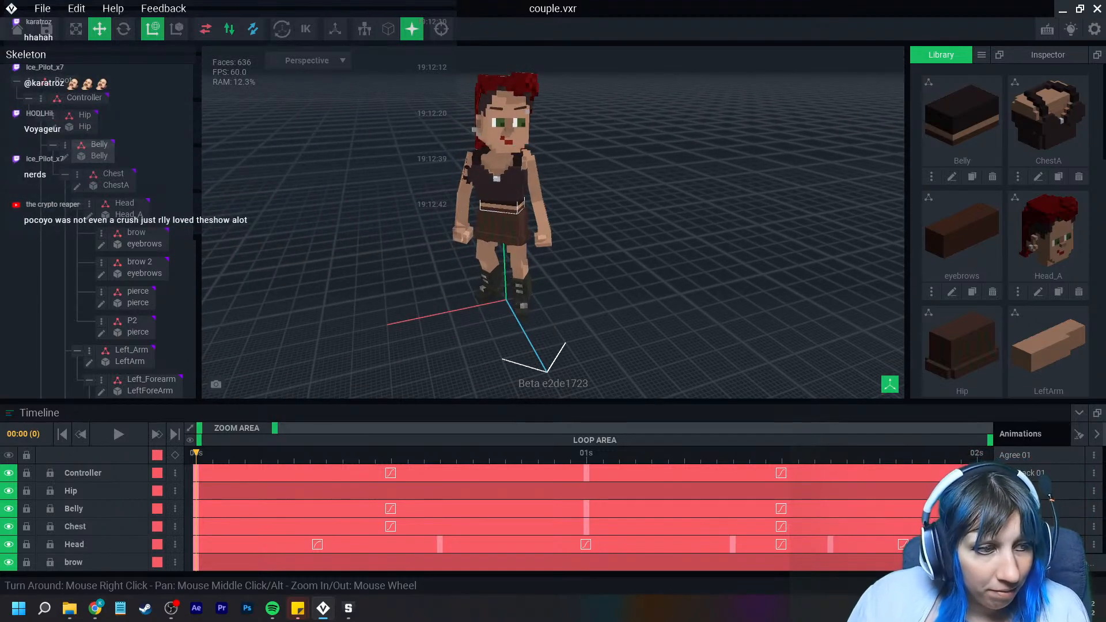
pyautogui.moveTo(500, 207); pyautogui.dragTo(492, 209, button='right')
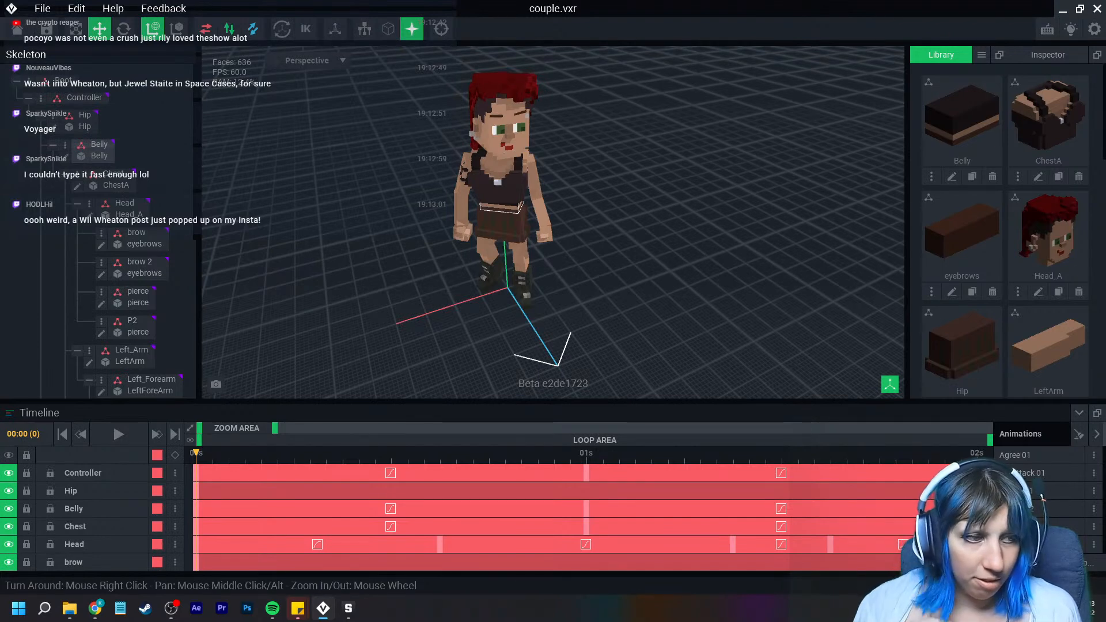
pyautogui.scroll(6, 503, 287)
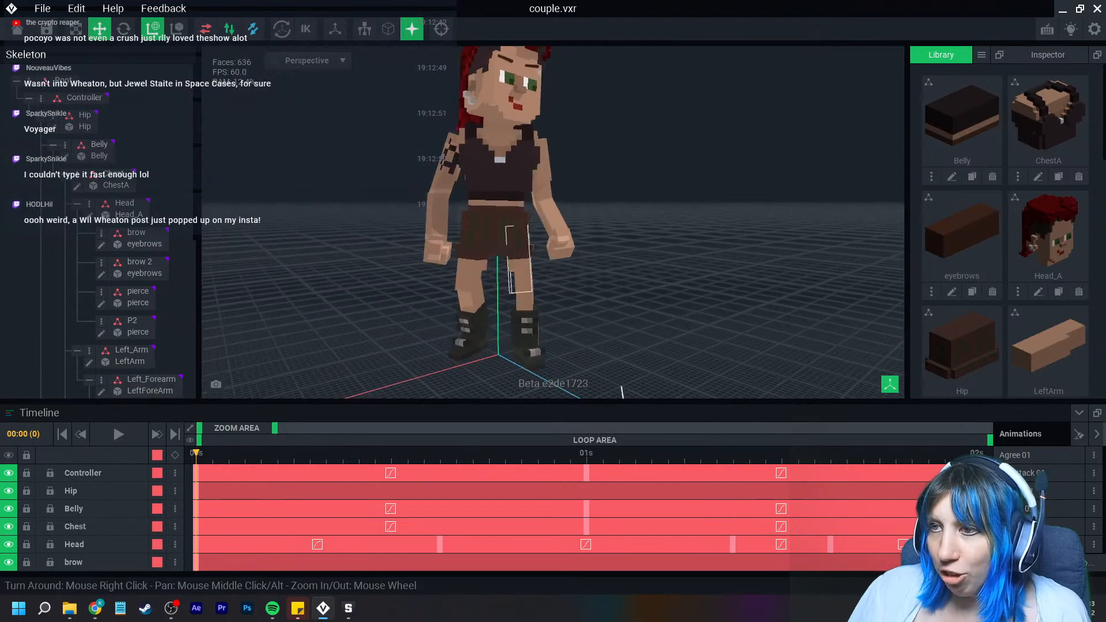
pyautogui.moveTo(503, 287); pyautogui.dragTo(513, 274, button='right')
pyautogui.scroll(5, 504, 277)
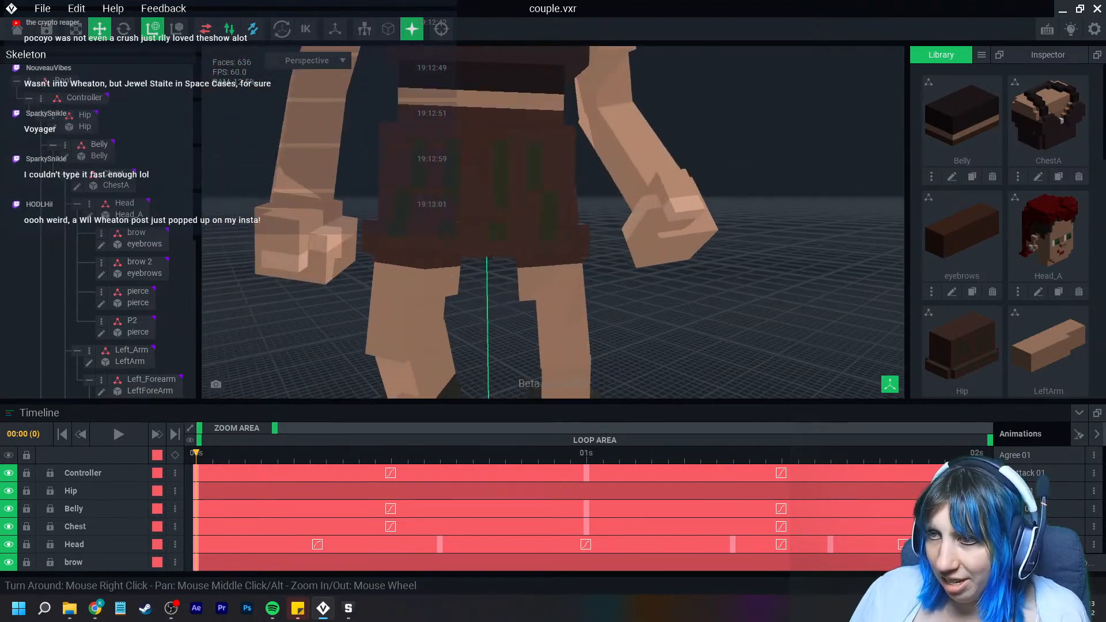
pyautogui.scroll(-5, 505, 271)
pyautogui.scroll(8, 531, 302)
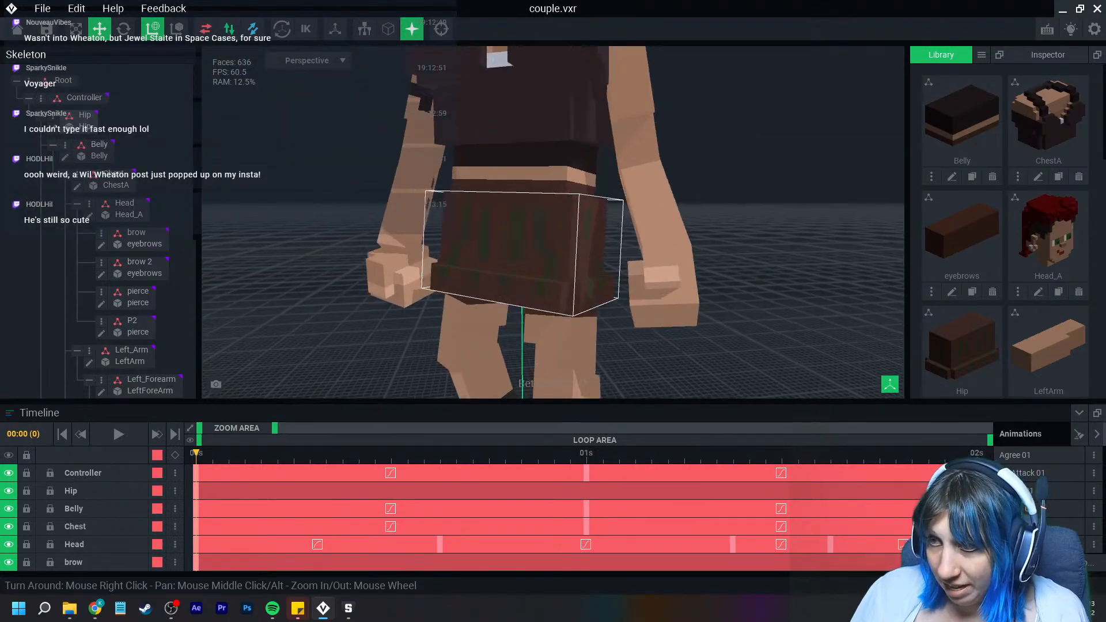
pyautogui.scroll(1, 536, 303)
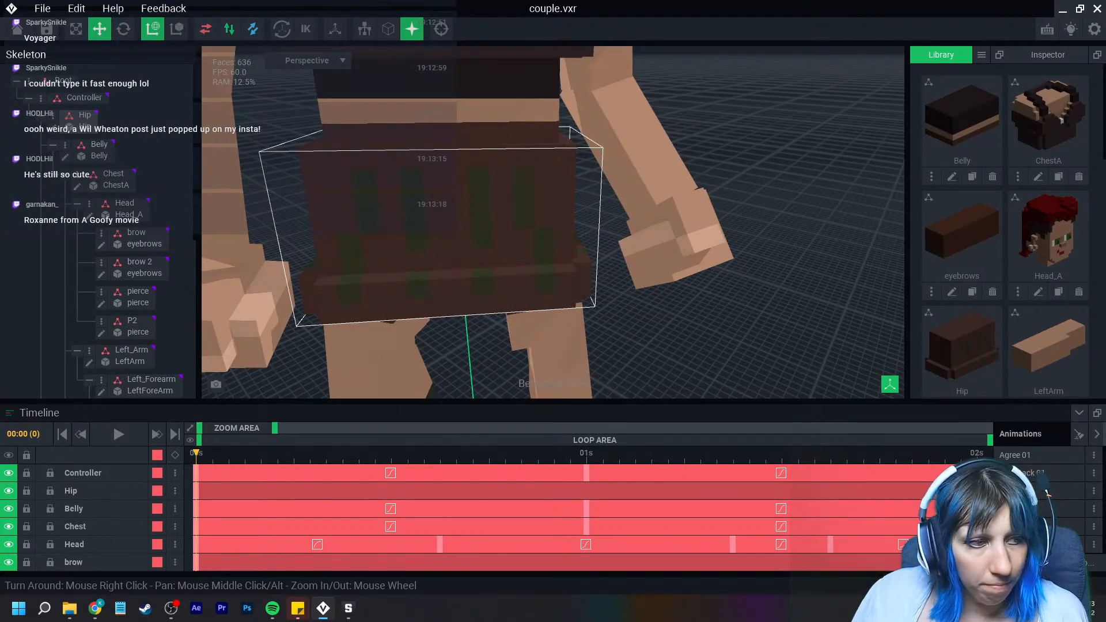
pyautogui.scroll(-3, 536, 303)
pyautogui.scroll(-1, 536, 302)
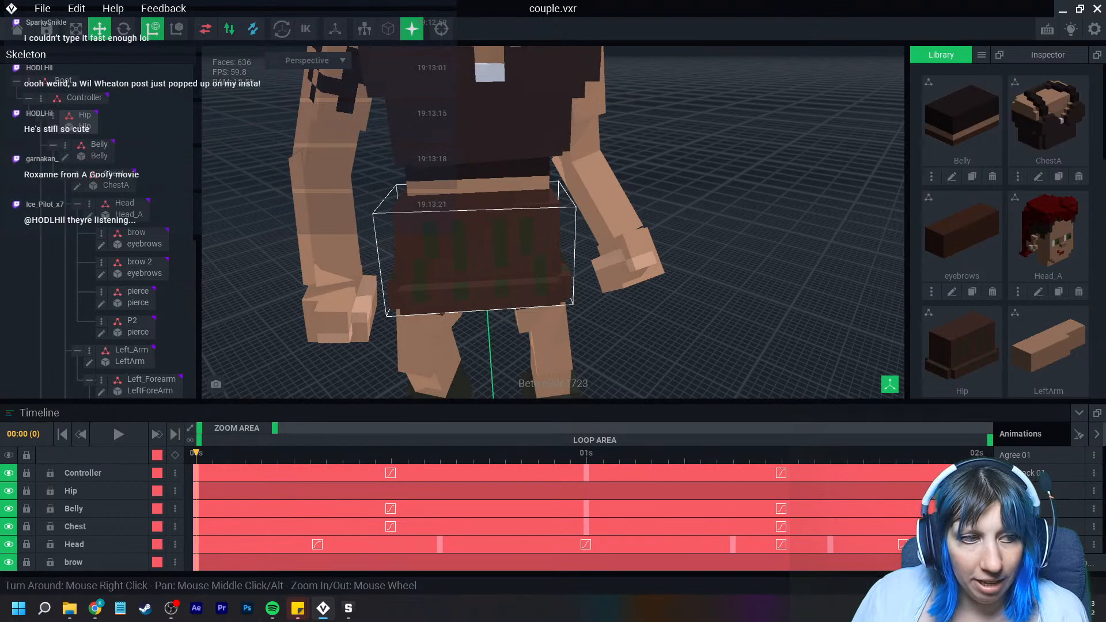
pyautogui.moveTo(454, 211); pyautogui.dragTo(476, 201, button='right')
pyautogui.scroll(-8, 493, 221)
# Sample the dark #34282B top colour from the ChestA model and save ChestA
pyautogui.click(476, 189)
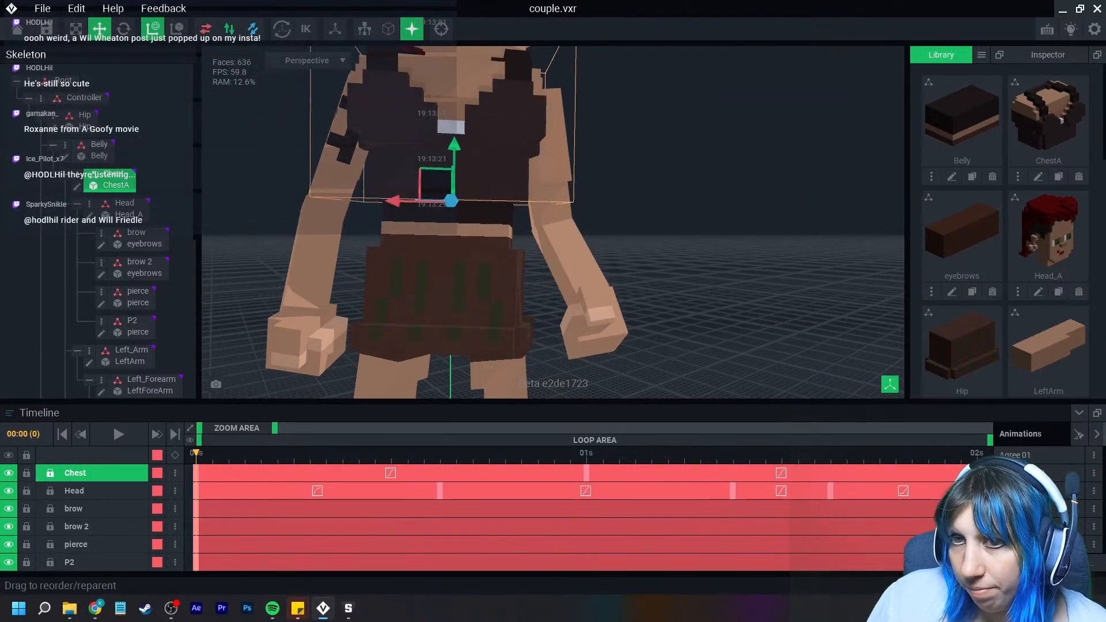
pyautogui.click(77, 187)
pyautogui.moveTo(375, 331); pyautogui.dragTo(347, 336, button='right')
pyautogui.click(11, 347)
pyautogui.click(422, 409)
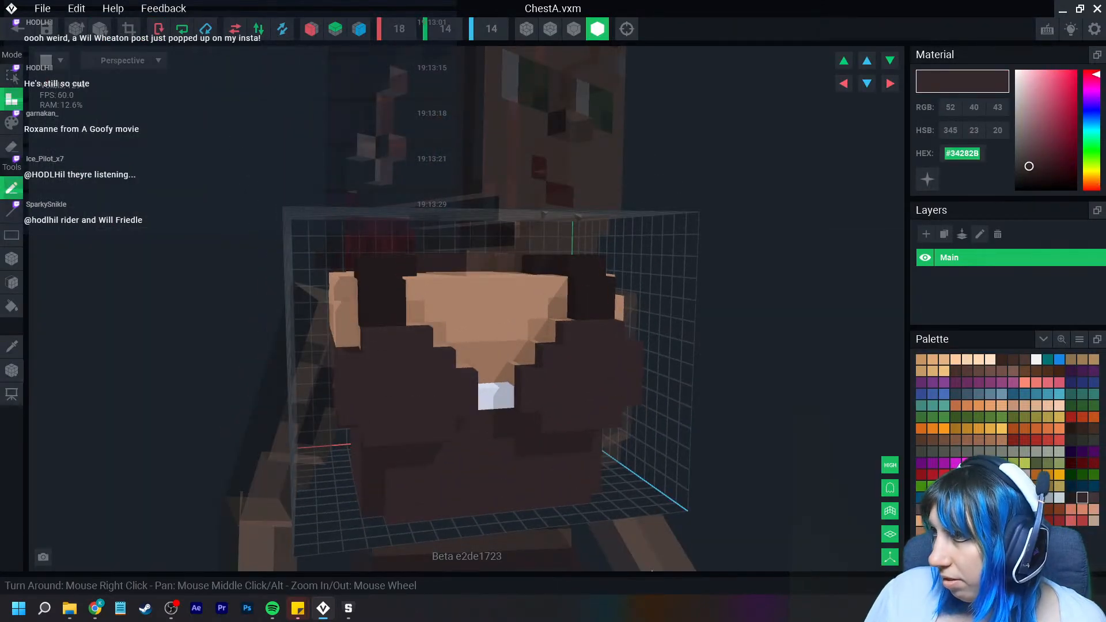
pyautogui.click(16, 28)
pyautogui.click(432, 221)
# In the Belly model, pick the dark swatch, set Paint mode with the Fill tool, and save
pyautogui.click(92, 154)
pyautogui.click(65, 156)
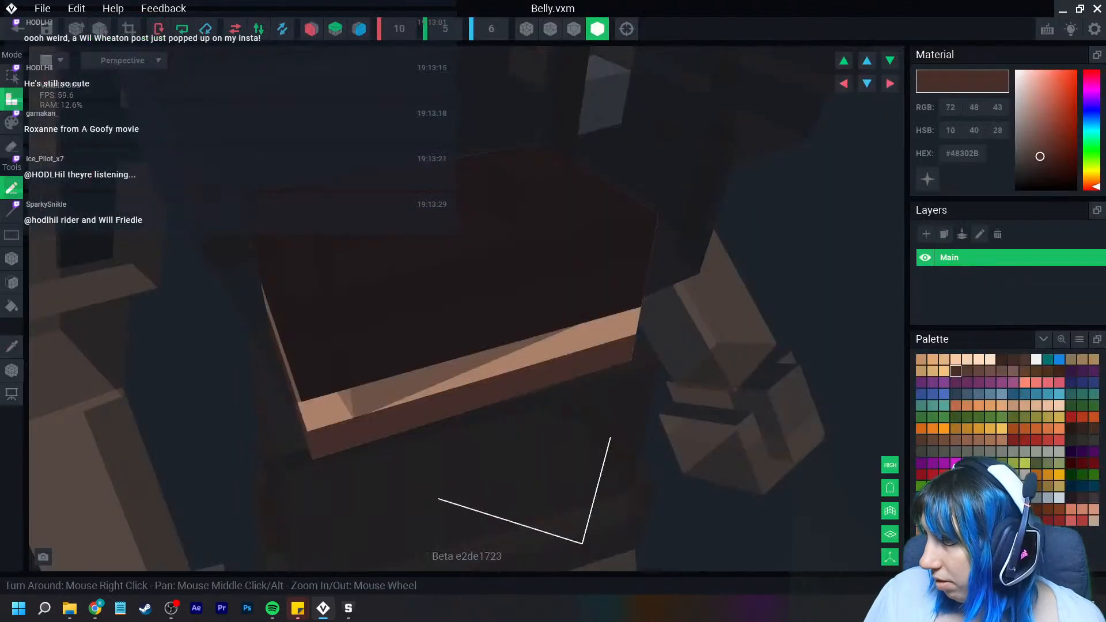
pyautogui.click(1071, 498)
pyautogui.click(1083, 498)
pyautogui.click(1072, 498)
pyautogui.click(1082, 498)
pyautogui.click(12, 122)
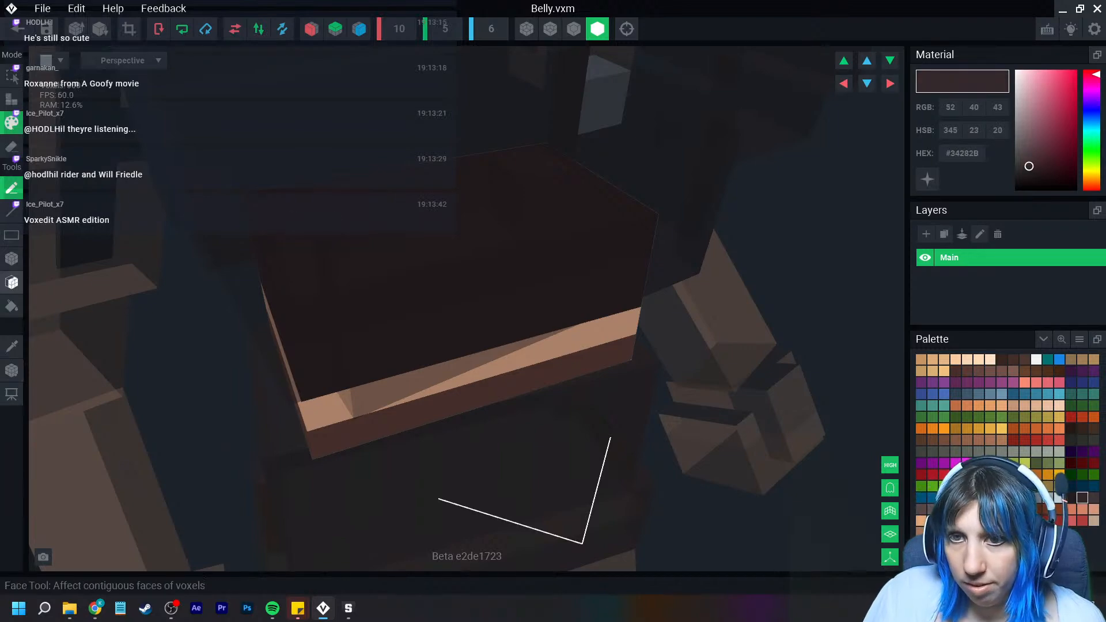
pyautogui.click(11, 306)
pyautogui.moveTo(439, 304); pyautogui.dragTo(439, 303, button='right')
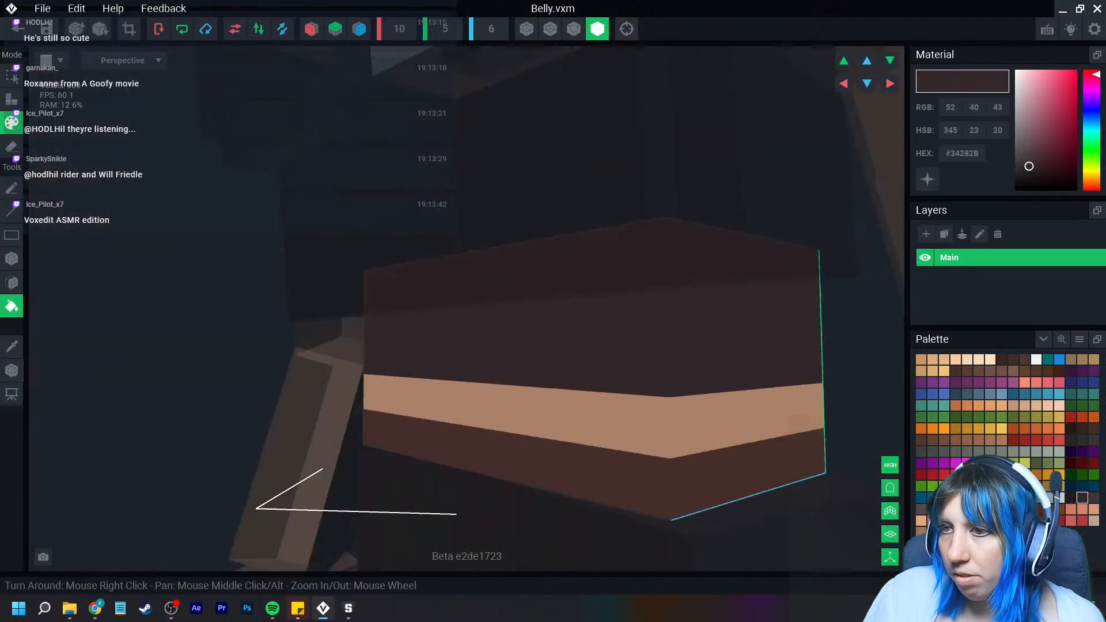
pyautogui.click(18, 27)
pyautogui.click(432, 221)
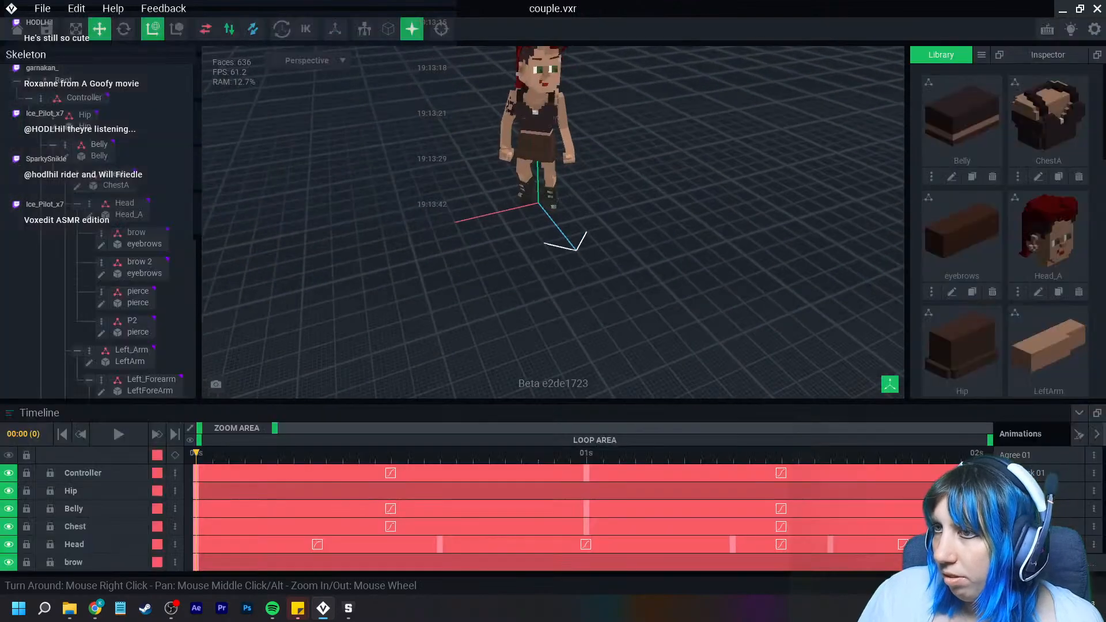
pyautogui.scroll(3, 562, 231)
pyautogui.moveTo(567, 179); pyautogui.dragTo(562, 259, button='middle')
pyautogui.moveTo(571, 260); pyautogui.dragTo(556, 236, button='right')
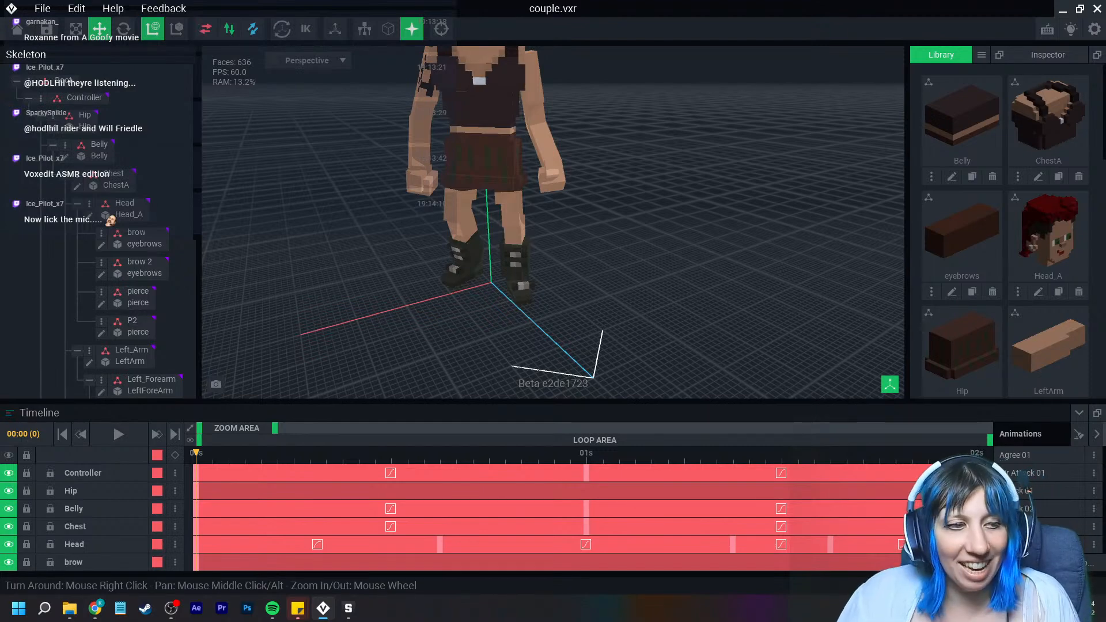
pyautogui.moveTo(608, 87); pyautogui.dragTo(608, 86, button='right')
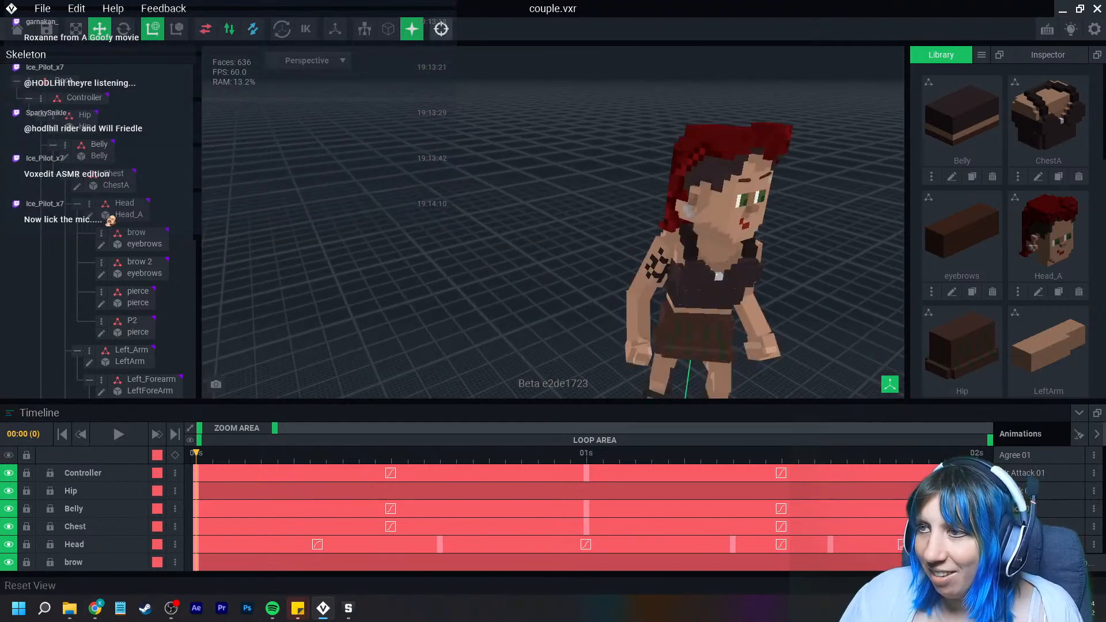
pyautogui.click(441, 29)
pyautogui.moveTo(548, 191); pyautogui.dragTo(577, 181, button='right')
pyautogui.scroll(6, 533, 190)
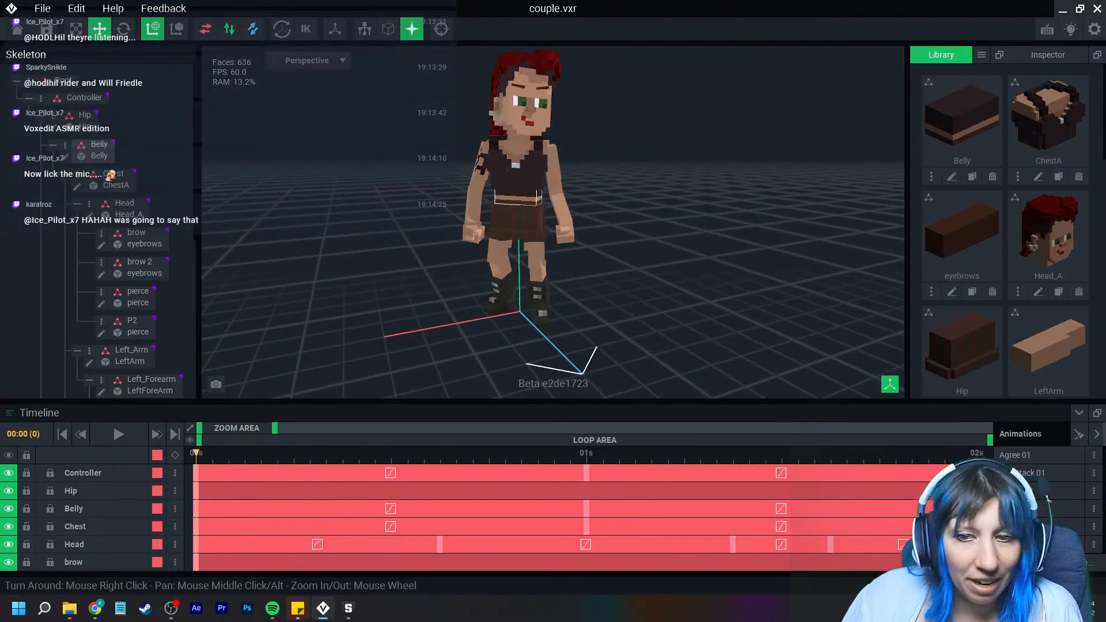
pyautogui.scroll(-5, 1037, 498)
pyautogui.scroll(-6, 1032, 499)
pyautogui.scroll(-6, 1023, 499)
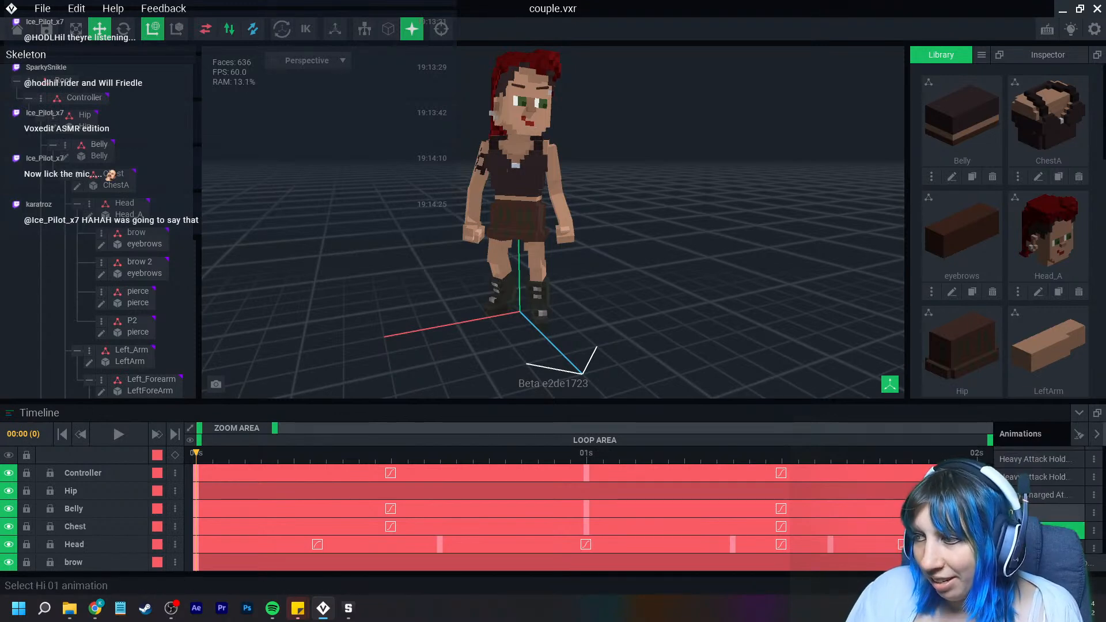
pyautogui.scroll(-1, 1032, 513)
# Load the Idle animation and frame the character
pyautogui.click(1032, 479)
pyautogui.moveTo(542, 316); pyautogui.dragTo(542, 337, button='right')
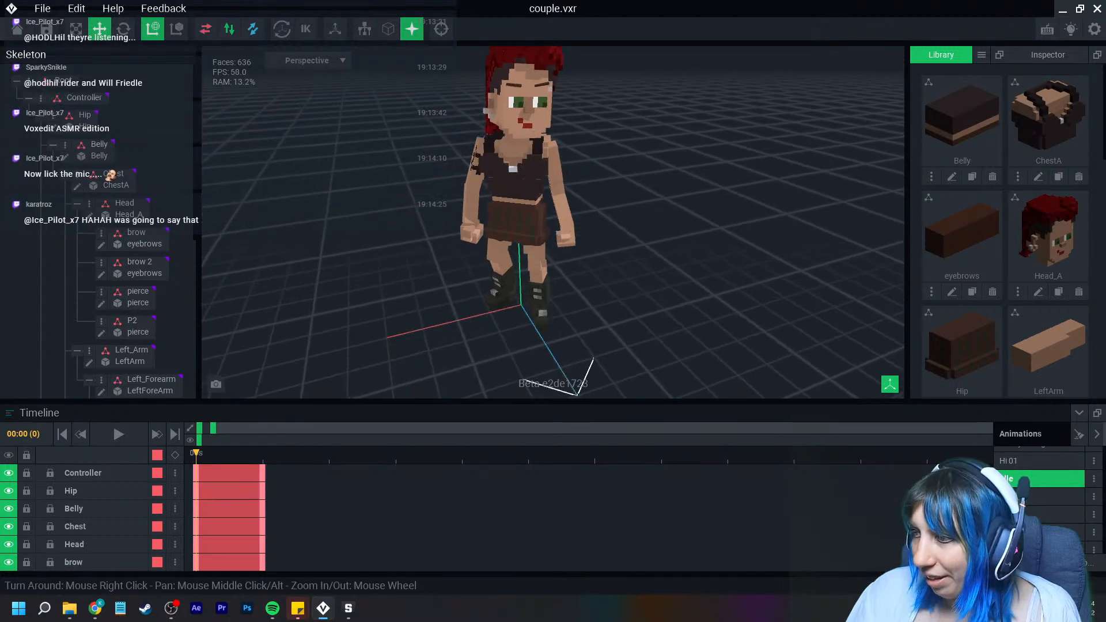
pyautogui.click(1037, 497)
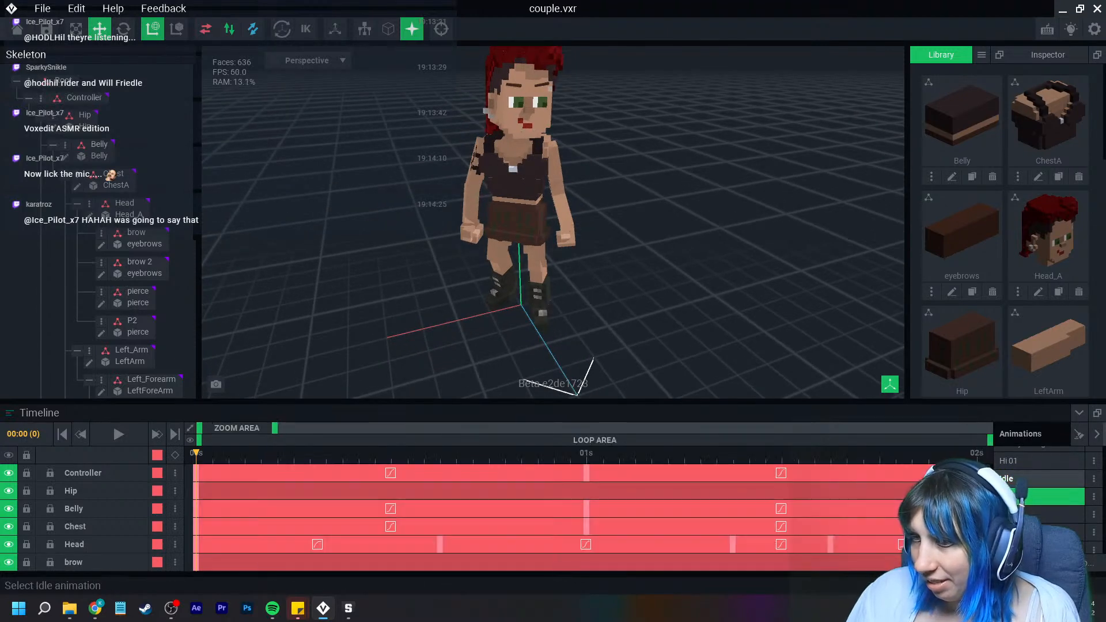
pyautogui.click(1032, 479)
pyautogui.moveTo(412, 318); pyautogui.dragTo(414, 323, button='right')
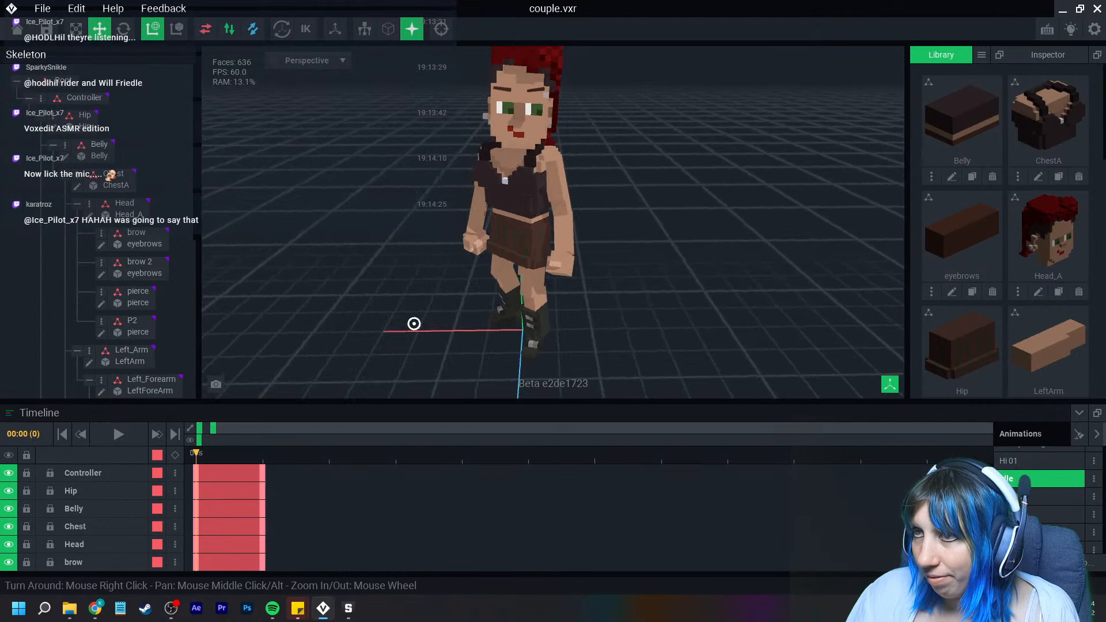
pyautogui.scroll(3, 554, 222)
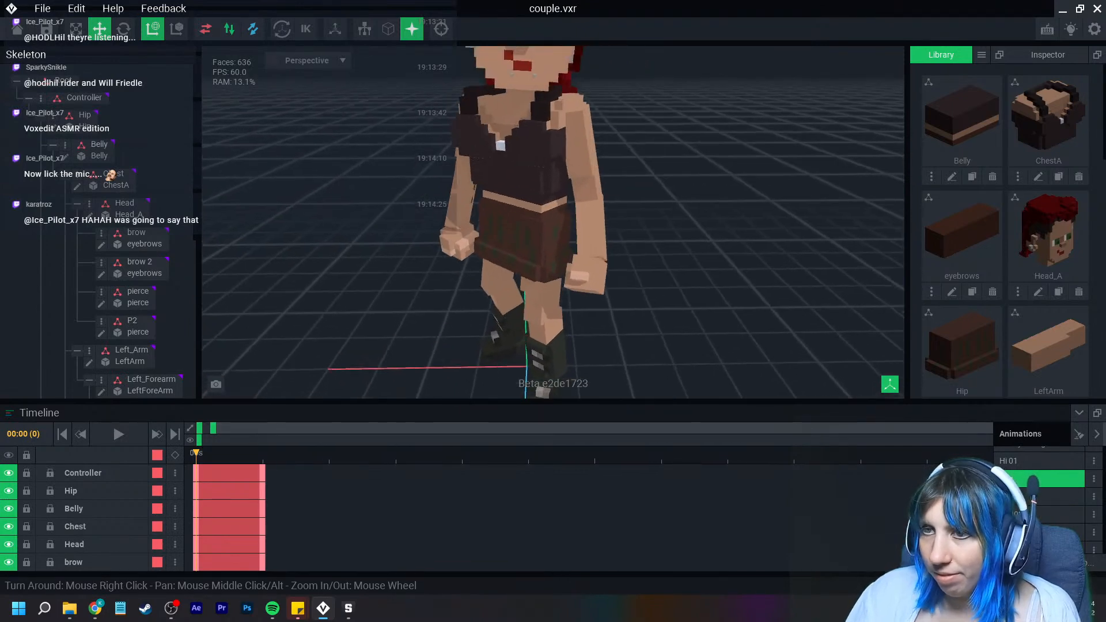
# Rotate the Controller, Belly and Head bones to turn the body and face the head front
pyautogui.click(80, 97)
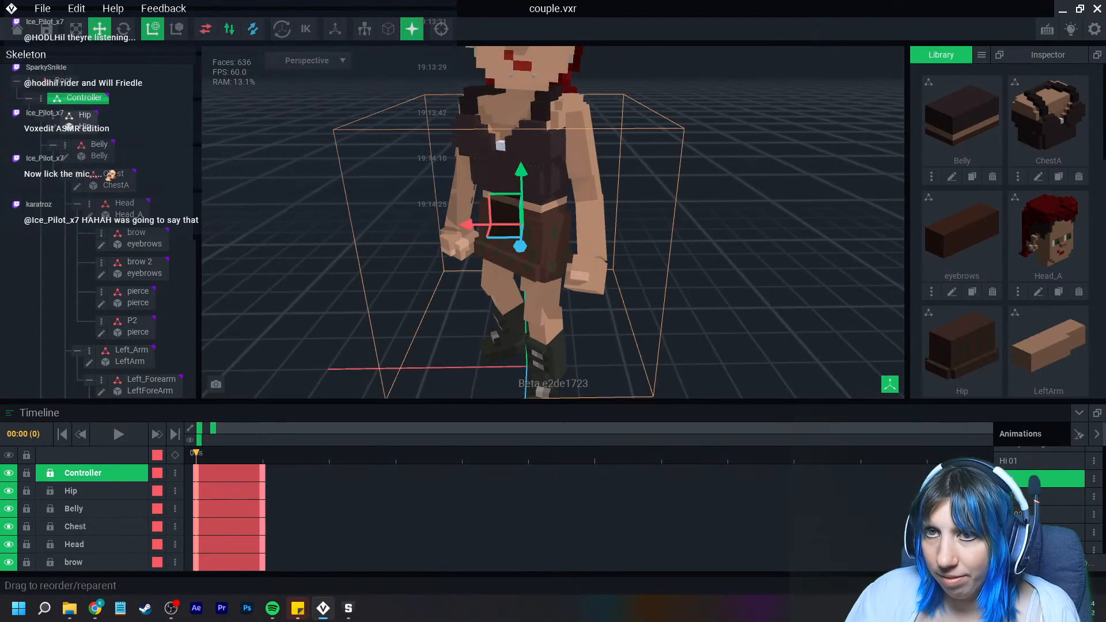
pyautogui.click(123, 29)
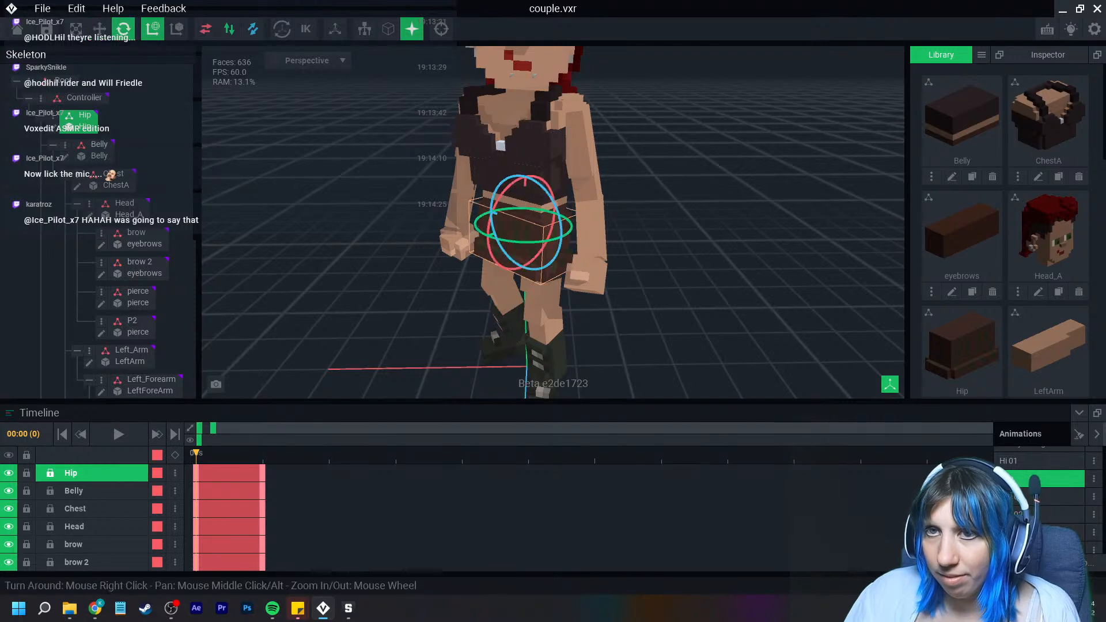
pyautogui.moveTo(521, 245)
pyautogui.mouseDown()
pyautogui.moveTo(584, 245)
pyautogui.moveTo(549, 222)
pyautogui.moveTo(530, 229)
pyautogui.mouseUp()
pyautogui.click(538, 192)
pyautogui.moveTo(533, 72); pyautogui.dragTo(522, 157, button='middle')
pyautogui.click(522, 155)
pyautogui.moveTo(521, 198); pyautogui.dragTo(507, 199)
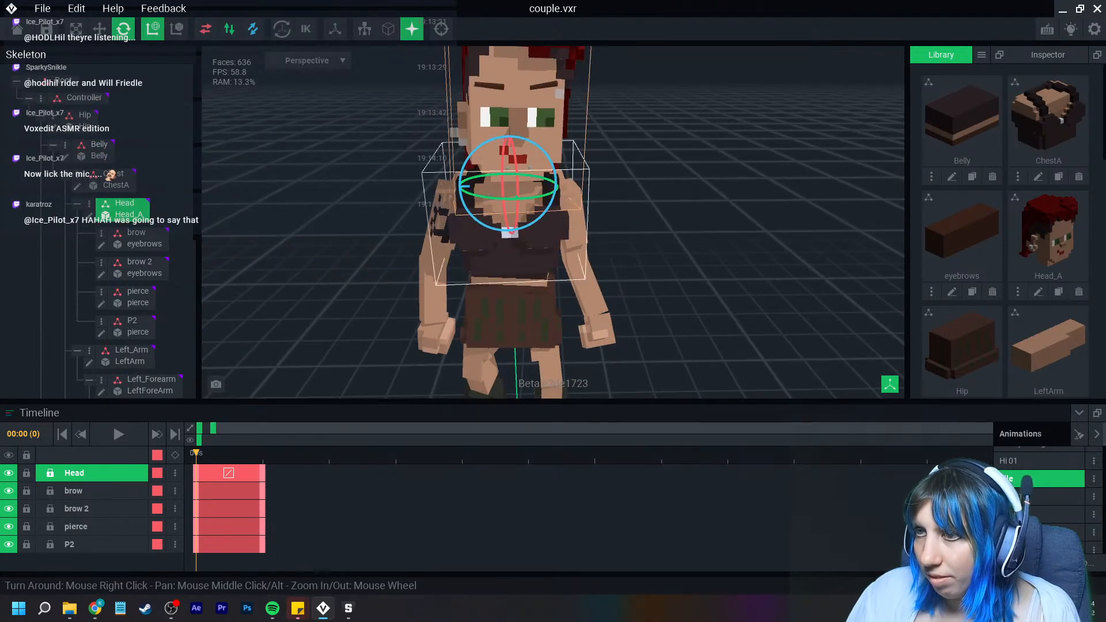
pyautogui.press('Escape')
# Bend the right leg: rotate Right_Thigh about 16 degrees, Right_Foot outward, and Right_Leg
pyautogui.scroll(-5, 664, 226)
pyautogui.moveTo(662, 226); pyautogui.dragTo(664, 226, button='right')
pyautogui.scroll(3, 664, 226)
pyautogui.moveTo(549, 246); pyautogui.dragTo(541, 215, button='right')
pyautogui.click(559, 247)
pyautogui.moveTo(558, 295); pyautogui.dragTo(570, 295)
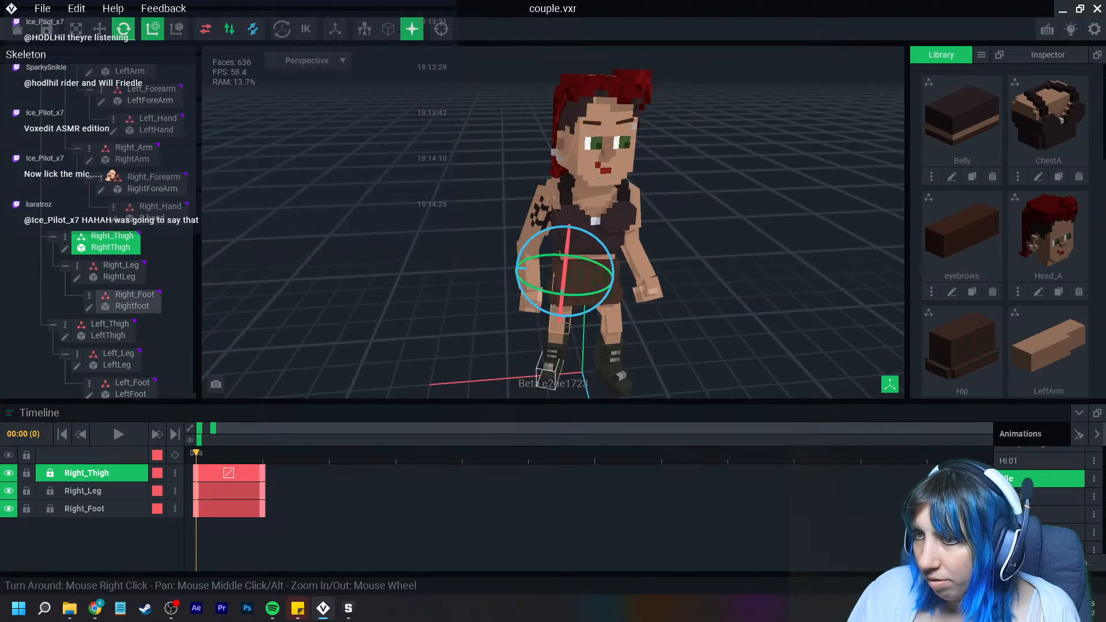
pyautogui.click(551, 370)
pyautogui.moveTo(551, 370); pyautogui.dragTo(549, 308, button='middle')
pyautogui.moveTo(547, 327); pyautogui.dragTo(552, 293)
pyautogui.click(555, 276)
pyautogui.click(541, 327)
pyautogui.moveTo(541, 328); pyautogui.dragTo(541, 327, button='right')
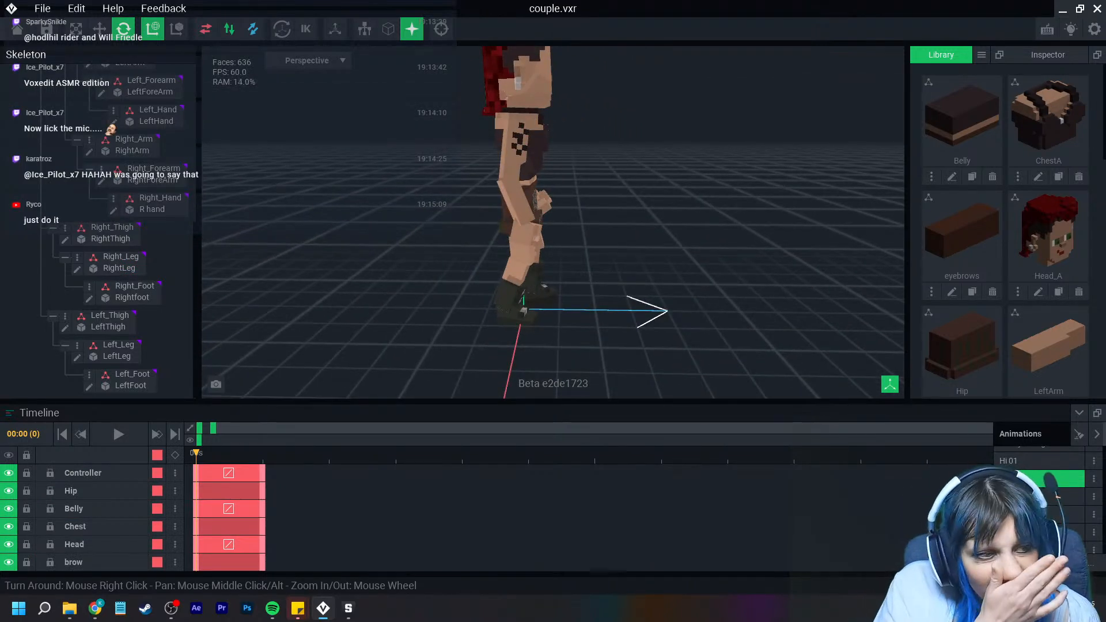
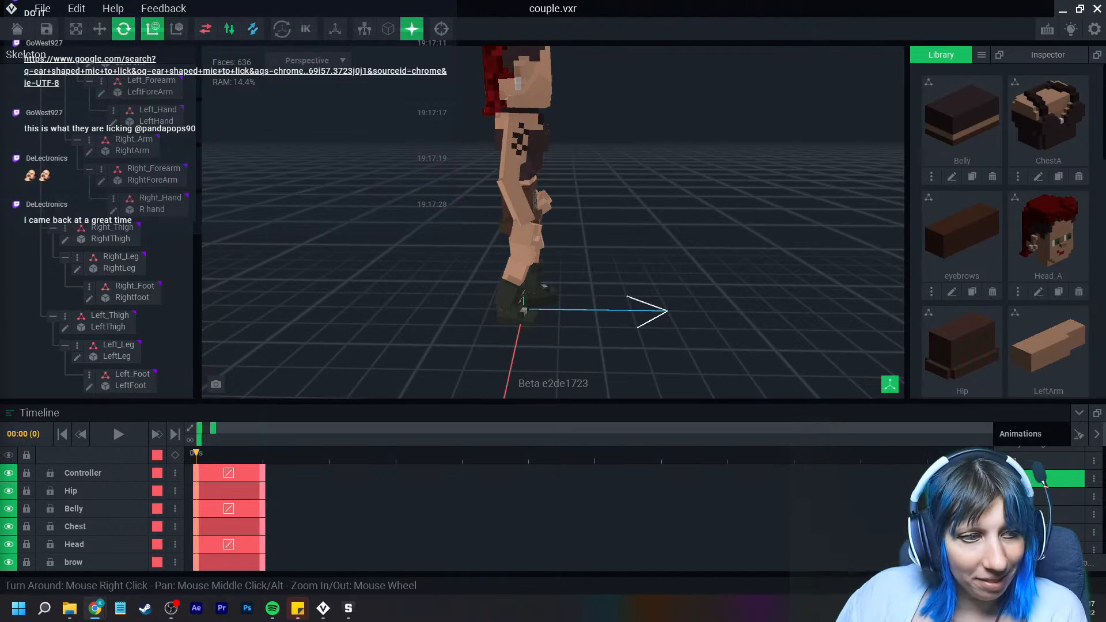
# Orbit and zoom around the woman to look at her pose from several sides
pyautogui.moveTo(429, 198); pyautogui.dragTo(427, 198, button='right')
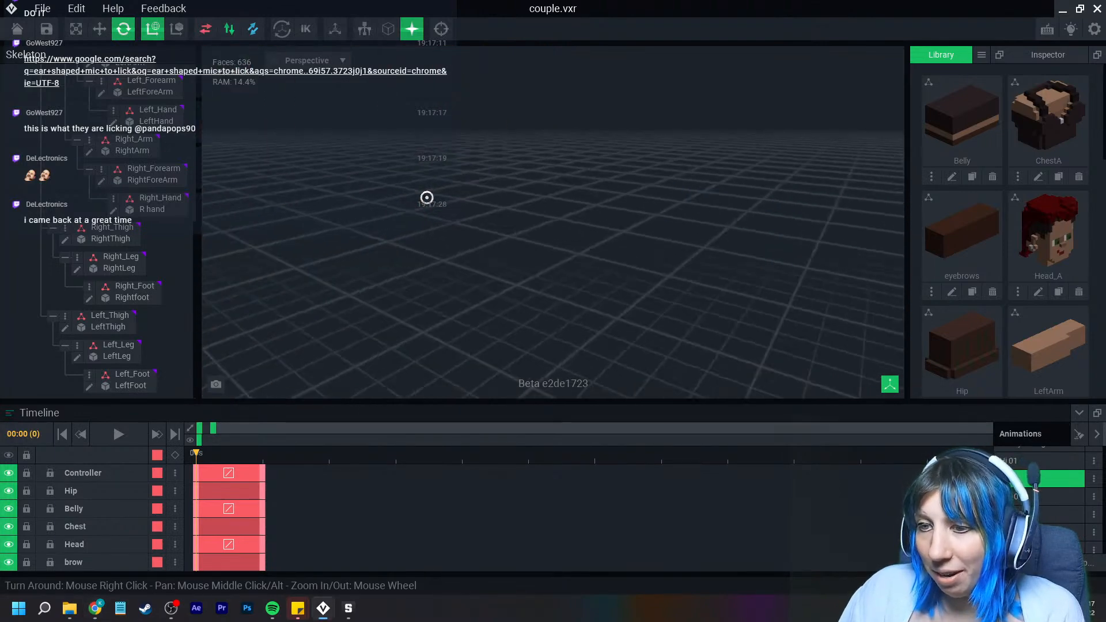
pyautogui.moveTo(427, 198); pyautogui.dragTo(634, 173, button='middle')
pyautogui.moveTo(416, 301); pyautogui.dragTo(417, 302, button='right')
pyautogui.scroll(-5, 417, 302)
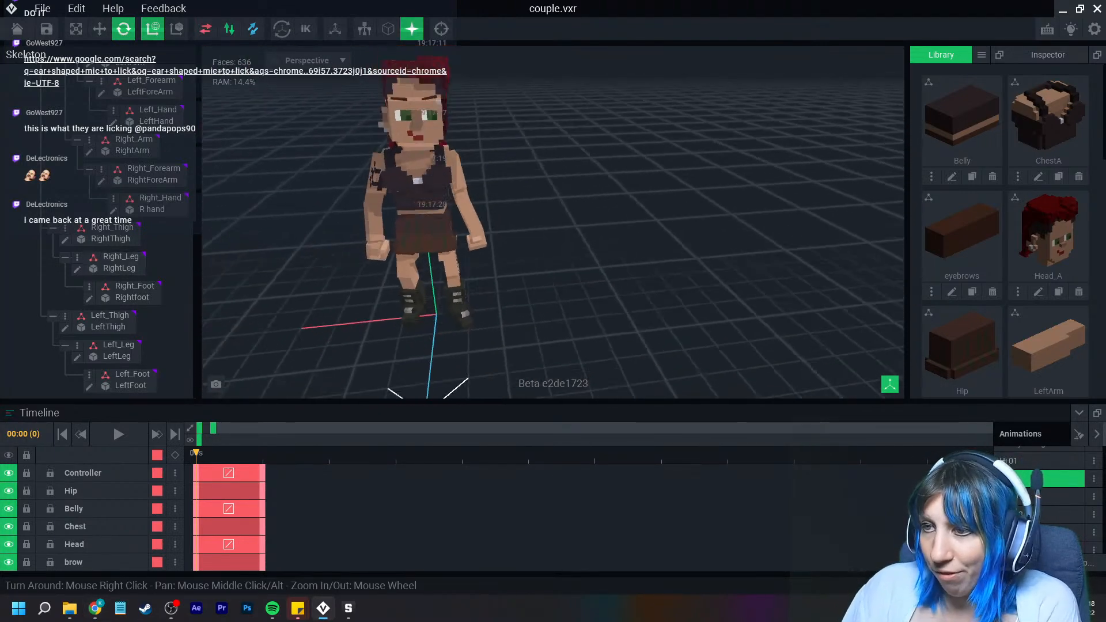
pyautogui.moveTo(495, 290); pyautogui.dragTo(496, 290, button='right')
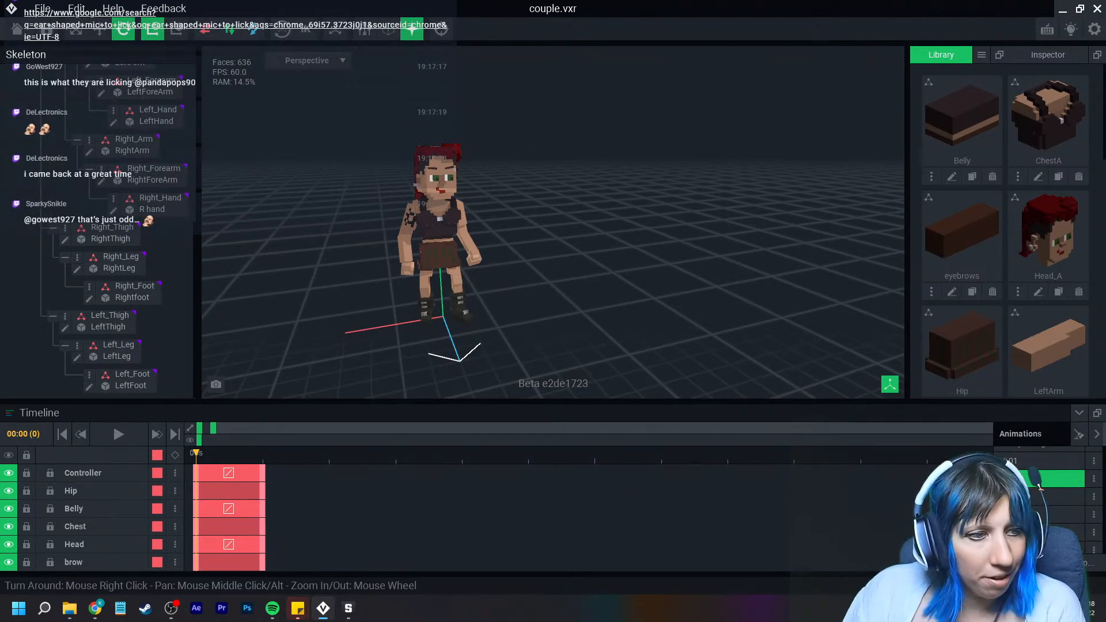
pyautogui.moveTo(429, 266); pyautogui.dragTo(430, 266, button='right')
pyautogui.moveTo(506, 328); pyautogui.dragTo(507, 328, button='right')
pyautogui.scroll(1, 131, 164)
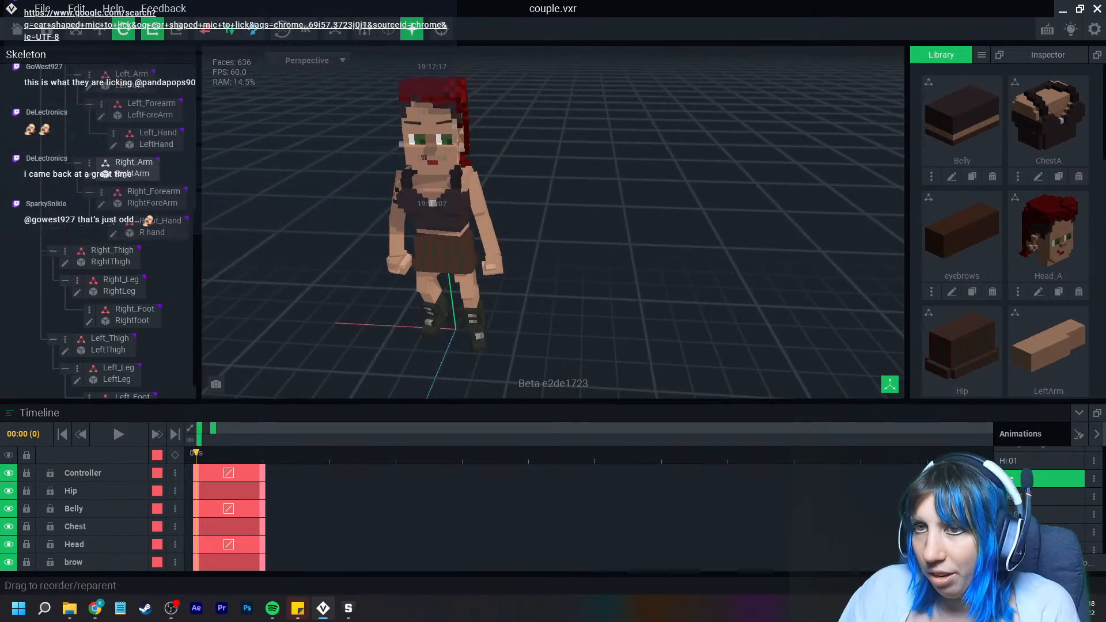
pyautogui.scroll(3, 508, 329)
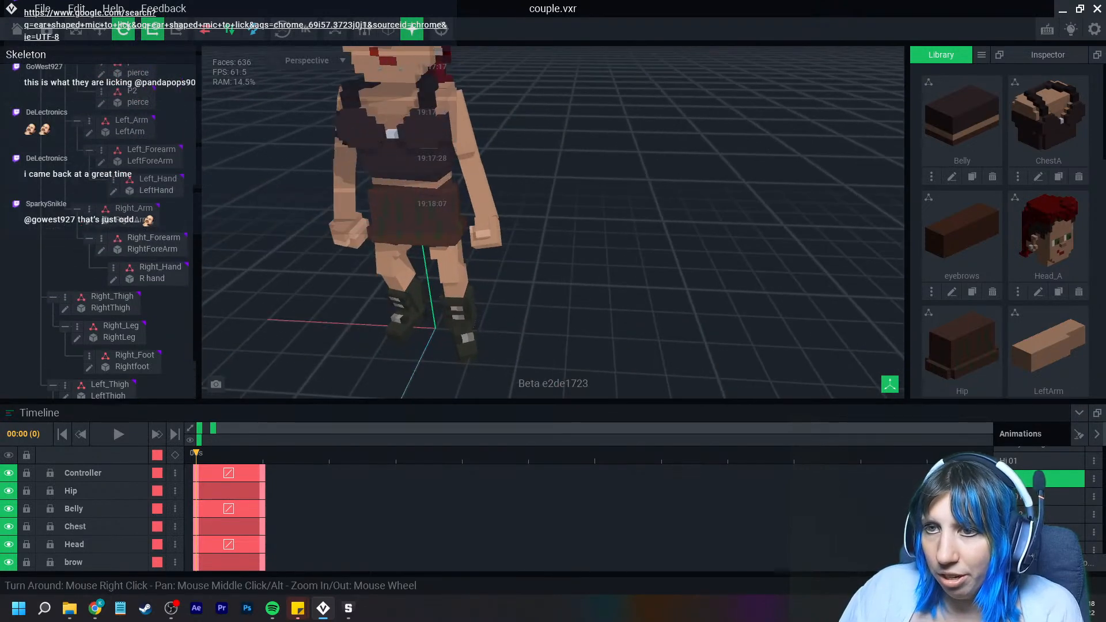
pyautogui.scroll(5, 98, 231)
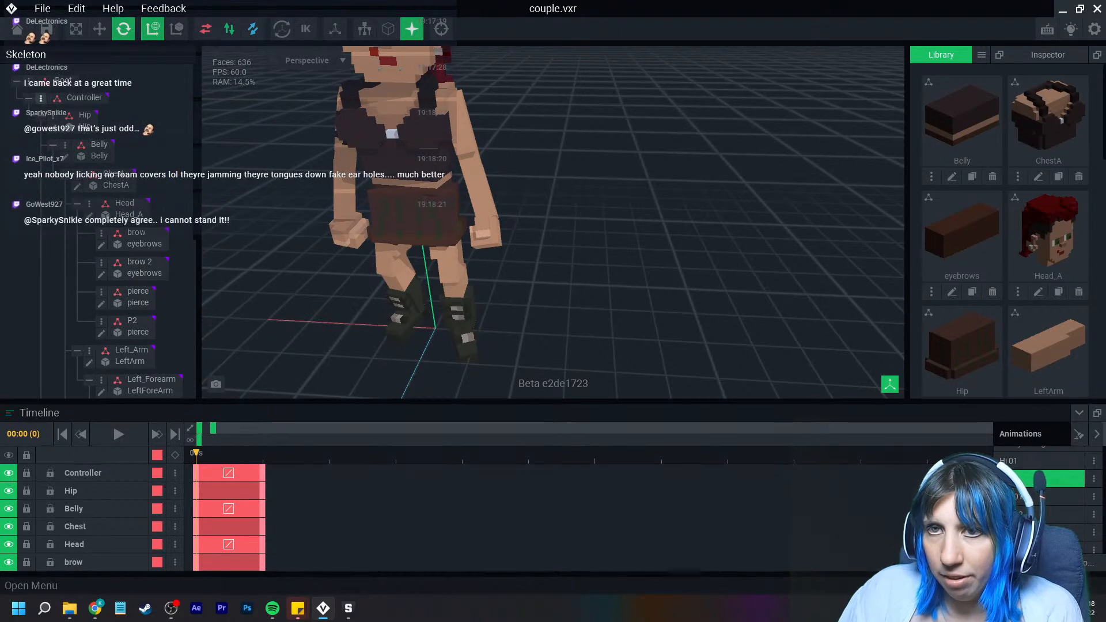
# Add a child node named people and move the Controller hierarchy under it
pyautogui.click(41, 98)
pyautogui.click(87, 101)
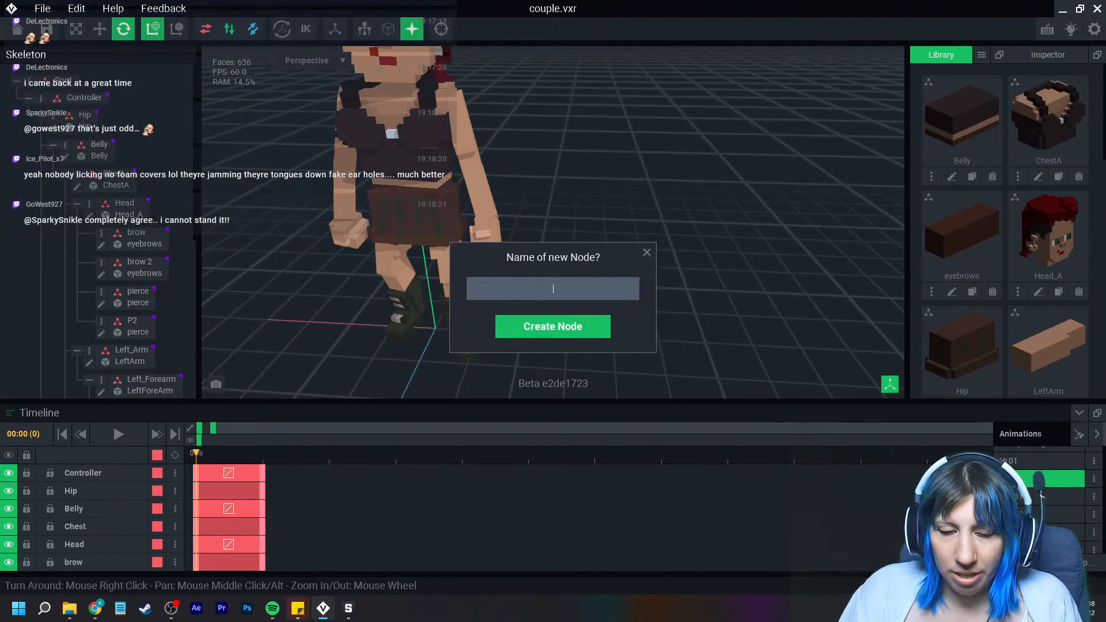
pyautogui.write('pierce')
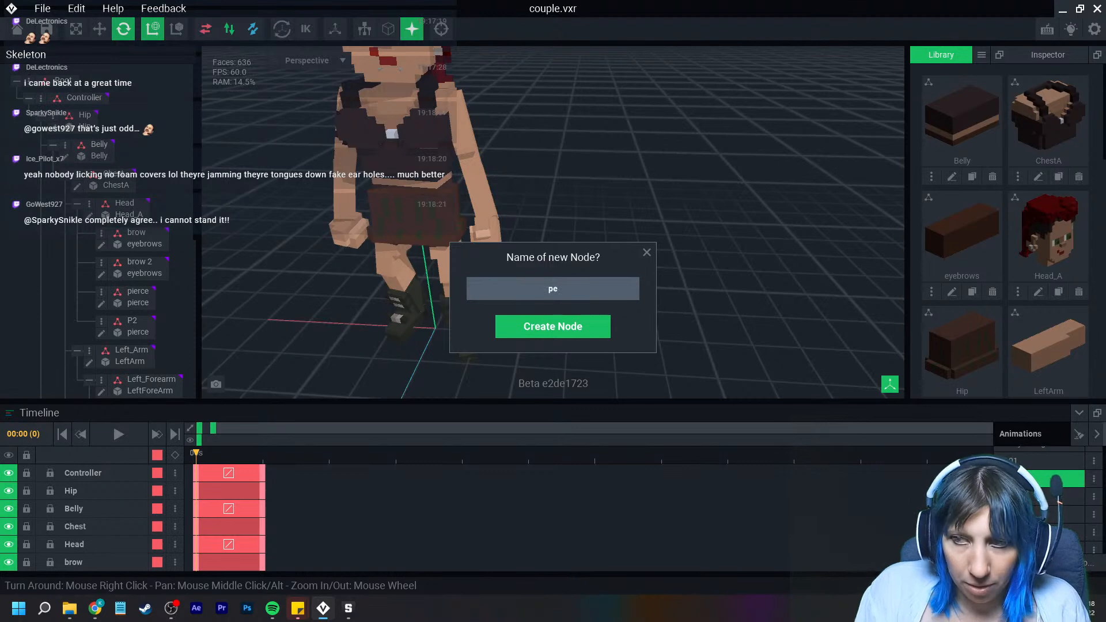
pyautogui.press('Return')
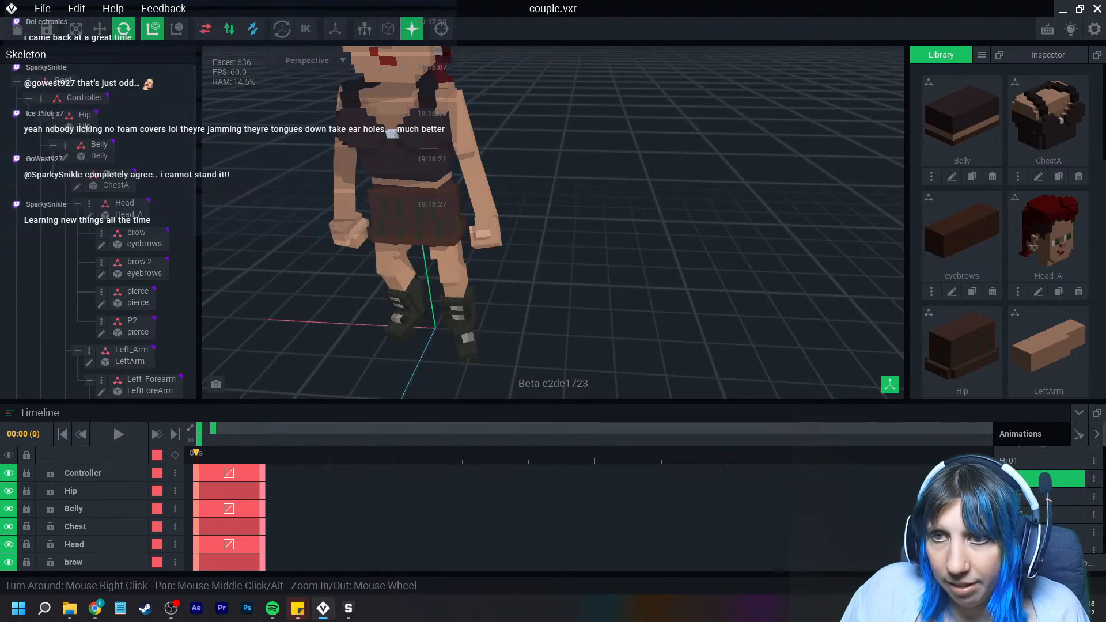
pyautogui.click(41, 116)
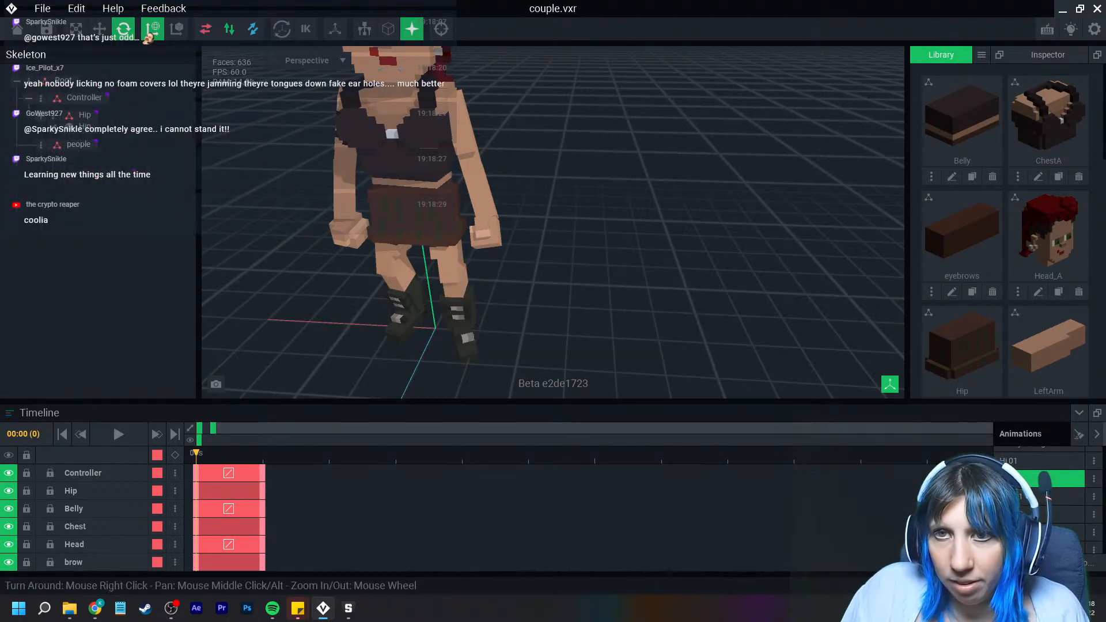
pyautogui.moveTo(84, 98); pyautogui.dragTo(86, 144)
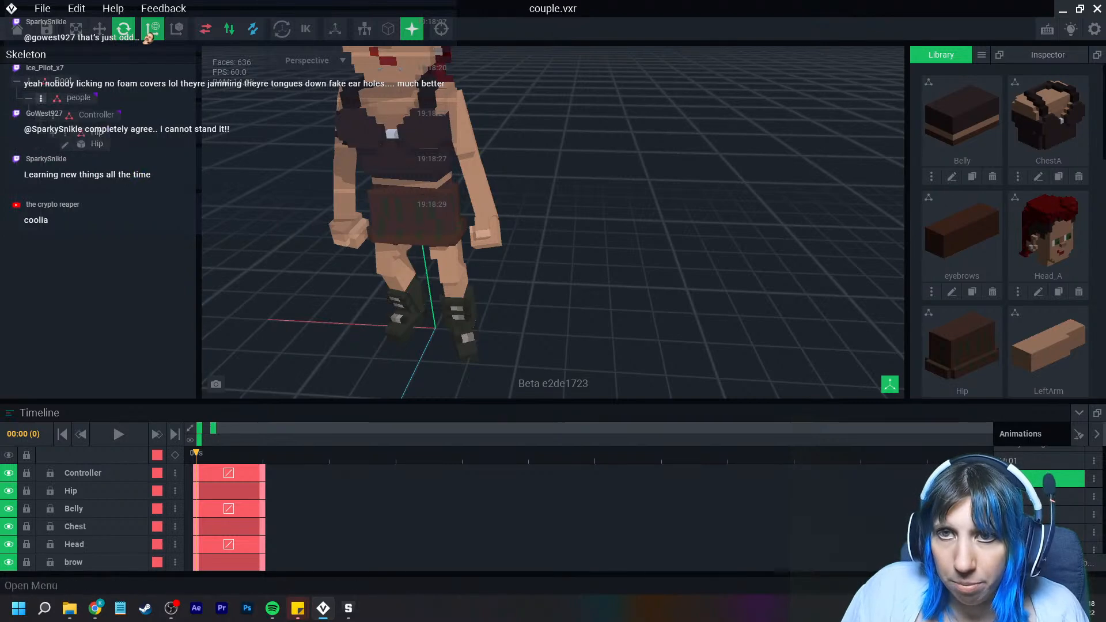
pyautogui.rightClick(42, 105)
# Import the bearded man's VXR model from VoxEdit > Humans > Mike as hierarchy Controller (1)
pyautogui.click(116, 160)
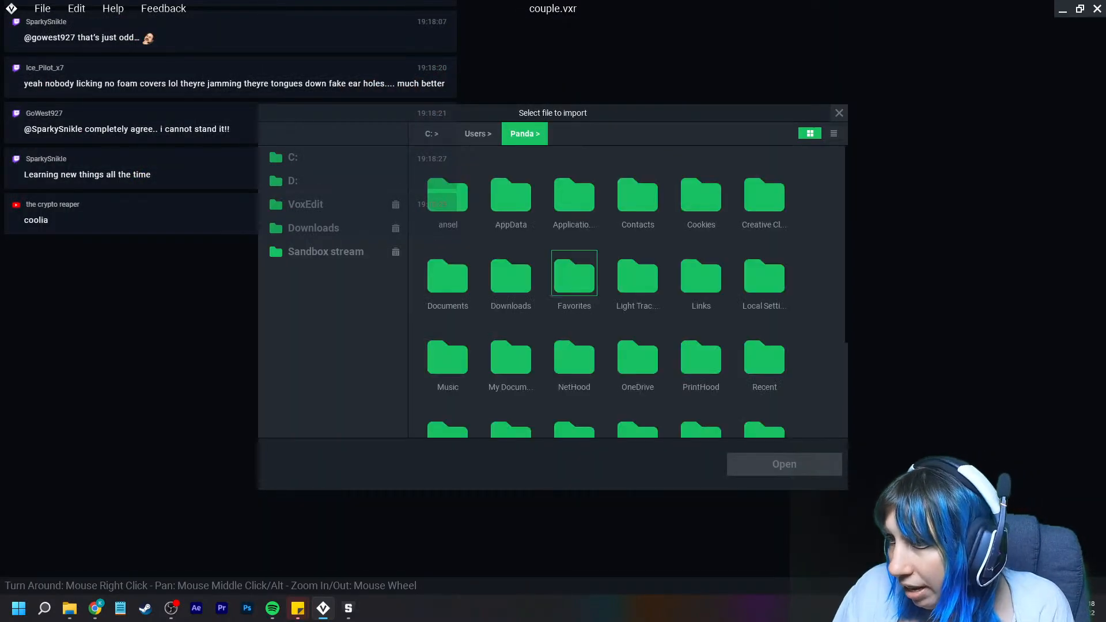
pyautogui.scroll(-3, 638, 273)
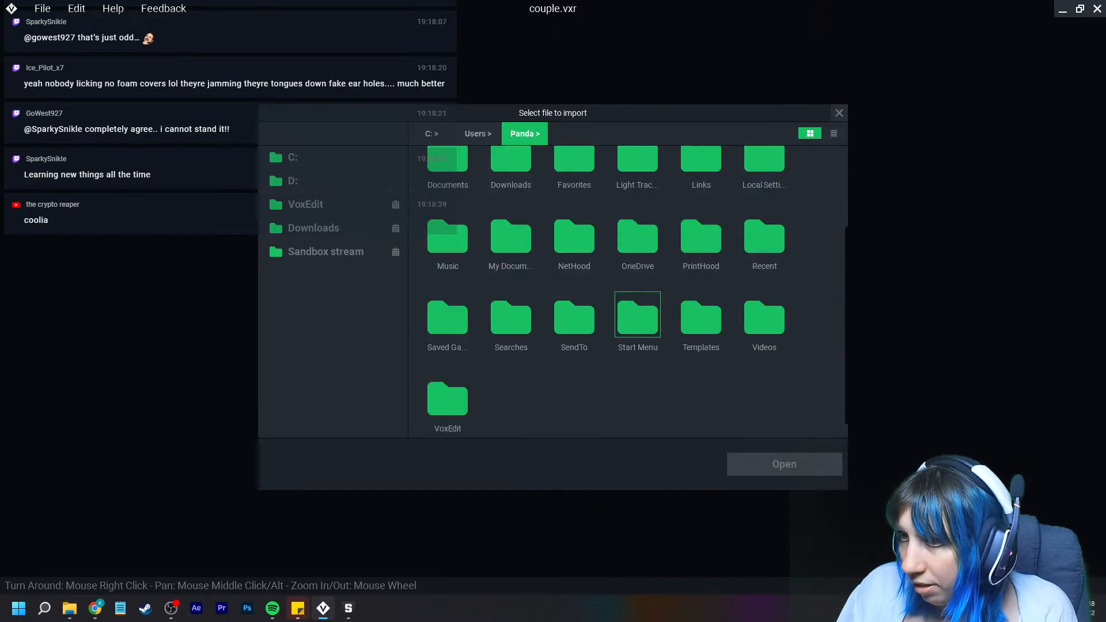
pyautogui.scroll(2, 575, 314)
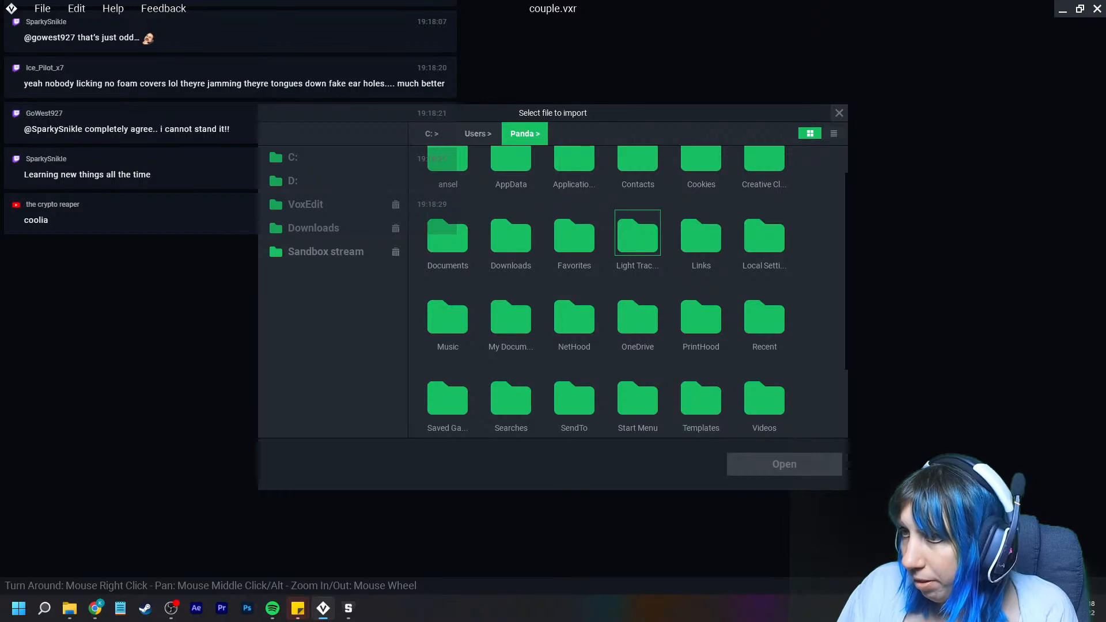
pyautogui.scroll(1, 637, 236)
pyautogui.click(311, 204)
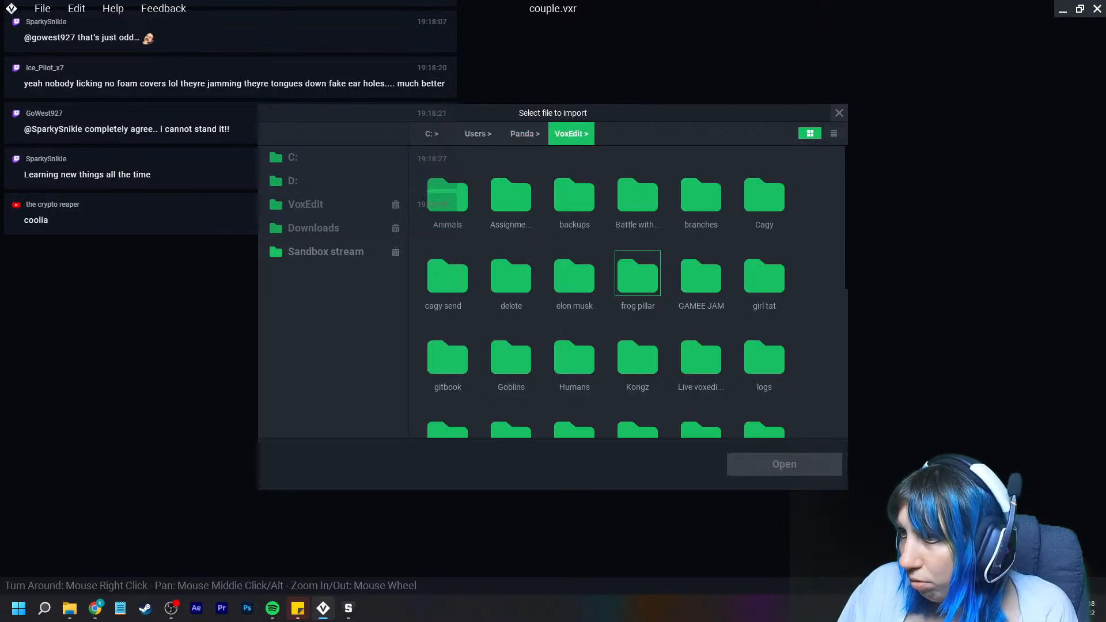
pyautogui.scroll(-1, 701, 273)
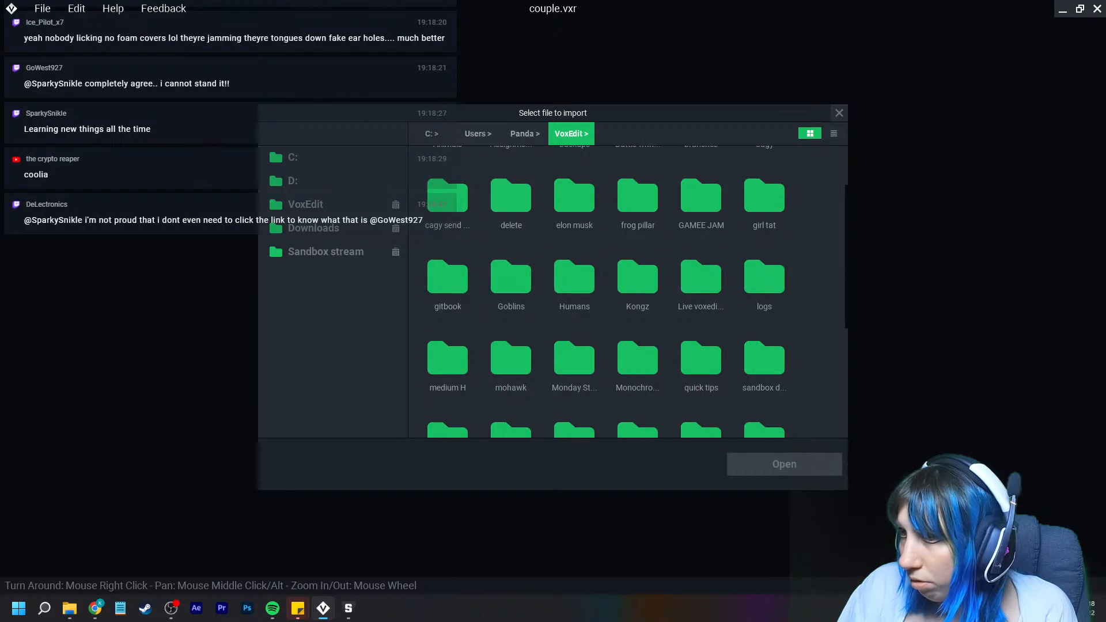
pyautogui.doubleClick(574, 274)
pyautogui.doubleClick(574, 196)
pyautogui.click(448, 191)
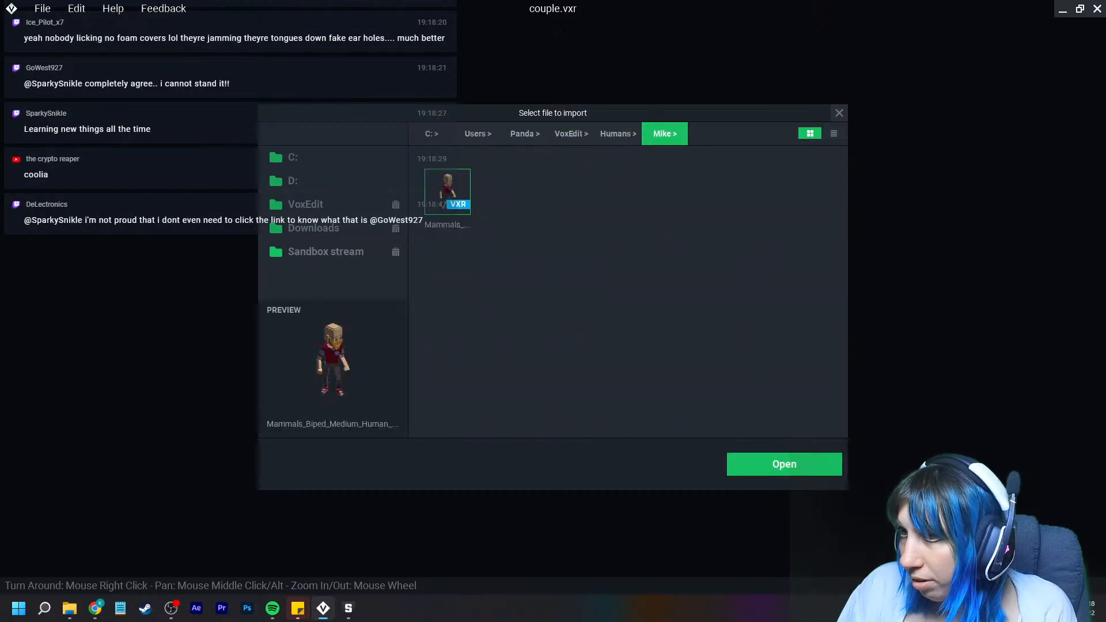
pyautogui.doubleClick(448, 190)
pyautogui.scroll(-5, 461, 219)
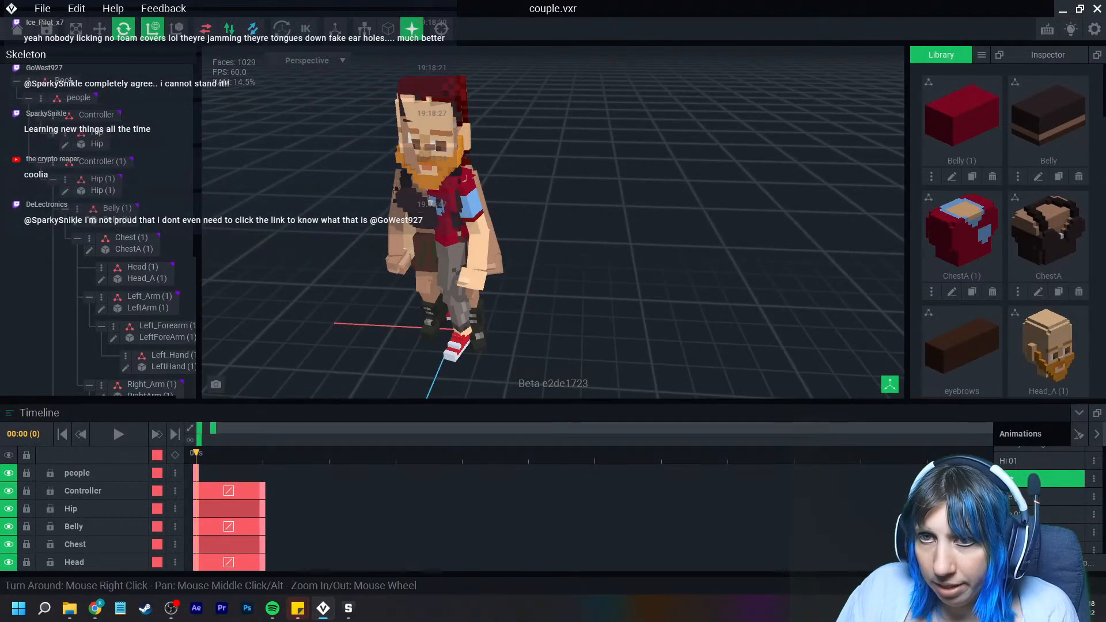
# Move and turn the man's Controller (1) so he stands close to the woman, facing her
pyautogui.click(101, 162)
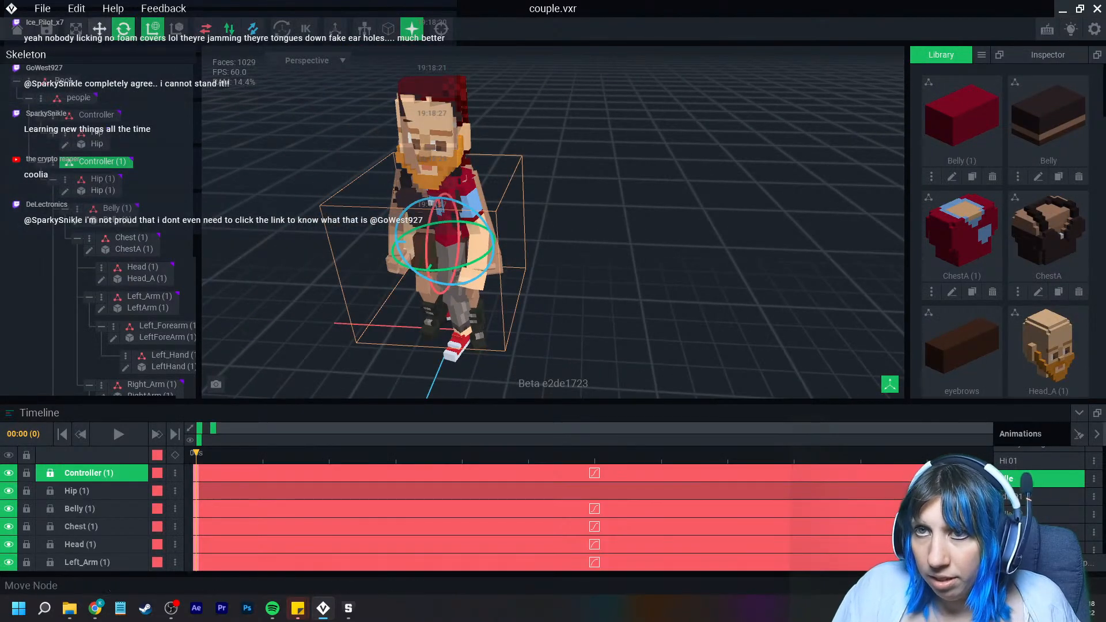
pyautogui.click(99, 28)
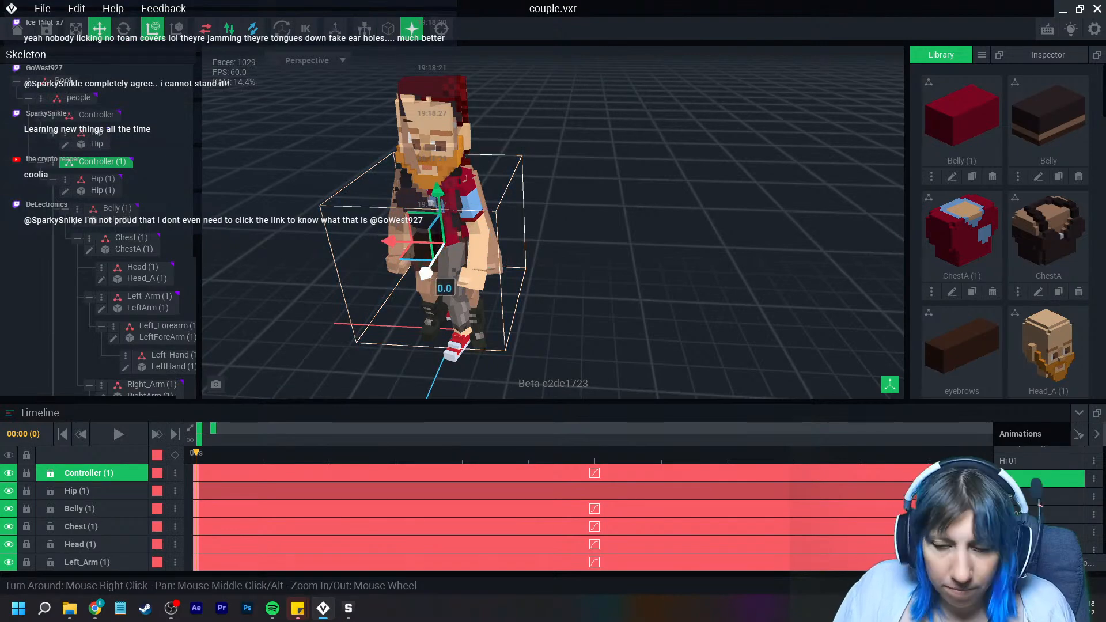
pyautogui.moveTo(427, 273); pyautogui.dragTo(369, 331)
pyautogui.moveTo(536, 343); pyautogui.dragTo(447, 323, button='right')
pyautogui.moveTo(490, 357); pyautogui.dragTo(398, 253, button='middle')
pyautogui.moveTo(406, 256); pyautogui.dragTo(449, 299, button='right')
pyautogui.click(124, 28)
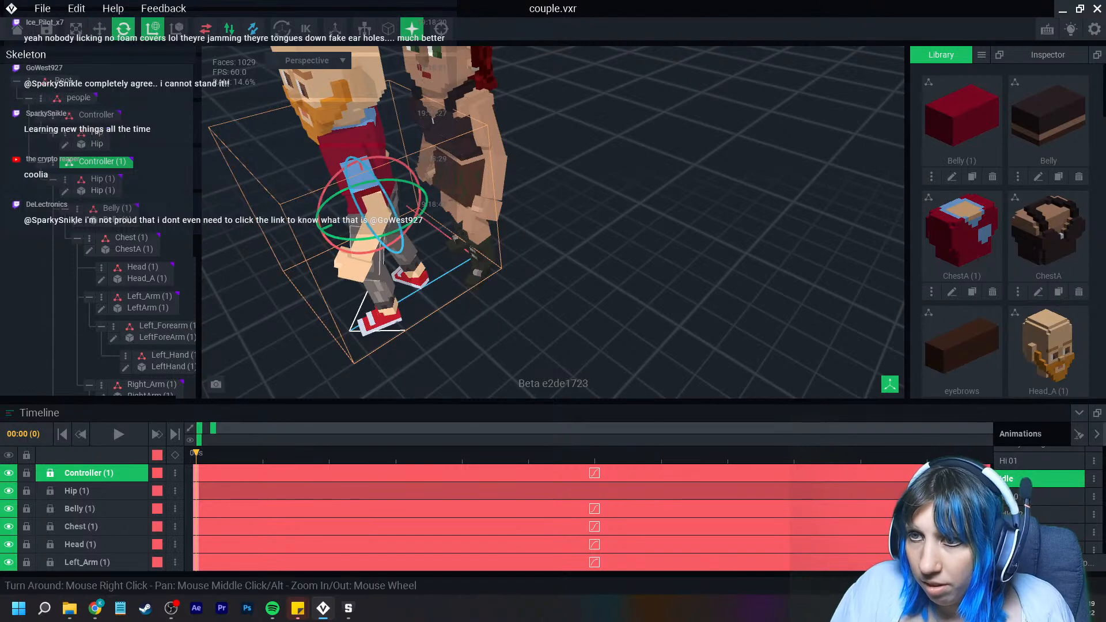
pyautogui.moveTo(382, 237); pyautogui.dragTo(380, 78)
pyautogui.moveTo(438, 127); pyautogui.dragTo(465, 161, button='middle')
pyautogui.click(100, 28)
pyautogui.moveTo(446, 211); pyautogui.dragTo(406, 239)
pyautogui.click(553, 331)
pyautogui.moveTo(554, 332); pyautogui.dragTo(467, 316, button='right')
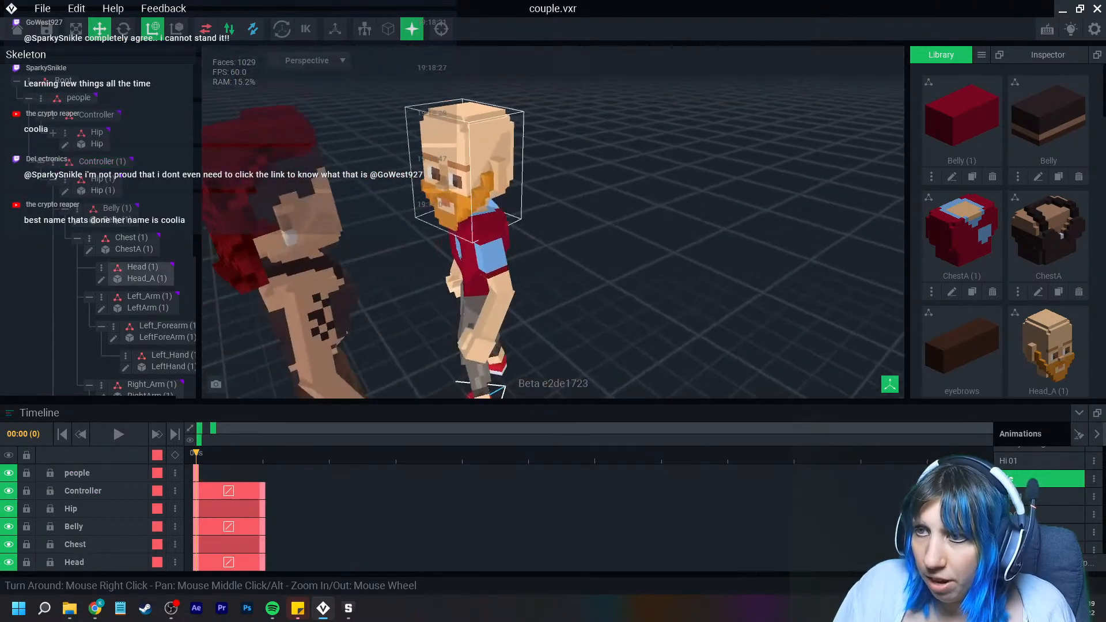
# Tilt and turn the man's Head (1) toward the woman and rotate his Hip (1)
pyautogui.click(468, 173)
pyautogui.click(123, 29)
pyautogui.moveTo(438, 191); pyautogui.dragTo(536, 236, button='right')
pyautogui.moveTo(559, 252); pyautogui.dragTo(593, 292)
pyautogui.moveTo(541, 346); pyautogui.dragTo(582, 340, button='right')
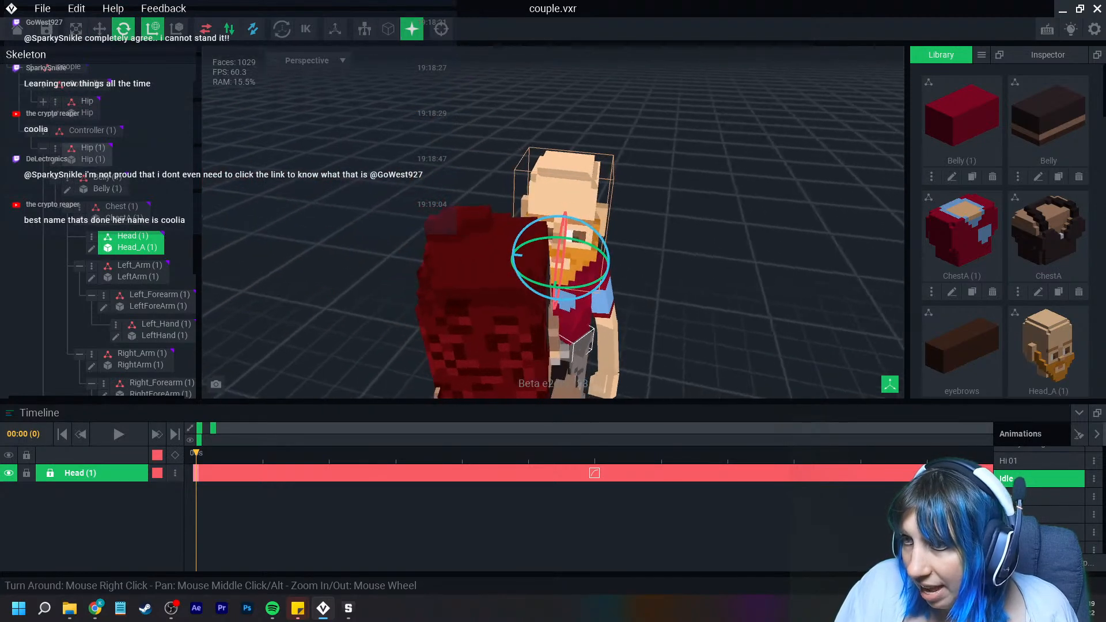
pyautogui.click(582, 340)
pyautogui.moveTo(526, 357); pyautogui.dragTo(533, 362)
pyautogui.moveTo(523, 308); pyautogui.dragTo(574, 369)
pyautogui.click(576, 333)
pyautogui.click(569, 347)
pyautogui.click(582, 253)
pyautogui.moveTo(586, 269); pyautogui.dragTo(581, 286)
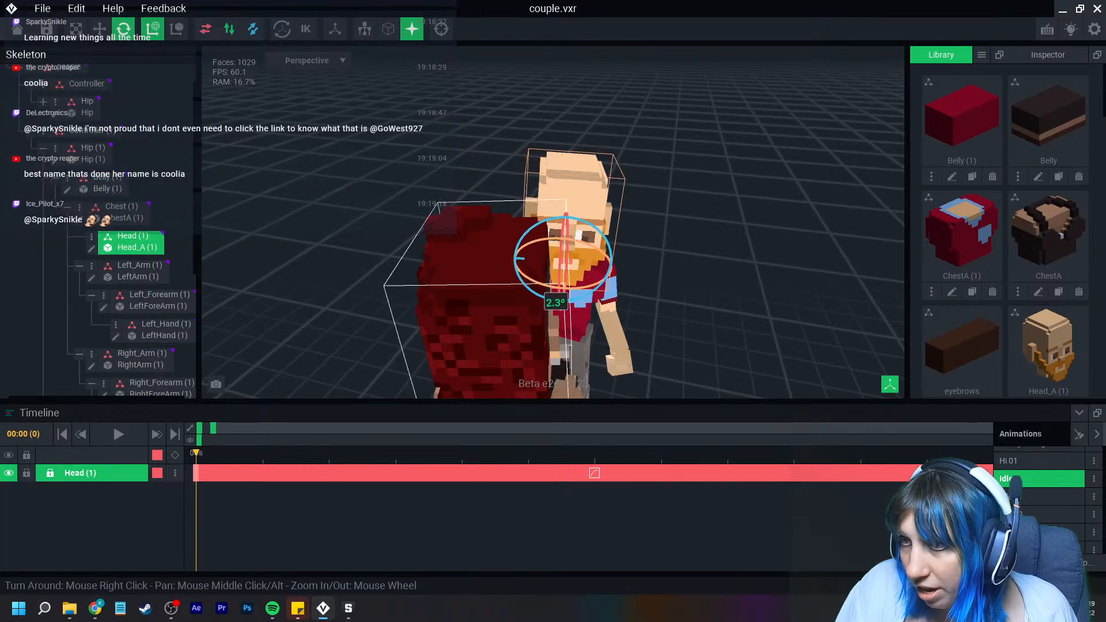
# Turn the man's Belly (1) toward the camera and swing his Right_Arm (1) outward
pyautogui.click(680, 294)
pyautogui.moveTo(680, 294); pyautogui.dragTo(634, 323, button='right')
pyautogui.moveTo(634, 323); pyautogui.dragTo(573, 236, button='middle')
pyautogui.moveTo(570, 239); pyautogui.dragTo(563, 307, button='right')
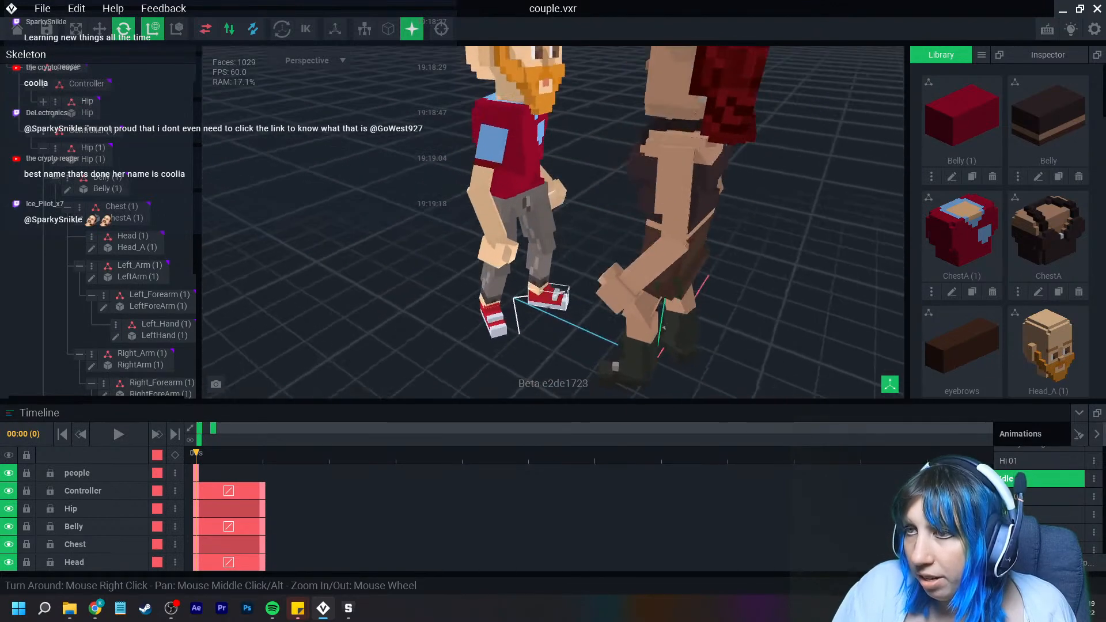
pyautogui.click(523, 183)
pyautogui.moveTo(541, 200); pyautogui.dragTo(514, 203)
pyautogui.click(470, 151)
pyautogui.moveTo(488, 168); pyautogui.dragTo(484, 169)
pyautogui.moveTo(527, 172)
pyautogui.mouseDown(button='right')
pyautogui.moveTo(475, 178)
pyautogui.moveTo(509, 173)
pyautogui.mouseUp(button='right')
pyautogui.moveTo(392, 157); pyautogui.dragTo(353, 145)
# Bend the man's Right_Forearm (1) upward at the elbow
pyautogui.click(397, 200)
pyautogui.click(394, 231)
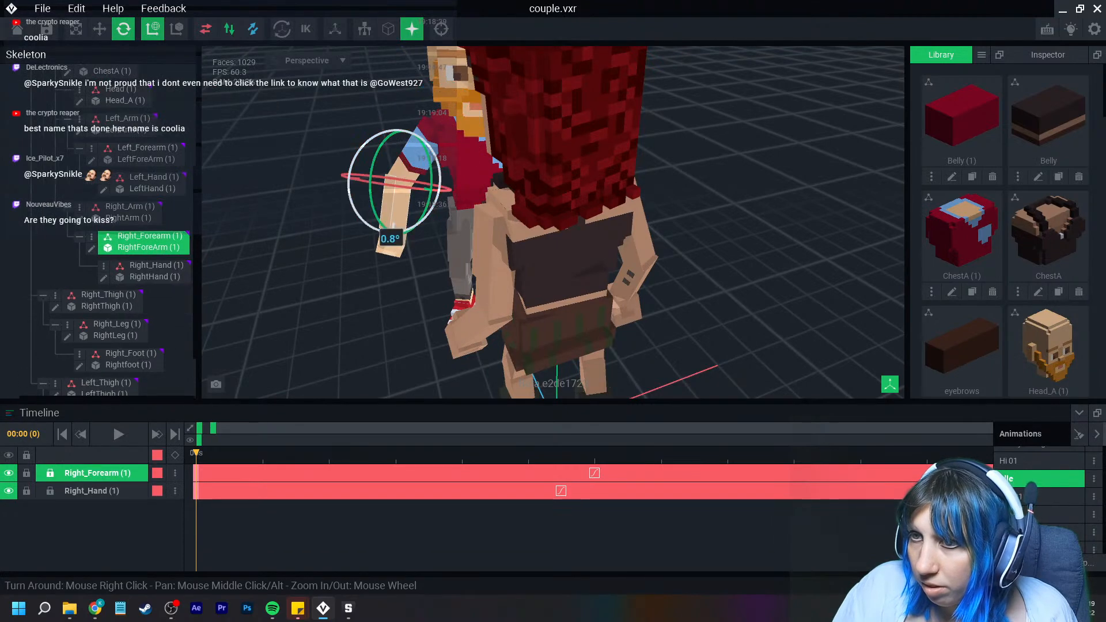
pyautogui.click(387, 260)
pyautogui.click(396, 212)
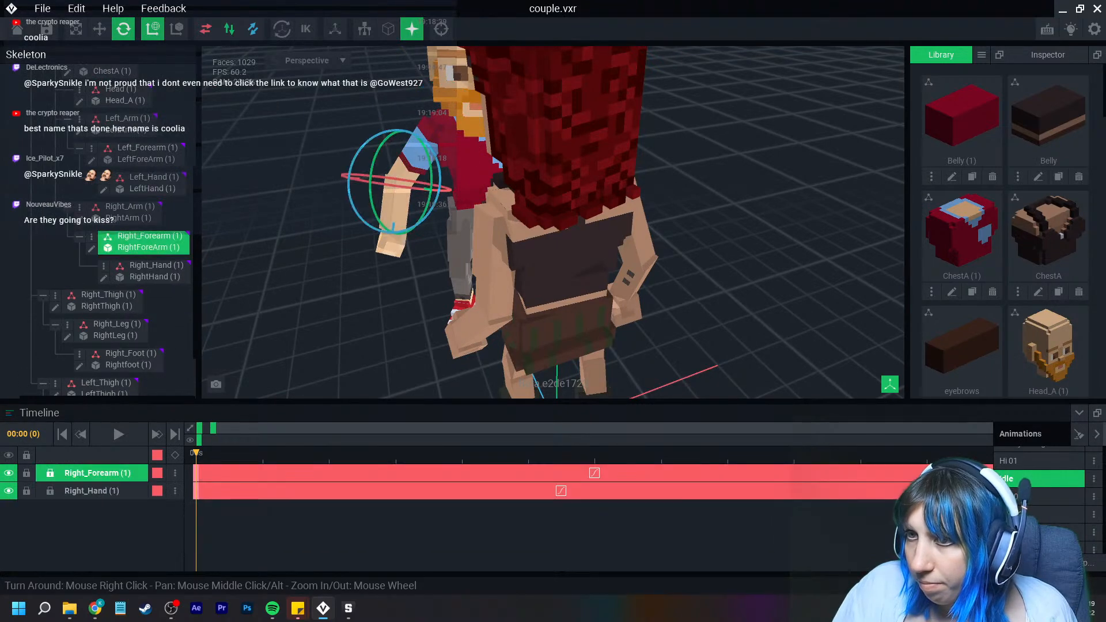
pyautogui.moveTo(392, 232)
pyautogui.mouseDown()
pyautogui.moveTo(408, 231)
pyautogui.moveTo(391, 232)
pyautogui.mouseUp()
pyautogui.moveTo(391, 232); pyautogui.dragTo(536, 191, button='right')
pyautogui.scroll(3, 556, 170)
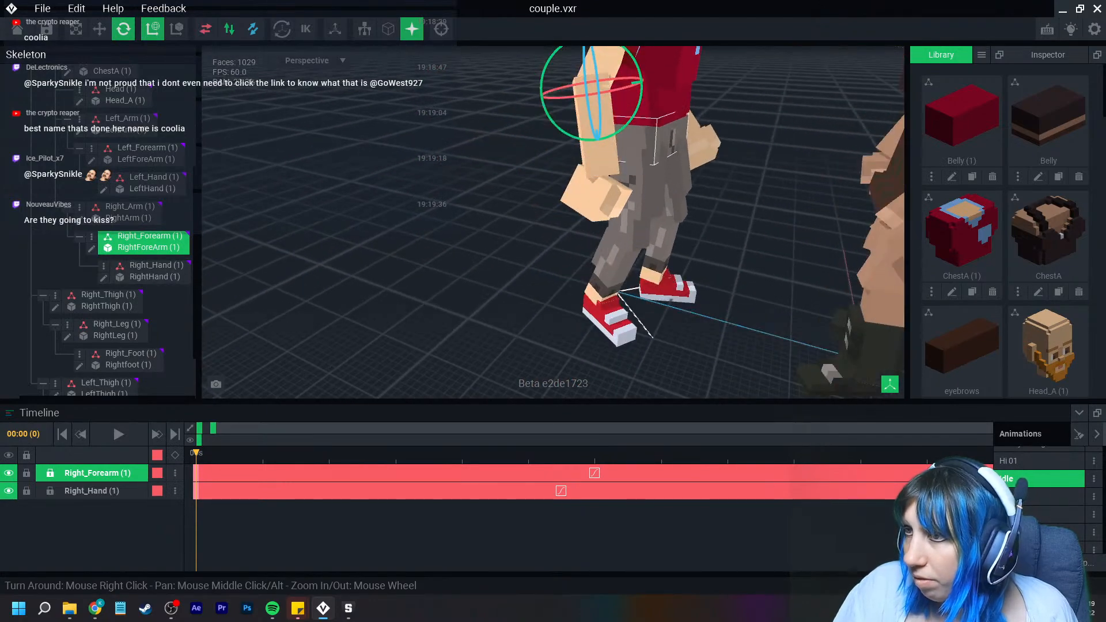
pyautogui.moveTo(630, 122); pyautogui.dragTo(642, 106)
pyautogui.moveTo(642, 106); pyautogui.dragTo(642, 202, button='right')
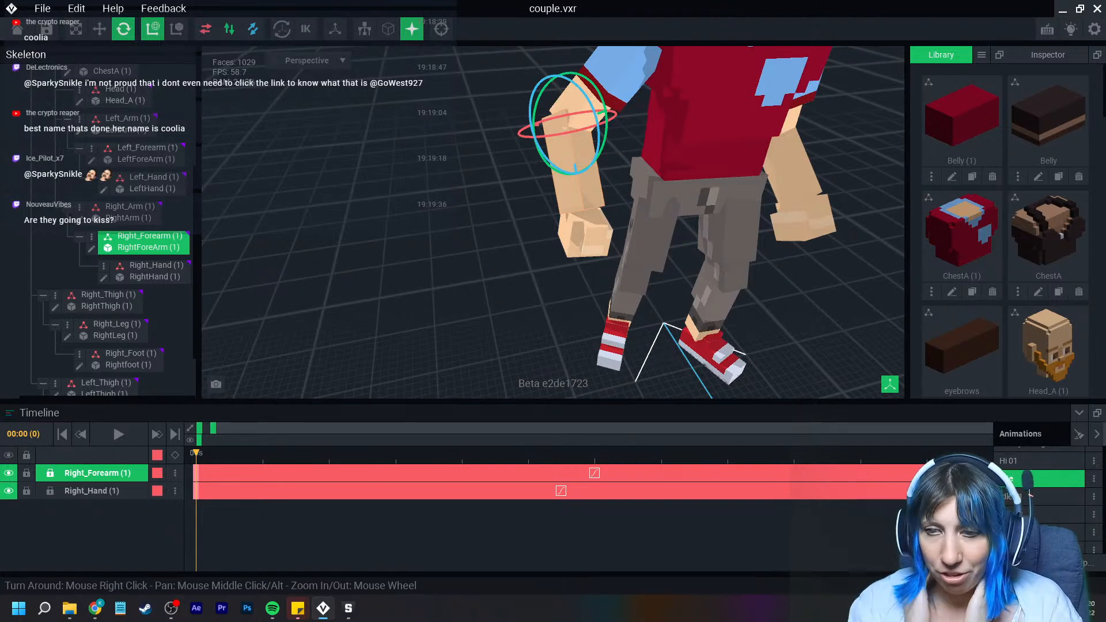
# Bring the man's head and torso into view and select the Chest (1) bone
pyautogui.moveTo(798, 274); pyautogui.dragTo(776, 260, button='right')
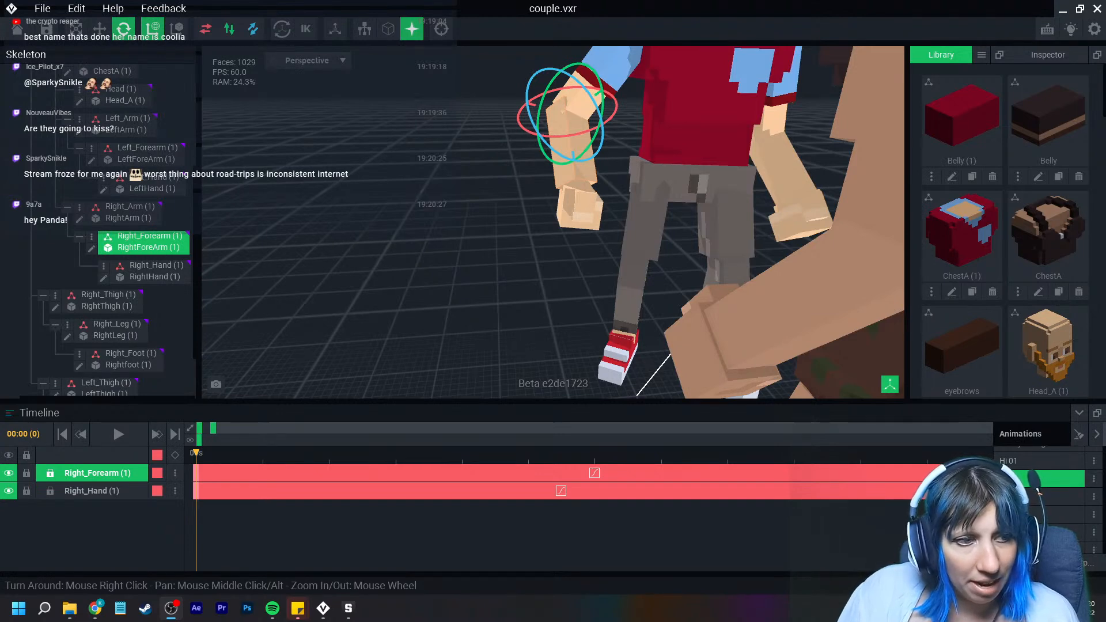
pyautogui.moveTo(711, 87); pyautogui.dragTo(674, 236, button='middle')
pyautogui.click(648, 245)
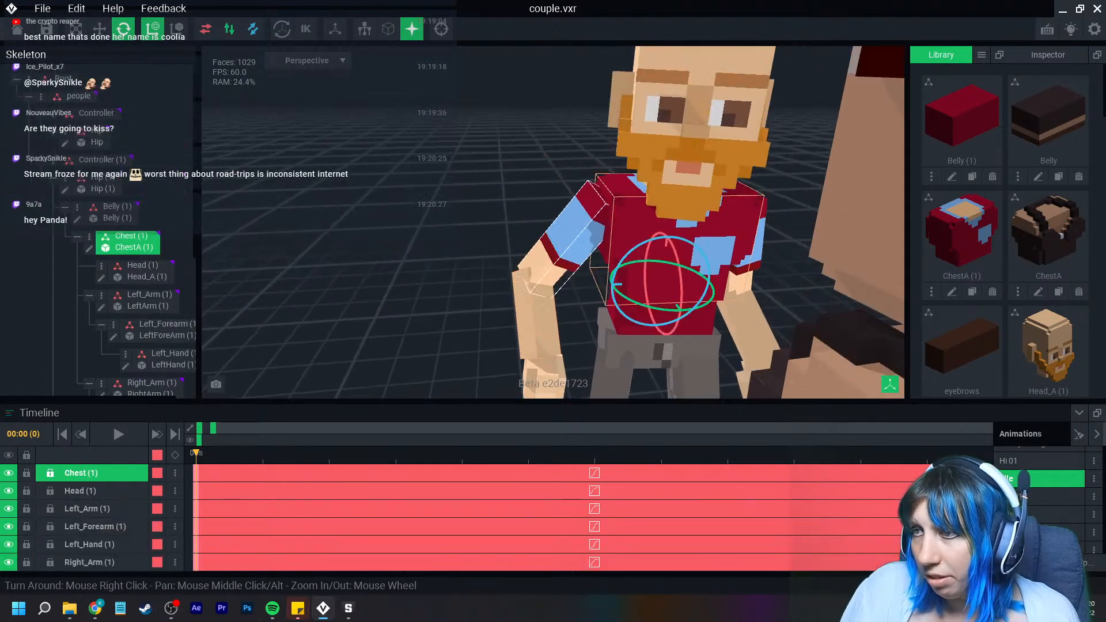
# Edit the ChestA (1) model from the Library in Edit Model mode
pyautogui.click(89, 248)
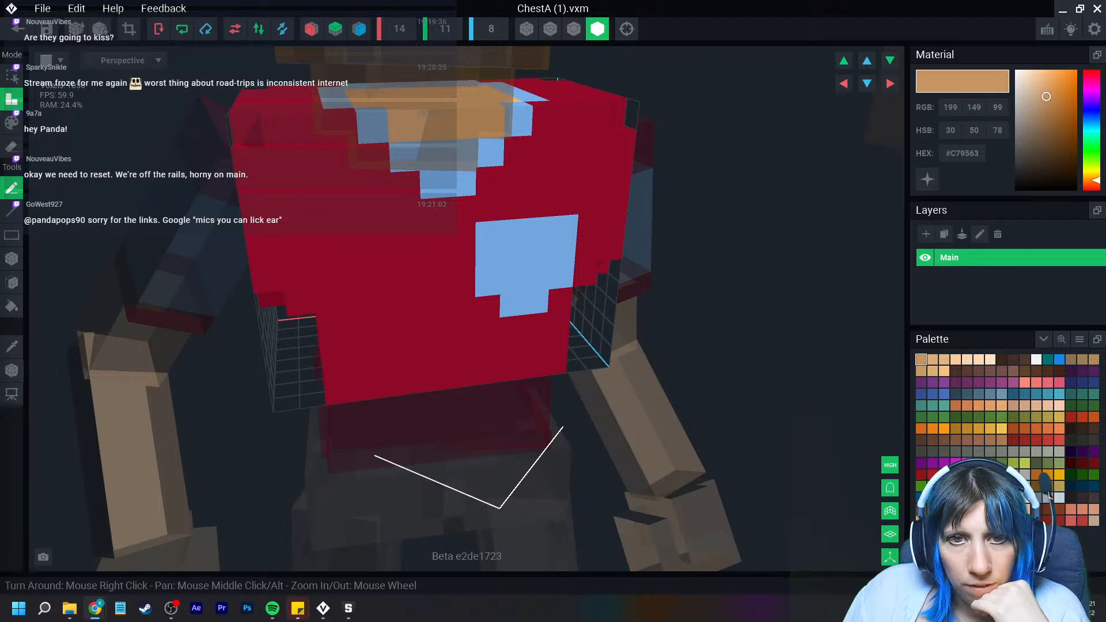
# Resize the chest volume to 16×13×9, shifting the shirt sideways inside it
pyautogui.moveTo(459, 167); pyautogui.dragTo(429, 317, button='middle')
pyautogui.scroll(2, 444, 272)
pyautogui.moveTo(357, 339); pyautogui.dragTo(353, 316, button='middle')
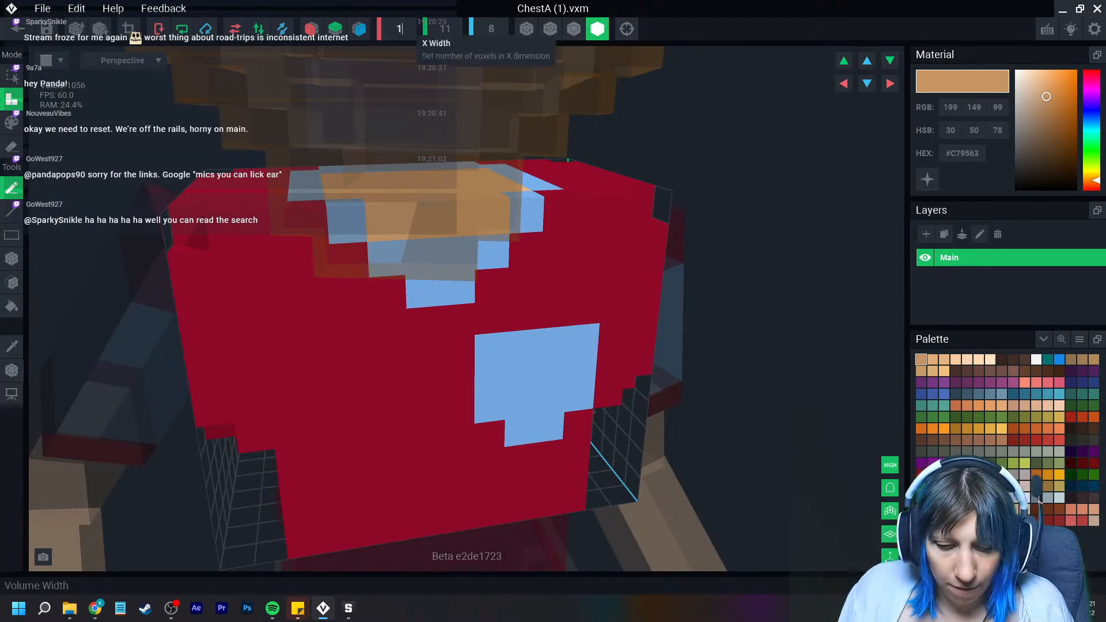
pyautogui.scroll(1, 399, 29)
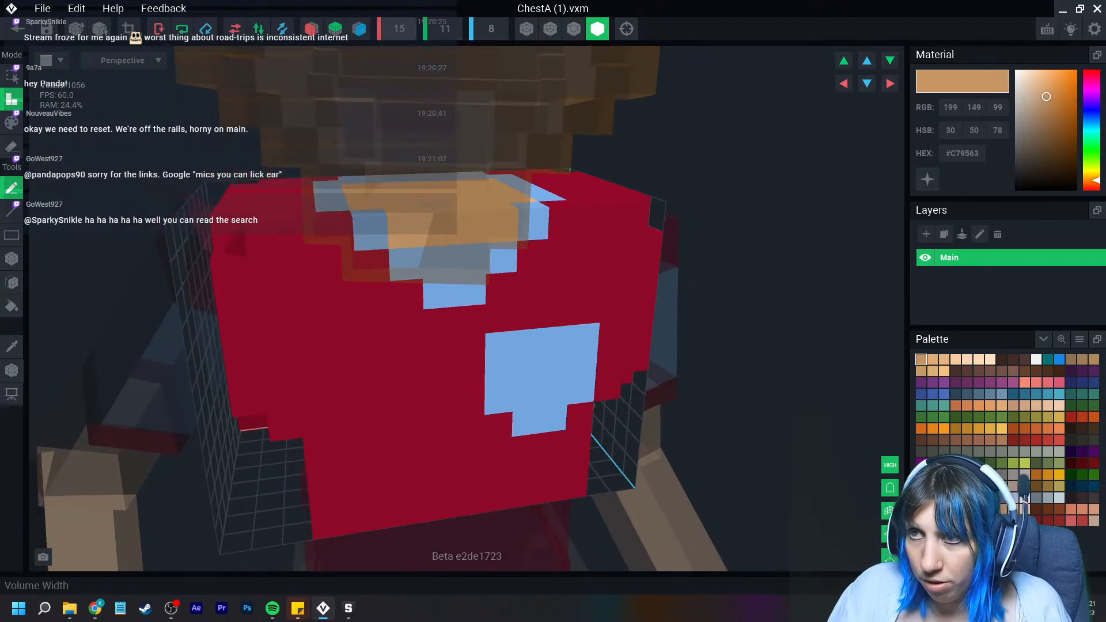
pyautogui.scroll(1, 398, 28)
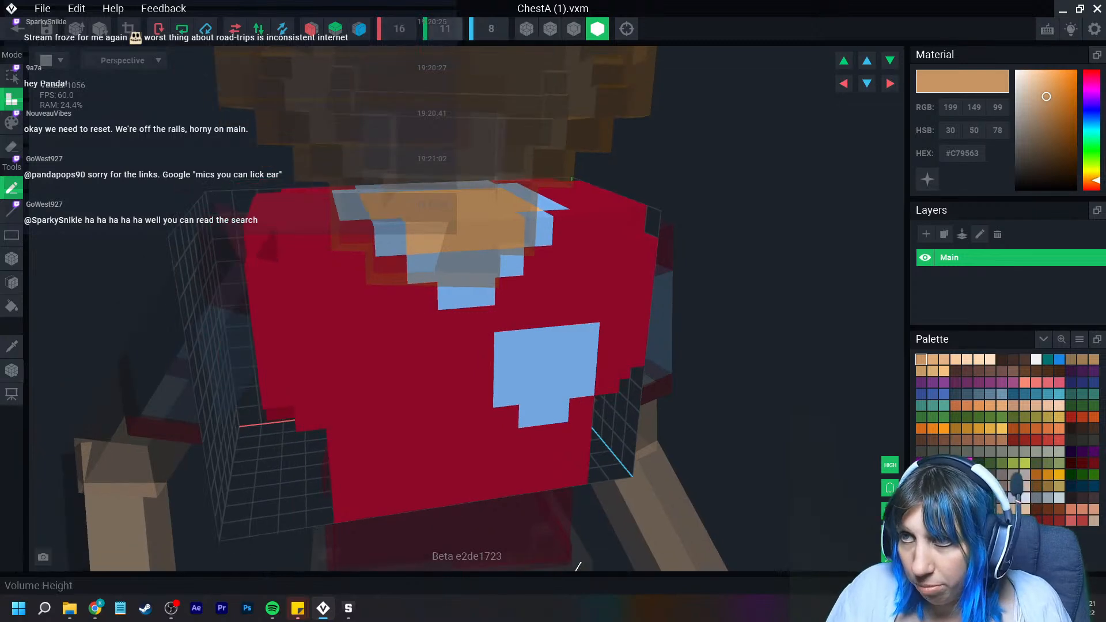
pyautogui.scroll(2, 445, 29)
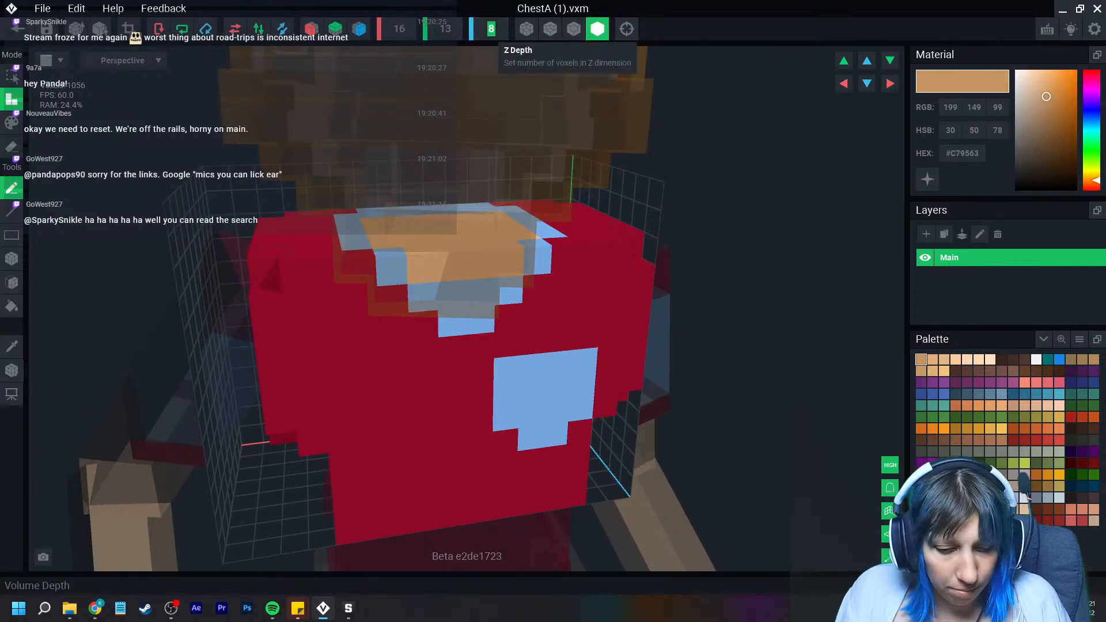
pyautogui.scroll(1, 491, 29)
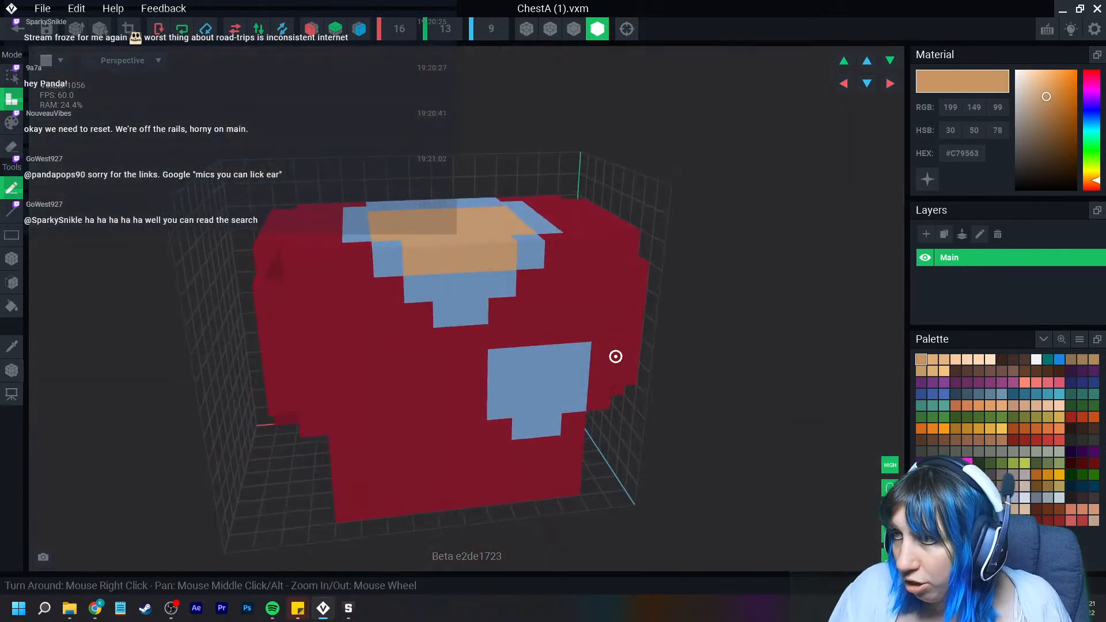
pyautogui.click(891, 83)
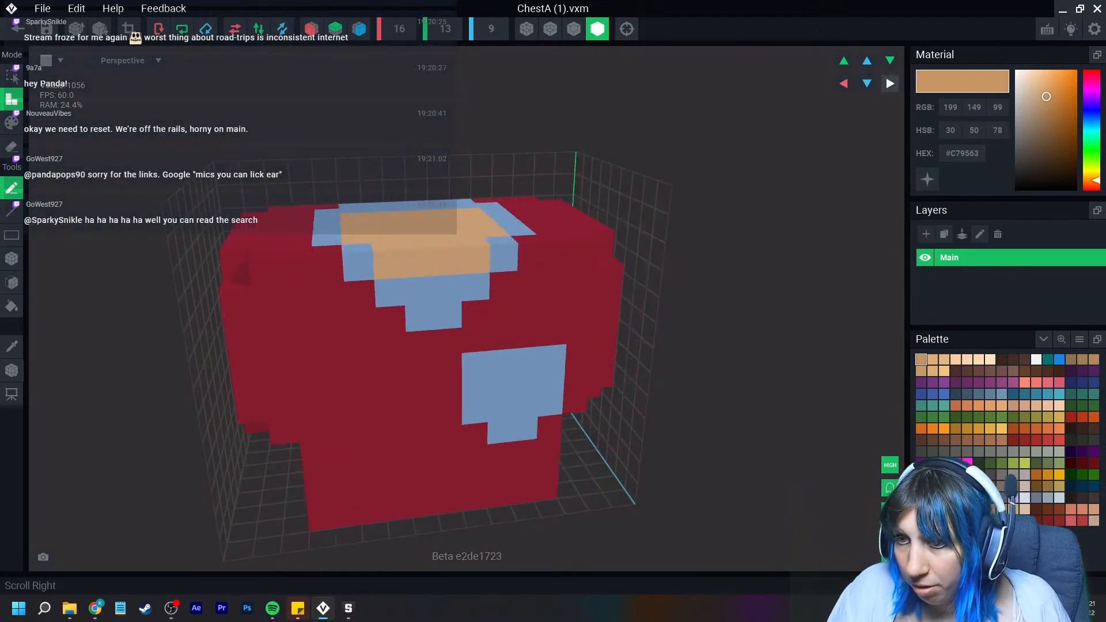
# Slide the red shirt voxels sideways to recentre them in the enlarged volume
pyautogui.moveTo(527, 280); pyautogui.dragTo(509, 265, button='right')
pyautogui.click(12, 371)
pyautogui.moveTo(403, 346); pyautogui.dragTo(407, 416, button='right')
pyautogui.moveTo(407, 416); pyautogui.dragTo(398, 350, button='middle')
pyautogui.moveTo(345, 382); pyautogui.dragTo(317, 385)
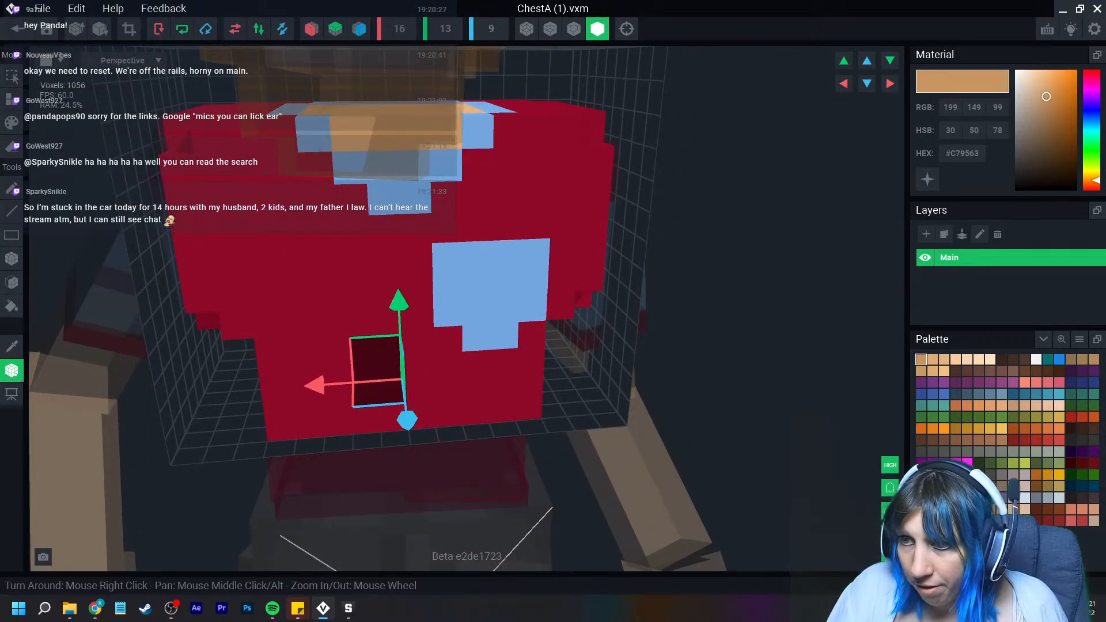
pyautogui.click(12, 371)
pyautogui.moveTo(473, 385); pyautogui.dragTo(476, 455, button='middle')
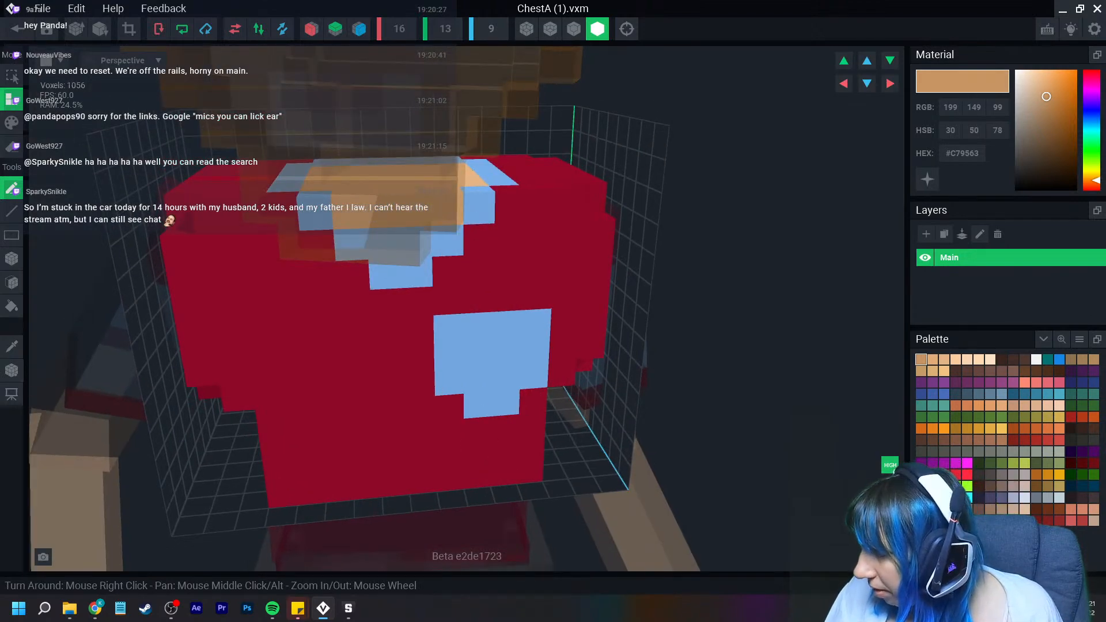
# Add a lighter-brown block across the chest top and a brown strap down the front
pyautogui.click(956, 441)
pyautogui.moveTo(445, 329); pyautogui.dragTo(510, 375, button='right')
pyautogui.click(11, 259)
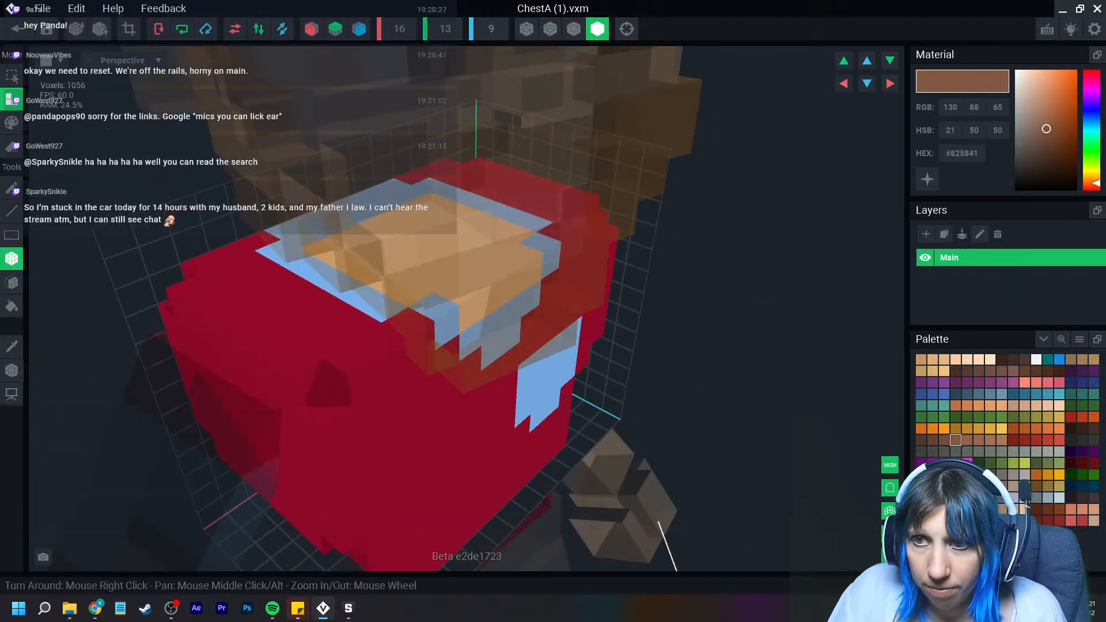
pyautogui.moveTo(231, 252); pyautogui.dragTo(374, 351)
pyautogui.click(979, 440)
pyautogui.click(11, 122)
pyautogui.moveTo(225, 224); pyautogui.dragTo(319, 310)
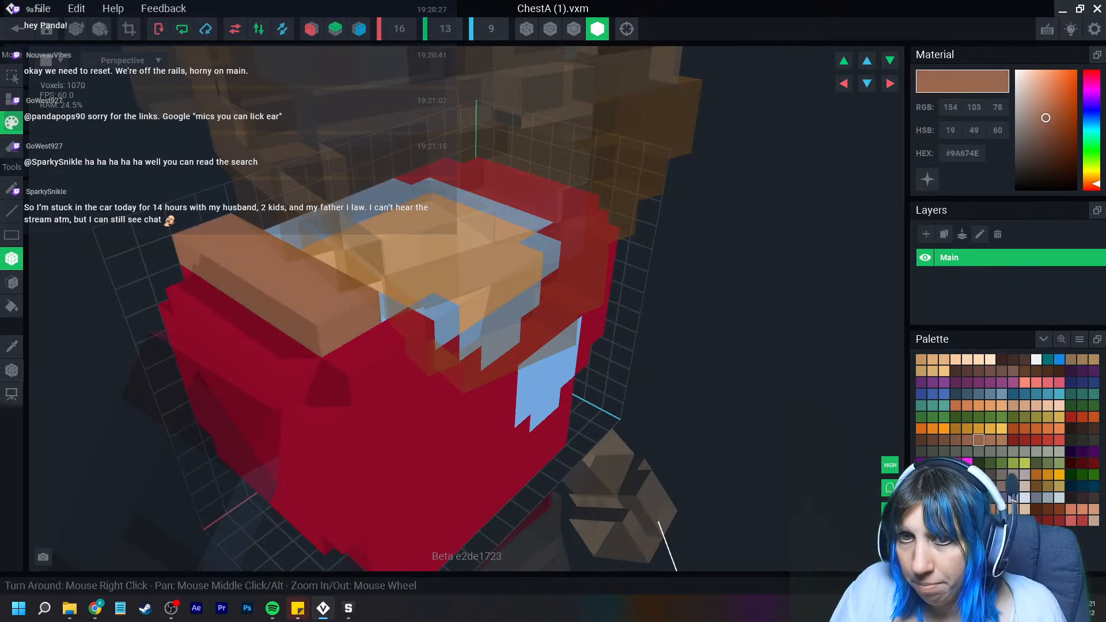
pyautogui.click(11, 99)
pyautogui.moveTo(232, 256); pyautogui.dragTo(309, 291, button='right')
pyautogui.moveTo(344, 339); pyautogui.dragTo(346, 514)
pyautogui.moveTo(344, 476); pyautogui.dragTo(339, 400, button='middle')
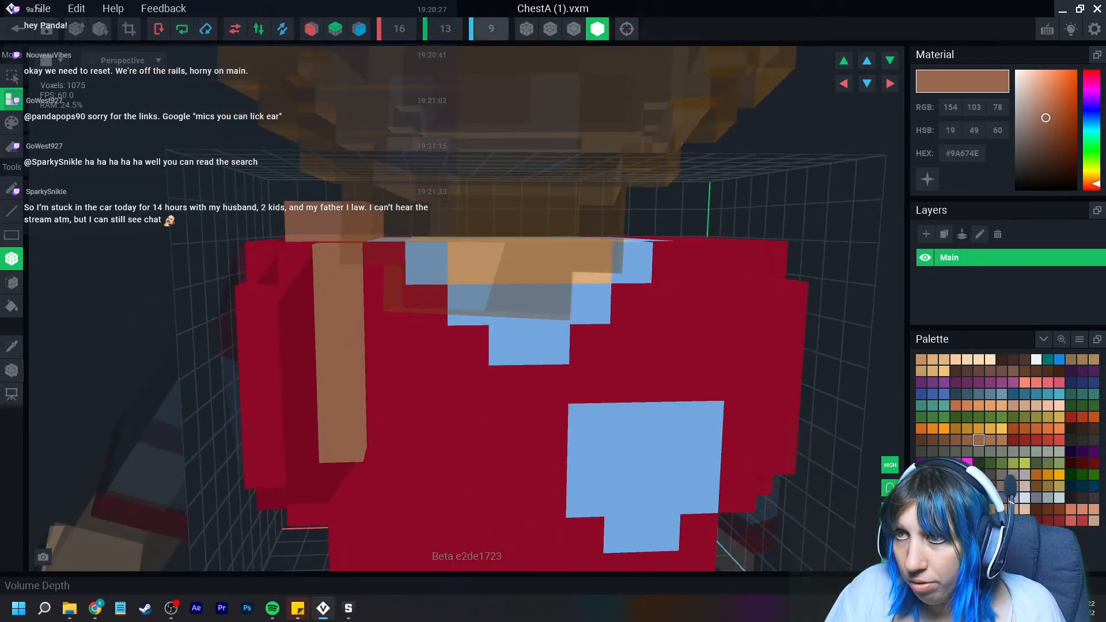
# With X mirroring on, draw brown straps down the front and two-voxel columns up the shoulders
pyautogui.click(311, 29)
pyautogui.moveTo(296, 262); pyautogui.dragTo(302, 390)
pyautogui.moveTo(711, 259); pyautogui.dragTo(702, 459)
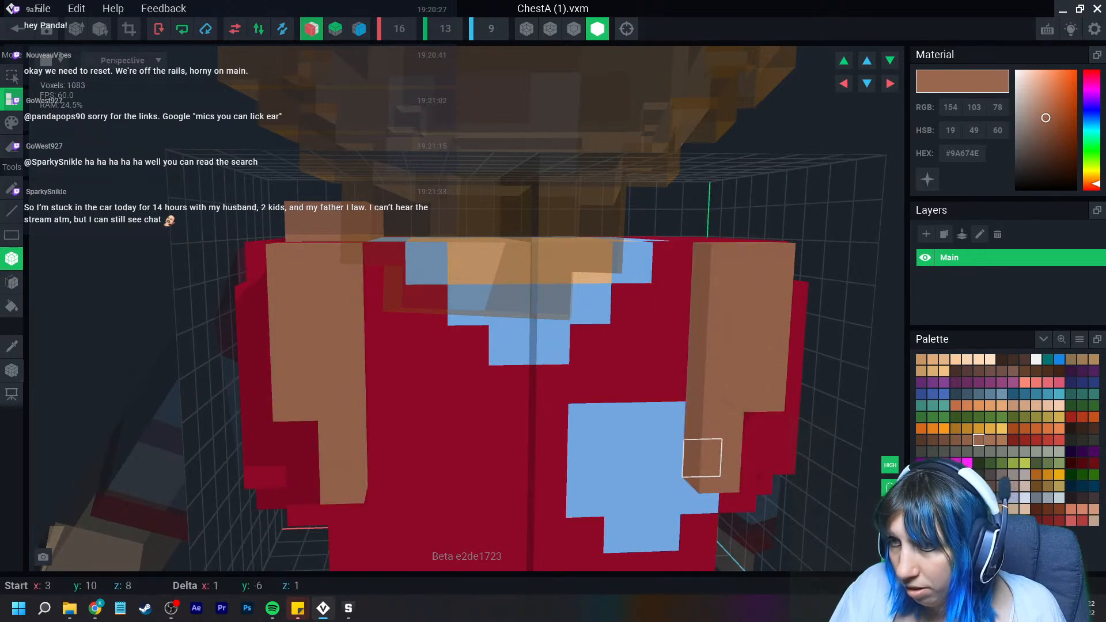
pyautogui.moveTo(681, 460); pyautogui.dragTo(742, 321, button='right')
pyautogui.moveTo(766, 296); pyautogui.dragTo(659, 169)
pyautogui.moveTo(679, 302); pyautogui.dragTo(643, 228, button='right')
pyautogui.moveTo(502, 291); pyautogui.dragTo(518, 202, button='middle')
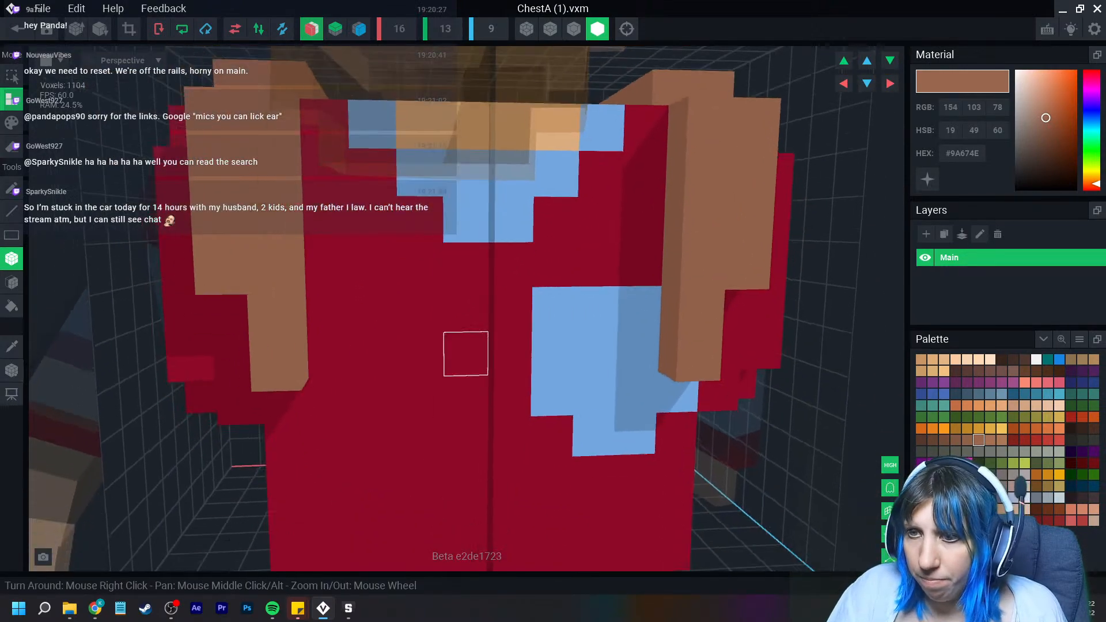
pyautogui.moveTo(376, 356); pyautogui.dragTo(351, 324, button='right')
pyautogui.moveTo(338, 332); pyautogui.dragTo(336, 430)
pyautogui.moveTo(334, 432); pyautogui.dragTo(403, 403, button='right')
pyautogui.moveTo(274, 228); pyautogui.dragTo(271, 278)
pyautogui.moveTo(275, 334)
pyautogui.mouseDown(button='right')
pyautogui.moveTo(282, 348)
pyautogui.moveTo(266, 329)
pyautogui.mouseUp(button='right')
pyautogui.moveTo(329, 385); pyautogui.dragTo(398, 409, button='right')
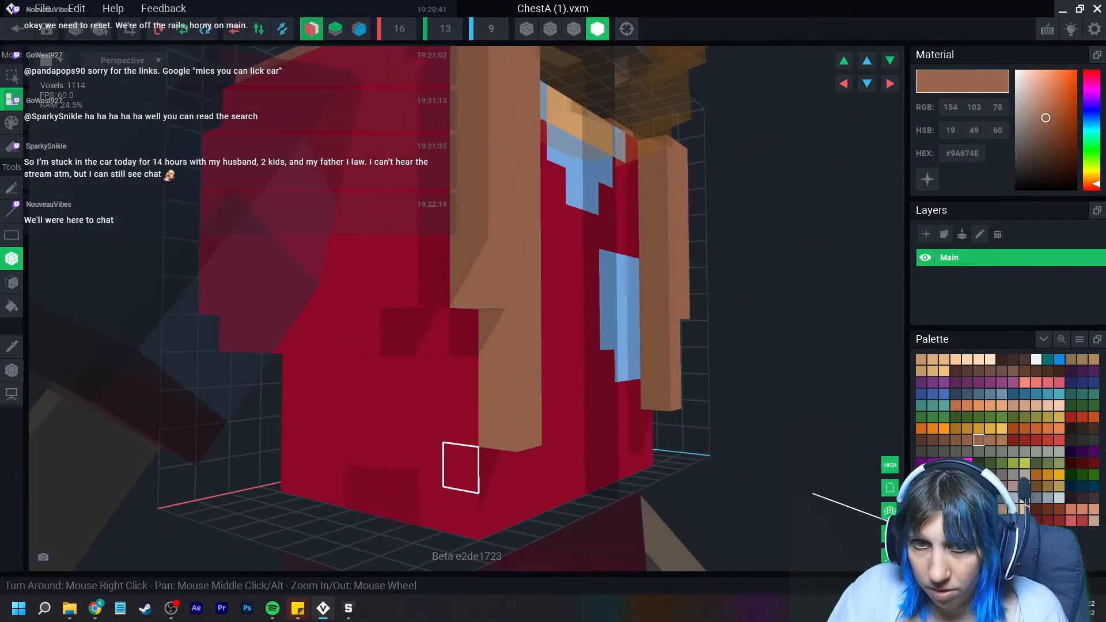
# Extend the mirrored #9A674E straps to the bottom edge with three-voxel corner blocks
pyautogui.moveTo(461, 512); pyautogui.dragTo(462, 425)
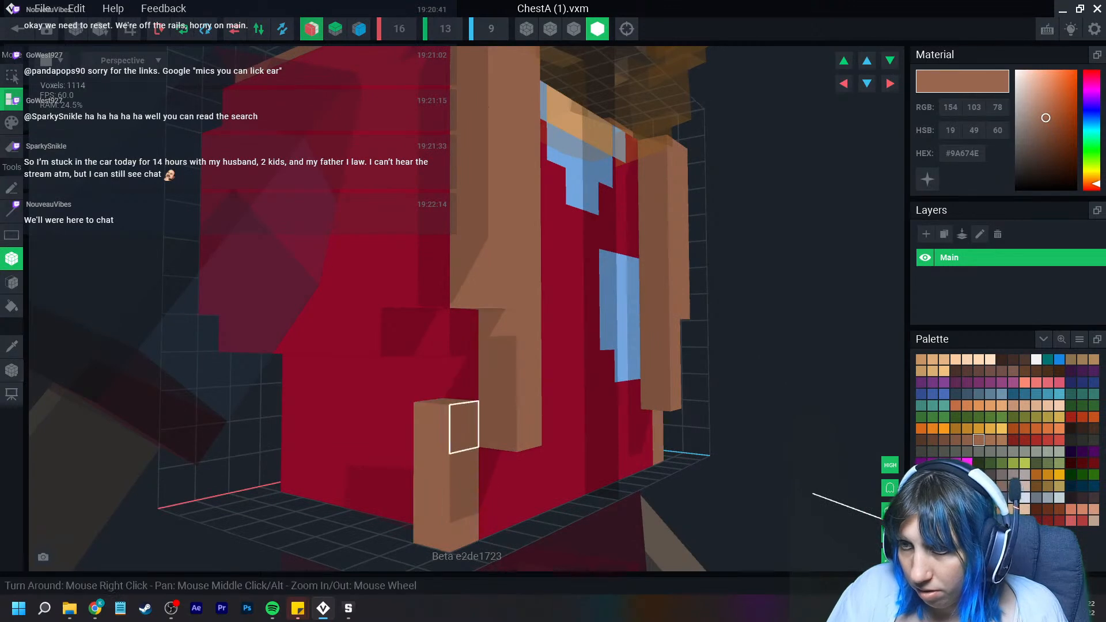
pyautogui.moveTo(462, 425); pyautogui.dragTo(422, 440, button='right')
pyautogui.moveTo(519, 477); pyautogui.dragTo(518, 527)
pyautogui.moveTo(471, 526); pyautogui.dragTo(510, 496, button='right')
pyautogui.scroll(-4, 532, 493)
pyautogui.click(504, 419)
pyautogui.click(504, 389)
pyautogui.moveTo(504, 390); pyautogui.dragTo(539, 420, button='right')
pyautogui.scroll(3, 539, 420)
pyautogui.click(472, 334)
pyautogui.moveTo(472, 334); pyautogui.dragTo(657, 360, button='right')
pyautogui.moveTo(477, 381); pyautogui.dragTo(398, 406, button='right')
pyautogui.moveTo(360, 383); pyautogui.dragTo(372, 376, button='middle')
pyautogui.moveTo(527, 297)
pyautogui.mouseDown(button='right')
pyautogui.moveTo(511, 295)
pyautogui.moveTo(536, 306)
pyautogui.mouseUp(button='right')
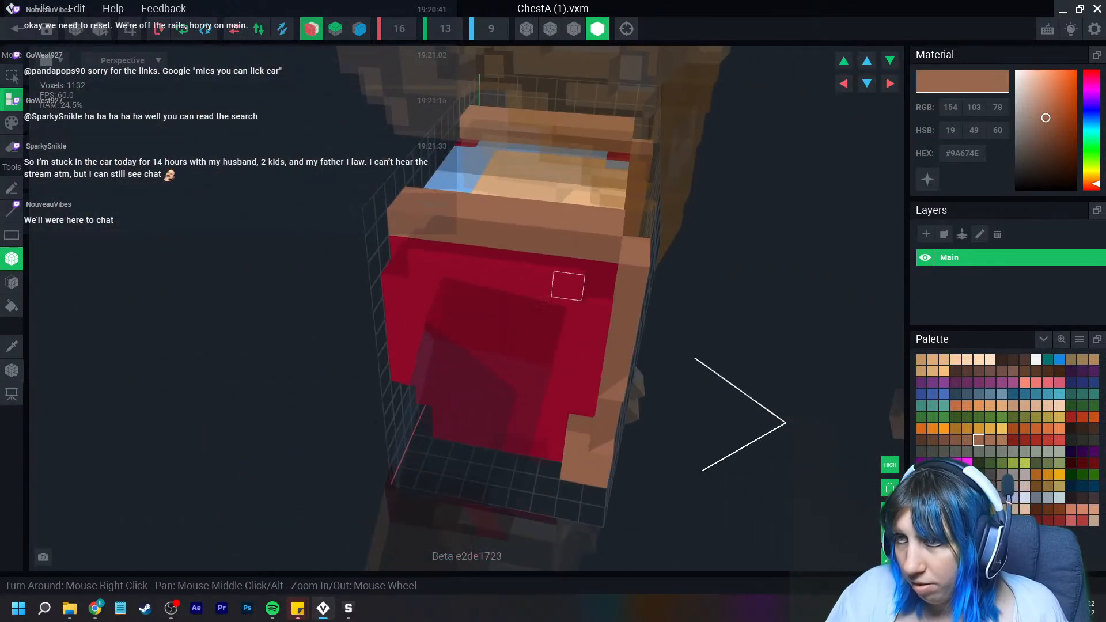
# Deepen the chest volume to Z depth 10 and slide the chest voxels along their width
pyautogui.write('10')
pyautogui.press('Return')
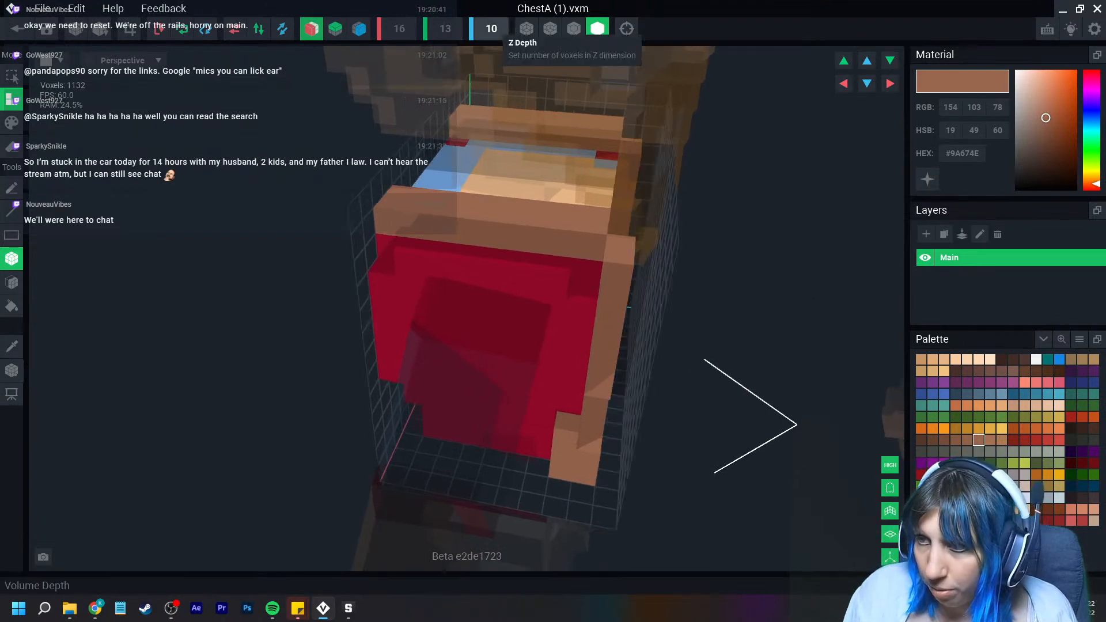
pyautogui.click(867, 83)
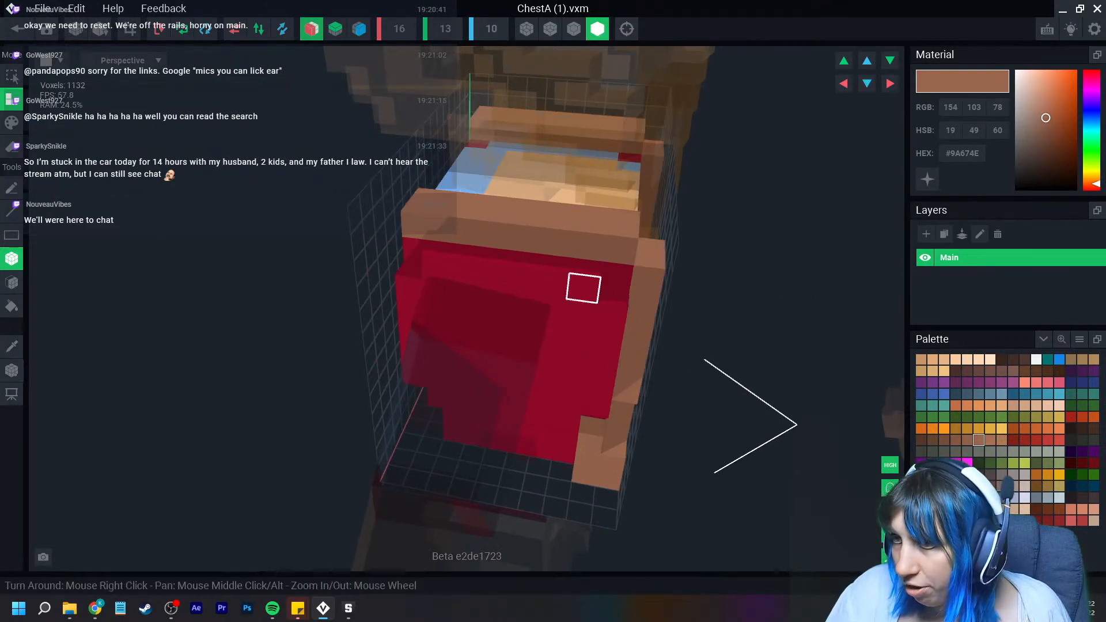
pyautogui.click(12, 370)
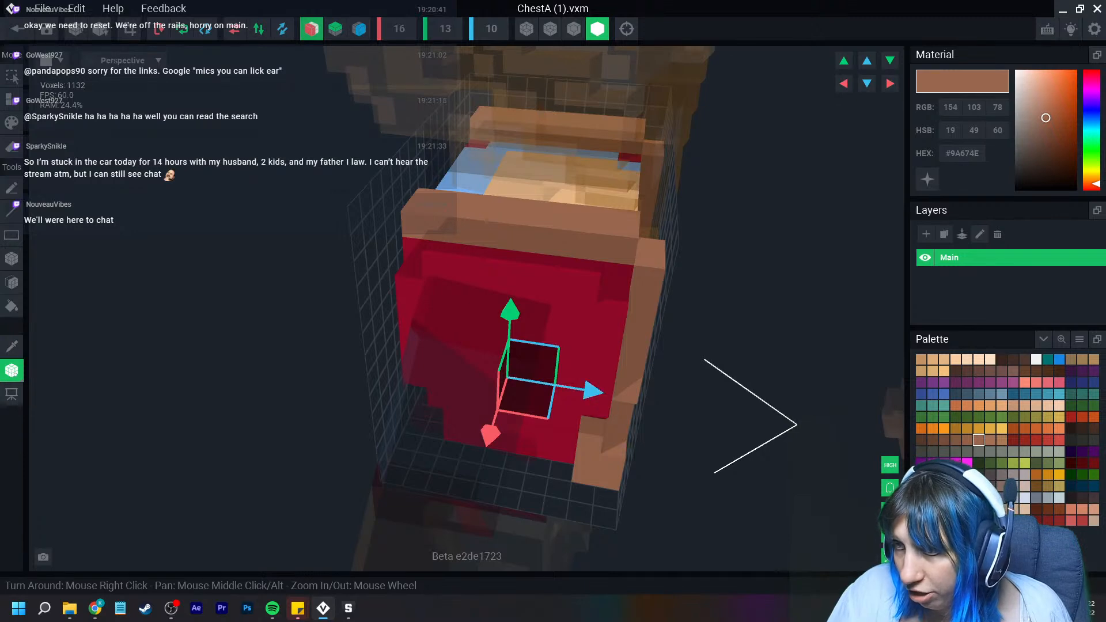
pyautogui.moveTo(680, 467); pyautogui.dragTo(595, 410, button='right')
pyautogui.moveTo(595, 409); pyautogui.dragTo(524, 294, button='middle')
pyautogui.moveTo(576, 398); pyautogui.dragTo(606, 360, button='right')
pyautogui.moveTo(604, 360); pyautogui.dragTo(622, 359)
pyautogui.moveTo(622, 360); pyautogui.dragTo(737, 426, button='right')
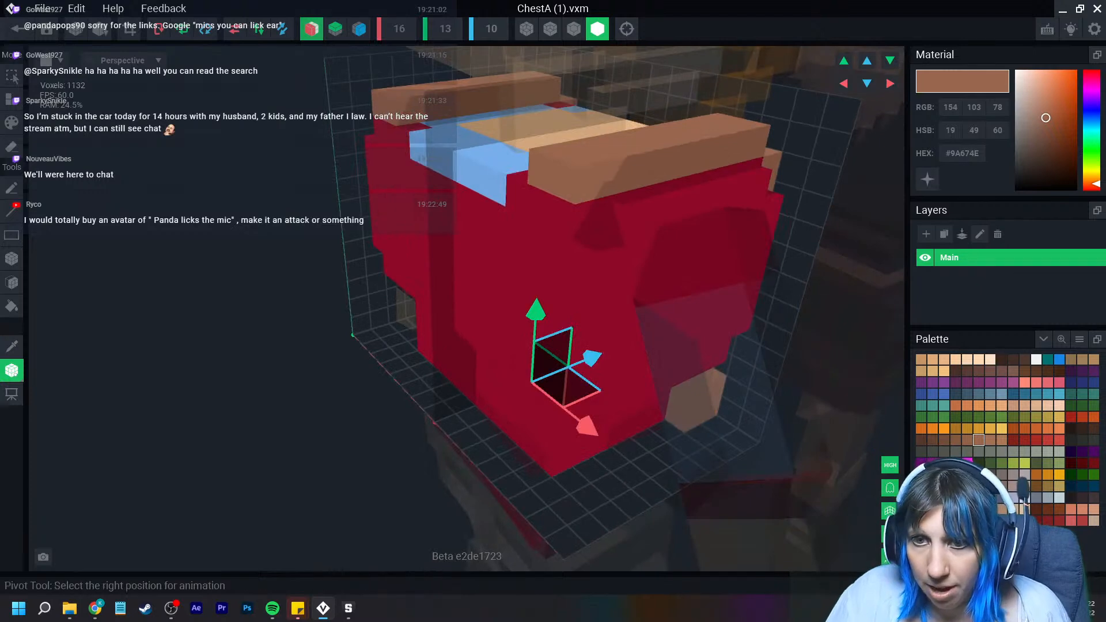
# Add mirrored 2x1 brown blocks and brown rows across the chest front and top edge
pyautogui.click(12, 258)
pyautogui.moveTo(581, 296); pyautogui.dragTo(583, 260, button='right')
pyautogui.moveTo(510, 217); pyautogui.dragTo(546, 222)
pyautogui.moveTo(487, 255); pyautogui.dragTo(508, 298, button='right')
pyautogui.moveTo(169, 189); pyautogui.dragTo(416, 215)
pyautogui.moveTo(416, 215); pyautogui.dragTo(334, 222, button='right')
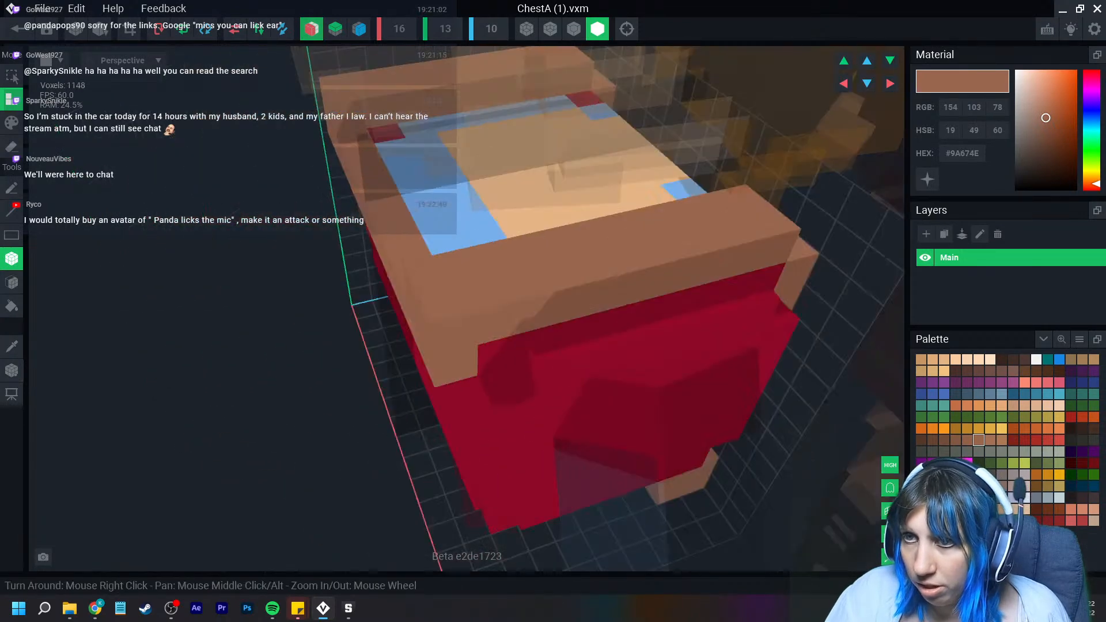
pyautogui.moveTo(351, 127); pyautogui.dragTo(390, 211)
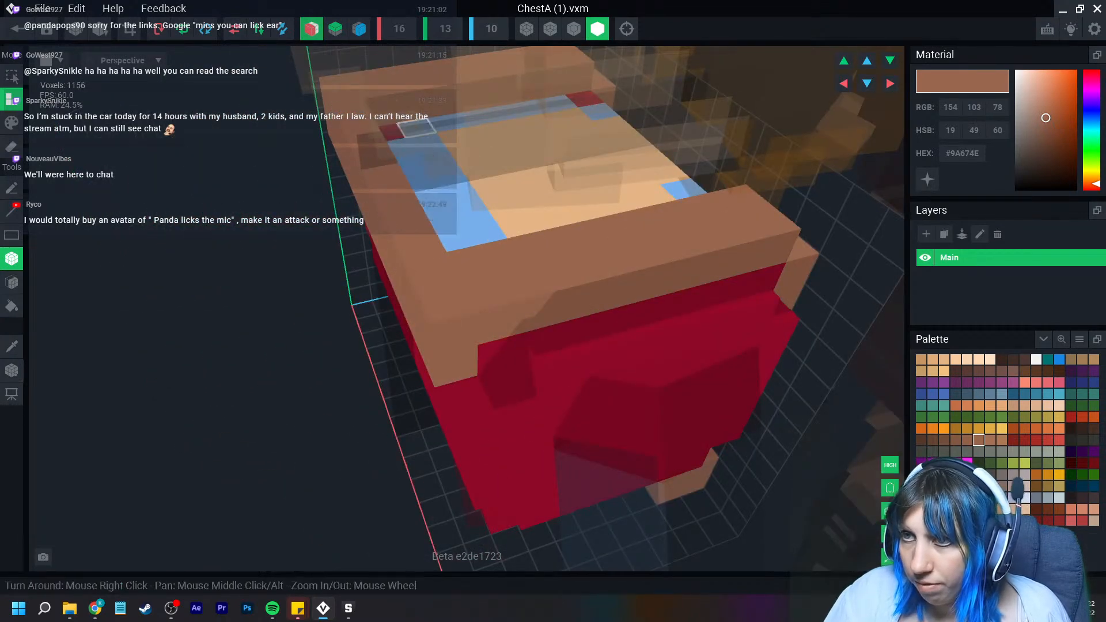
# Fill the collar corners and the chest's back with brown voxels
pyautogui.click(416, 128)
pyautogui.click(392, 128)
pyautogui.moveTo(397, 138); pyautogui.dragTo(317, 143, button='right')
pyautogui.click(438, 131)
pyautogui.moveTo(437, 136); pyautogui.dragTo(328, 173, button='right')
pyautogui.scroll(-3, 346, 173)
pyautogui.moveTo(438, 265); pyautogui.dragTo(357, 276, button='right')
pyautogui.click(438, 329)
pyautogui.moveTo(437, 328); pyautogui.dragTo(495, 317, button='right')
pyautogui.scroll(3, 433, 320)
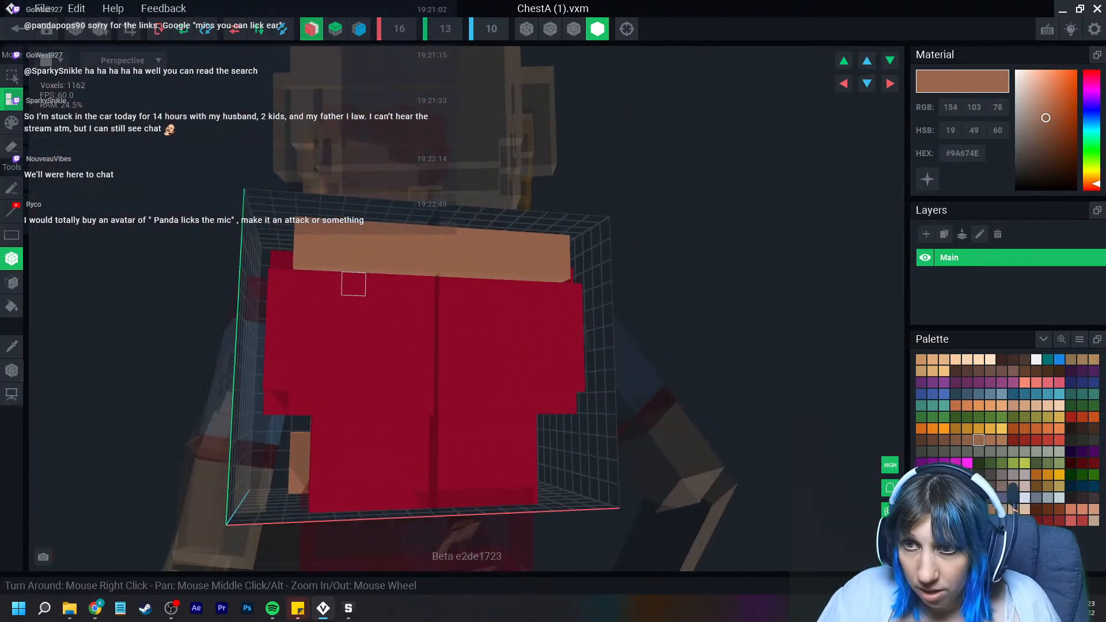
# Build a thick brown diagonal staircase on the chest's back and fill the V inside it
pyautogui.moveTo(329, 283); pyautogui.dragTo(376, 331)
pyautogui.click(400, 355)
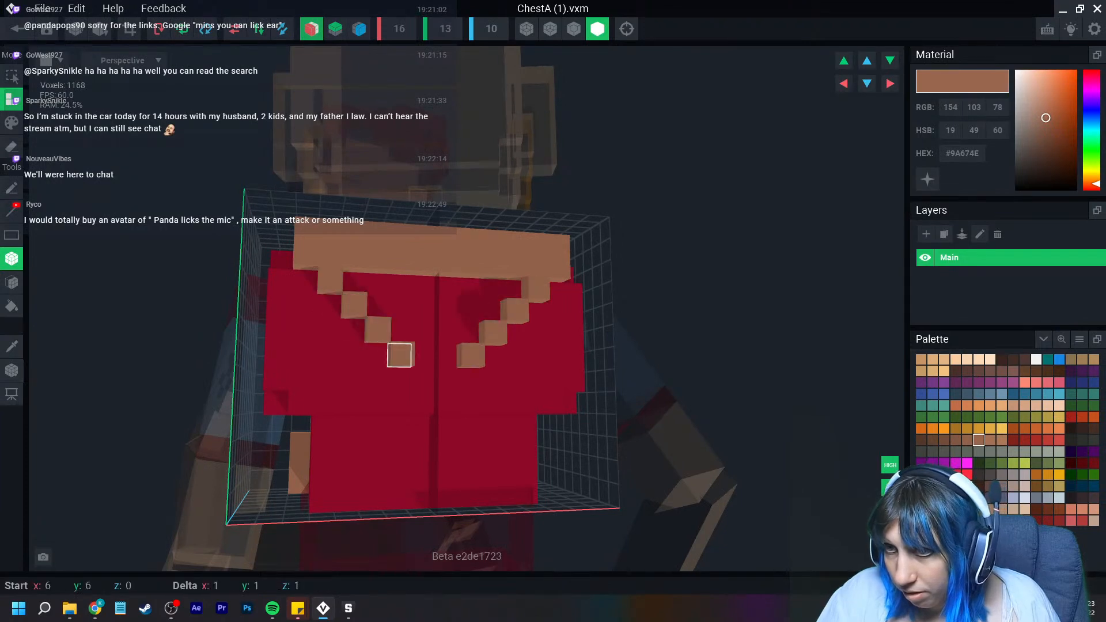
pyautogui.click(423, 378)
pyautogui.click(400, 378)
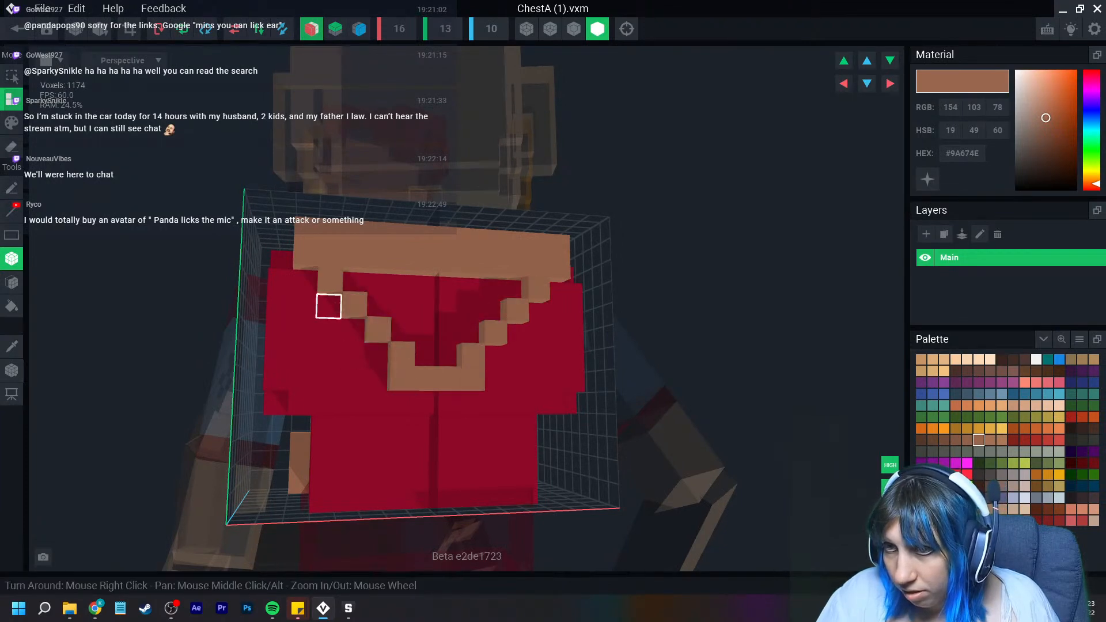
pyautogui.click(329, 305)
pyautogui.click(353, 329)
pyautogui.click(378, 354)
pyautogui.moveTo(355, 284); pyautogui.dragTo(450, 286)
pyautogui.moveTo(377, 308); pyautogui.dragTo(400, 332)
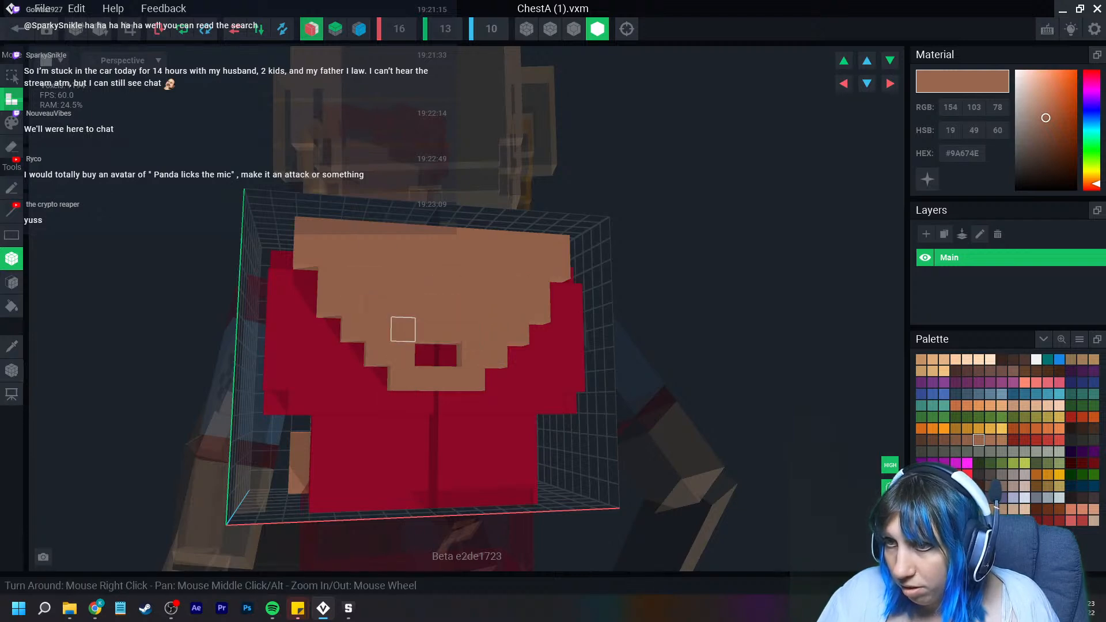
pyautogui.click(425, 355)
pyautogui.moveTo(433, 396); pyautogui.dragTo(433, 397, button='right')
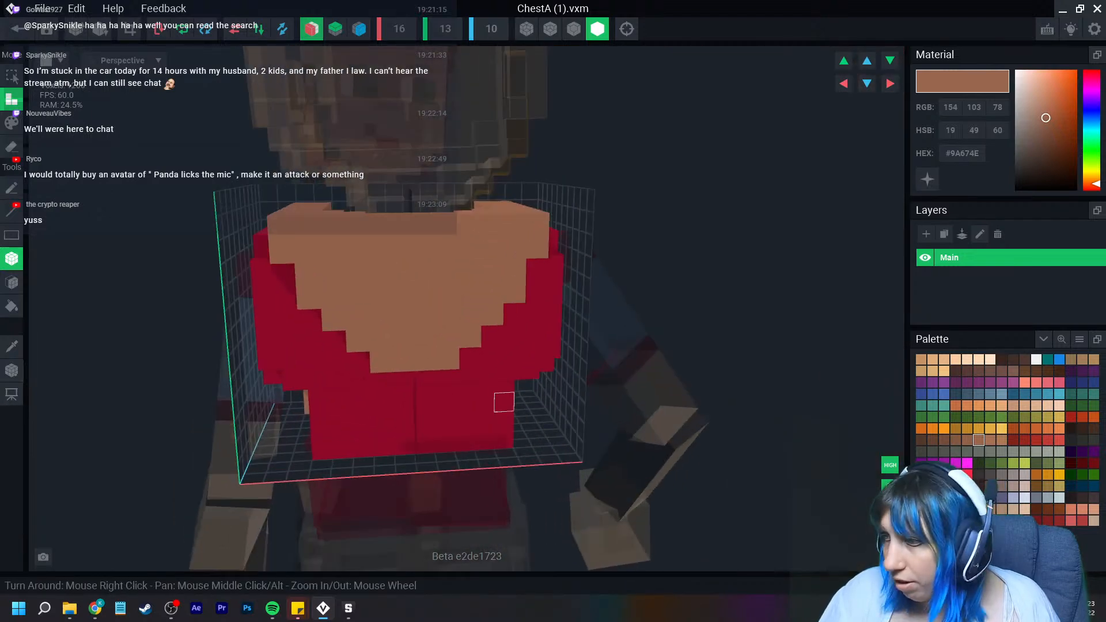
# Paint the chest skin darker brown #825841, redoing a too-wide band near the shoulders
pyautogui.click(956, 440)
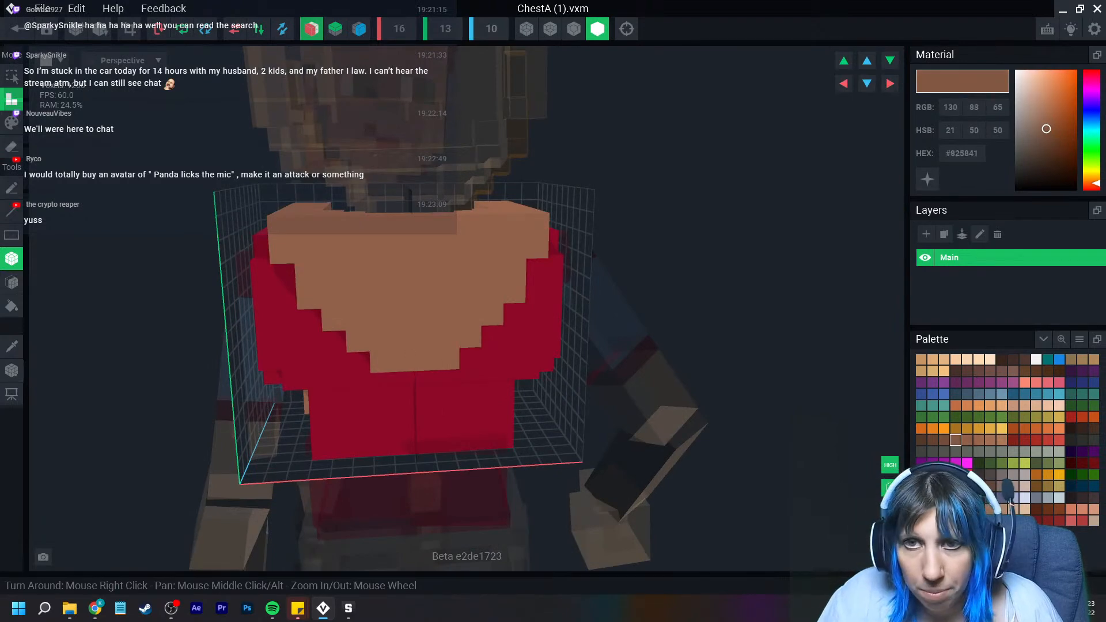
pyautogui.click(12, 123)
pyautogui.moveTo(331, 252)
pyautogui.mouseDown()
pyautogui.moveTo(404, 295)
pyautogui.moveTo(356, 296)
pyautogui.mouseUp()
pyautogui.hotkey('ctrl', 'z')
pyautogui.moveTo(328, 247); pyautogui.dragTo(329, 274)
pyautogui.moveTo(378, 316)
pyautogui.mouseDown()
pyautogui.moveTo(398, 316)
pyautogui.moveTo(401, 272)
pyautogui.moveTo(378, 296)
pyautogui.mouseUp()
pyautogui.scroll(-5, 439, 358)
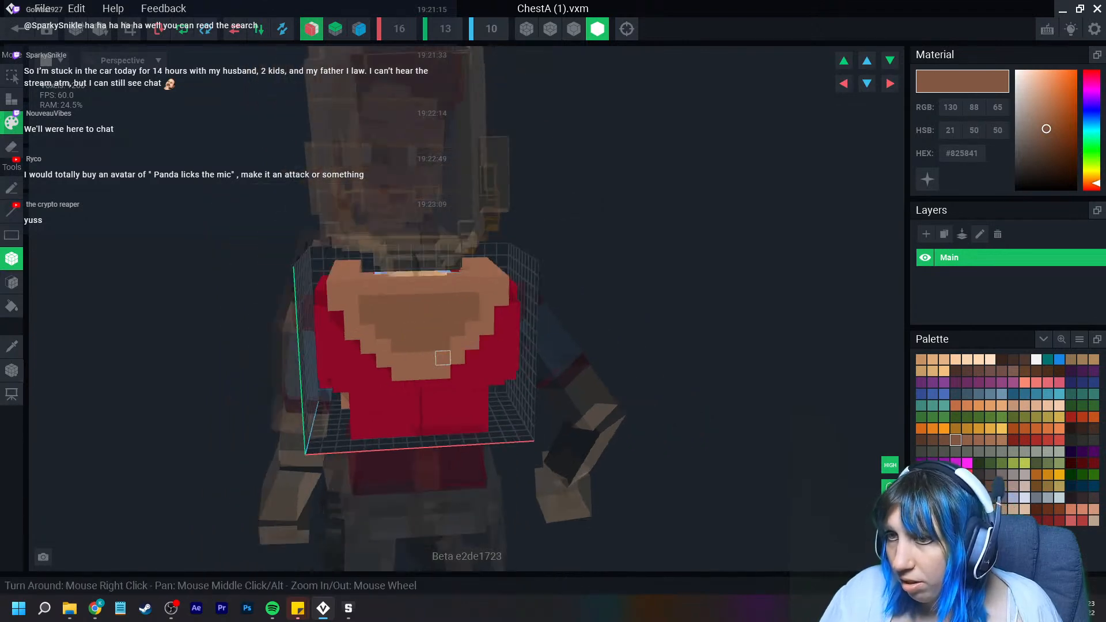
pyautogui.moveTo(437, 400); pyautogui.dragTo(458, 418, button='right')
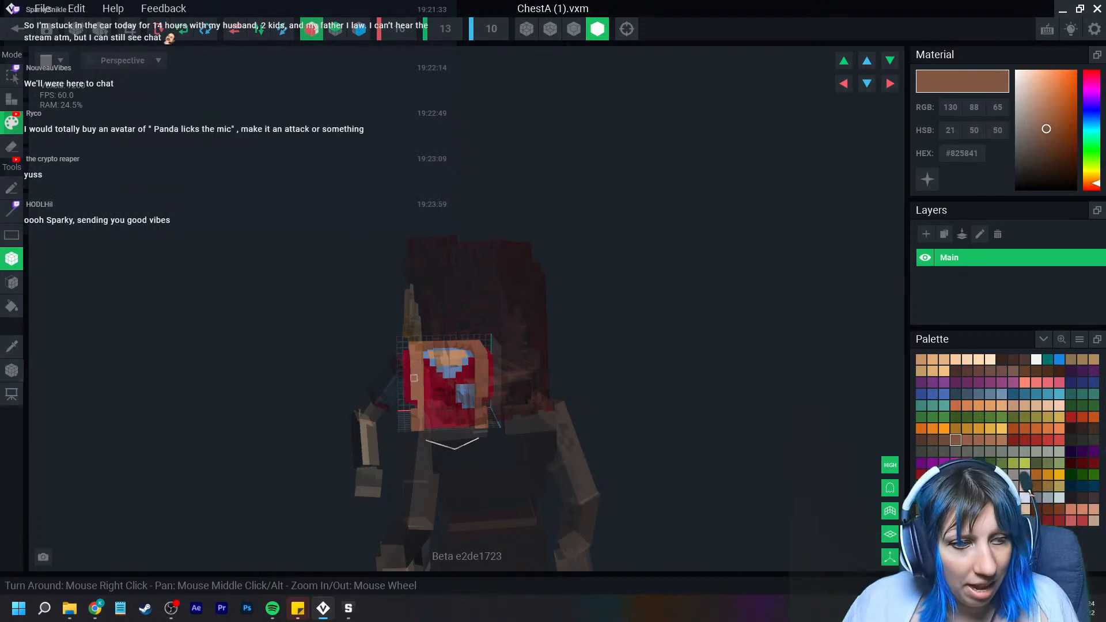
# Sample the model's light blue and box-attach light-blue voxels along the top edges
pyautogui.moveTo(389, 404)
pyautogui.mouseDown(button='right')
pyautogui.moveTo(438, 410)
pyautogui.moveTo(387, 413)
pyautogui.mouseUp(button='right')
pyautogui.scroll(5, 385, 413)
pyautogui.scroll(8, 368, 369)
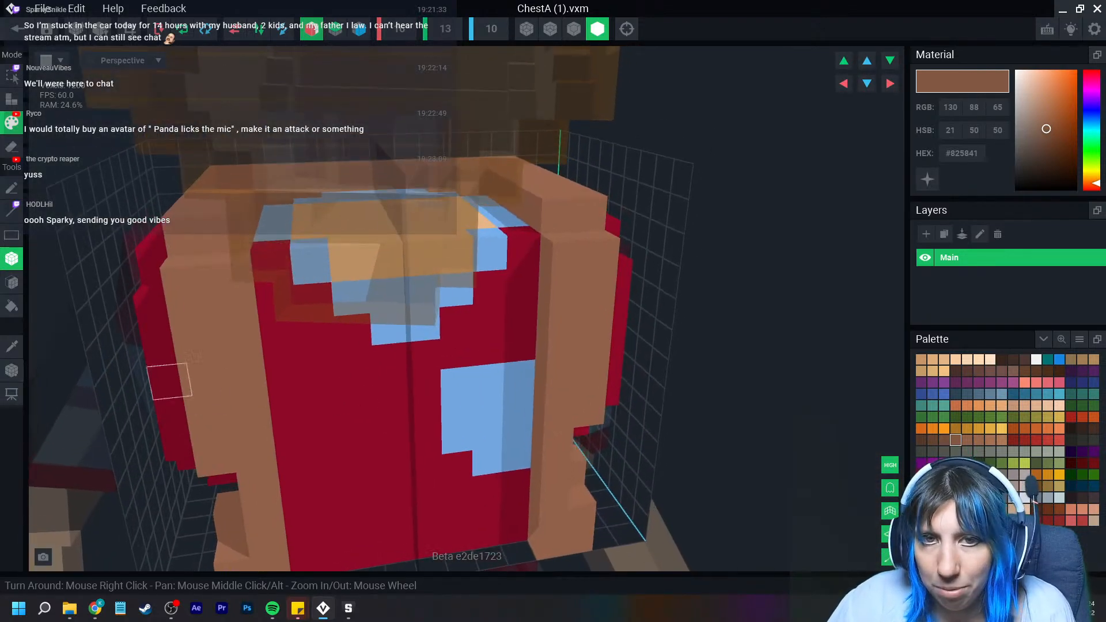
pyautogui.click(12, 346)
pyautogui.click(271, 225)
pyautogui.press('b')
pyautogui.press('a')
pyautogui.moveTo(271, 219); pyautogui.dragTo(275, 237, button='right')
pyautogui.moveTo(276, 197); pyautogui.dragTo(273, 236)
# Add light-blue voxels on the back edge, the collar, and a four-wide strip in front
pyautogui.moveTo(287, 218); pyautogui.dragTo(313, 244, button='right')
pyautogui.click(320, 151)
pyautogui.click(351, 145)
pyautogui.moveTo(350, 145); pyautogui.dragTo(404, 174, button='right')
pyautogui.click(305, 215)
pyautogui.moveTo(302, 280); pyautogui.dragTo(324, 245, button='right')
pyautogui.moveTo(341, 275); pyautogui.dragTo(377, 279)
pyautogui.click(379, 301)
# Fill the cells below the strip with light blue and undo the raised collar voxels
pyautogui.moveTo(381, 361); pyautogui.dragTo(380, 266, button='right')
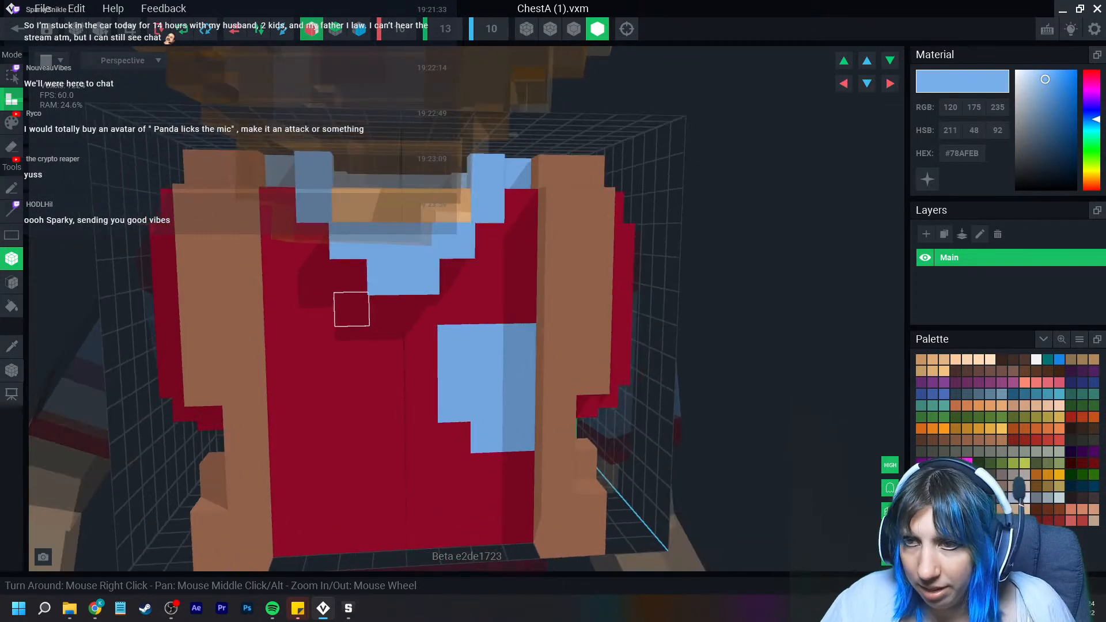
pyautogui.click(351, 275)
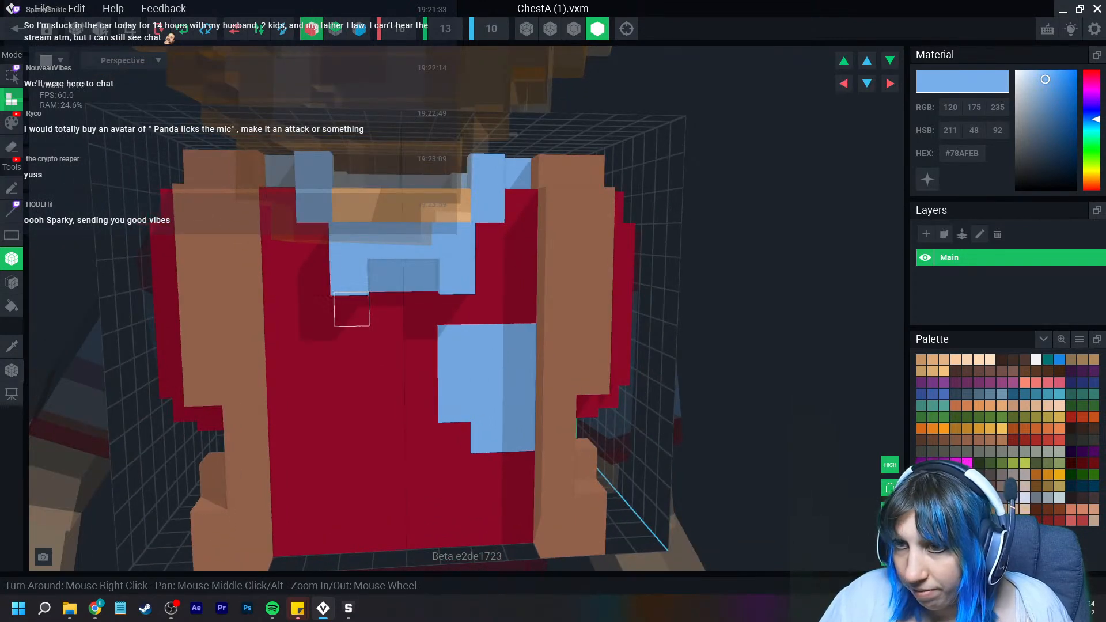
pyautogui.click(352, 310)
pyautogui.moveTo(315, 276); pyautogui.dragTo(321, 299, button='right')
pyautogui.hotkey('ctrl', 'z')
pyautogui.hotkey('ctrl', 'z')
pyautogui.hotkey('ctrl', 'z')
pyautogui.hotkey('ctrl', 'z')
pyautogui.moveTo(320, 339); pyautogui.dragTo(293, 286, button='right')
# Paint light blue over the upper chest and down across the red waist band
pyautogui.click(11, 122)
pyautogui.moveTo(282, 206)
pyautogui.mouseDown()
pyautogui.moveTo(318, 275)
pyautogui.moveTo(353, 271)
pyautogui.moveTo(282, 309)
pyautogui.moveTo(423, 398)
pyautogui.moveTo(454, 438)
pyautogui.moveTo(454, 527)
pyautogui.mouseUp()
pyautogui.moveTo(395, 439)
pyautogui.mouseDown(button='right')
pyautogui.moveTo(482, 438)
pyautogui.moveTo(437, 431)
pyautogui.mouseUp(button='right')
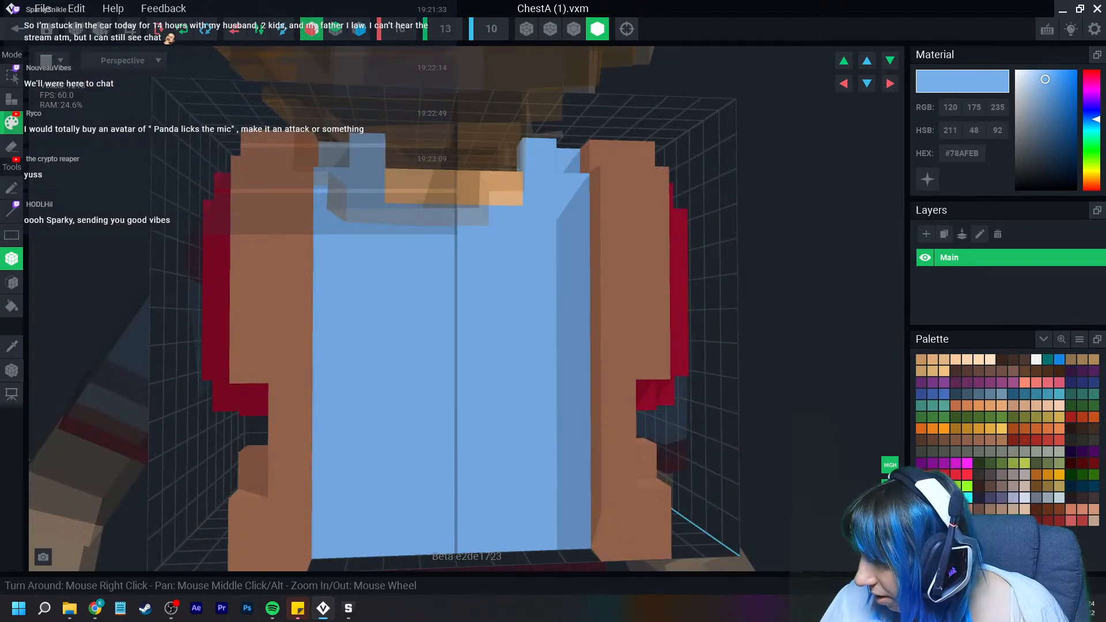
# Paint a pale lavender cross with a stem on the blue chest front
pyautogui.click(1026, 498)
pyautogui.click(437, 292)
pyautogui.click(437, 326)
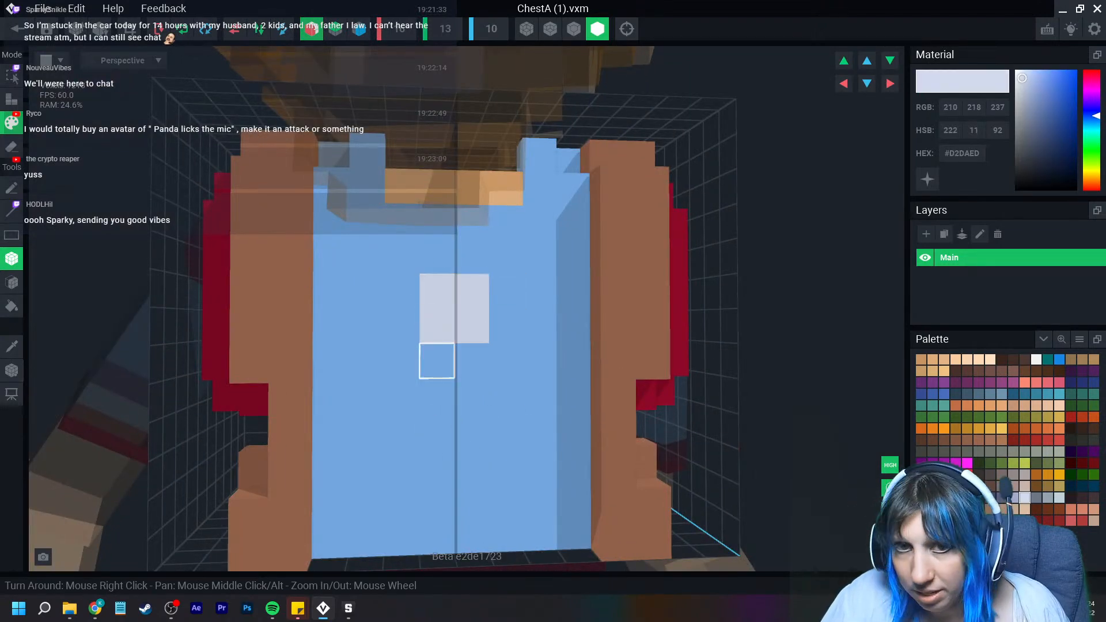
pyautogui.click(437, 360)
pyautogui.click(401, 326)
pyautogui.click(402, 361)
pyautogui.click(436, 396)
pyautogui.scroll(-3, 449, 455)
pyautogui.scroll(3, 449, 460)
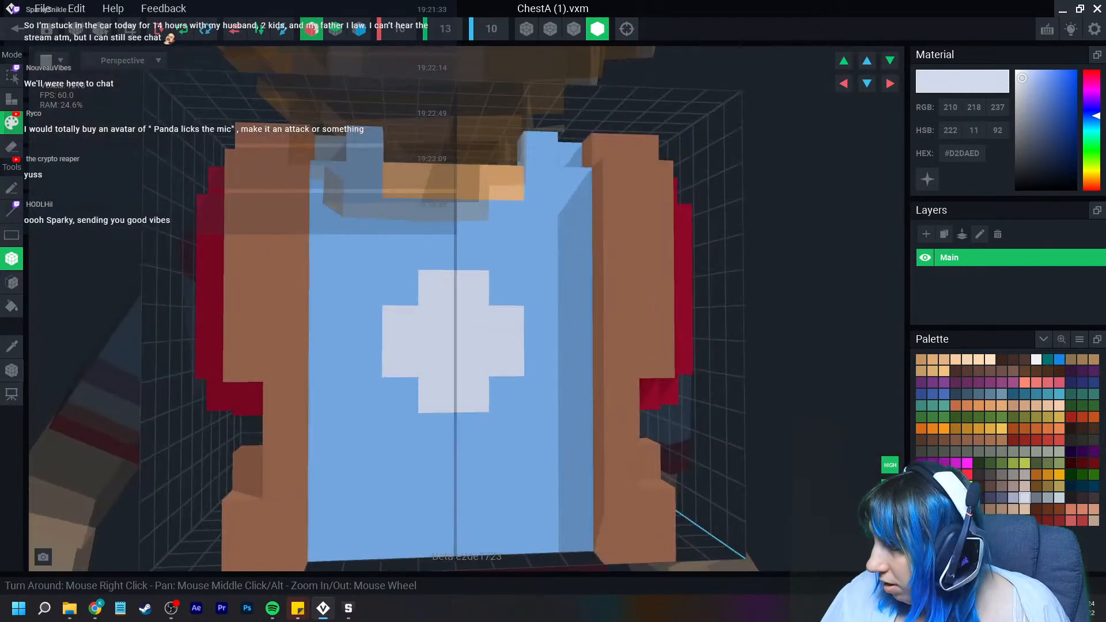
# Frame the cross with golden-brown #91743C cells along its top, sides and an upper row
pyautogui.click(1060, 485)
pyautogui.click(400, 287)
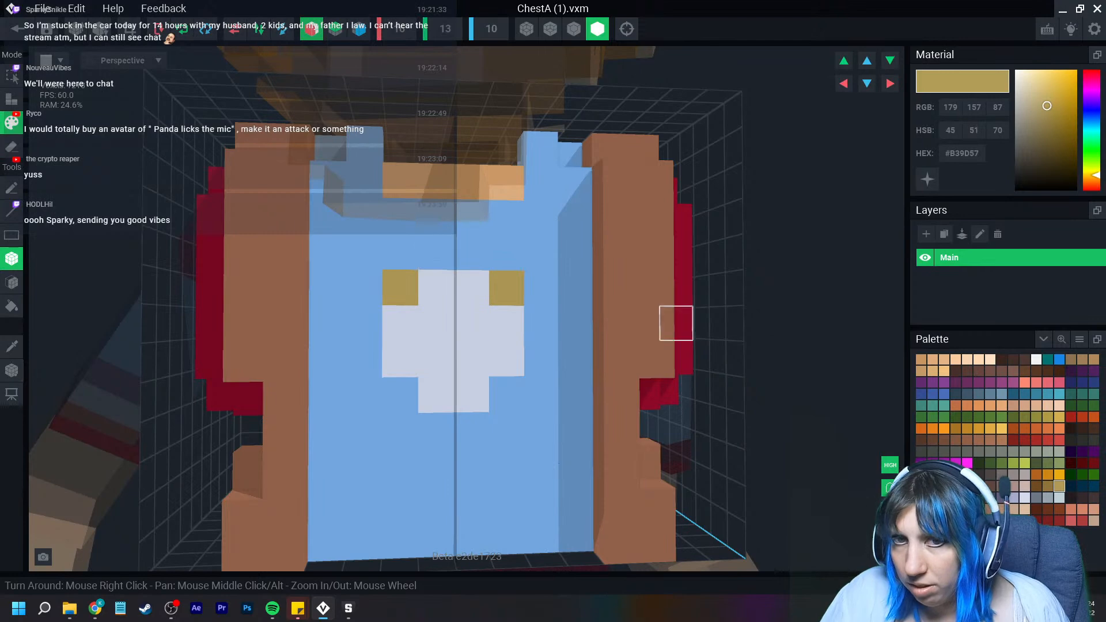
pyautogui.click(1037, 485)
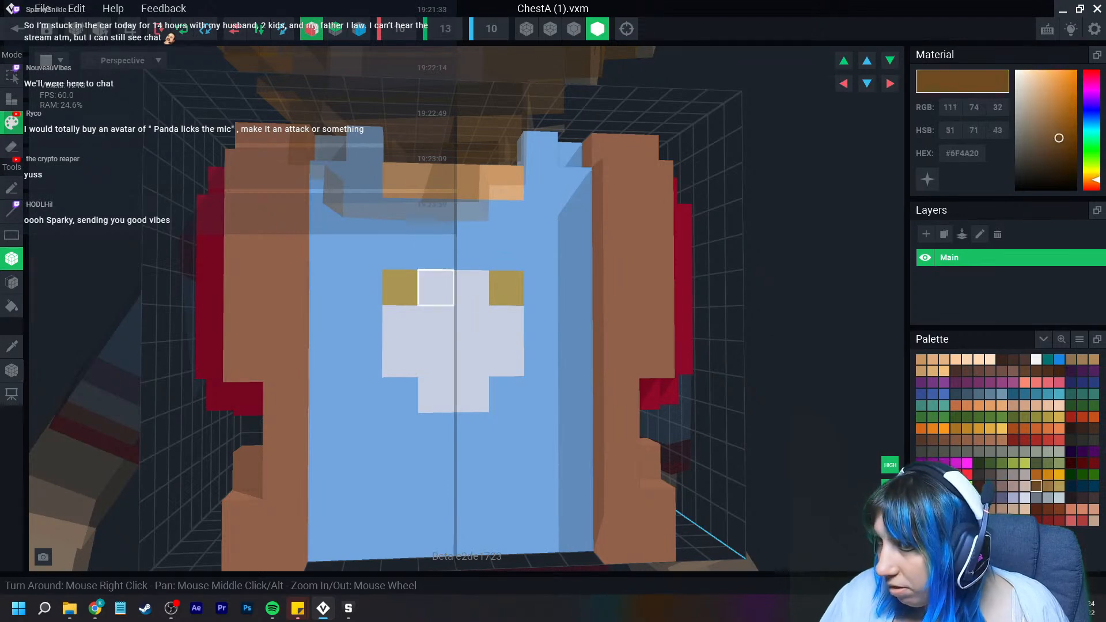
pyautogui.click(400, 287)
pyautogui.click(1049, 486)
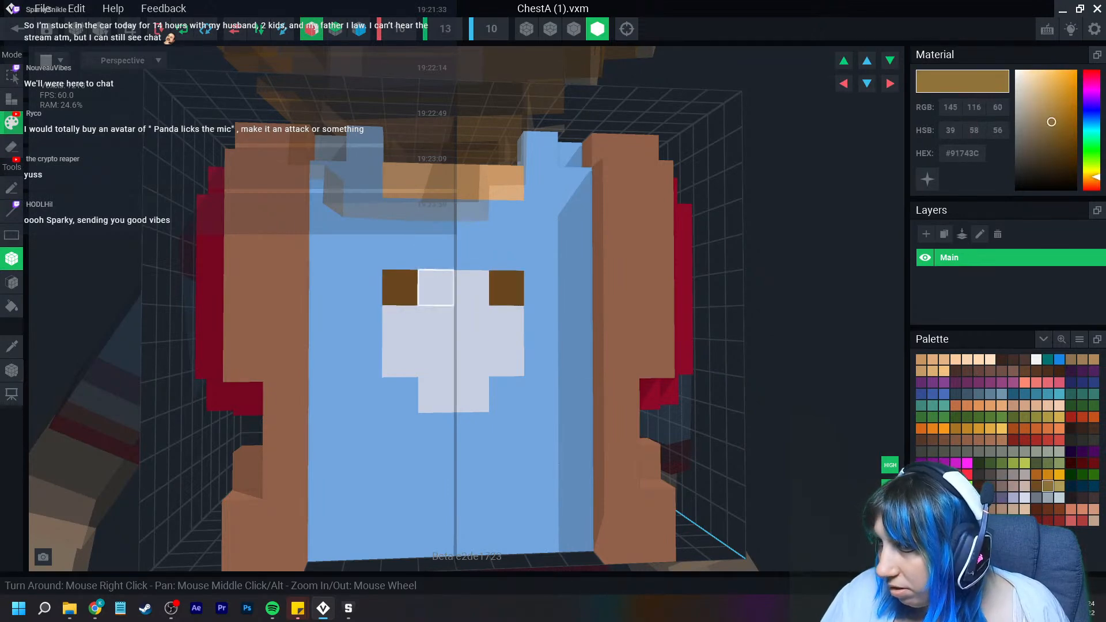
pyautogui.click(400, 287)
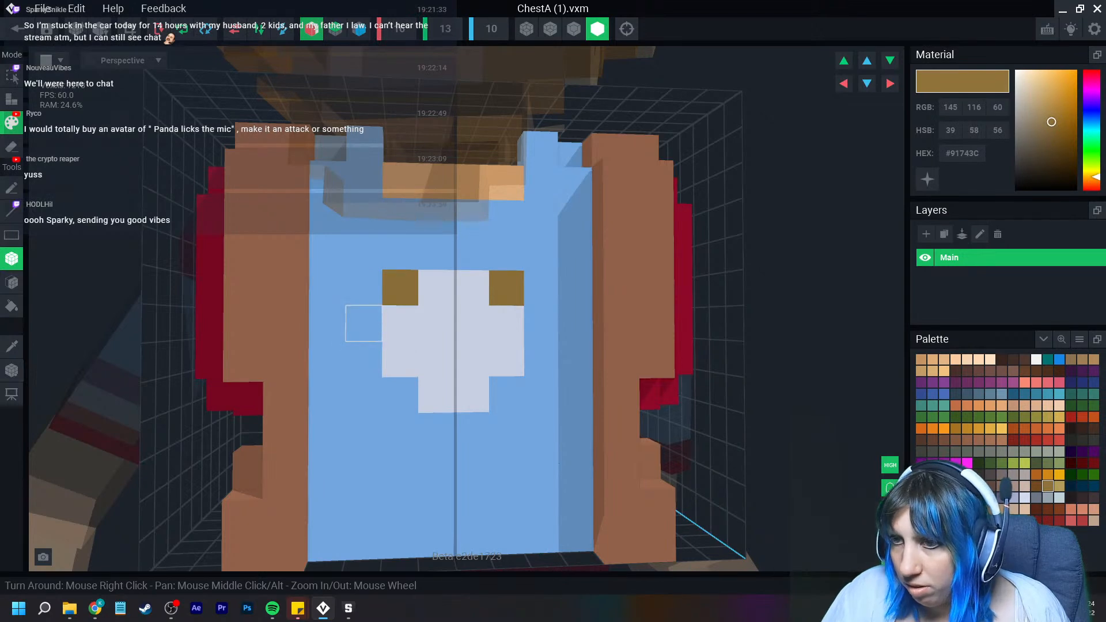
pyautogui.click(364, 324)
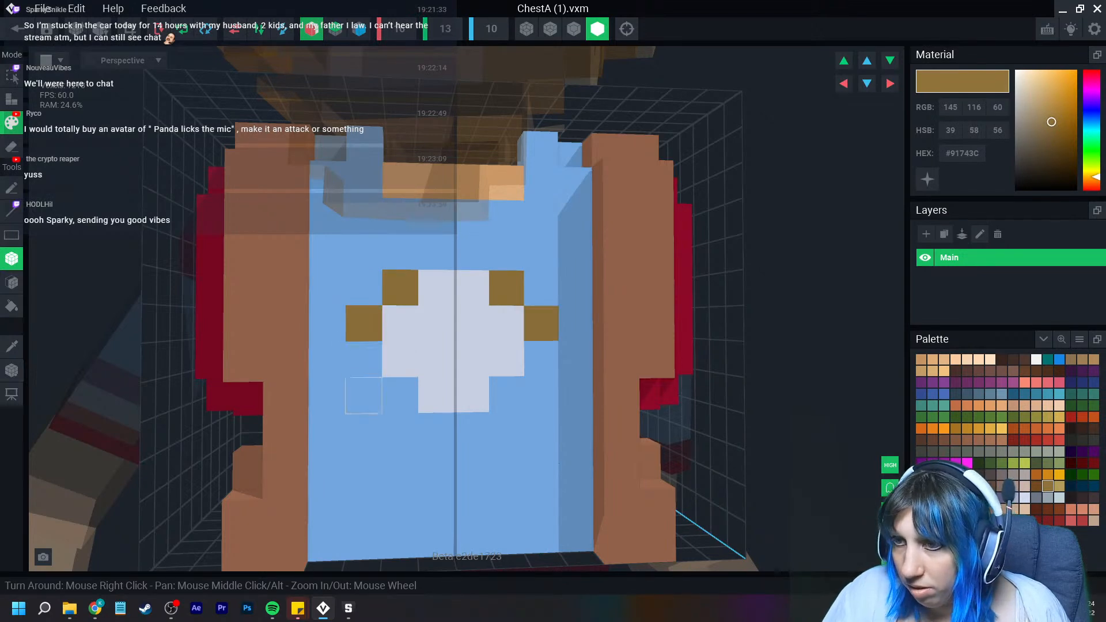
pyautogui.click(400, 251)
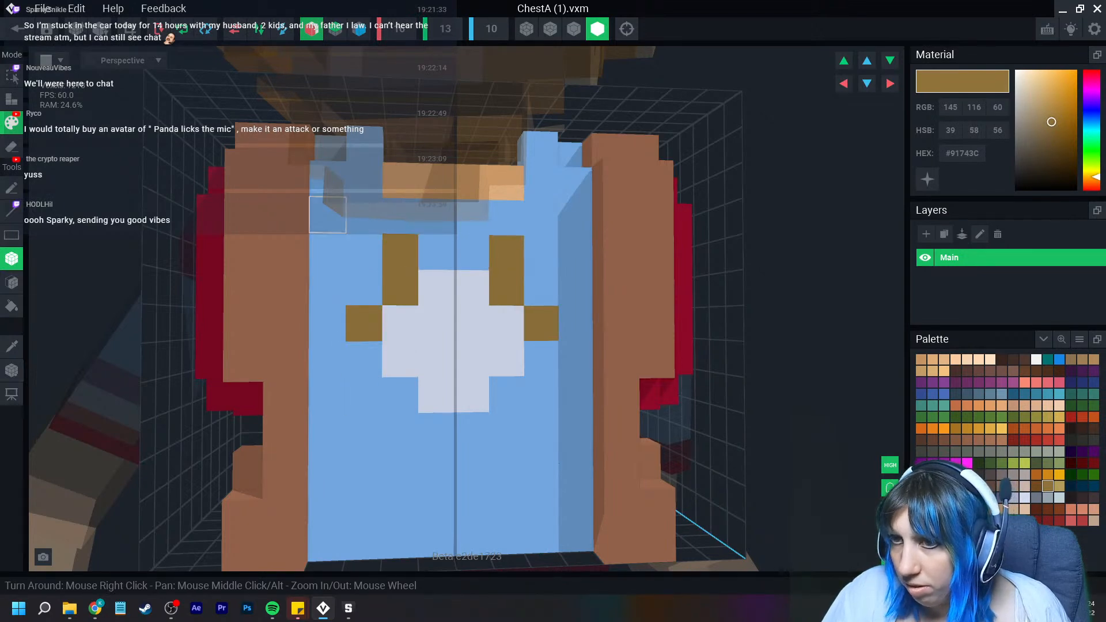
pyautogui.click(364, 215)
pyautogui.moveTo(399, 217); pyautogui.dragTo(436, 218)
# Paint a near-black voxel pair at the centre and a golden-brown shoulder strip
pyautogui.scroll(-3, 439, 251)
pyautogui.moveTo(441, 252); pyautogui.dragTo(446, 317, button='right')
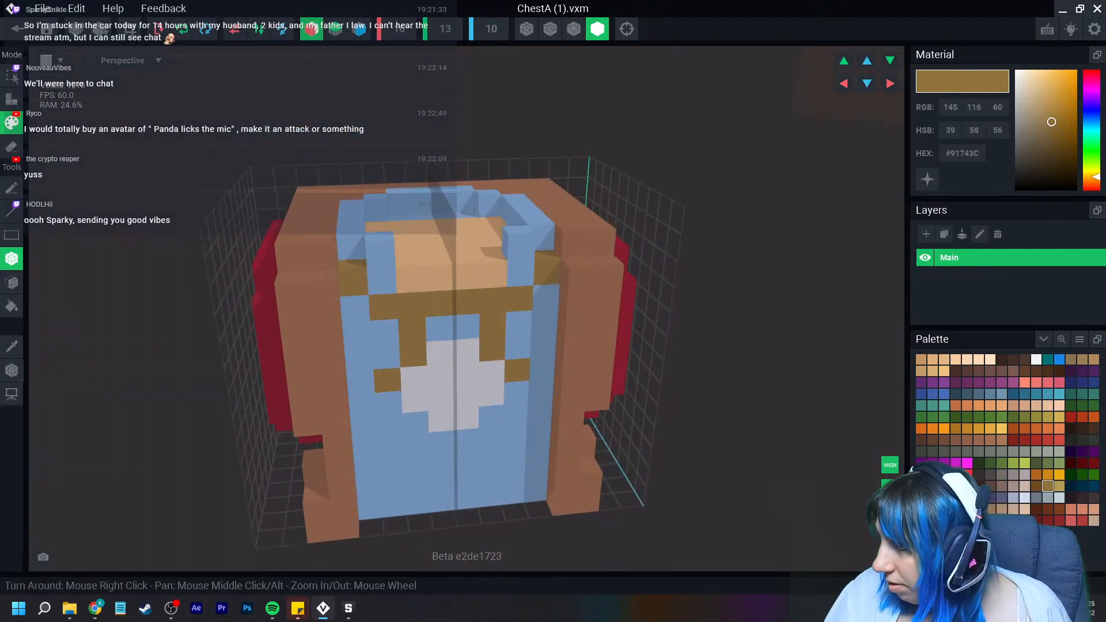
pyautogui.click(1071, 497)
pyautogui.click(440, 327)
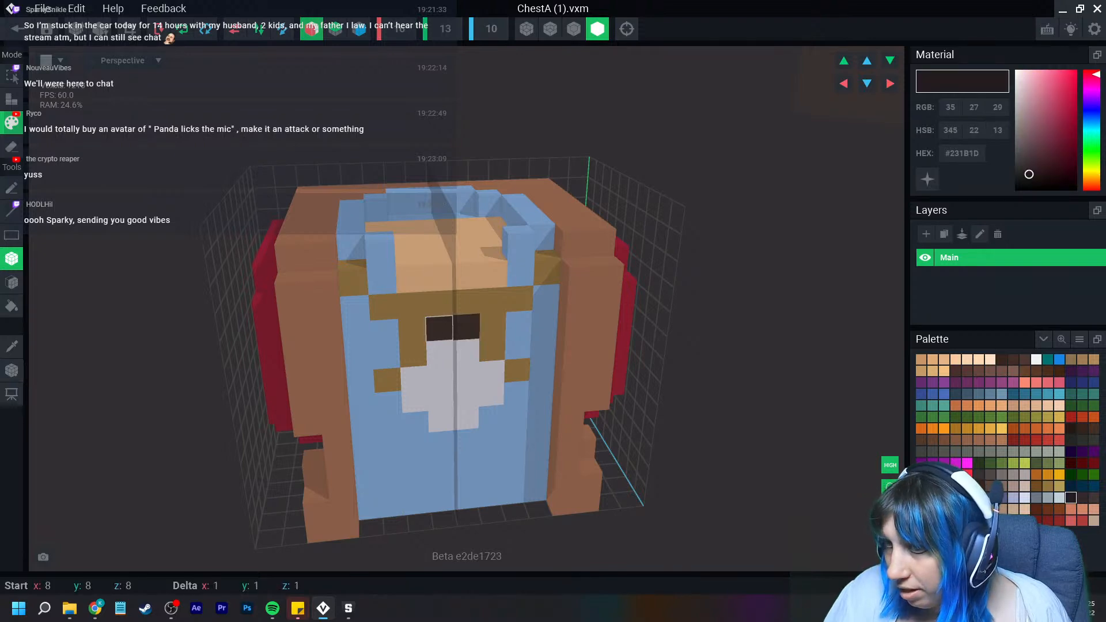
pyautogui.click(1049, 486)
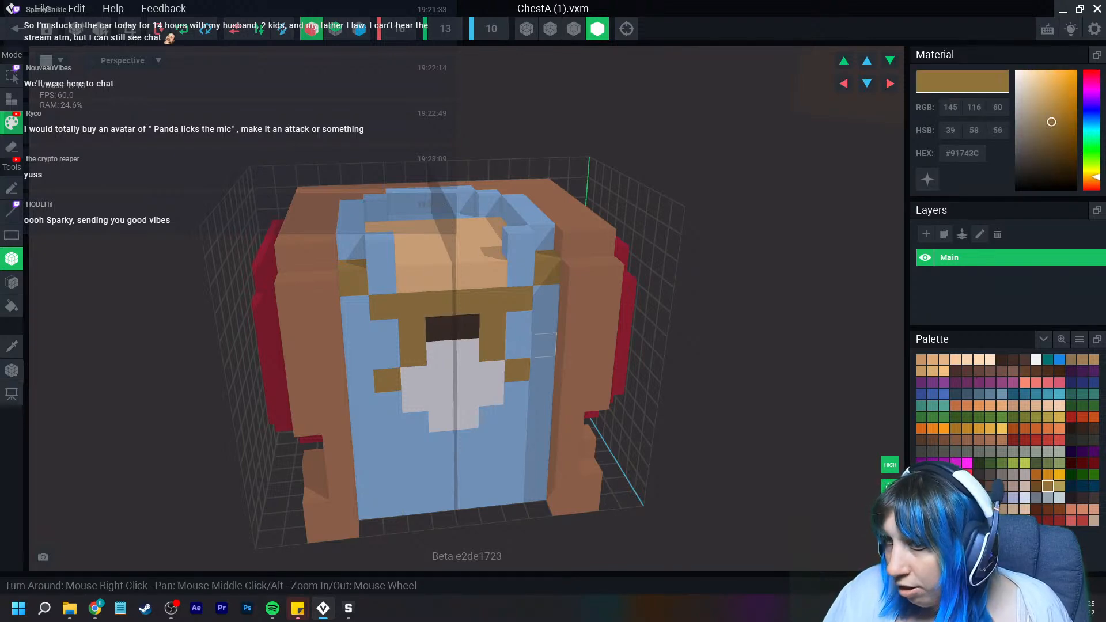
pyautogui.moveTo(518, 347); pyautogui.dragTo(533, 348, button='right')
pyautogui.scroll(3, 455, 329)
pyautogui.moveTo(360, 317); pyautogui.dragTo(380, 336, button='right')
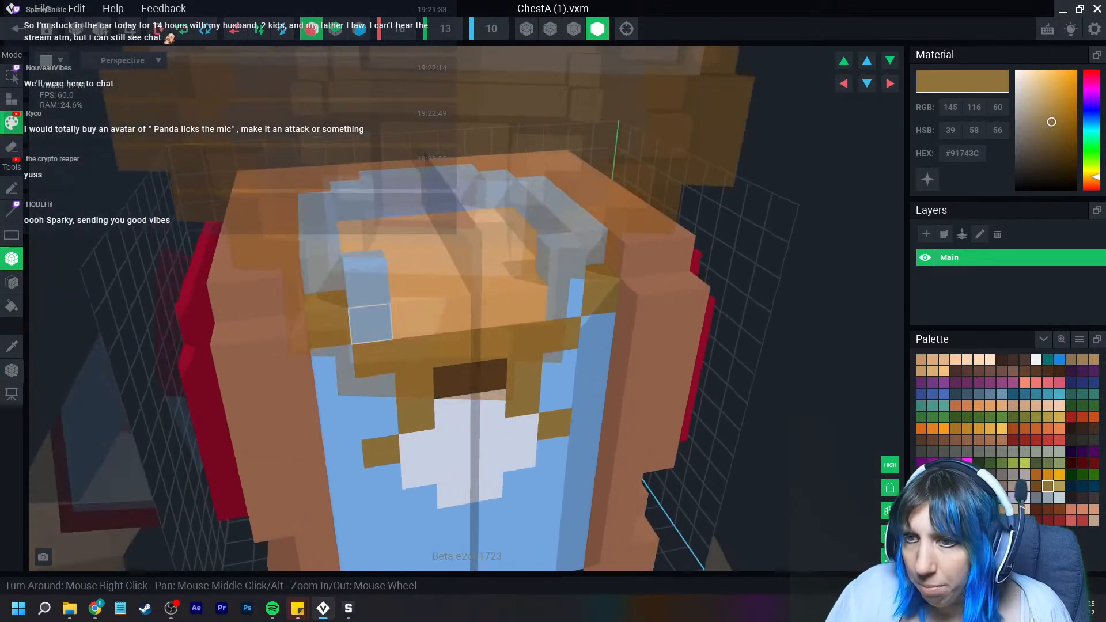
pyautogui.moveTo(323, 274); pyautogui.dragTo(316, 201)
pyautogui.moveTo(365, 297); pyautogui.dragTo(354, 262, button='right')
# Recolour the remaining upper-chest blue voxels with golden-brown #91743C
pyautogui.click(367, 287)
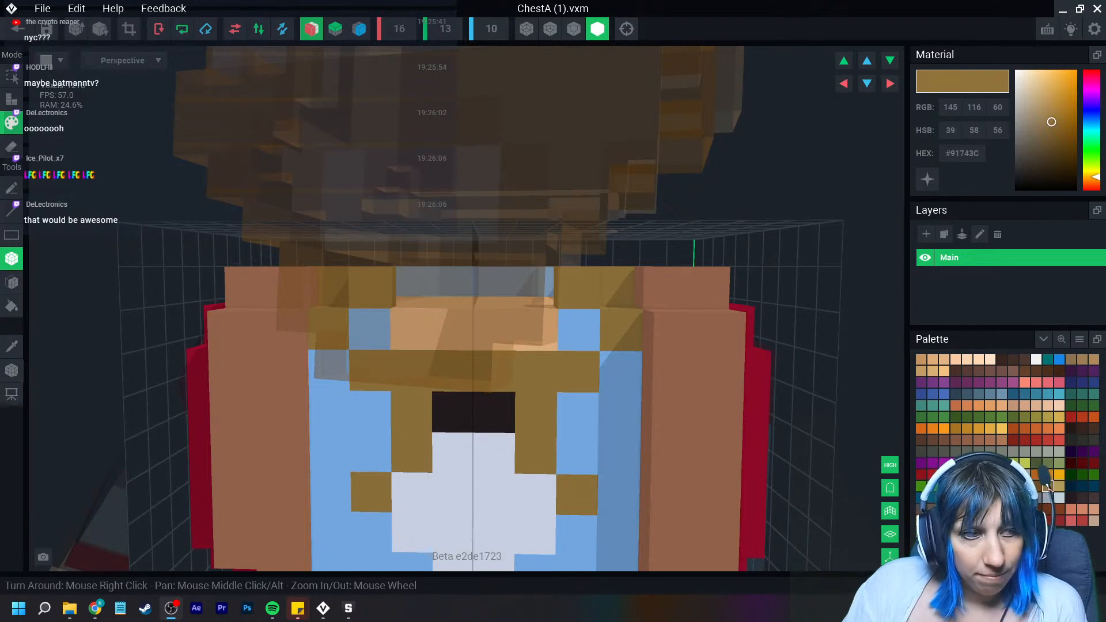
pyautogui.moveTo(496, 404); pyautogui.dragTo(497, 431, button='right')
pyautogui.scroll(-3, 496, 431)
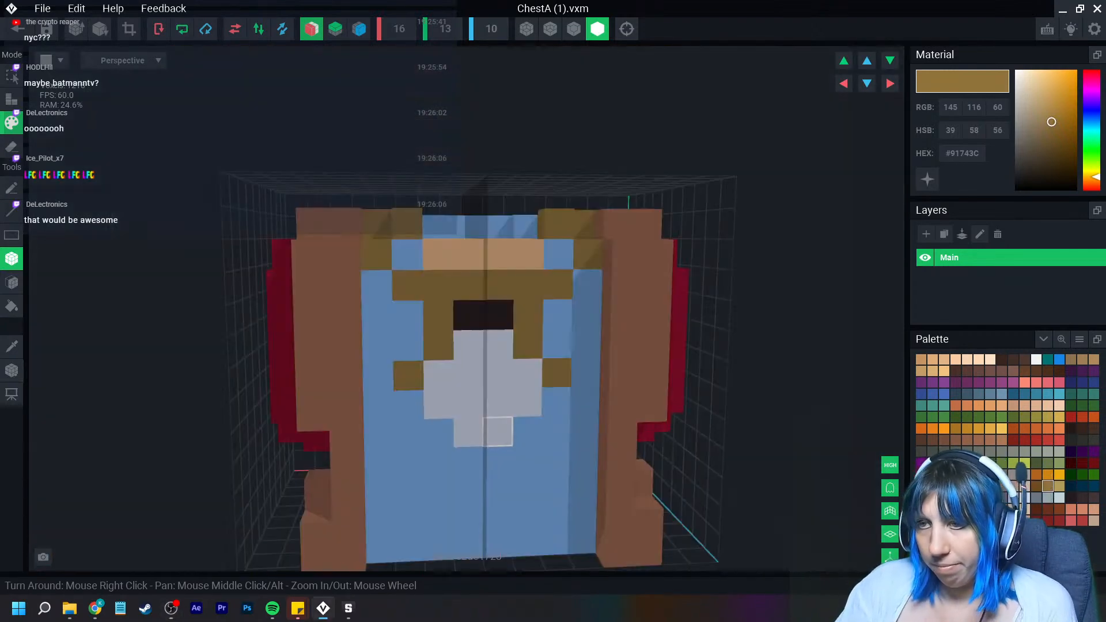
pyautogui.scroll(1, 470, 431)
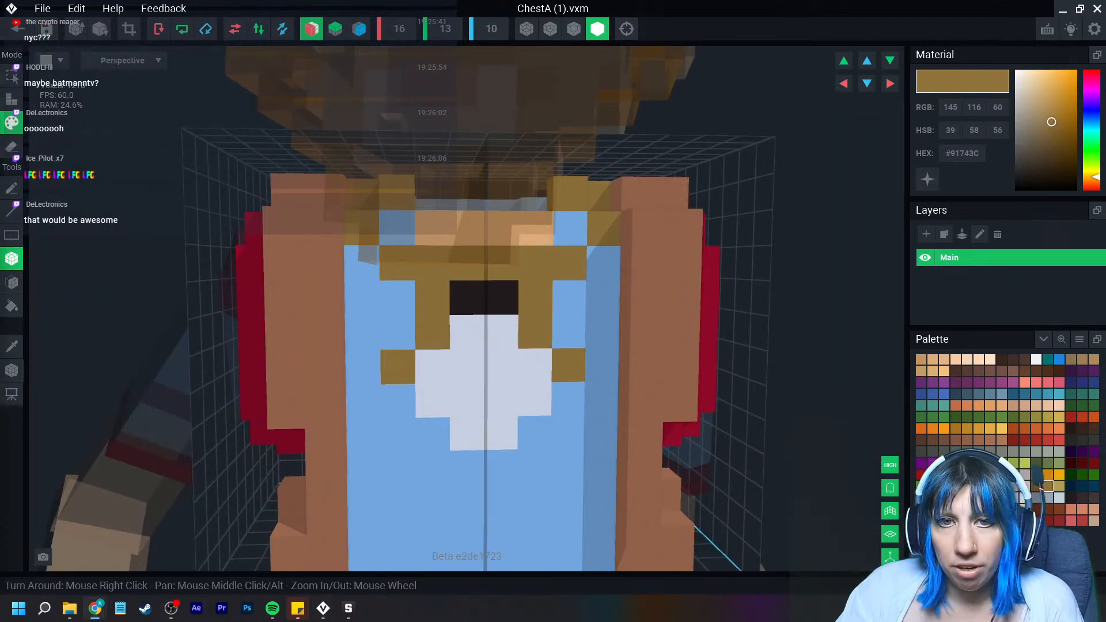
pyautogui.moveTo(433, 436); pyautogui.dragTo(430, 395, button='middle')
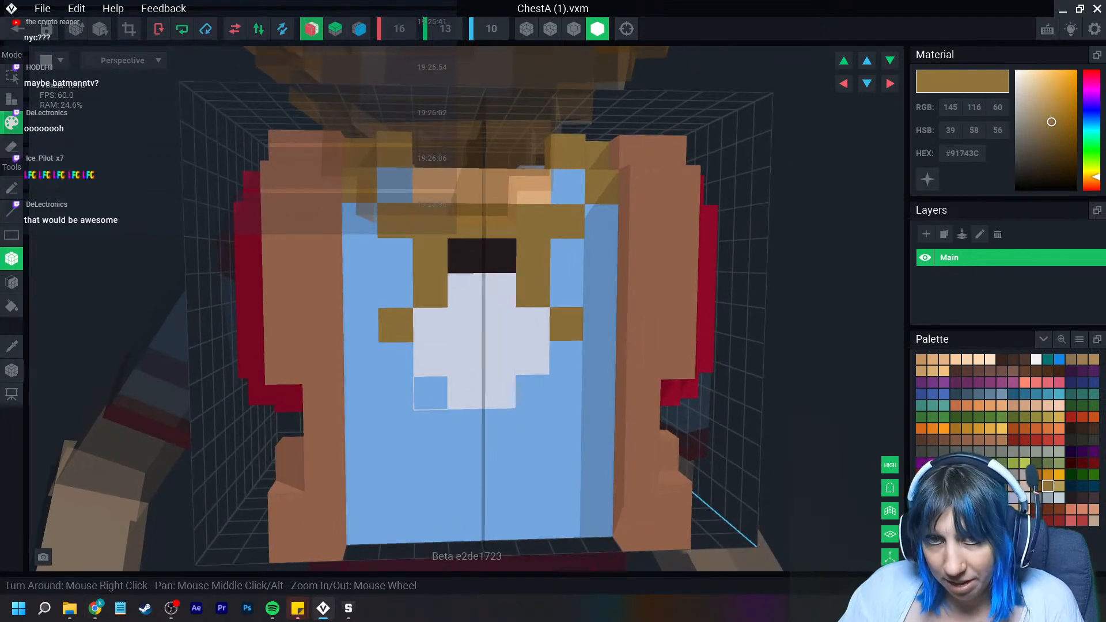
pyautogui.moveTo(466, 491); pyautogui.dragTo(469, 460, button='middle')
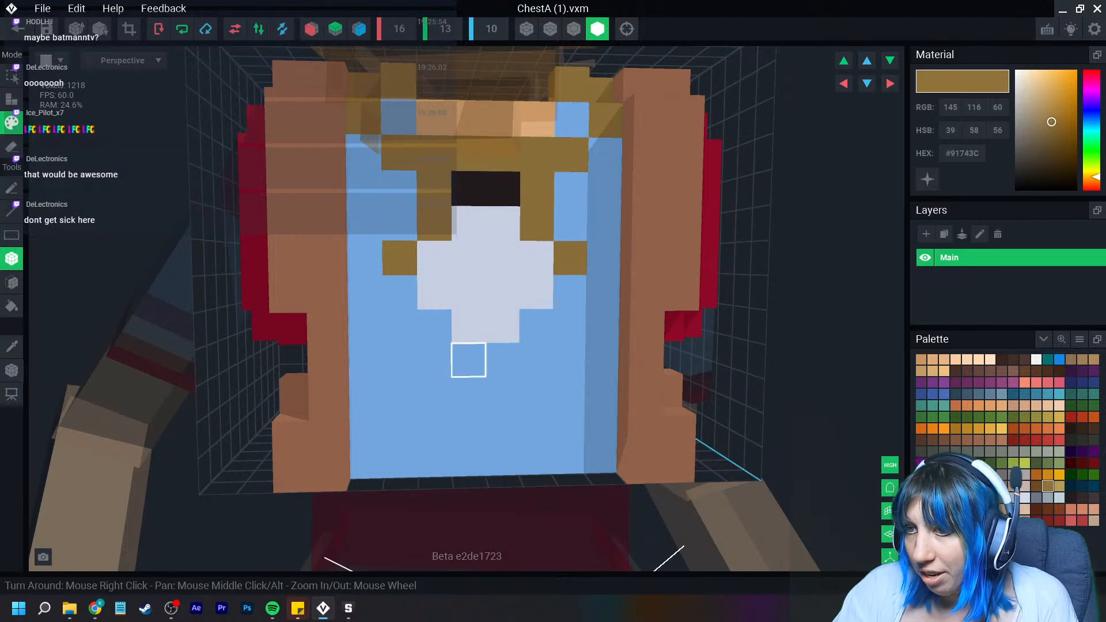
pyautogui.click(469, 360)
pyautogui.click(504, 360)
pyautogui.click(536, 325)
pyautogui.click(570, 291)
pyautogui.click(435, 360)
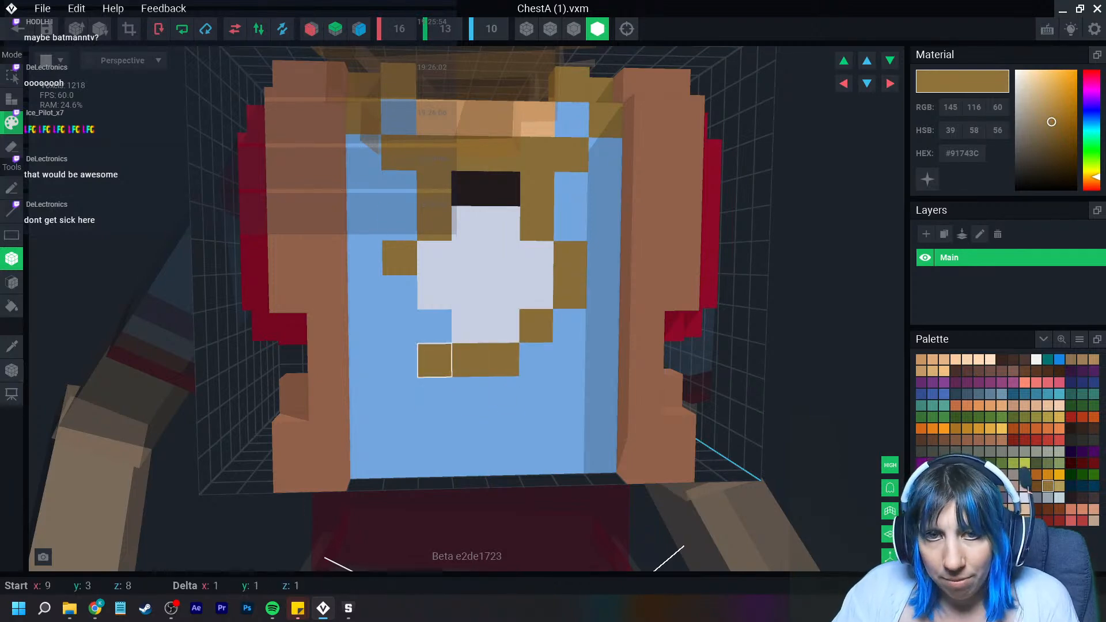
pyautogui.moveTo(401, 395); pyautogui.dragTo(400, 461)
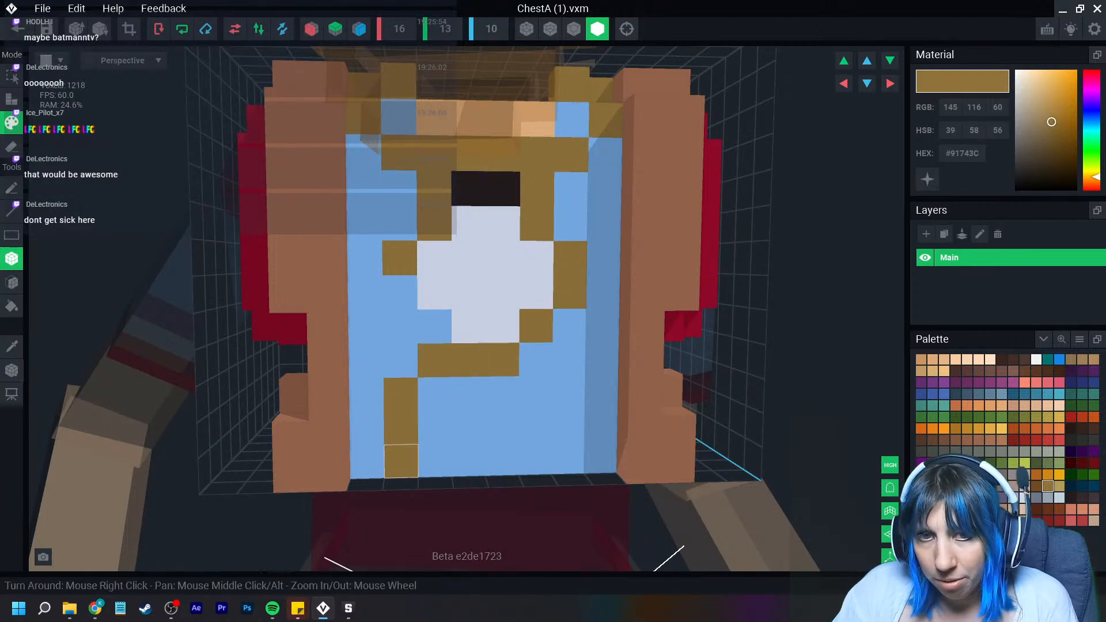
pyautogui.scroll(-5, 469, 462)
pyautogui.scroll(5, 472, 465)
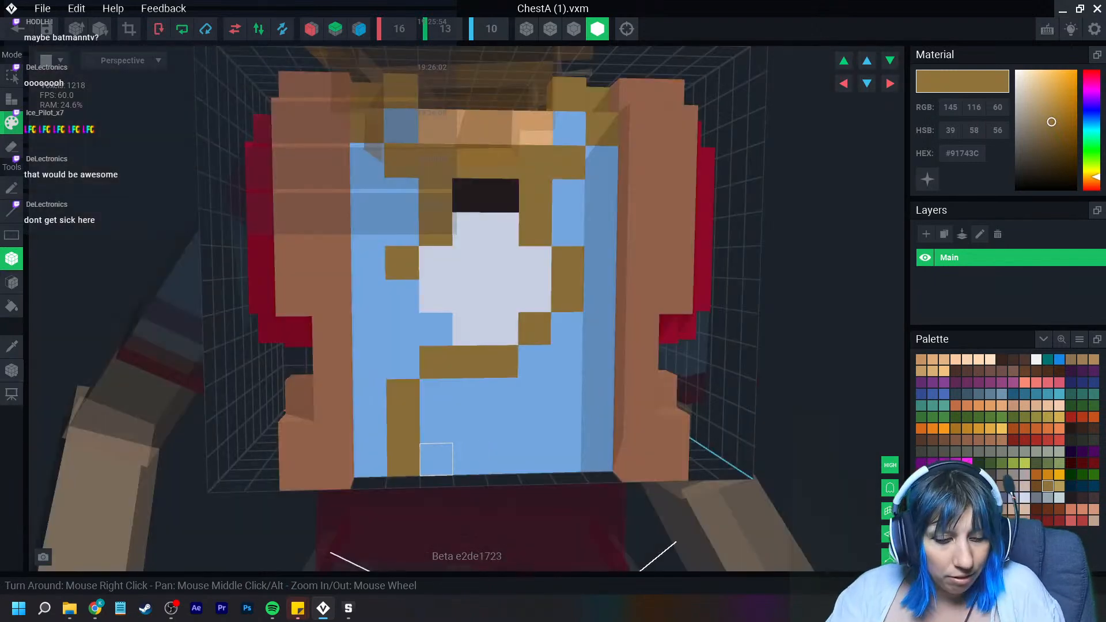
pyautogui.hotkey('ctrl', 'z')
pyautogui.scroll(-2, 436, 394)
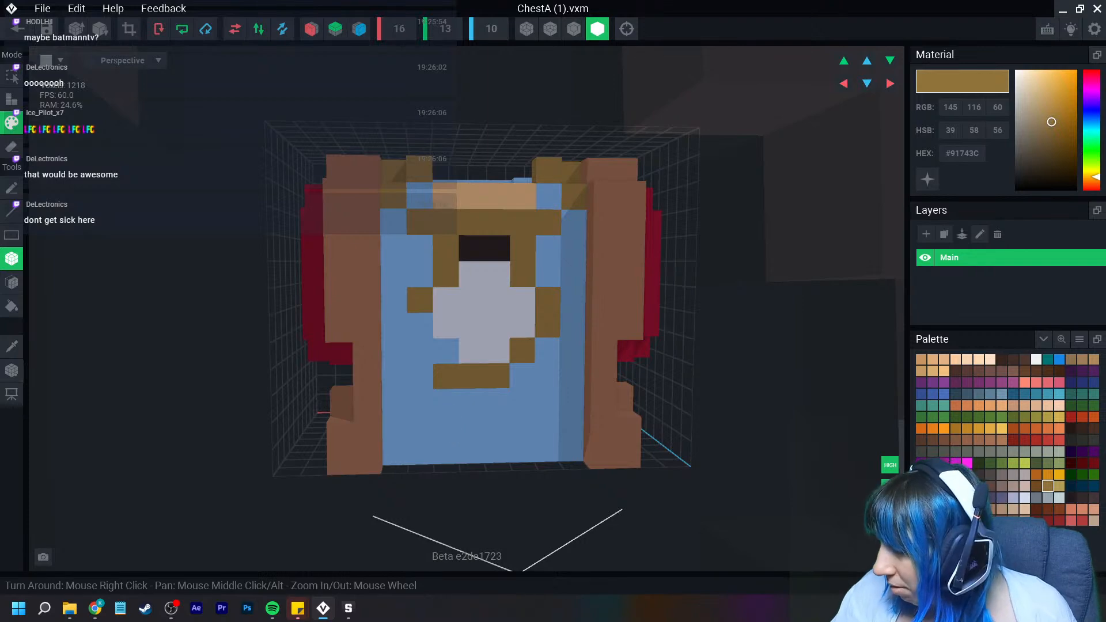
pyautogui.click(1037, 474)
pyautogui.click(446, 400)
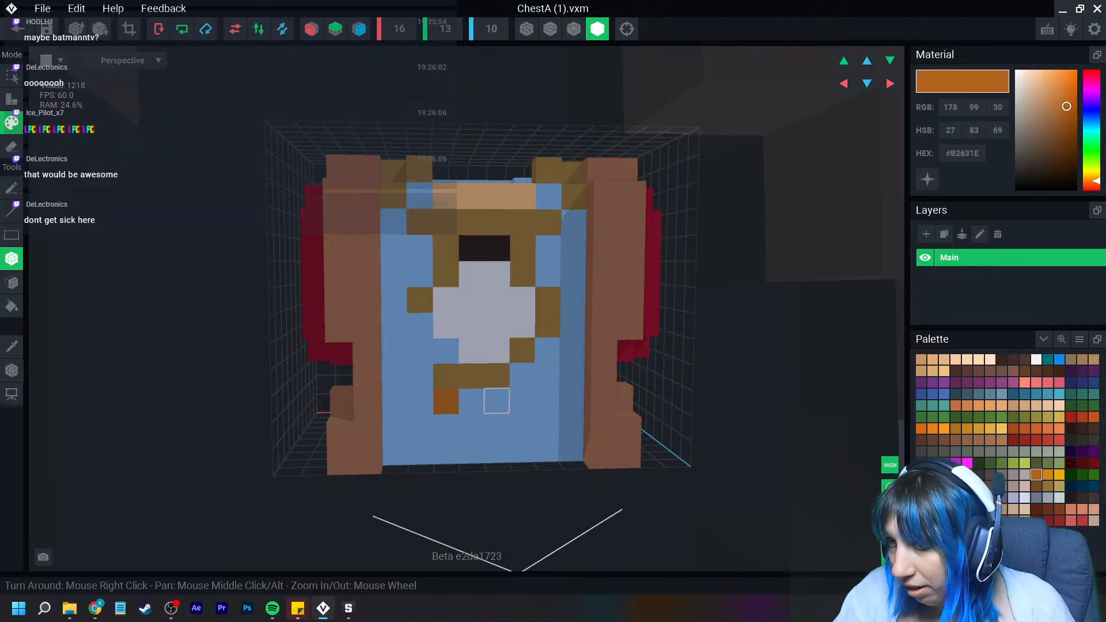
pyautogui.click(497, 400)
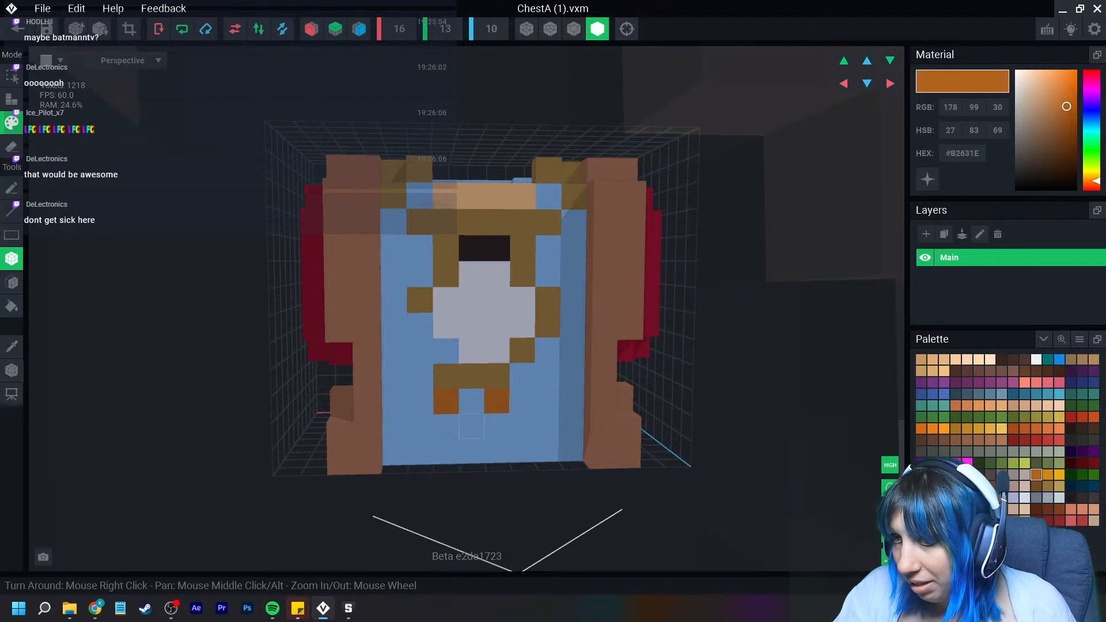
pyautogui.hotkey('ctrl', 'z')
pyautogui.hotkey('ctrl', 'z')
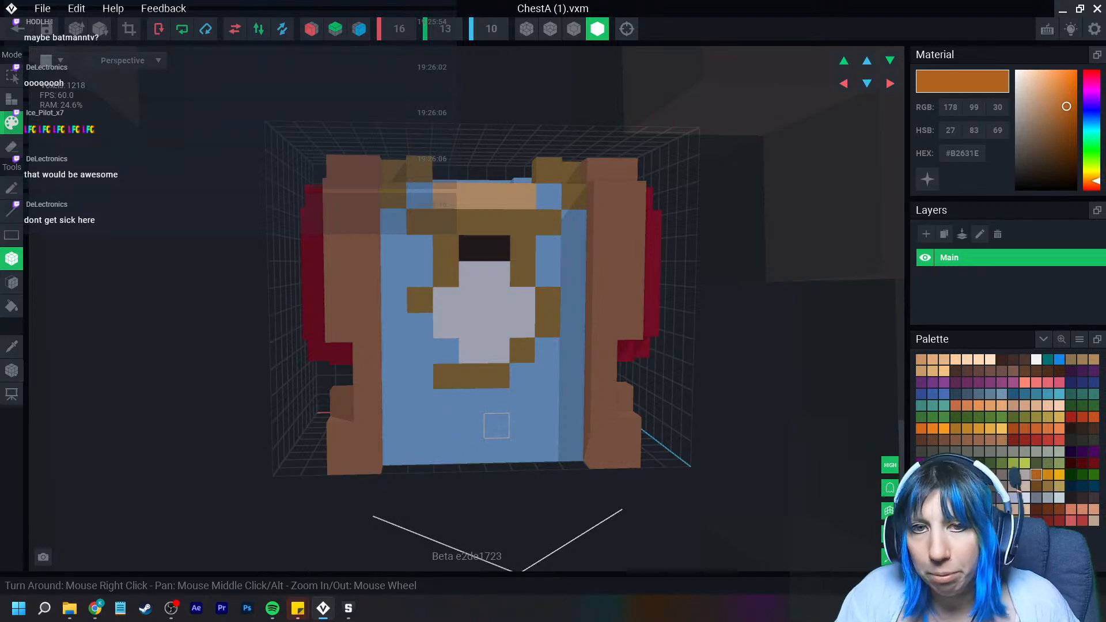
pyautogui.scroll(2, 498, 426)
pyautogui.scroll(2, 501, 426)
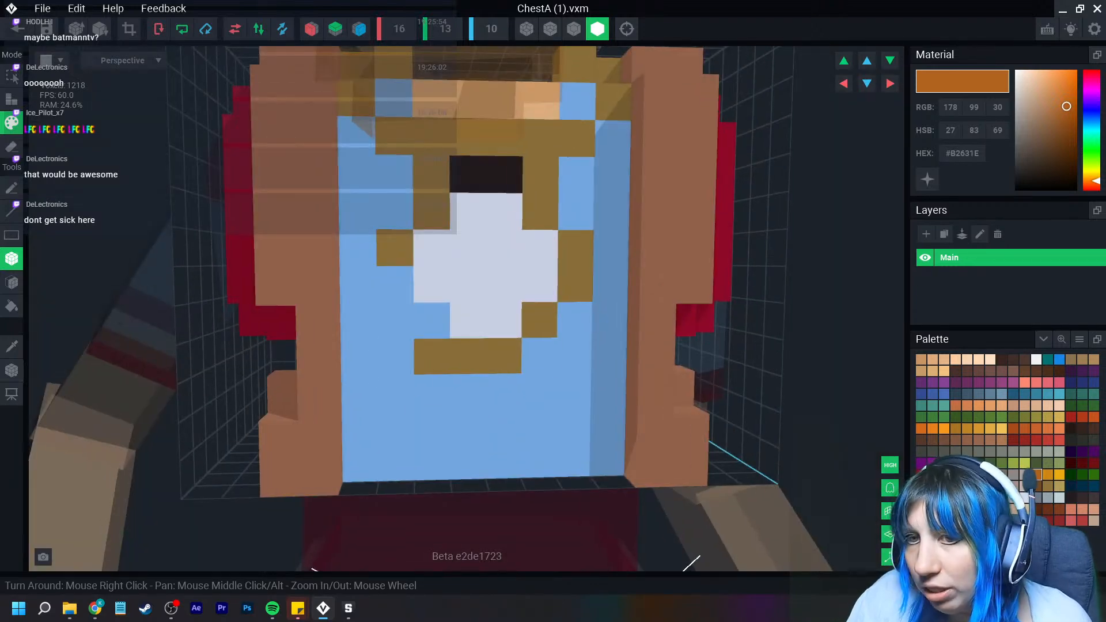
# Shade the emblem's lower white voxels lavender and light grey, undoing one stray grey voxel
pyautogui.click(11, 346)
pyautogui.click(488, 283)
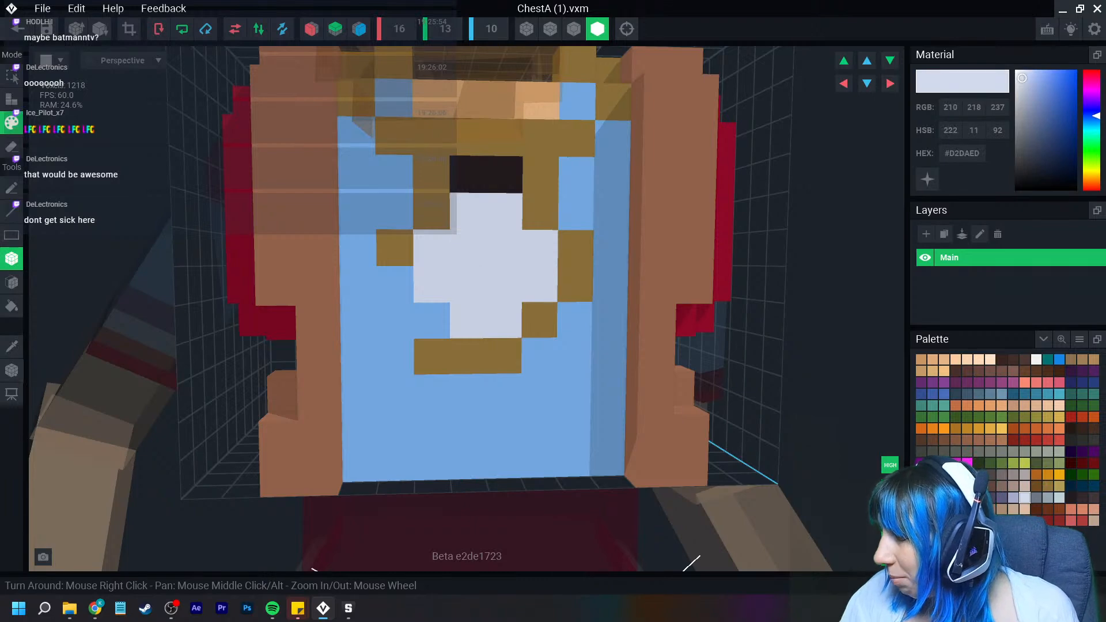
pyautogui.click(1013, 498)
pyautogui.moveTo(468, 321); pyautogui.dragTo(504, 320)
pyautogui.click(540, 285)
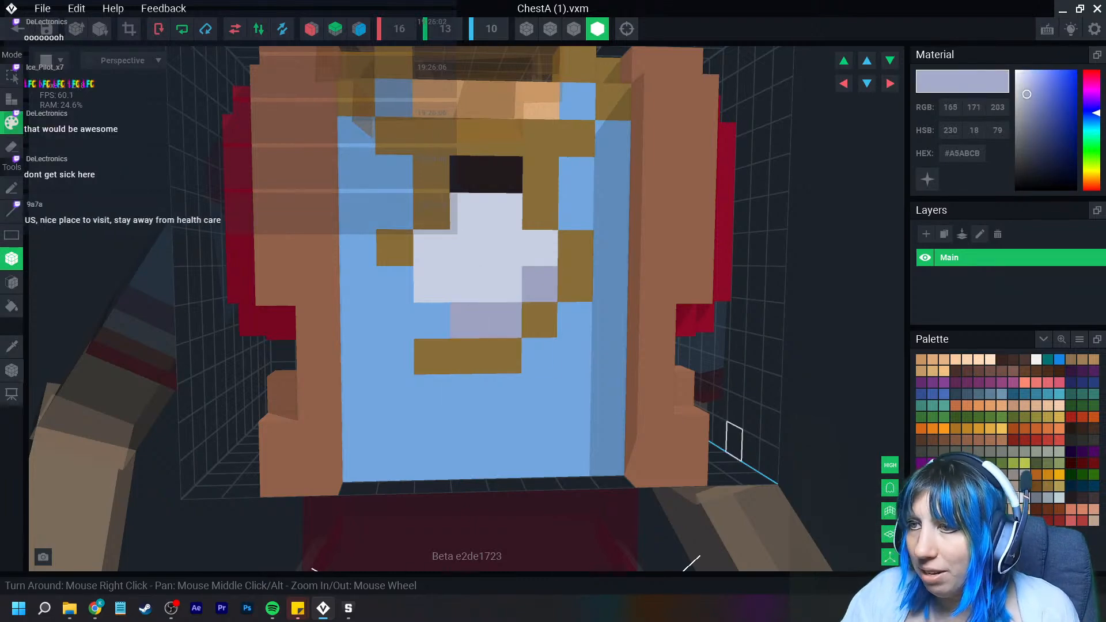
pyautogui.click(1021, 92)
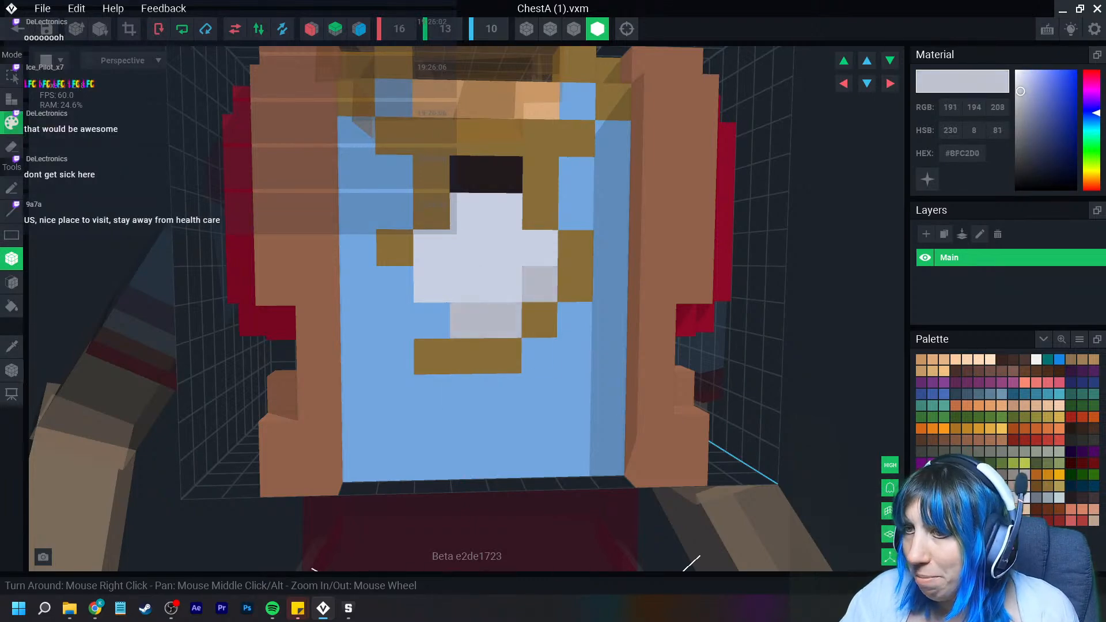
pyautogui.click(541, 248)
pyautogui.scroll(-5, 432, 428)
pyautogui.hotkey('ctrl', 'z')
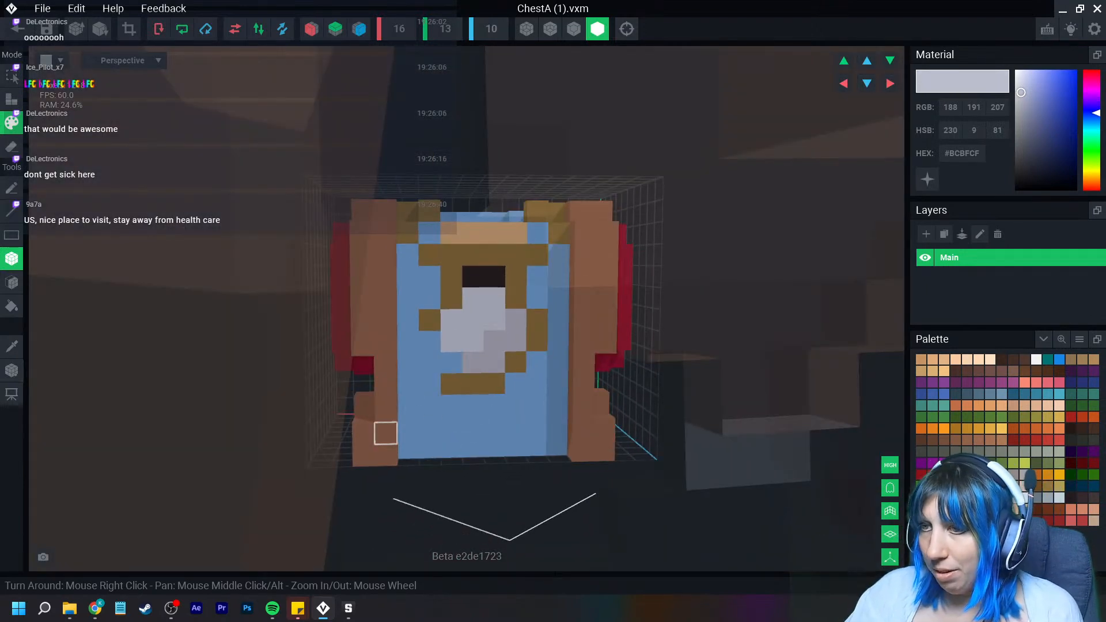
pyautogui.scroll(-6, 408, 451)
pyautogui.scroll(5, 453, 461)
pyautogui.scroll(7, 453, 462)
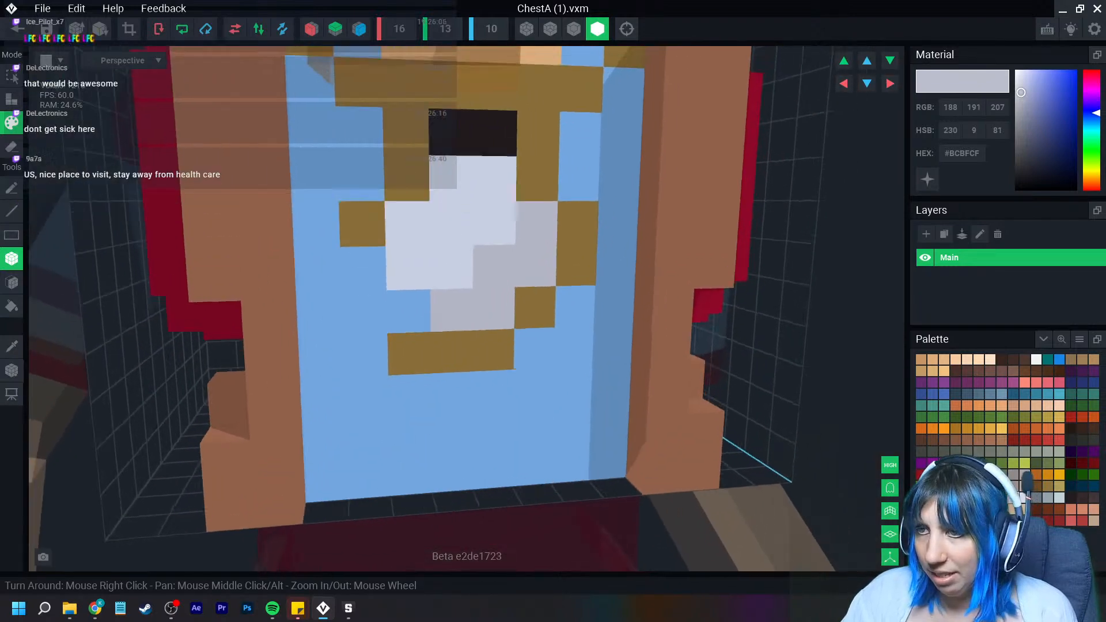
pyautogui.moveTo(461, 346); pyautogui.dragTo(446, 354, button='middle')
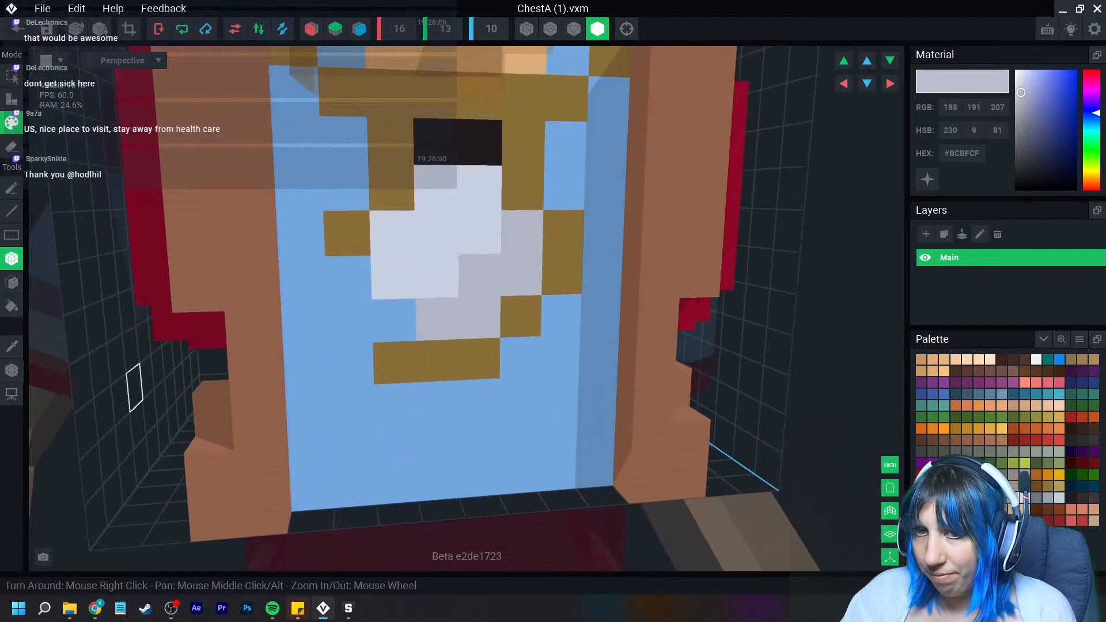
# Sample the chest's light blue and darken it to a deeper blue, #5069AE
pyautogui.click(11, 347)
pyautogui.click(349, 308)
pyautogui.scroll(-3, 559, 395)
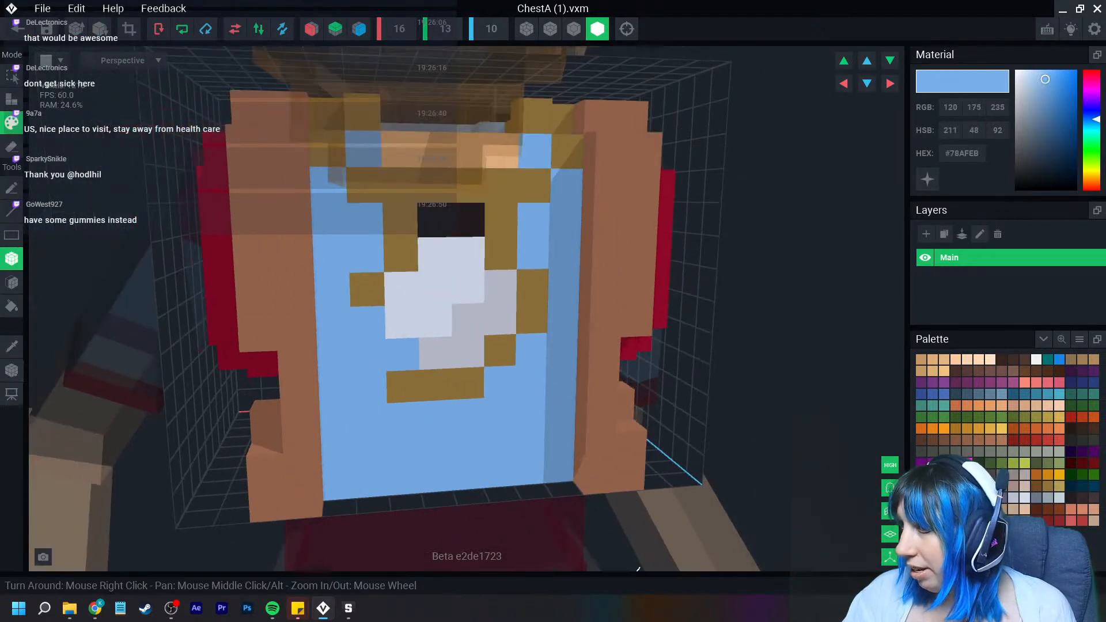
pyautogui.moveTo(1046, 80)
pyautogui.mouseDown()
pyautogui.moveTo(1050, 102)
pyautogui.moveTo(1092, 115)
pyautogui.mouseUp()
pyautogui.scroll(-5, 638, 569)
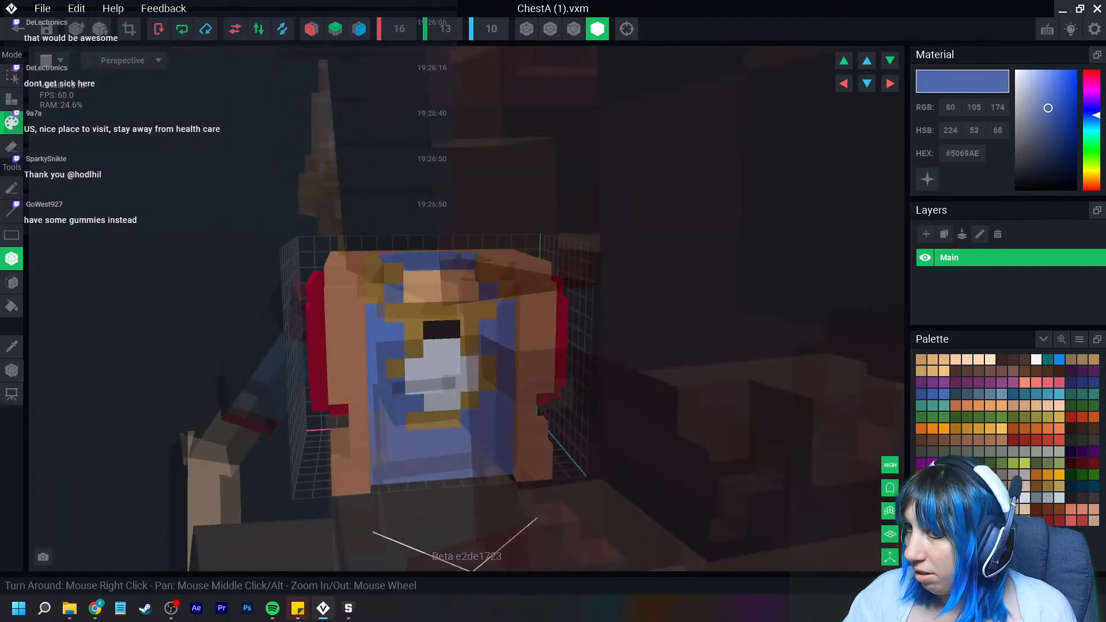
pyautogui.moveTo(488, 364); pyautogui.dragTo(380, 419, button='right')
pyautogui.scroll(4, 380, 419)
pyautogui.moveTo(453, 421); pyautogui.dragTo(418, 447, button='right')
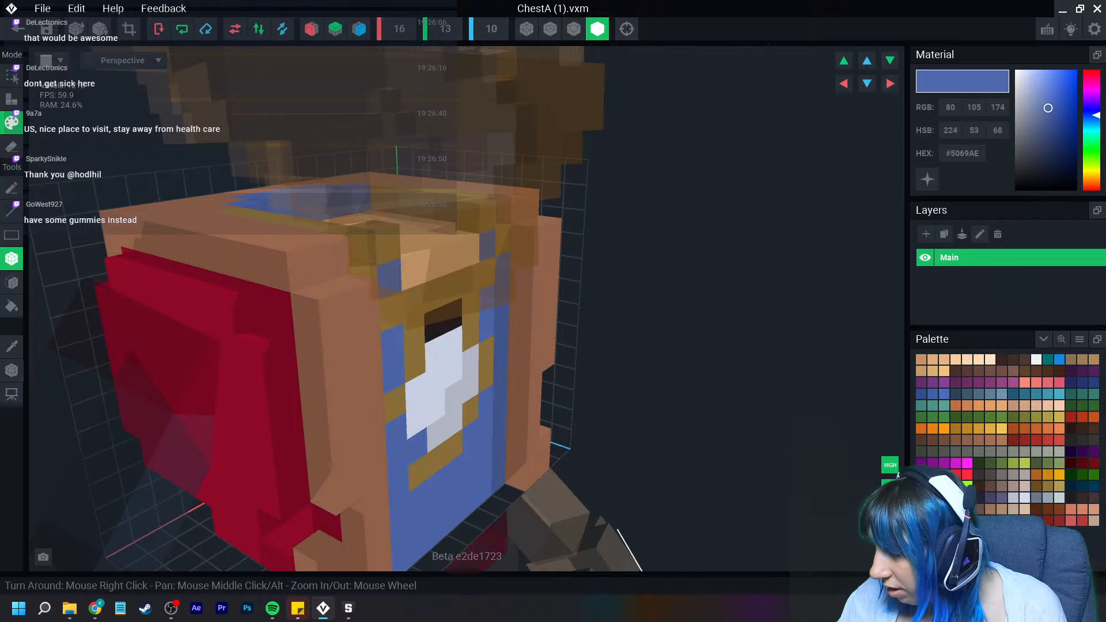
# Bucket-fill the chest's red sides with dark brown
pyautogui.click(1048, 509)
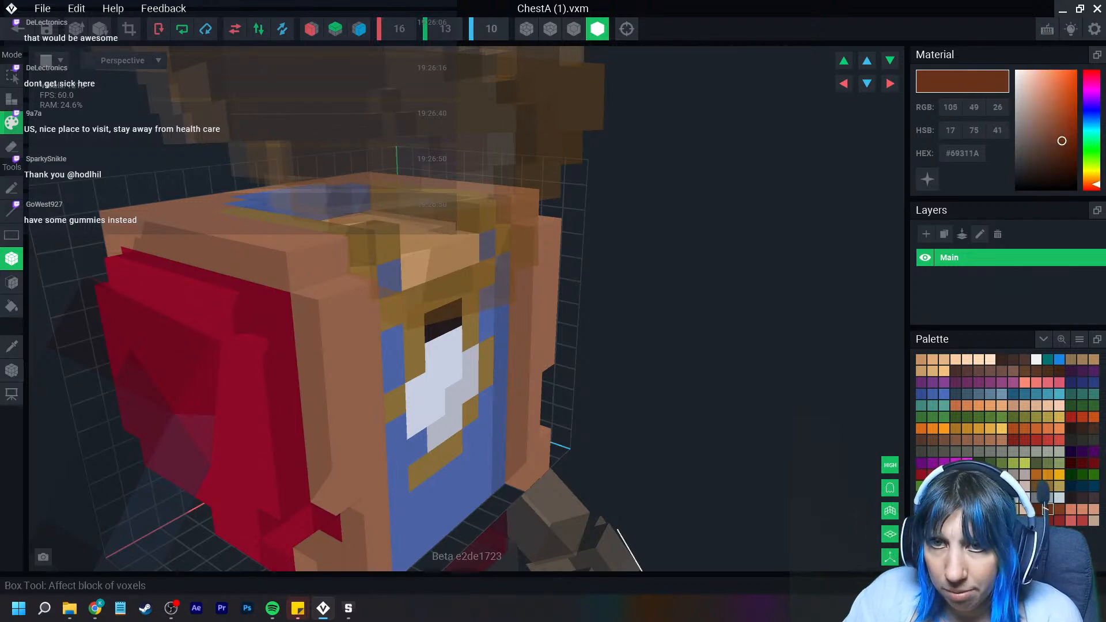
pyautogui.click(12, 306)
pyautogui.click(230, 382)
pyautogui.scroll(-2, 292, 413)
pyautogui.moveTo(292, 413); pyautogui.dragTo(415, 393, button='right')
# Save the chest model and return to couple.vxr, viewing both characters
pyautogui.click(17, 29)
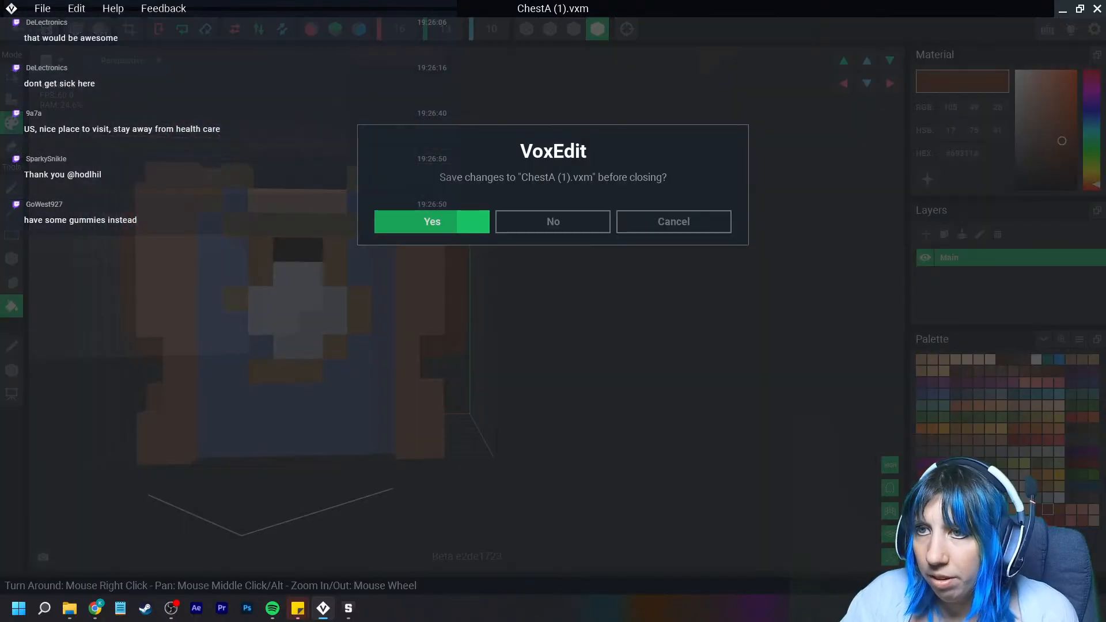
pyautogui.click(432, 222)
pyautogui.scroll(3, 450, 231)
pyautogui.moveTo(449, 231); pyautogui.dragTo(461, 230, button='right')
pyautogui.moveTo(566, 153); pyautogui.dragTo(565, 154, button='right')
pyautogui.scroll(3, 495, 184)
pyautogui.moveTo(495, 184); pyautogui.dragTo(495, 185, button='right')
pyautogui.scroll(-5, 456, 219)
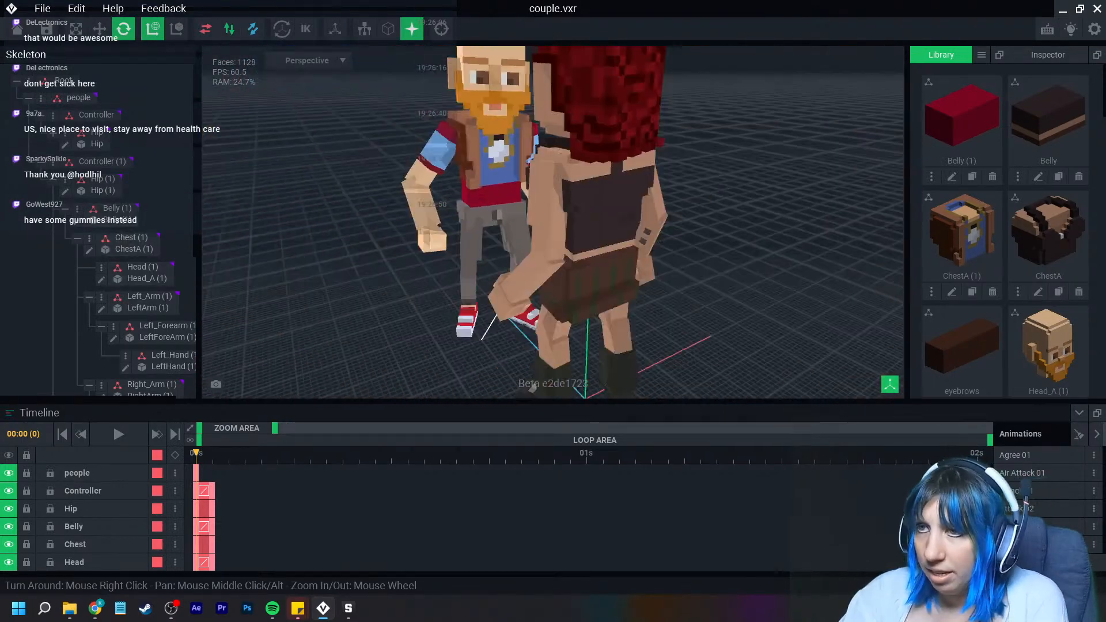
# Box-paint the man's right upper arm dark brown, covering its red and blue section, and save it
pyautogui.scroll(2, 421, 202)
pyautogui.click(432, 150)
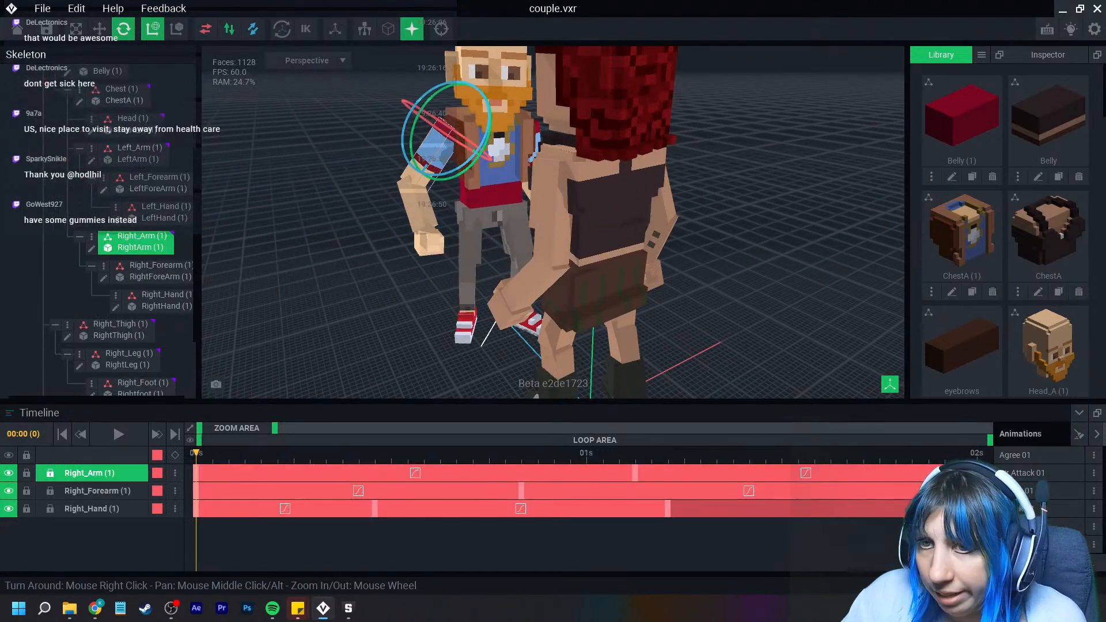
pyautogui.click(92, 249)
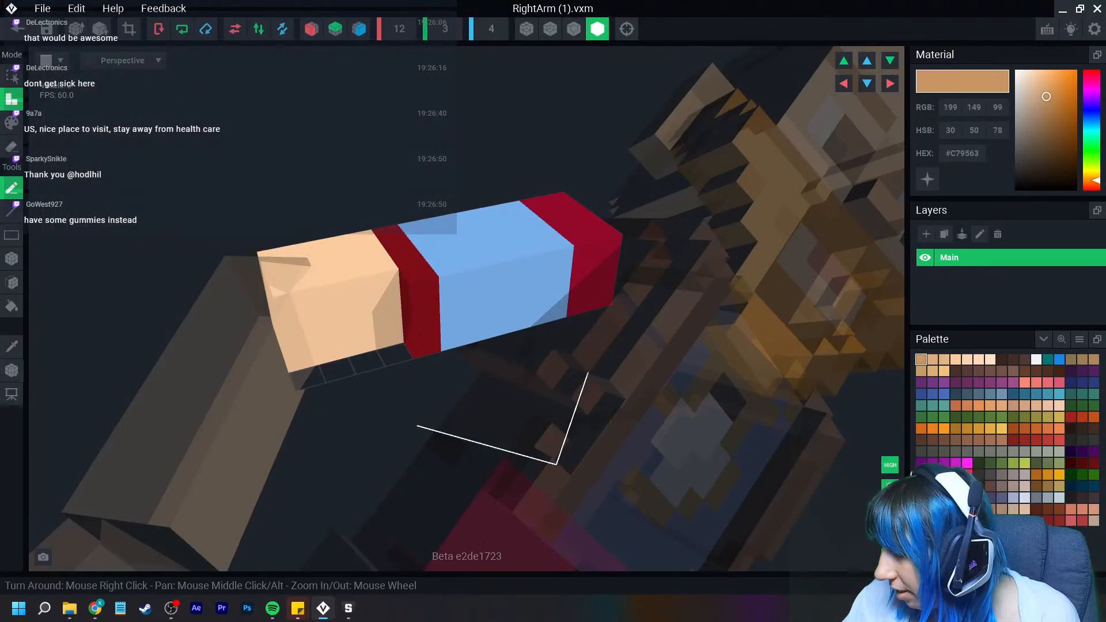
pyautogui.click(1037, 509)
pyautogui.click(11, 122)
pyautogui.click(12, 259)
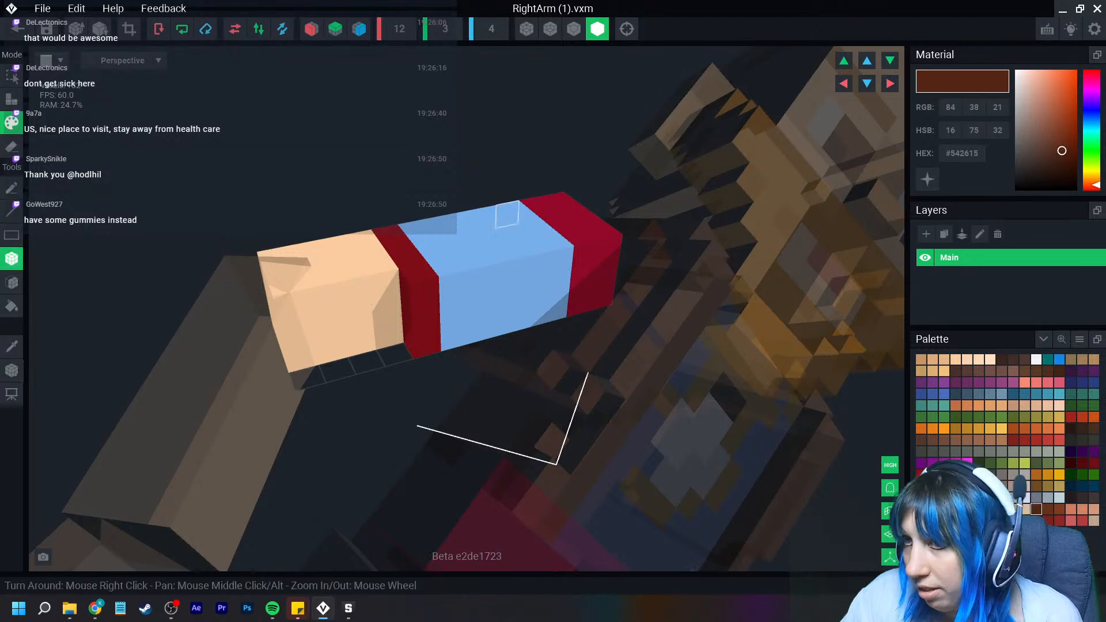
pyautogui.moveTo(561, 198)
pyautogui.mouseDown()
pyautogui.moveTo(358, 334)
pyautogui.moveTo(304, 351)
pyautogui.mouseUp()
pyautogui.moveTo(418, 282); pyautogui.dragTo(606, 291)
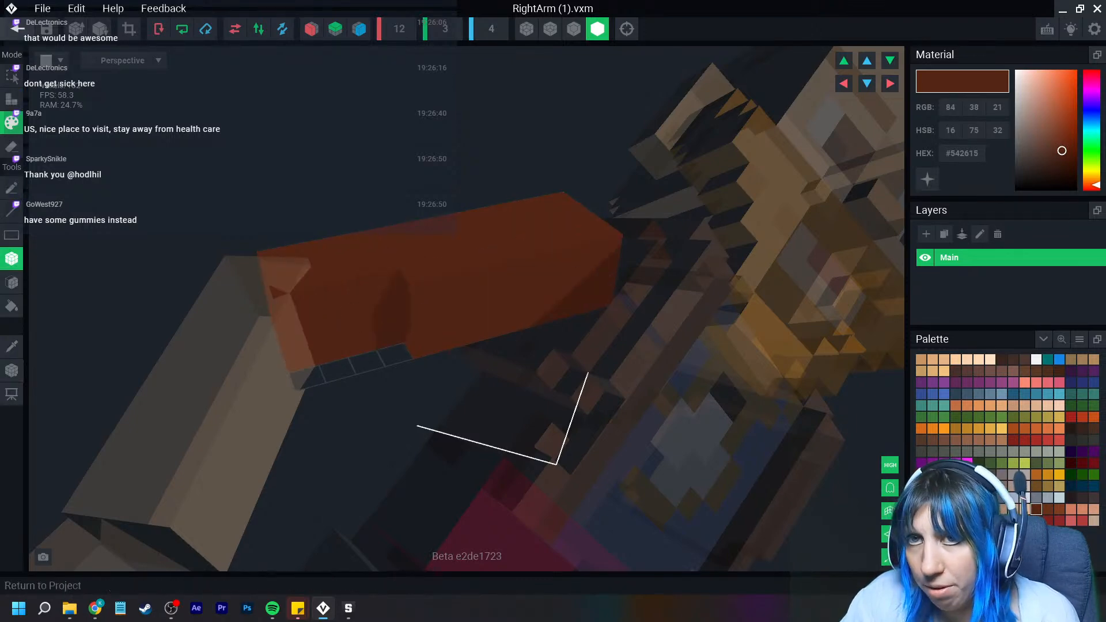
pyautogui.click(17, 26)
pyautogui.click(432, 221)
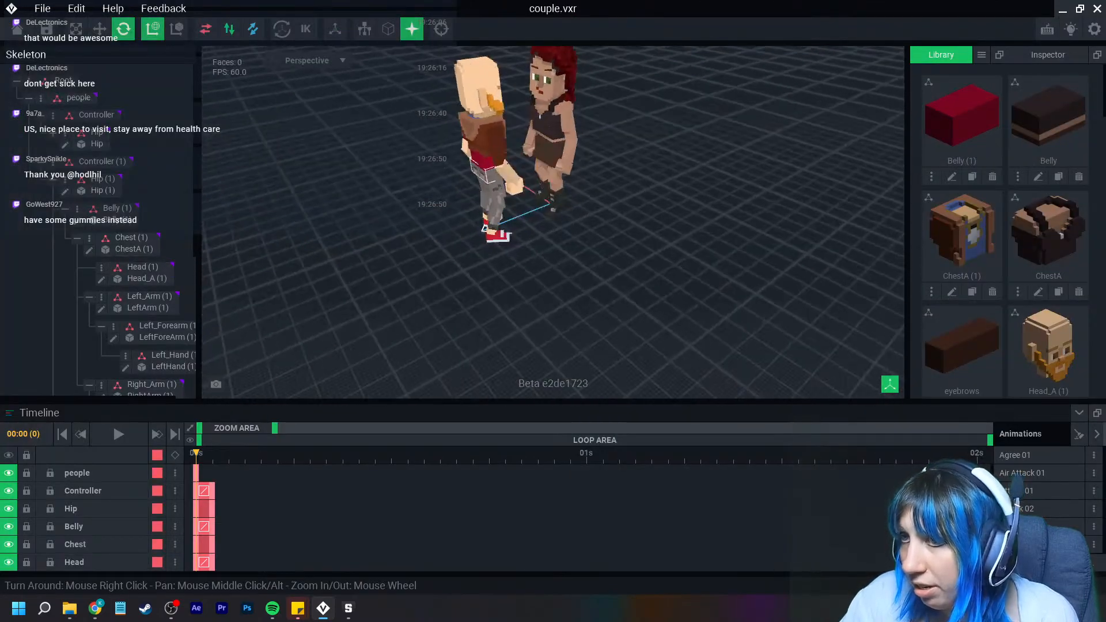
# Refill the whole right arm with a slightly brighter brown, save it, and open the right forearm model
pyautogui.scroll(5, 536, 167)
pyautogui.moveTo(599, 185); pyautogui.dragTo(455, 179, button='right')
pyautogui.scroll(3, 461, 172)
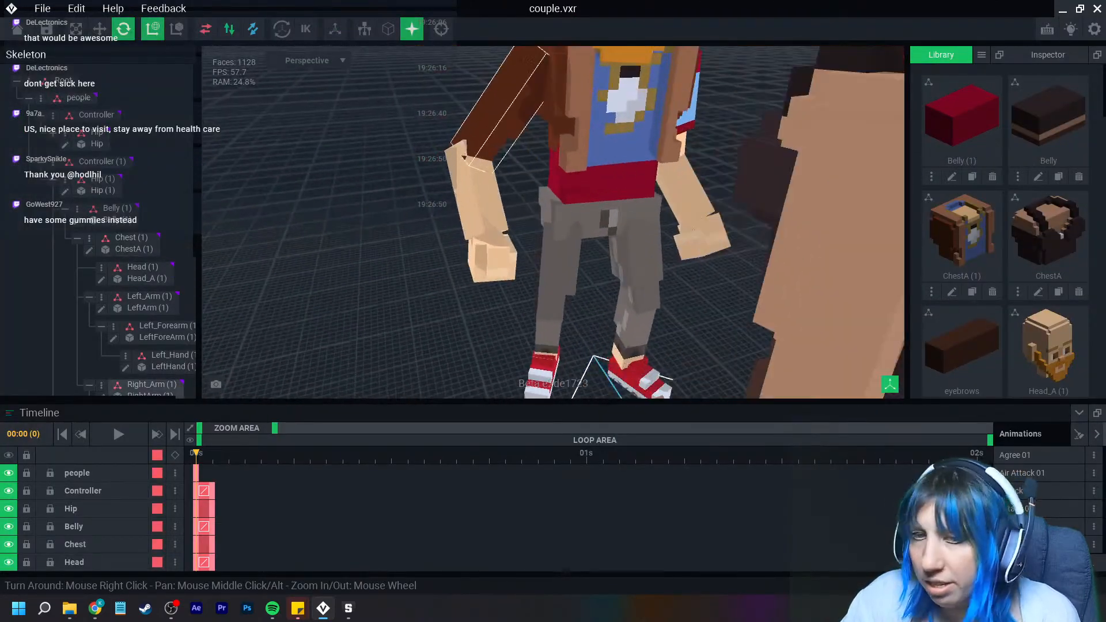
pyautogui.click(500, 115)
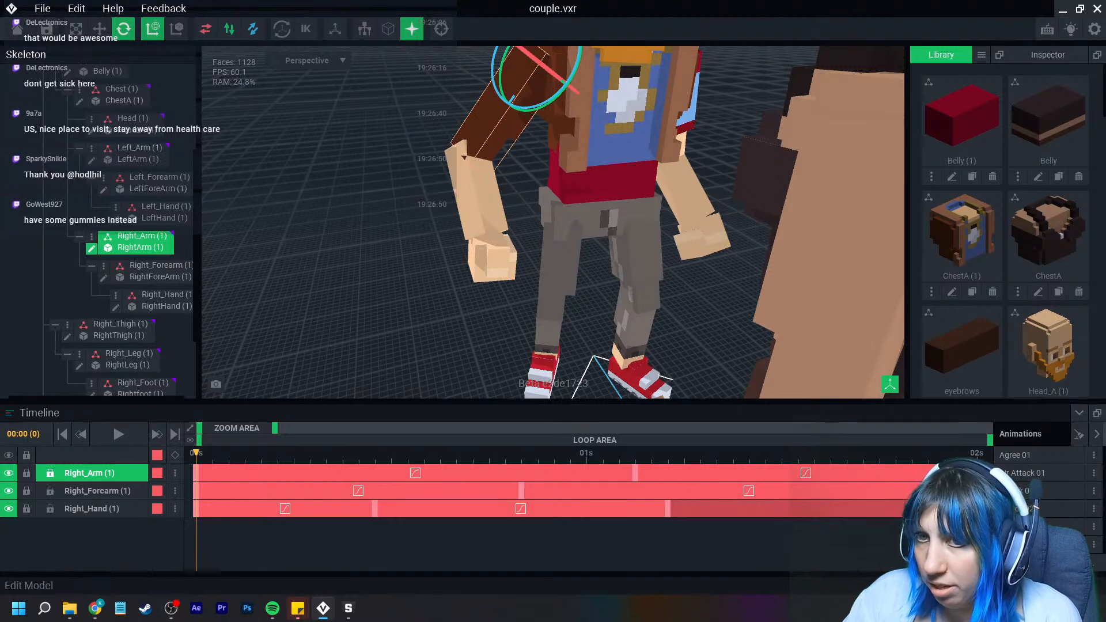
pyautogui.click(91, 248)
pyautogui.click(1048, 509)
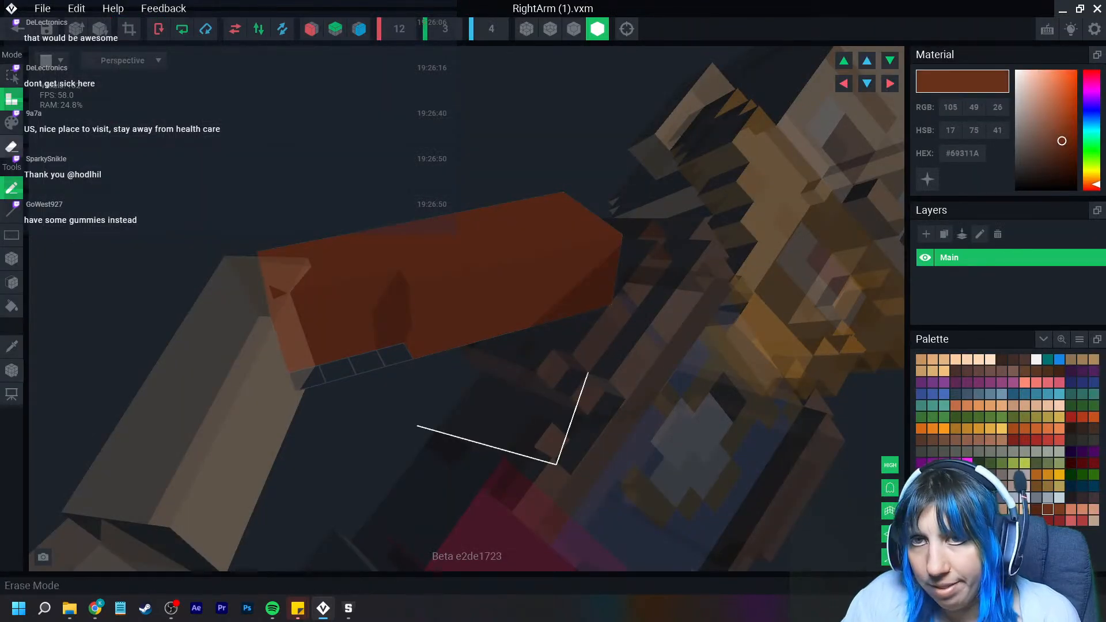
pyautogui.click(11, 123)
pyautogui.click(12, 306)
pyautogui.click(419, 272)
pyautogui.click(17, 29)
pyautogui.click(473, 222)
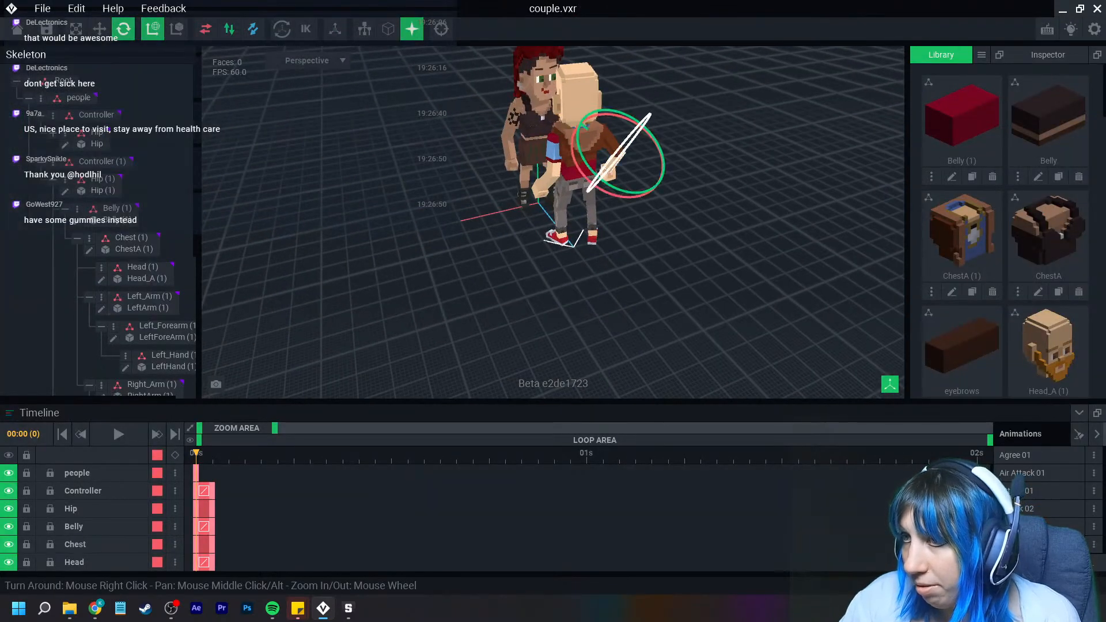
pyautogui.click(92, 248)
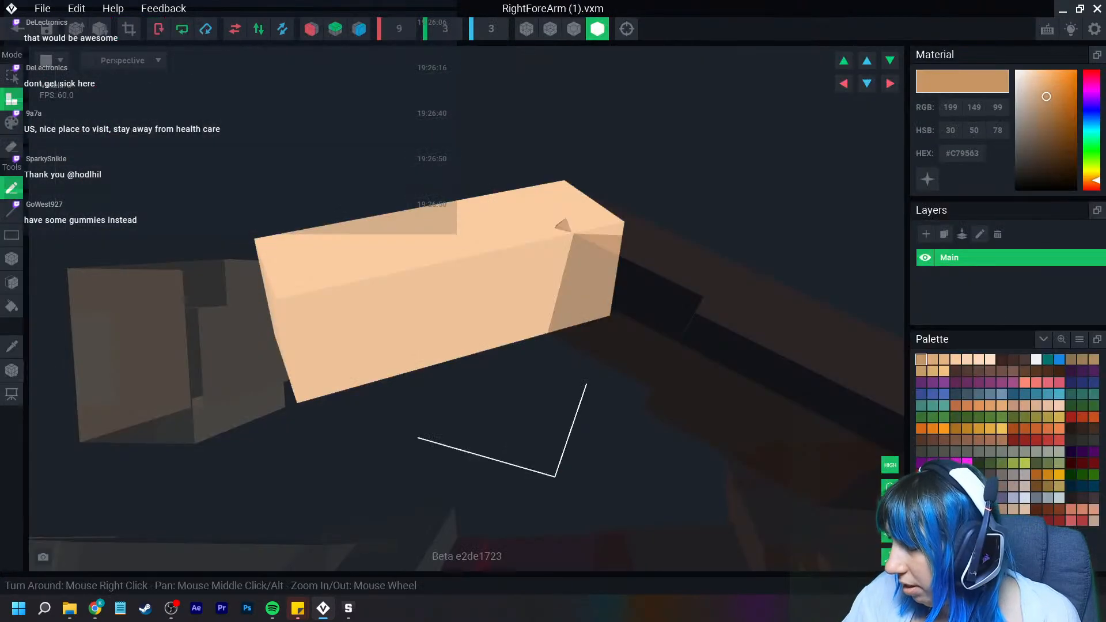
# Paint brown sleeve strokes across the right forearm, extending the sleeve along its length
pyautogui.click(1048, 510)
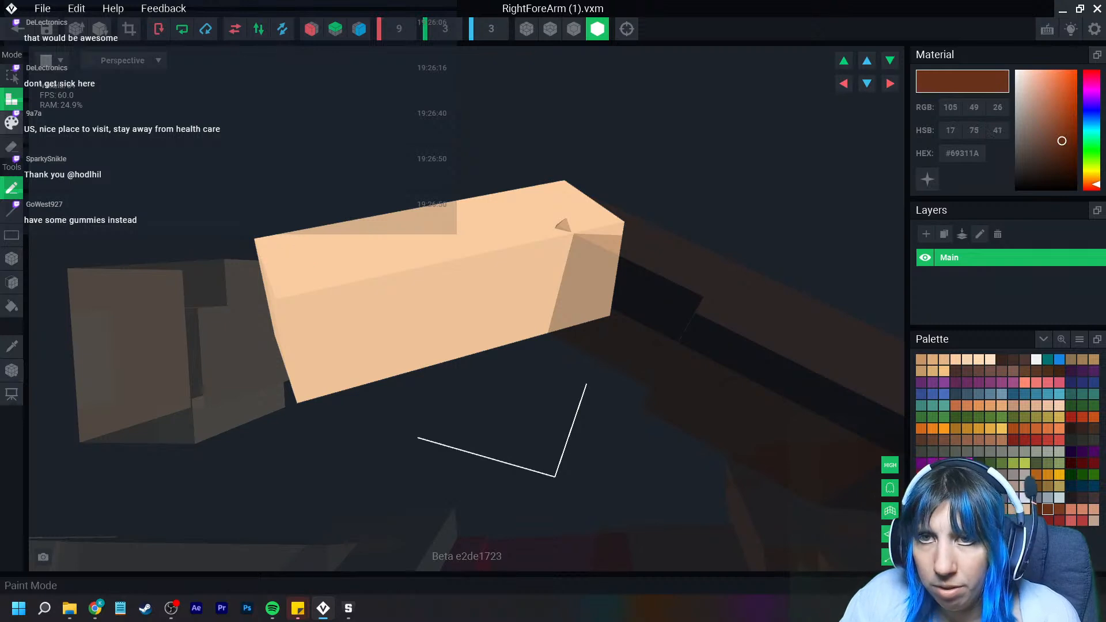
pyautogui.click(11, 122)
pyautogui.moveTo(546, 209)
pyautogui.mouseDown()
pyautogui.moveTo(504, 306)
pyautogui.moveTo(467, 346)
pyautogui.mouseUp()
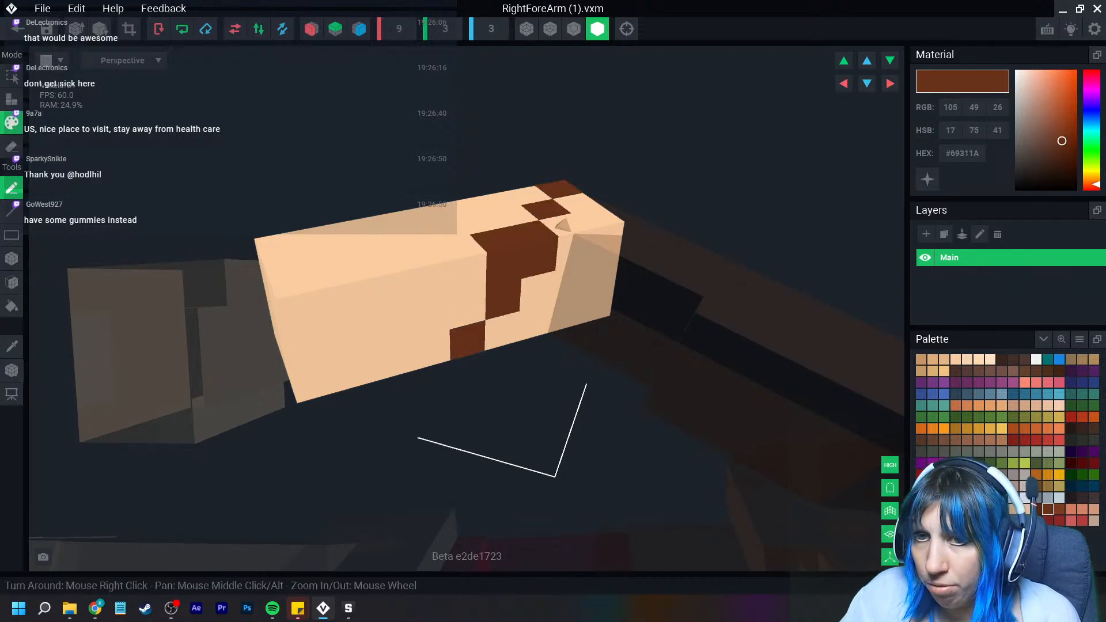
pyautogui.moveTo(431, 215); pyautogui.dragTo(536, 323)
pyautogui.moveTo(596, 306)
pyautogui.mouseDown()
pyautogui.moveTo(601, 218)
pyautogui.moveTo(556, 316)
pyautogui.mouseUp()
pyautogui.click(11, 259)
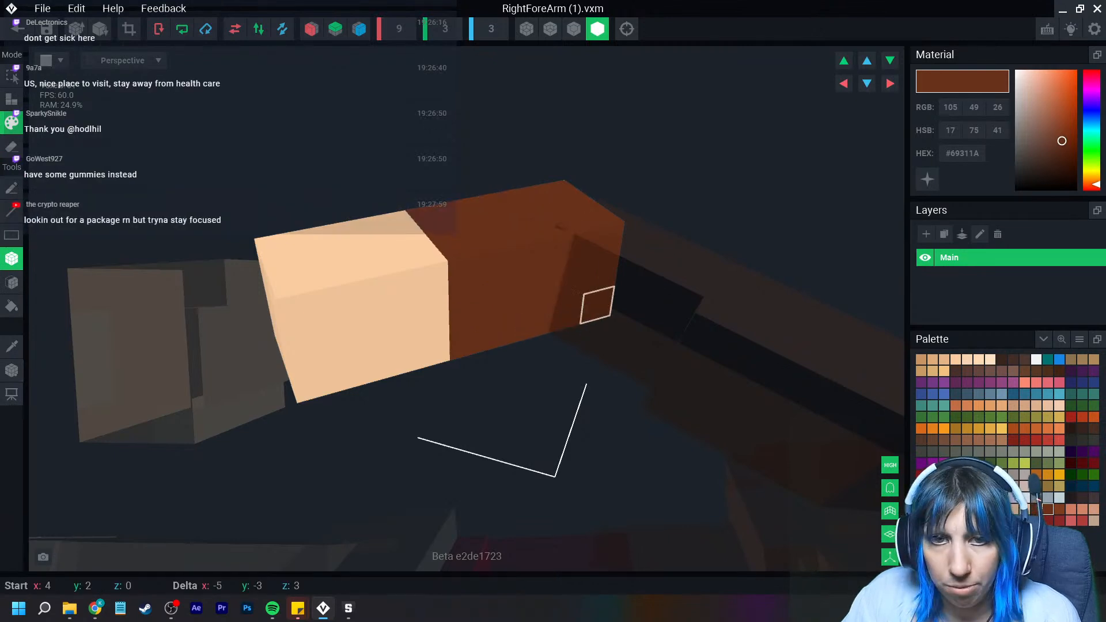
pyautogui.moveTo(397, 224); pyautogui.dragTo(429, 352)
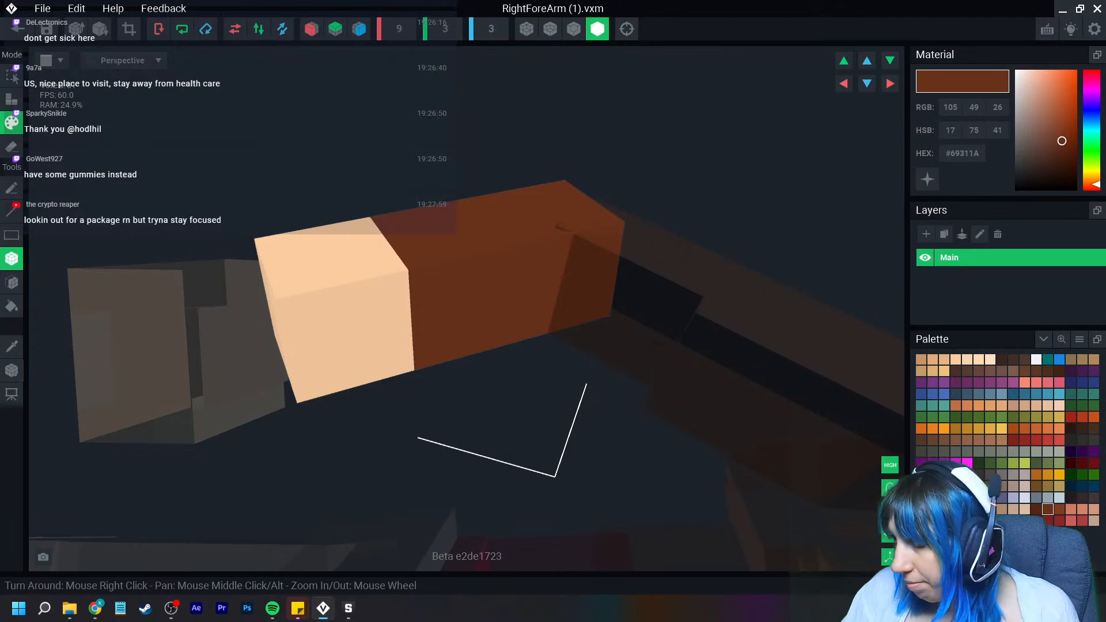
# Add two dark brown #542615 strips beside the skin section, then save the forearm
pyautogui.click(1037, 510)
pyautogui.moveTo(399, 225); pyautogui.dragTo(430, 354)
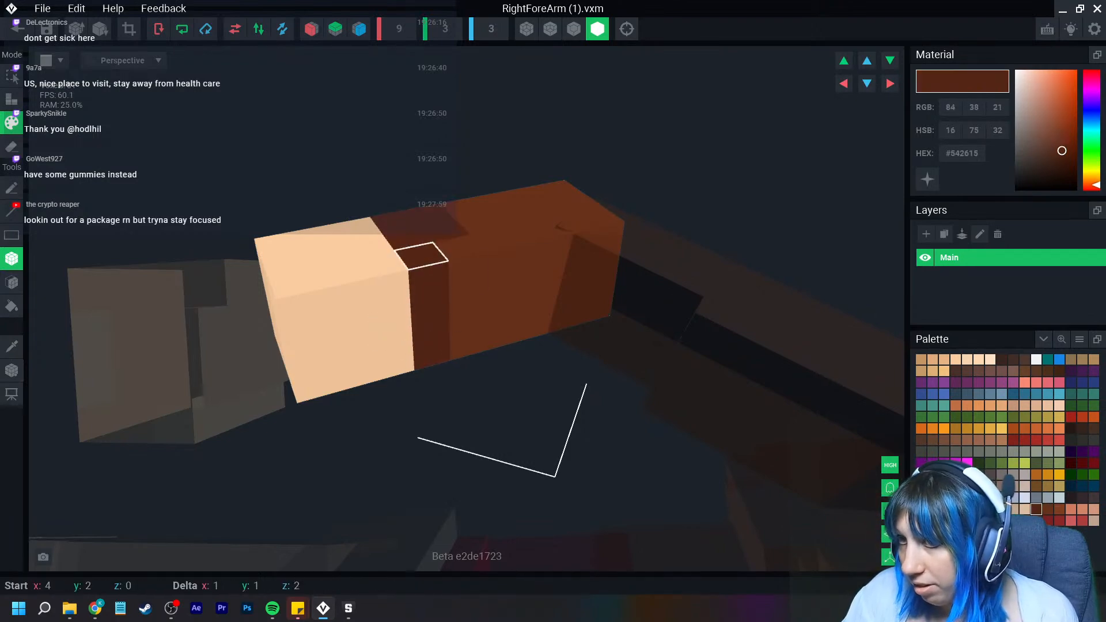
pyautogui.moveTo(427, 210); pyautogui.dragTo(461, 341)
pyautogui.moveTo(531, 304); pyautogui.dragTo(503, 358, button='right')
pyautogui.click(18, 26)
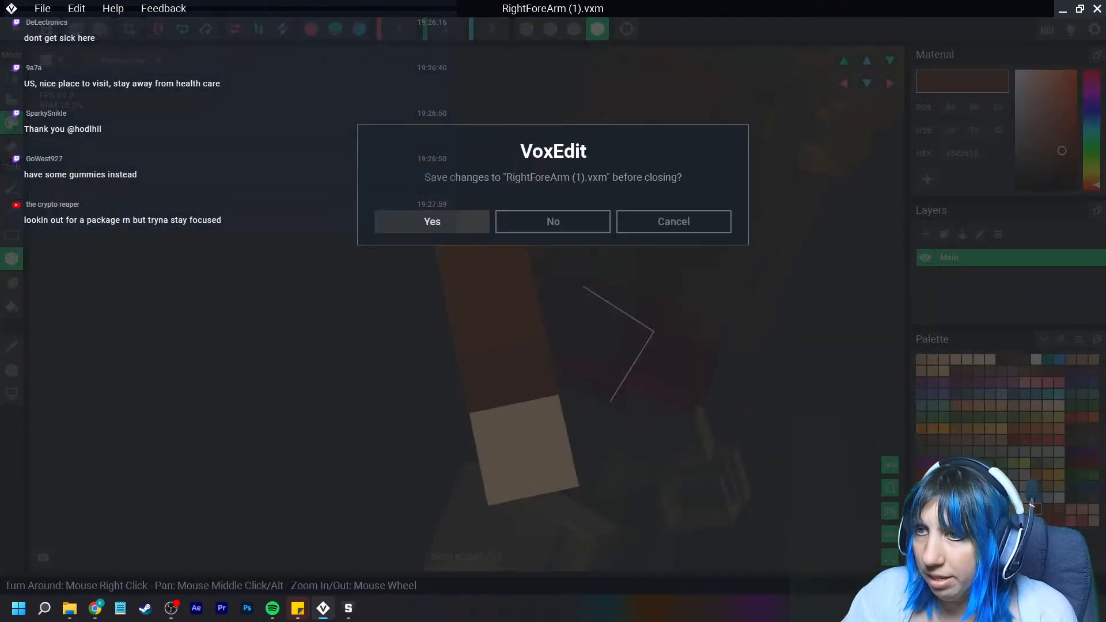
pyautogui.click(432, 222)
pyautogui.moveTo(530, 150); pyautogui.dragTo(529, 149, button='right')
pyautogui.scroll(5, 529, 148)
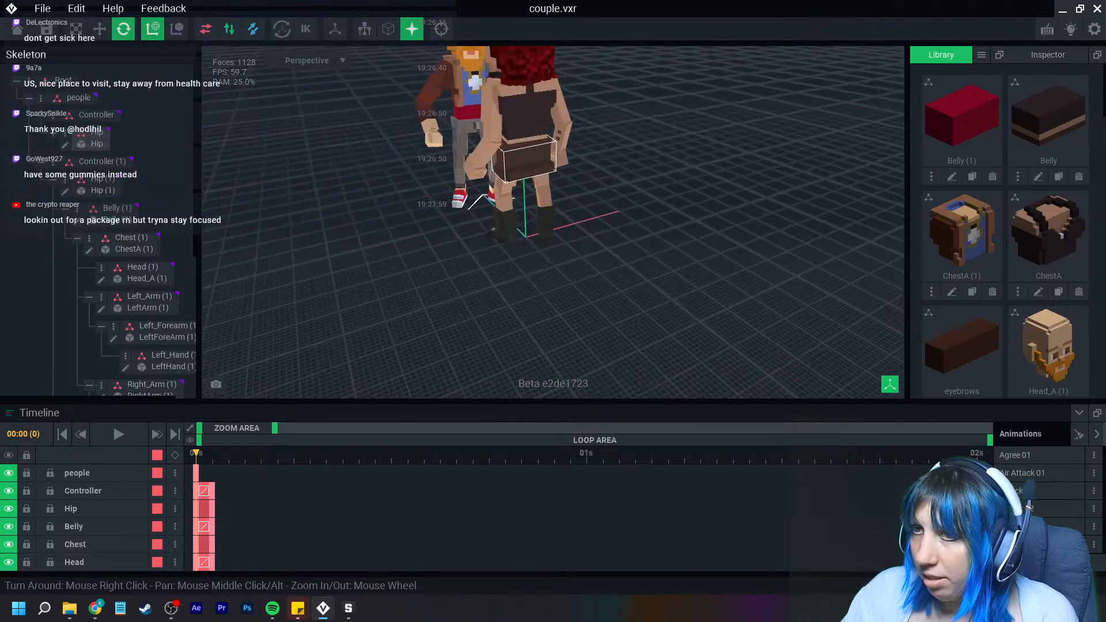
pyautogui.moveTo(529, 149); pyautogui.dragTo(568, 227, button='middle')
pyautogui.moveTo(422, 319); pyautogui.dragTo(422, 320, button='right')
pyautogui.scroll(2, 450, 230)
pyautogui.moveTo(457, 211); pyautogui.dragTo(444, 257, button='middle')
pyautogui.moveTo(444, 257); pyautogui.dragTo(444, 257, button='right')
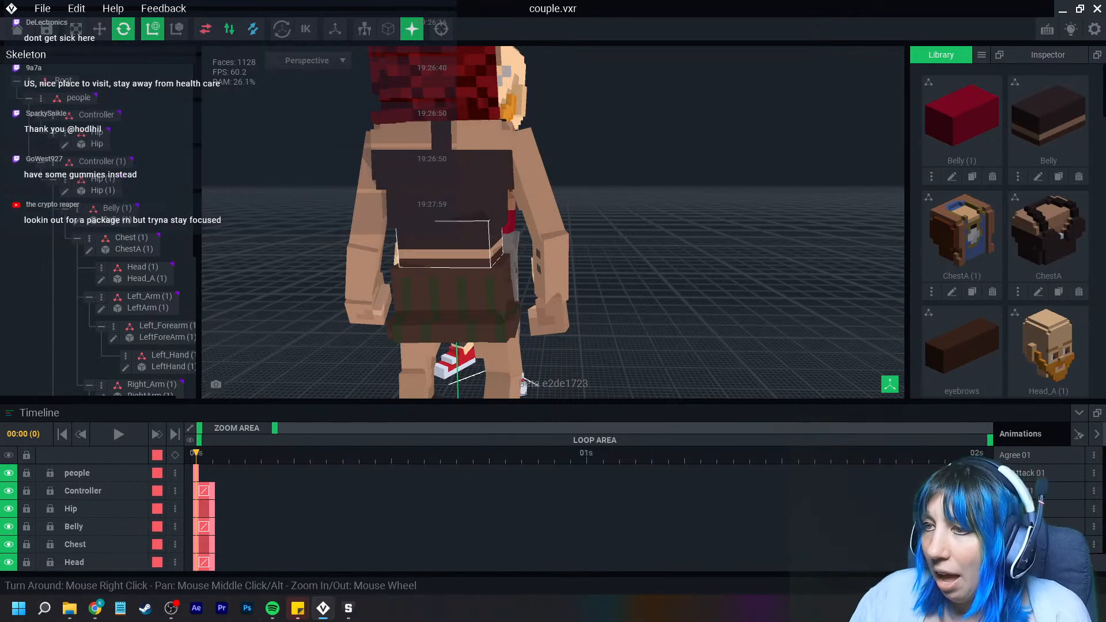
pyautogui.moveTo(510, 184); pyautogui.dragTo(536, 176, button='right')
pyautogui.moveTo(651, 173); pyautogui.dragTo(600, 173, button='right')
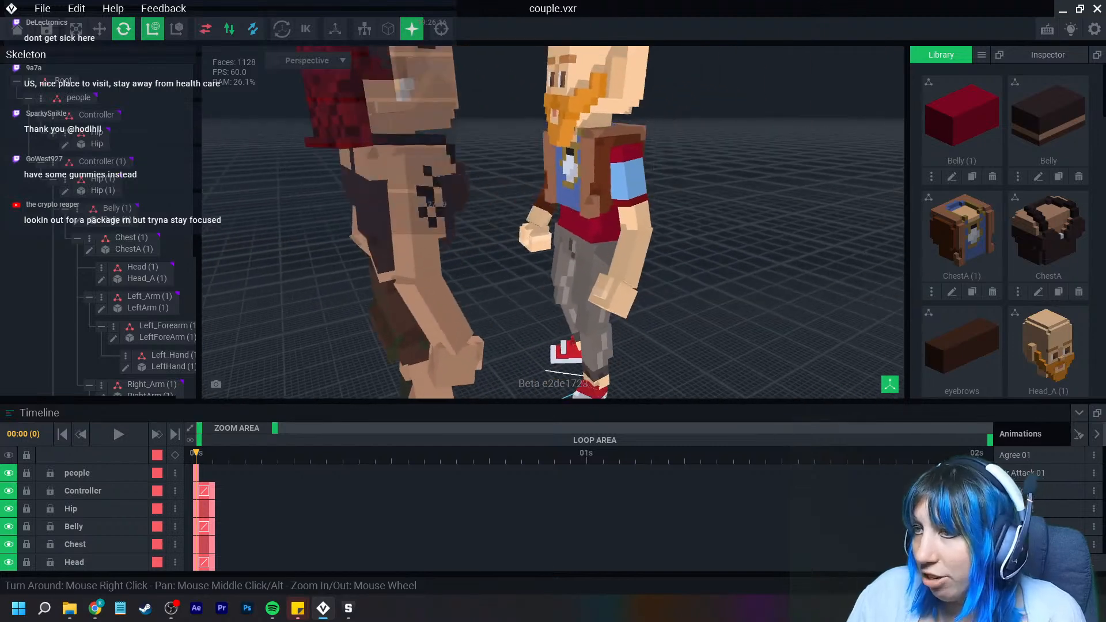
pyautogui.click(628, 180)
# Box-paint the whole left upper arm brown #69311A and save it
pyautogui.click(90, 248)
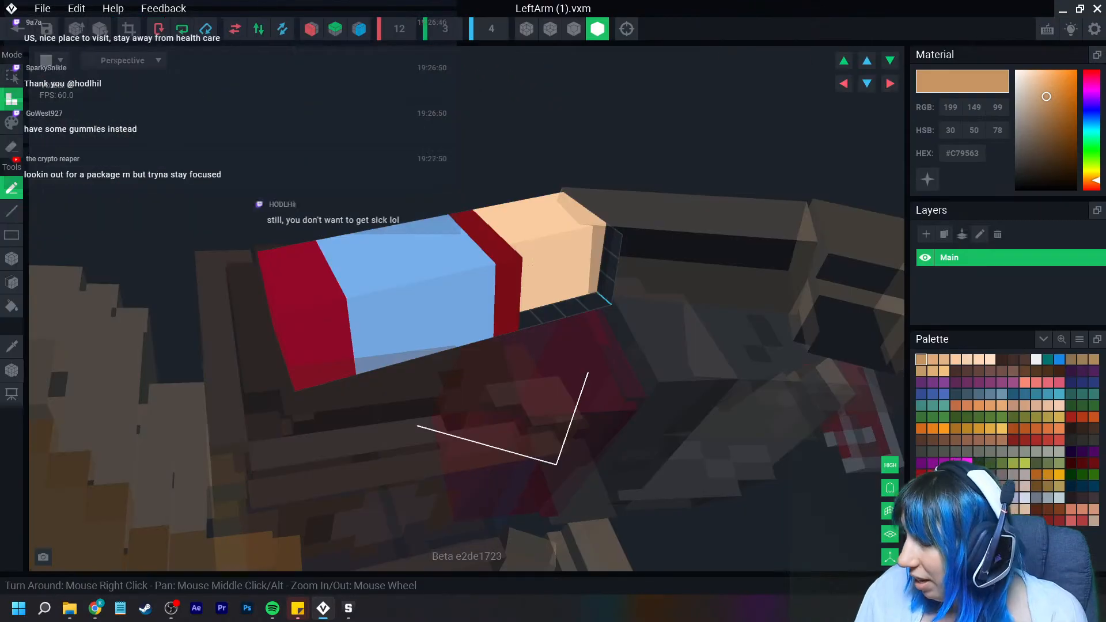
pyautogui.click(1048, 509)
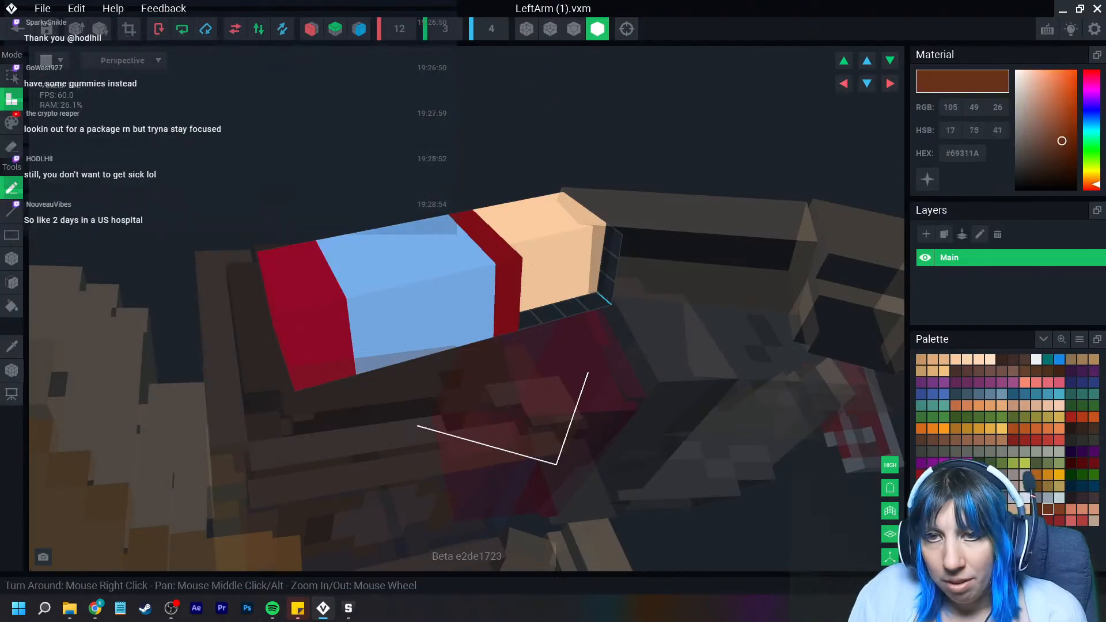
pyautogui.click(11, 123)
pyautogui.click(12, 258)
pyautogui.moveTo(275, 256)
pyautogui.mouseDown()
pyautogui.moveTo(548, 228)
pyautogui.moveTo(595, 284)
pyautogui.mouseUp()
pyautogui.click(18, 29)
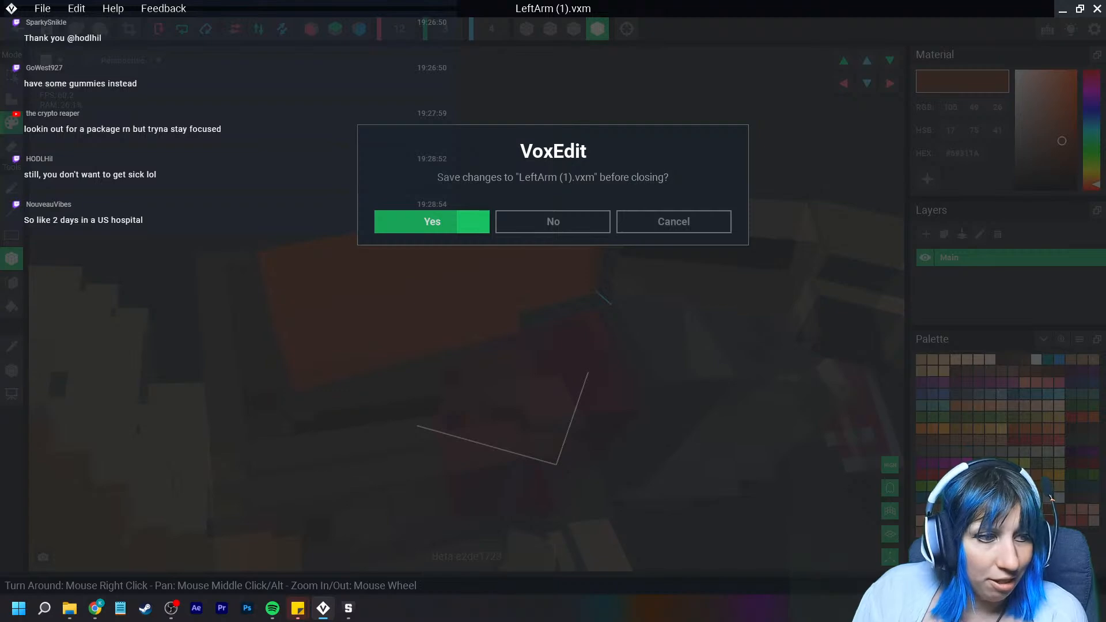
pyautogui.click(461, 222)
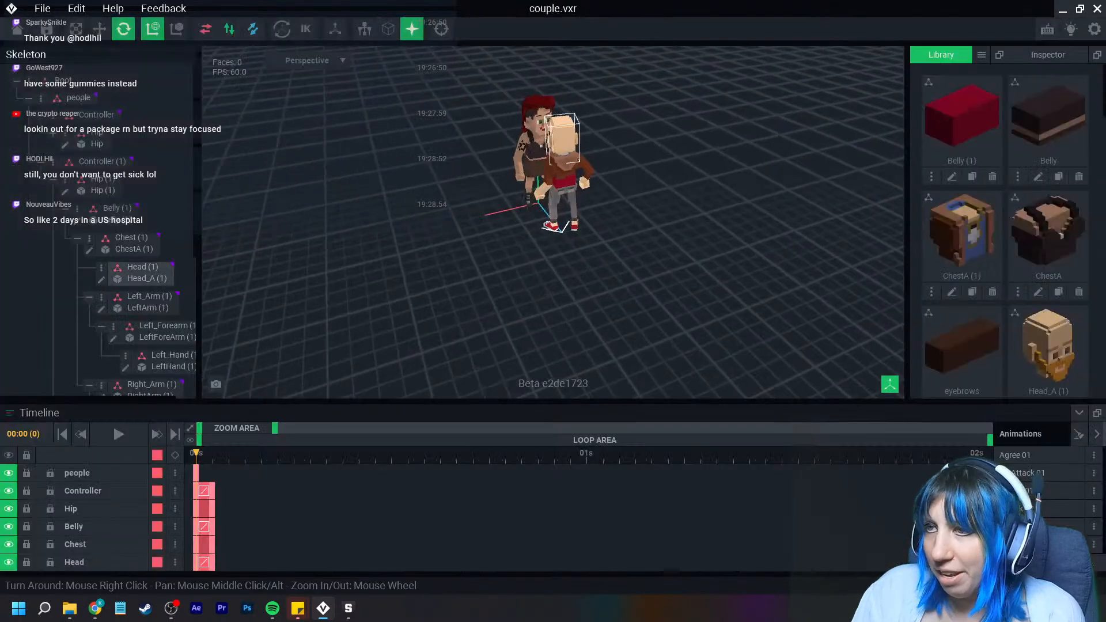
# Open the left forearm model and paint it brown from its end to the middle
pyautogui.moveTo(560, 168); pyautogui.dragTo(558, 166, button='right')
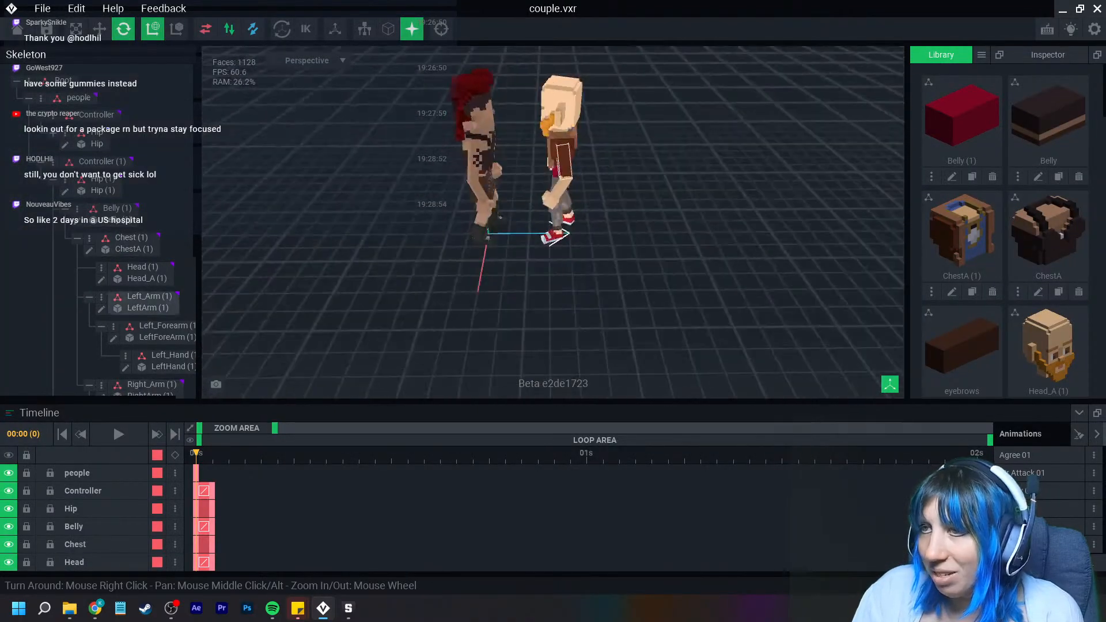
pyautogui.click(561, 185)
pyautogui.click(92, 248)
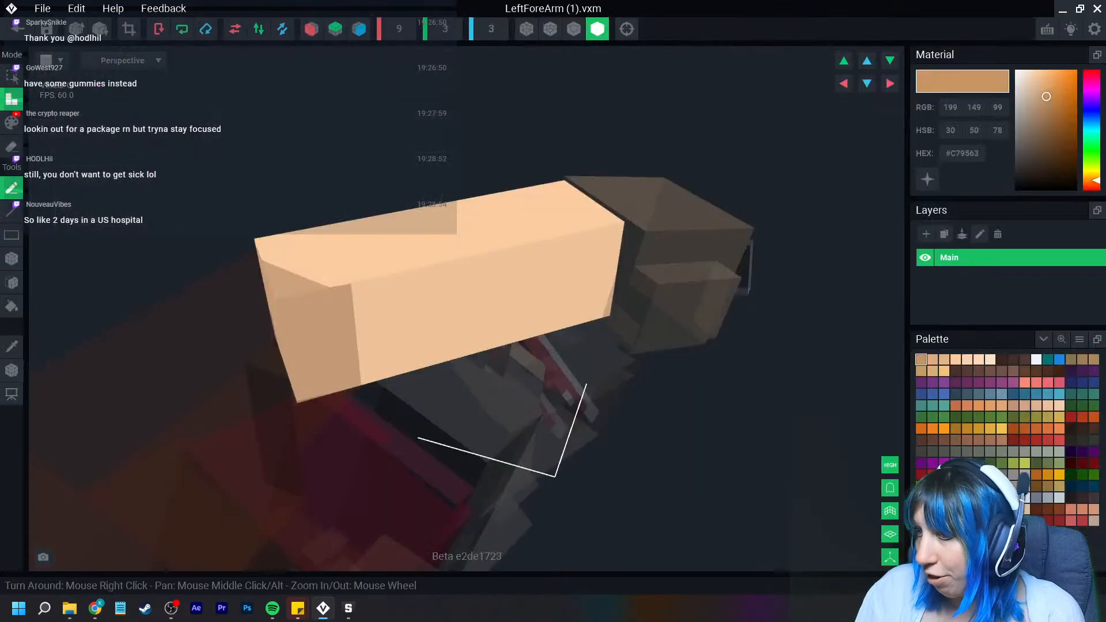
pyautogui.click(1049, 509)
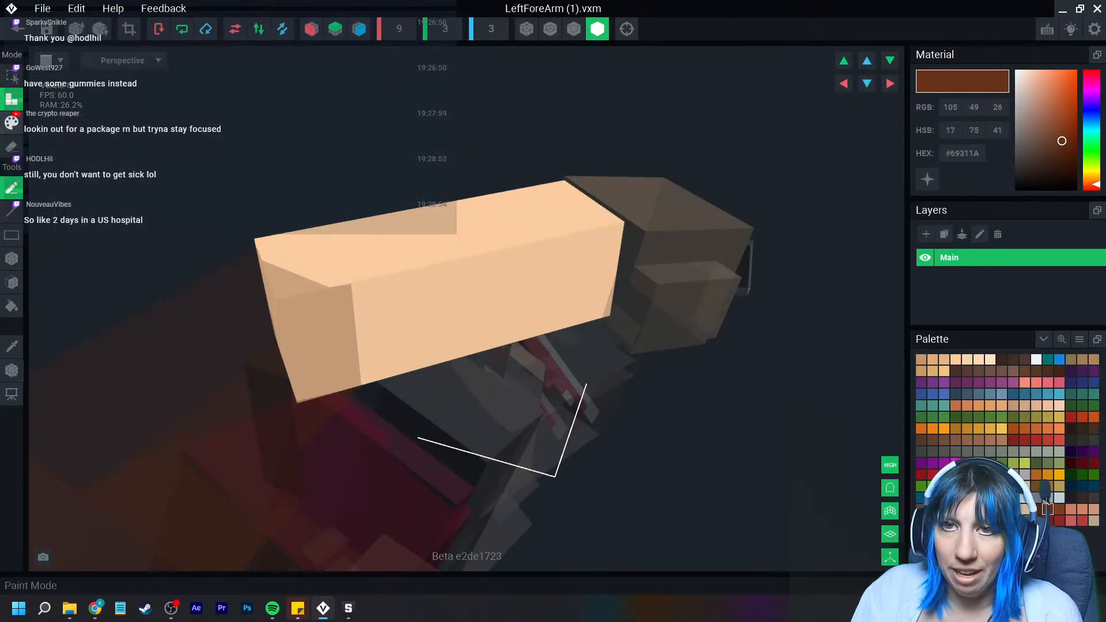
pyautogui.click(12, 123)
pyautogui.click(11, 259)
pyautogui.moveTo(277, 252)
pyautogui.mouseDown()
pyautogui.moveTo(357, 323)
pyautogui.moveTo(469, 340)
pyautogui.mouseUp()
# Paint a darker #542615 strip beside the forearm's skin section and check the result
pyautogui.click(1037, 509)
pyautogui.moveTo(594, 317); pyautogui.dragTo(541, 297, button='right')
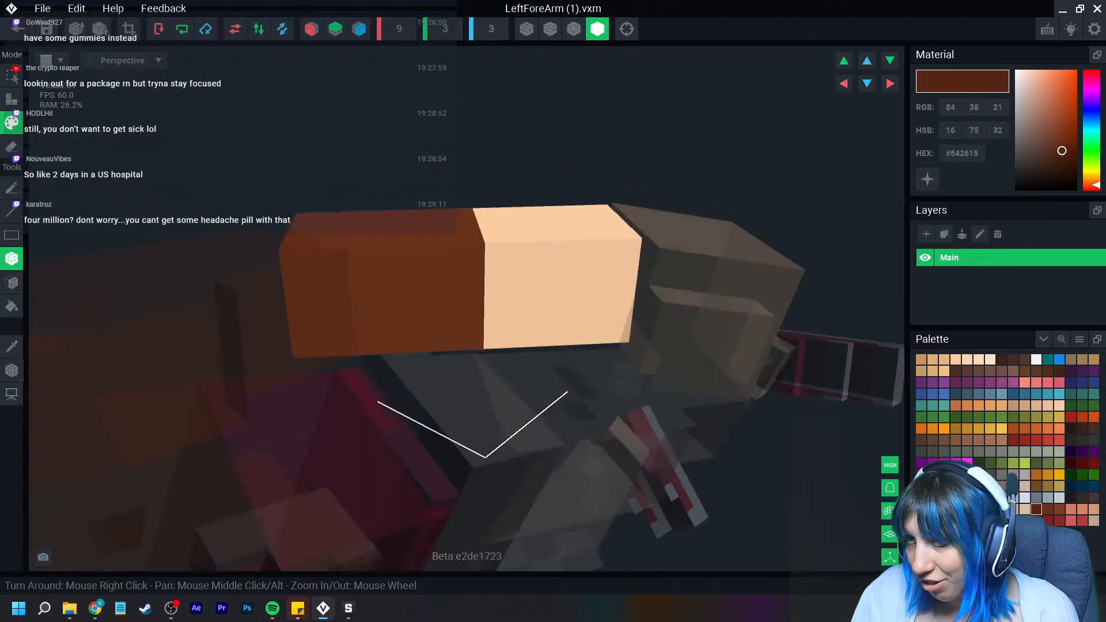
pyautogui.moveTo(497, 219); pyautogui.dragTo(501, 331)
pyautogui.scroll(-3, 502, 340)
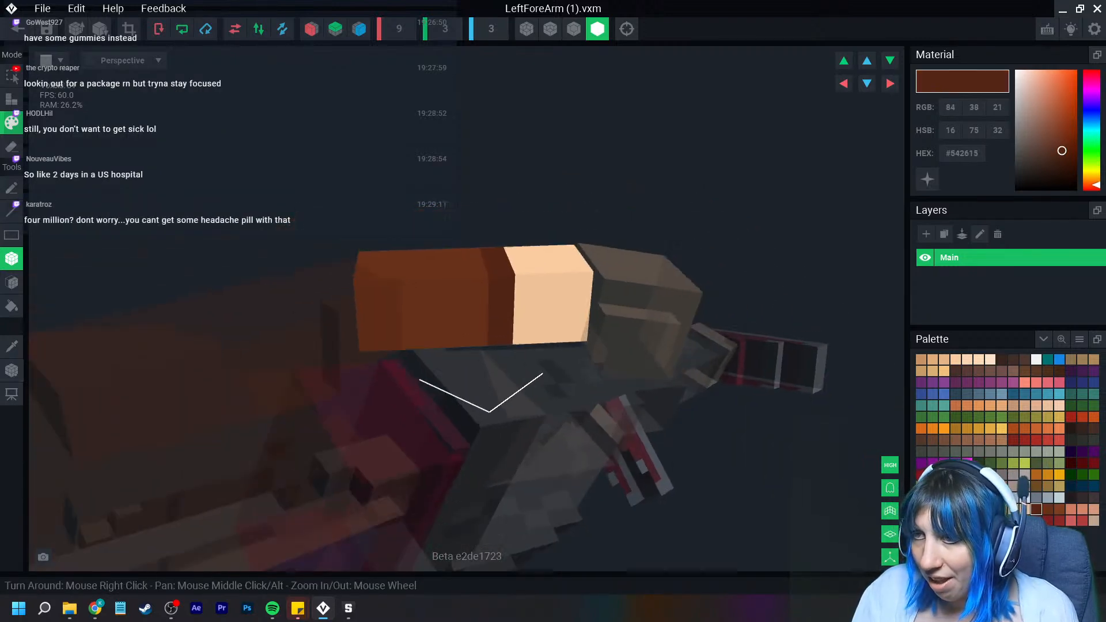
pyautogui.moveTo(501, 345); pyautogui.dragTo(512, 184, button='middle')
pyautogui.moveTo(502, 340); pyautogui.dragTo(508, 323, button='right')
pyautogui.moveTo(507, 323); pyautogui.dragTo(559, 180, button='middle')
pyautogui.moveTo(507, 323); pyautogui.dragTo(538, 214, button='right')
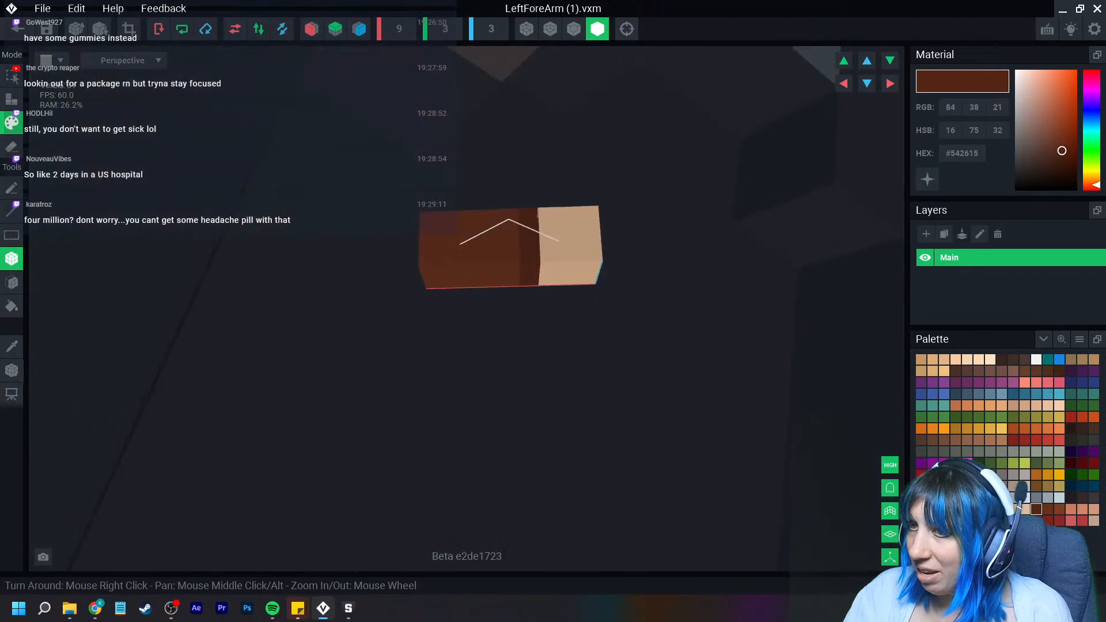
pyautogui.moveTo(509, 276); pyautogui.dragTo(496, 339, button='right')
pyautogui.click(17, 28)
# Save the left forearm changes back into couple.vxr
pyautogui.click(432, 219)
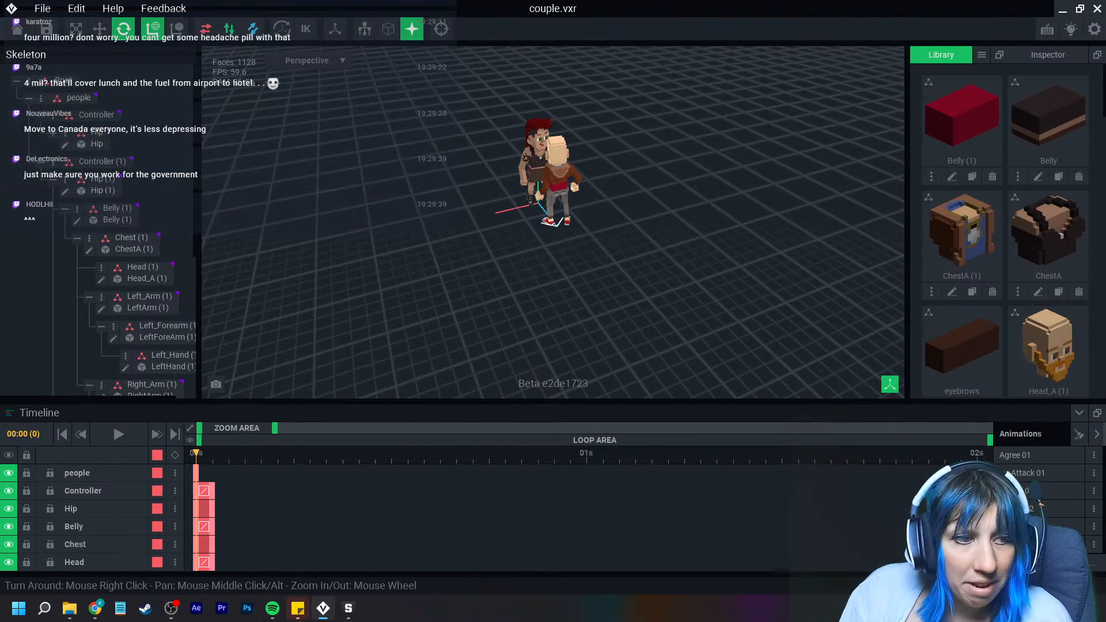
pyautogui.scroll(5, 521, 193)
pyautogui.moveTo(520, 193); pyautogui.dragTo(369, 188, button='right')
pyautogui.scroll(4, 368, 188)
pyautogui.moveTo(357, 112); pyautogui.dragTo(405, 161, button='middle')
pyautogui.moveTo(405, 160); pyautogui.dragTo(507, 157, button='right')
# Open the Belly (1) model and box-paint all its red faces dark brown #69311A
pyautogui.click(404, 168)
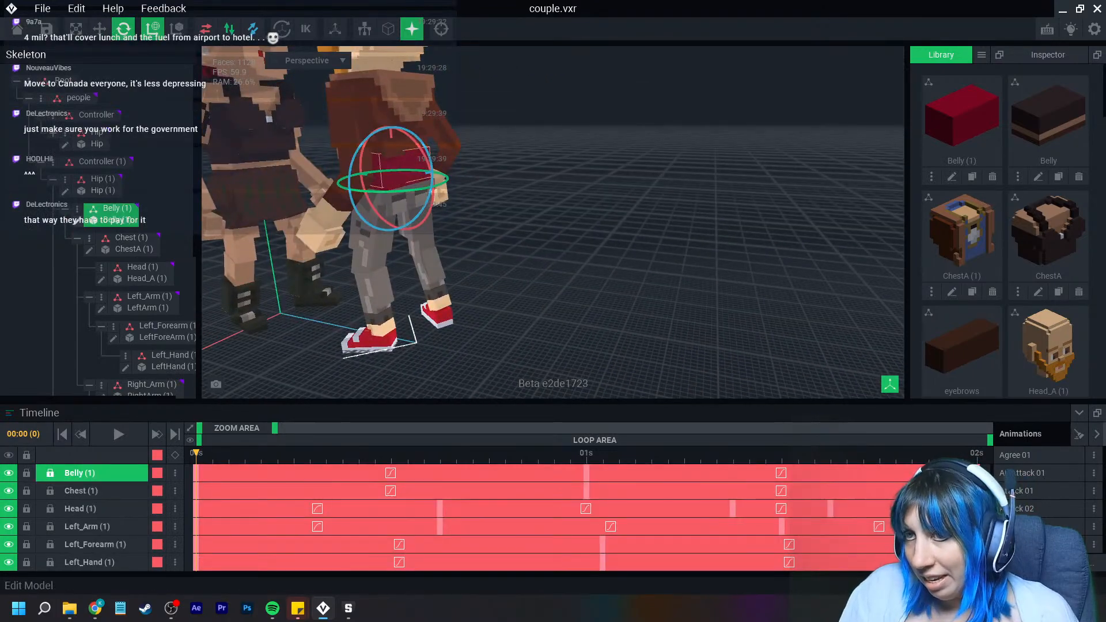
pyautogui.click(78, 220)
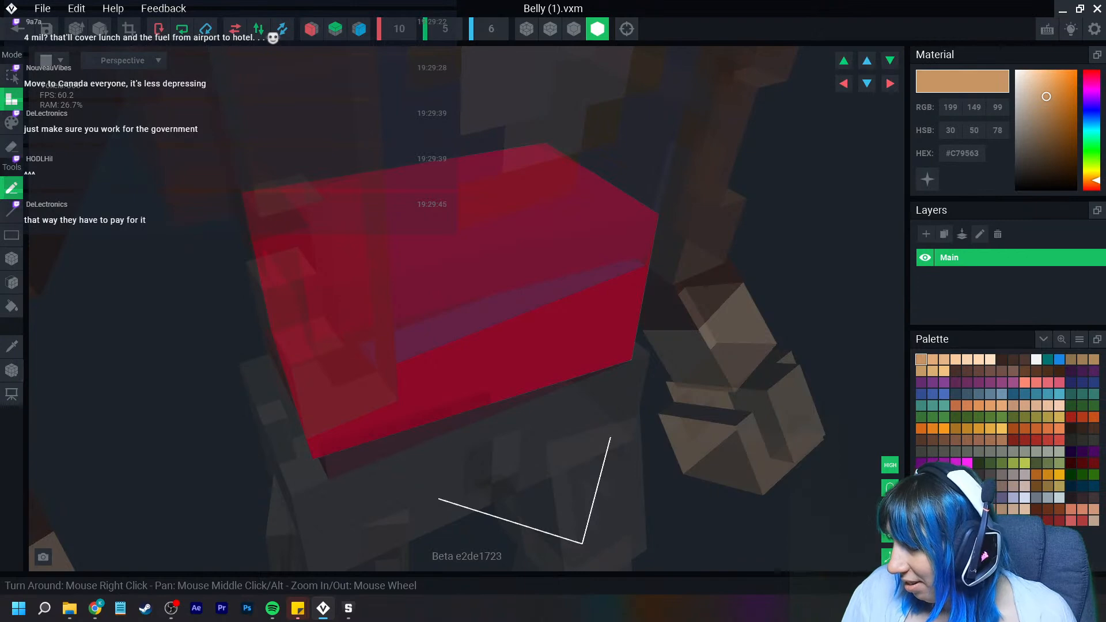
pyautogui.click(1048, 510)
pyautogui.moveTo(582, 369); pyautogui.dragTo(533, 276, button='right')
pyautogui.click(11, 123)
pyautogui.click(12, 259)
pyautogui.moveTo(283, 197)
pyautogui.mouseDown()
pyautogui.moveTo(347, 419)
pyautogui.moveTo(440, 489)
pyautogui.moveTo(440, 533)
pyautogui.mouseUp()
pyautogui.moveTo(440, 533); pyautogui.dragTo(412, 415, button='right')
pyautogui.moveTo(112, 242); pyautogui.dragTo(515, 249)
pyautogui.moveTo(663, 317); pyautogui.dragTo(403, 343, button='right')
# Inspect the brown belly, then save it and return to the couple project
pyautogui.scroll(-3, 403, 259)
pyautogui.moveTo(640, 266); pyautogui.dragTo(638, 344, button='middle')
pyautogui.moveTo(638, 344); pyautogui.dragTo(638, 344, button='right')
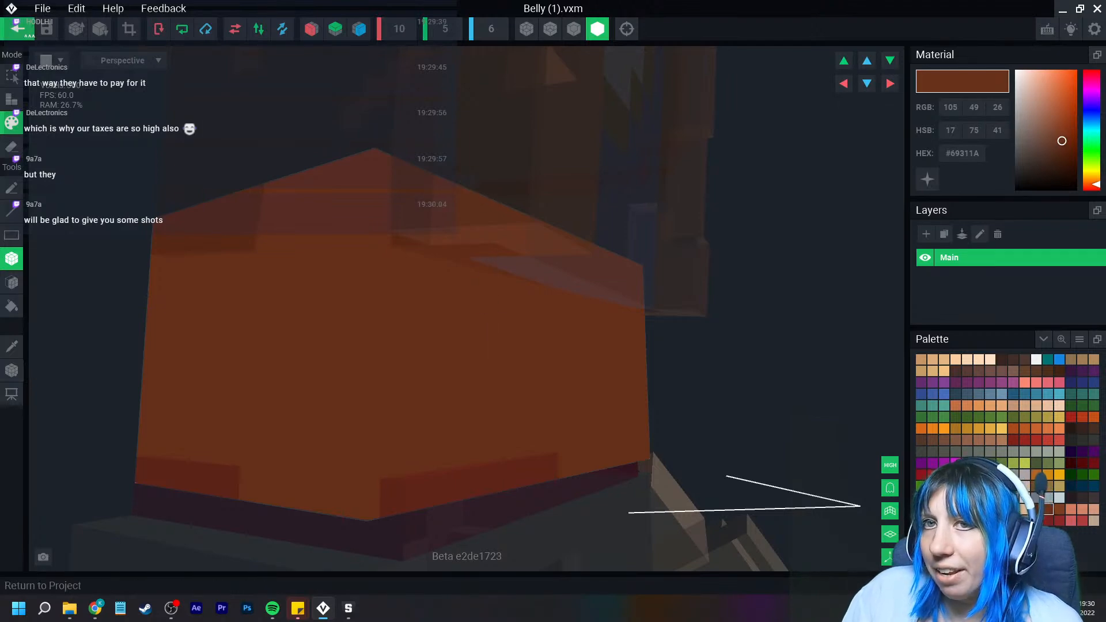
pyautogui.click(18, 27)
pyautogui.click(430, 221)
pyautogui.moveTo(526, 172); pyautogui.dragTo(403, 183, button='right')
pyautogui.scroll(4, 377, 185)
# Box-paint the red top band of Hip (1) dark brown #69311A and return to the project
pyautogui.scroll(6, 378, 185)
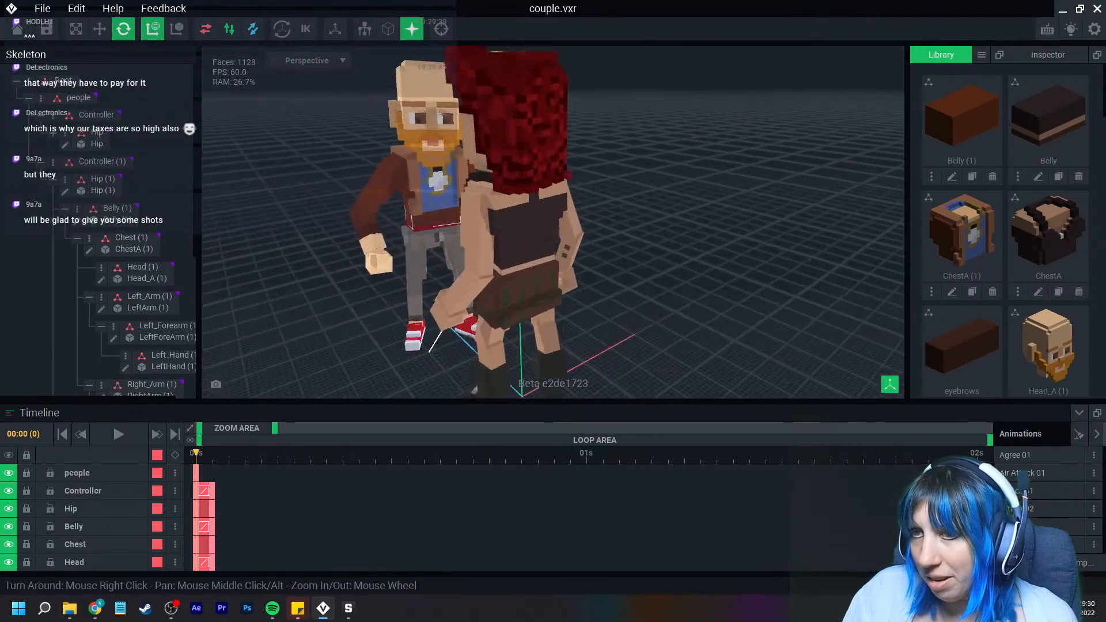
pyautogui.scroll(3, 417, 227)
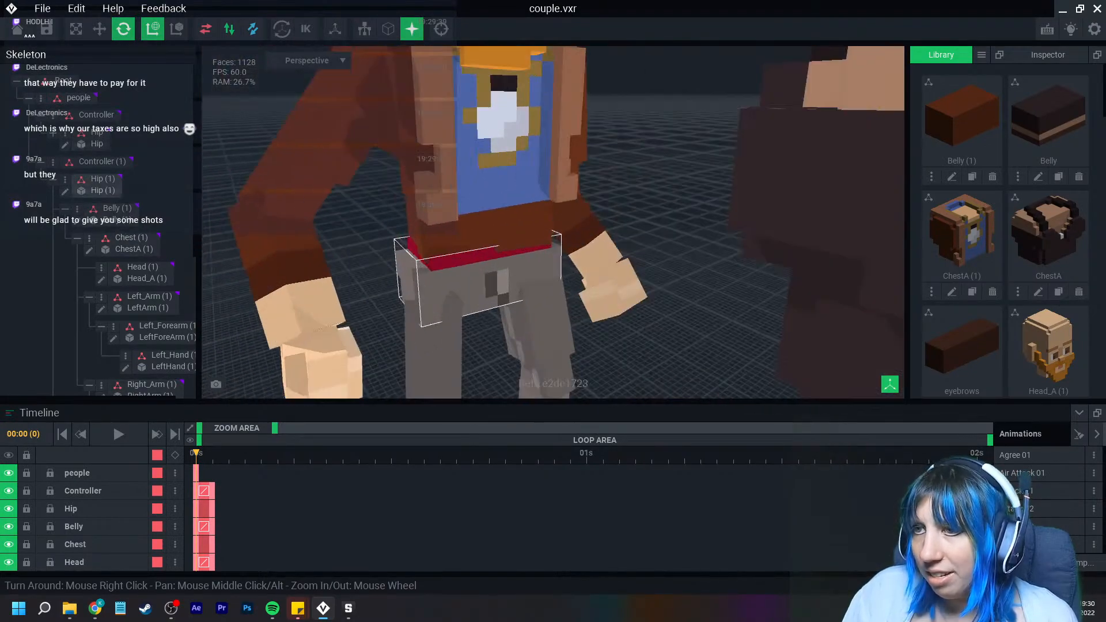
pyautogui.click(469, 284)
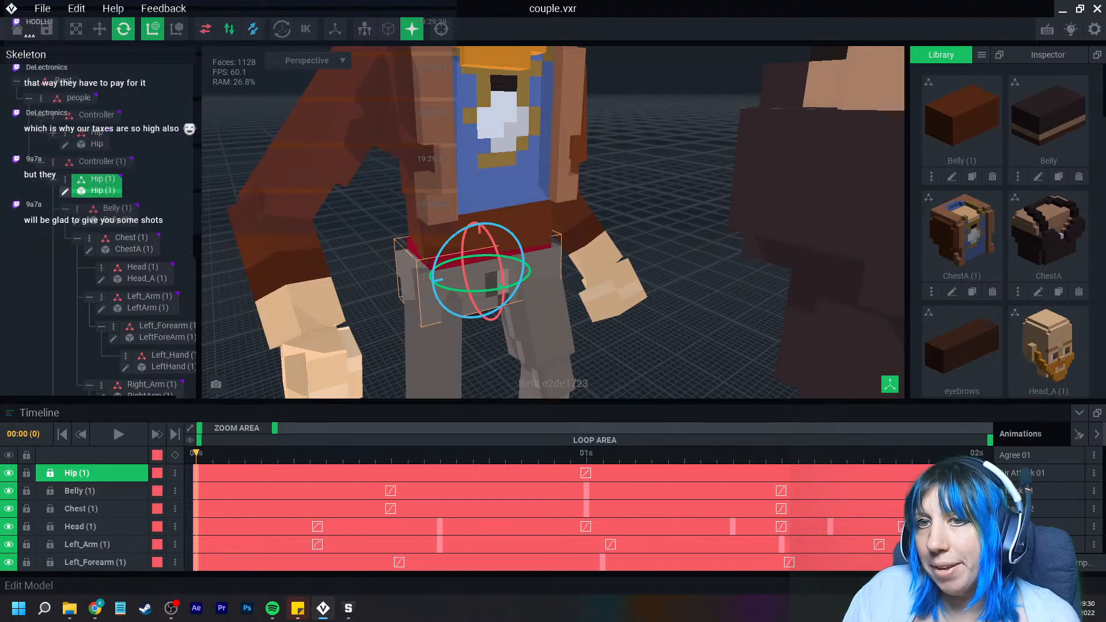
pyautogui.click(64, 192)
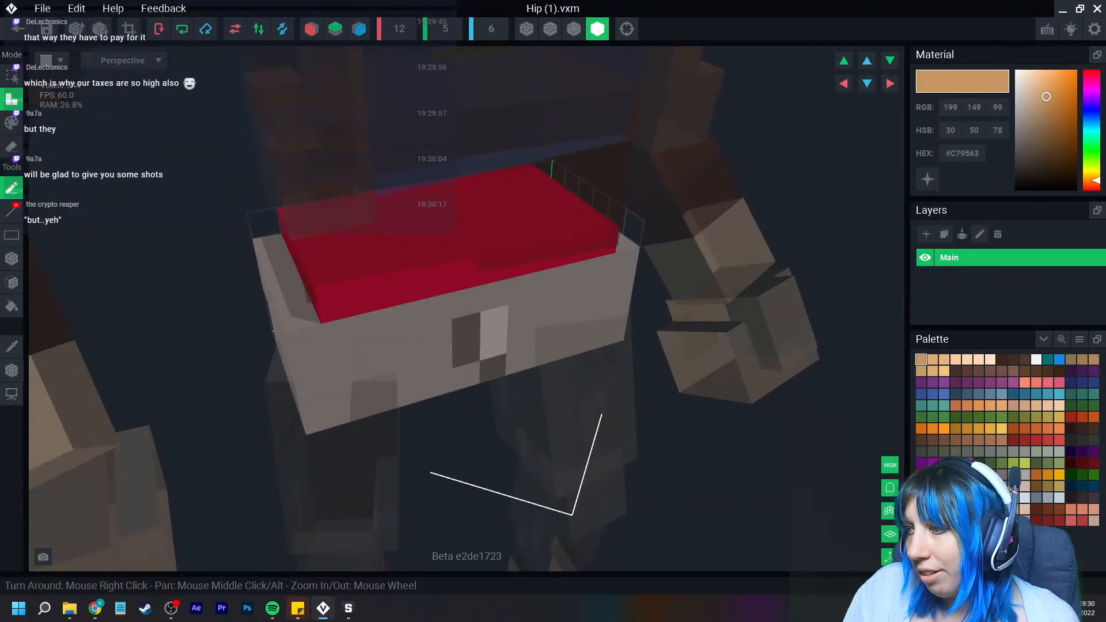
pyautogui.click(1047, 510)
pyautogui.click(11, 122)
pyautogui.click(11, 258)
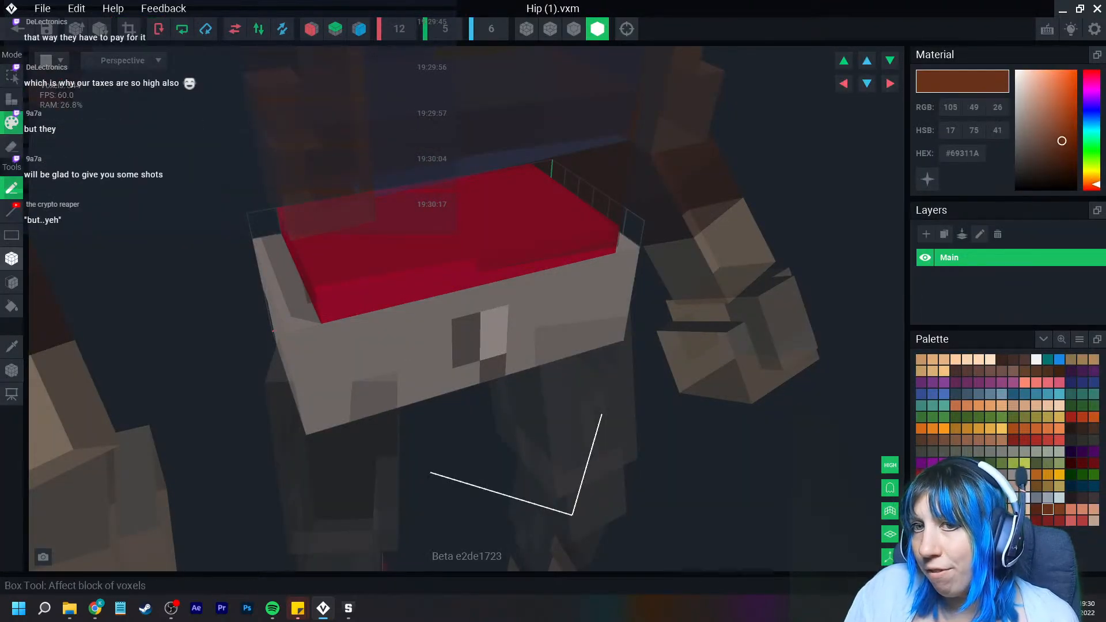
pyautogui.moveTo(285, 228); pyautogui.dragTo(600, 239)
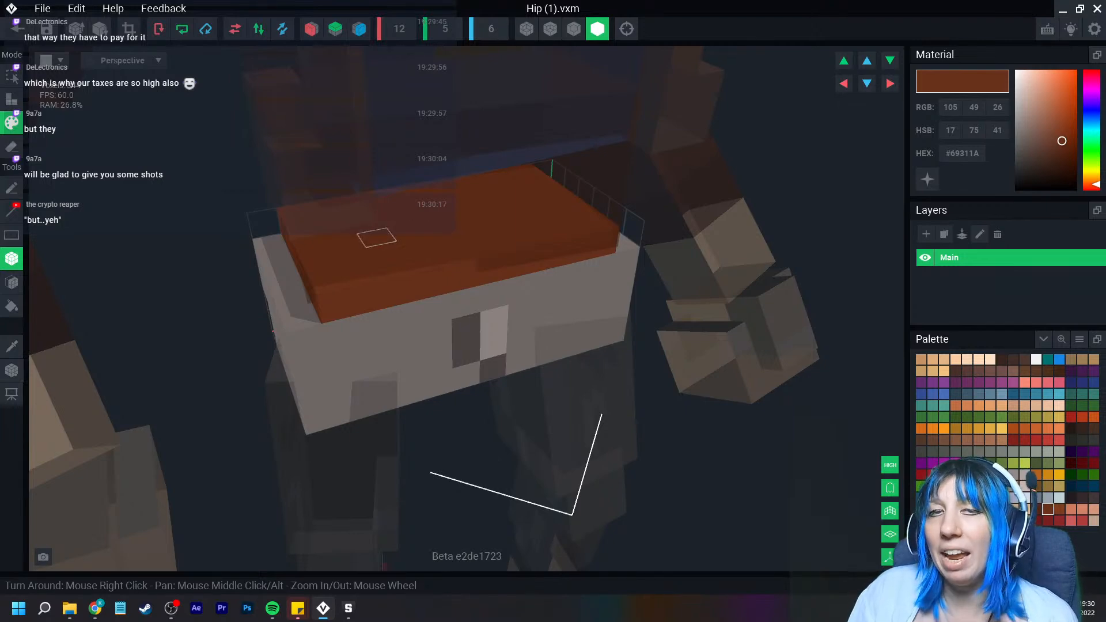
pyautogui.click(17, 28)
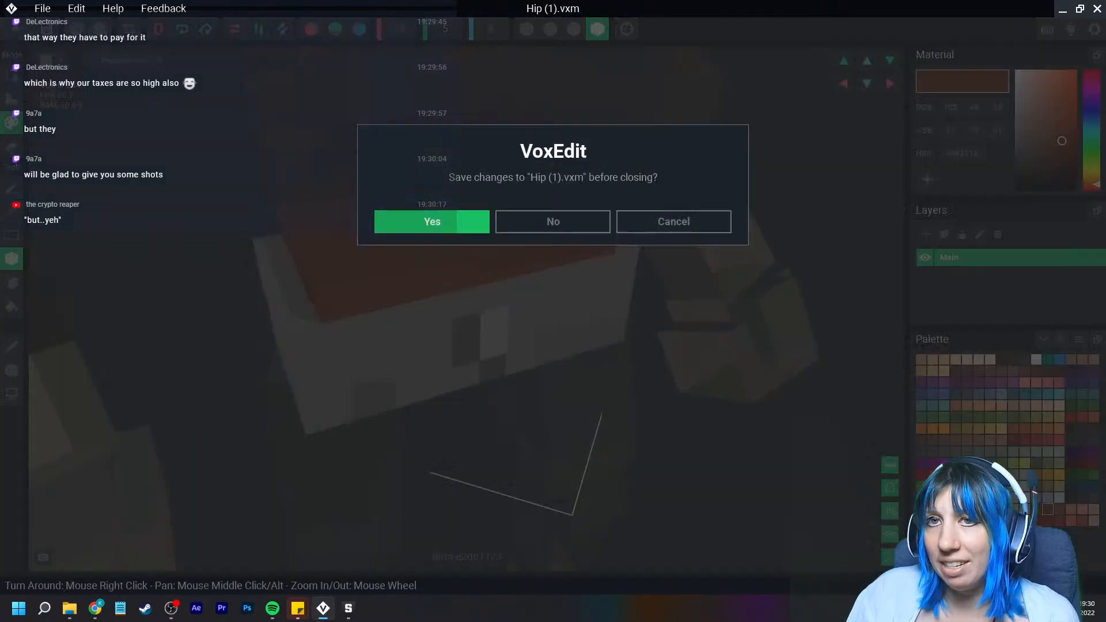
# Confirm Yes to save changes to Hip (1).vxm
pyautogui.click(432, 221)
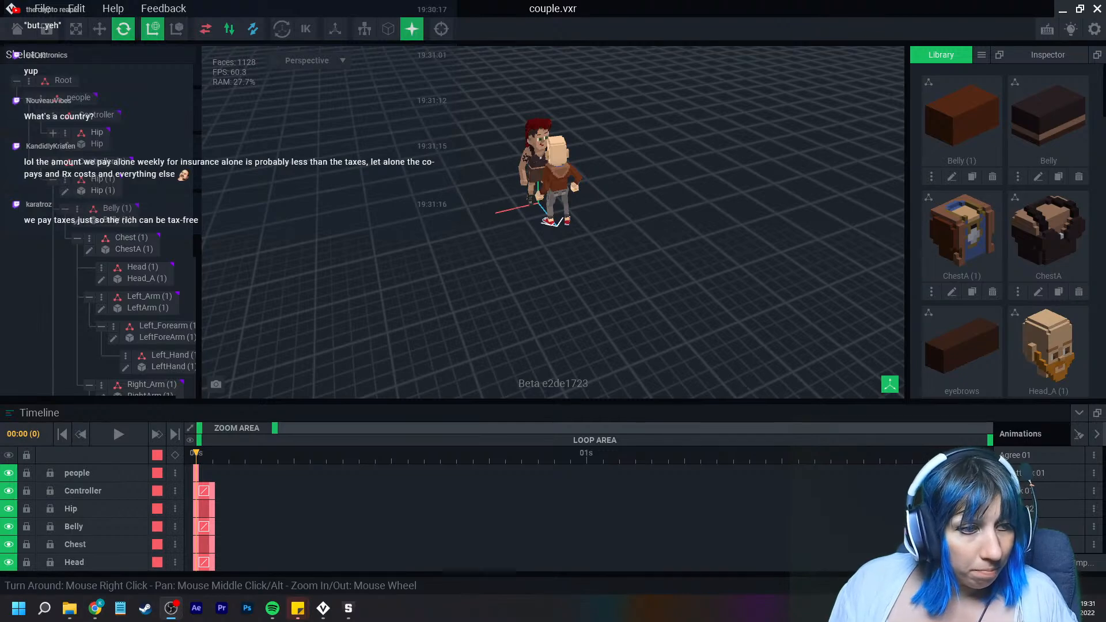
# Select the man's Chest (1) bone and open ChestA (1) for editing
pyautogui.moveTo(577, 196); pyautogui.dragTo(390, 211, button='right')
pyautogui.scroll(6, 629, 194)
pyautogui.scroll(3, 599, 196)
pyautogui.scroll(3, 370, 208)
pyautogui.moveTo(334, 237); pyautogui.dragTo(353, 213, button='right')
pyautogui.click(352, 213)
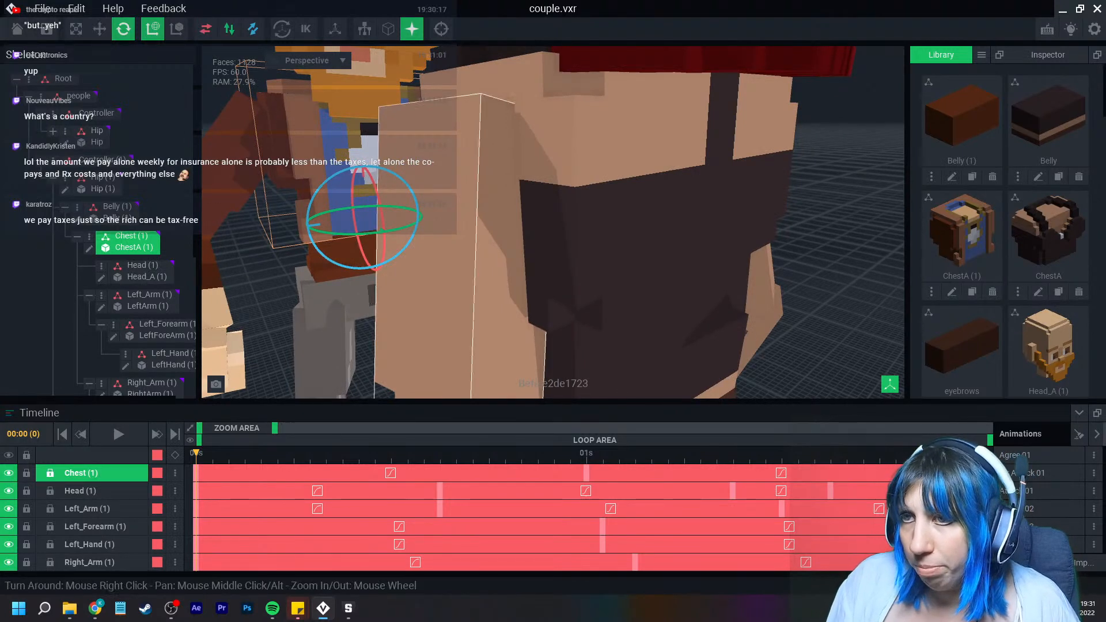
pyautogui.click(374, 268)
pyautogui.click(360, 226)
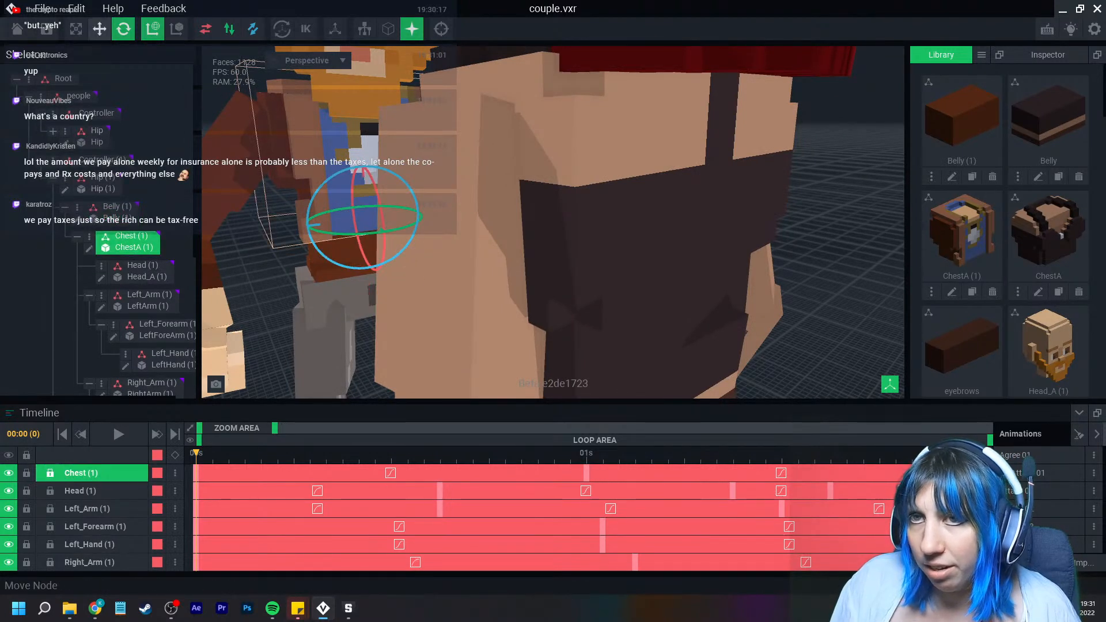
pyautogui.click(88, 249)
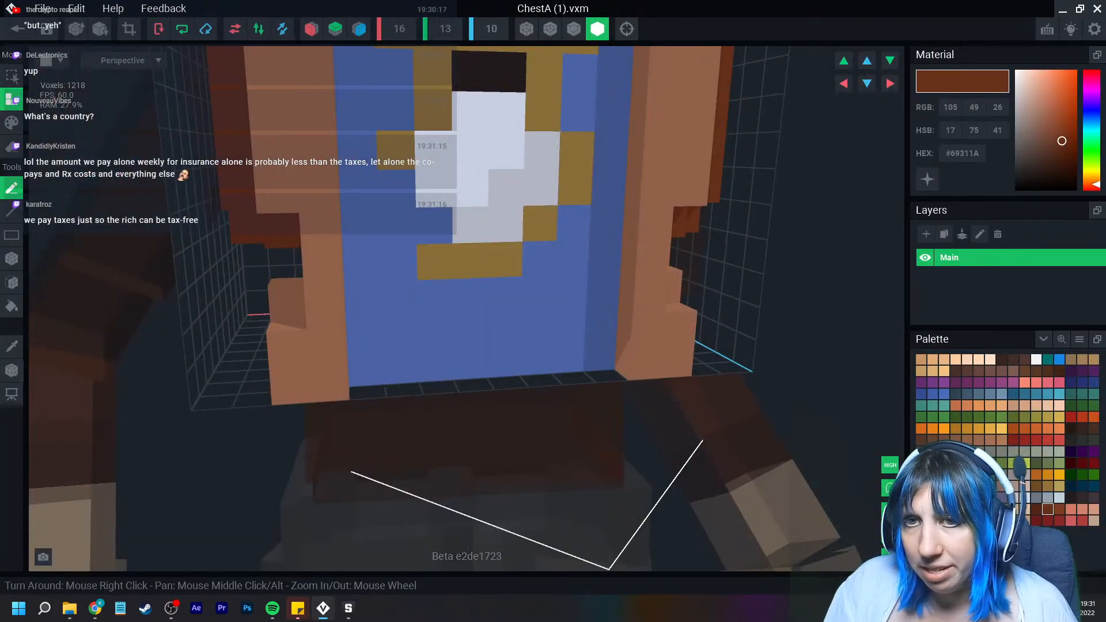
# Try adding a row of tan voxels along the chest's bottom edge, then undo it
pyautogui.click(12, 346)
pyautogui.click(323, 271)
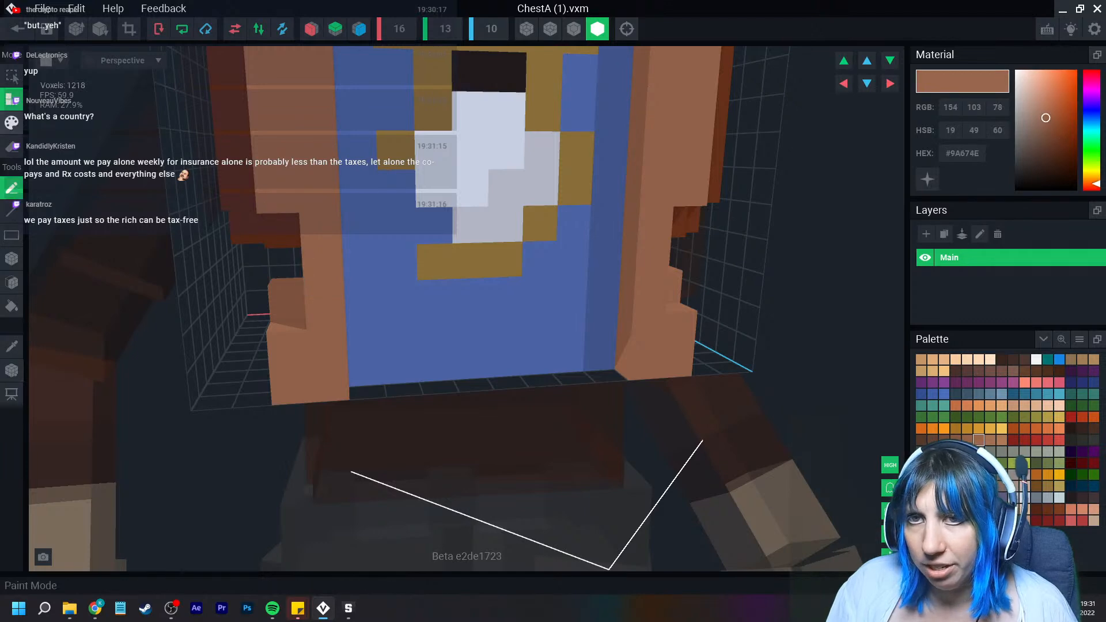
pyautogui.click(11, 259)
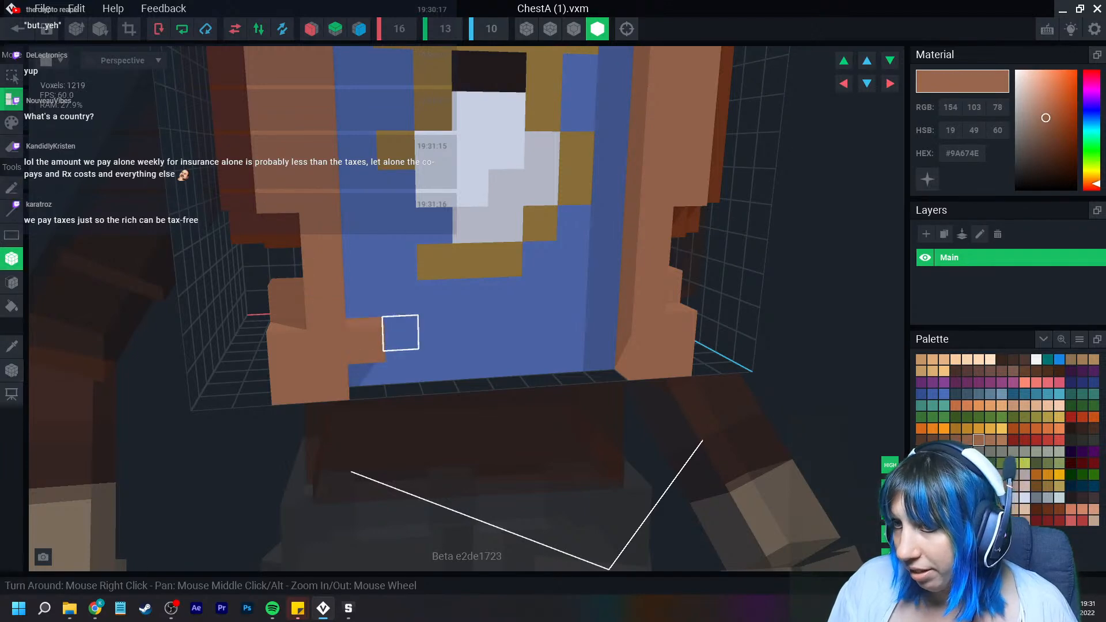
pyautogui.click(625, 327)
pyautogui.click(569, 356)
pyautogui.moveTo(537, 358); pyautogui.dragTo(429, 367)
pyautogui.click(367, 372)
pyautogui.click(620, 363)
pyautogui.moveTo(615, 365); pyautogui.dragTo(499, 296, button='right')
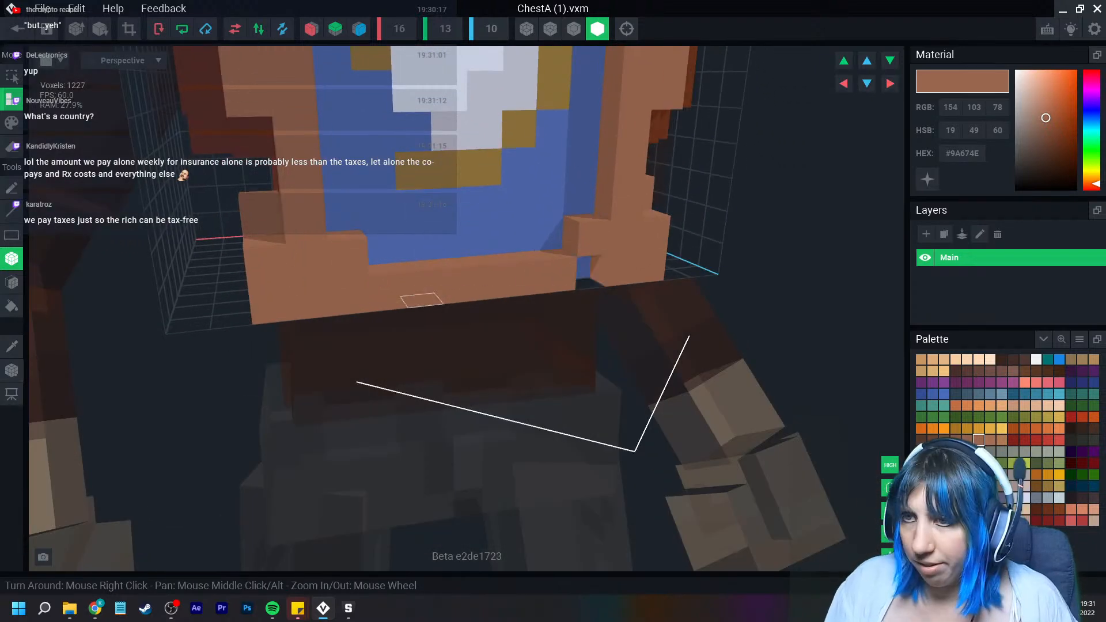
pyautogui.hotkey('ctrl', 'z')
pyautogui.hotkey('ctrl', 'z')
pyautogui.hotkey('ctrl', 'z')
pyautogui.hotkey('ctrl', 'z')
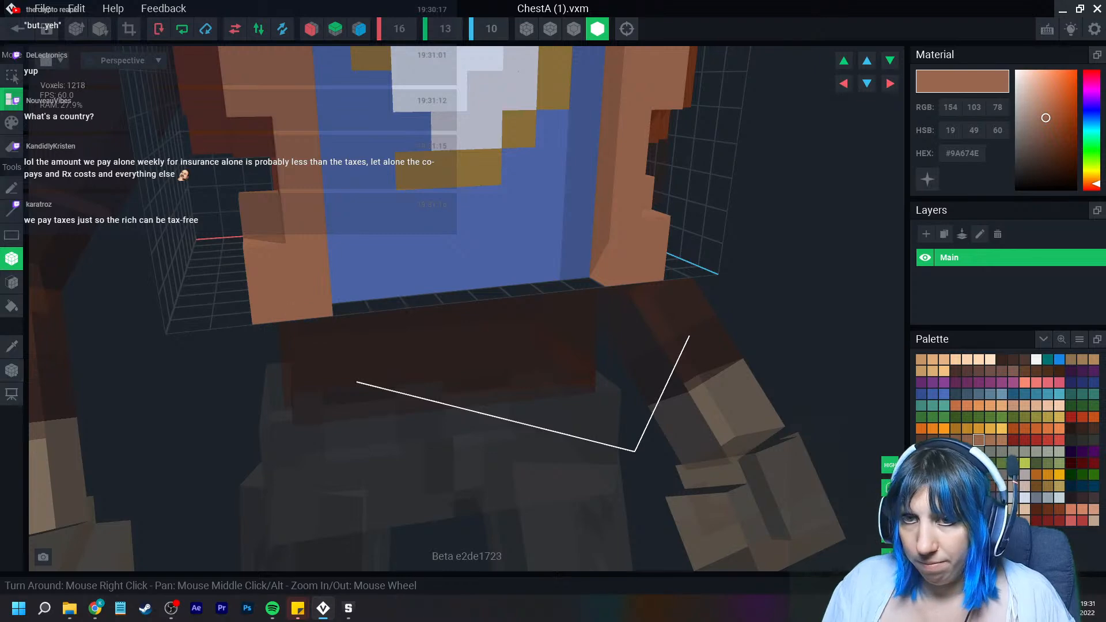
# Recolour the row beneath the blue emblem dark brown, including the leftover blue voxel
pyautogui.click(11, 347)
pyautogui.click(210, 134)
pyautogui.click(11, 123)
pyautogui.moveTo(345, 287); pyautogui.dragTo(600, 267)
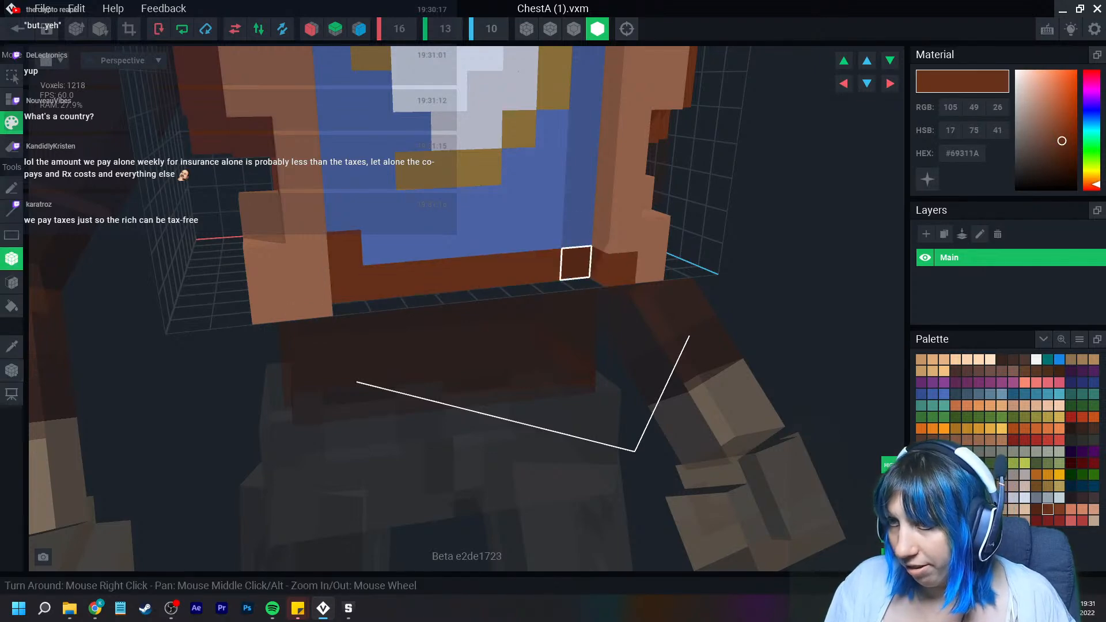
pyautogui.hotkey('ctrl', 'z')
pyautogui.moveTo(578, 231); pyautogui.dragTo(577, 263)
pyautogui.moveTo(382, 282)
pyautogui.mouseDown()
pyautogui.moveTo(546, 267)
pyautogui.moveTo(382, 279)
pyautogui.moveTo(340, 212)
pyautogui.mouseUp()
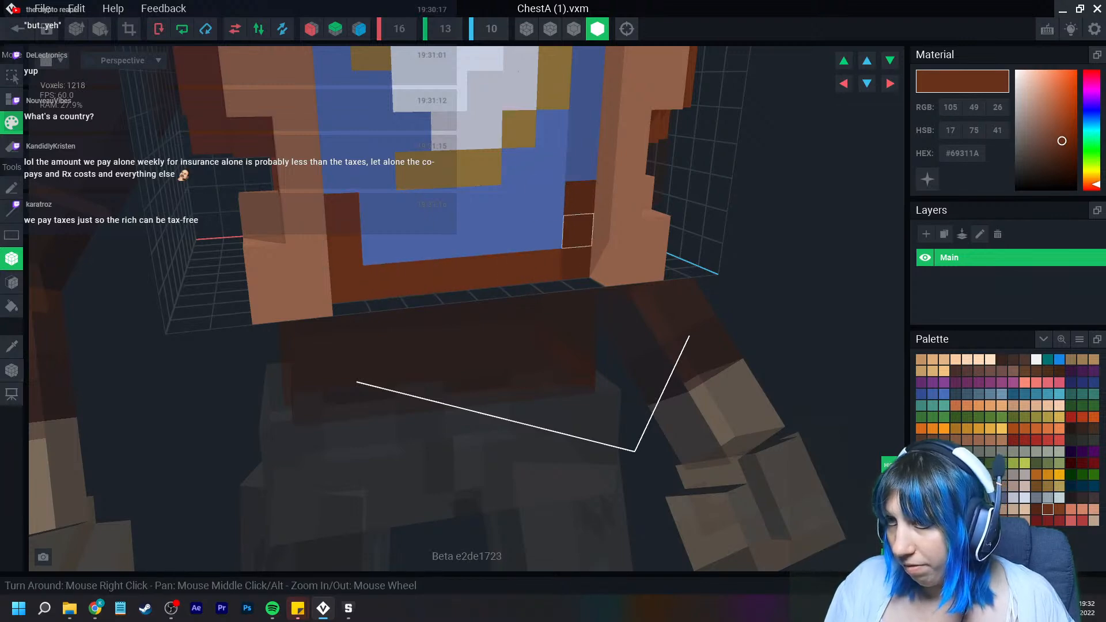
pyautogui.click(380, 247)
# Paint the two bottom emblem voxels dark grey #242623
pyautogui.scroll(-5, 442, 298)
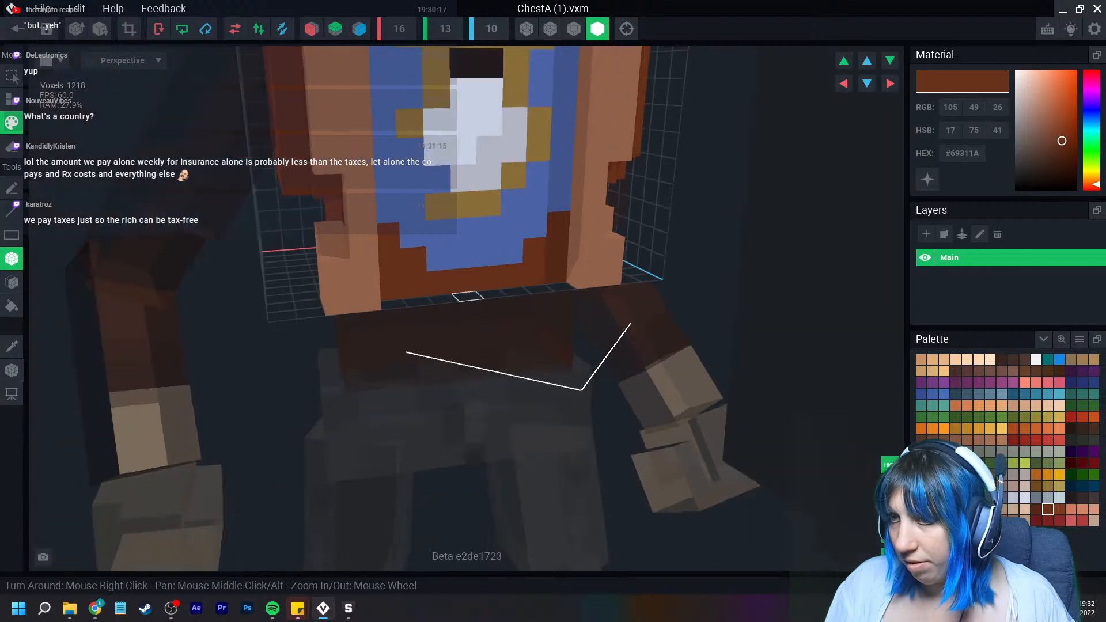
pyautogui.moveTo(444, 299); pyautogui.dragTo(478, 292, button='right')
pyautogui.scroll(6, 479, 291)
pyautogui.scroll(2, 480, 288)
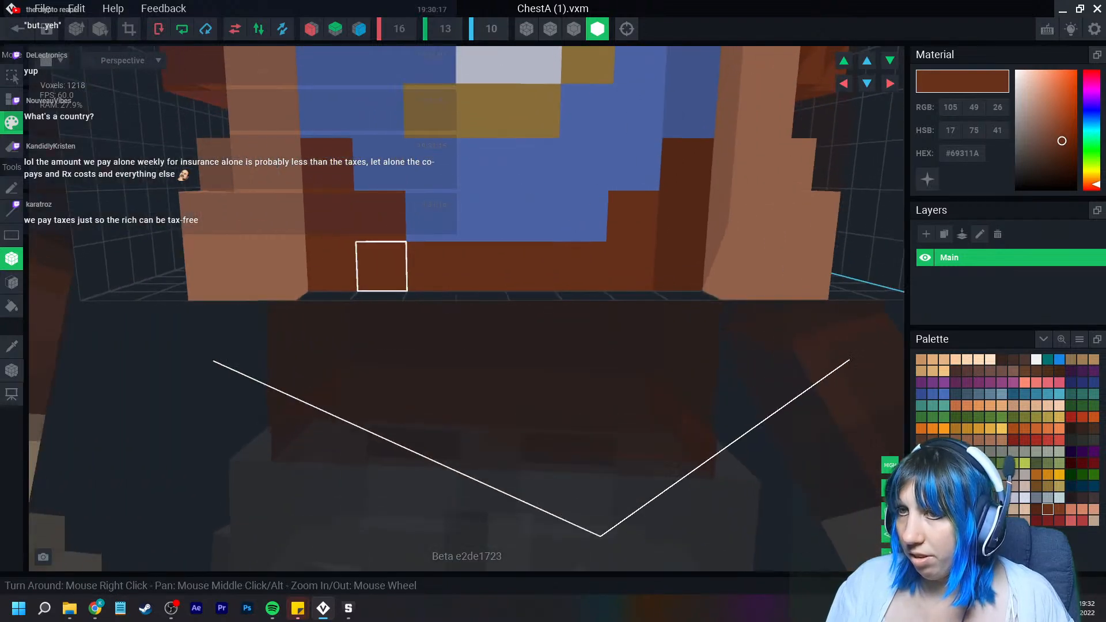
pyautogui.scroll(-3, 517, 297)
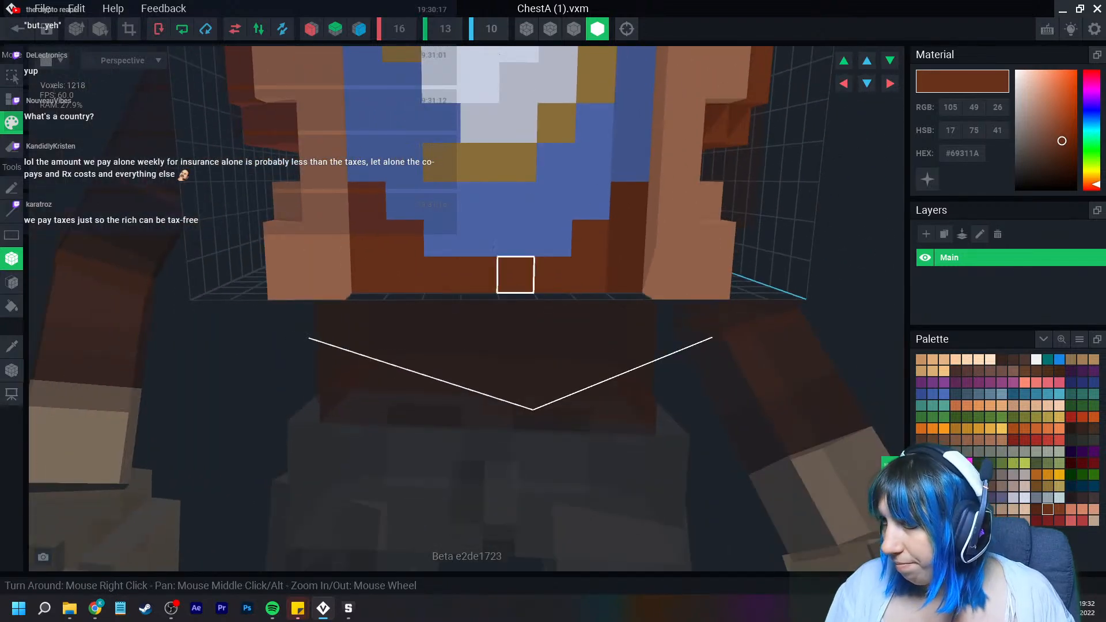
pyautogui.click(1071, 440)
pyautogui.click(479, 238)
pyautogui.click(516, 238)
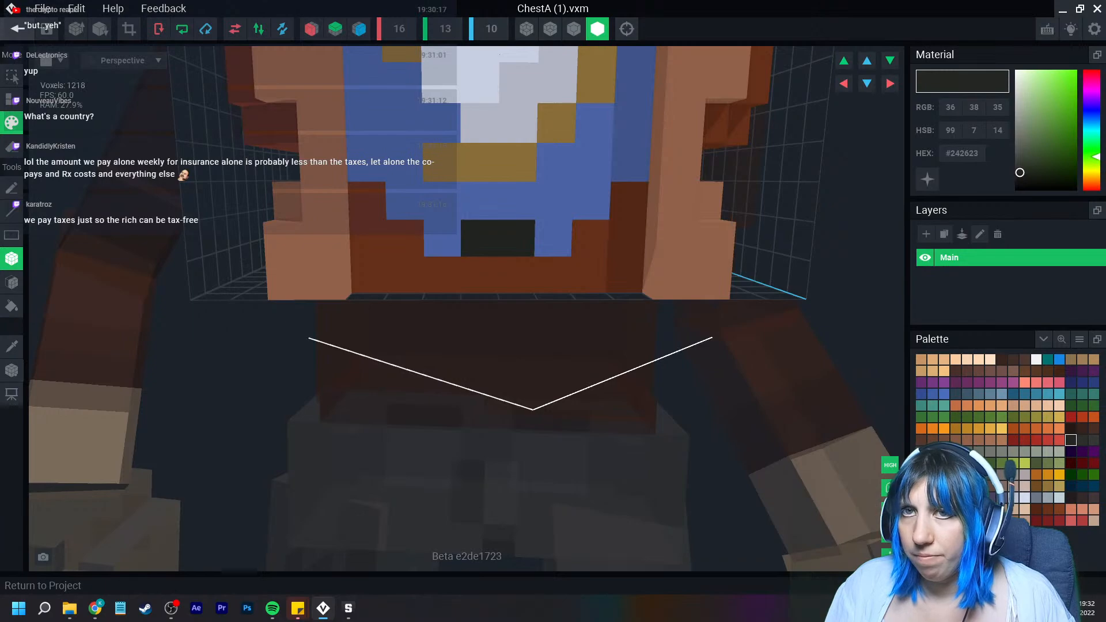
# Save the chest model changes and select the man's belly bone in the scene
pyautogui.click(17, 29)
pyautogui.click(432, 220)
pyautogui.moveTo(558, 141); pyautogui.dragTo(721, 140, button='right')
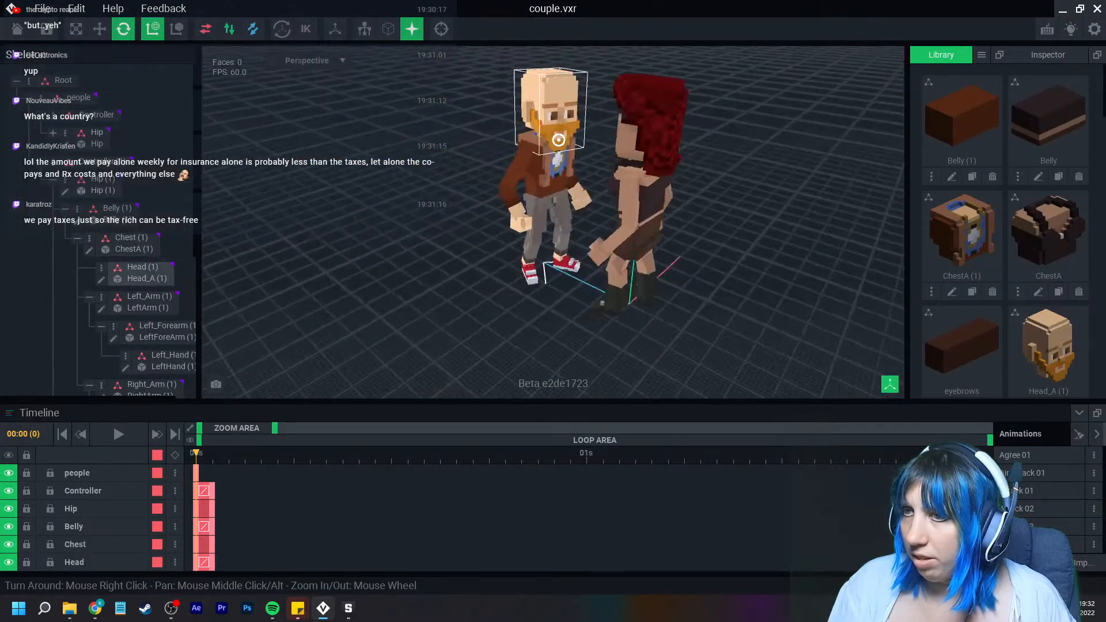
pyautogui.scroll(5, 554, 147)
pyautogui.moveTo(550, 158); pyautogui.dragTo(546, 235, button='middle')
pyautogui.scroll(5, 545, 234)
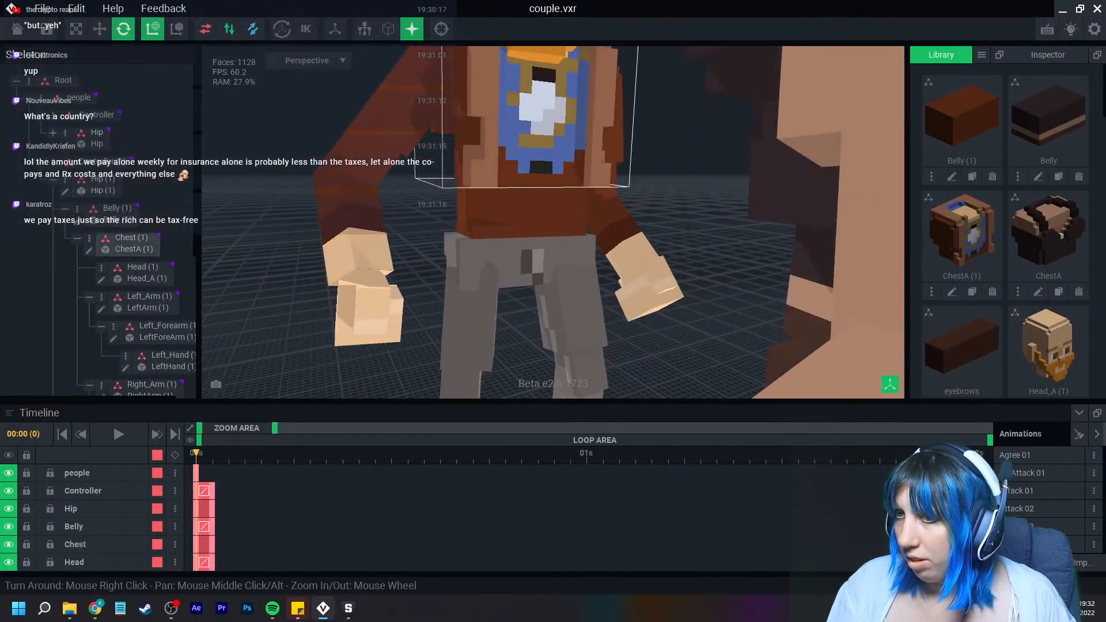
pyautogui.click(519, 248)
# In Belly (1), paint a dark grey (#242623) voxel on the belly front
pyautogui.click(78, 221)
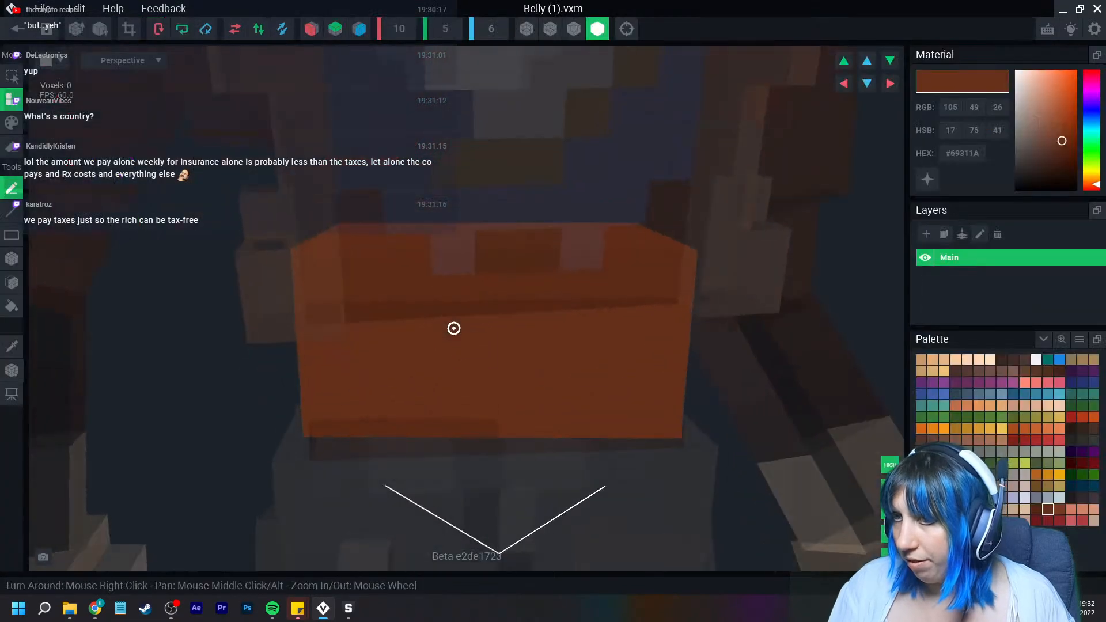
pyautogui.moveTo(454, 329); pyautogui.dragTo(454, 273, button='middle')
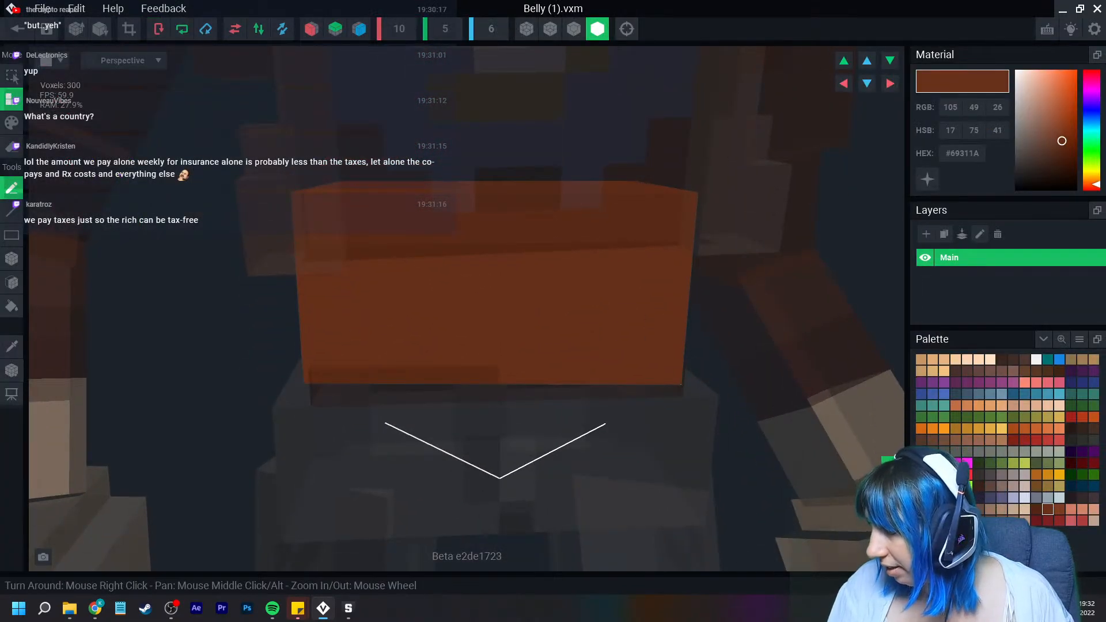
pyautogui.click(1072, 440)
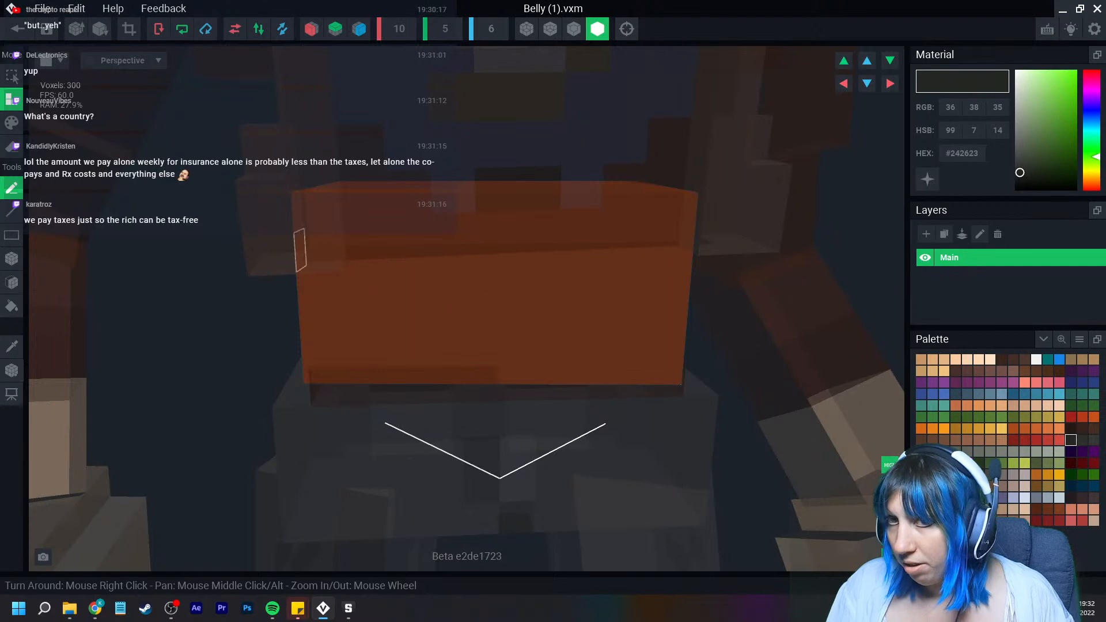
pyautogui.click(11, 123)
pyautogui.moveTo(516, 333); pyautogui.dragTo(452, 329, button='right')
pyautogui.click(550, 291)
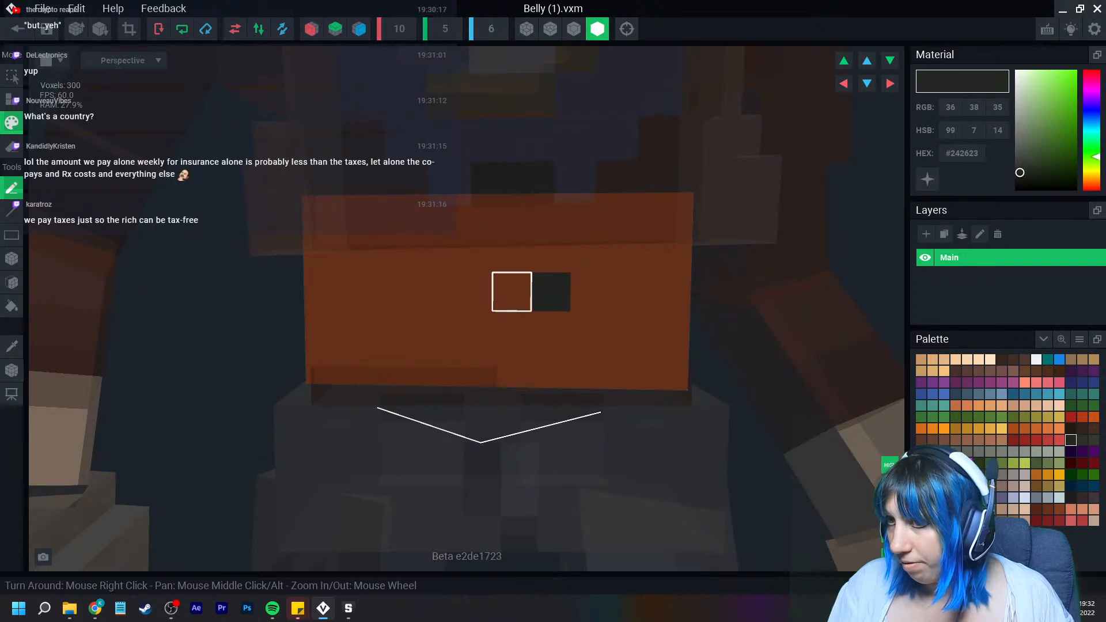
# Save the belly changes and reselect the man's belly bone in the couple scene
pyautogui.click(17, 29)
pyautogui.click(431, 221)
pyautogui.moveTo(559, 172); pyautogui.dragTo(558, 172, button='right')
pyautogui.scroll(3, 559, 172)
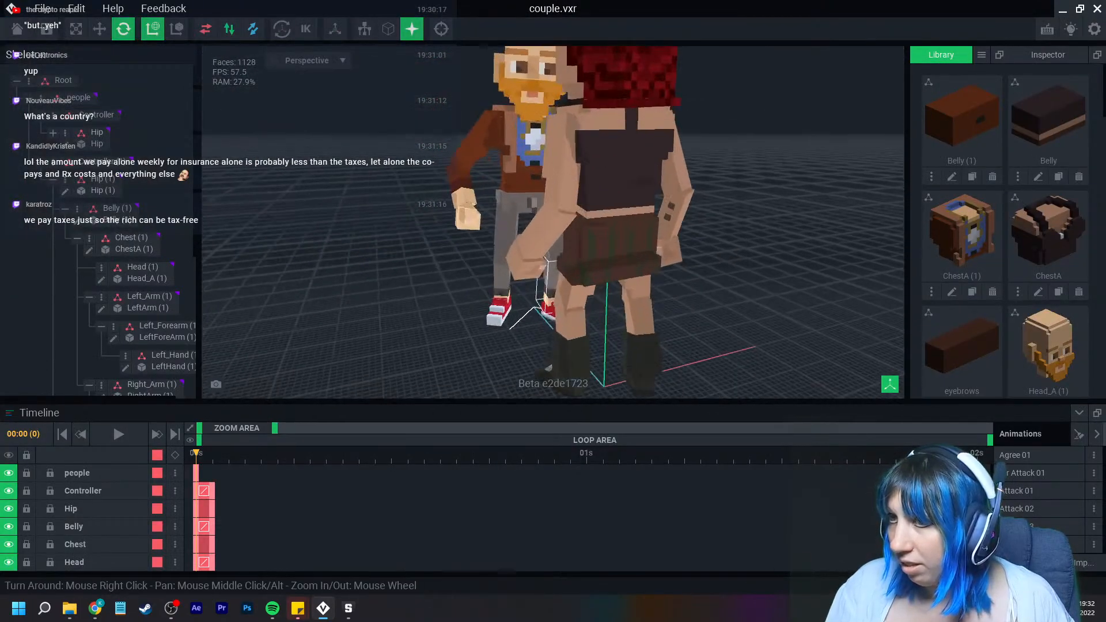
pyautogui.scroll(5, 555, 285)
pyautogui.moveTo(554, 285); pyautogui.dragTo(554, 285, button='right')
pyautogui.scroll(3, 555, 285)
pyautogui.moveTo(488, 297); pyautogui.dragTo(506, 282, button='right')
pyautogui.scroll(2, 489, 298)
pyautogui.scroll(-5, 489, 297)
pyautogui.moveTo(430, 275); pyautogui.dragTo(405, 264, button='right')
pyautogui.scroll(4, 418, 269)
pyautogui.click(405, 264)
# Set the belly volume depth to 7 and add tan columns on its left and right sides
pyautogui.click(77, 221)
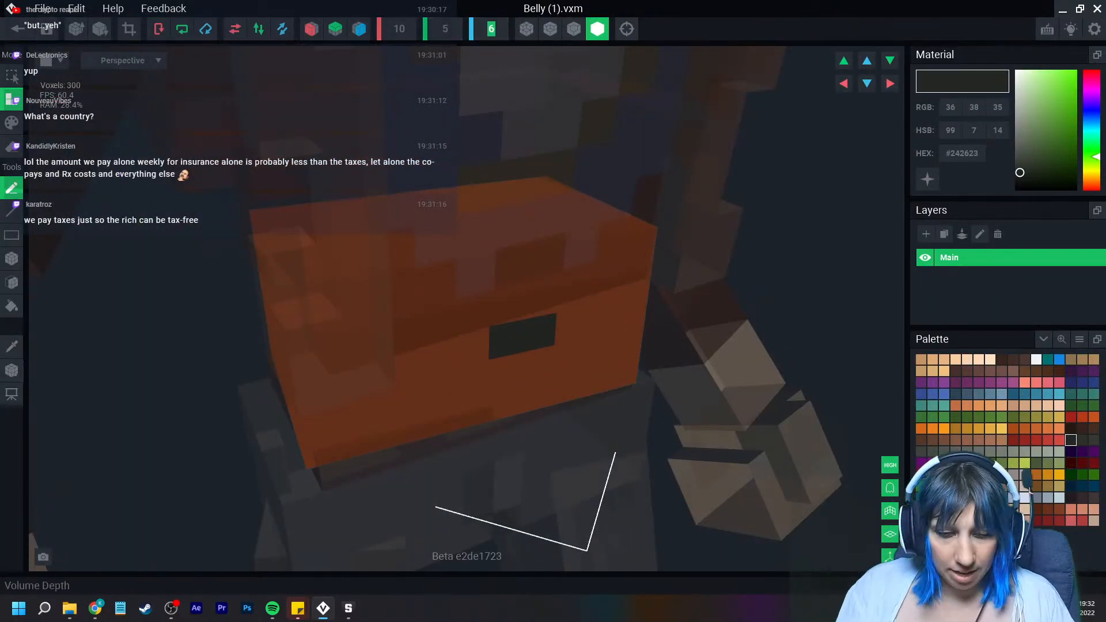
pyautogui.write('7')
pyautogui.press('Return')
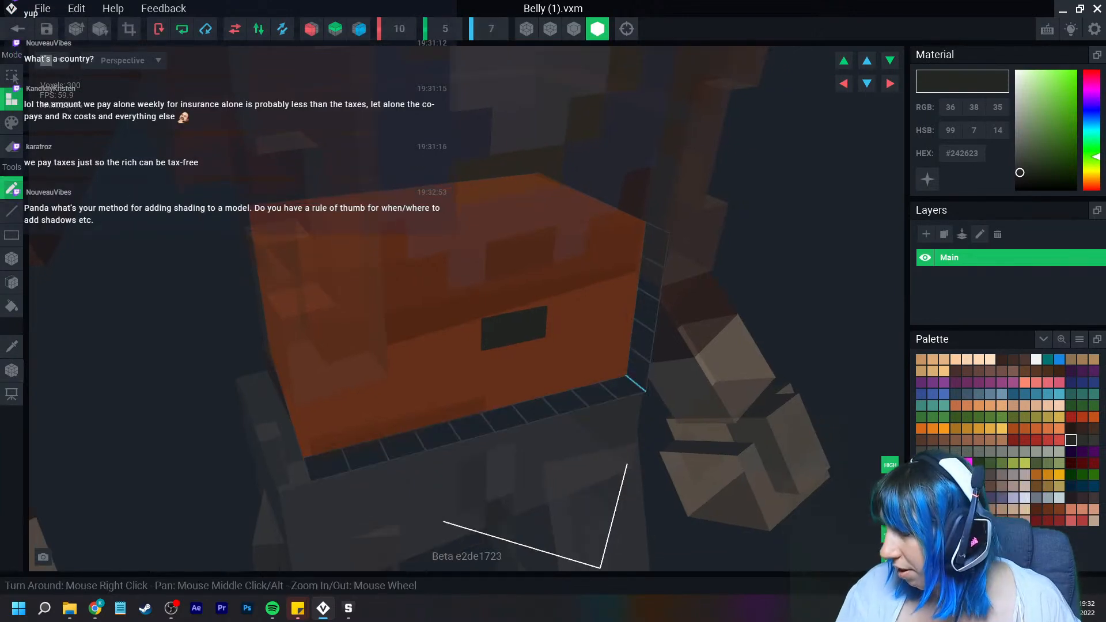
pyautogui.click(979, 440)
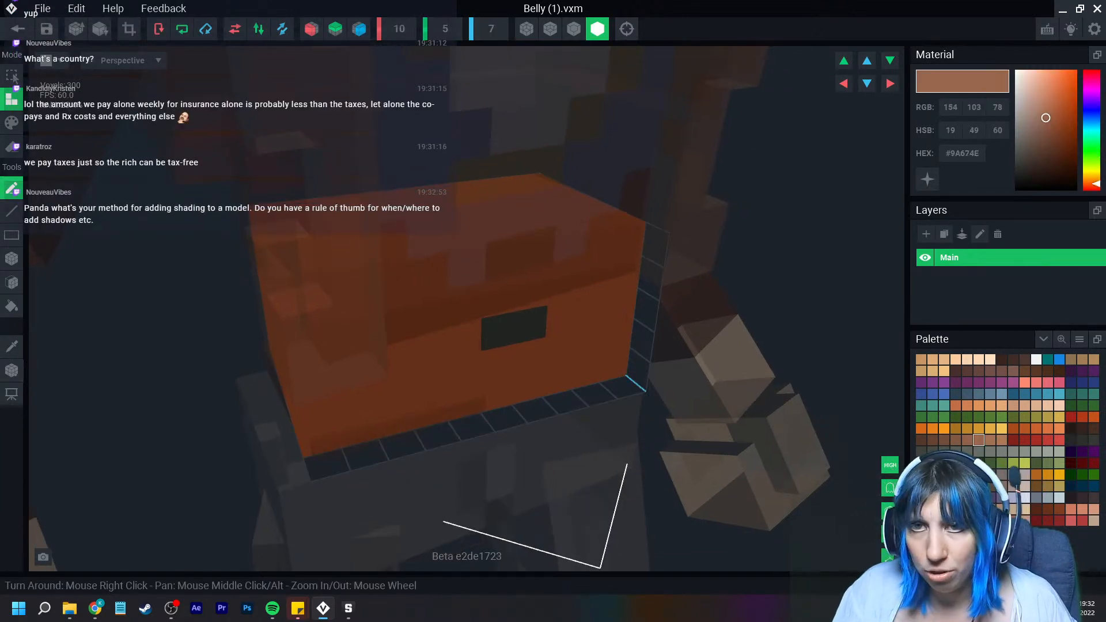
pyautogui.click(12, 259)
pyautogui.moveTo(490, 438); pyautogui.dragTo(395, 386, button='right')
pyautogui.moveTo(320, 311); pyautogui.dragTo(321, 426)
pyautogui.moveTo(654, 311); pyautogui.dragTo(659, 425)
pyautogui.moveTo(659, 425); pyautogui.dragTo(624, 361, button='right')
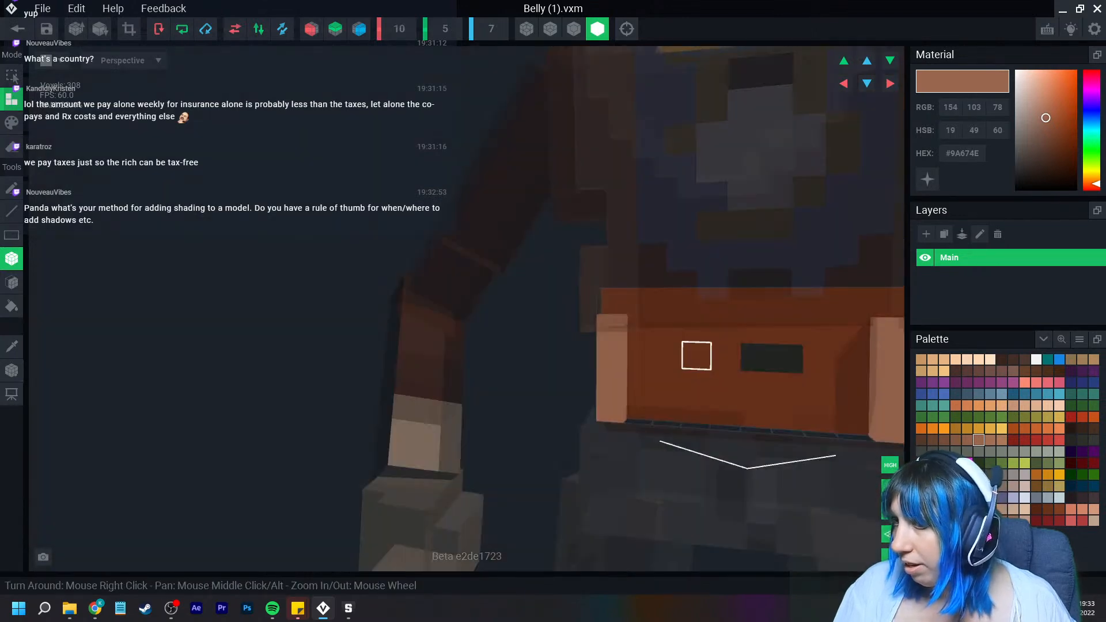
pyautogui.moveTo(697, 356); pyautogui.dragTo(637, 365, button='middle')
pyautogui.moveTo(638, 365); pyautogui.dragTo(644, 373, button='right')
# Set the volume width to 12 and shift the model's pivot from 5.0 to 6.0
pyautogui.click(400, 29)
pyautogui.write('12')
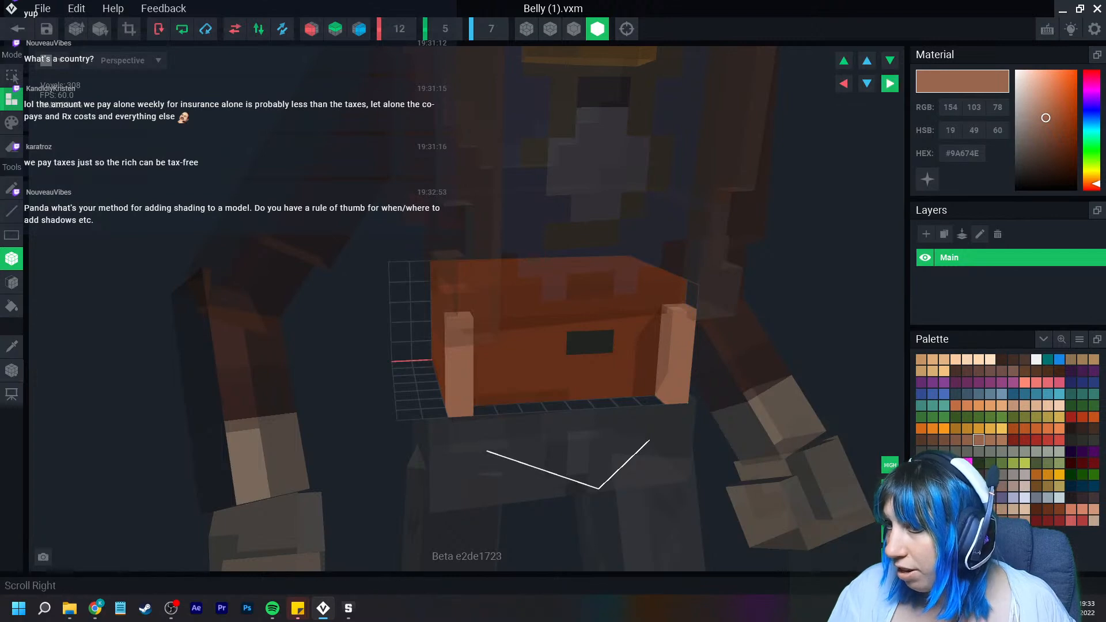
pyautogui.click(11, 371)
pyautogui.moveTo(463, 380); pyautogui.dragTo(449, 381)
pyautogui.click(12, 371)
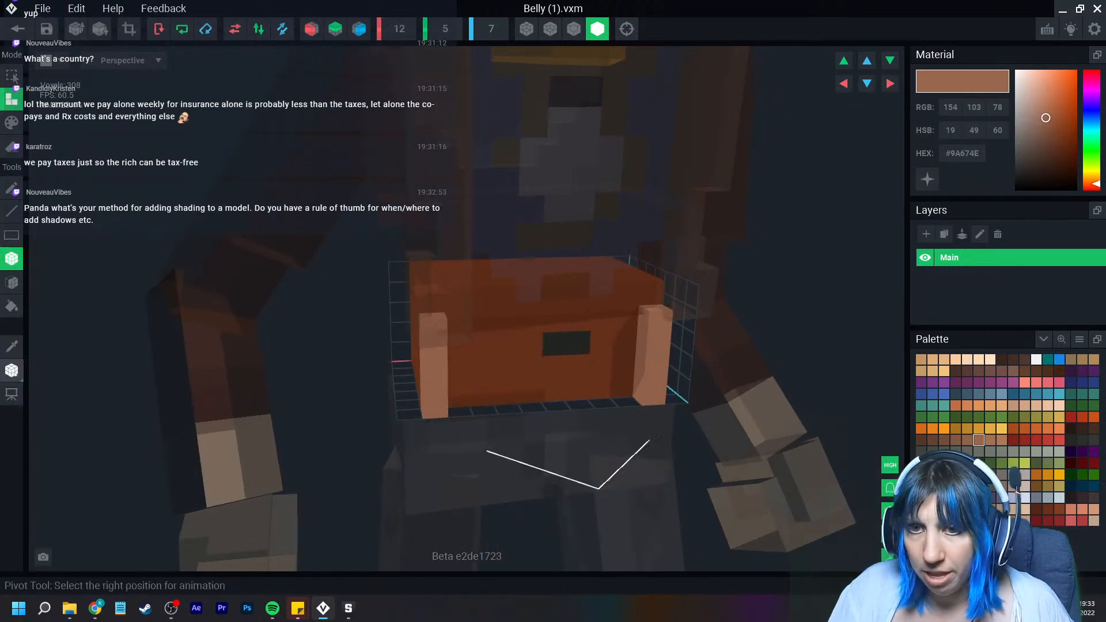
# Add four-voxel light columns on both sides of the belly model
pyautogui.moveTo(434, 381); pyautogui.dragTo(568, 358, button='right')
pyautogui.moveTo(424, 332); pyautogui.dragTo(418, 413)
pyautogui.moveTo(416, 413); pyautogui.dragTo(461, 406, button='right')
pyautogui.moveTo(385, 409); pyautogui.dragTo(382, 334)
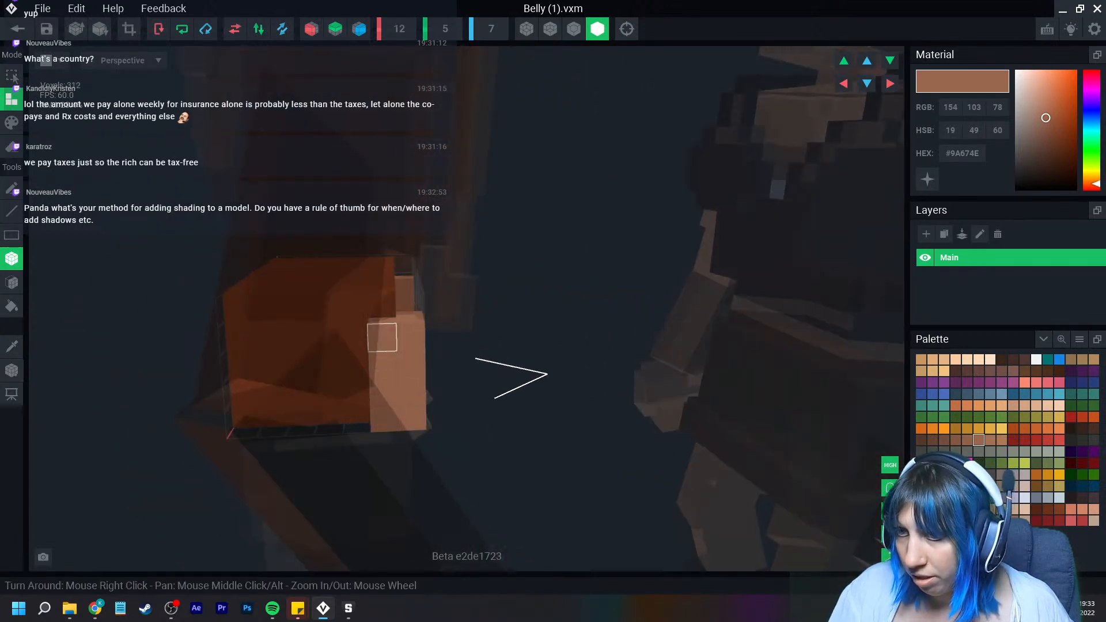
pyautogui.moveTo(450, 341); pyautogui.dragTo(385, 351, button='right')
pyautogui.moveTo(386, 351); pyautogui.dragTo(366, 309, button='middle')
pyautogui.moveTo(594, 375); pyautogui.dragTo(525, 390, button='right')
pyautogui.moveTo(428, 242); pyautogui.dragTo(378, 393)
pyautogui.moveTo(378, 242); pyautogui.dragTo(378, 240)
pyautogui.moveTo(378, 276); pyautogui.dragTo(468, 306, button='right')
# Save the belly changes and select the man's belly bone in the couple scene
pyautogui.click(18, 28)
pyautogui.click(432, 222)
pyautogui.moveTo(438, 219); pyautogui.dragTo(577, 150, button='right')
pyautogui.moveTo(576, 150); pyautogui.dragTo(553, 346, button='middle')
pyautogui.scroll(3, 611, 260)
pyautogui.moveTo(553, 276); pyautogui.dragTo(830, 329, button='right')
pyautogui.scroll(5, 643, 242)
pyautogui.scroll(3, 519, 254)
pyautogui.moveTo(507, 265); pyautogui.dragTo(516, 329, button='right')
pyautogui.moveTo(516, 329); pyautogui.dragTo(520, 270, button='middle')
pyautogui.click(519, 269)
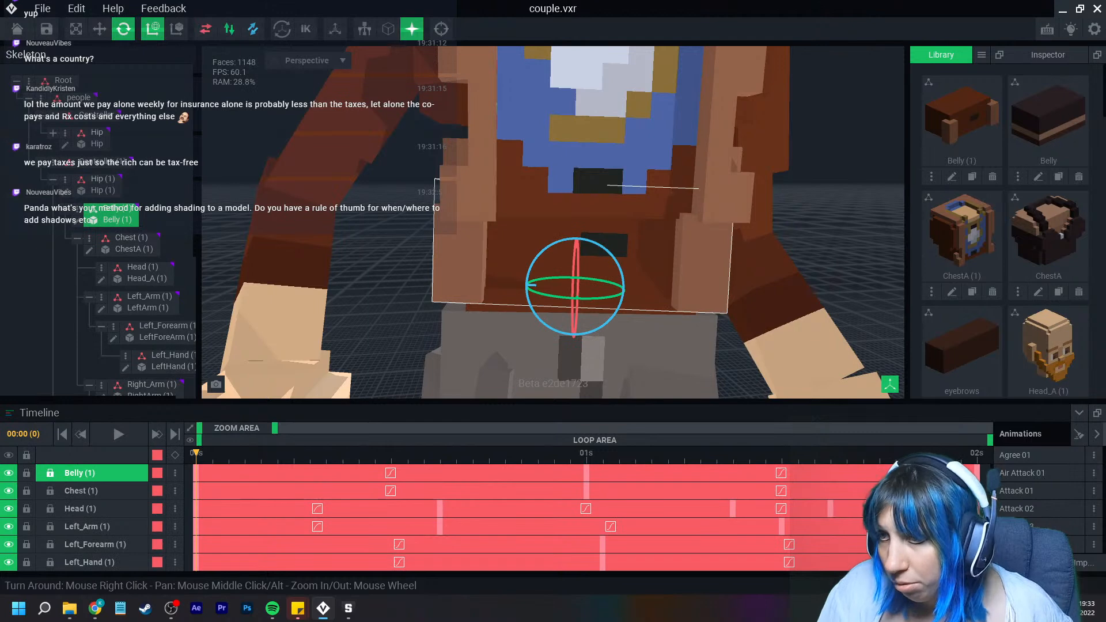
# Rotate the belly from 4.6° to 6.1°, then try a chest rotation and undo it
pyautogui.moveTo(576, 298); pyautogui.dragTo(574, 298)
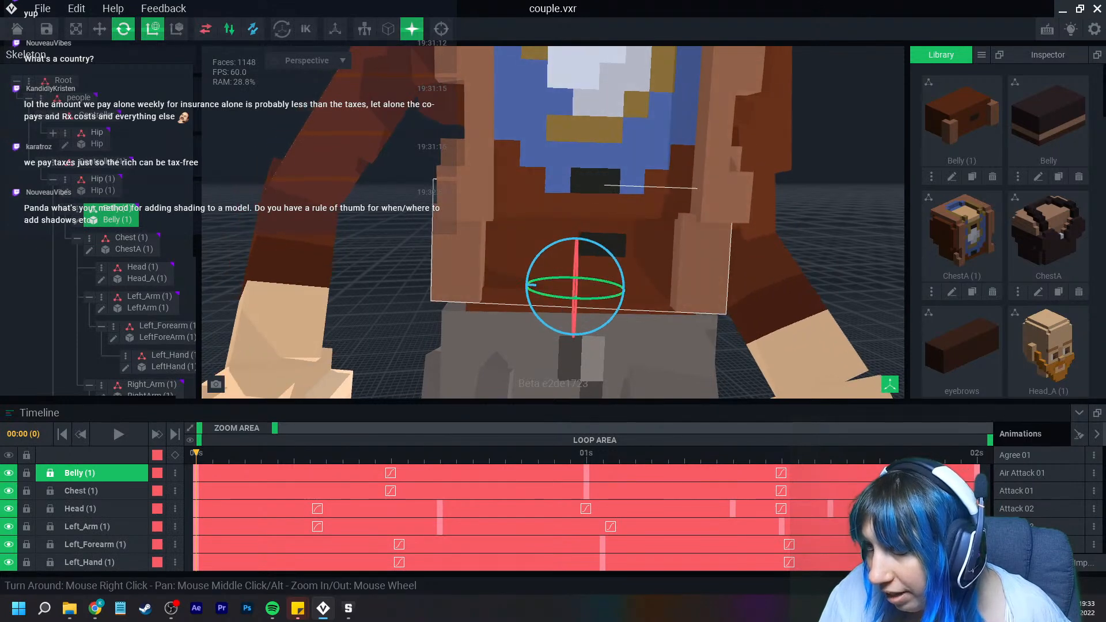
pyautogui.click(524, 222)
pyautogui.moveTo(524, 222)
pyautogui.mouseDown(button='right')
pyautogui.moveTo(546, 220)
pyautogui.moveTo(524, 219)
pyautogui.mouseUp(button='right')
pyautogui.moveTo(537, 207); pyautogui.dragTo(529, 208)
pyautogui.click(605, 220)
pyautogui.moveTo(607, 220); pyautogui.dragTo(600, 217, button='right')
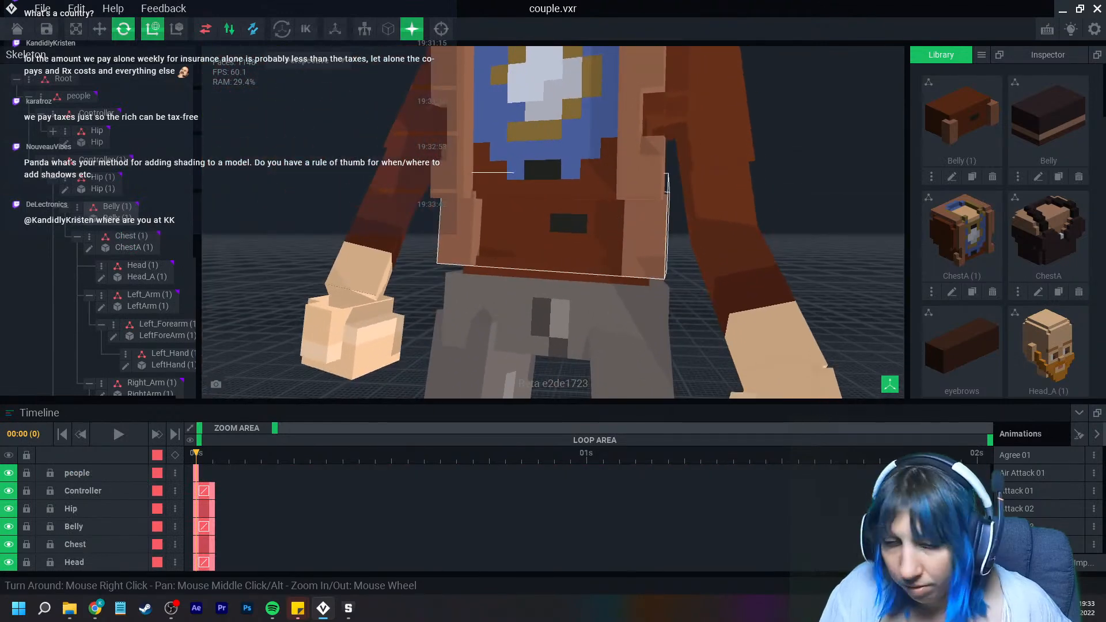
pyautogui.hotkey('ctrl', 'z')
# Using Face mode with Erase, strip one voxel layer off the belly's left strap
pyautogui.click(603, 244)
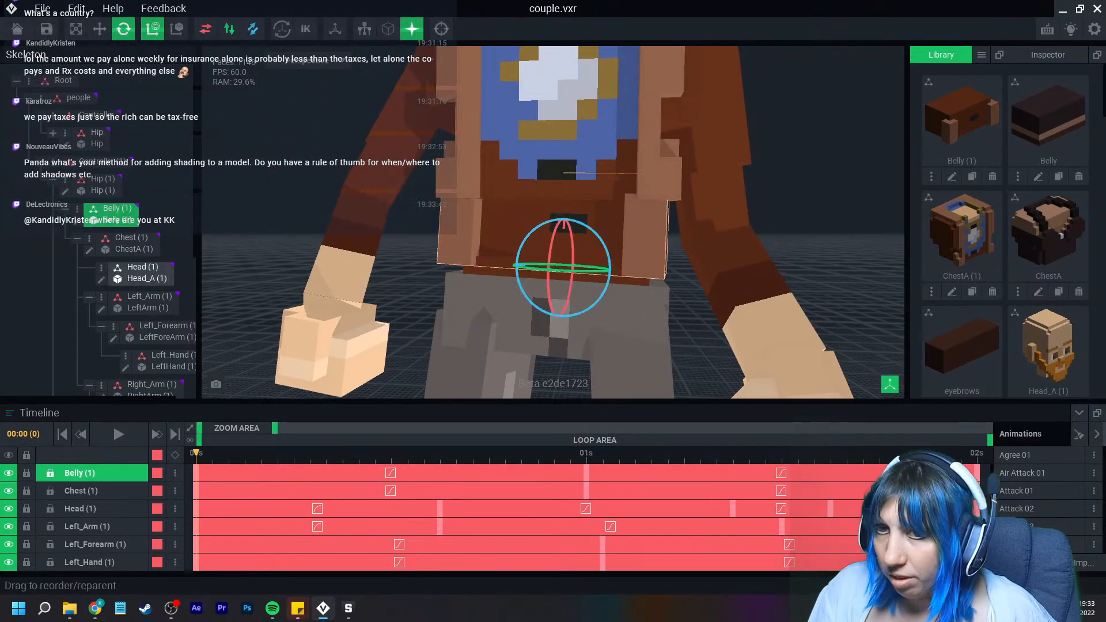
pyautogui.click(77, 221)
pyautogui.moveTo(400, 309); pyautogui.dragTo(346, 288, button='right')
pyautogui.click(11, 282)
pyautogui.click(12, 146)
pyautogui.moveTo(298, 363); pyautogui.dragTo(356, 319, button='right')
pyautogui.click(274, 378)
# Strip one layer off the right strap, trim the volume, and leave the belly editor
pyautogui.moveTo(600, 379)
pyautogui.mouseDown(button='right')
pyautogui.moveTo(611, 391)
pyautogui.moveTo(634, 386)
pyautogui.moveTo(589, 422)
pyautogui.mouseUp(button='right')
pyautogui.click(632, 397)
pyautogui.click(634, 397)
pyautogui.scroll(-3, 589, 422)
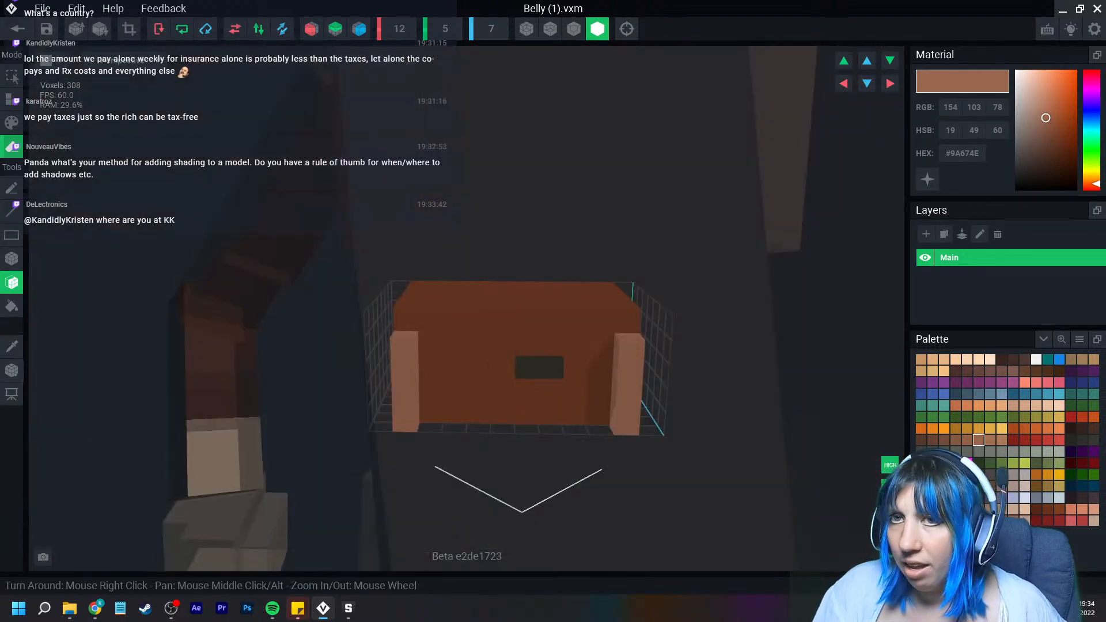
pyautogui.click(129, 29)
pyautogui.click(18, 29)
# Save the belly changes and inspect the bearded man from several angles
pyautogui.click(432, 222)
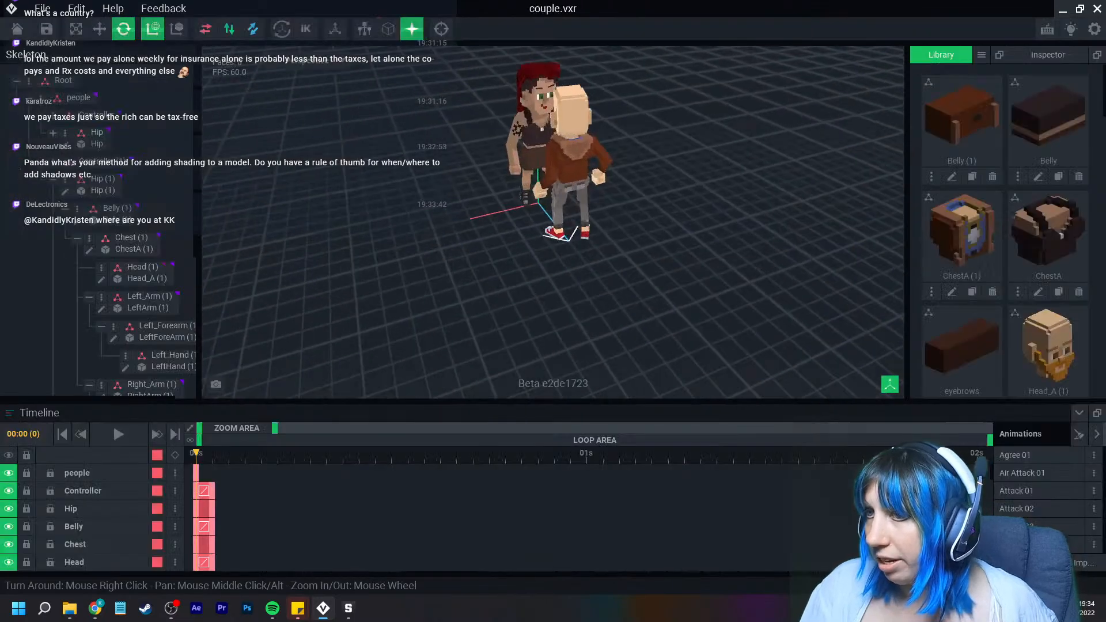
pyautogui.scroll(8, 513, 199)
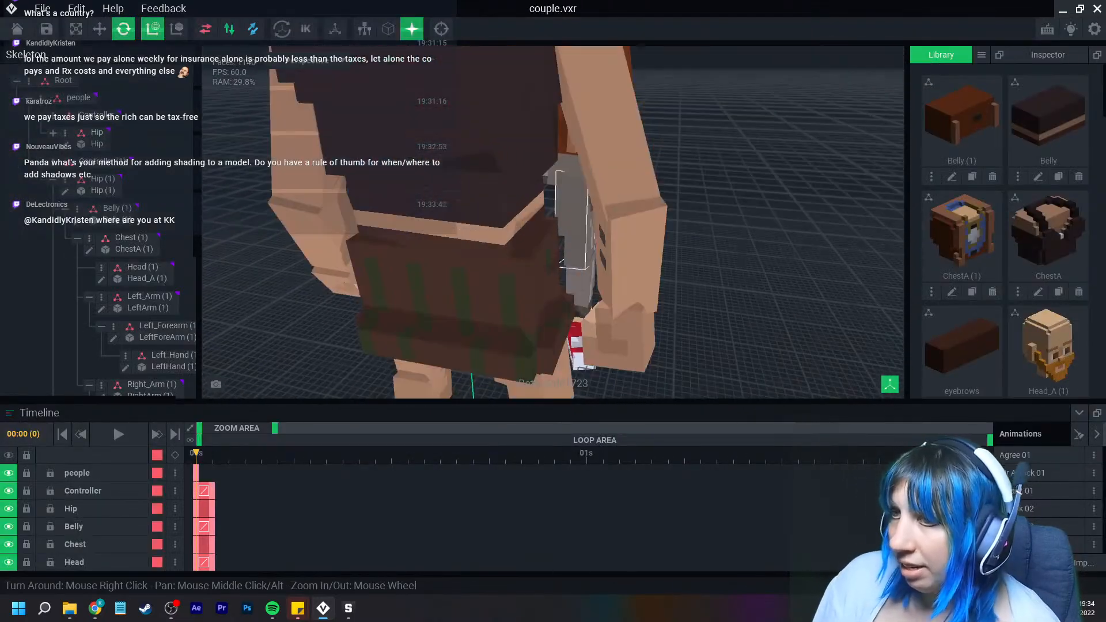
pyautogui.moveTo(513, 248); pyautogui.dragTo(516, 210, button='right')
pyautogui.moveTo(488, 280); pyautogui.dragTo(461, 222, button='right')
pyautogui.click(461, 201)
pyautogui.click(593, 236)
pyautogui.moveTo(487, 274); pyautogui.dragTo(521, 326, button='right')
pyautogui.scroll(-4, 503, 242)
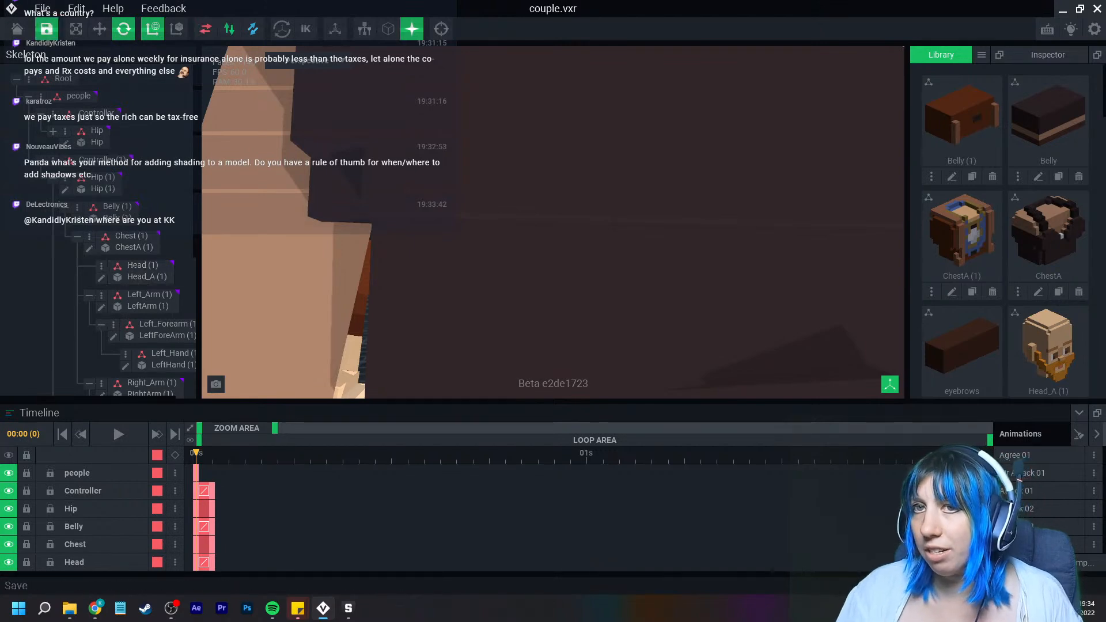
# Save couple.vxr, reopen it from the start screen, and orbit around both characters
pyautogui.click(17, 29)
pyautogui.click(432, 222)
pyautogui.click(248, 219)
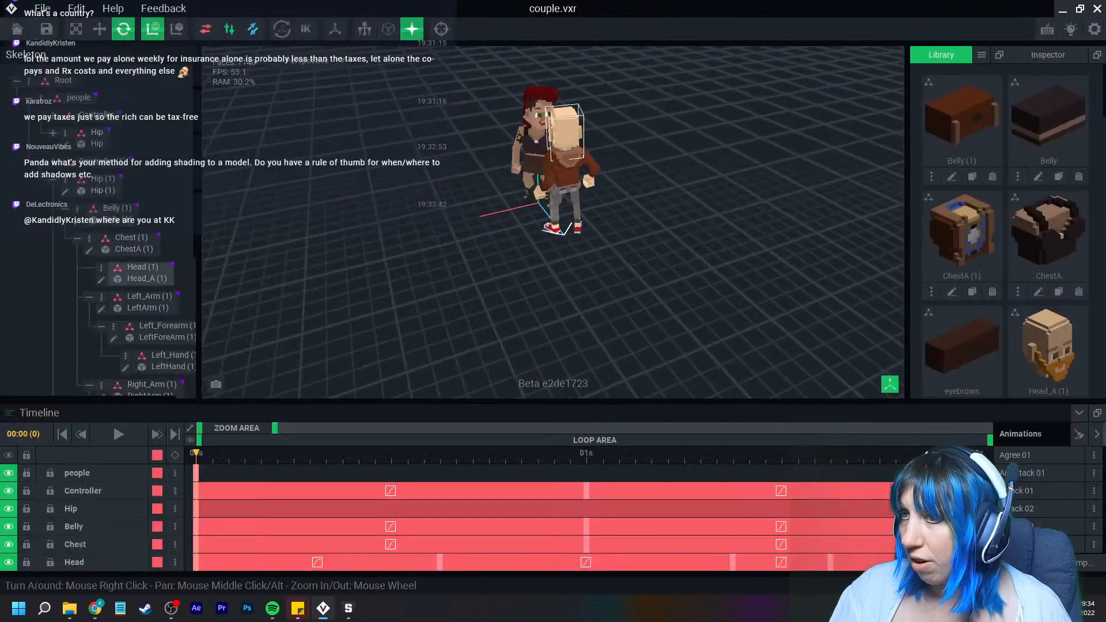
pyautogui.moveTo(465, 316); pyautogui.dragTo(464, 316, button='right')
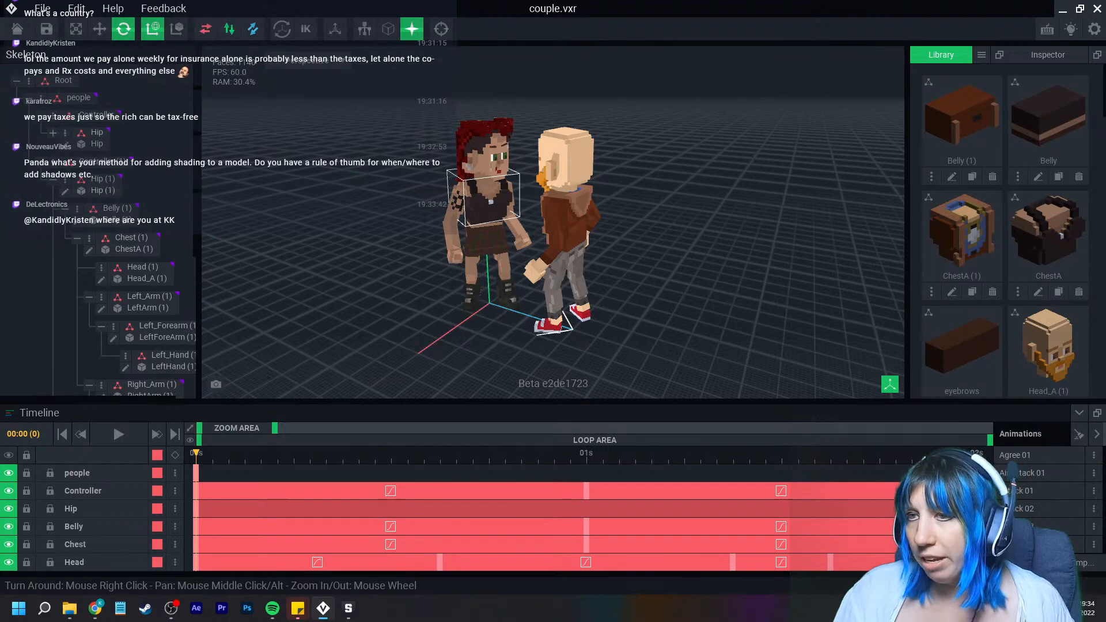
pyautogui.scroll(5, 486, 239)
pyautogui.moveTo(455, 265); pyautogui.dragTo(457, 267, button='right')
pyautogui.scroll(3, 518, 262)
pyautogui.moveTo(517, 244); pyautogui.dragTo(517, 245, button='right')
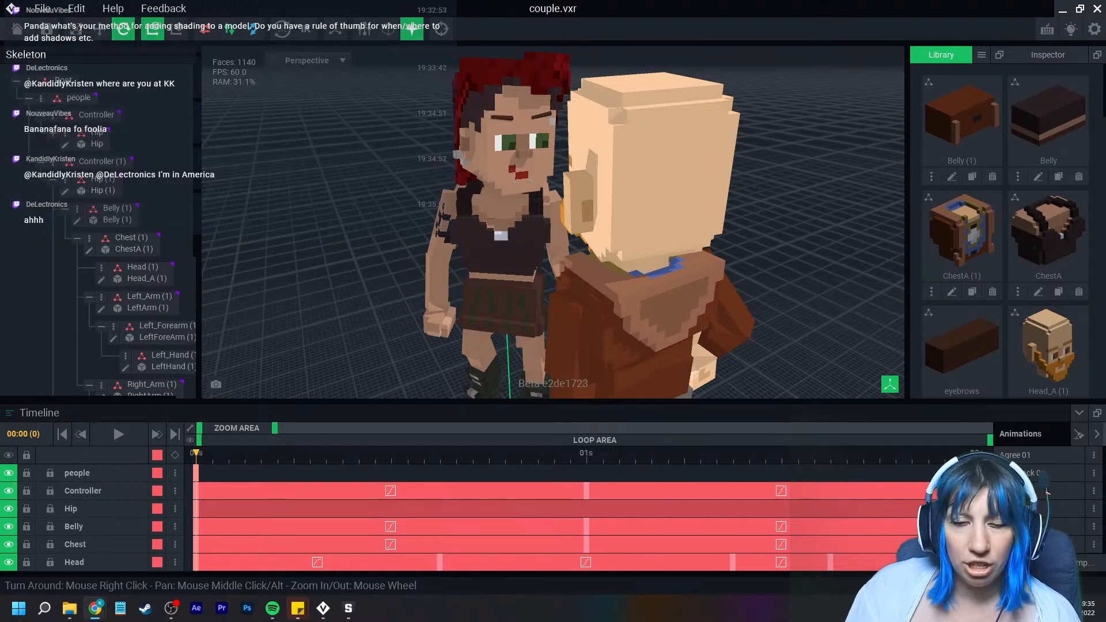
pyautogui.moveTo(605, 254); pyautogui.dragTo(686, 248, button='right')
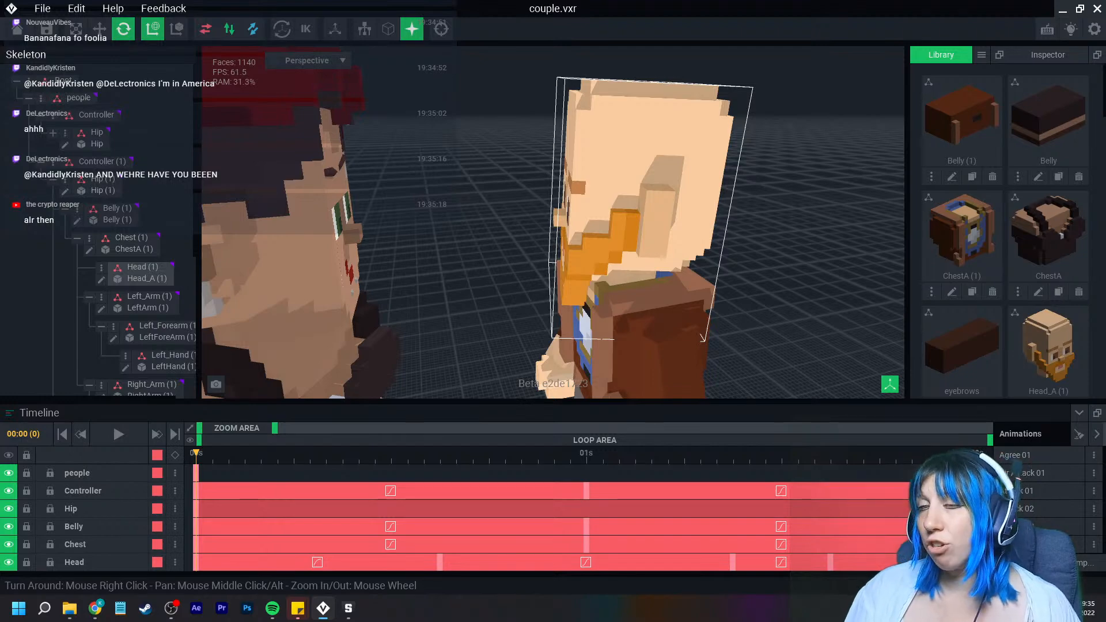
pyautogui.scroll(-5, 568, 257)
pyautogui.moveTo(568, 257); pyautogui.dragTo(680, 369, button='right')
pyautogui.scroll(3, 568, 257)
pyautogui.moveTo(680, 369); pyautogui.dragTo(596, 256, button='middle')
pyautogui.moveTo(622, 172); pyautogui.dragTo(628, 181, button='right')
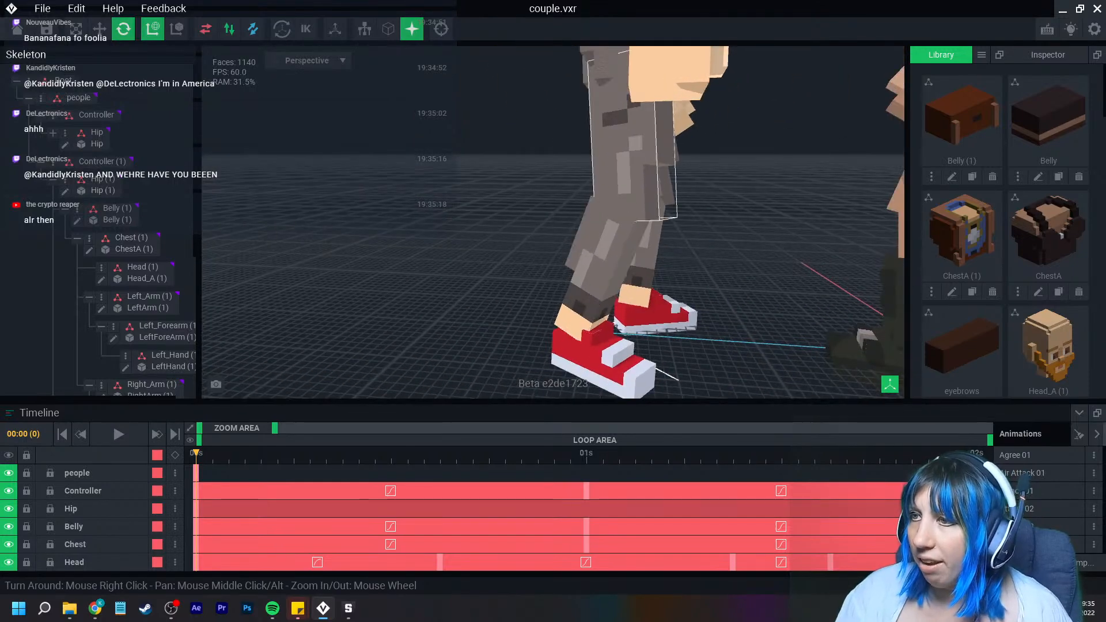
pyautogui.moveTo(602, 242); pyautogui.dragTo(580, 242, button='right')
pyautogui.moveTo(586, 280); pyautogui.dragTo(586, 280, button='right')
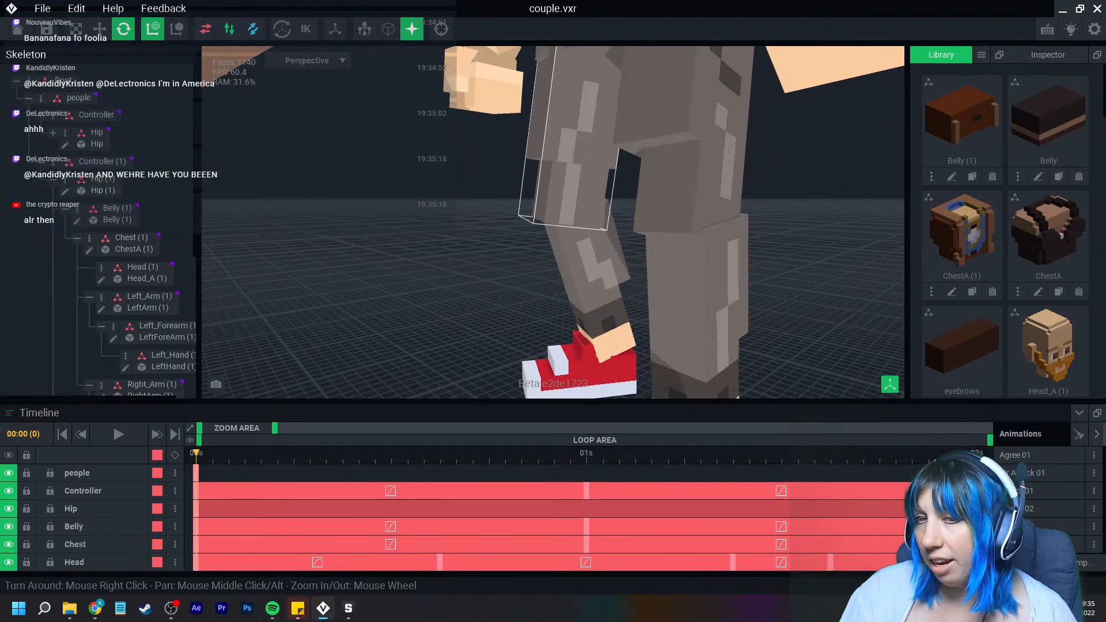
pyautogui.moveTo(587, 258); pyautogui.dragTo(592, 284, button='right')
pyautogui.scroll(5, 784, 305)
pyautogui.scroll(3, 784, 242)
pyautogui.moveTo(726, 234); pyautogui.dragTo(697, 242, button='right')
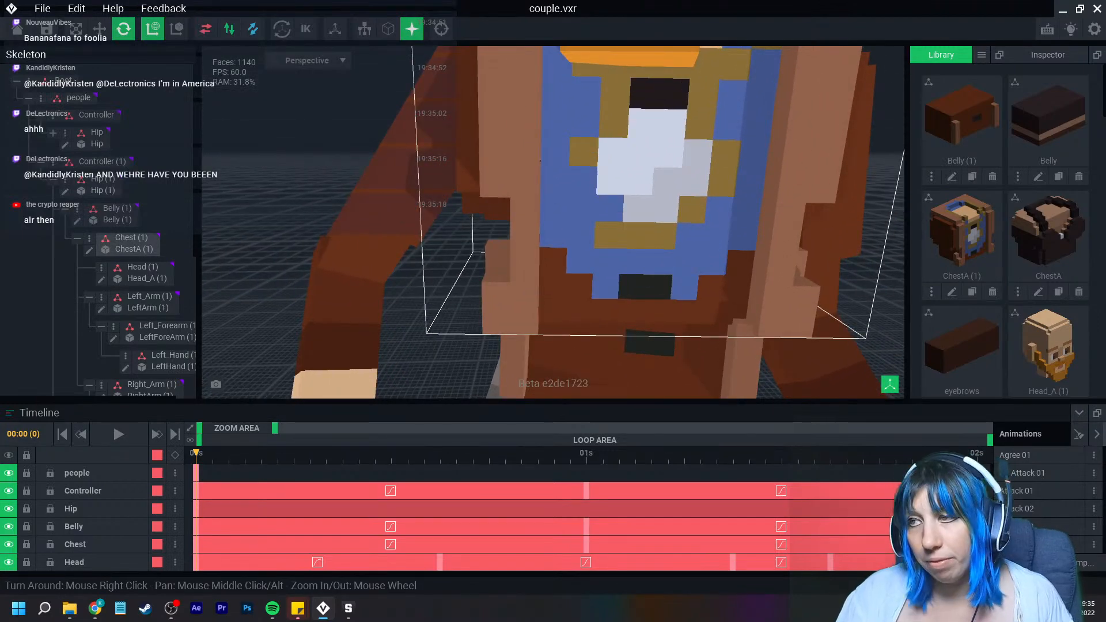
pyautogui.scroll(-5, 656, 259)
pyautogui.moveTo(645, 261); pyautogui.dragTo(680, 259, button='right')
# Paint the top of the man's right upper arm dark brown and save with Ctrl+S
pyautogui.click(610, 249)
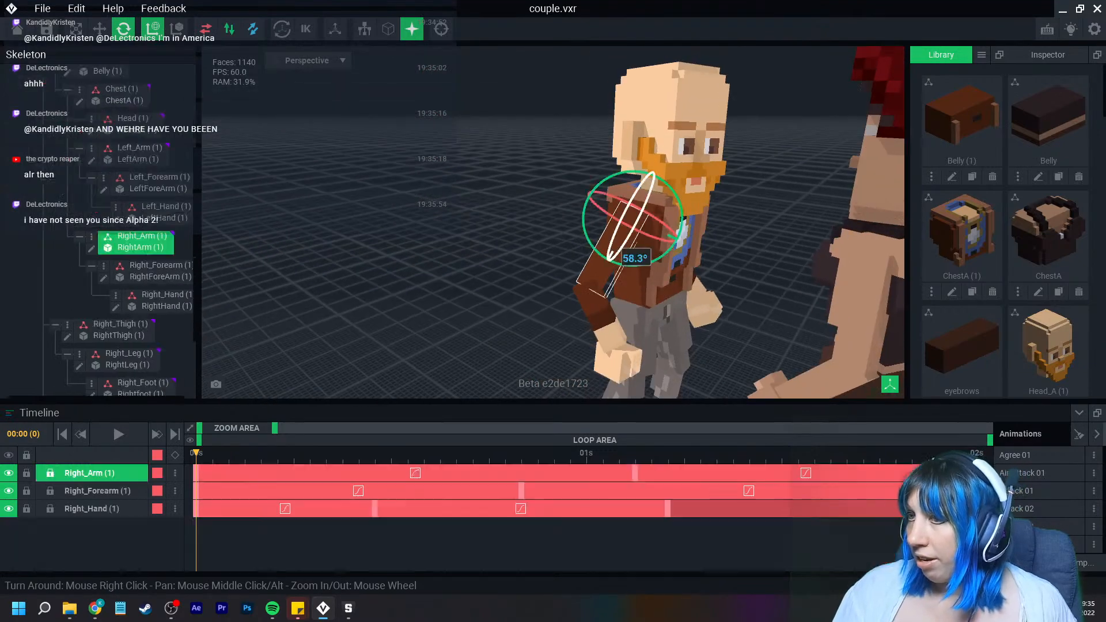
pyautogui.click(91, 248)
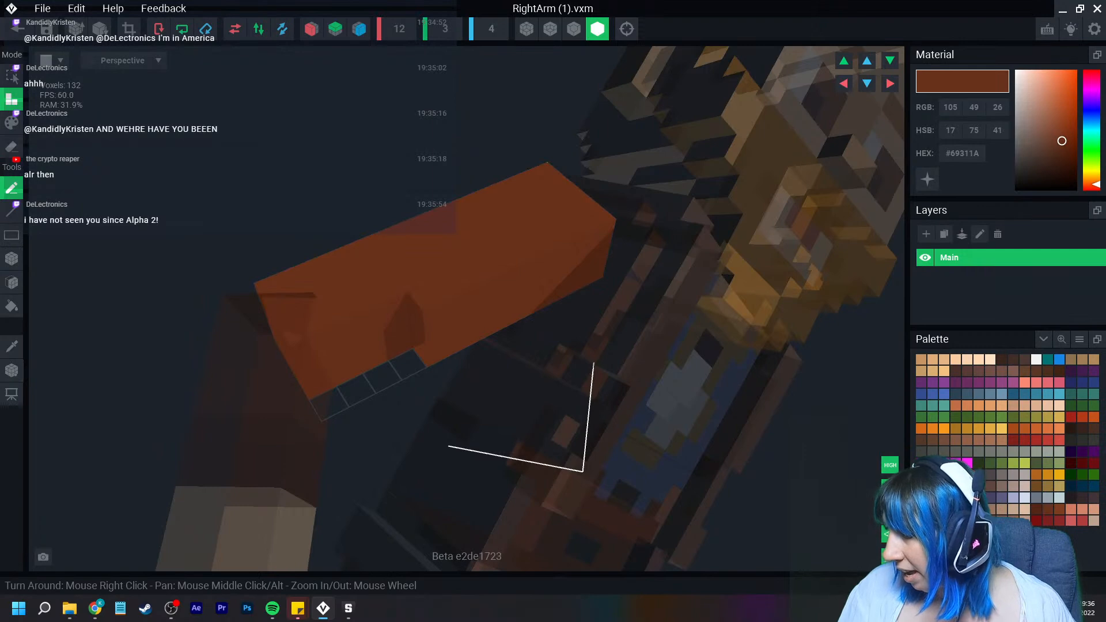
pyautogui.click(1036, 509)
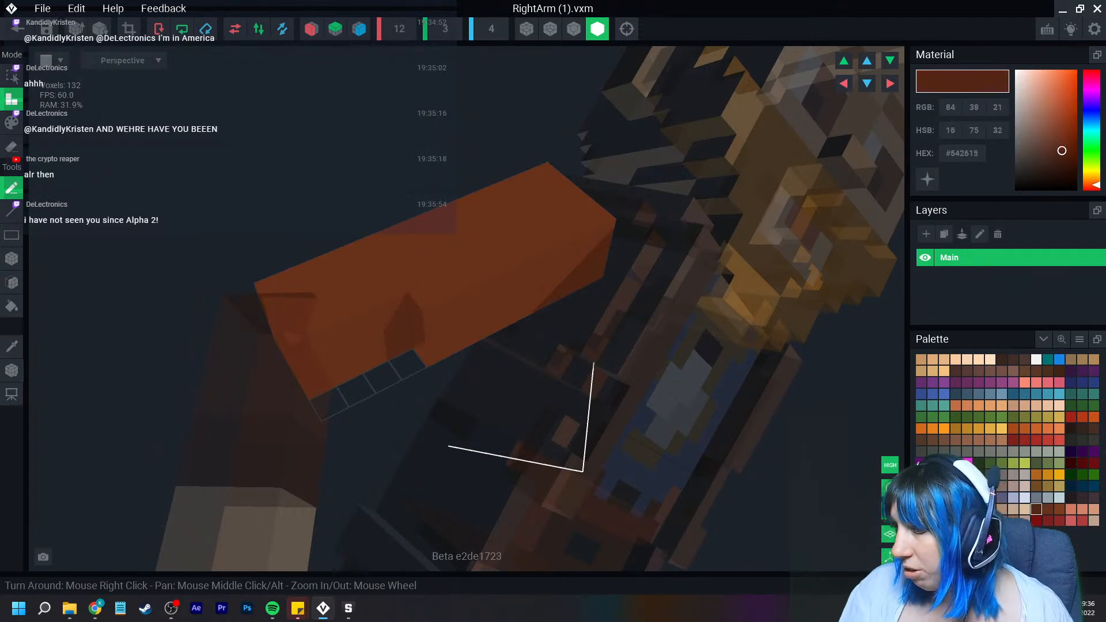
pyautogui.click(11, 122)
pyautogui.moveTo(536, 218); pyautogui.dragTo(473, 226)
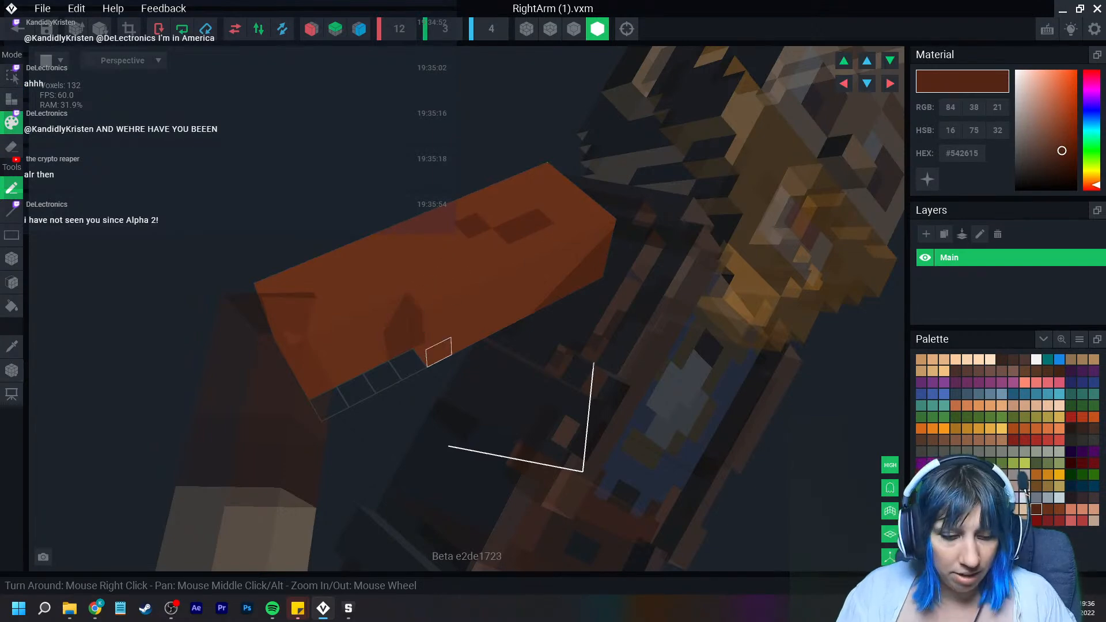
pyautogui.hotkey('ctrl', 'z')
pyautogui.hotkey('ctrl', 'z')
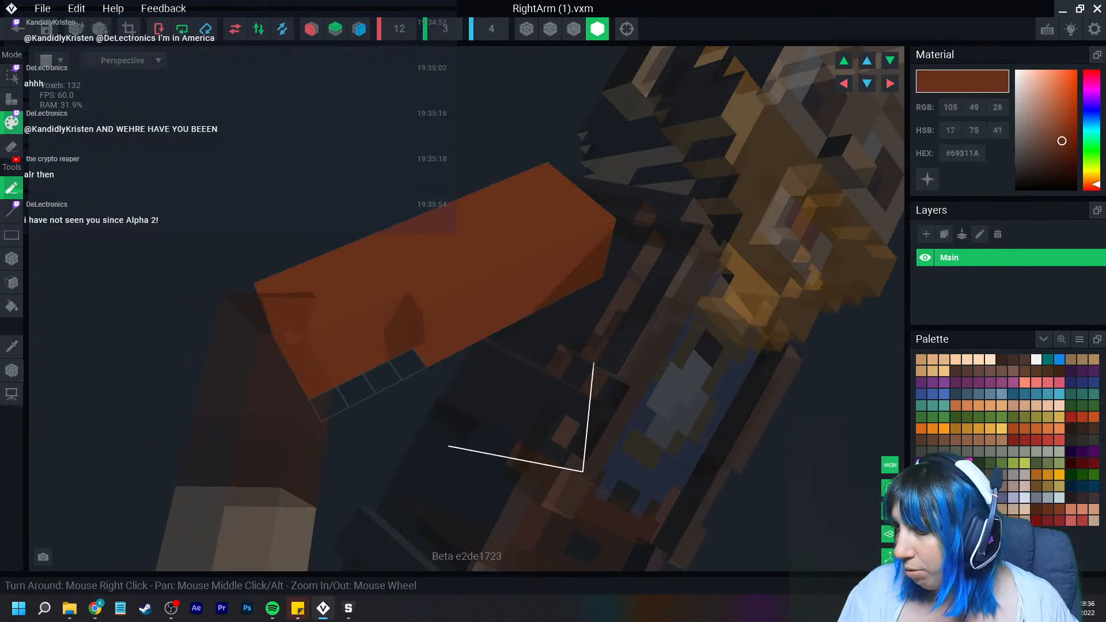
pyautogui.moveTo(517, 206)
pyautogui.mouseDown()
pyautogui.moveTo(423, 247)
pyautogui.moveTo(438, 264)
pyautogui.mouseUp()
pyautogui.hotkey('ctrl', 's')
# Paint a slightly darker brown strip along the arm's top and save it into the scene
pyautogui.moveTo(1062, 140); pyautogui.dragTo(1065, 143)
pyautogui.moveTo(396, 258); pyautogui.dragTo(345, 280)
pyautogui.moveTo(1065, 144); pyautogui.dragTo(1065, 145)
pyautogui.moveTo(457, 309); pyautogui.dragTo(392, 248, button='right')
pyautogui.scroll(-3, 492, 325)
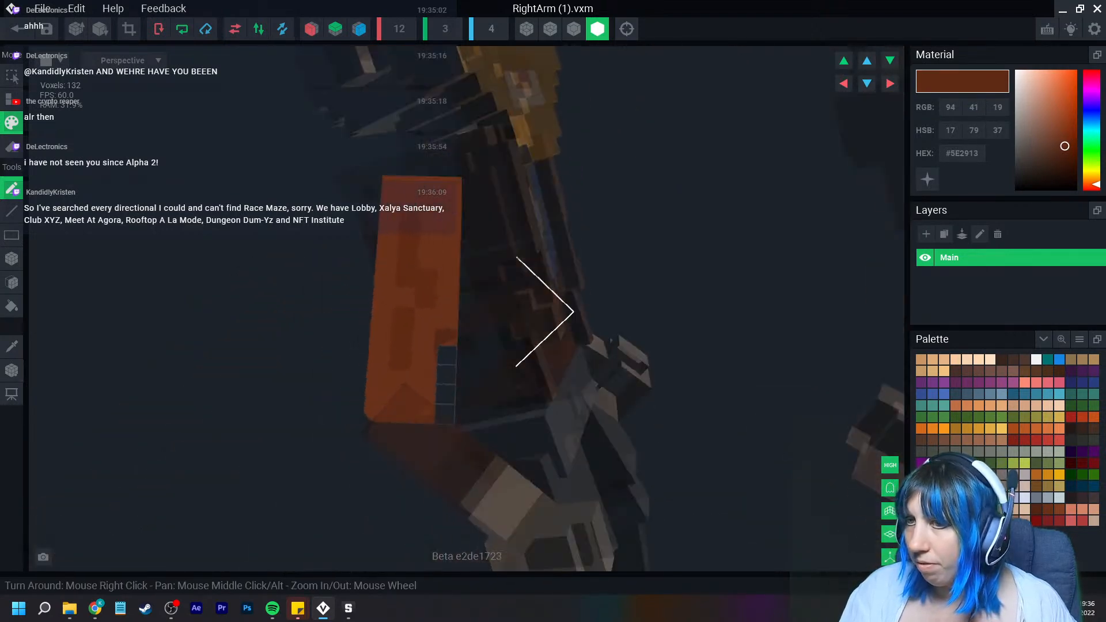
pyautogui.click(17, 29)
pyautogui.click(450, 222)
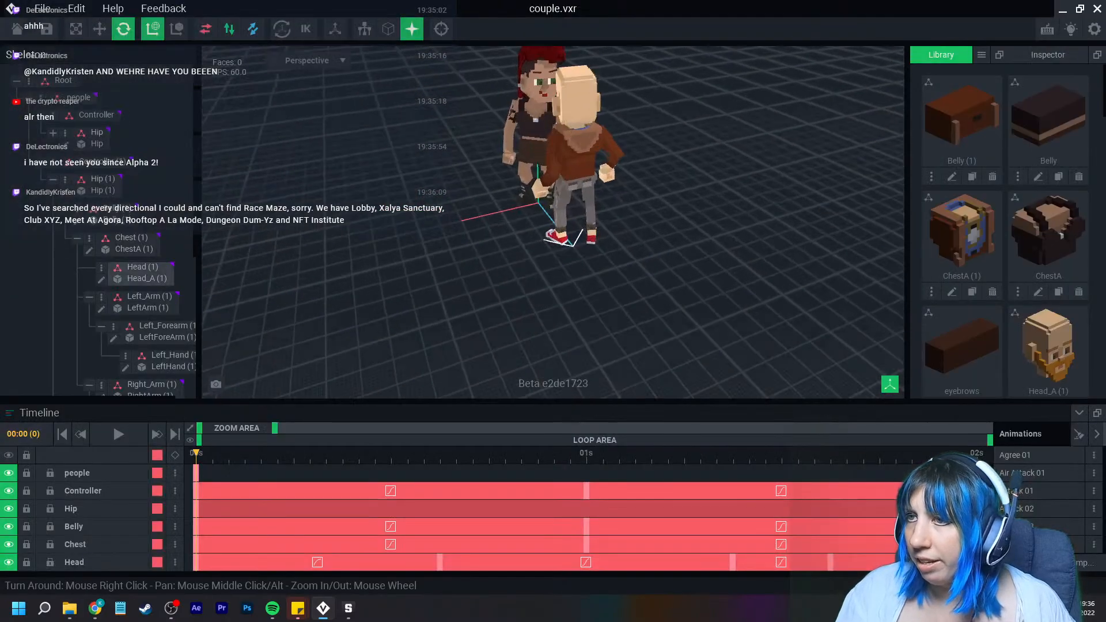
pyautogui.scroll(5, 553, 219)
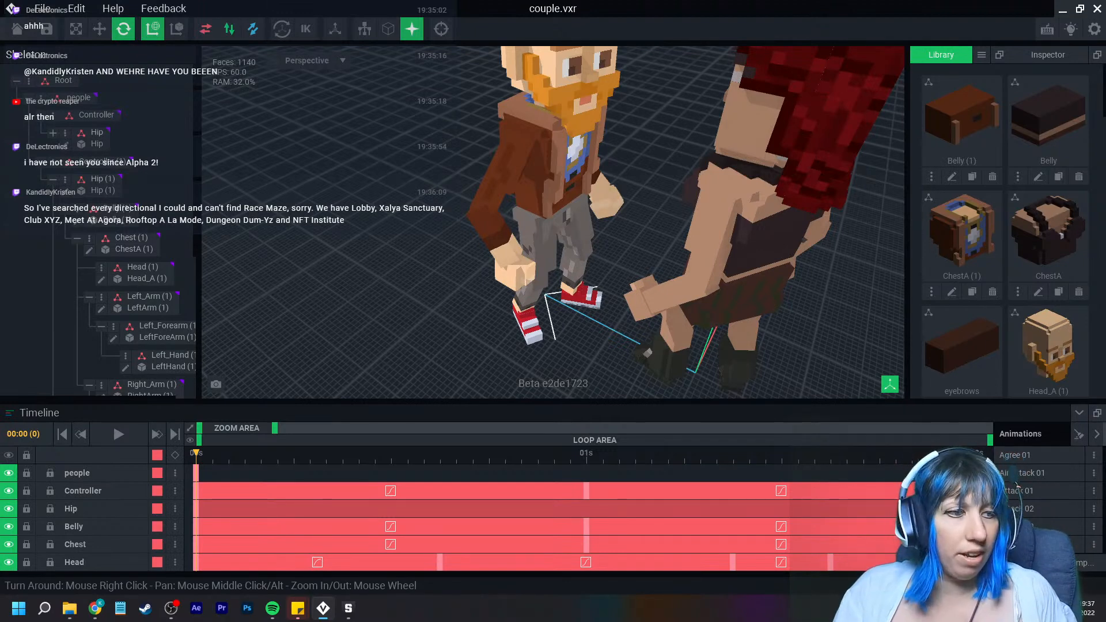
pyautogui.moveTo(436, 156); pyautogui.dragTo(435, 155, button='right')
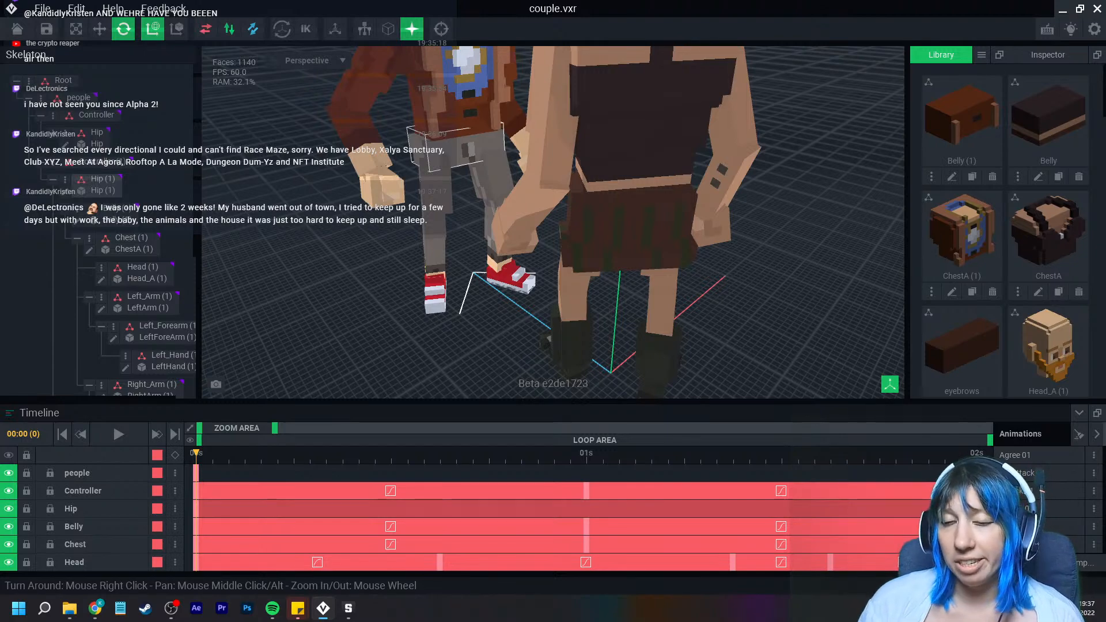
pyautogui.moveTo(444, 98); pyautogui.dragTo(441, 202, button='middle')
pyautogui.moveTo(403, 202); pyautogui.dragTo(402, 202, button='right')
pyautogui.moveTo(371, 244); pyautogui.dragTo(393, 220, button='right')
pyautogui.scroll(3, 403, 250)
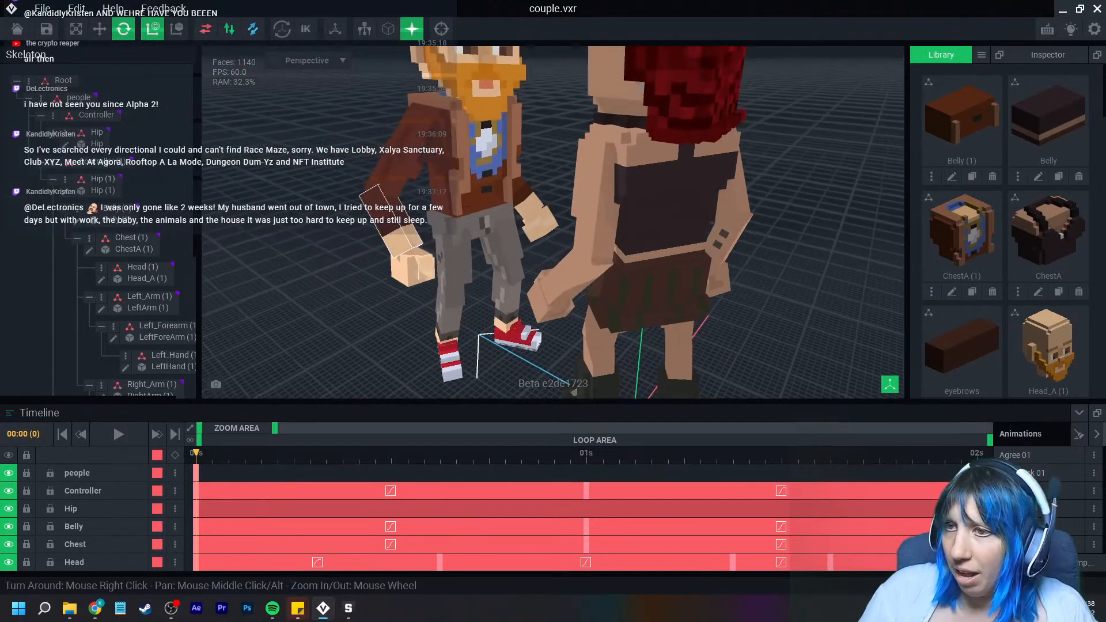
pyautogui.click(410, 266)
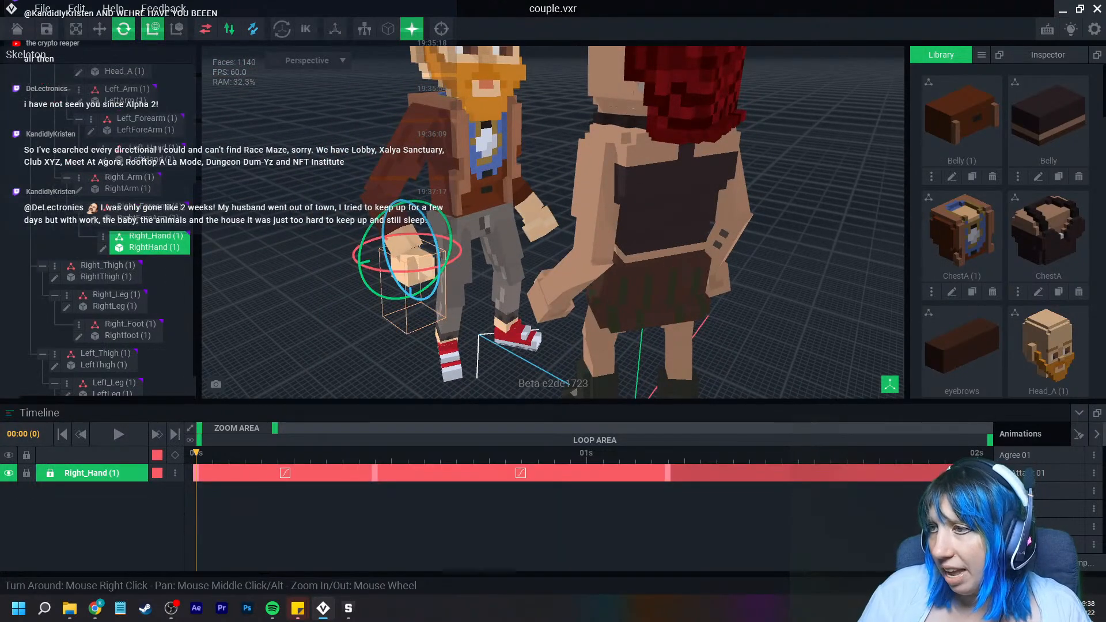
# Open Import VXM, browse Sandbox stream > table1 > props, and select the mug model
pyautogui.click(818, 190)
pyautogui.click(982, 55)
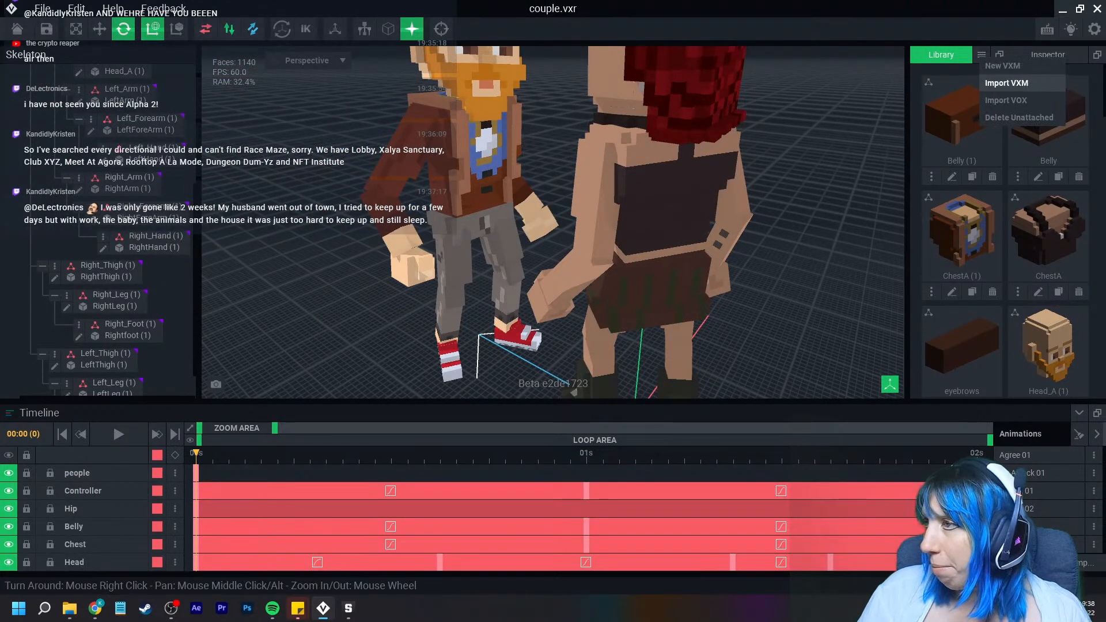
pyautogui.click(1007, 83)
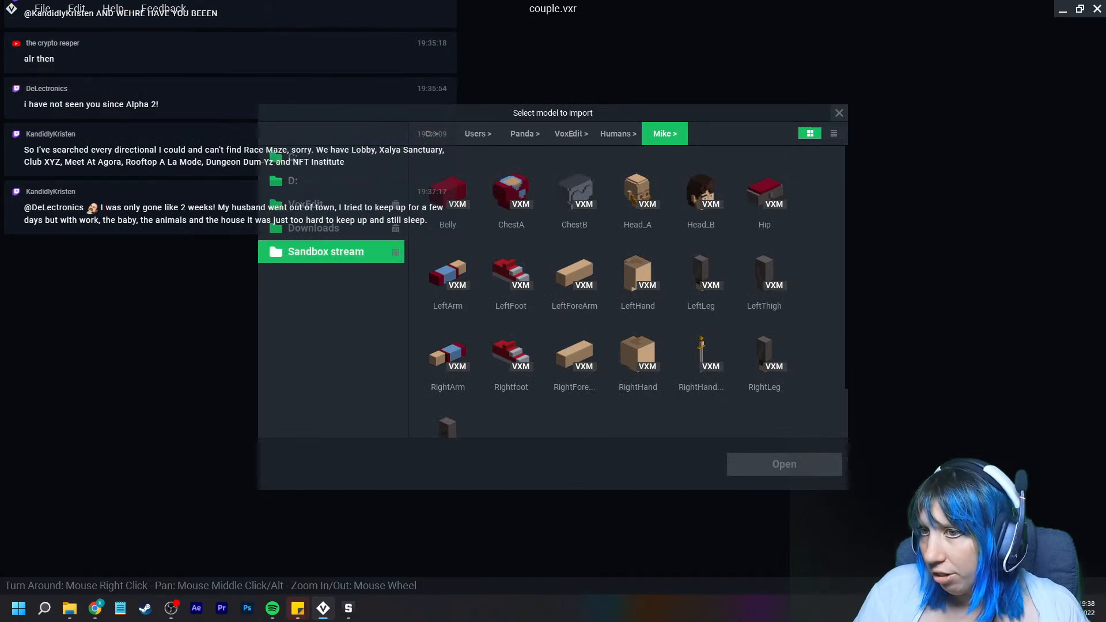
pyautogui.click(326, 252)
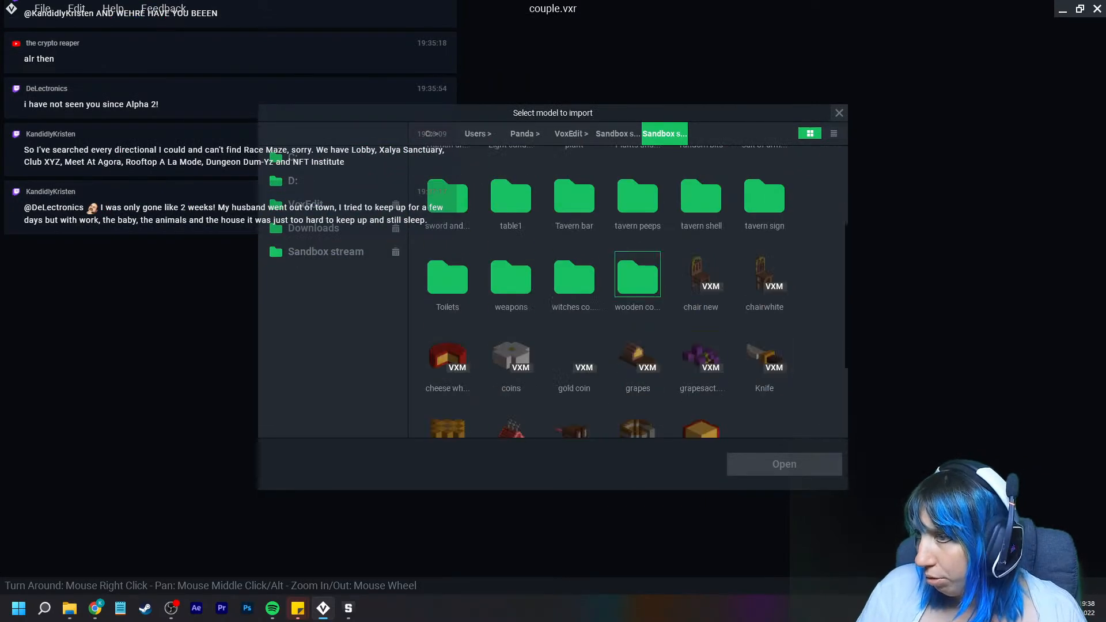
pyautogui.scroll(2, 638, 275)
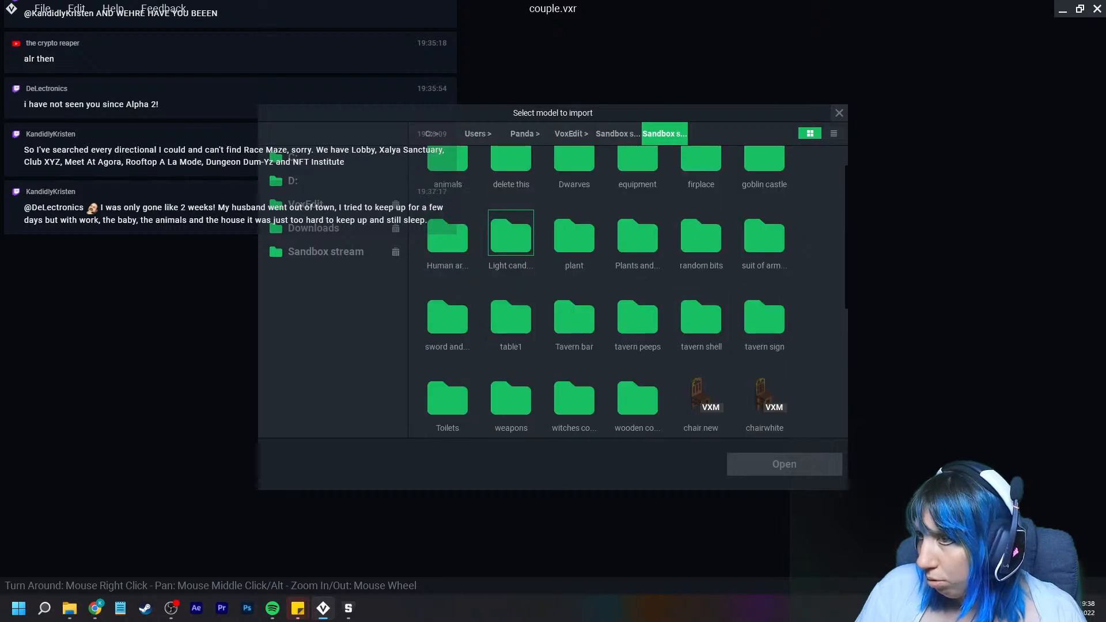
pyautogui.scroll(-1, 638, 271)
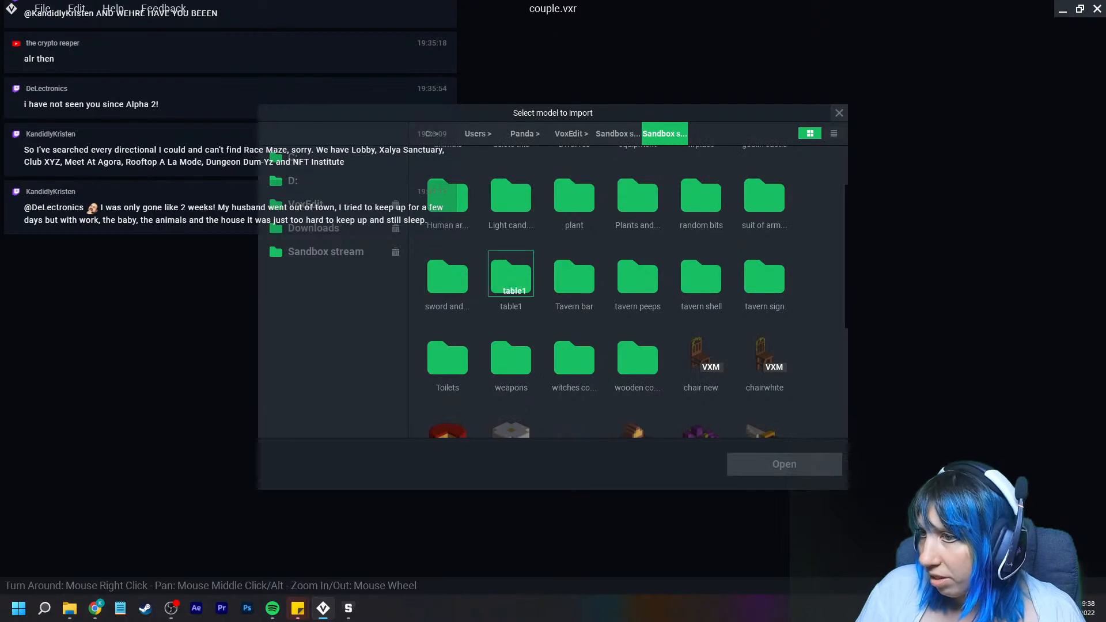
pyautogui.doubleClick(510, 277)
pyautogui.doubleClick(448, 193)
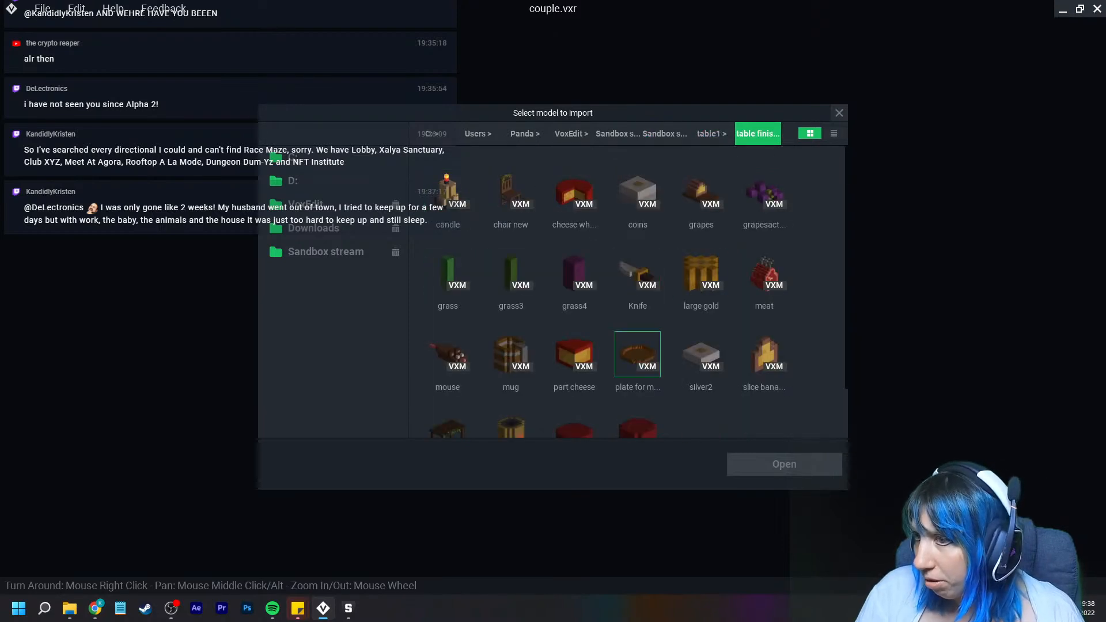
pyautogui.scroll(-1, 638, 288)
pyautogui.click(512, 323)
# Load the mug model and create a child node named 'mug' under Right_Hand
pyautogui.click(784, 464)
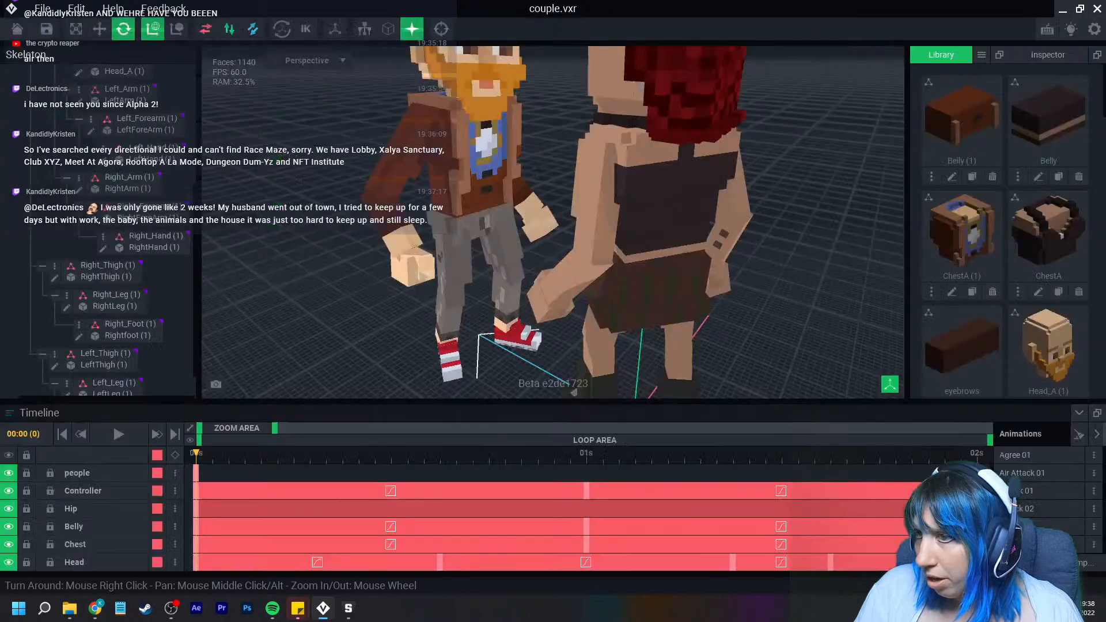
pyautogui.click(144, 235)
pyautogui.rightClick(104, 237)
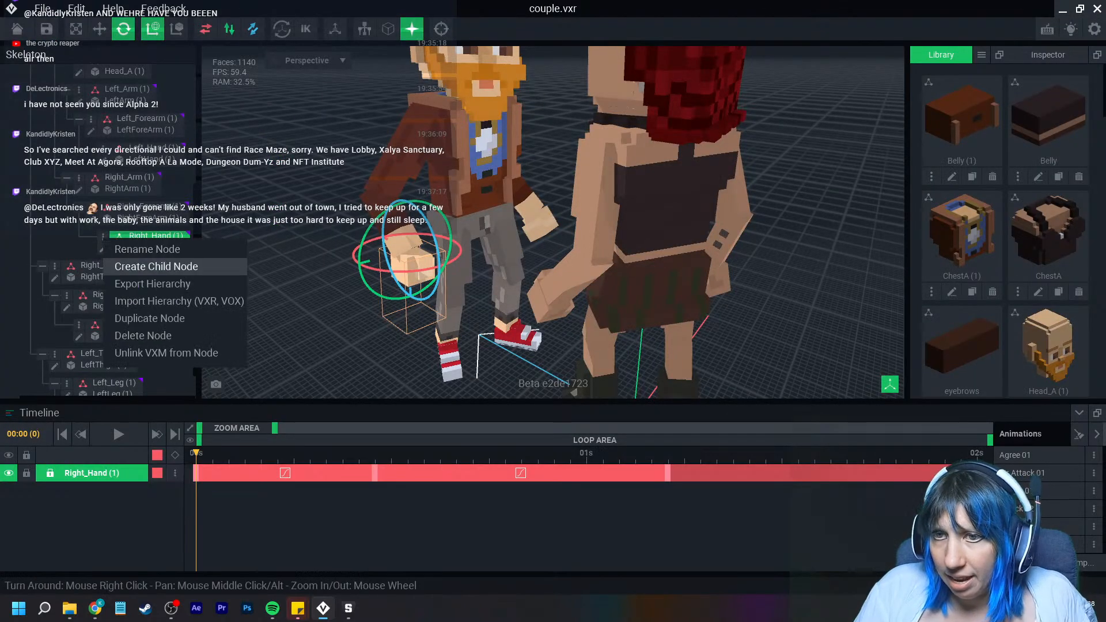
pyautogui.click(156, 266)
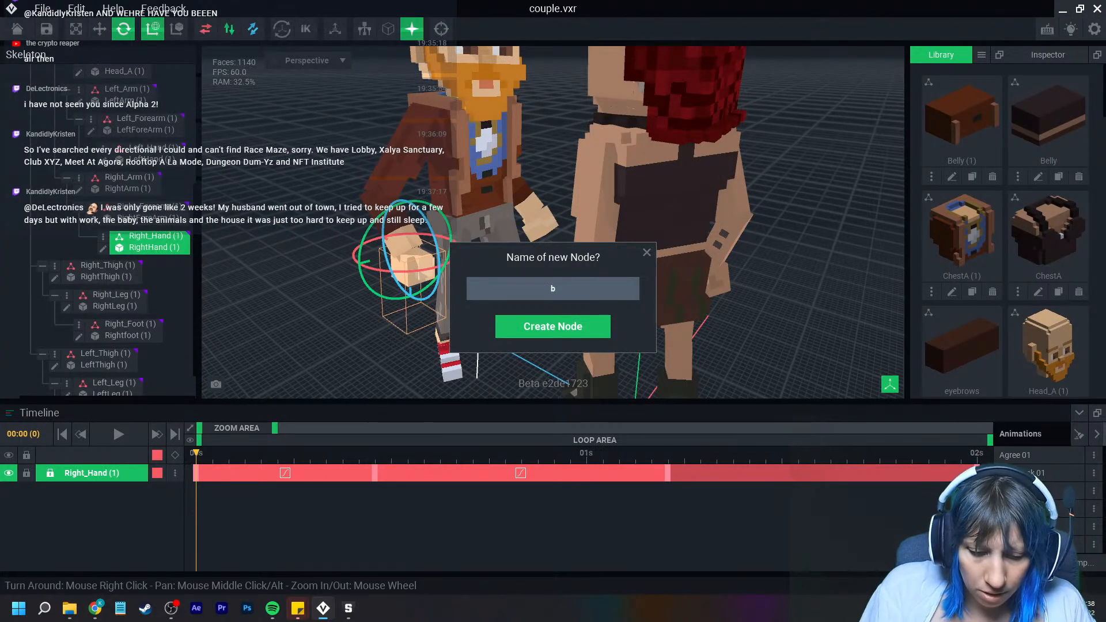
pyautogui.write('mug')
pyautogui.press('Return')
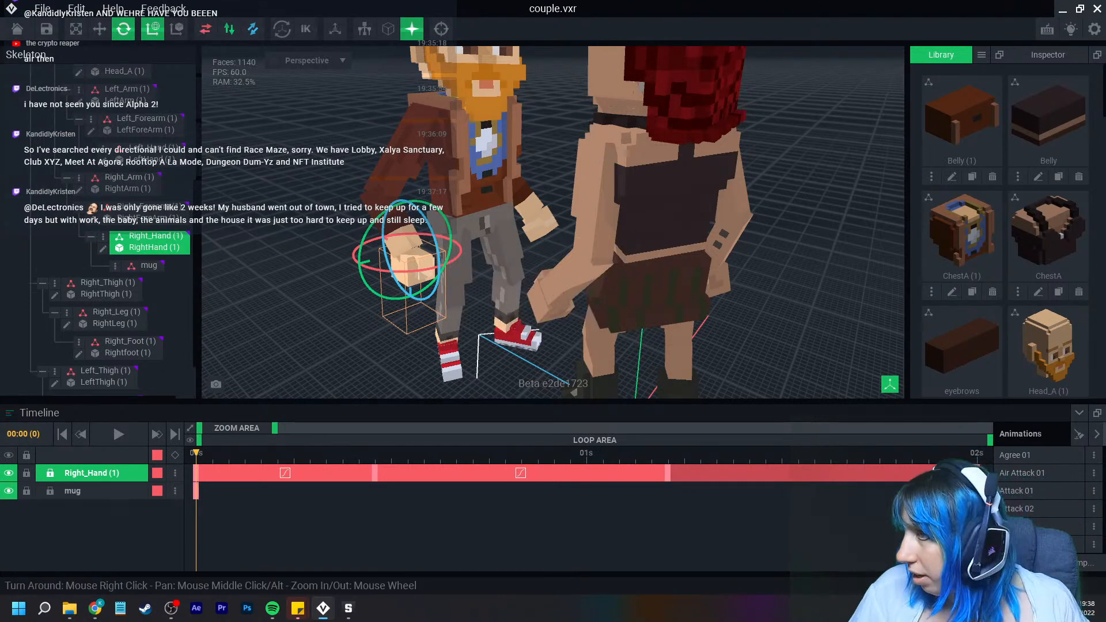
# Attach the mug model from the Library to the mug node and view it at the hand
pyautogui.scroll(-3, 1006, 230)
pyautogui.scroll(-3, 1006, 230)
pyautogui.moveTo(1048, 179); pyautogui.dragTo(190, 311)
pyautogui.moveTo(157, 269); pyautogui.dragTo(155, 267)
pyautogui.click(150, 268)
pyautogui.scroll(3, 357, 277)
pyautogui.moveTo(352, 288); pyautogui.dragTo(415, 271, button='right')
pyautogui.click(449, 261)
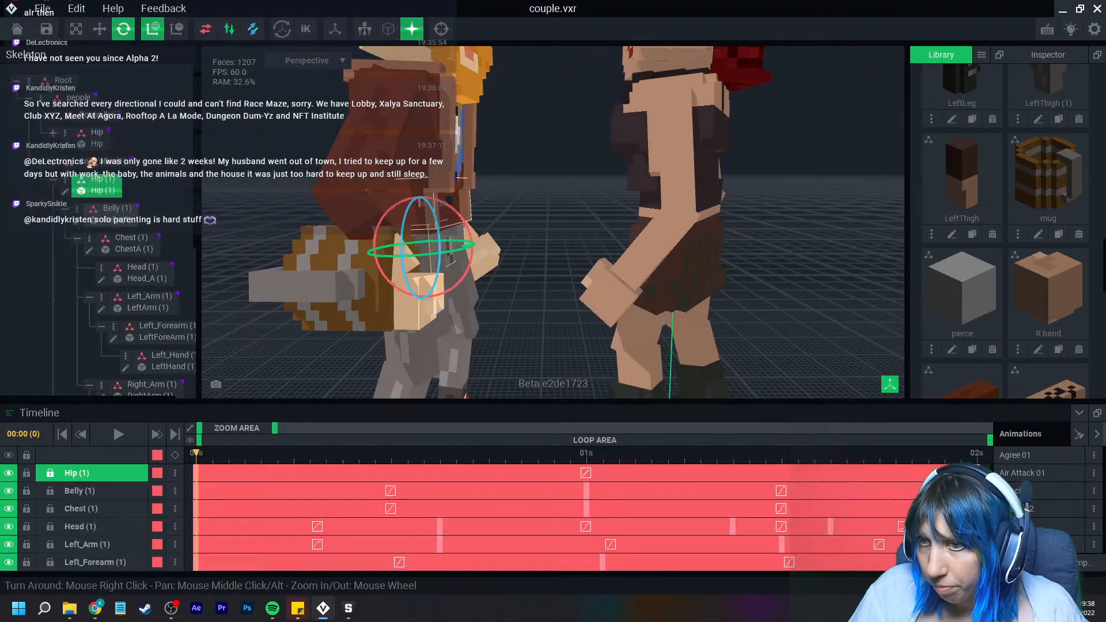
# Rotate the mug upright above the bearded man's right hand
pyautogui.click(340, 288)
pyautogui.moveTo(453, 261); pyautogui.dragTo(372, 210)
pyautogui.moveTo(406, 317); pyautogui.dragTo(380, 233, button='middle')
pyautogui.moveTo(380, 232); pyautogui.dragTo(379, 247, button='right')
pyautogui.moveTo(356, 217); pyautogui.dragTo(465, 133)
pyautogui.moveTo(456, 133); pyautogui.dragTo(436, 176, button='right')
pyautogui.moveTo(434, 190); pyautogui.dragTo(552, 161)
pyautogui.click(391, 202)
pyautogui.click(392, 193)
pyautogui.moveTo(554, 162); pyautogui.dragTo(612, 203, button='middle')
# Swing Right_Arm sideways to bring the hand toward the mug
pyautogui.click(459, 104)
pyautogui.moveTo(458, 104); pyautogui.dragTo(446, 163, button='middle')
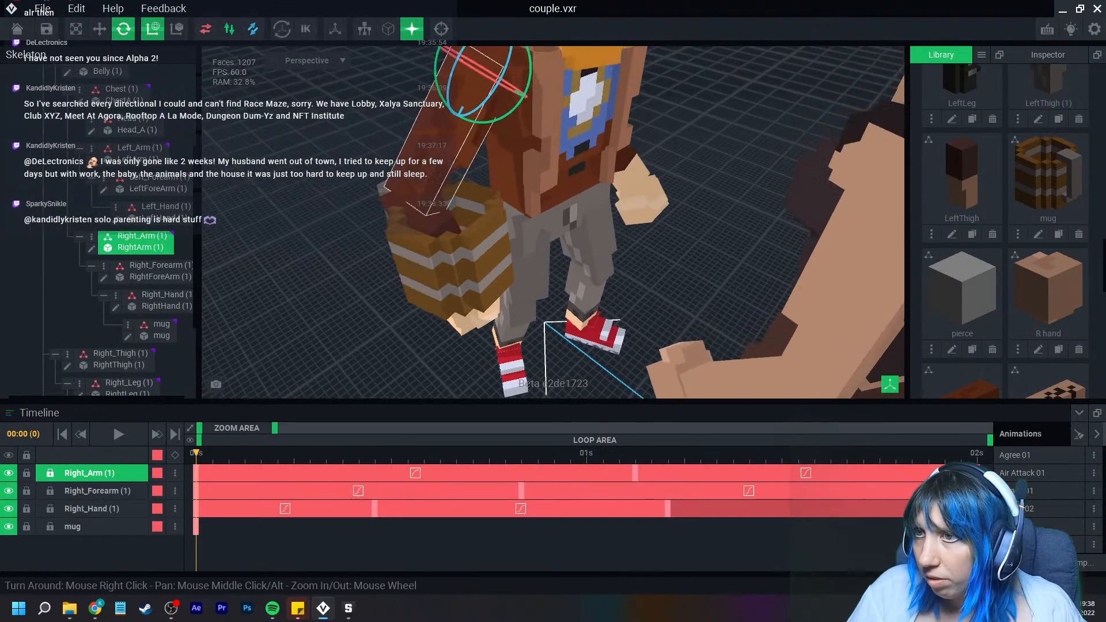
pyautogui.moveTo(493, 121); pyautogui.dragTo(577, 126)
# Re-orient the mug about its red and vertical axes
pyautogui.click(610, 180)
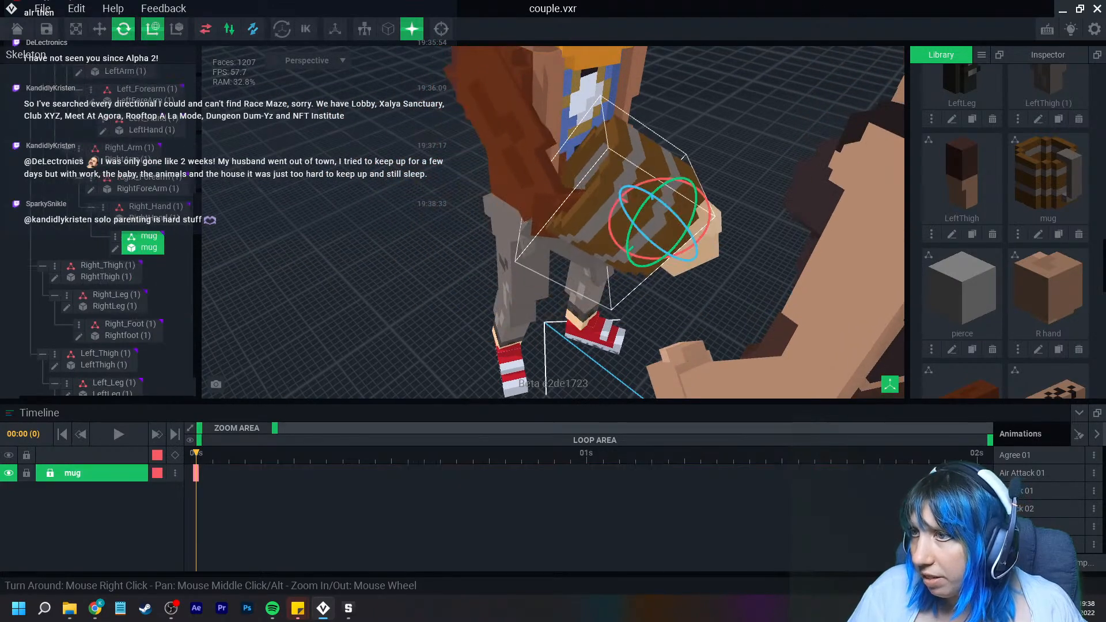
pyautogui.moveTo(611, 180); pyautogui.dragTo(589, 165, button='middle')
pyautogui.moveTo(620, 164); pyautogui.dragTo(677, 184)
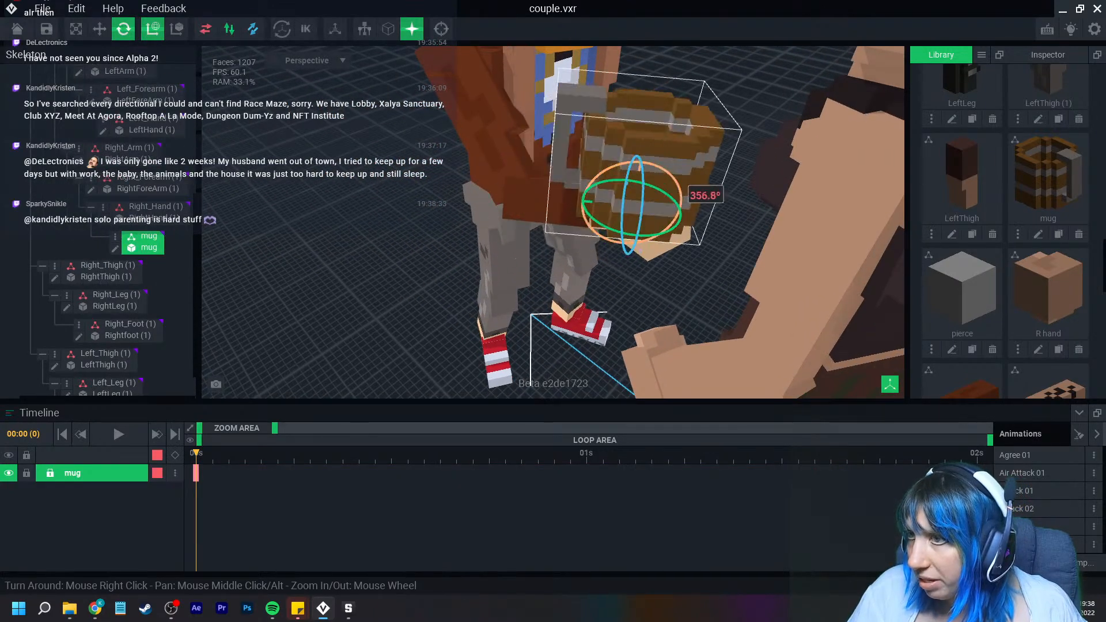
pyautogui.moveTo(635, 231); pyautogui.dragTo(699, 227)
# Move the mug along its blue and red axes into the right hand
pyautogui.click(100, 28)
pyautogui.moveTo(662, 144); pyautogui.dragTo(543, 233, button='right')
pyautogui.moveTo(538, 235); pyautogui.dragTo(645, 207)
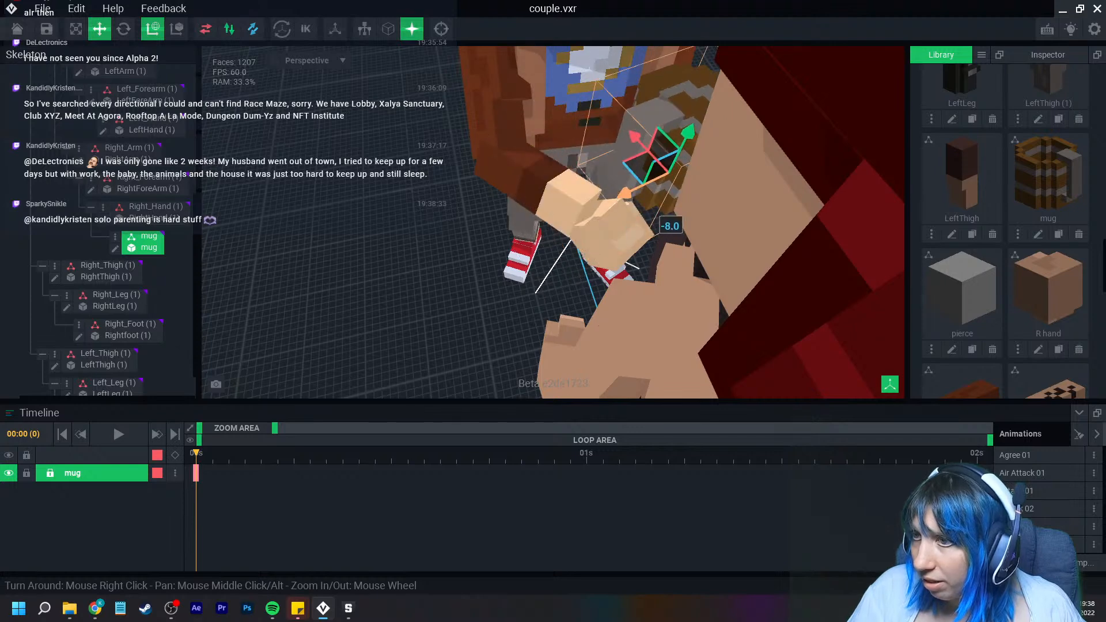
pyautogui.moveTo(650, 208); pyautogui.dragTo(700, 199, button='right')
pyautogui.moveTo(598, 120); pyautogui.dragTo(613, 133)
pyautogui.moveTo(642, 192); pyautogui.dragTo(631, 208)
pyautogui.moveTo(644, 143)
pyautogui.mouseDown()
pyautogui.moveTo(659, 151)
pyautogui.moveTo(671, 134)
pyautogui.moveTo(656, 157)
pyautogui.mouseUp()
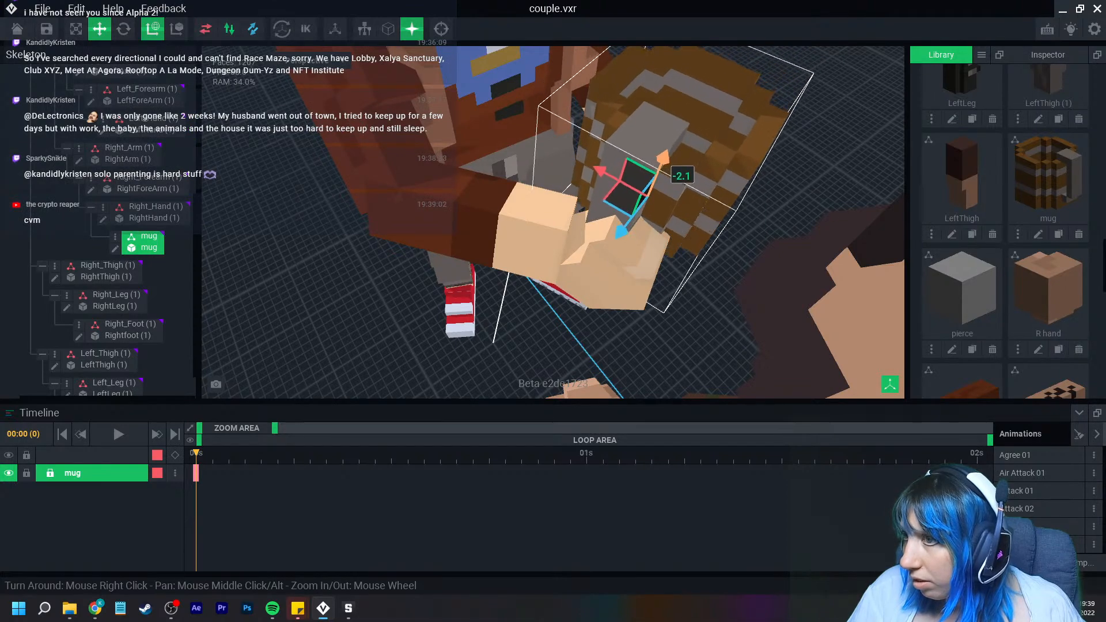
# Rotate Right_Hand so it closes around the mug
pyautogui.click(624, 262)
pyautogui.click(124, 29)
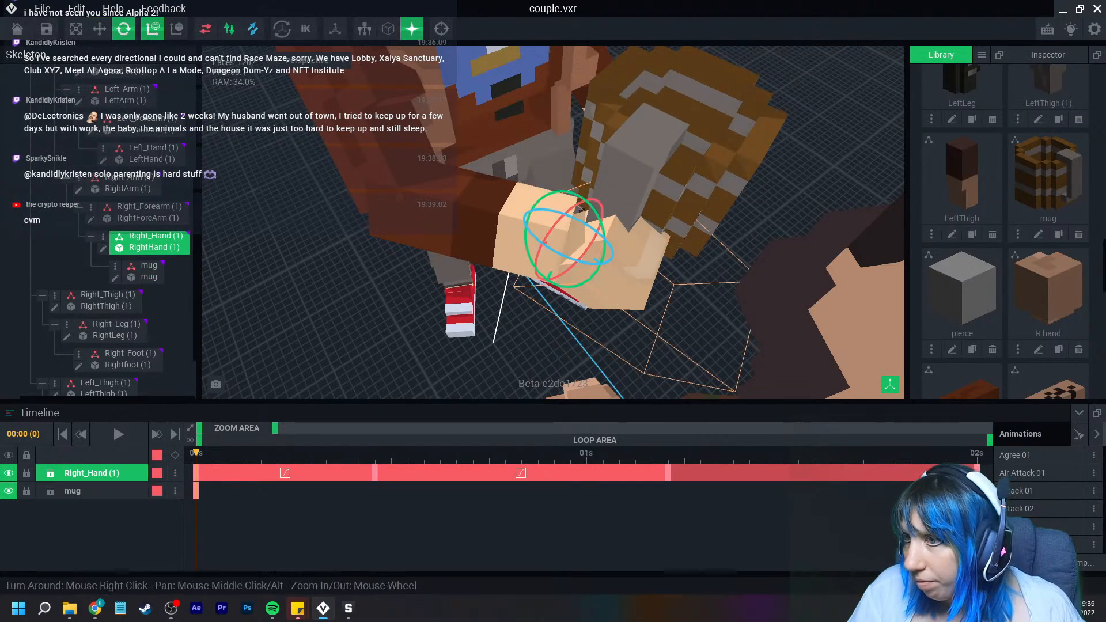
pyautogui.moveTo(449, 242); pyautogui.dragTo(452, 184, button='right')
pyautogui.moveTo(452, 185); pyautogui.dragTo(458, 243, button='middle')
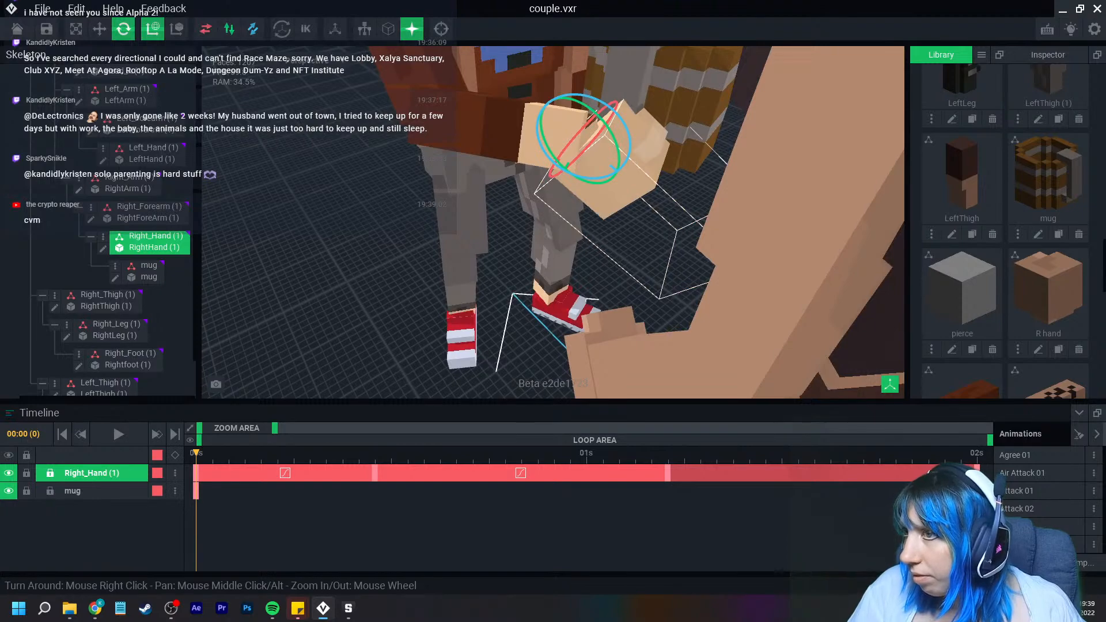
pyautogui.moveTo(629, 151); pyautogui.dragTo(611, 128)
pyautogui.moveTo(625, 115); pyautogui.dragTo(636, 204, button='middle')
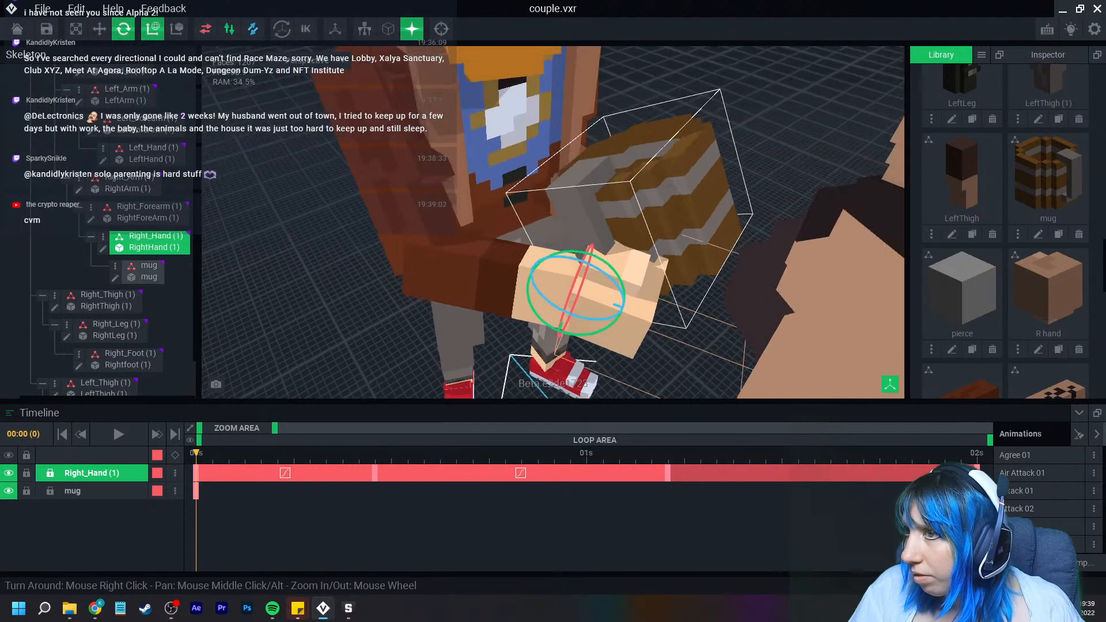
# Turn the mug slightly and slide it down into the hand's grip
pyautogui.click(648, 196)
pyautogui.moveTo(648, 196); pyautogui.dragTo(691, 205, button='right')
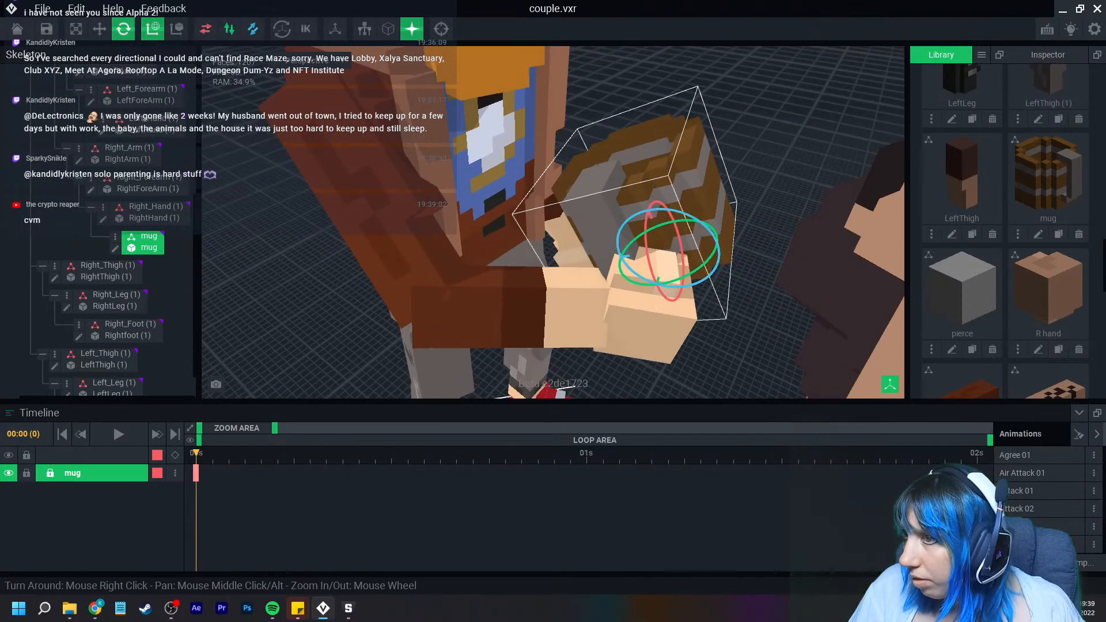
pyautogui.moveTo(698, 231); pyautogui.dragTo(711, 241)
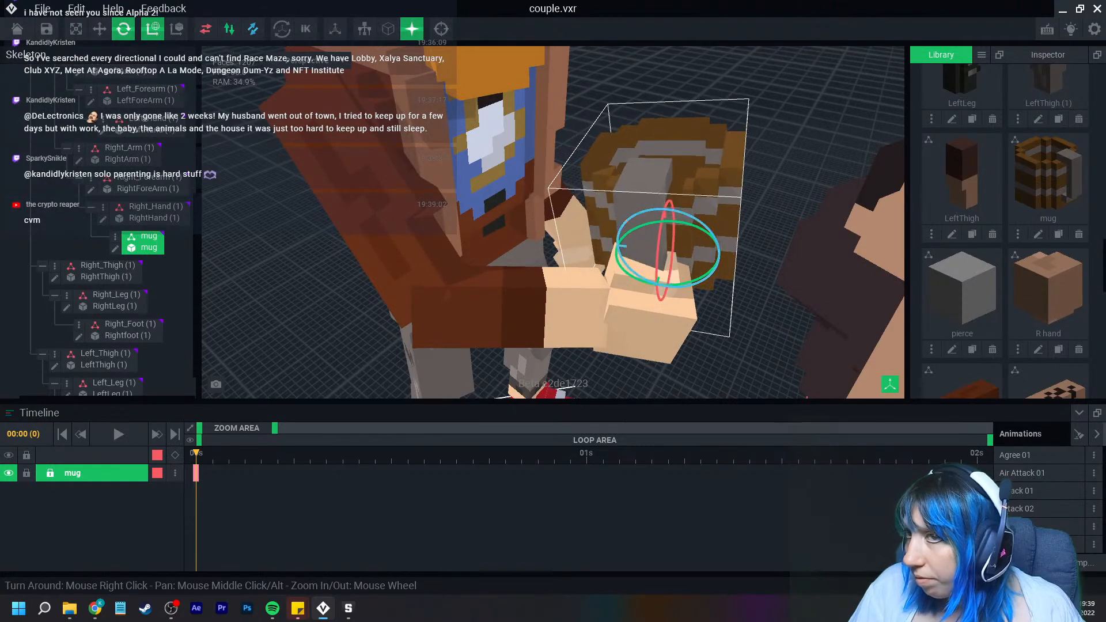
pyautogui.click(100, 29)
pyautogui.moveTo(615, 243); pyautogui.dragTo(602, 244)
pyautogui.moveTo(645, 247); pyautogui.dragTo(490, 236, button='right')
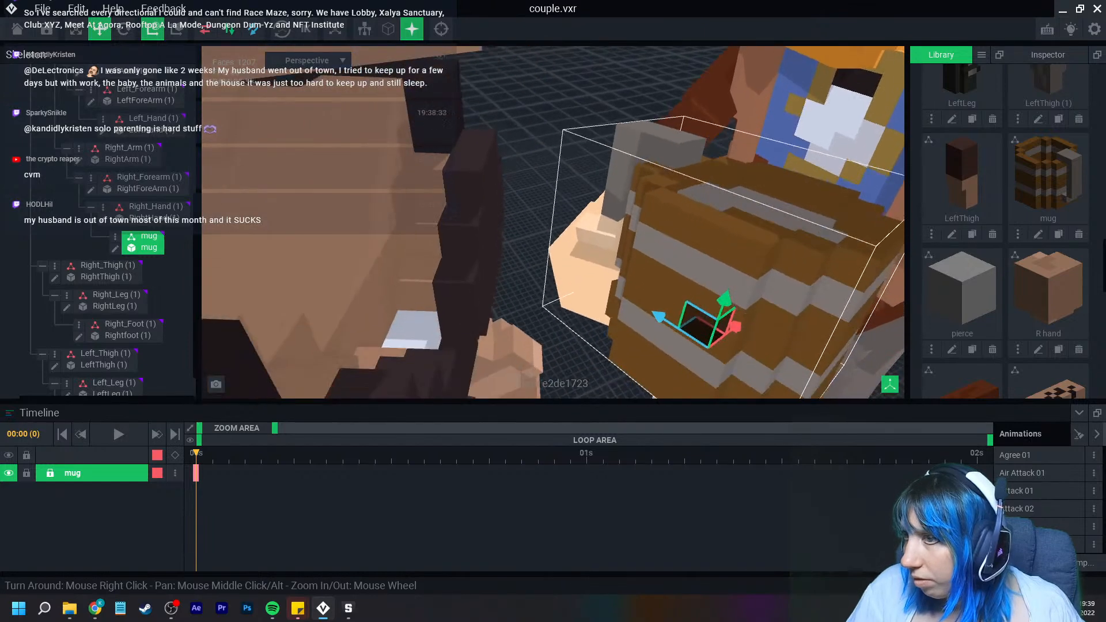
pyautogui.moveTo(725, 298); pyautogui.dragTo(738, 333)
pyautogui.click(534, 184)
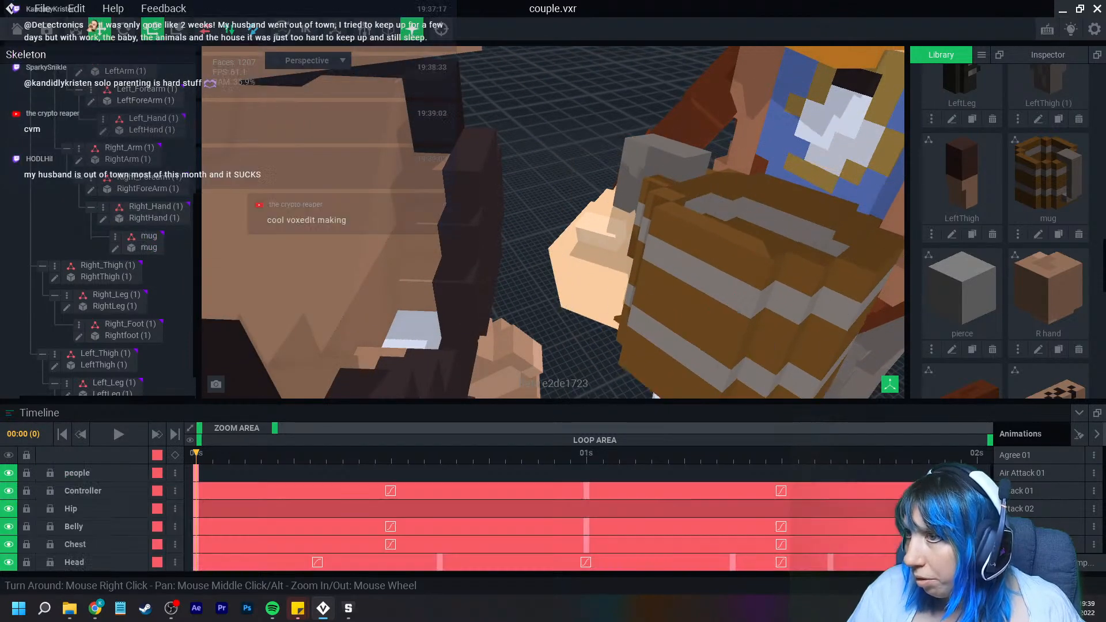
# Rotate Right_Arm clockwise so it holds the mug
pyautogui.scroll(-5, 533, 185)
pyautogui.moveTo(533, 185); pyautogui.dragTo(714, 230, button='right')
pyautogui.scroll(-5, 715, 242)
pyautogui.moveTo(634, 266); pyautogui.dragTo(585, 263, button='right')
pyautogui.click(478, 199)
pyautogui.click(123, 29)
pyautogui.scroll(5, 501, 187)
pyautogui.moveTo(500, 188); pyautogui.dragTo(645, 138, button='middle')
pyautogui.moveTo(342, 172)
pyautogui.mouseDown()
pyautogui.moveTo(302, 172)
pyautogui.moveTo(323, 174)
pyautogui.mouseUp()
pyautogui.moveTo(381, 178); pyautogui.dragTo(469, 162, button='right')
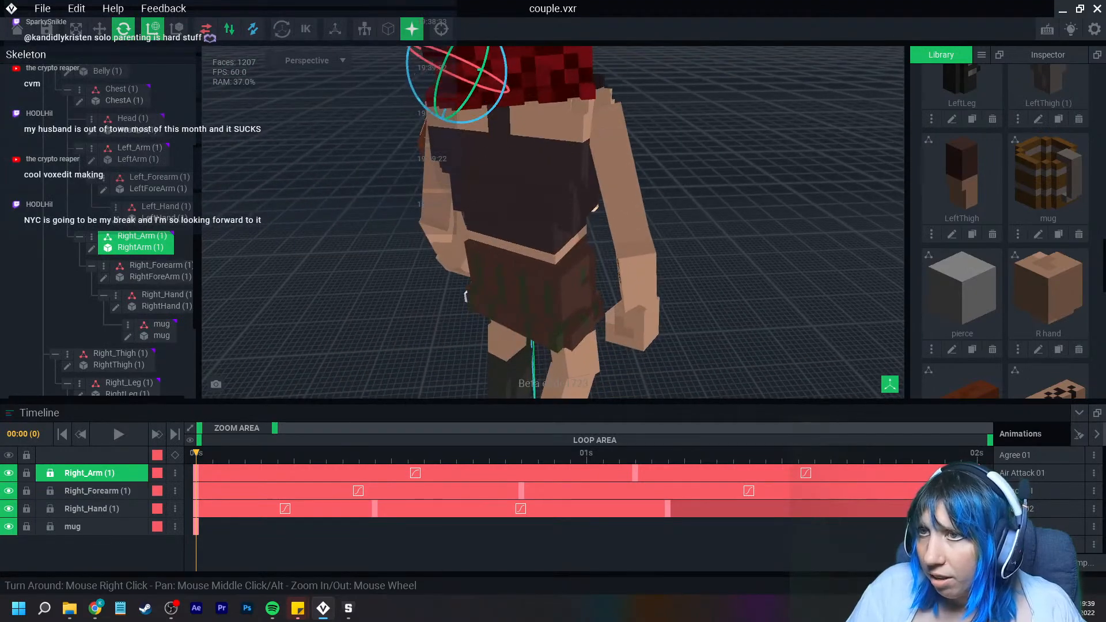
# Rotate Right_Arm upward to start raising the mug
pyautogui.moveTo(466, 297); pyautogui.dragTo(559, 373, button='right')
pyautogui.moveTo(506, 199); pyautogui.dragTo(512, 178, button='right')
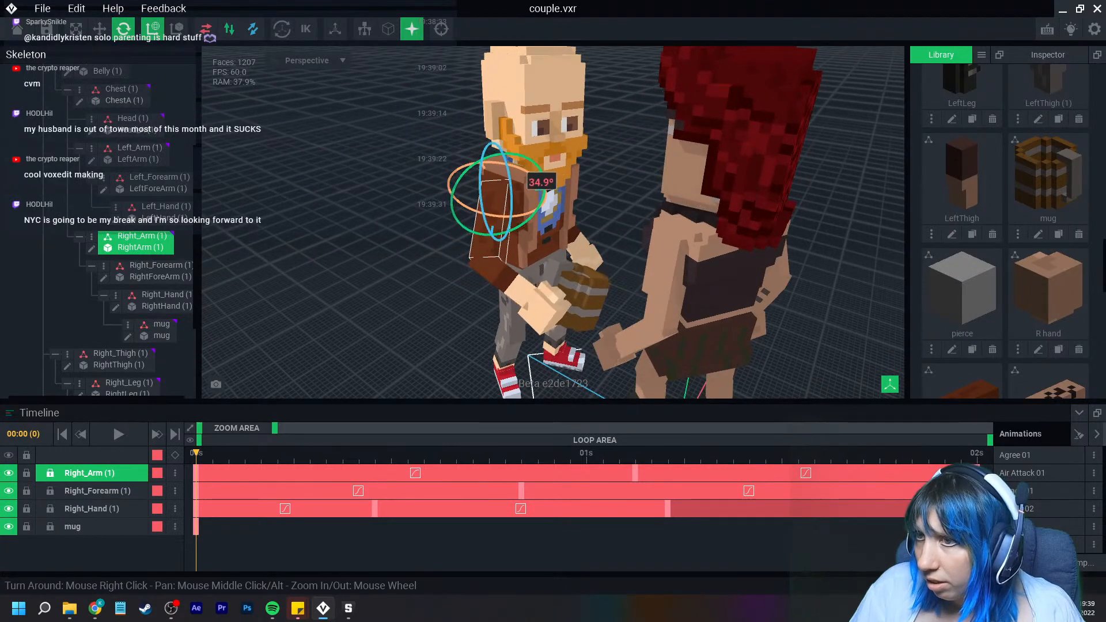
pyautogui.moveTo(542, 183); pyautogui.dragTo(525, 175)
pyautogui.moveTo(540, 130); pyautogui.dragTo(513, 78, button='right')
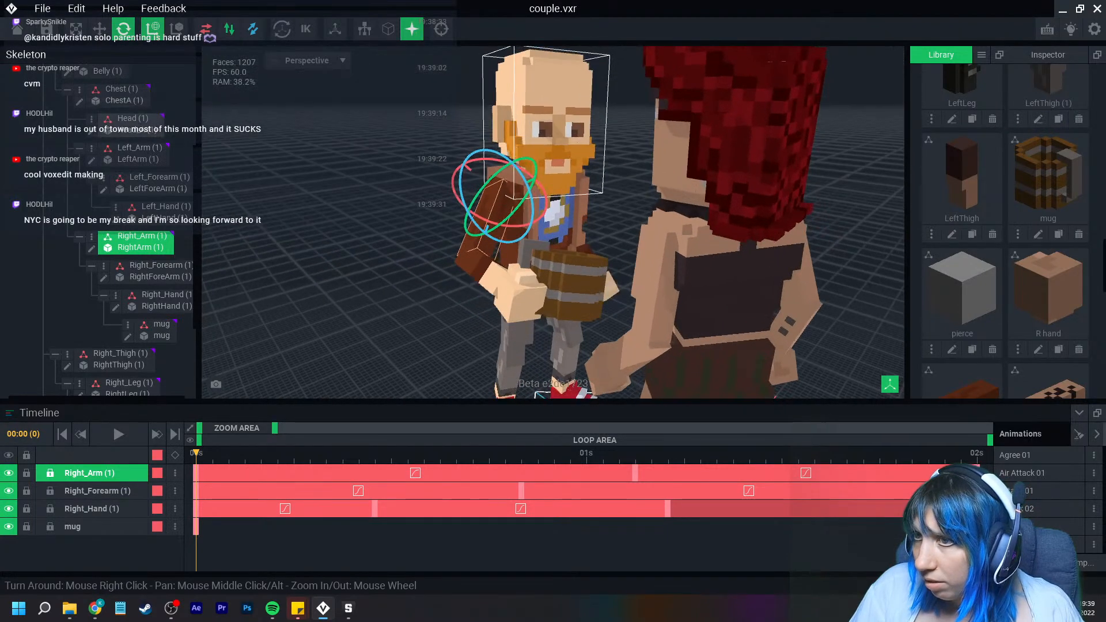
pyautogui.moveTo(551, 187)
pyautogui.mouseDown()
pyautogui.moveTo(562, 183)
pyautogui.moveTo(538, 199)
pyautogui.moveTo(546, 195)
pyautogui.mouseUp()
# Lift Right_Arm higher so the mug rises toward the woman
pyautogui.click(621, 185)
pyautogui.moveTo(621, 185); pyautogui.dragTo(542, 182, button='right')
pyautogui.scroll(-4, 453, 190)
pyautogui.click(411, 163)
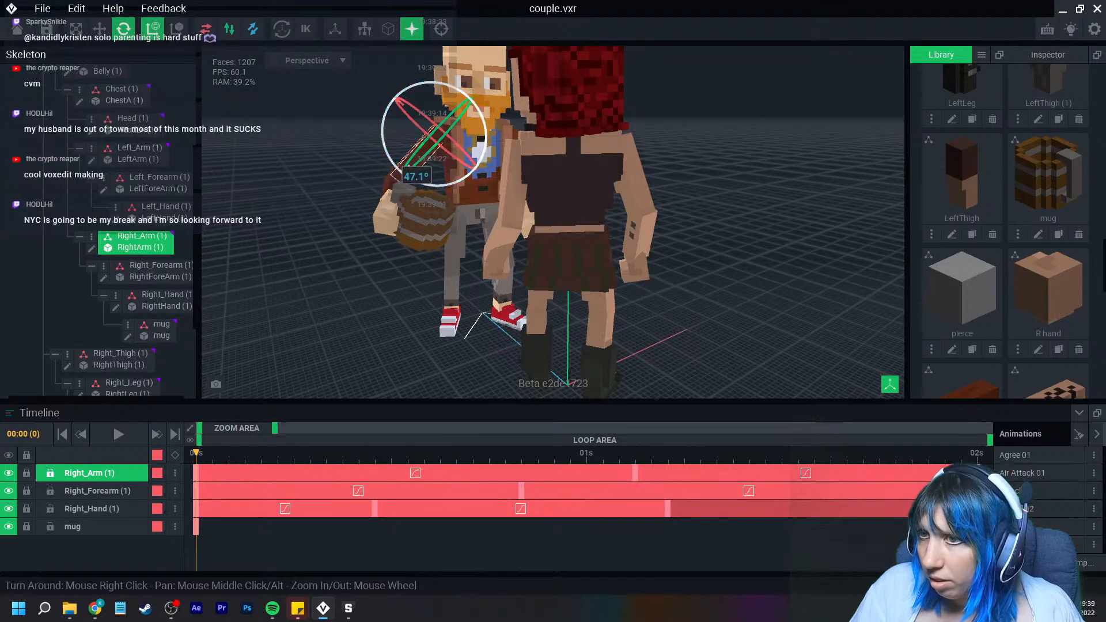
pyautogui.moveTo(402, 172); pyautogui.dragTo(422, 185)
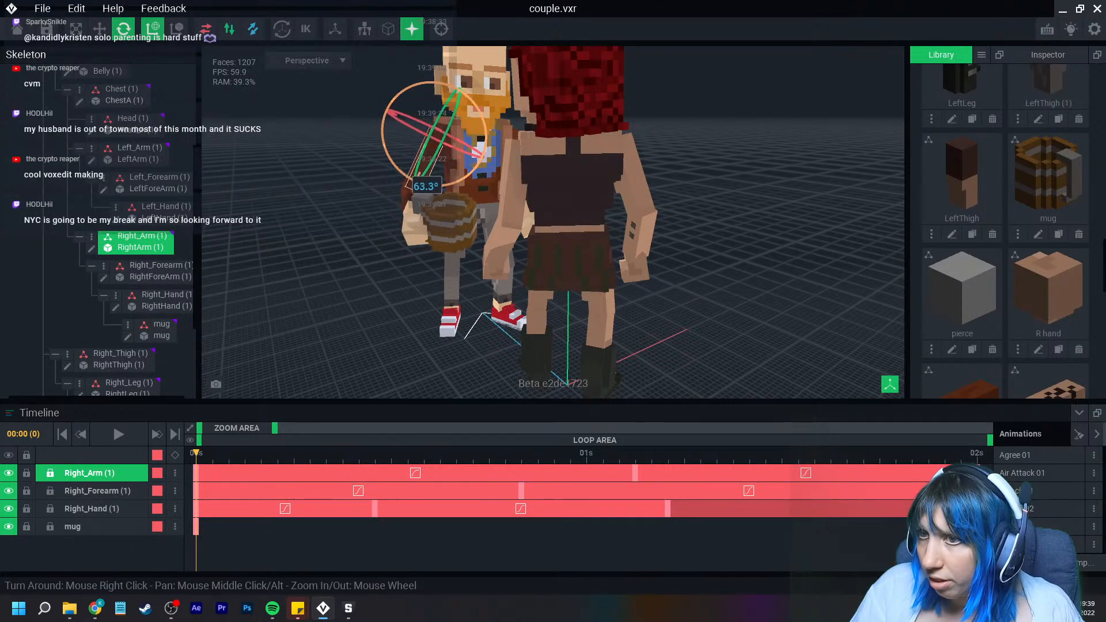
pyautogui.click(369, 199)
pyautogui.scroll(-4, 426, 260)
pyautogui.moveTo(426, 261); pyautogui.dragTo(426, 260, button='right')
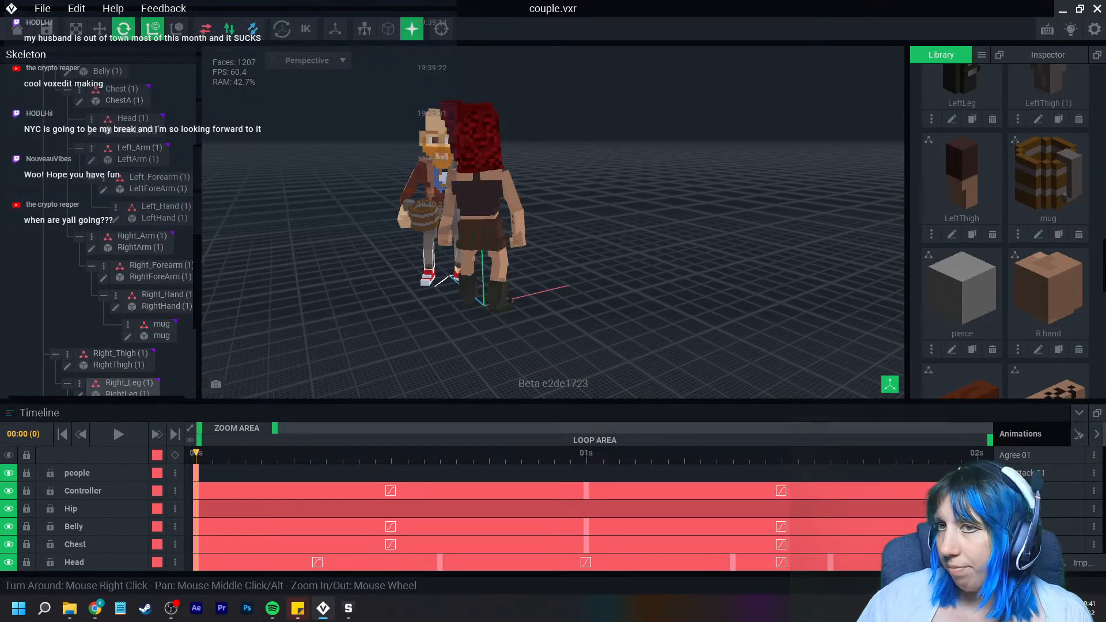
# Return to the Home screen, answering Yes to save couple.vxr
pyautogui.moveTo(431, 203)
pyautogui.mouseDown(button='right')
pyautogui.moveTo(484, 225)
pyautogui.moveTo(431, 203)
pyautogui.mouseUp(button='right')
pyautogui.scroll(3, 430, 203)
pyautogui.moveTo(502, 236); pyautogui.dragTo(501, 236, button='right')
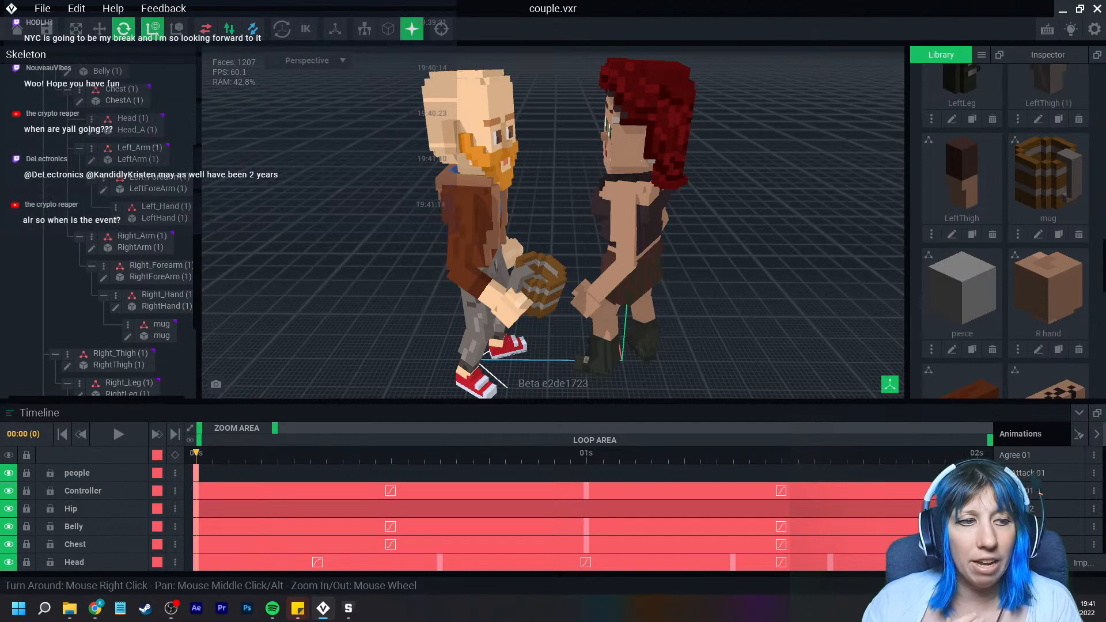
pyautogui.click(17, 29)
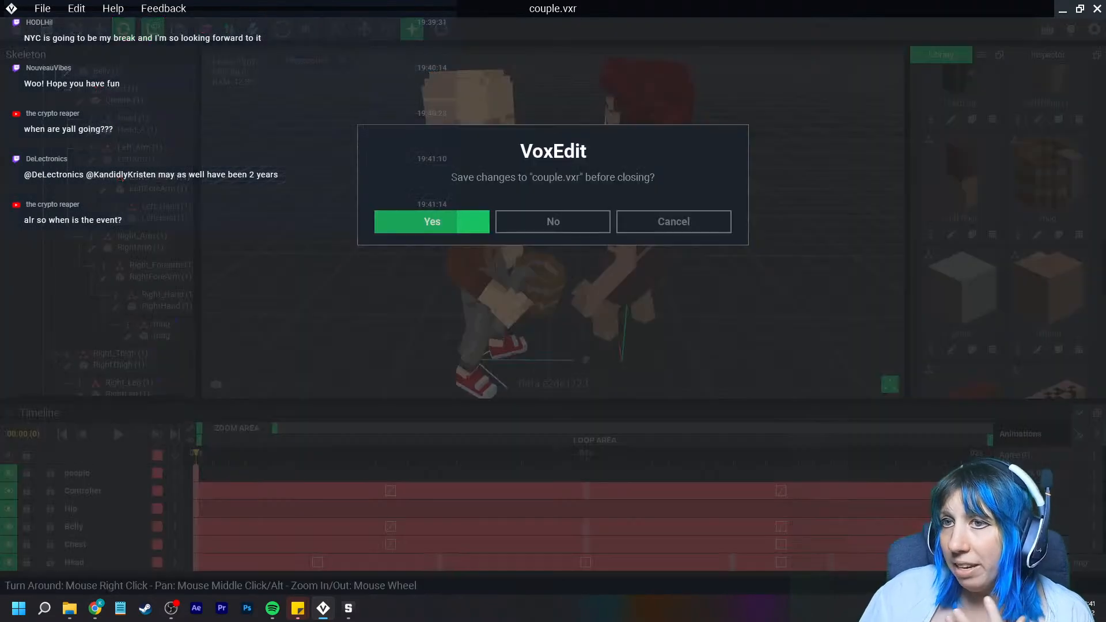
pyautogui.click(426, 222)
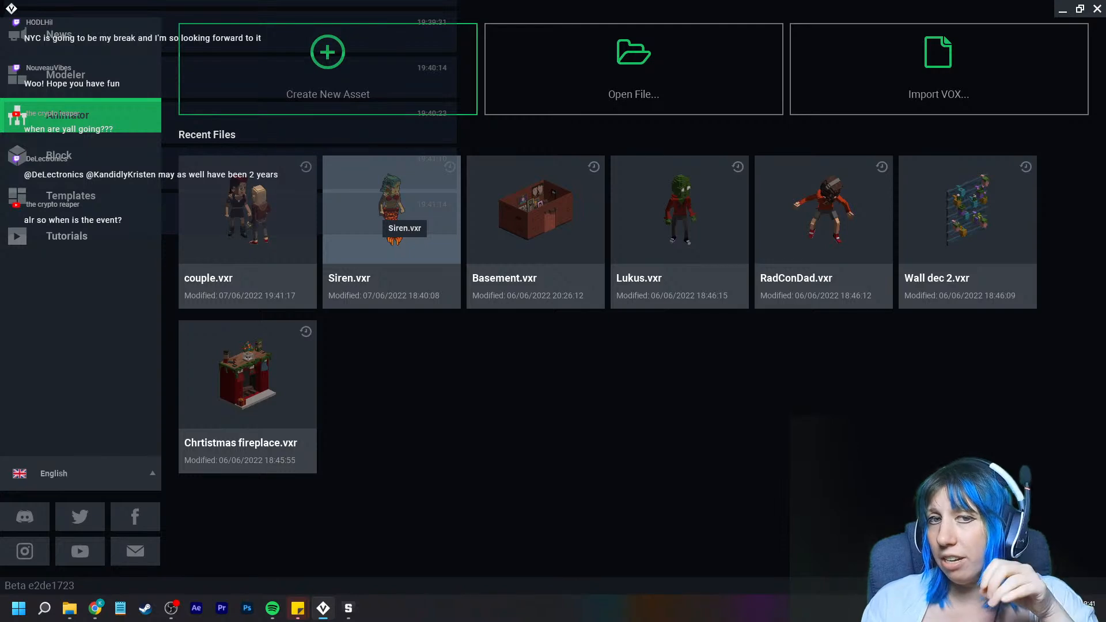
# Search all assets for 'grass' and pick Overgrown Grass for placement
pyautogui.click(348, 609)
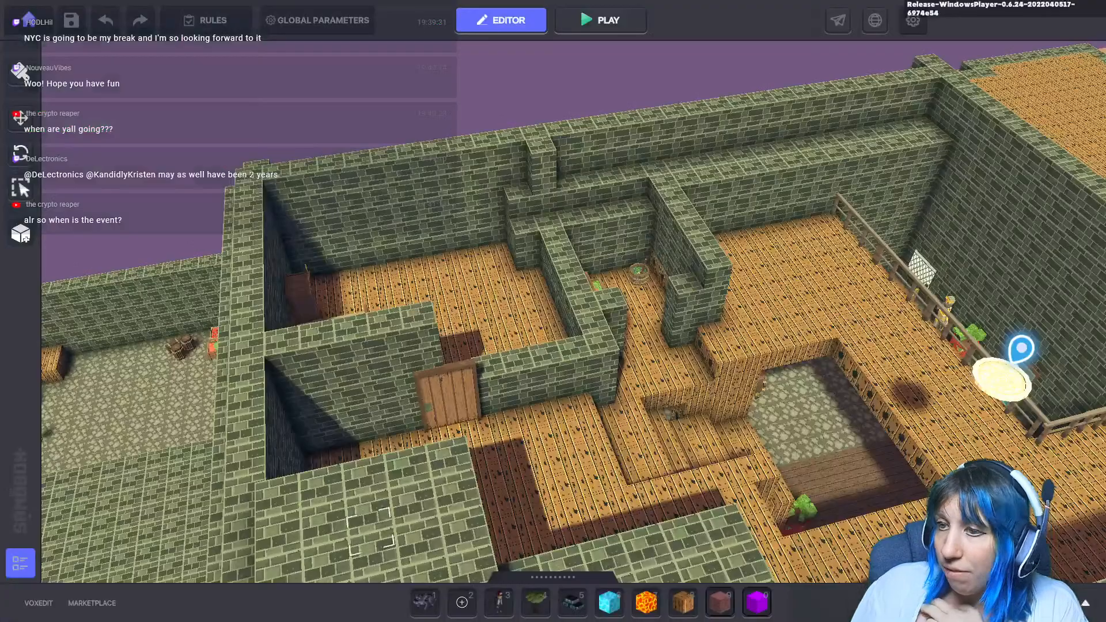
pyautogui.moveTo(507, 387); pyautogui.dragTo(436, 347, button='middle')
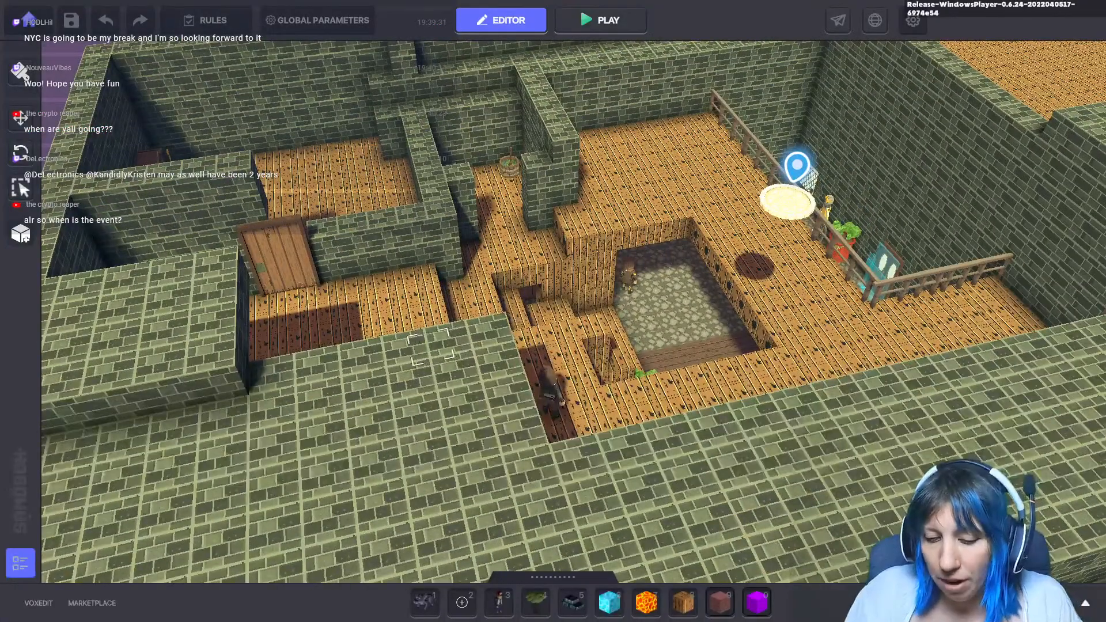
pyautogui.press('Tab')
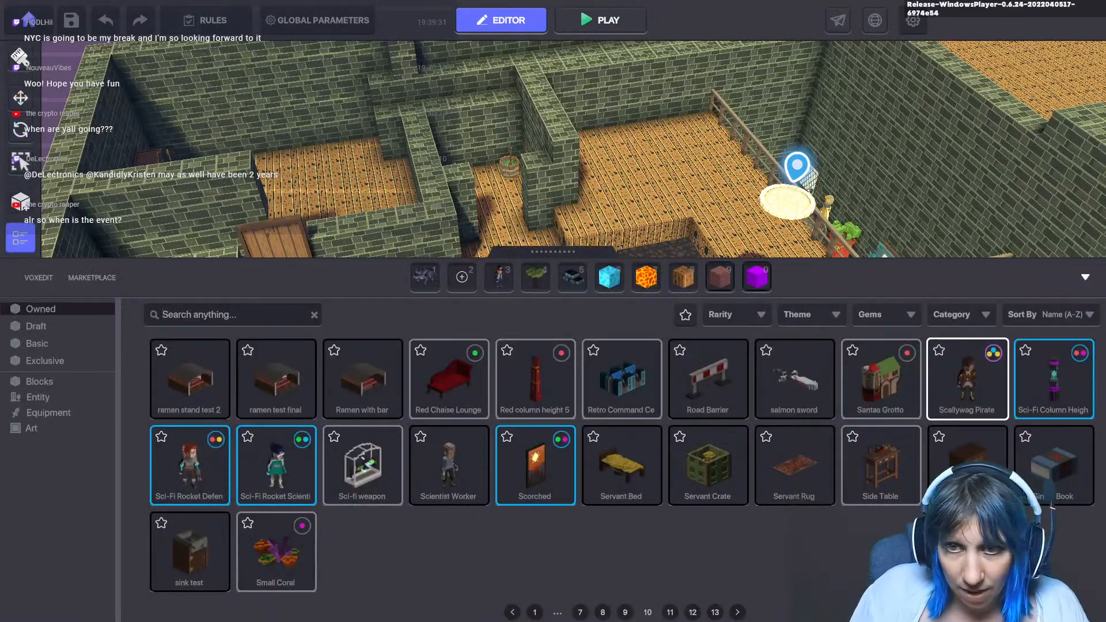
pyautogui.click(40, 309)
pyautogui.write('grass')
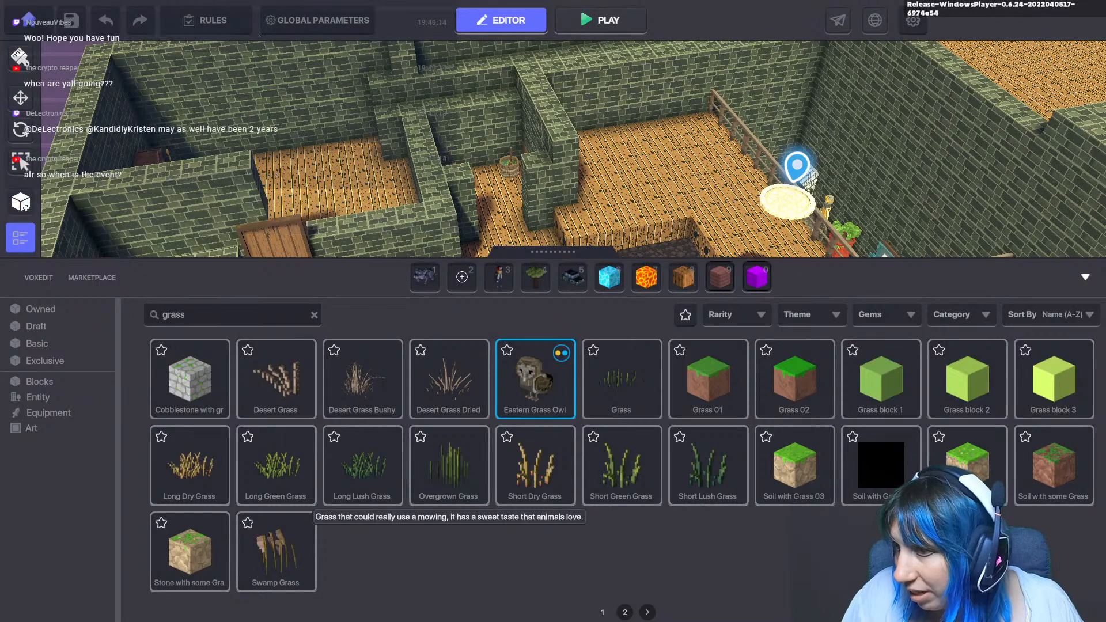
pyautogui.click(449, 465)
pyautogui.press('f')
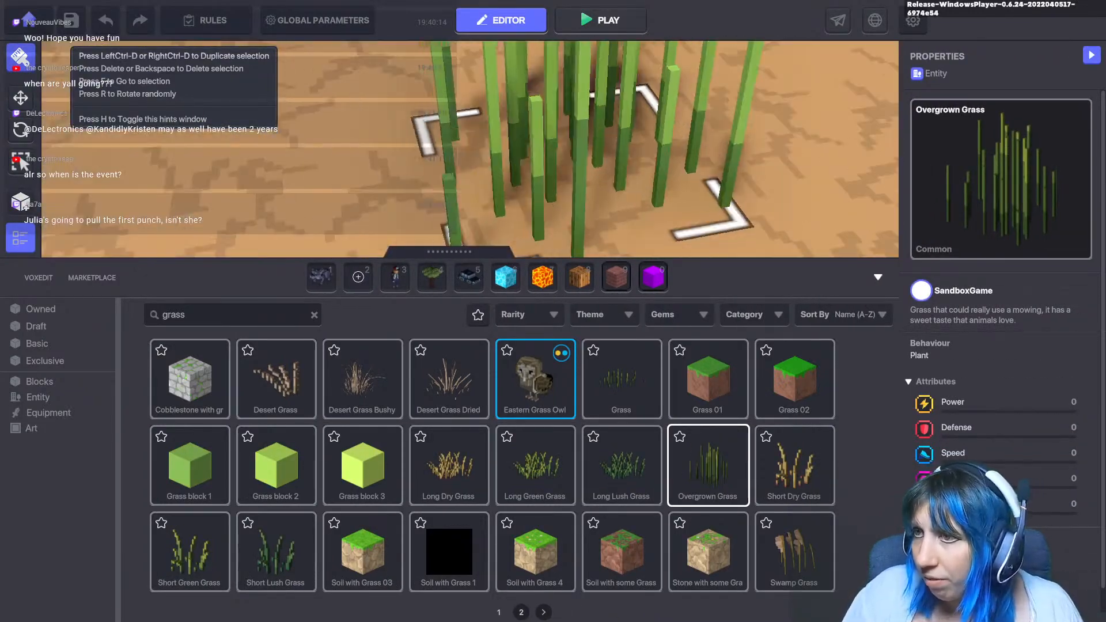
# Paint Overgrown Grass clumps across the sand, then undo most of them
pyautogui.moveTo(610, 189)
pyautogui.mouseDown()
pyautogui.moveTo(812, 221)
pyautogui.moveTo(415, 167)
pyautogui.mouseUp()
pyautogui.scroll(-4, 439, 166)
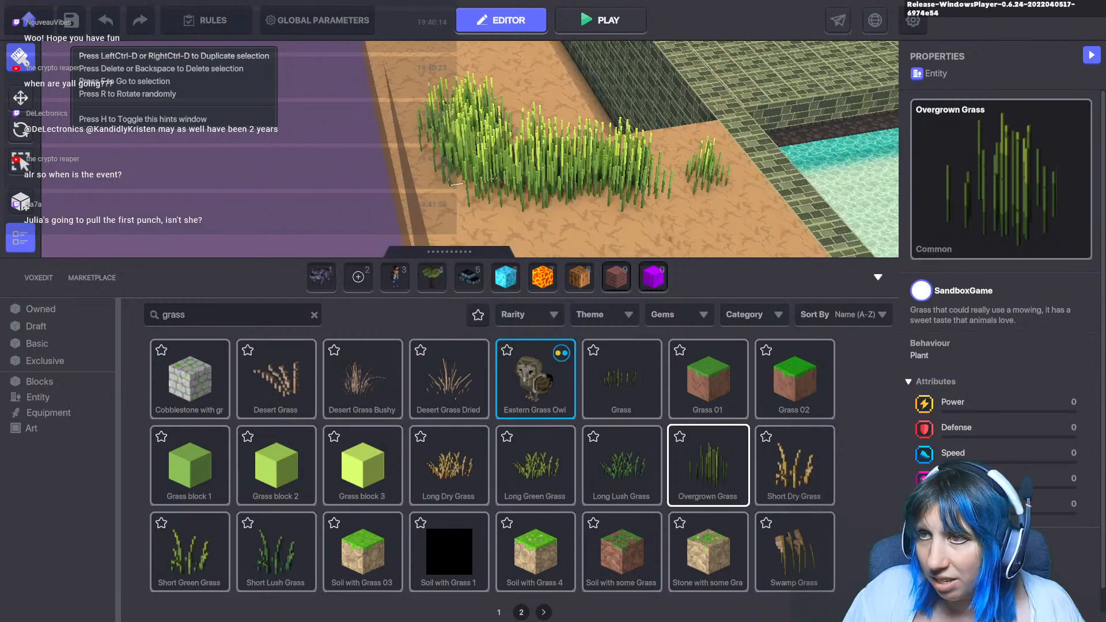
pyautogui.hotkey('ctrl', 'z')
pyautogui.hotkey('ctrl', 'z')
pyautogui.hotkey('ctrl', 'z')
pyautogui.hotkey('ctrl', 'z')
pyautogui.hotkey('ctrl', 'z')
pyautogui.hotkey('ctrl', 'z')
pyautogui.hotkey('ctrl', 'z')
pyautogui.hotkey('ctrl', 'z')
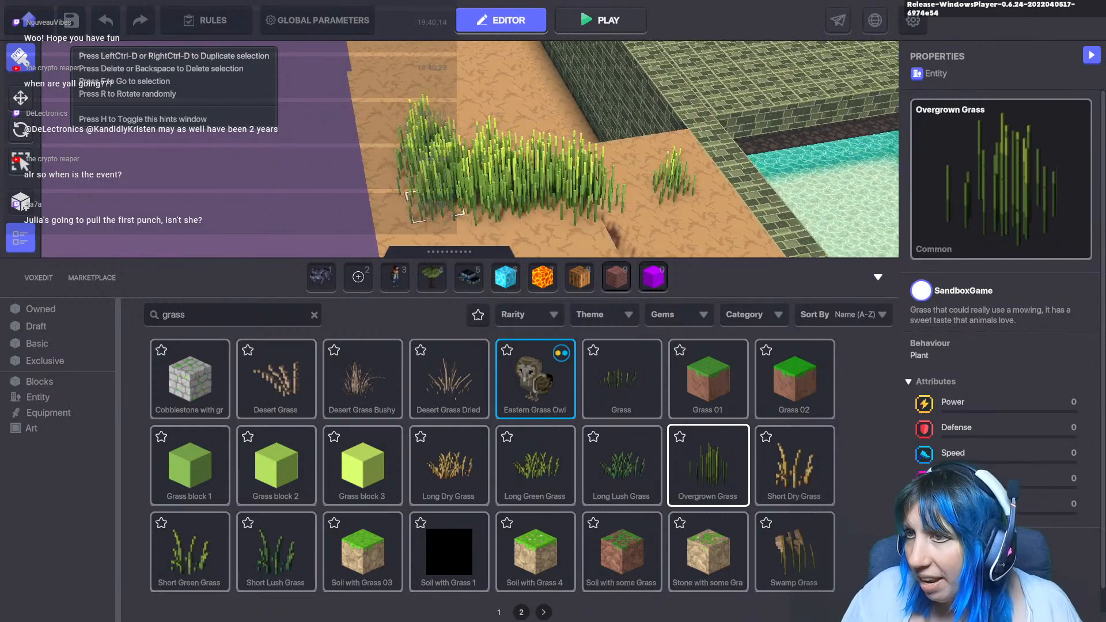
pyautogui.hotkey('ctrl', 'z')
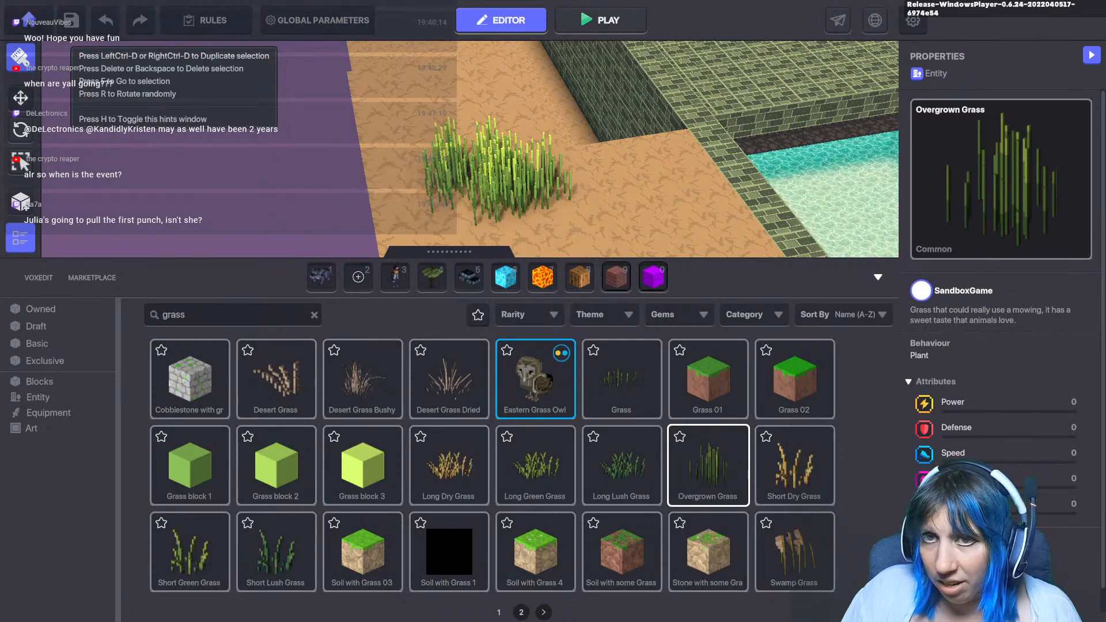
# Select and delete the six leftover grass clumps
pyautogui.click(20, 98)
pyautogui.click(488, 199)
pyautogui.press('Delete')
pyautogui.click(522, 193)
pyautogui.press('Delete')
pyautogui.click(513, 178)
pyautogui.press('Delete')
pyautogui.click(544, 187)
pyautogui.press('Delete')
pyautogui.click(497, 181)
pyautogui.press('Delete')
pyautogui.click(461, 162)
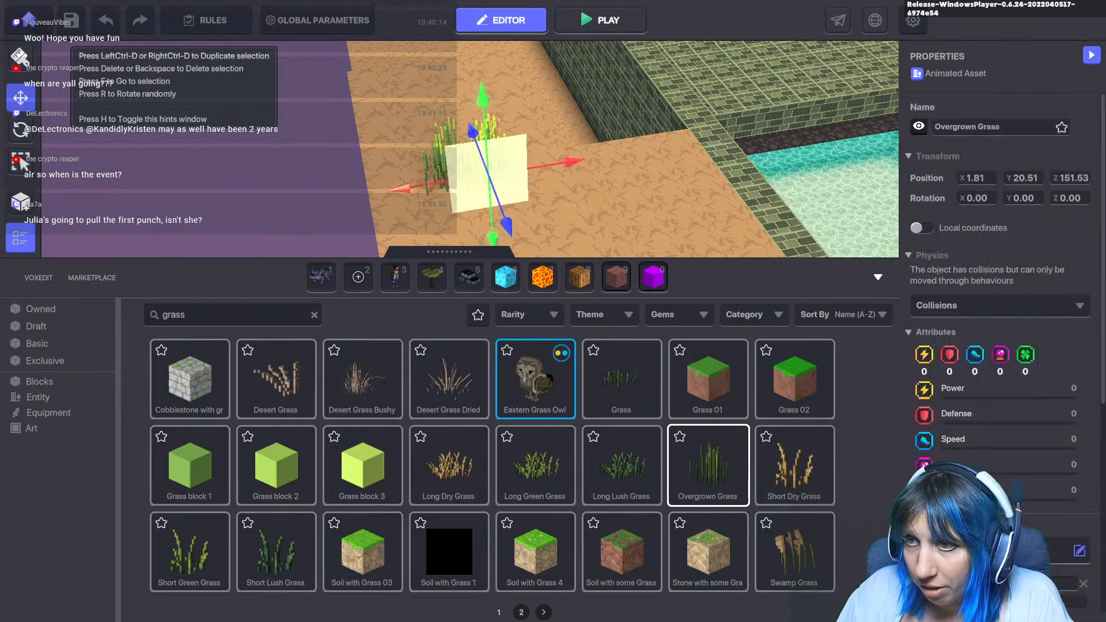
pyautogui.press('Delete')
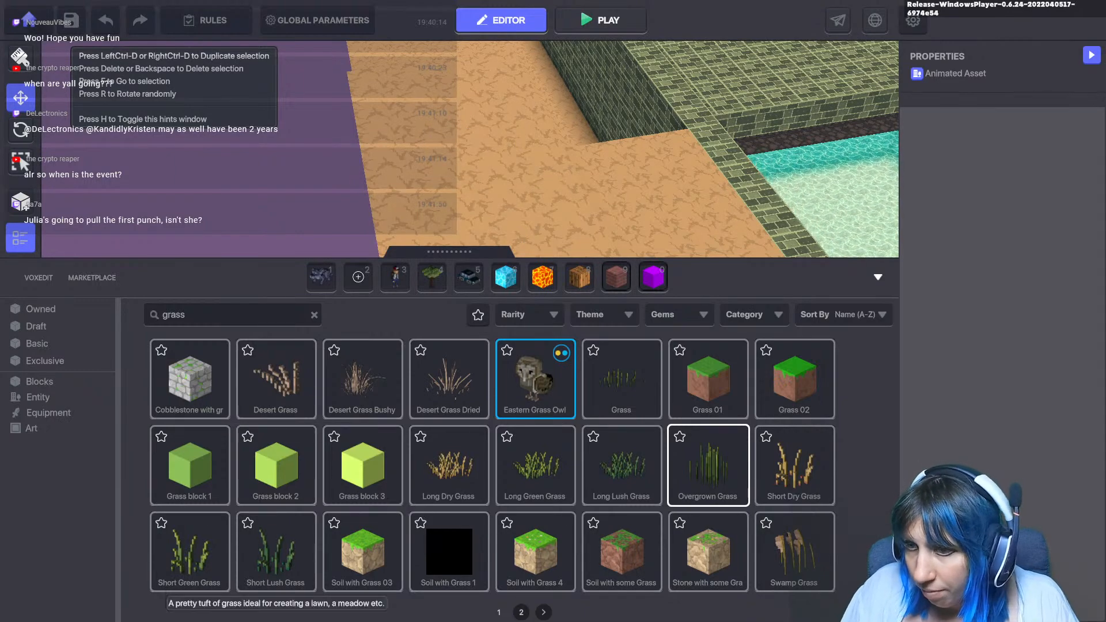
# Place a single Overgrown Grass clump on the sand and collapse the asset library
pyautogui.click(708, 466)
pyautogui.scroll(1, 553, 193)
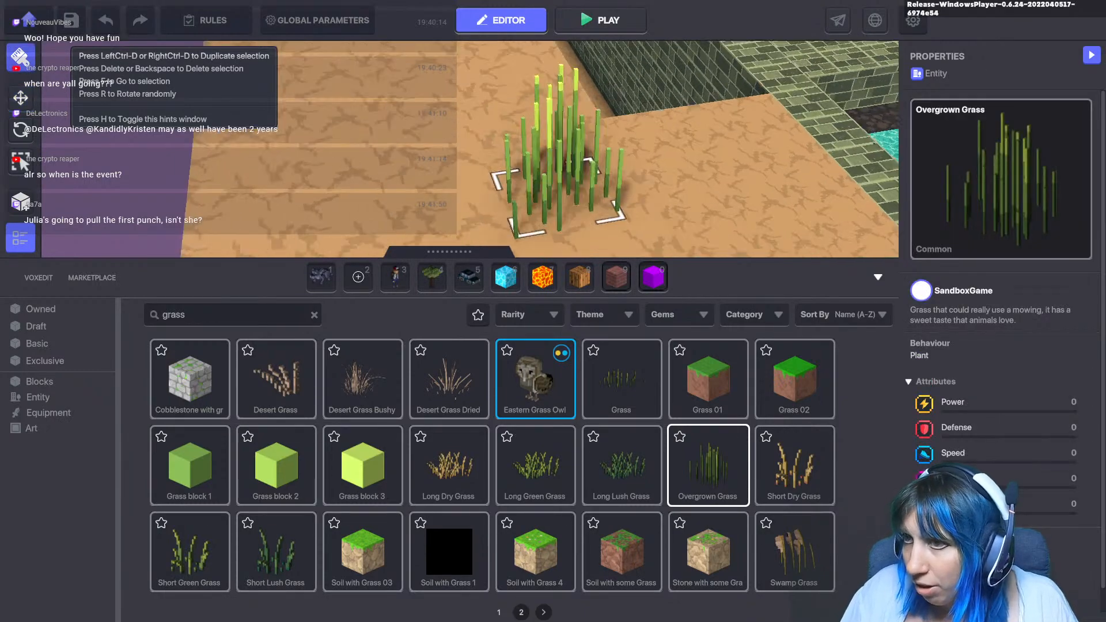
pyautogui.click(596, 187)
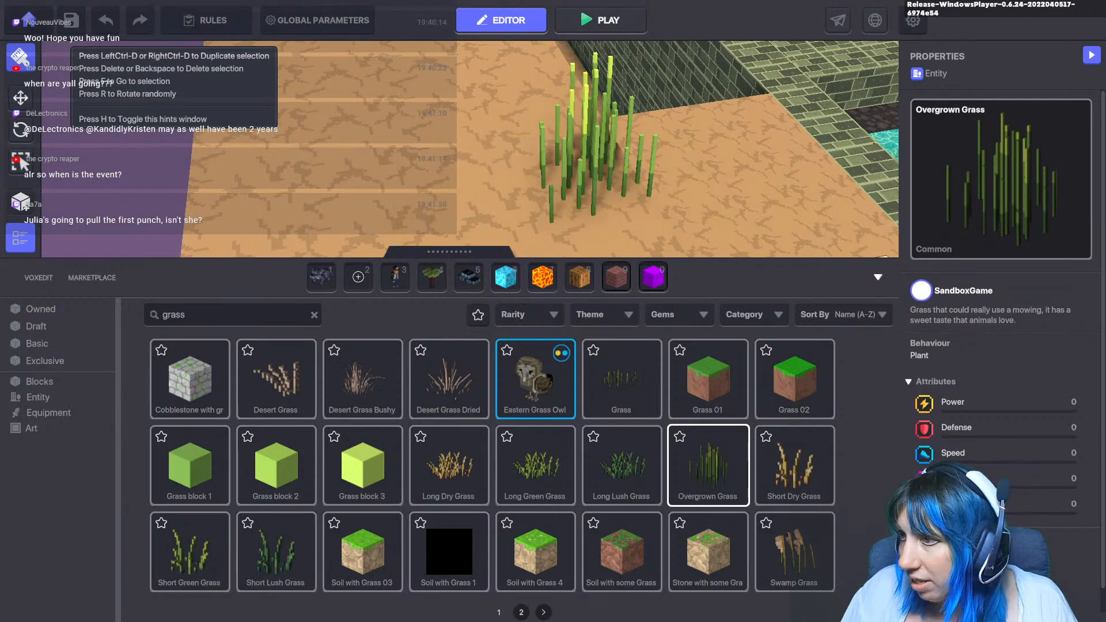
pyautogui.click(878, 277)
pyautogui.scroll(3, 727, 187)
pyautogui.moveTo(408, 271)
pyautogui.mouseDown(button='right')
pyautogui.moveTo(392, 288)
pyautogui.moveTo(409, 282)
pyautogui.mouseUp(button='right')
pyautogui.click(21, 118)
# Fly the camera around the grass clump with A/D to inspect it from several sides
pyautogui.press('a')
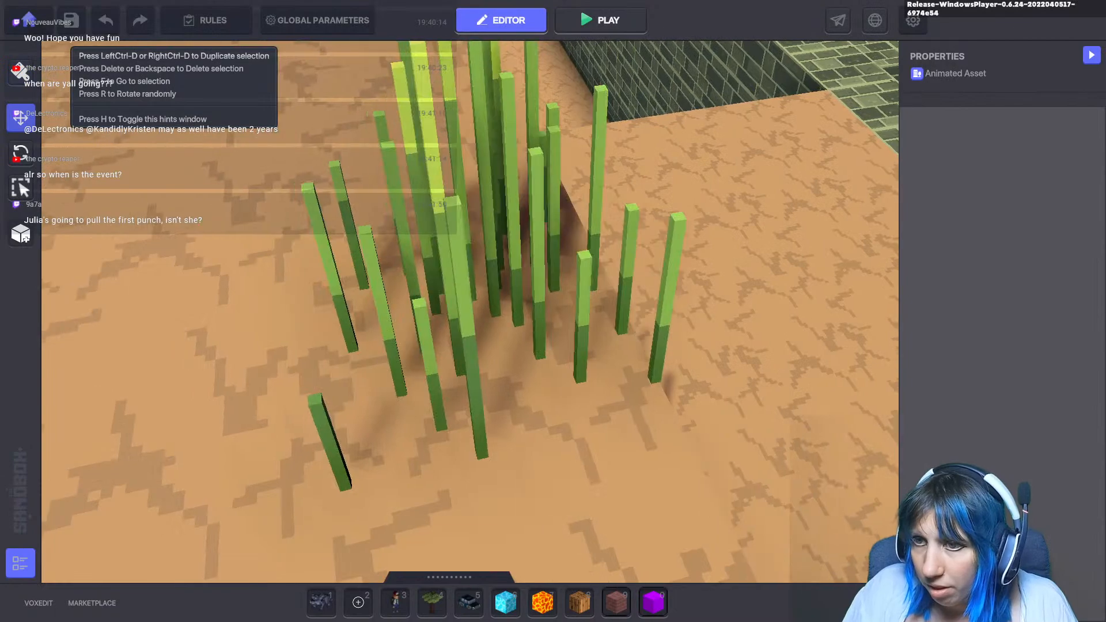
pyautogui.press('a')
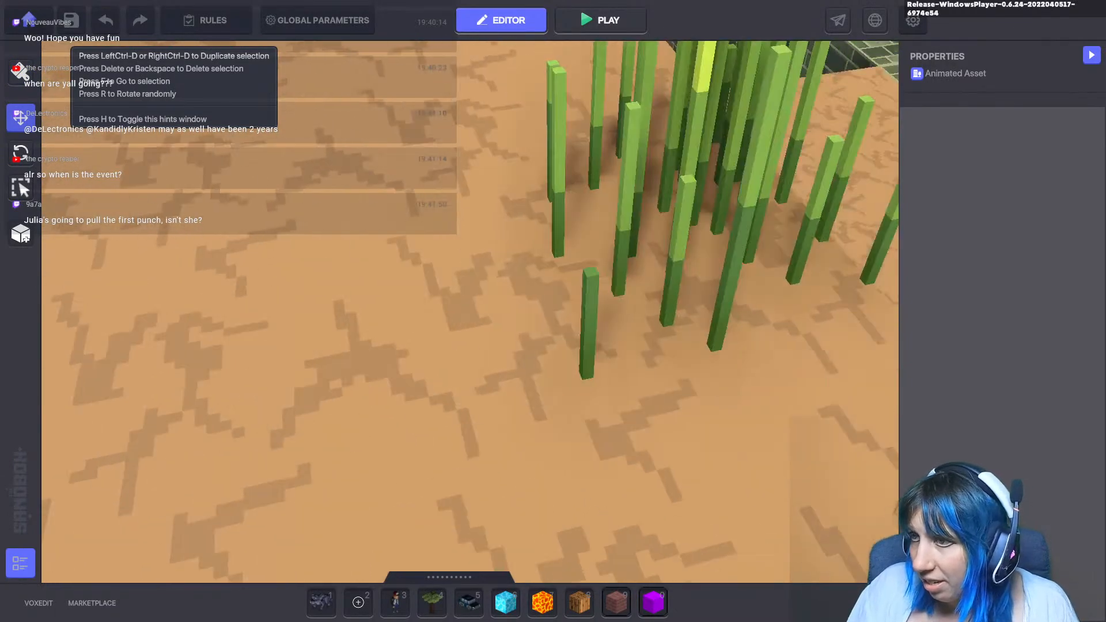
pyautogui.press('f')
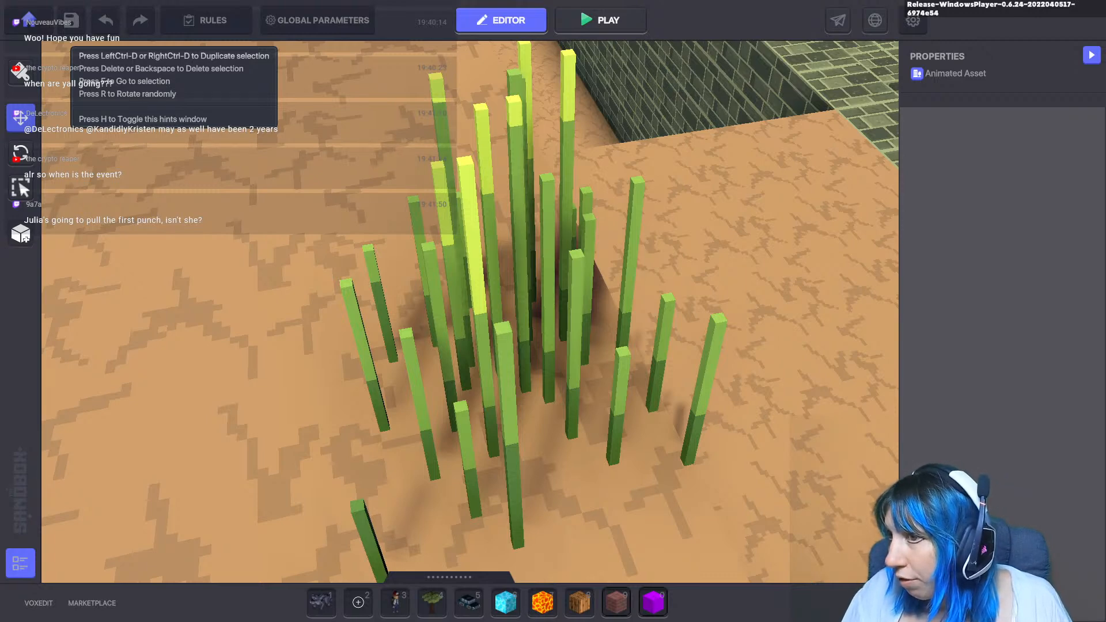
pyautogui.press('a')
pyautogui.press('d')
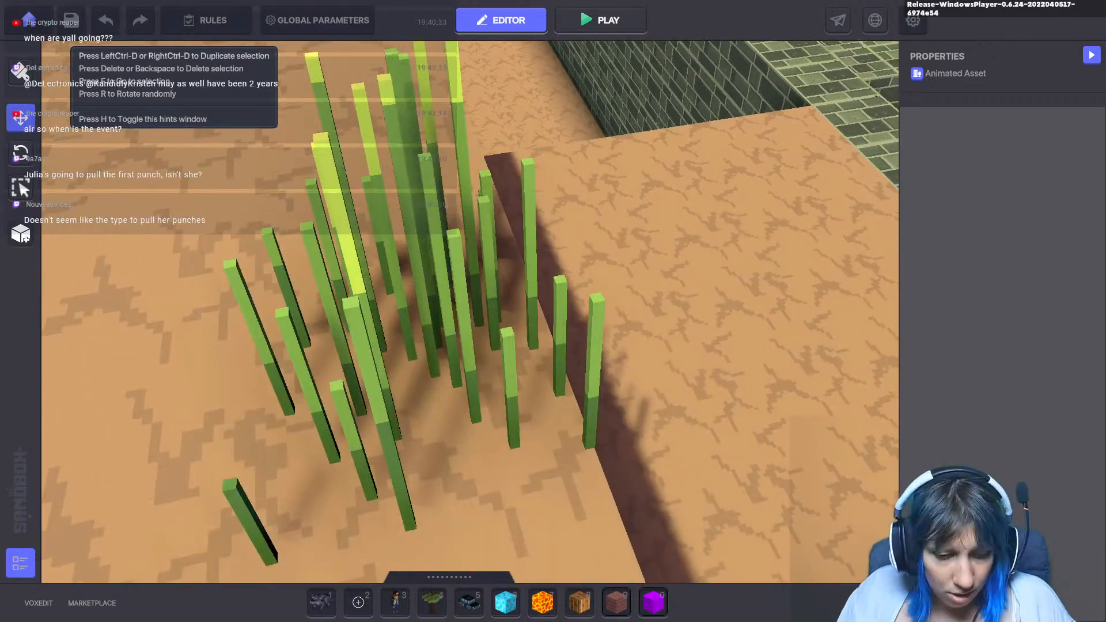
pyautogui.press('a')
pyautogui.press('a')
pyautogui.press('d')
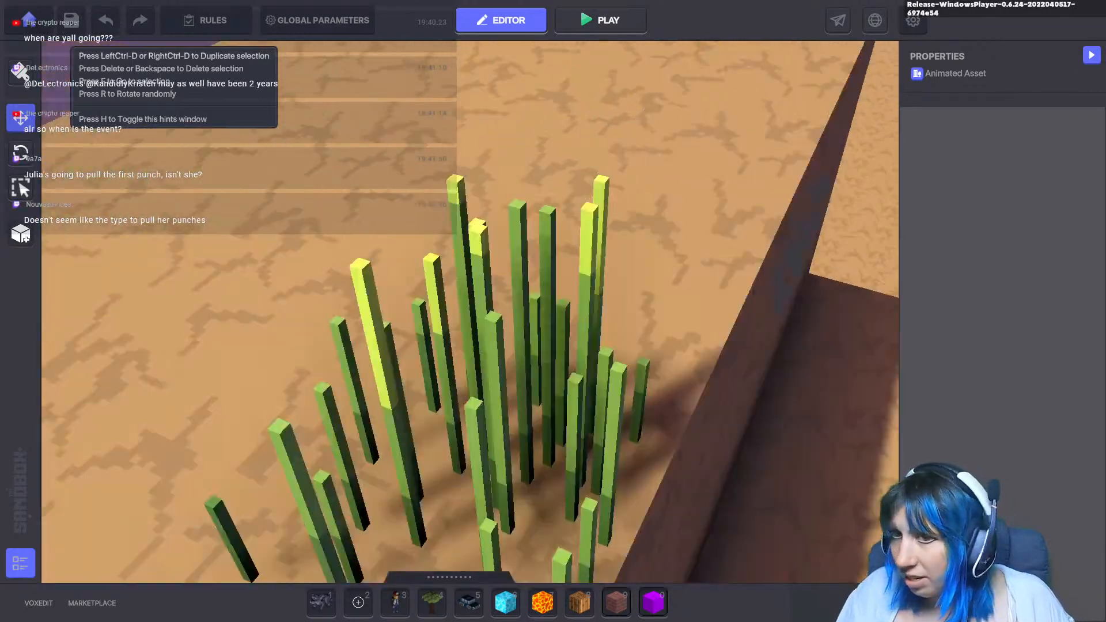
pyautogui.press('a')
pyautogui.press('a')
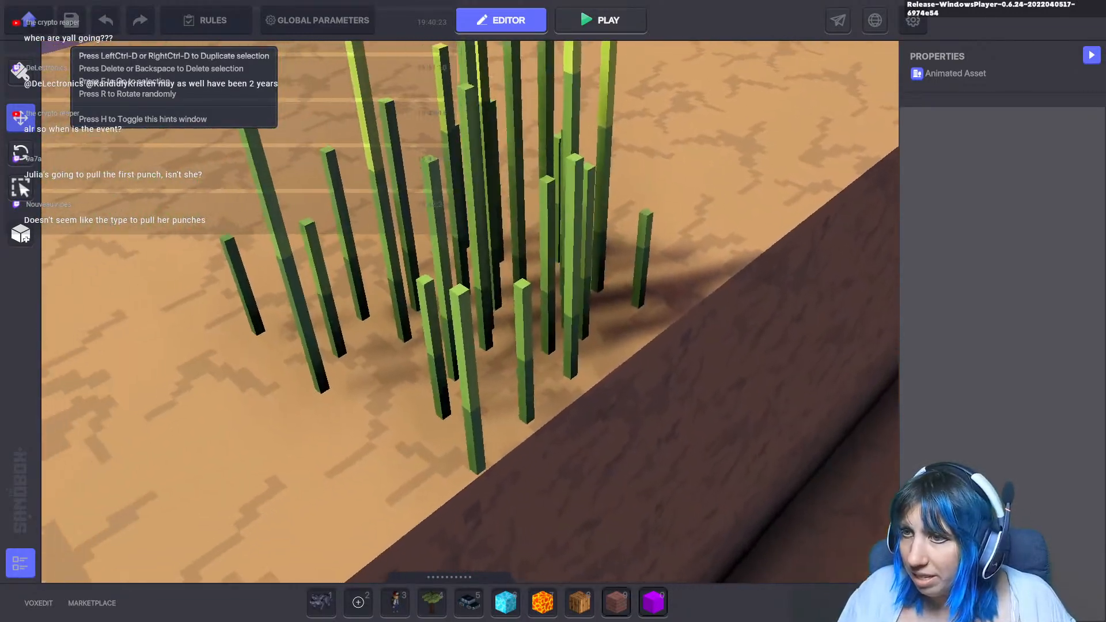
pyautogui.press('d')
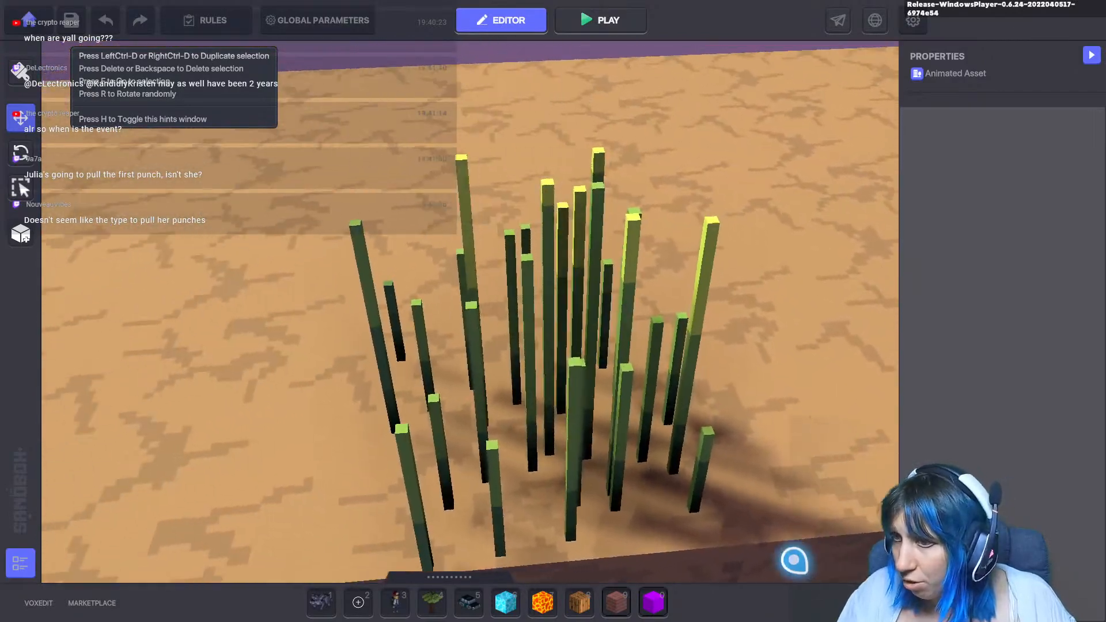
pyautogui.press('d')
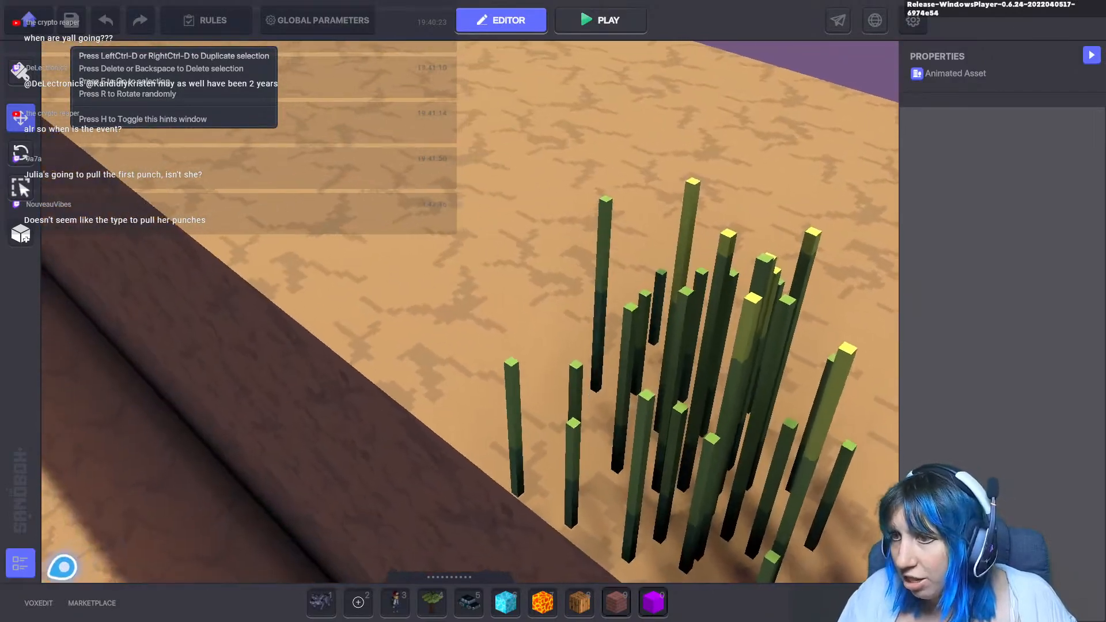
pyautogui.press('s')
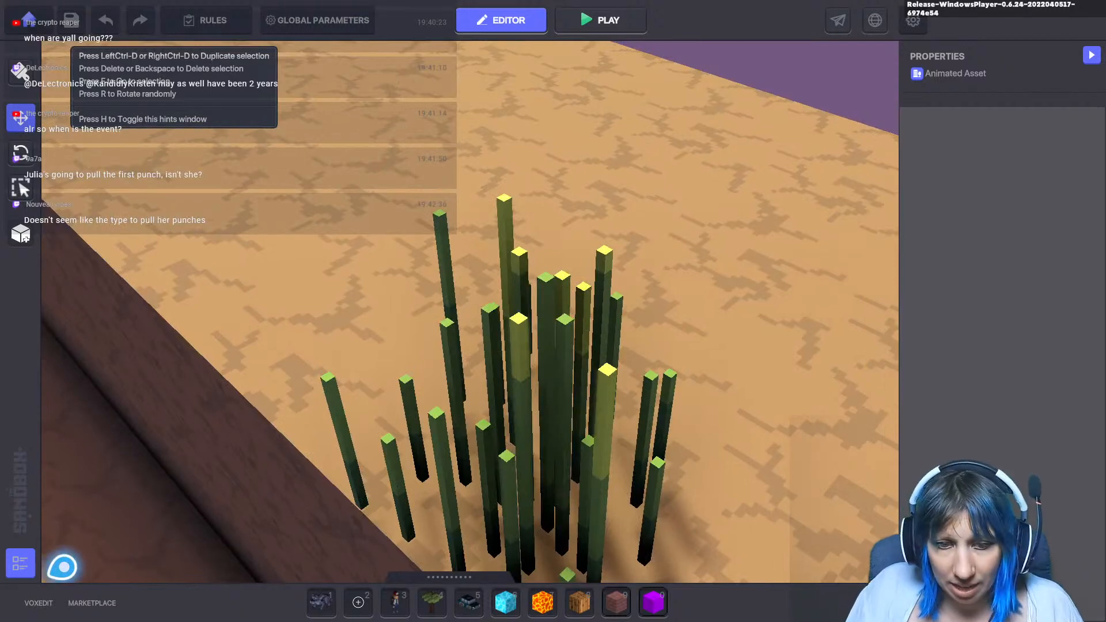
# Close the Windows search that opened and return to the editor
pyautogui.press('super')
pyautogui.click(44, 608)
pyautogui.click(75, 398)
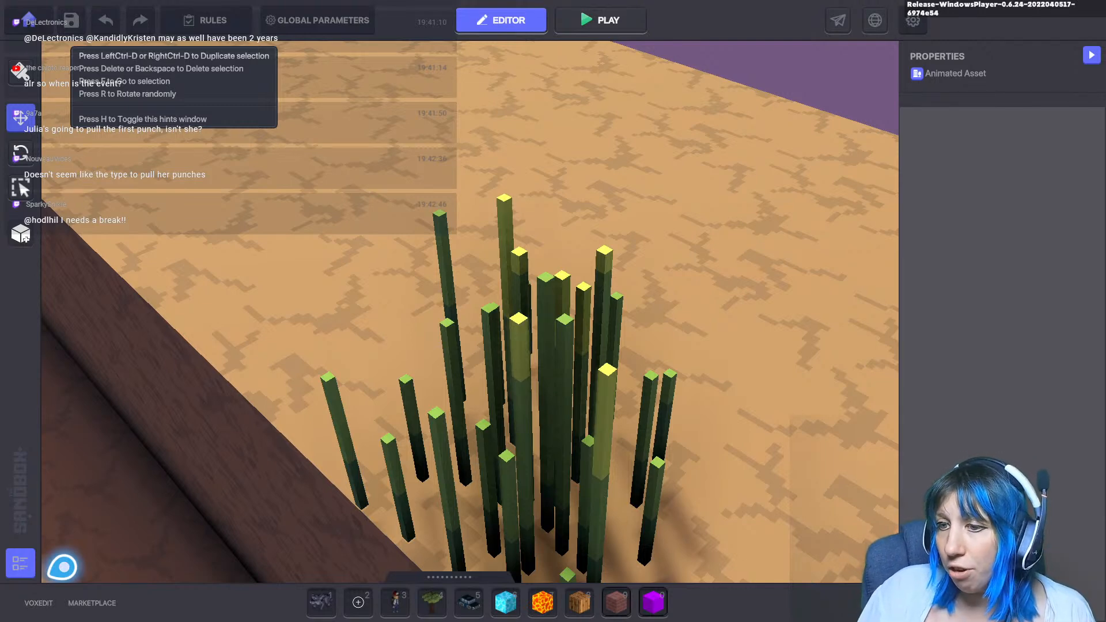
# Delete the Overgrown Grass clump and zoom out over the build
pyautogui.click(537, 449)
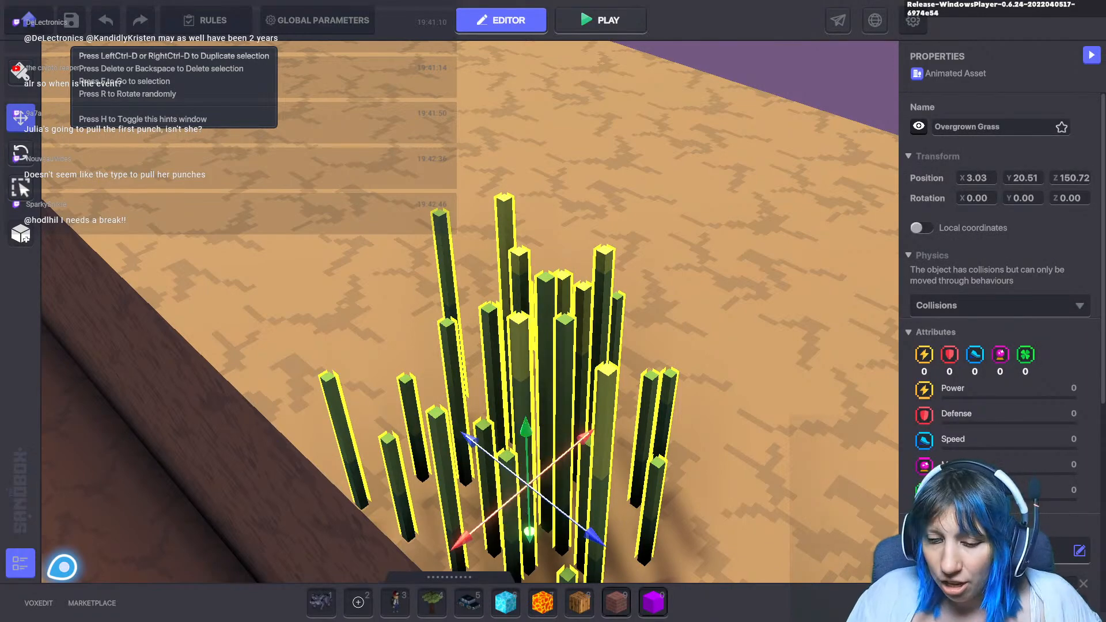
pyautogui.press('Delete')
pyautogui.scroll(-8, 470, 311)
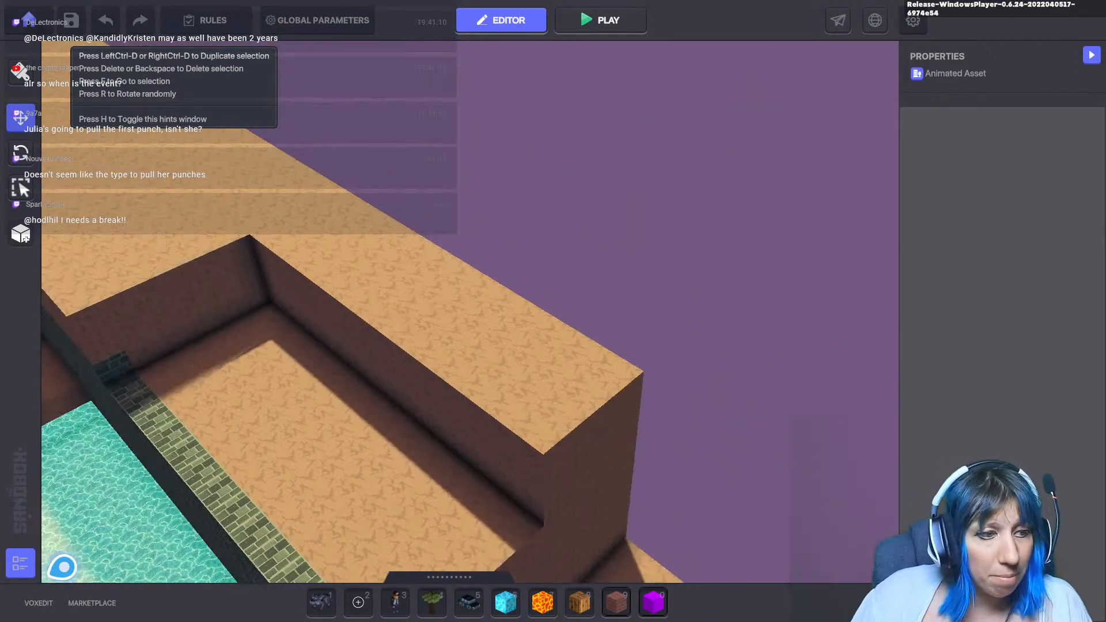
pyautogui.press('a')
pyautogui.scroll(-6, 470, 311)
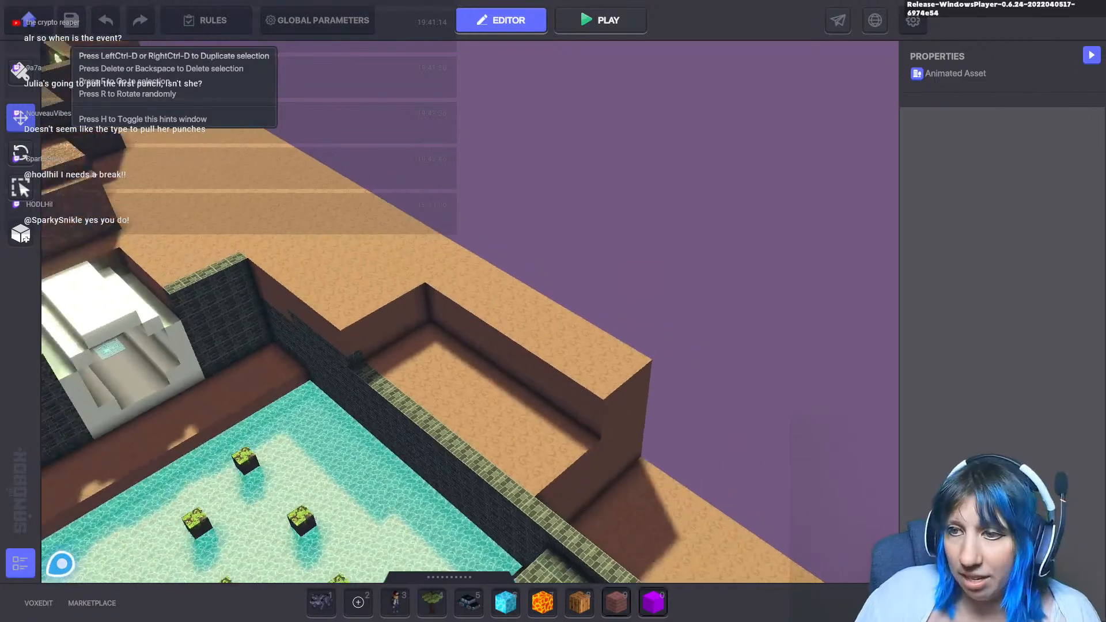
# Zoom out over the brick-walled interior, then open the Windows notifications and calendar
pyautogui.scroll(-5, 470, 311)
pyautogui.scroll(-6, 470, 311)
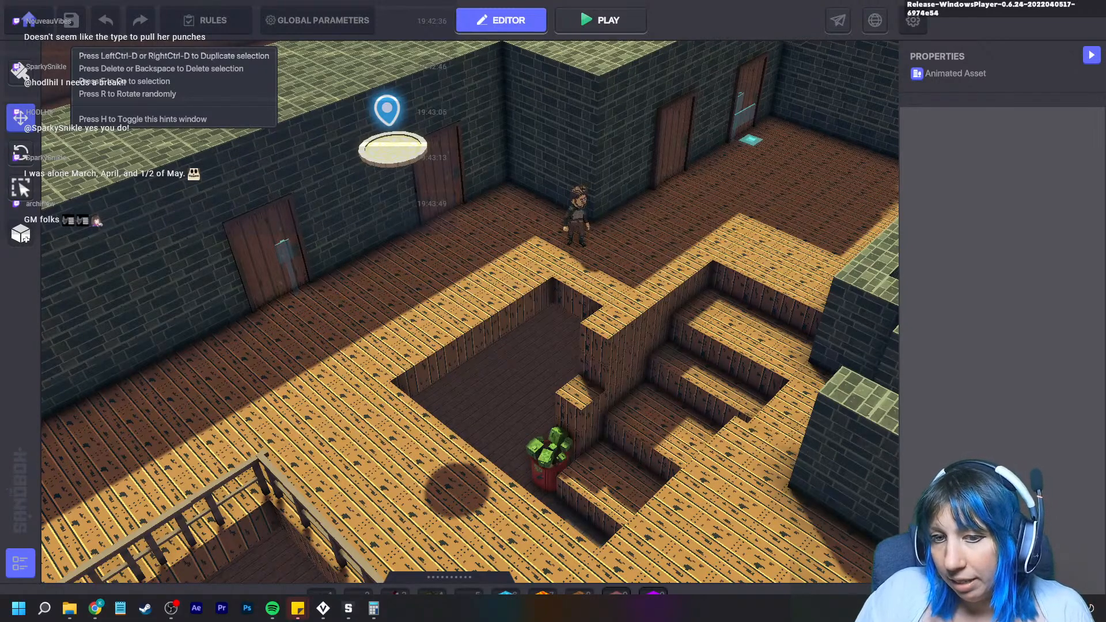
pyautogui.click(1075, 609)
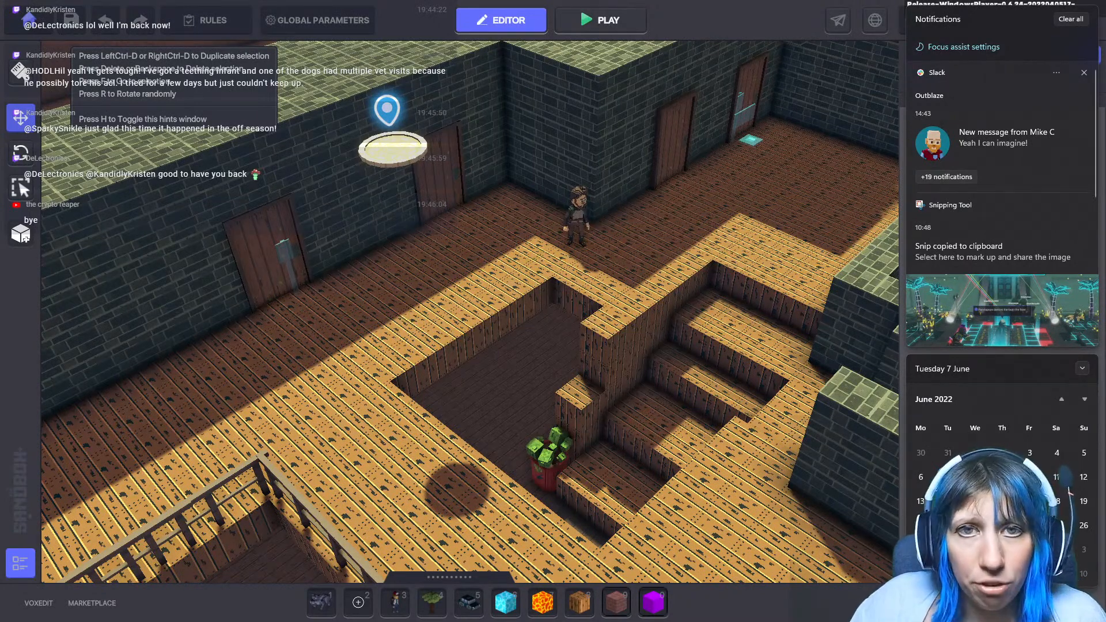
# Dismiss the Windows notification centre and Alt+Tab back toward VoxEdit
pyautogui.press('Escape')
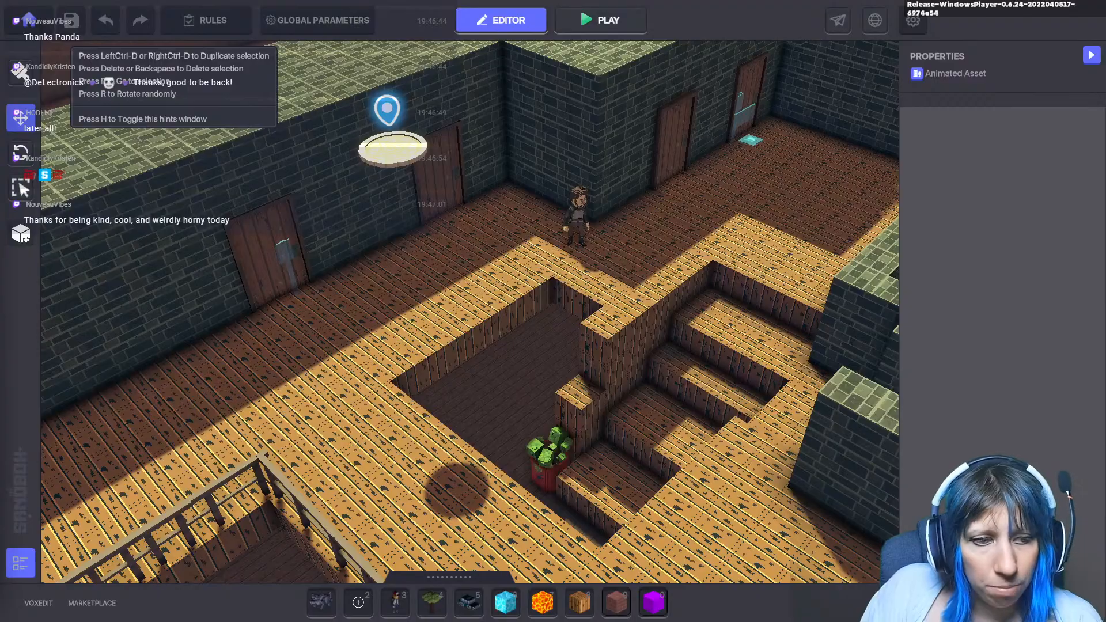
pyautogui.hotkey('alt', 'Tab')
pyautogui.hotkey('alt', 'Tab')
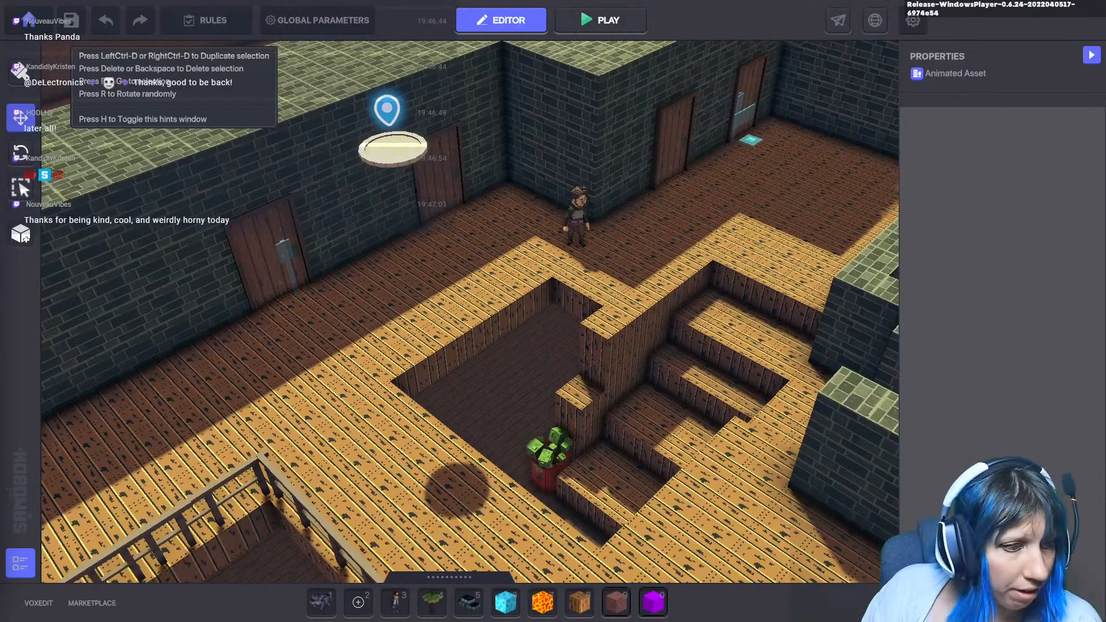